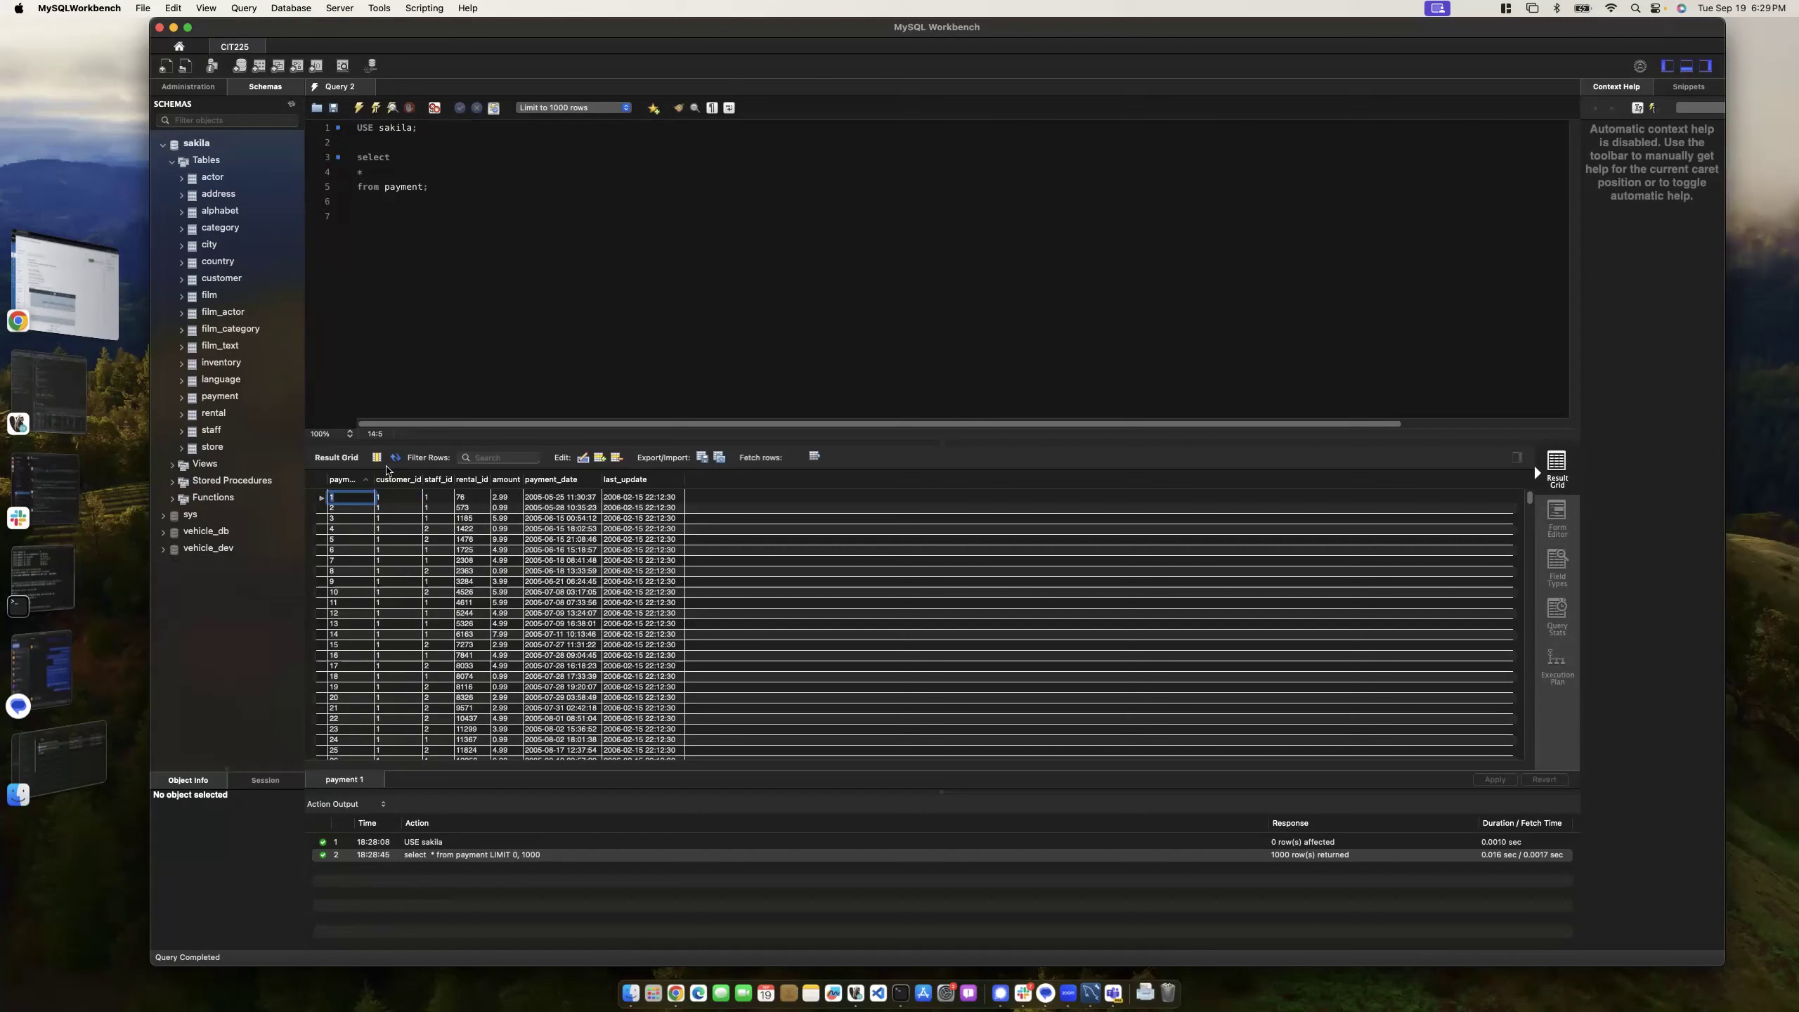
# - Back in the editor, type SELECT on line 7 and delete the old lowercase query lines
pyautogui.press('super+Down')
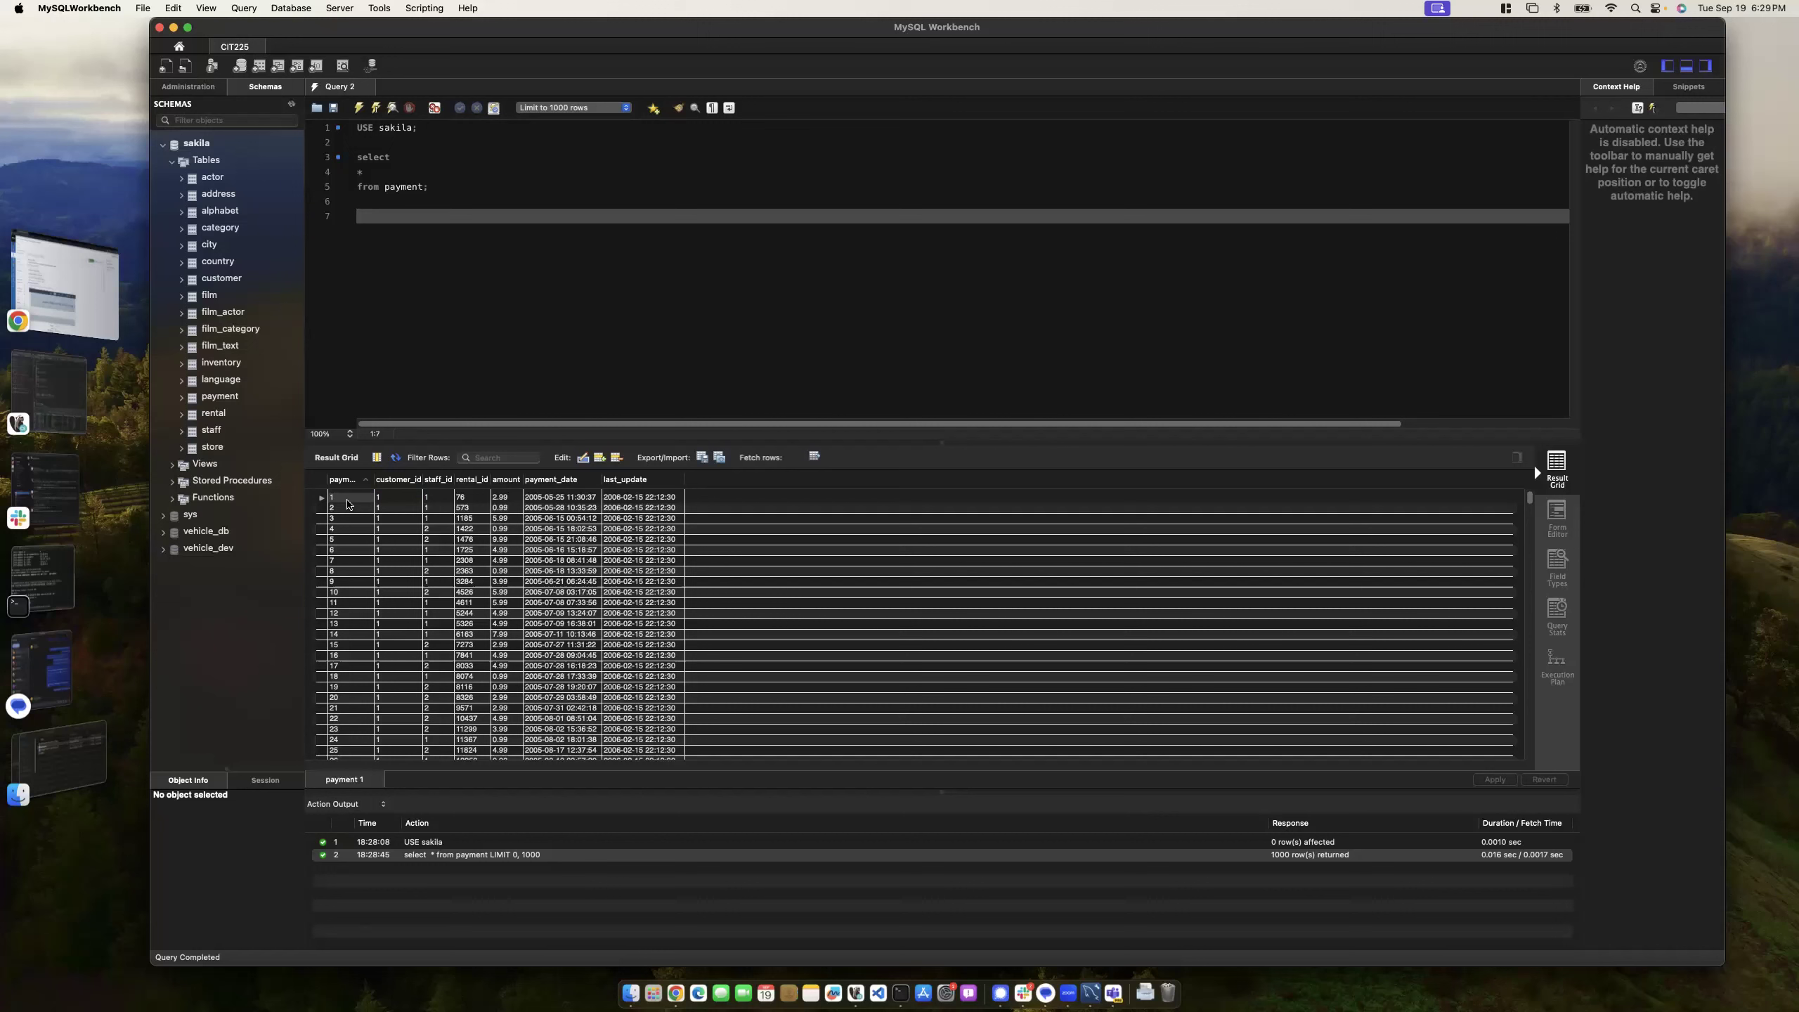
pyautogui.click(401, 499)
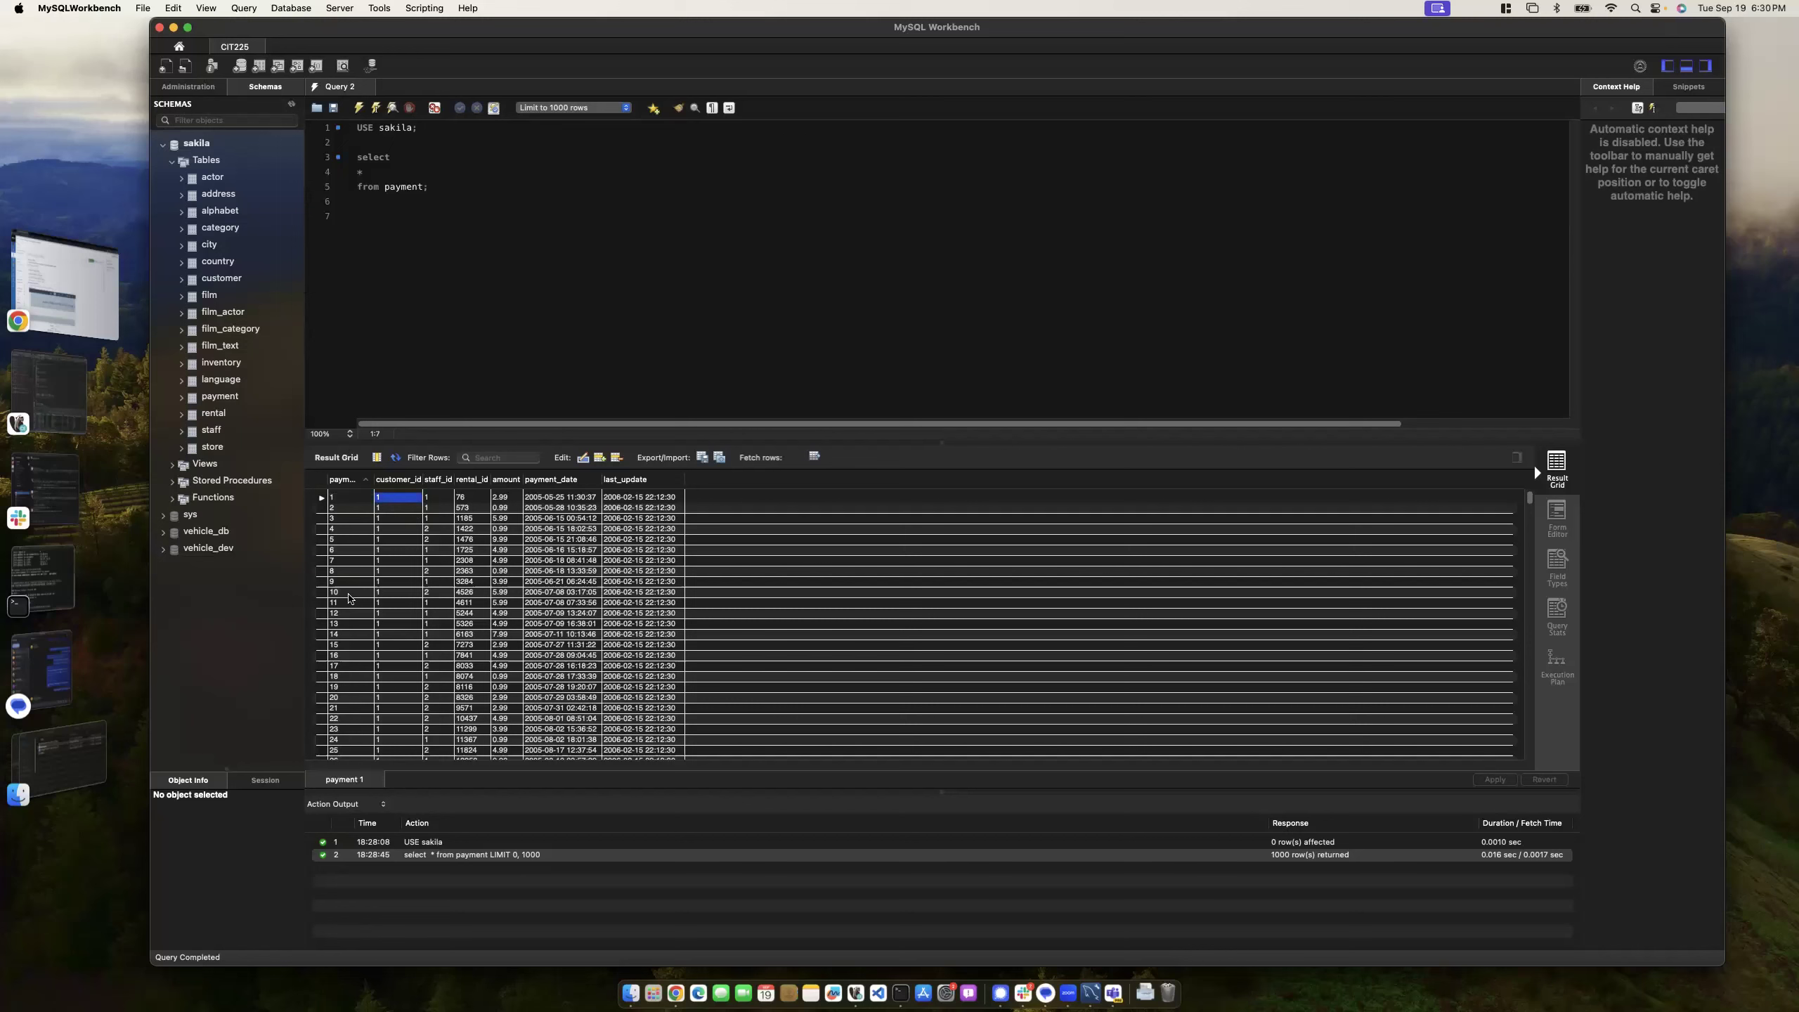
pyautogui.click(418, 213)
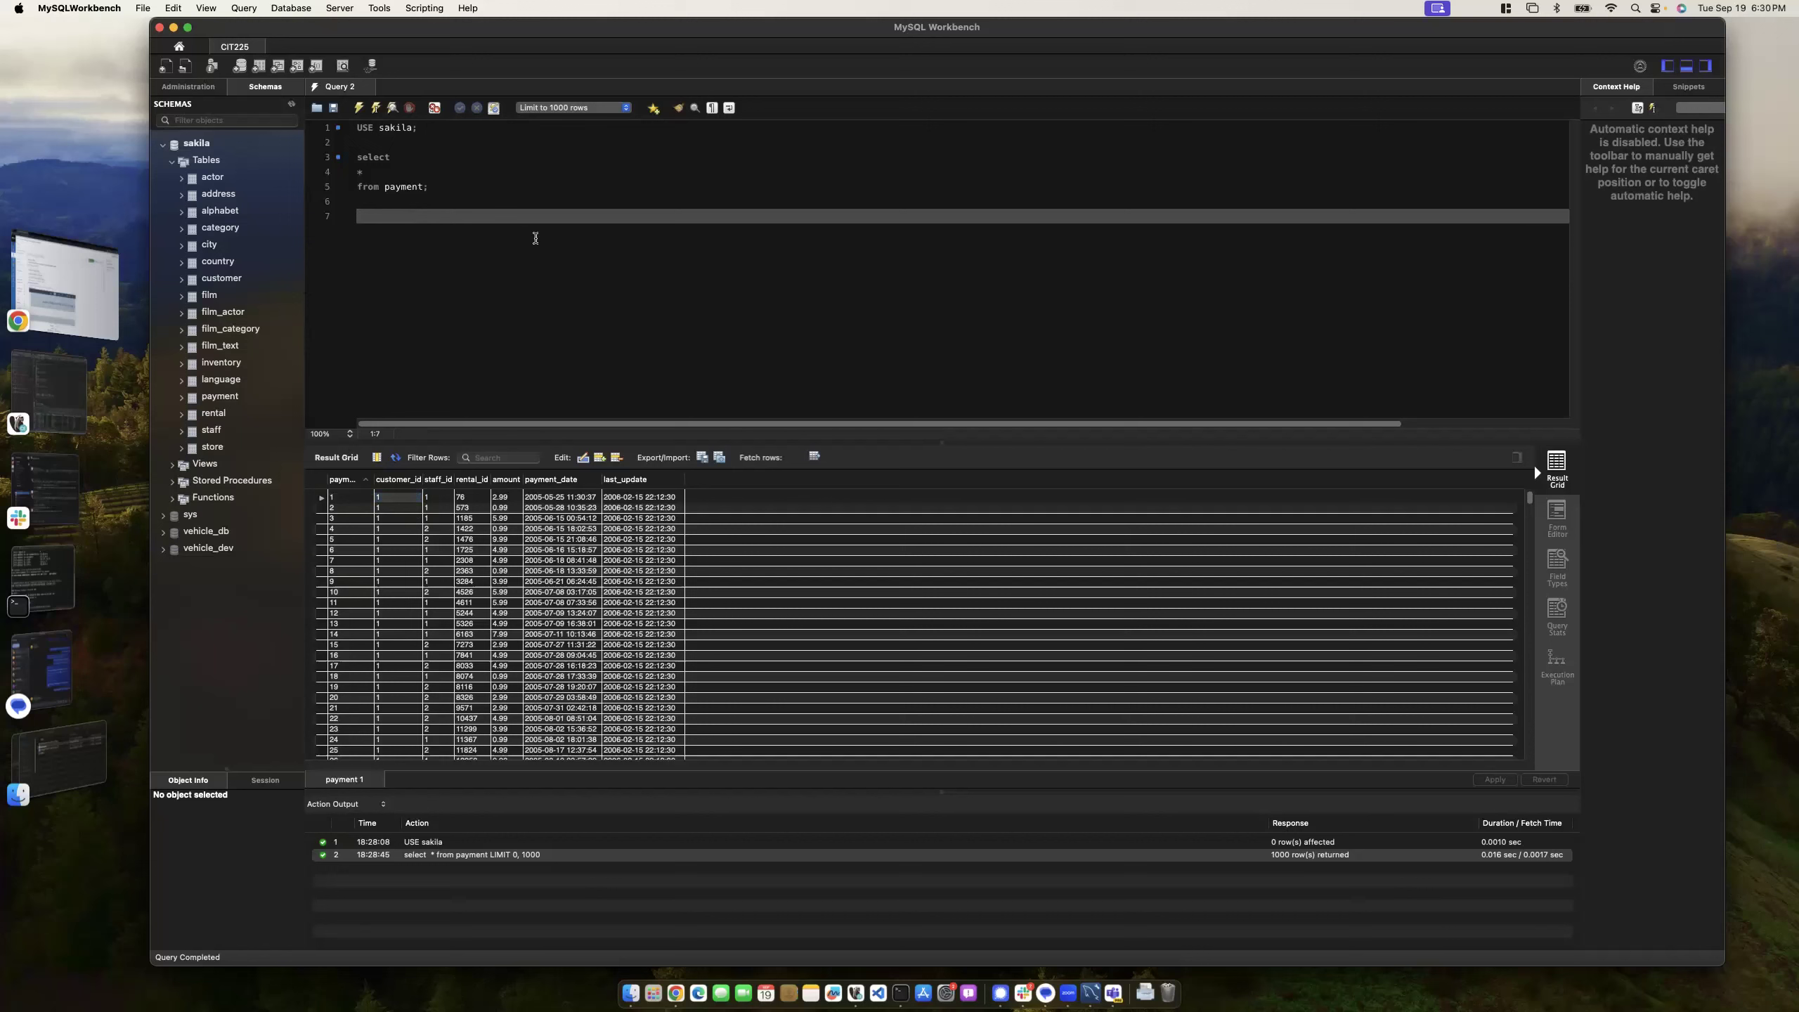
pyautogui.write('SELECT')
pyautogui.moveTo(432, 186); pyautogui.dragTo(341, 157)
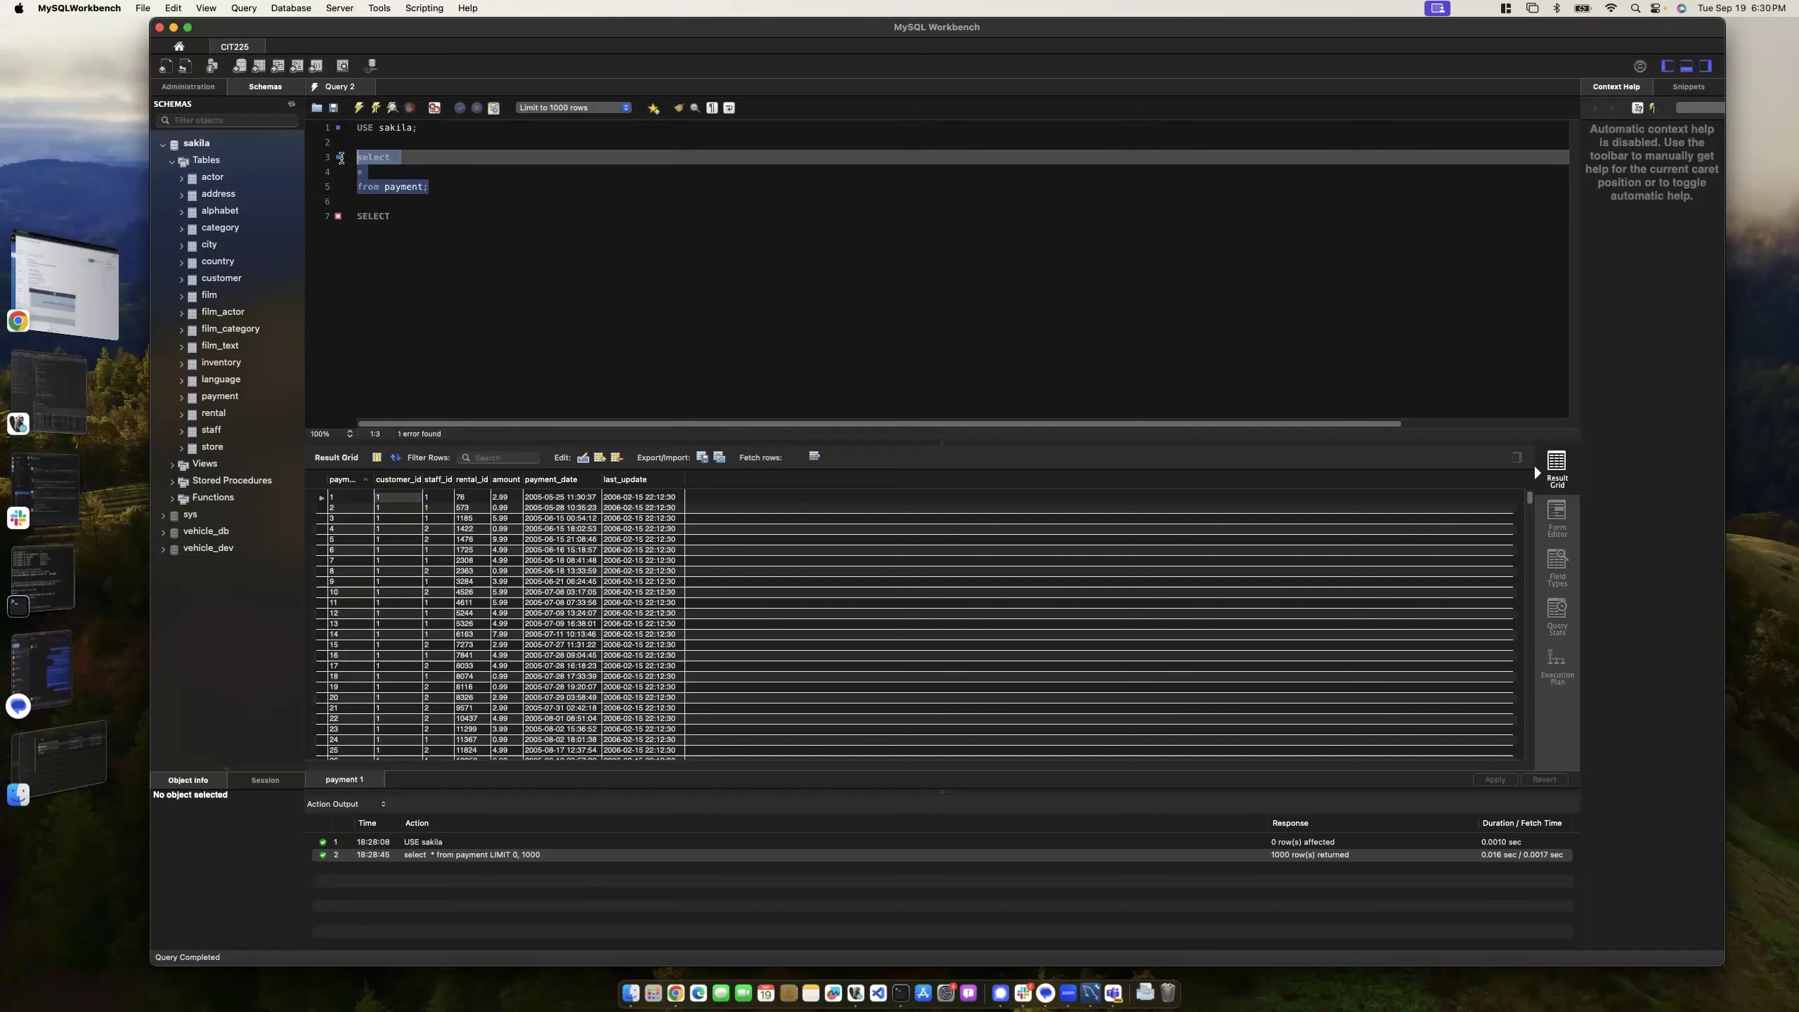
pyautogui.press('BackSpace')
# - Put * and FROM payment; on separate lines below SELECT, then execute the query
pyautogui.click(410, 186)
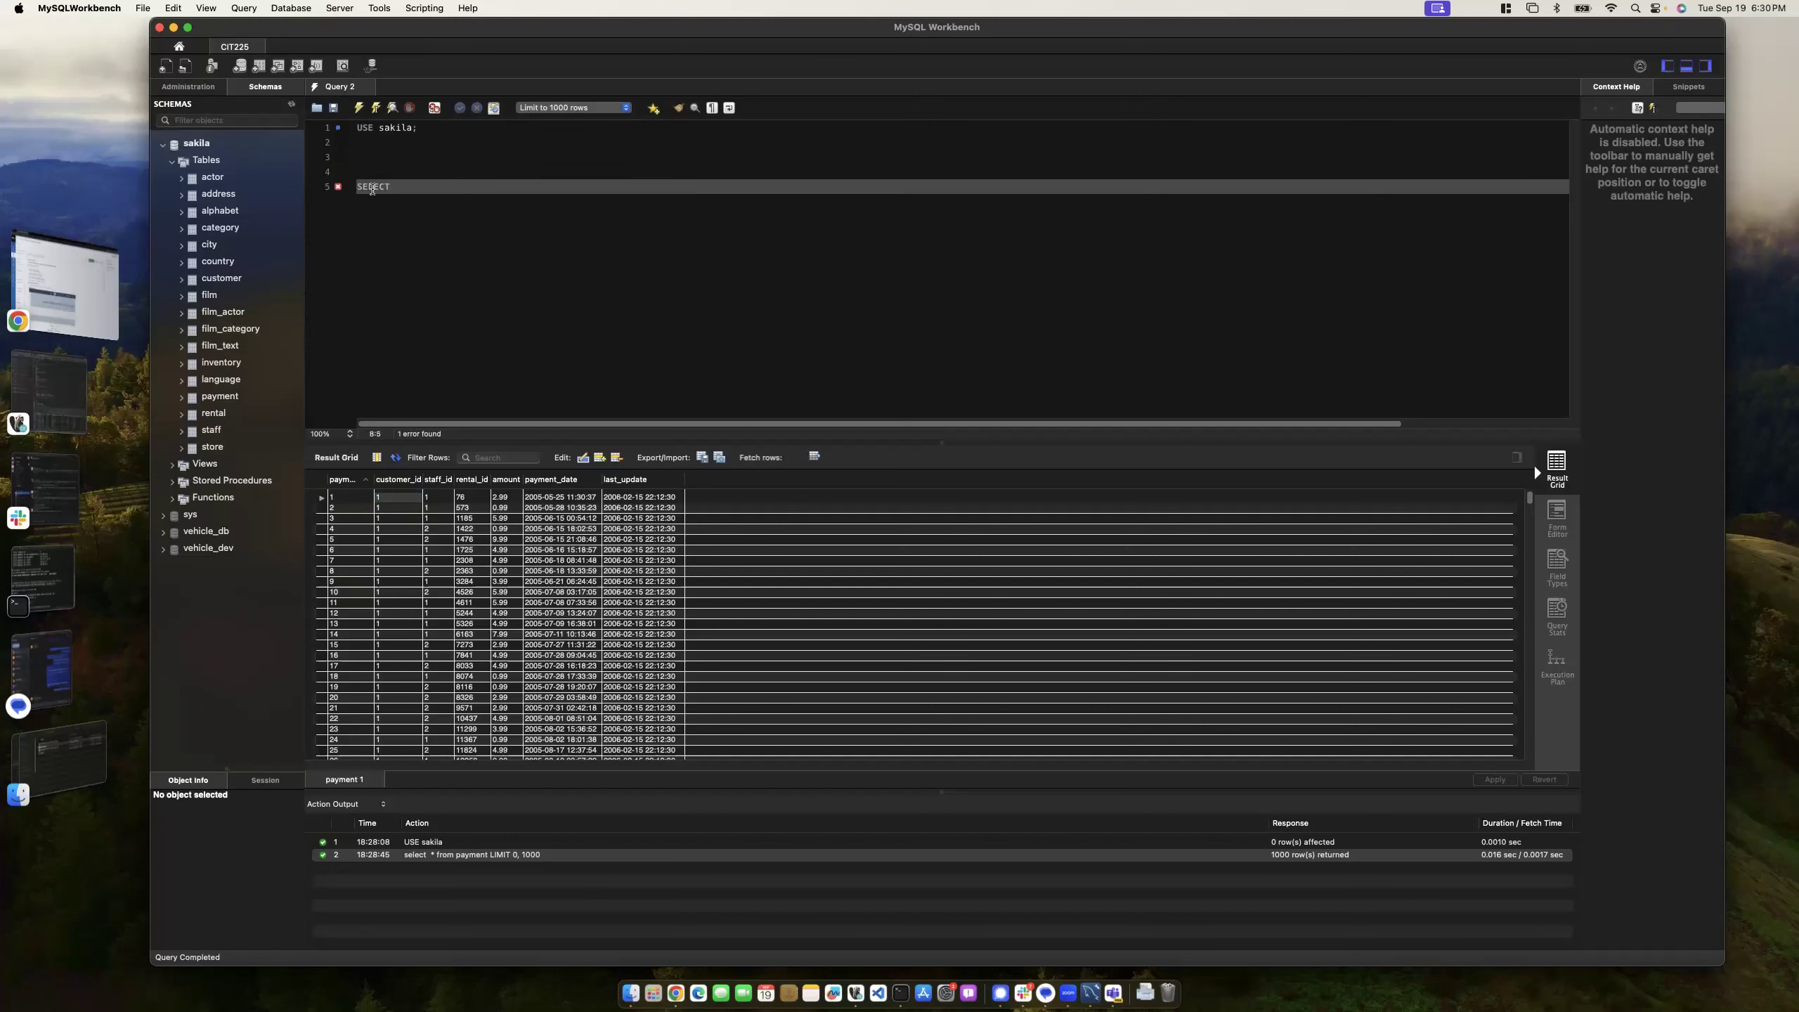
pyautogui.press('Return')
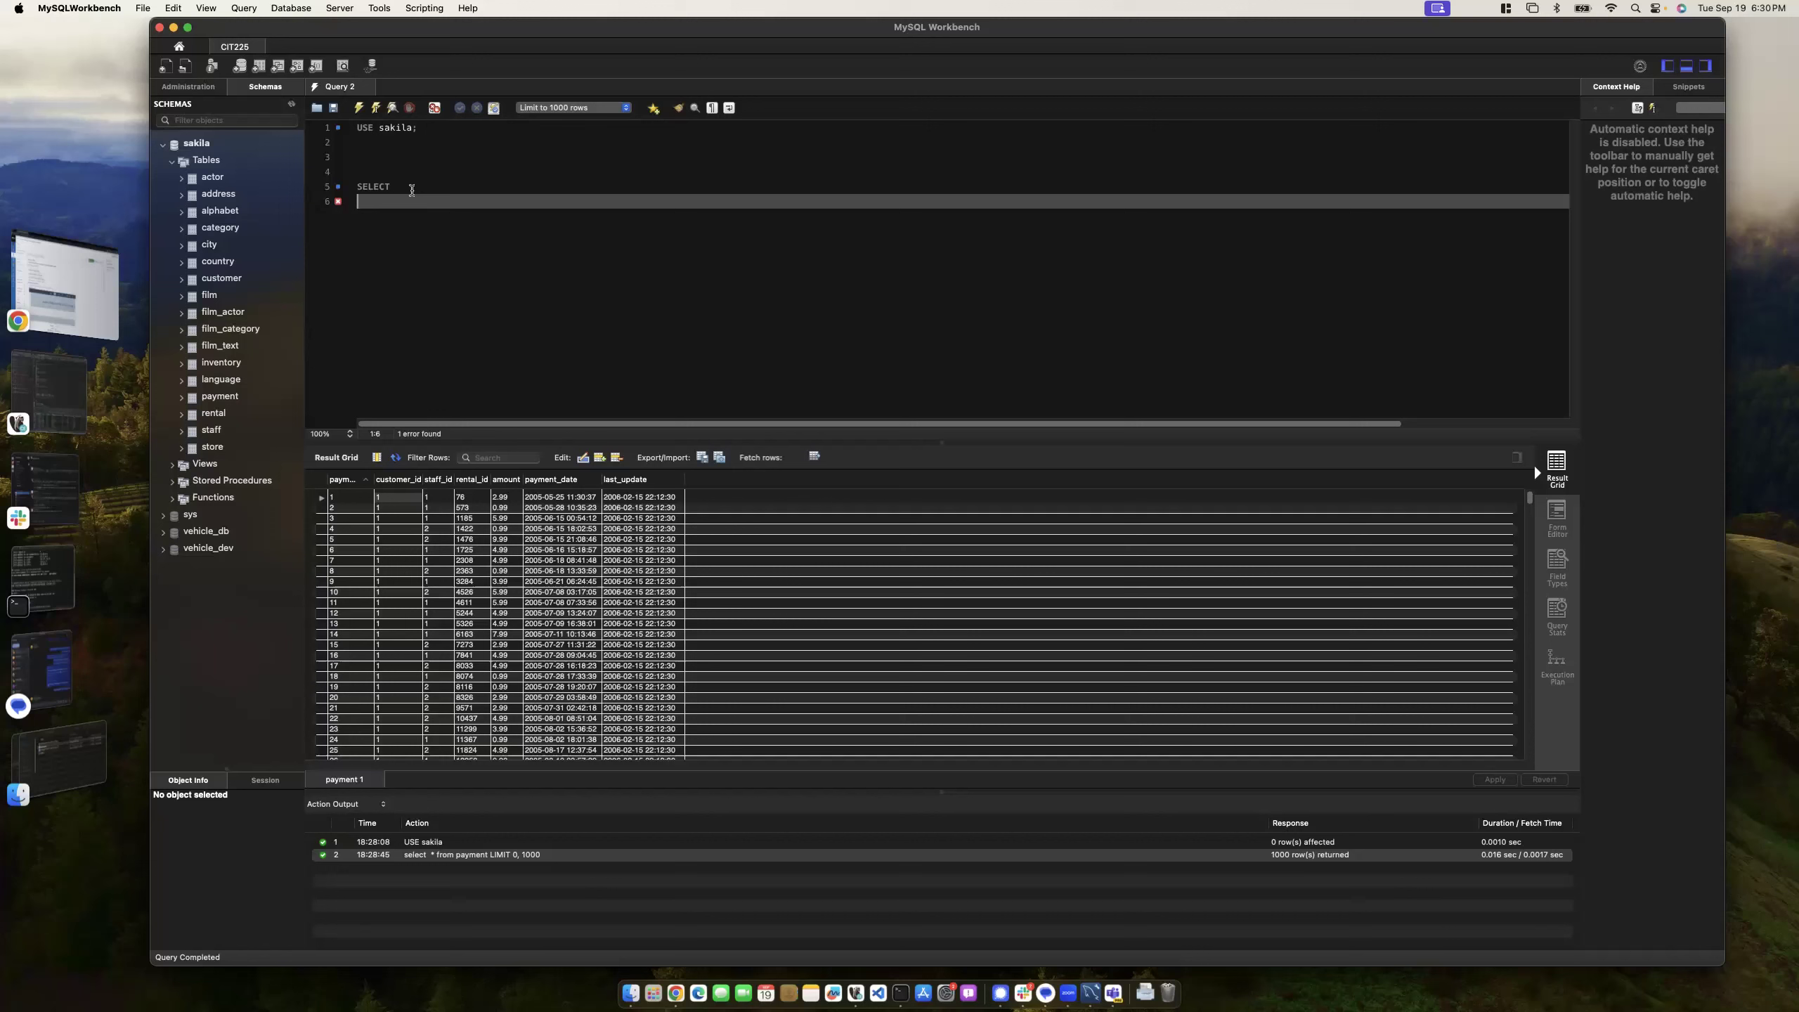
pyautogui.write('*')
pyautogui.press('Return')
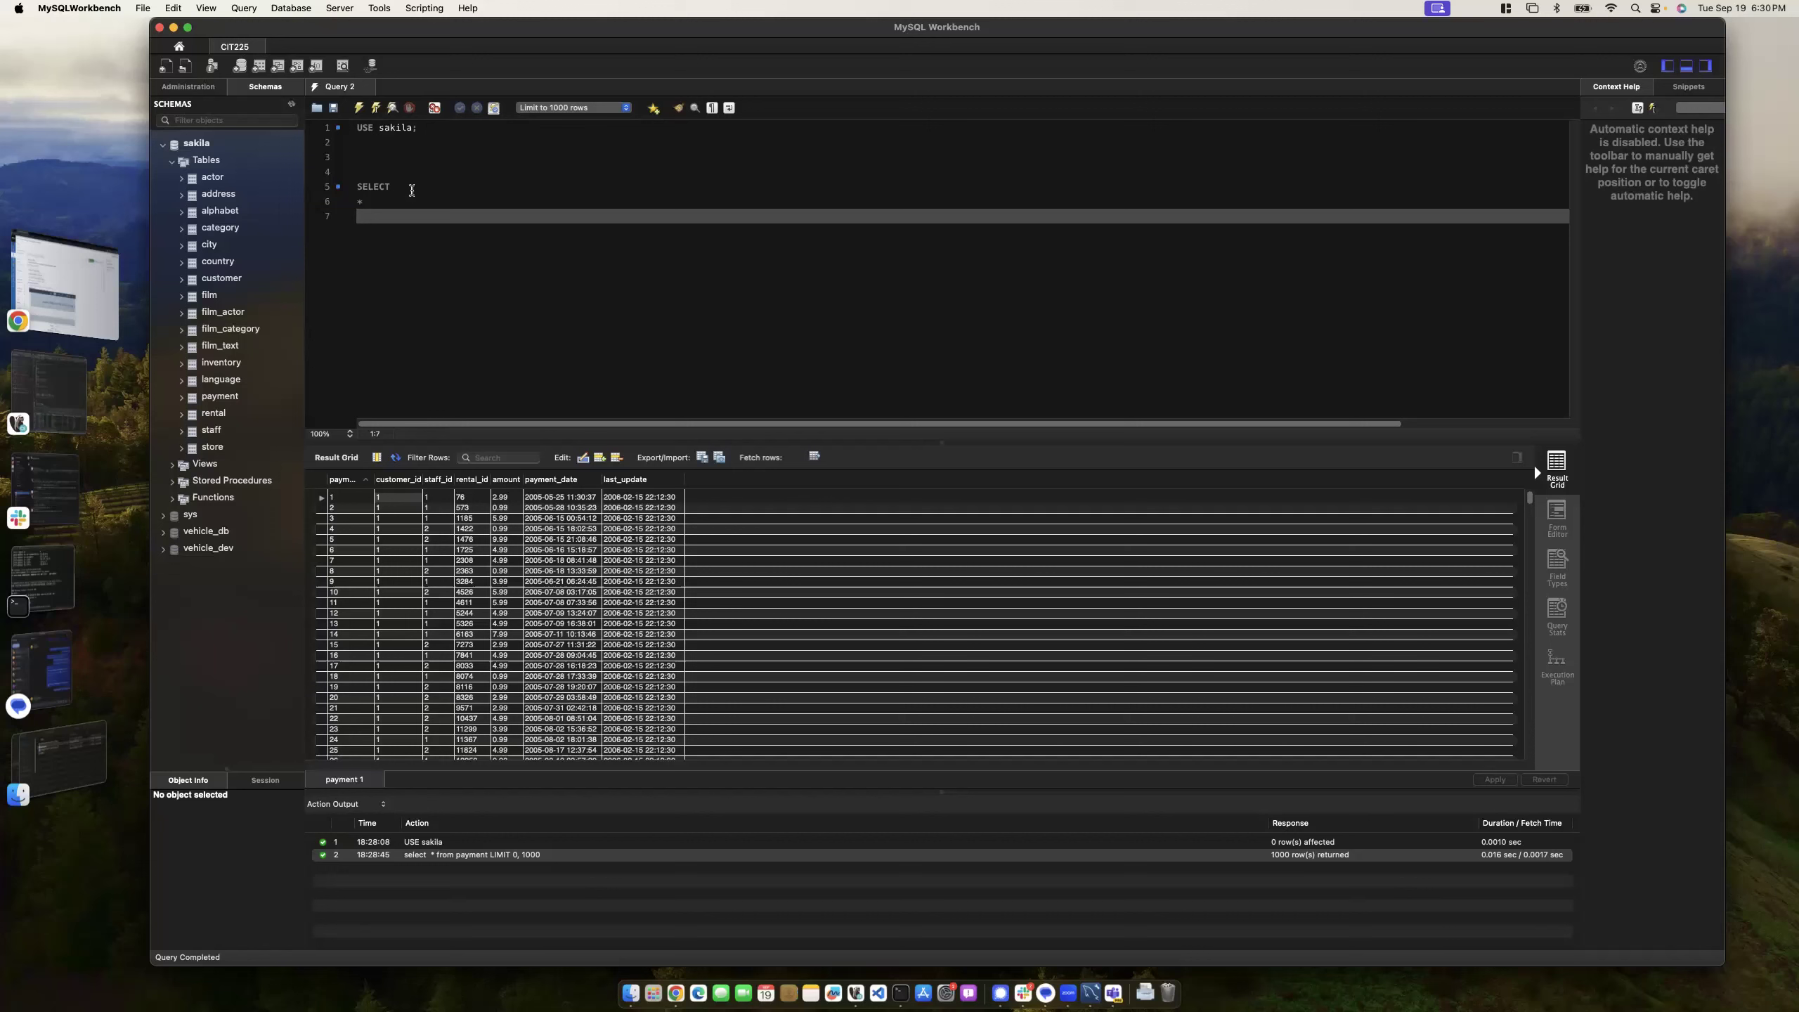
pyautogui.write('FROM payment;')
pyautogui.moveTo(443, 220); pyautogui.dragTo(347, 187)
pyautogui.click(367, 193)
pyautogui.click(362, 202)
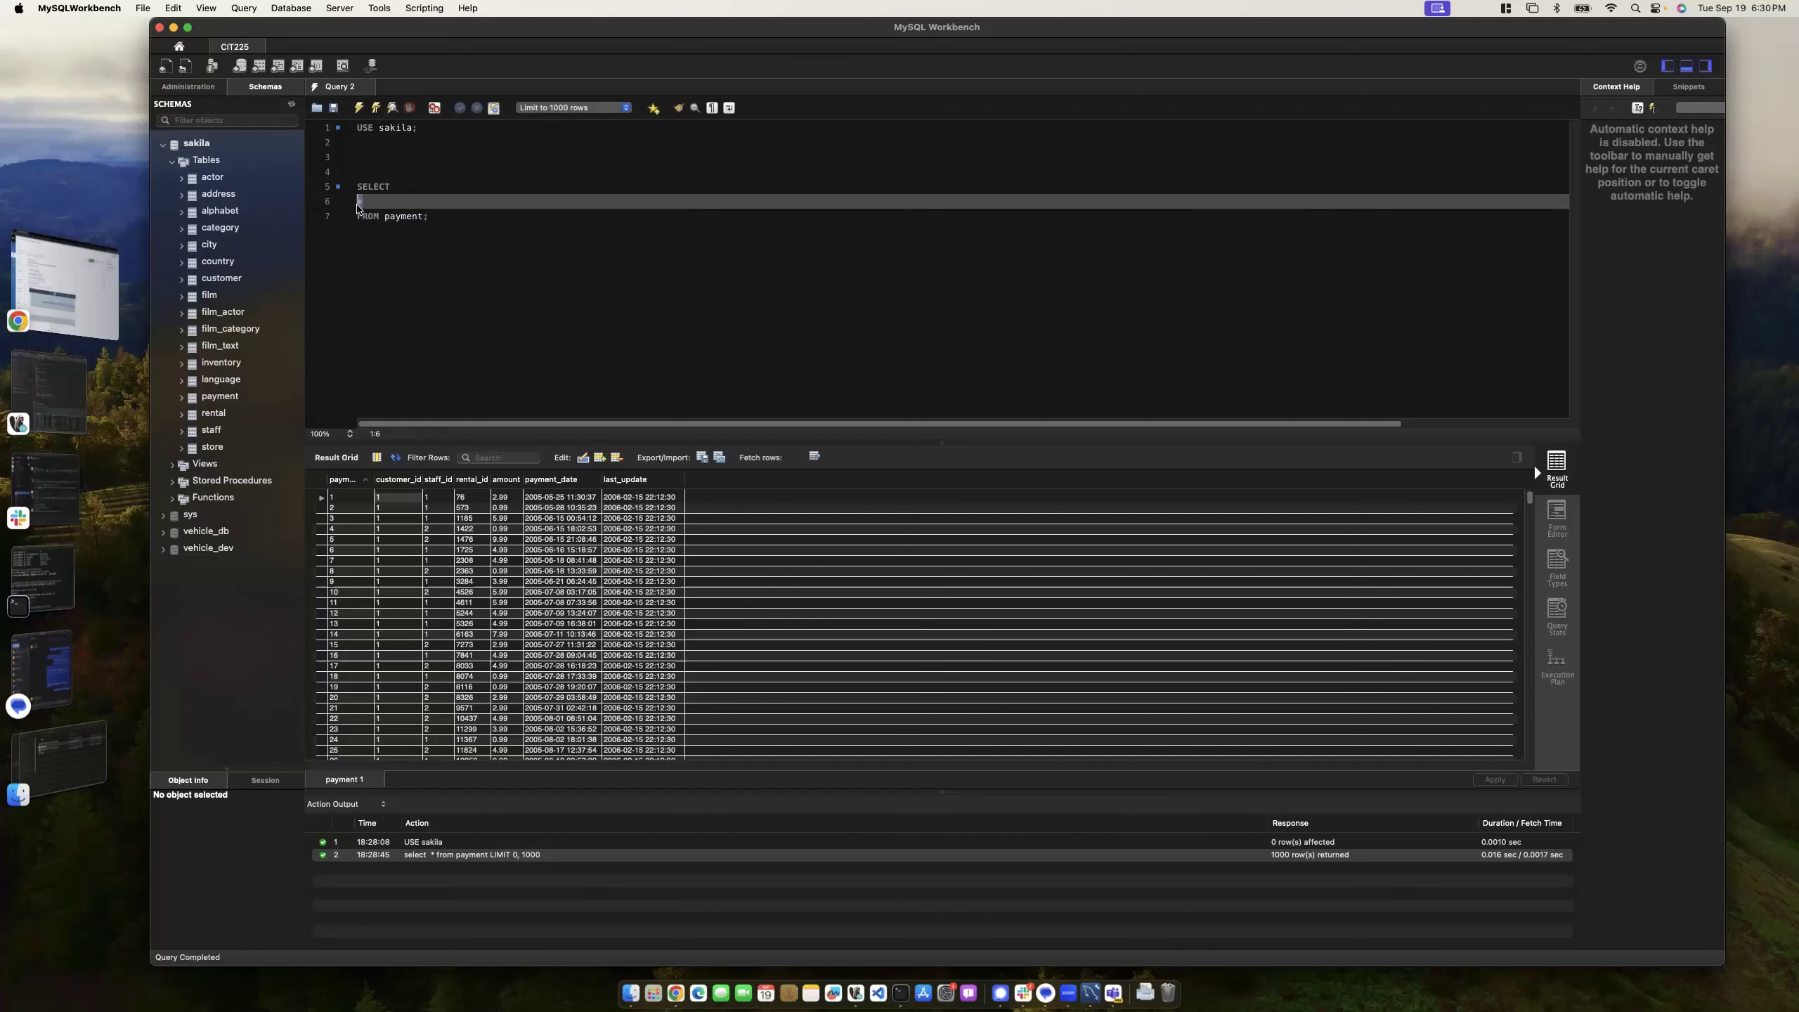
pyautogui.click(66, 287)
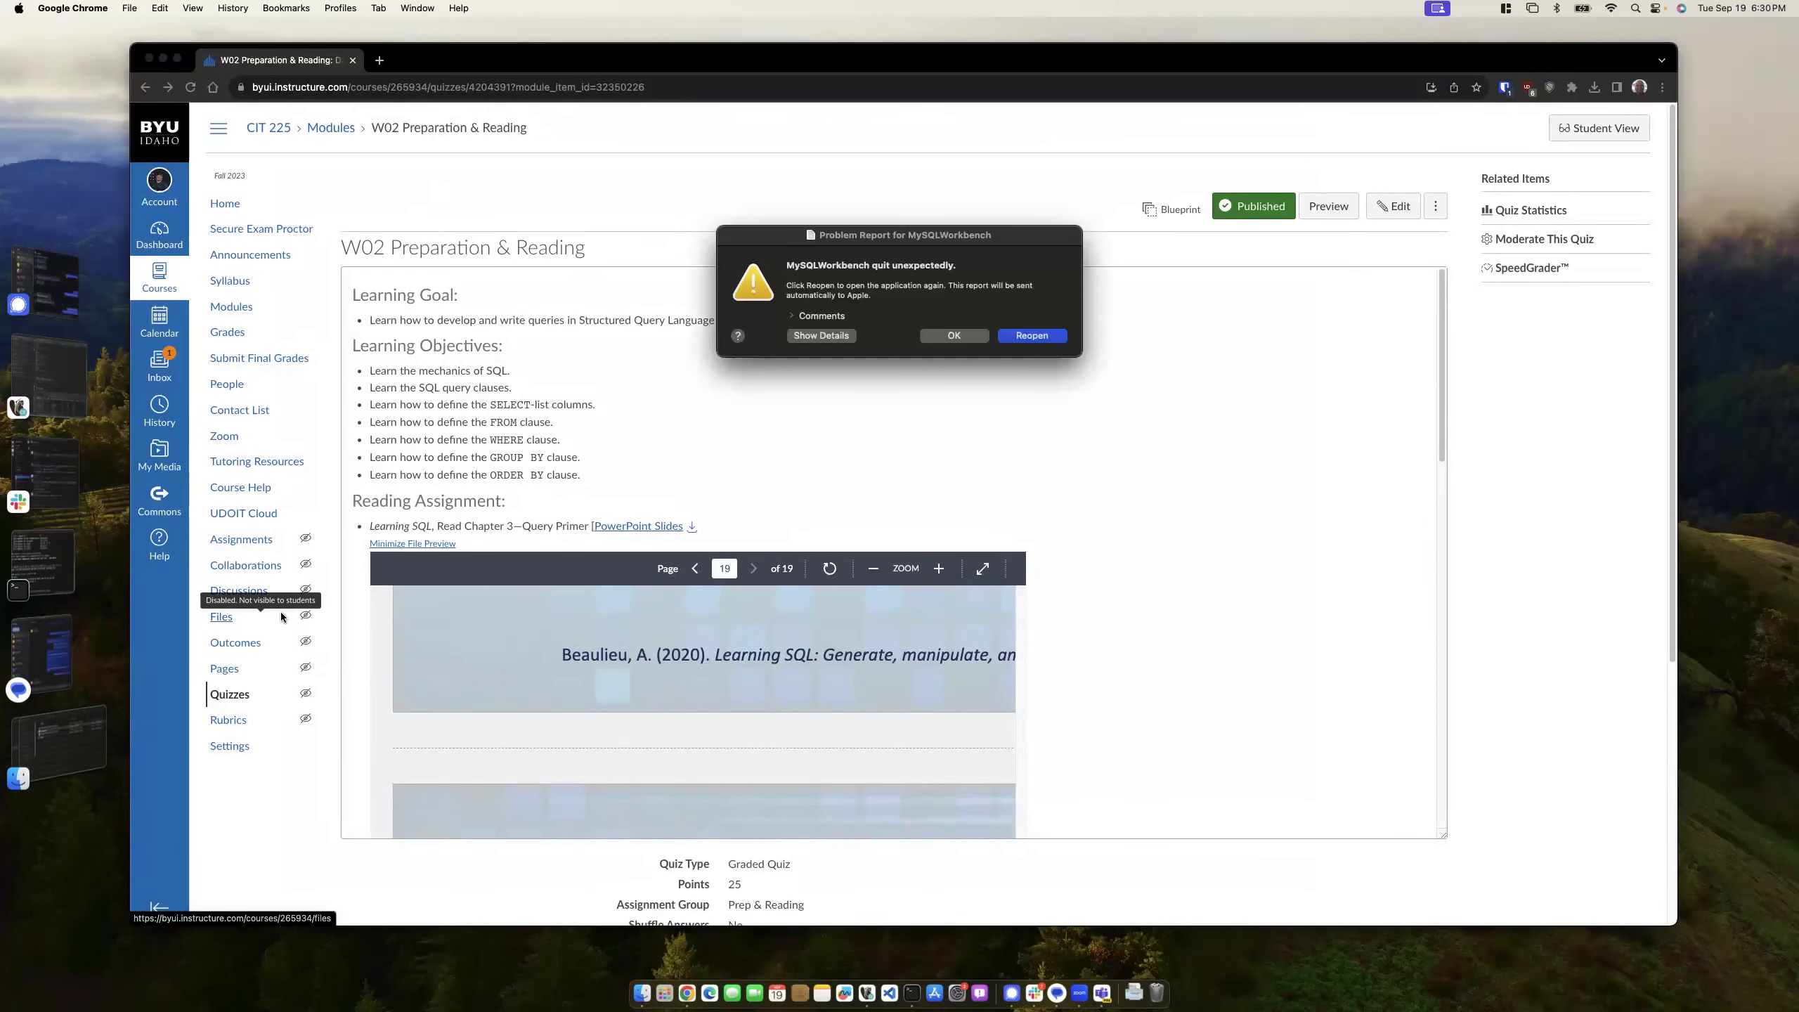
# - Reopen MySQL Workbench after the crash and reconnect to CIT225 with the account password
pyautogui.click(1032, 336)
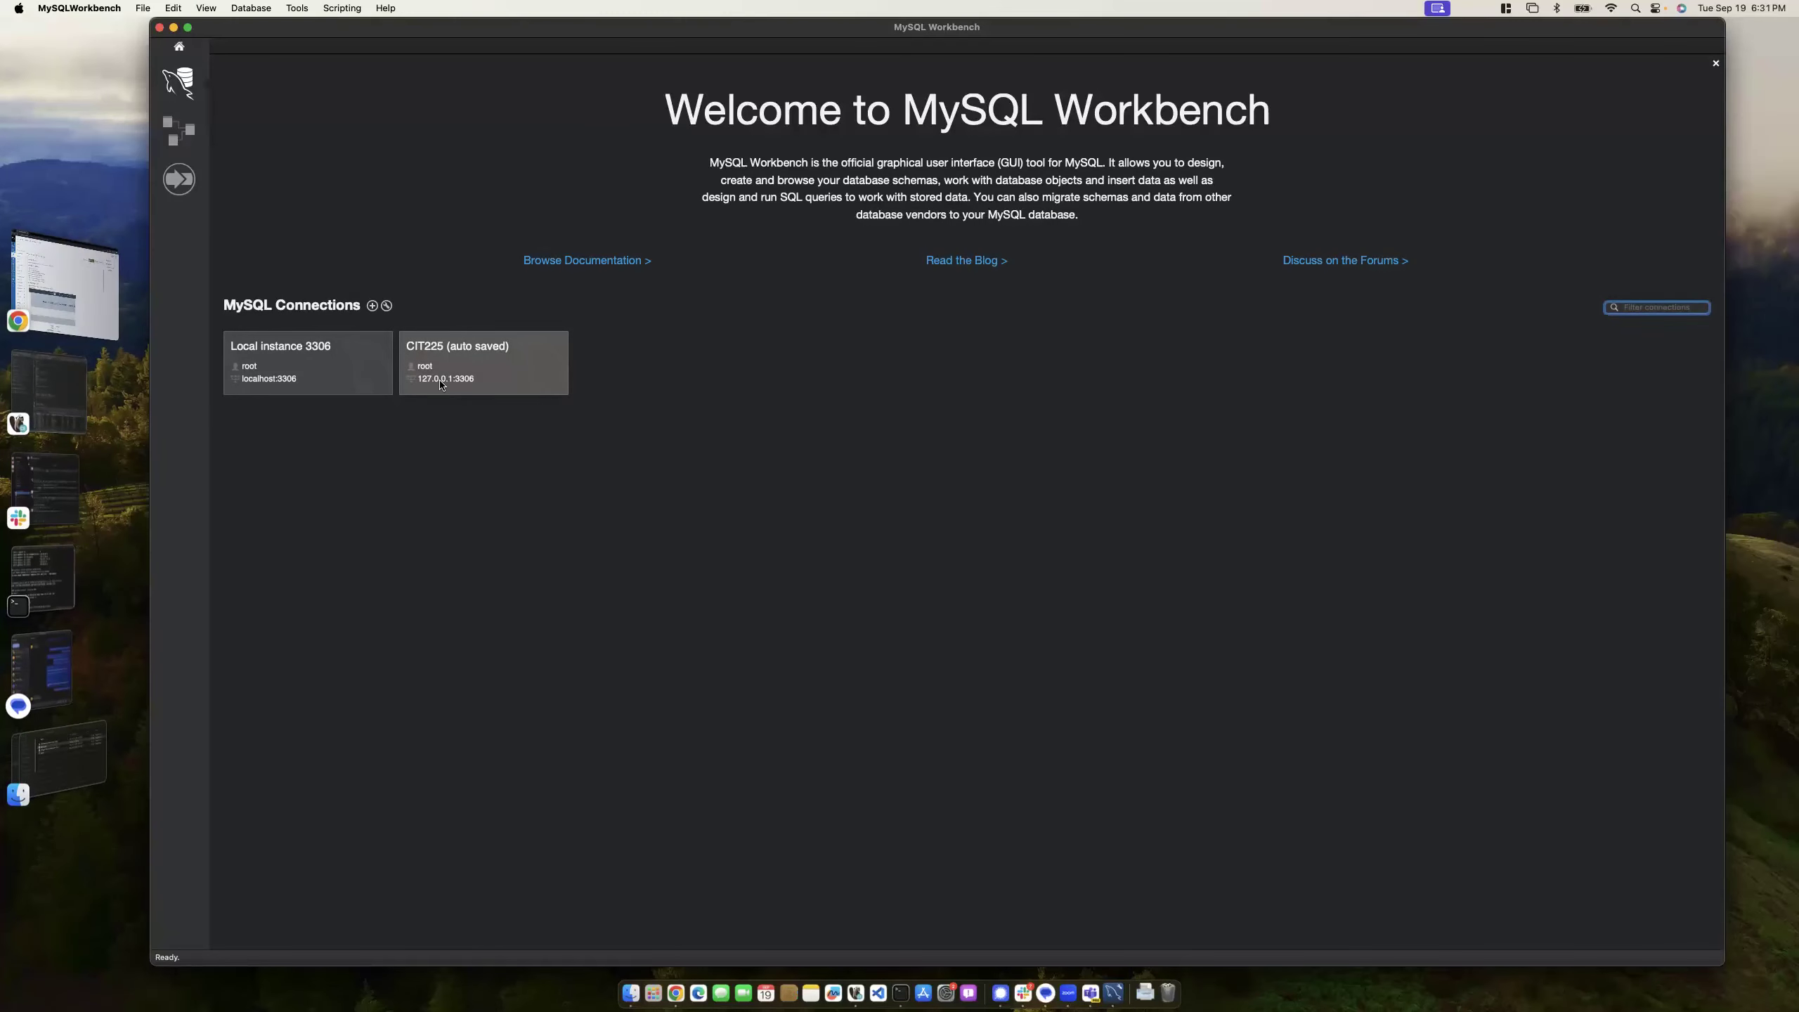
pyautogui.click(476, 358)
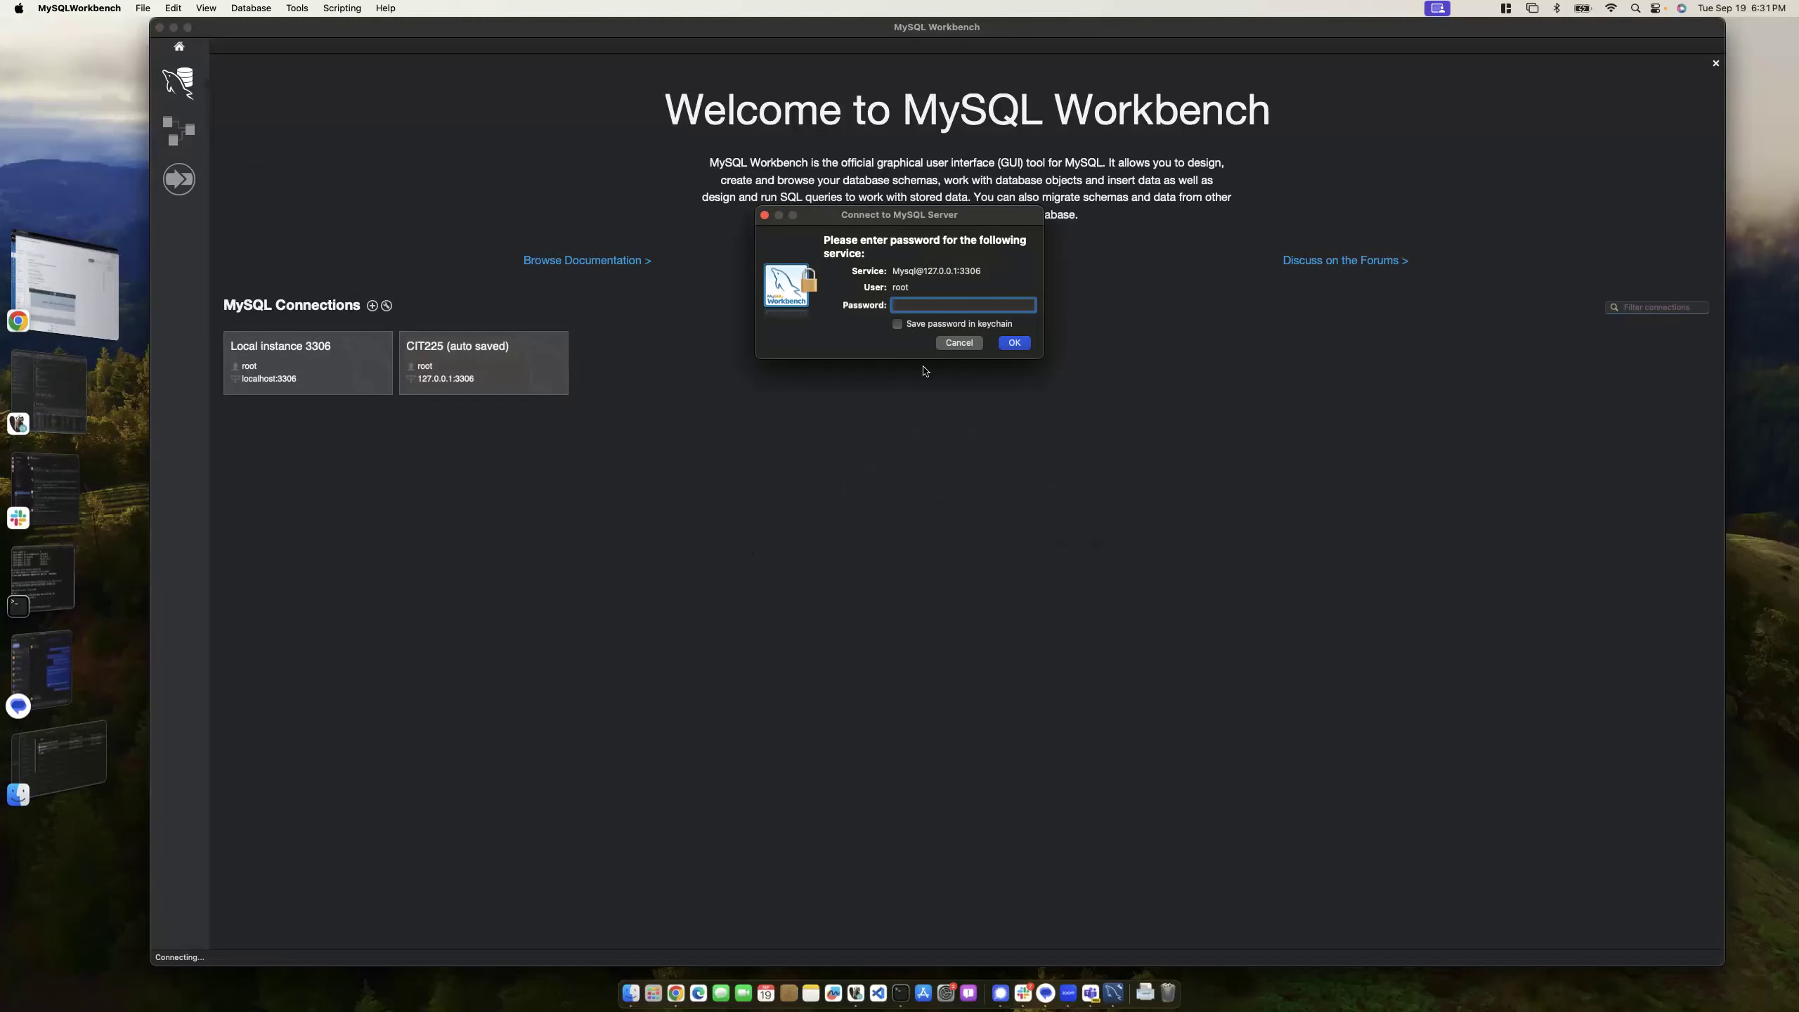
pyautogui.write('•••••••••')
pyautogui.press('Return')
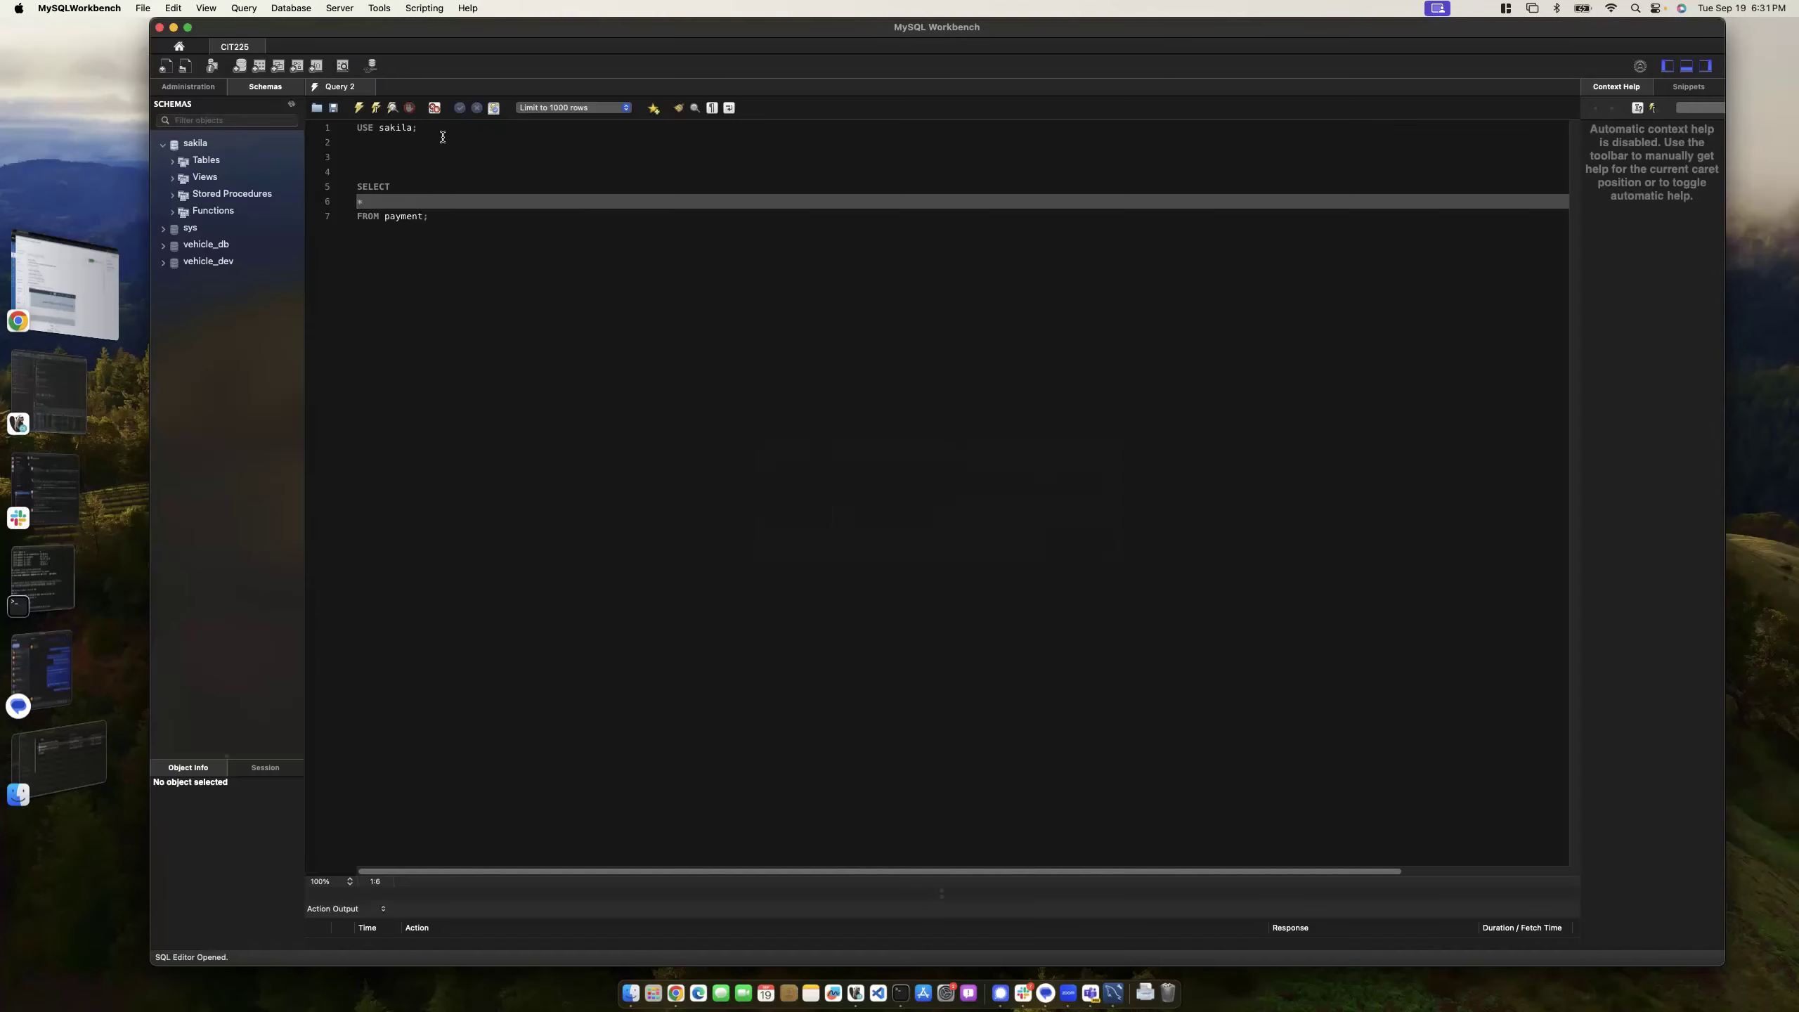
# - Run USE sakila, then the SELECT * FROM payment query, listing 1000 rows
pyautogui.click(373, 128)
pyautogui.click(374, 110)
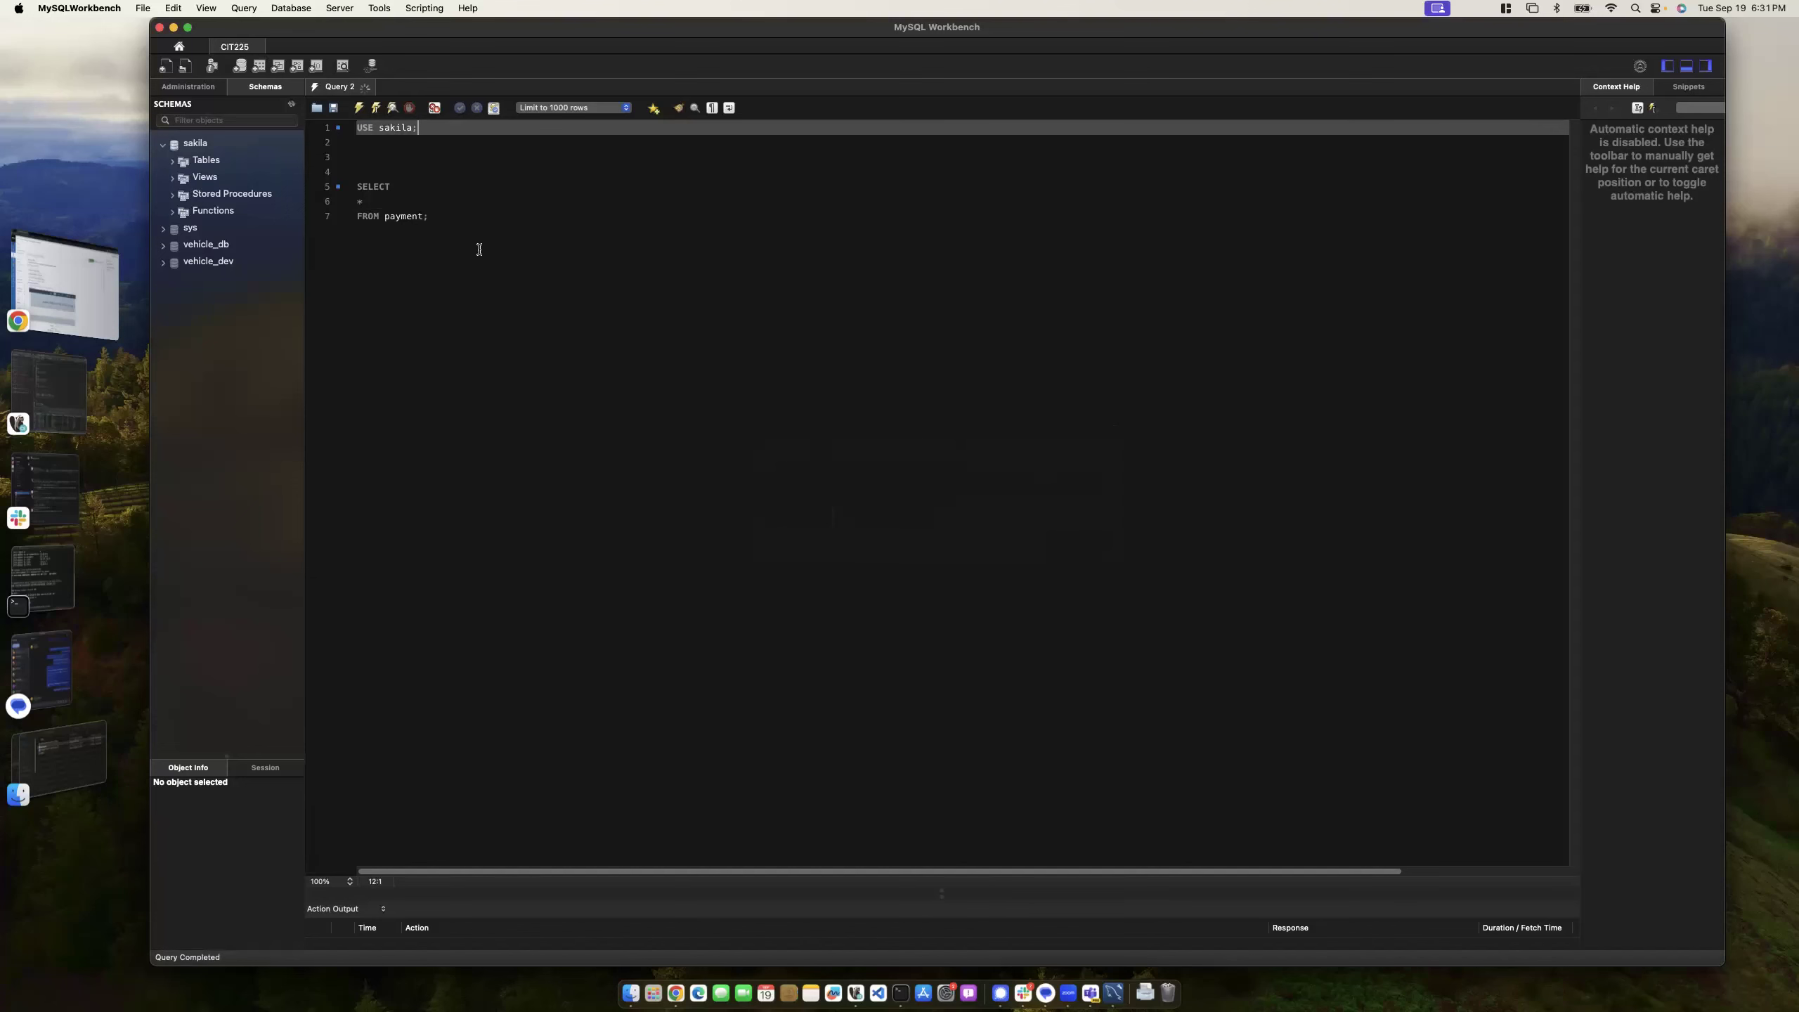
pyautogui.click(455, 220)
pyautogui.click(377, 108)
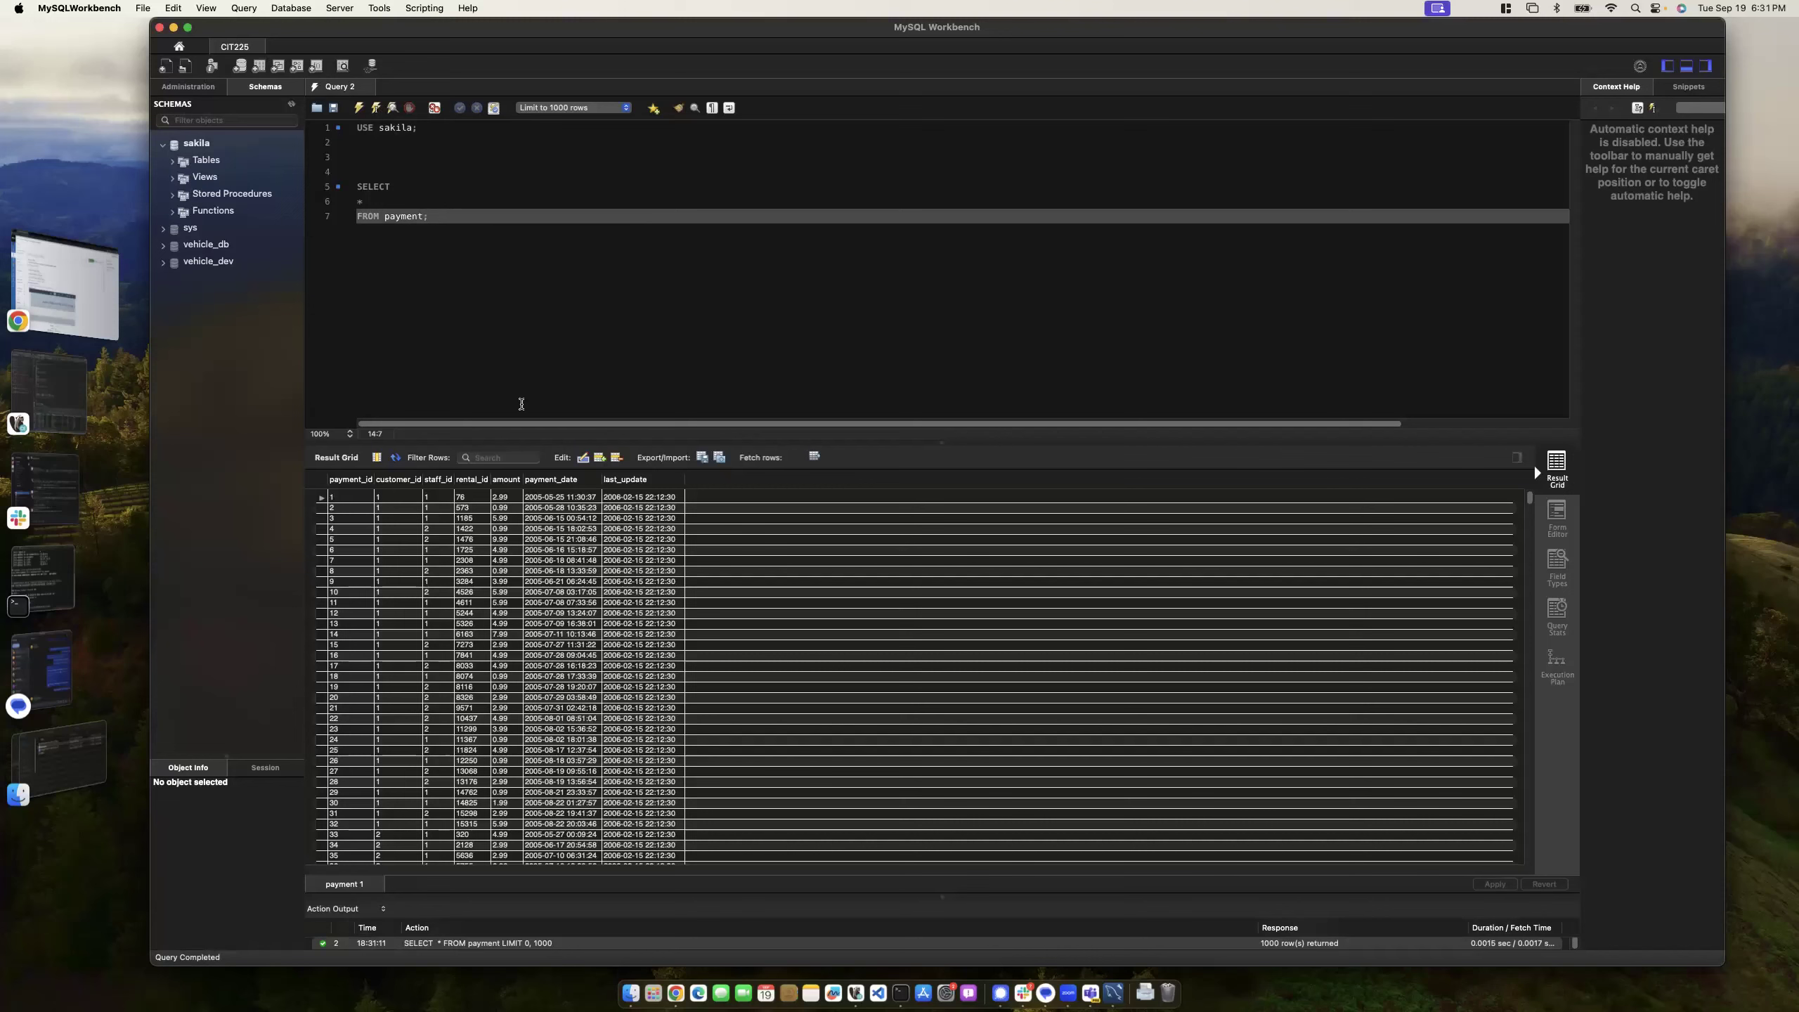
# - Drag the panel splitters so the SQL editor and output area grow and the result grid shrinks
pyautogui.moveTo(946, 896); pyautogui.dragTo(926, 786)
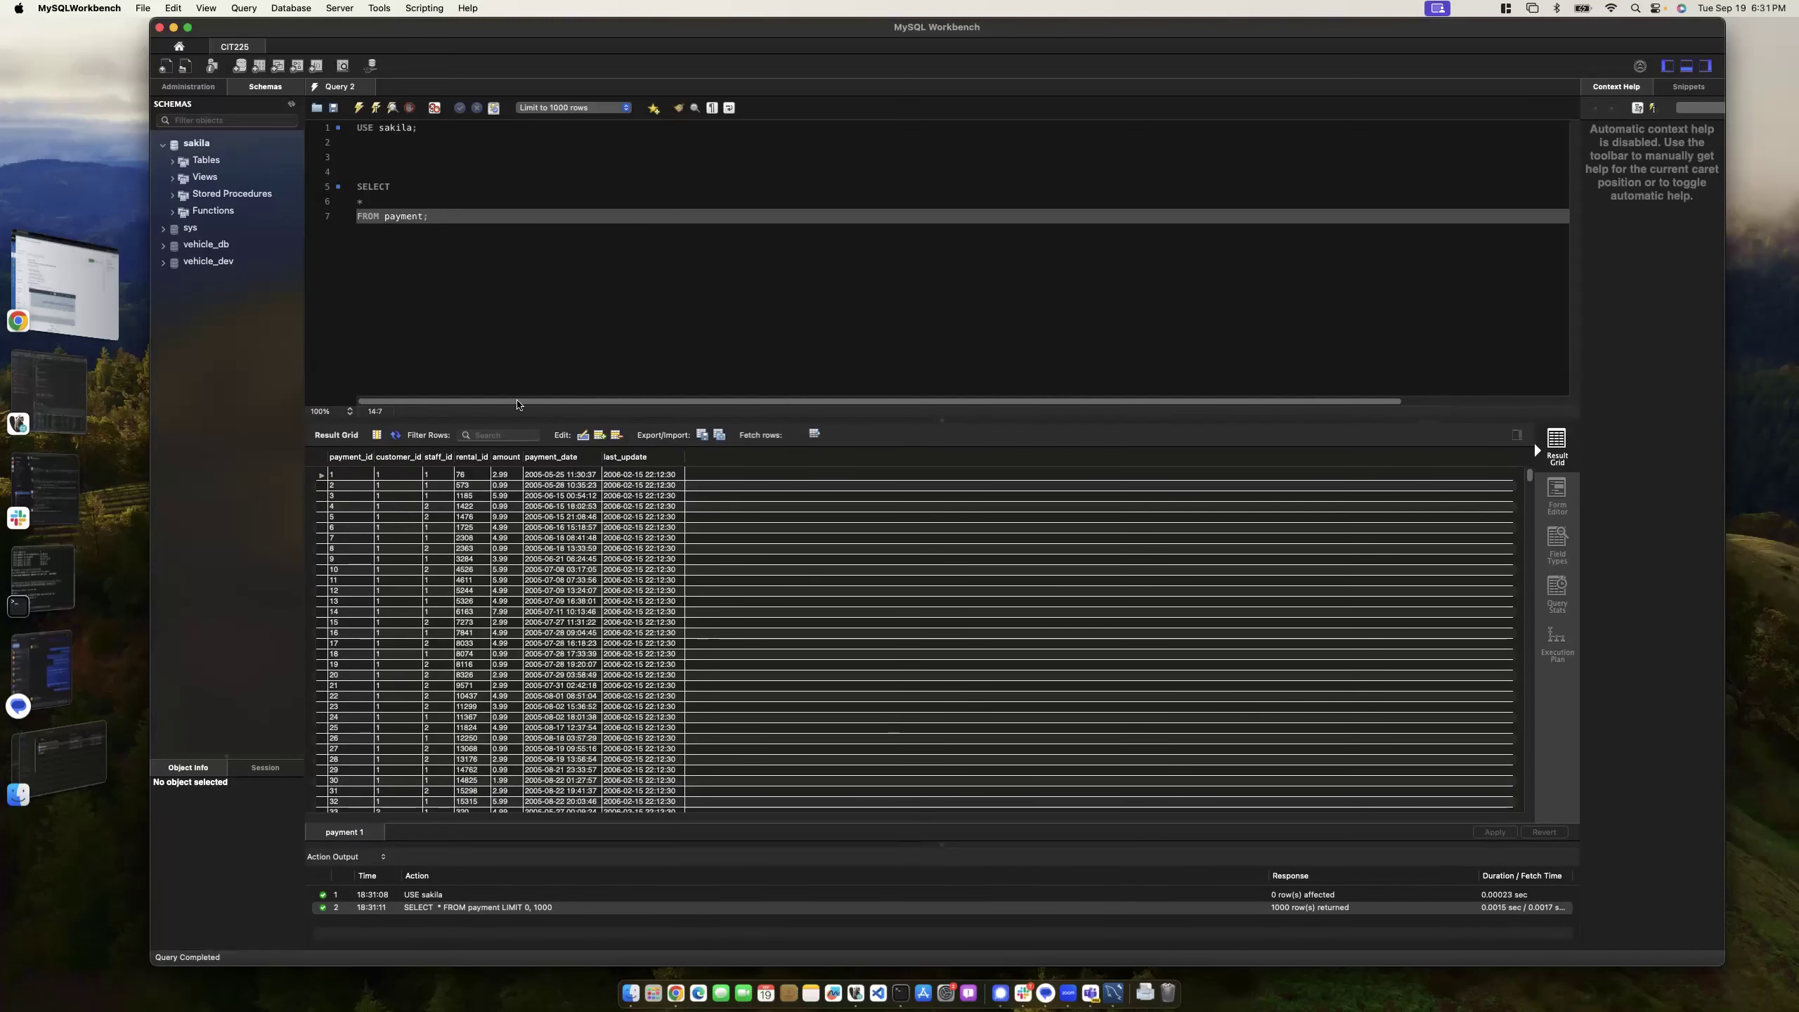
pyautogui.moveTo(934, 458); pyautogui.dragTo(934, 589)
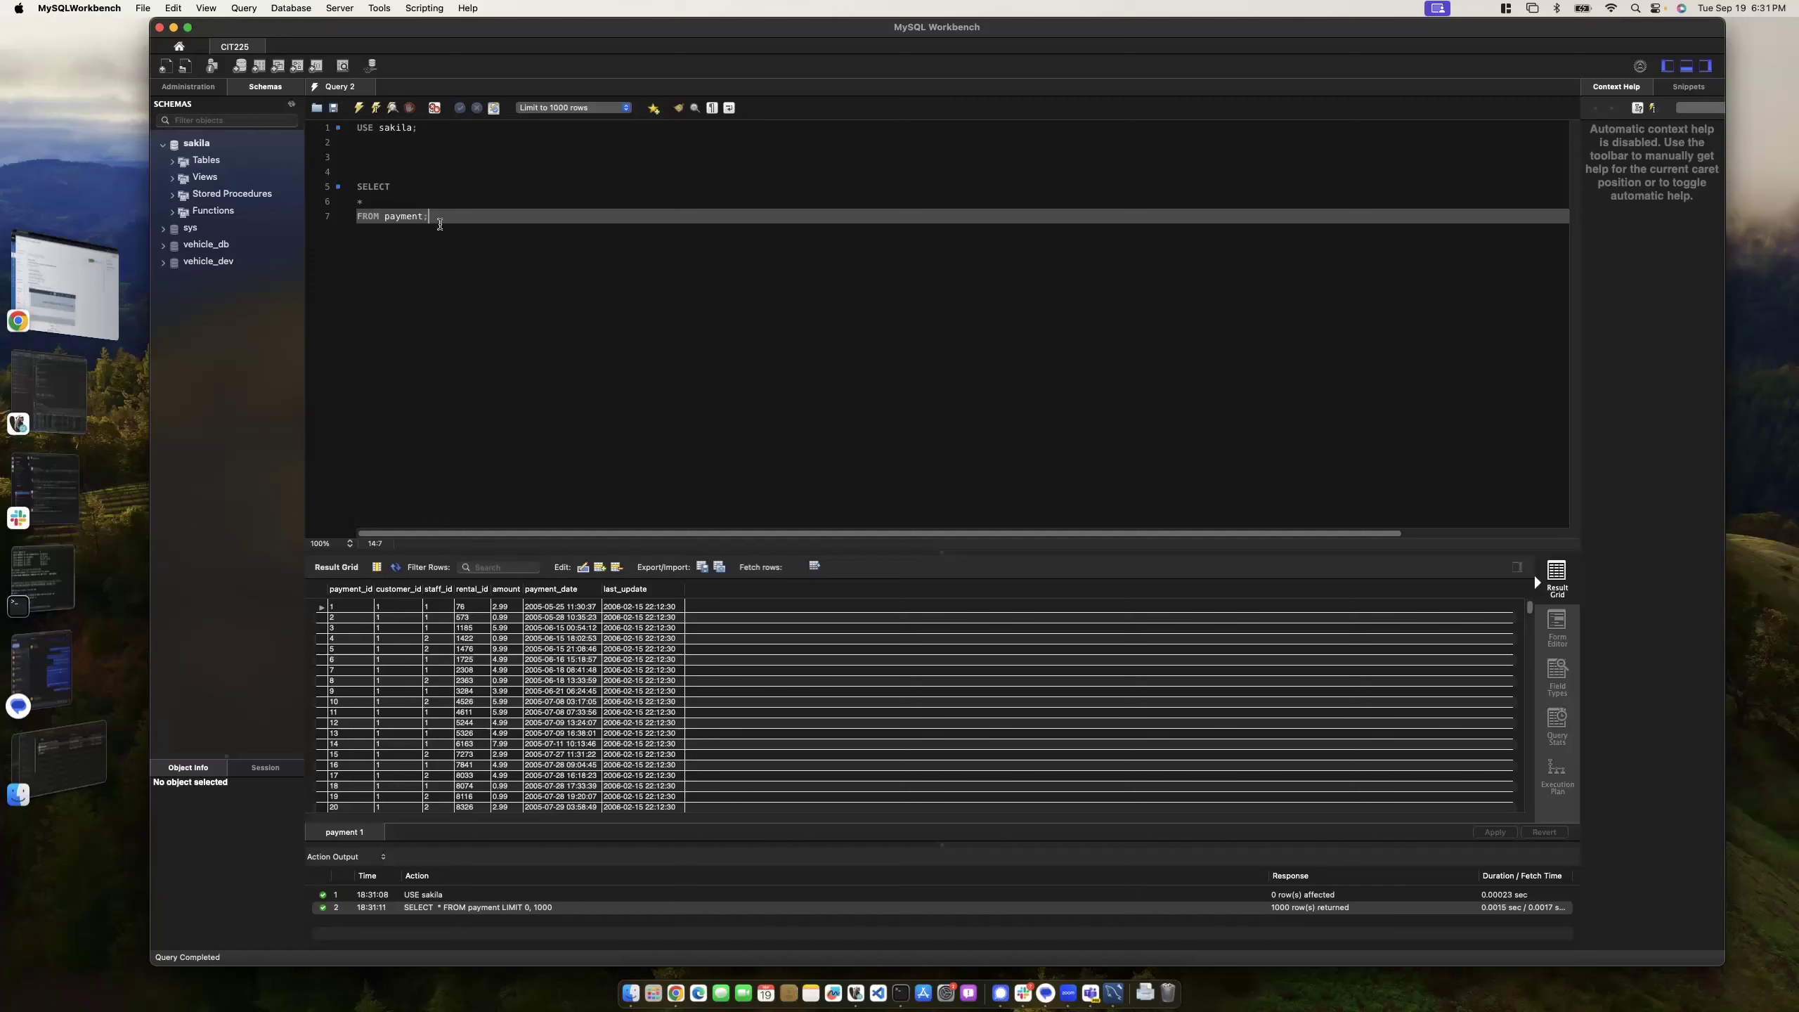
# - Add two blank lines below the payment query, discarding a stray SELECT
pyautogui.press('Return')
pyautogui.press('Return')
pyautogui.press('Return')
pyautogui.press('Return')
pyautogui.press('Return')
pyautogui.press('Return')
pyautogui.press('Return')
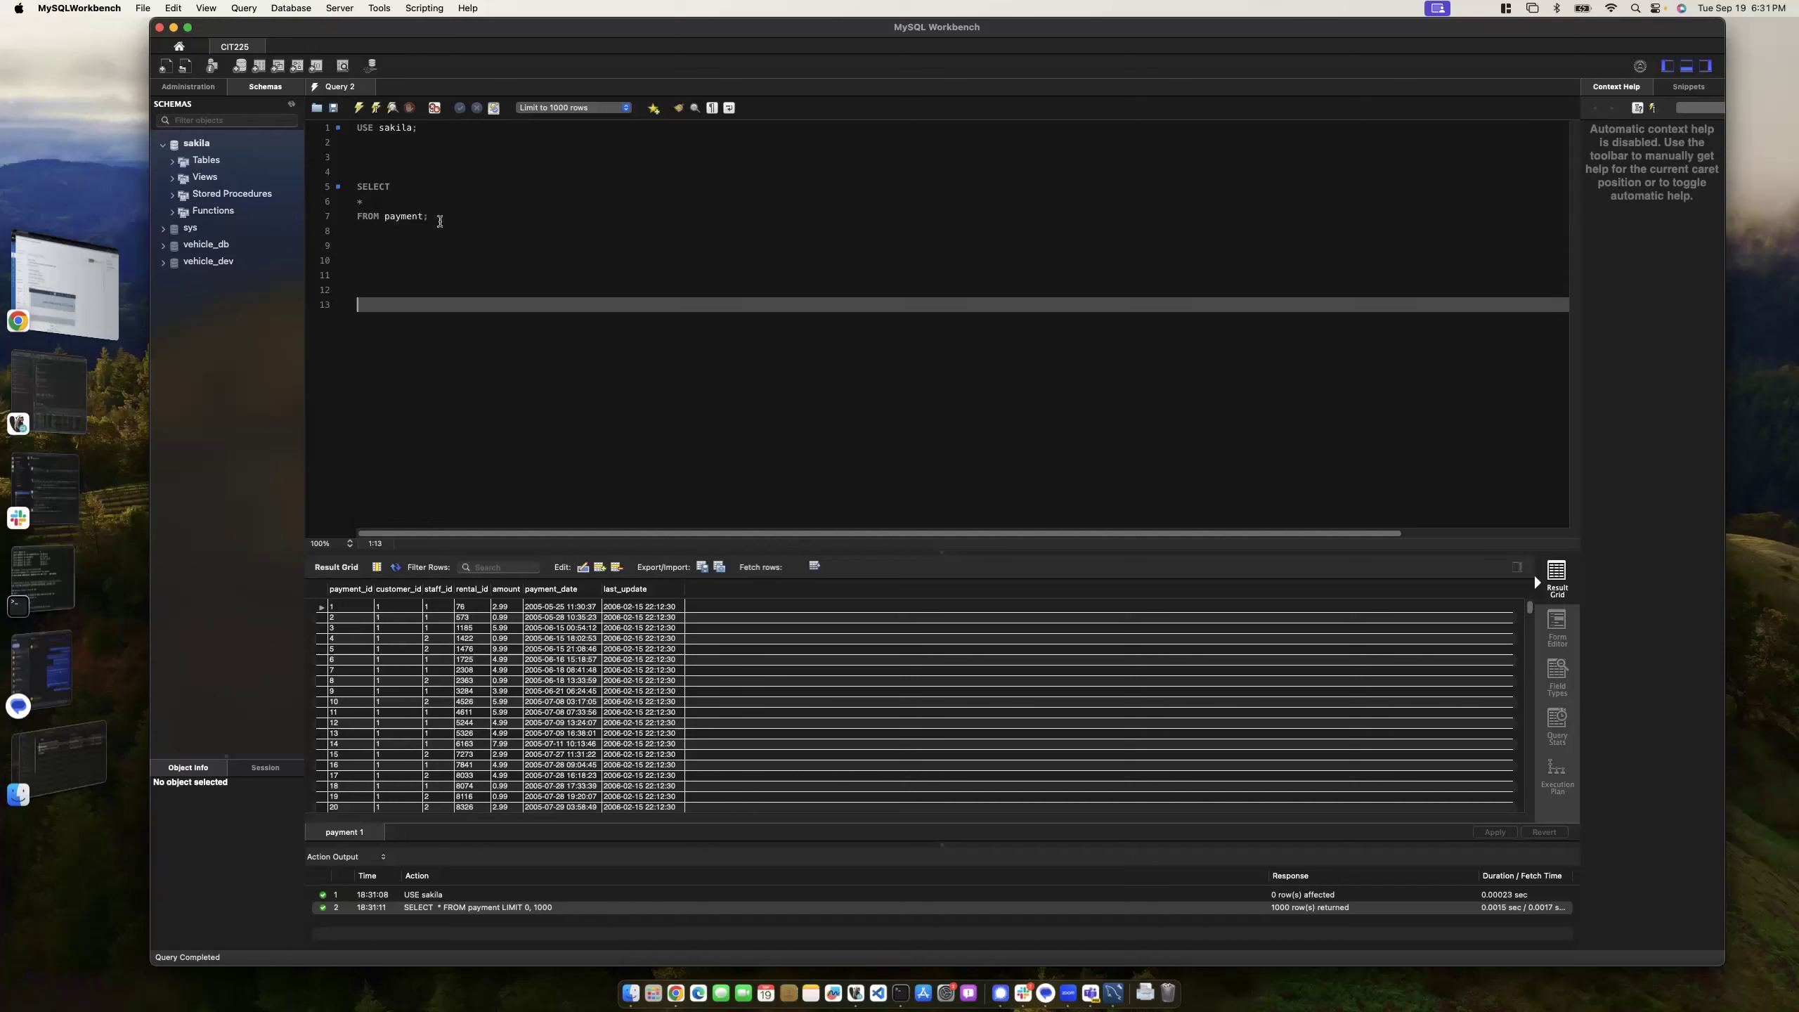
pyautogui.press('Up')
pyautogui.press('Up')
pyautogui.press('Up')
pyautogui.press('Up')
pyautogui.write('SELECT')
pyautogui.press('Return')
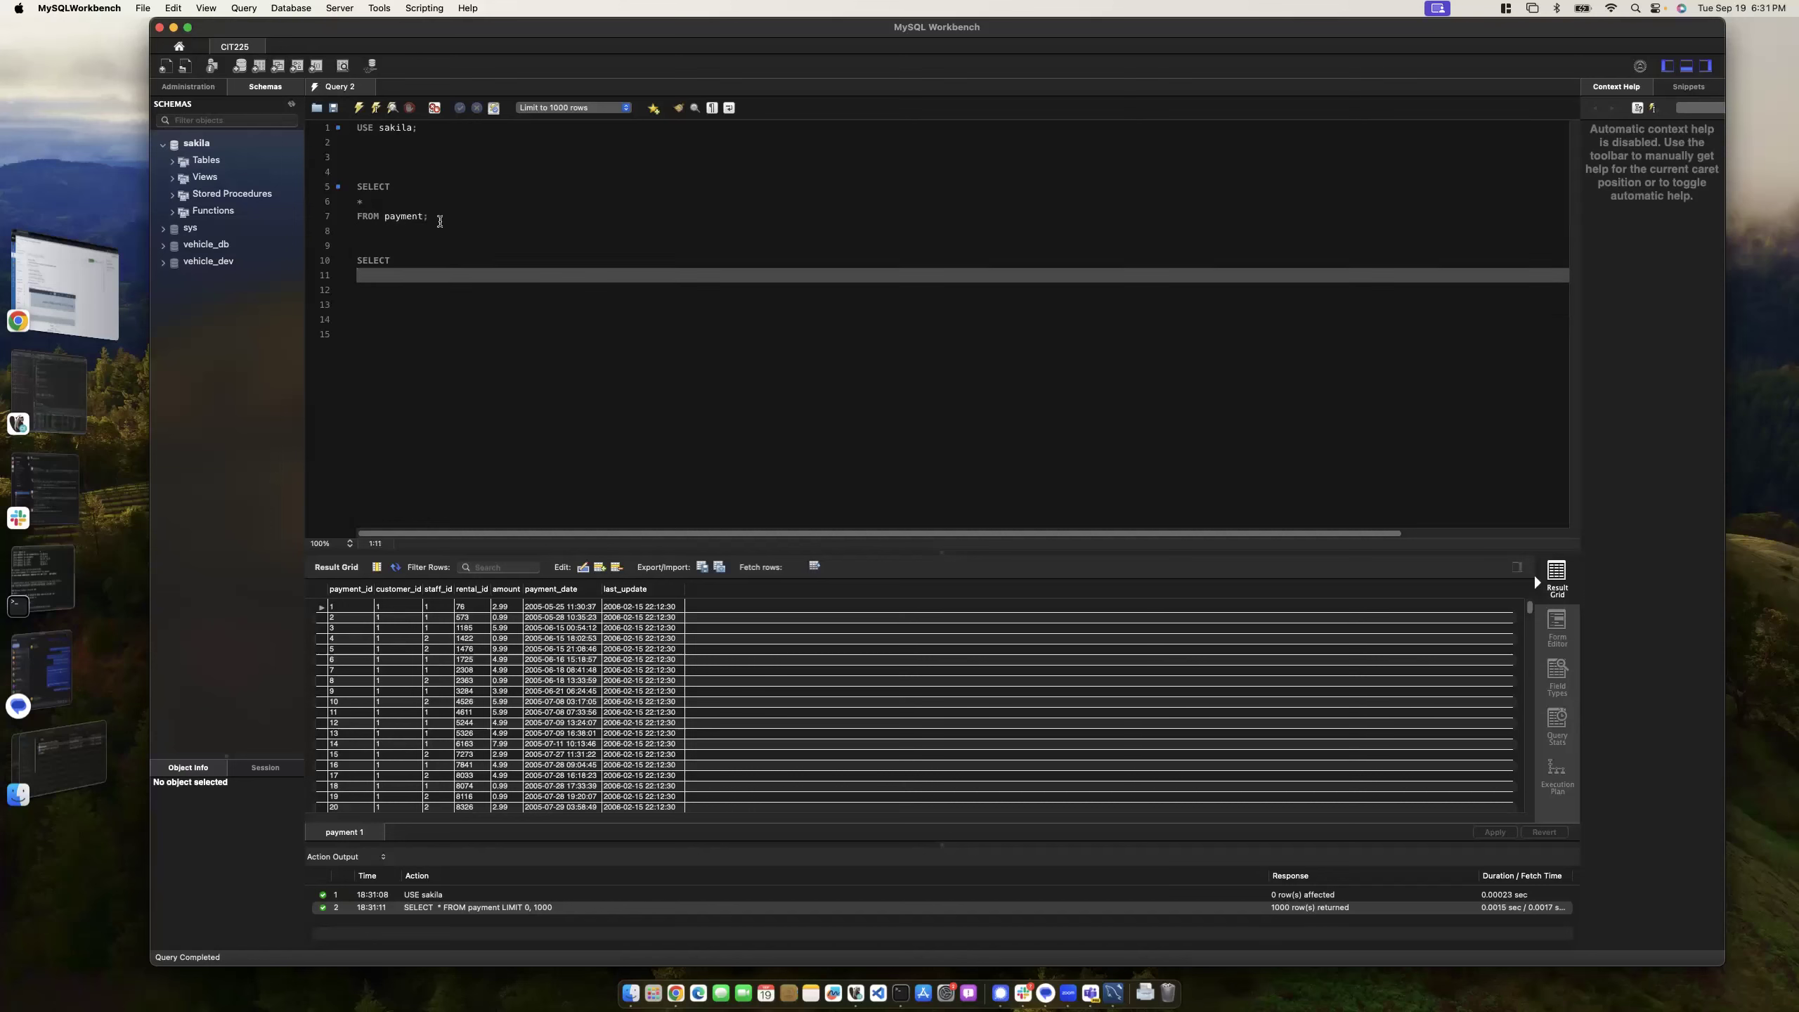
pyautogui.press('BackSpace')
pyautogui.press('BackSpace')
pyautogui.press('BackSpace')
pyautogui.press('BackSpace')
pyautogui.press('BackSpace')
pyautogui.press('BackSpace')
pyautogui.press('BackSpace')
pyautogui.press('BackSpace')
pyautogui.press('BackSpace')
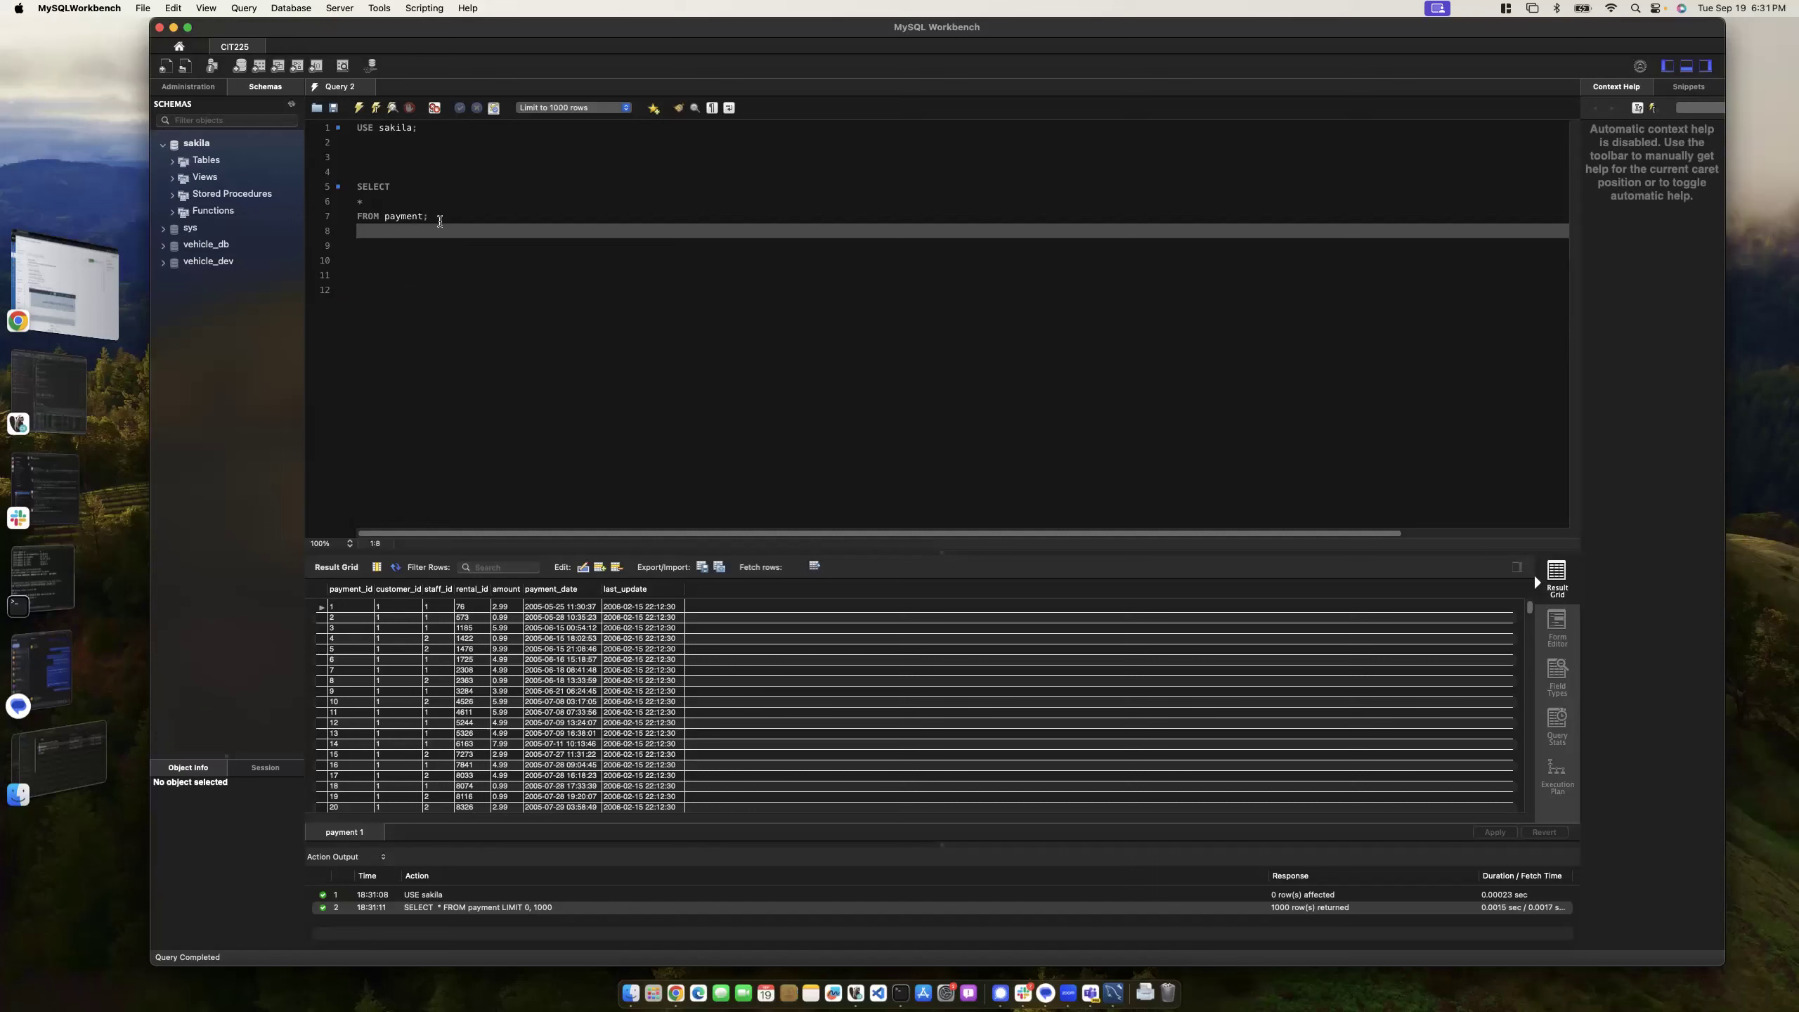
pyautogui.press('Return')
pyautogui.press('Return')
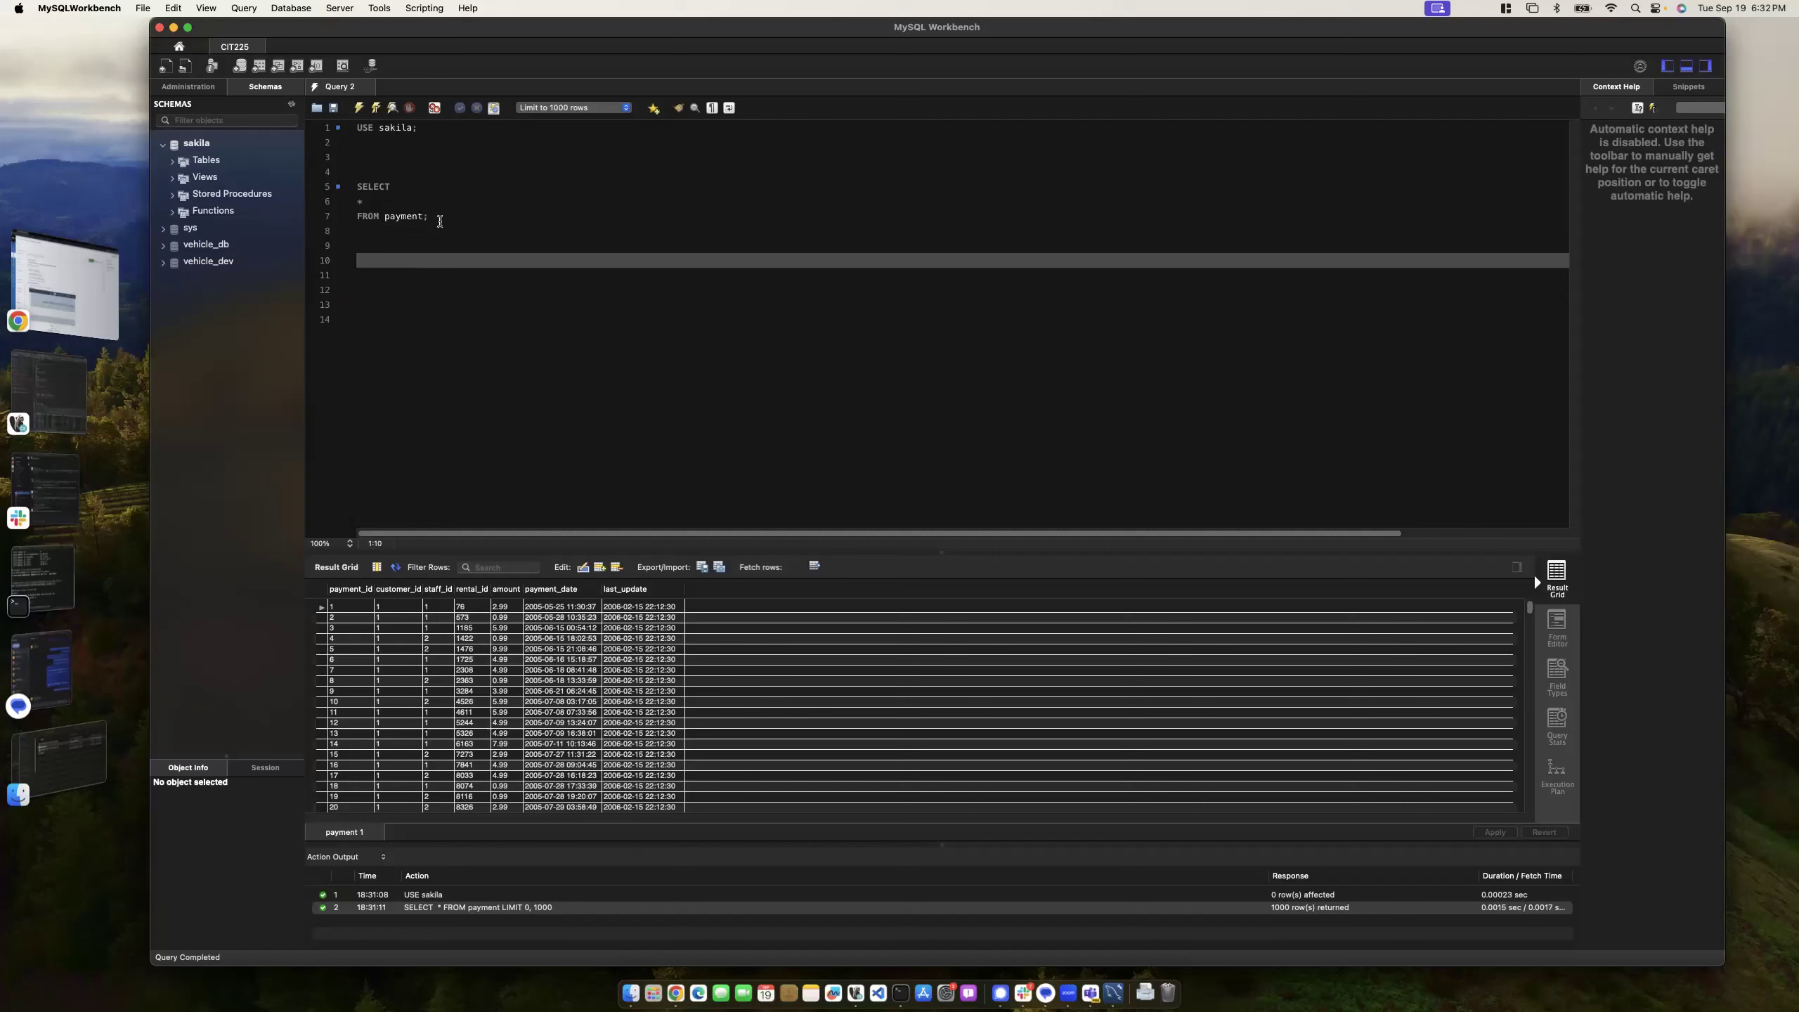
# - Execute the query from the end of FROM payment;, which crashes Workbench
pyautogui.moveTo(428, 219); pyautogui.dragTo(349, 221)
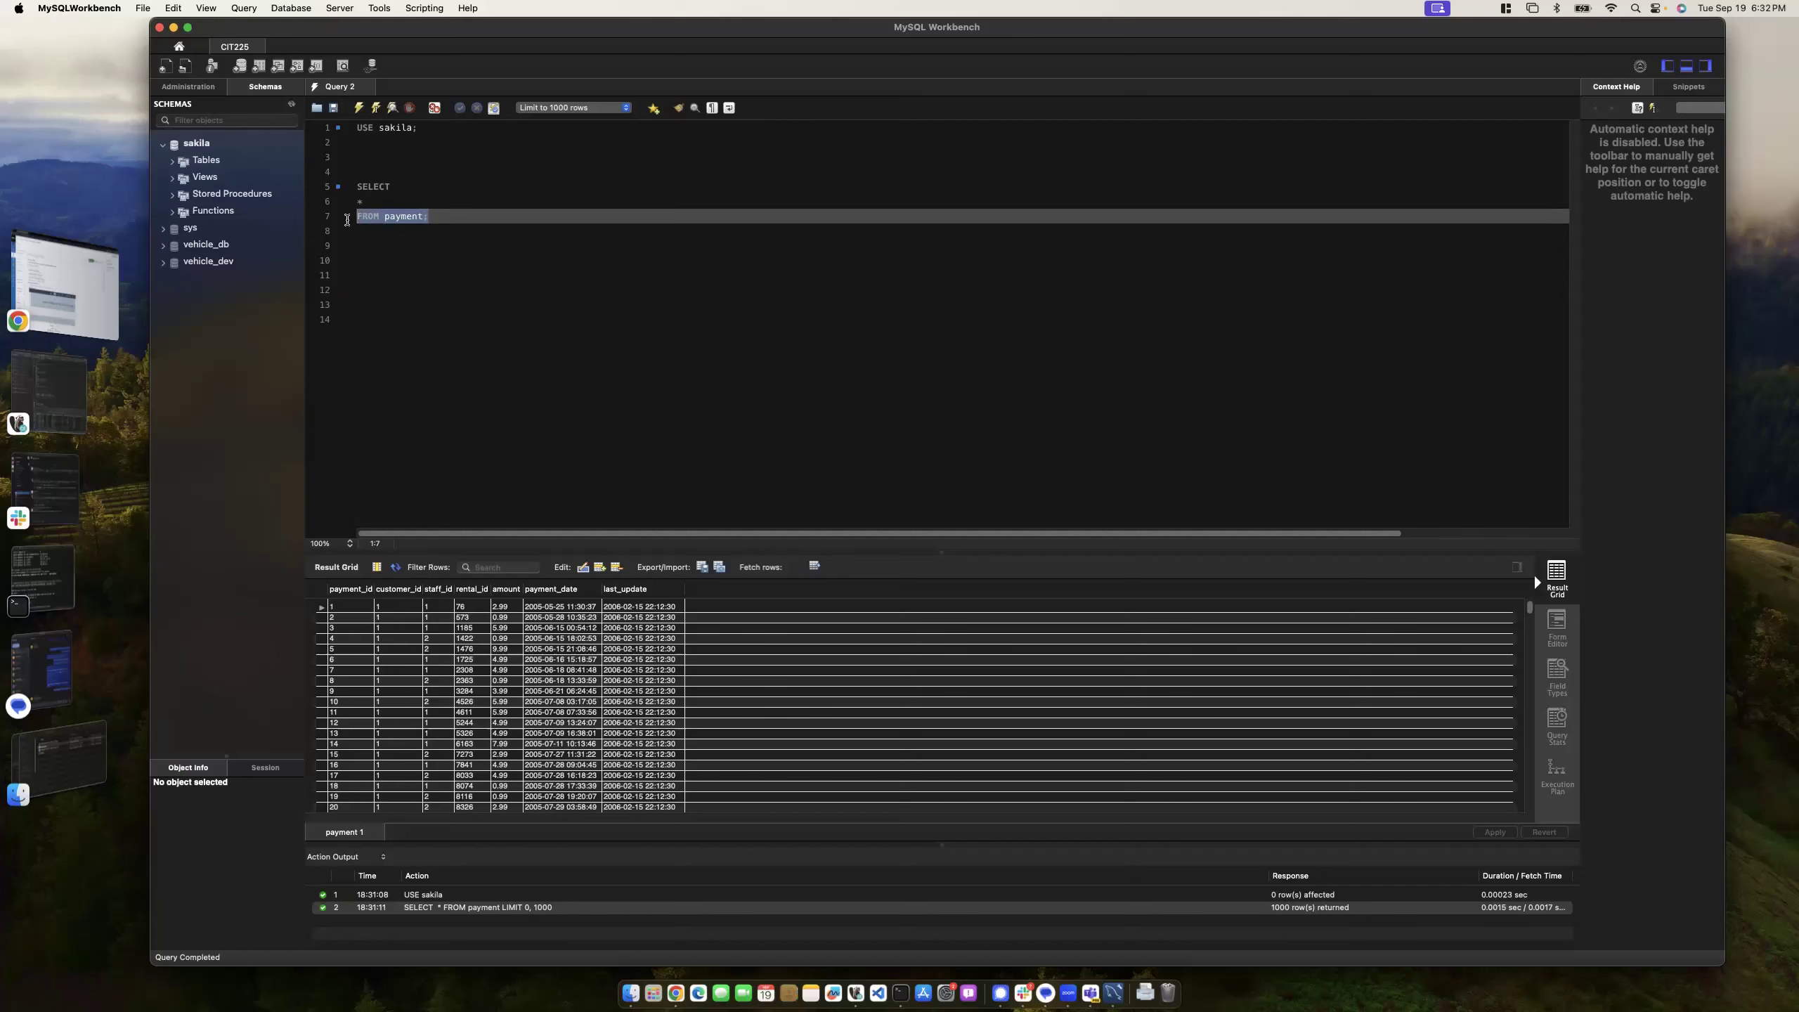
pyautogui.click(433, 219)
pyautogui.click(374, 110)
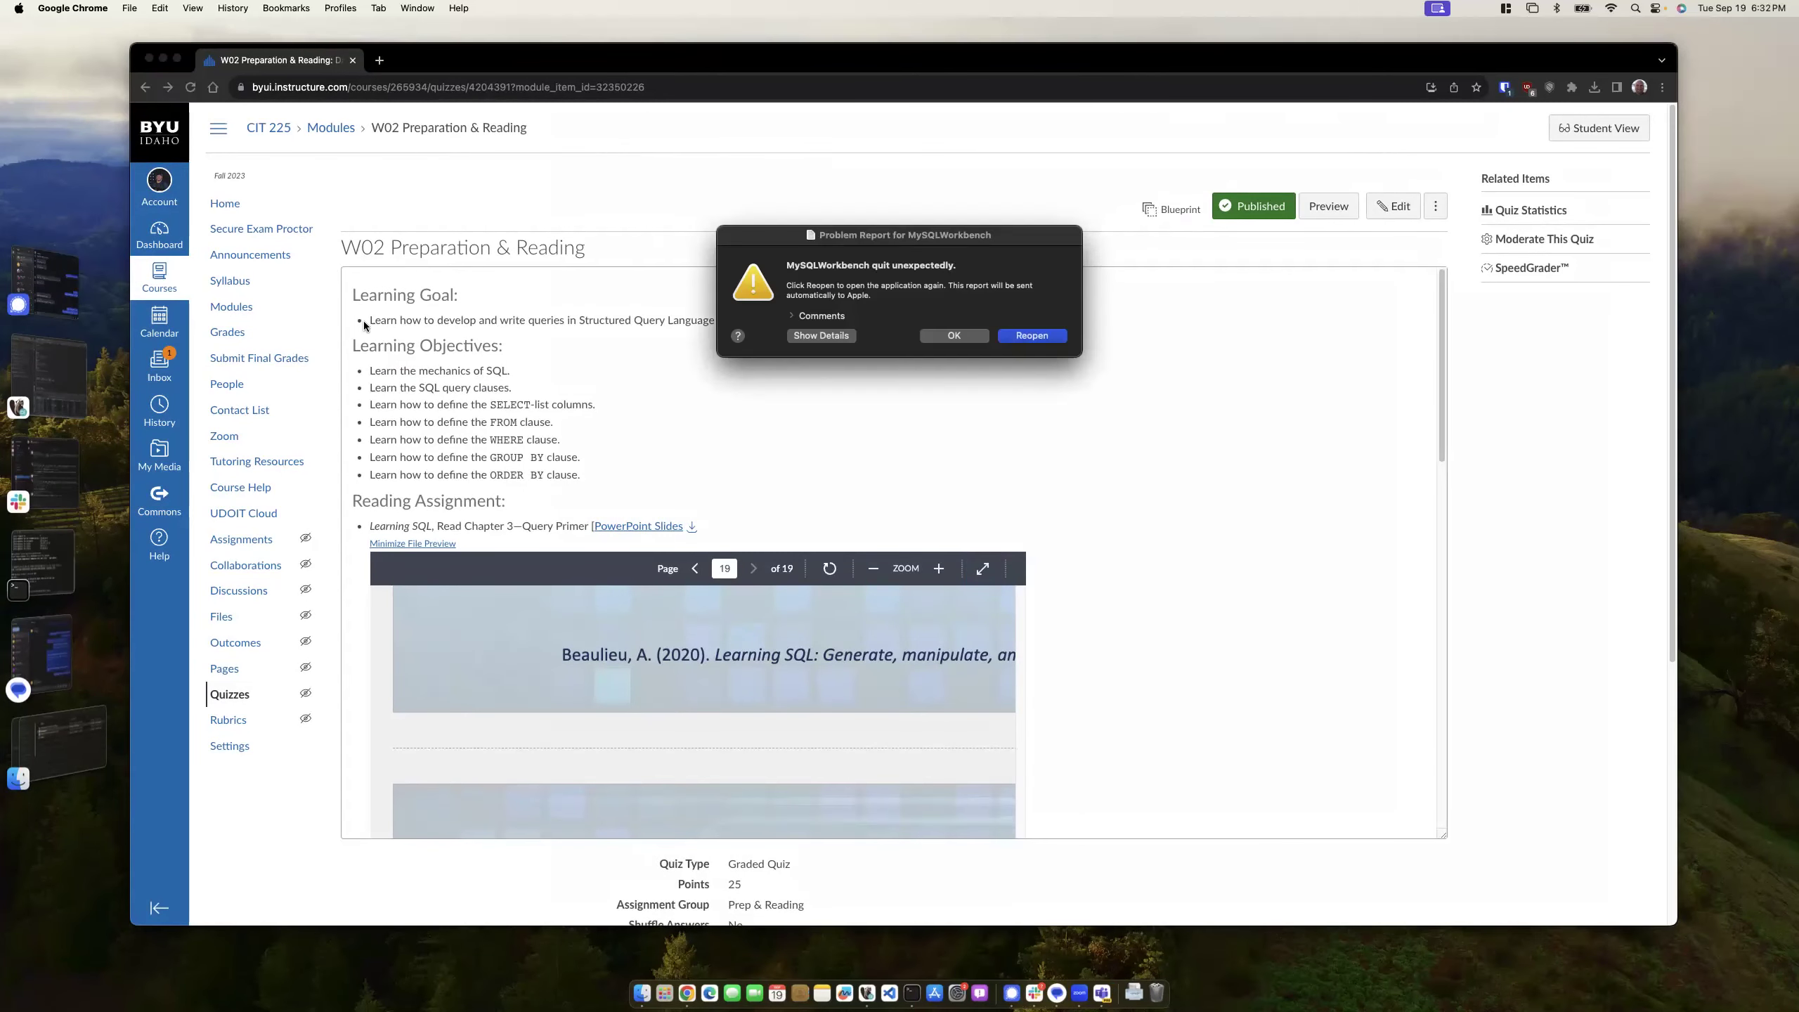
# - Reopen Workbench, dismiss the cannot-connect error, and reconnect to CIT225 with the account password
pyautogui.click(1020, 339)
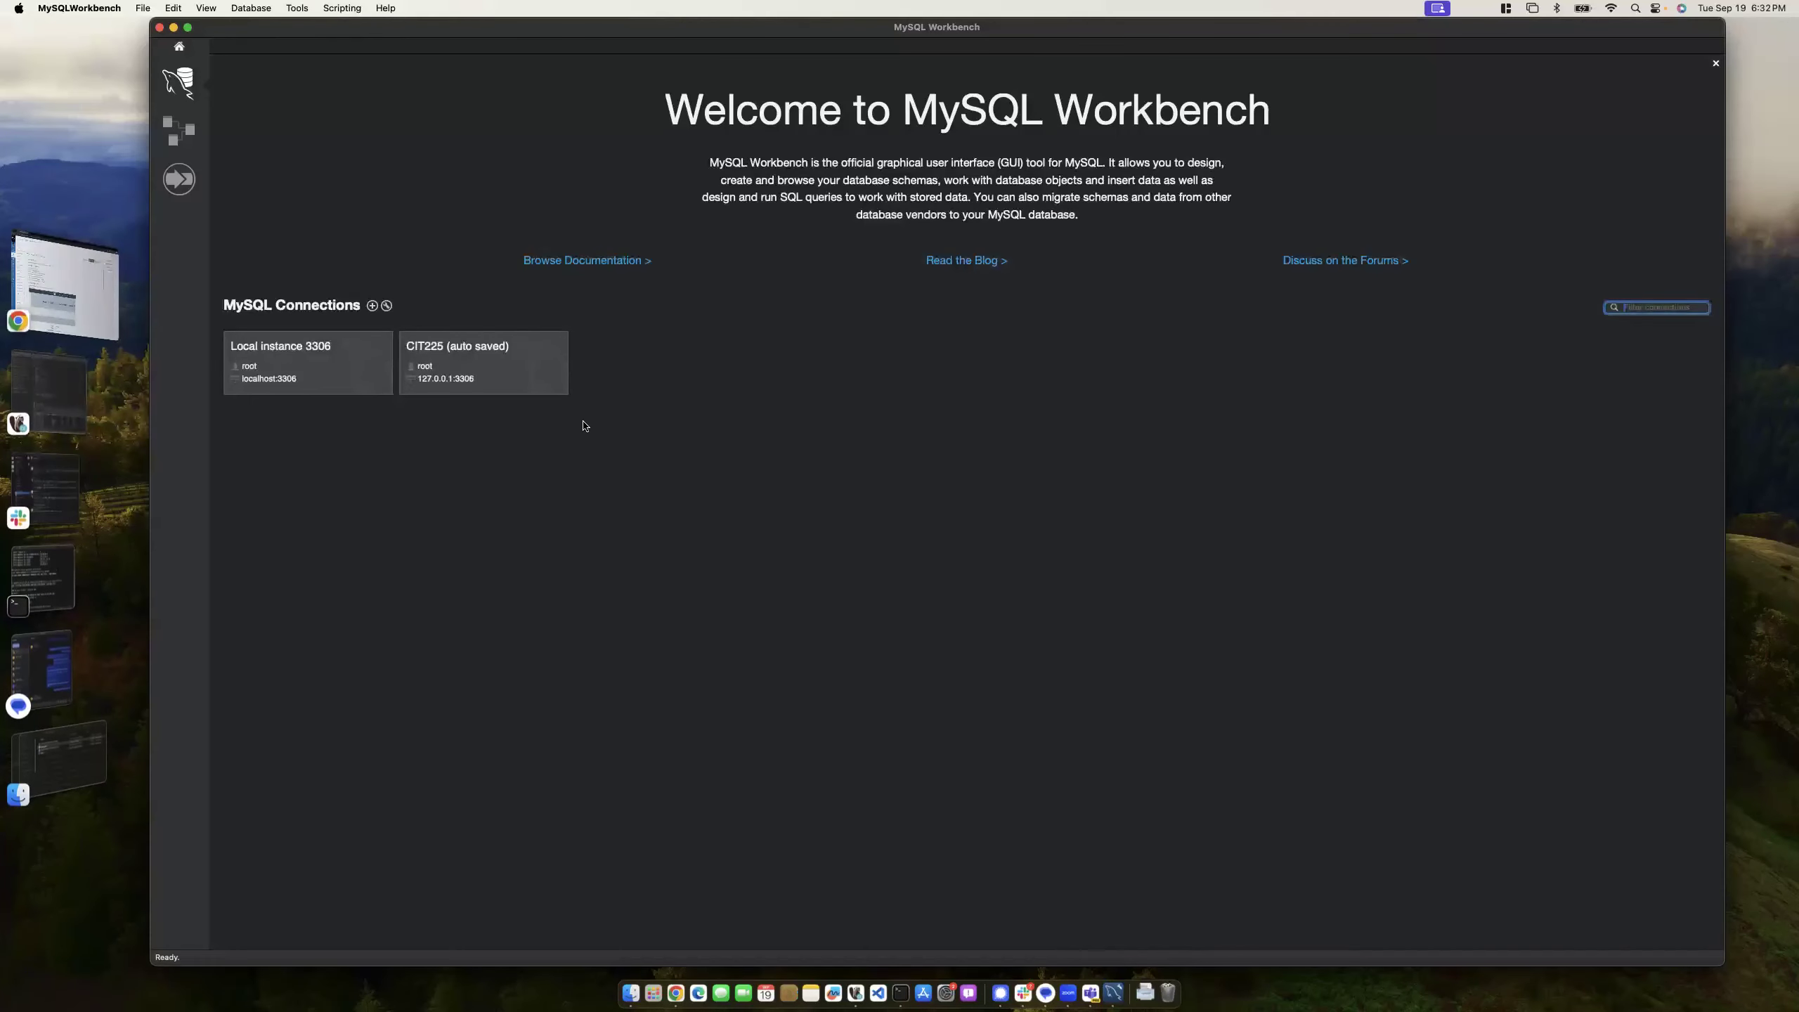
pyautogui.write('********')
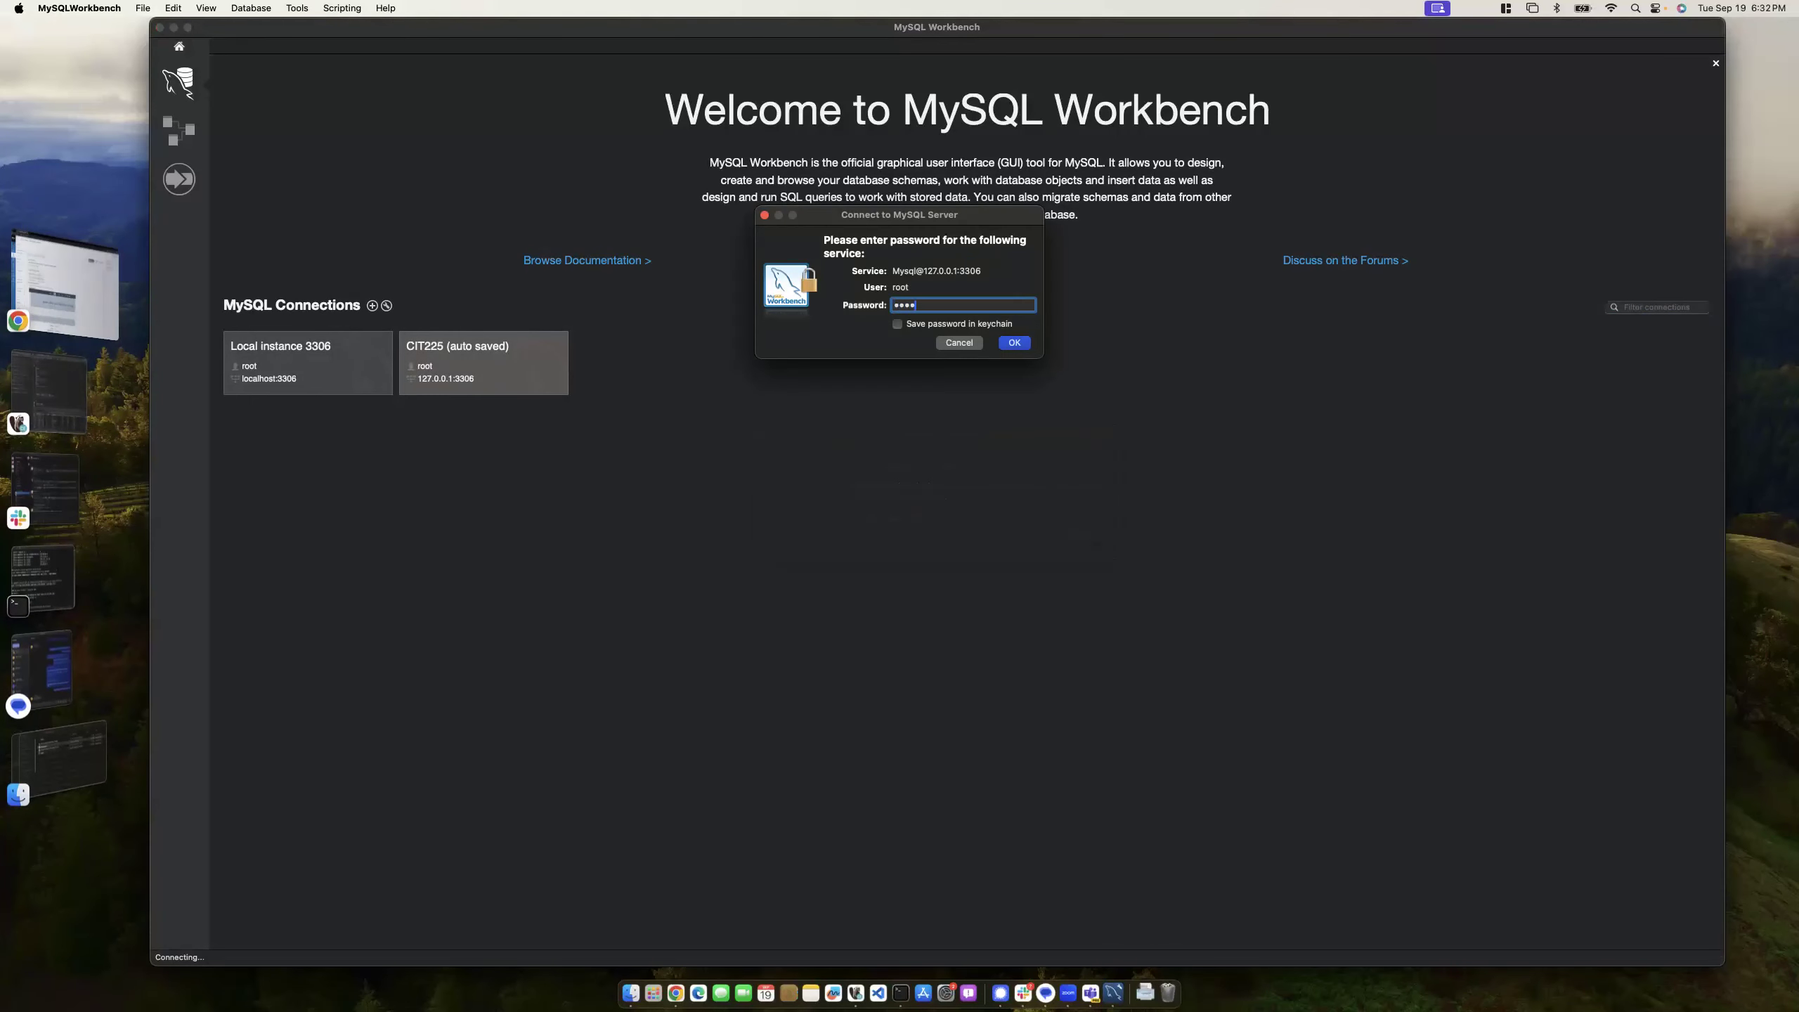
pyautogui.press('Return')
pyautogui.press('Return')
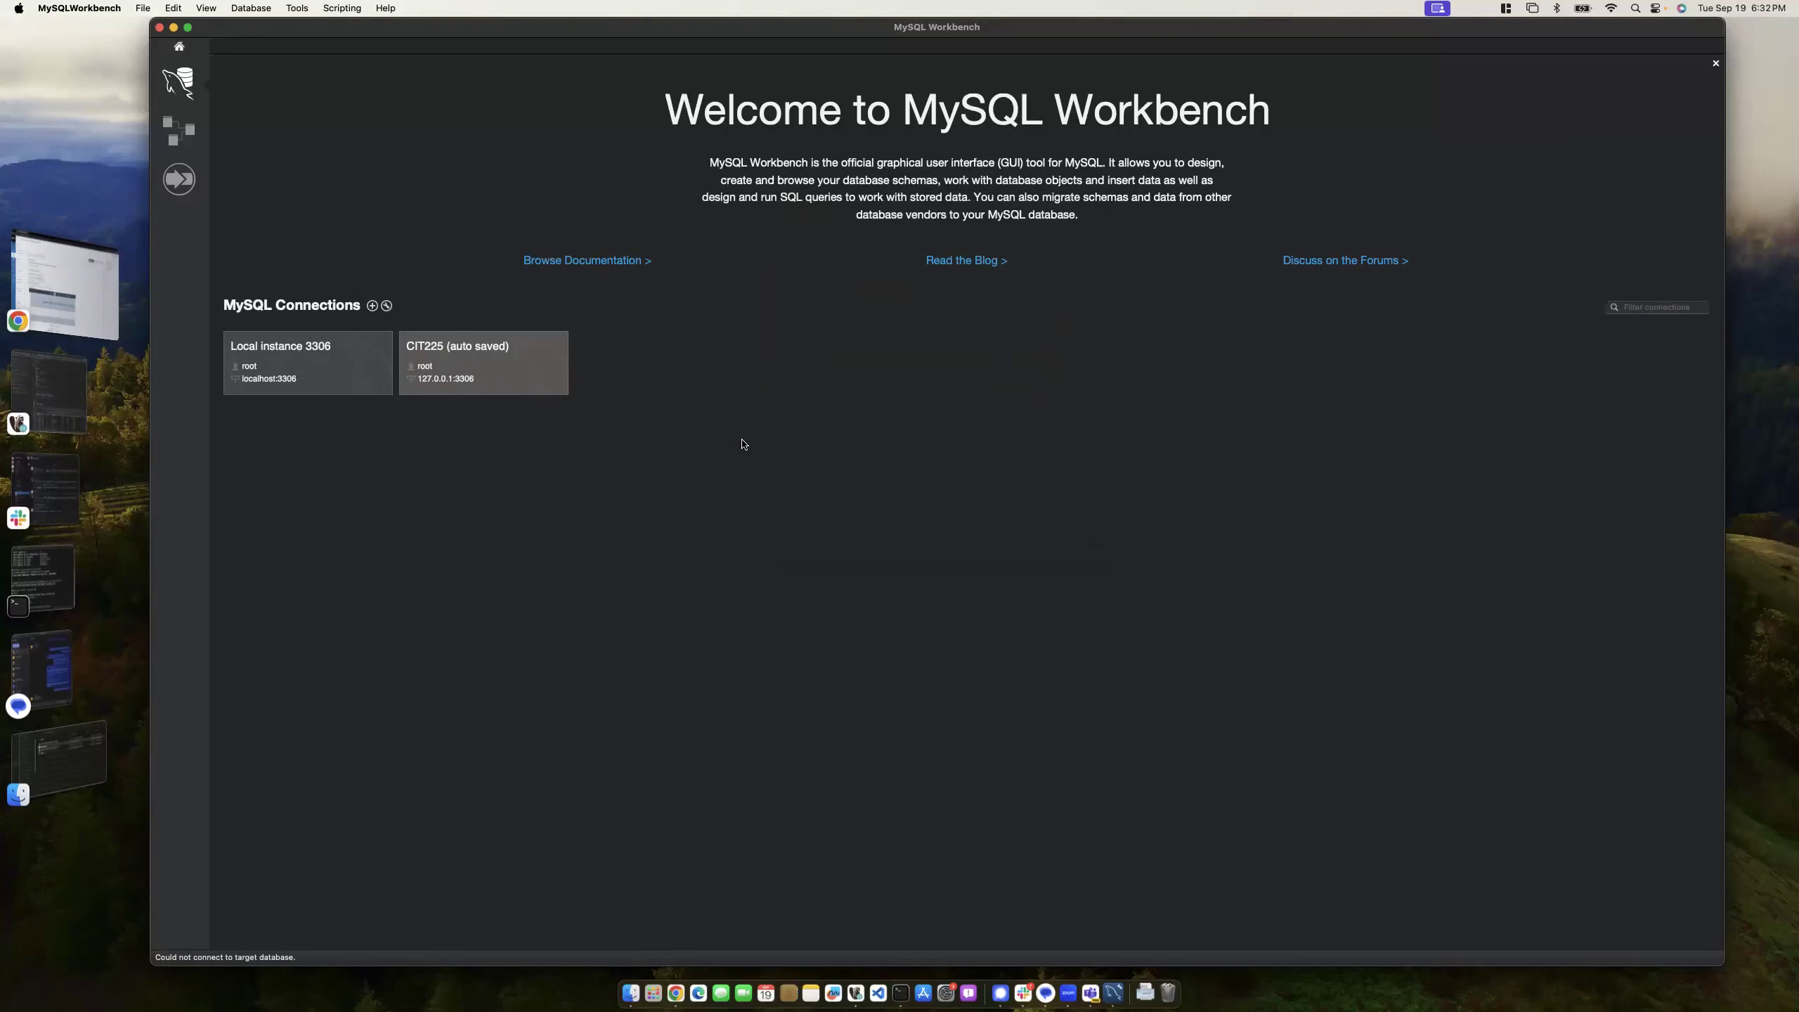
pyautogui.click(489, 360)
pyautogui.write('*********')
pyautogui.press('Return')
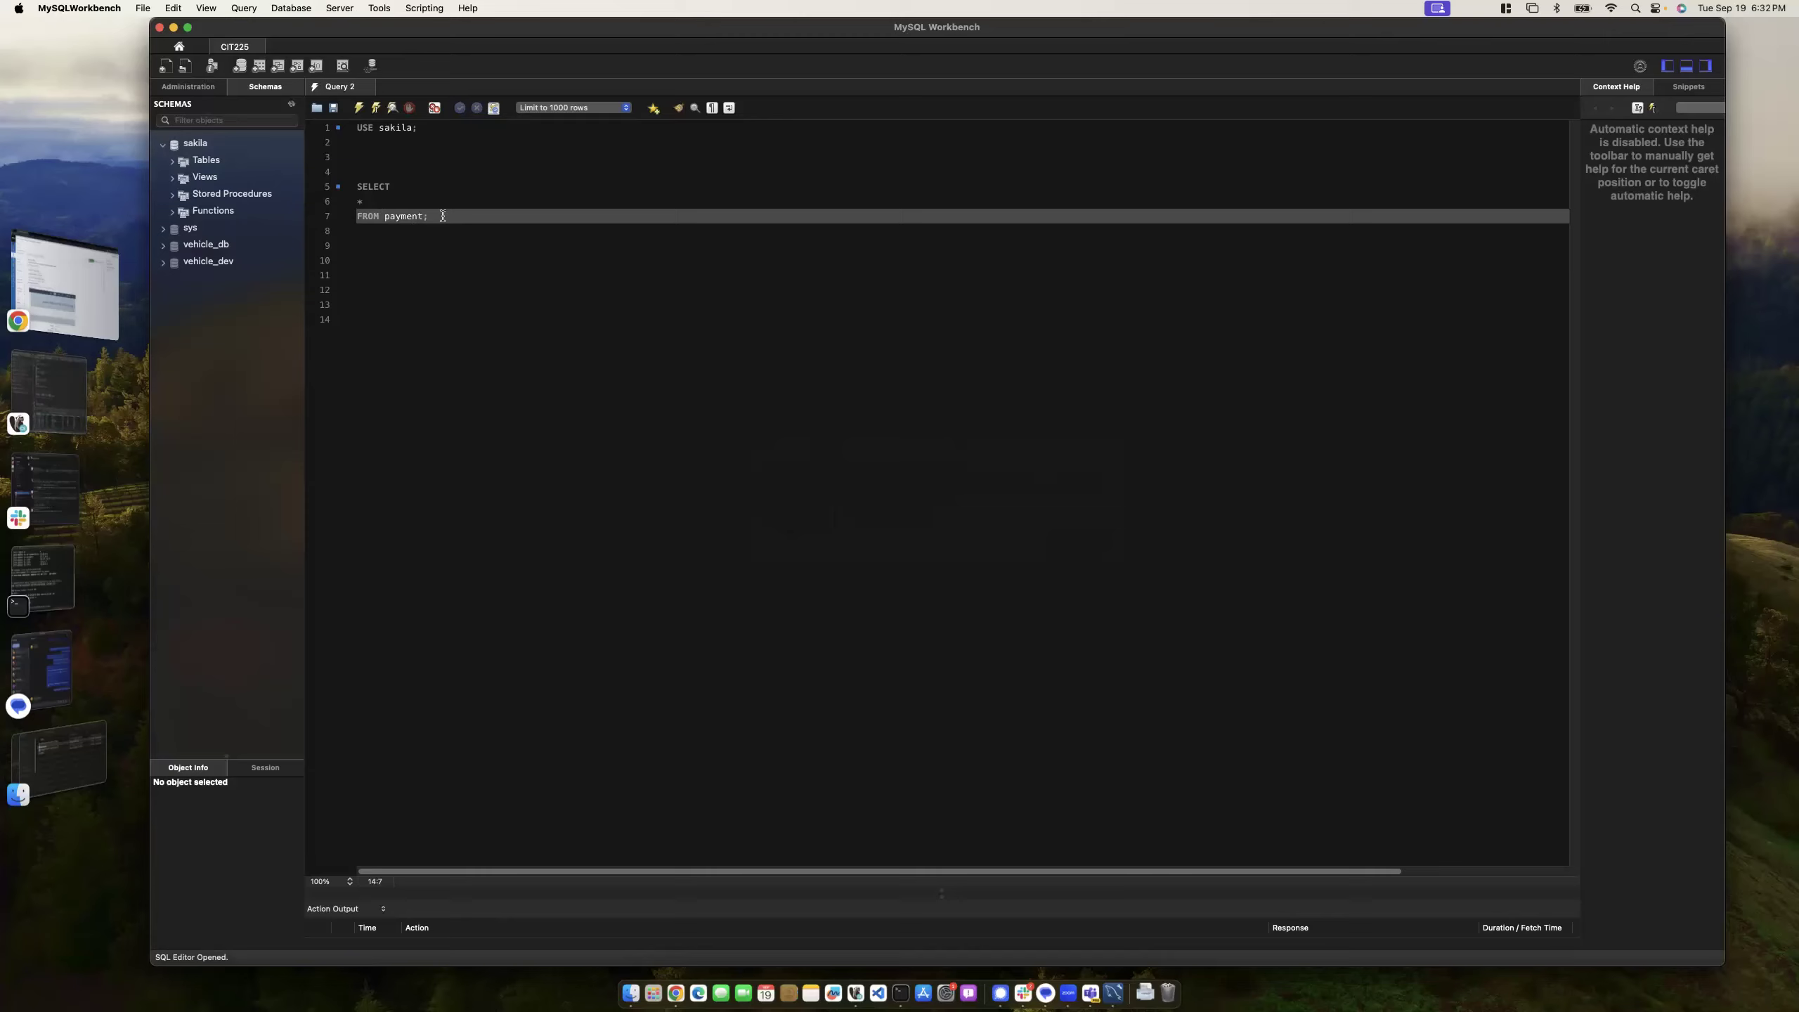
# - Run the payment query, hitting Error 1046, then run USE sakila and enlarge the Action Output panel
pyautogui.click(376, 112)
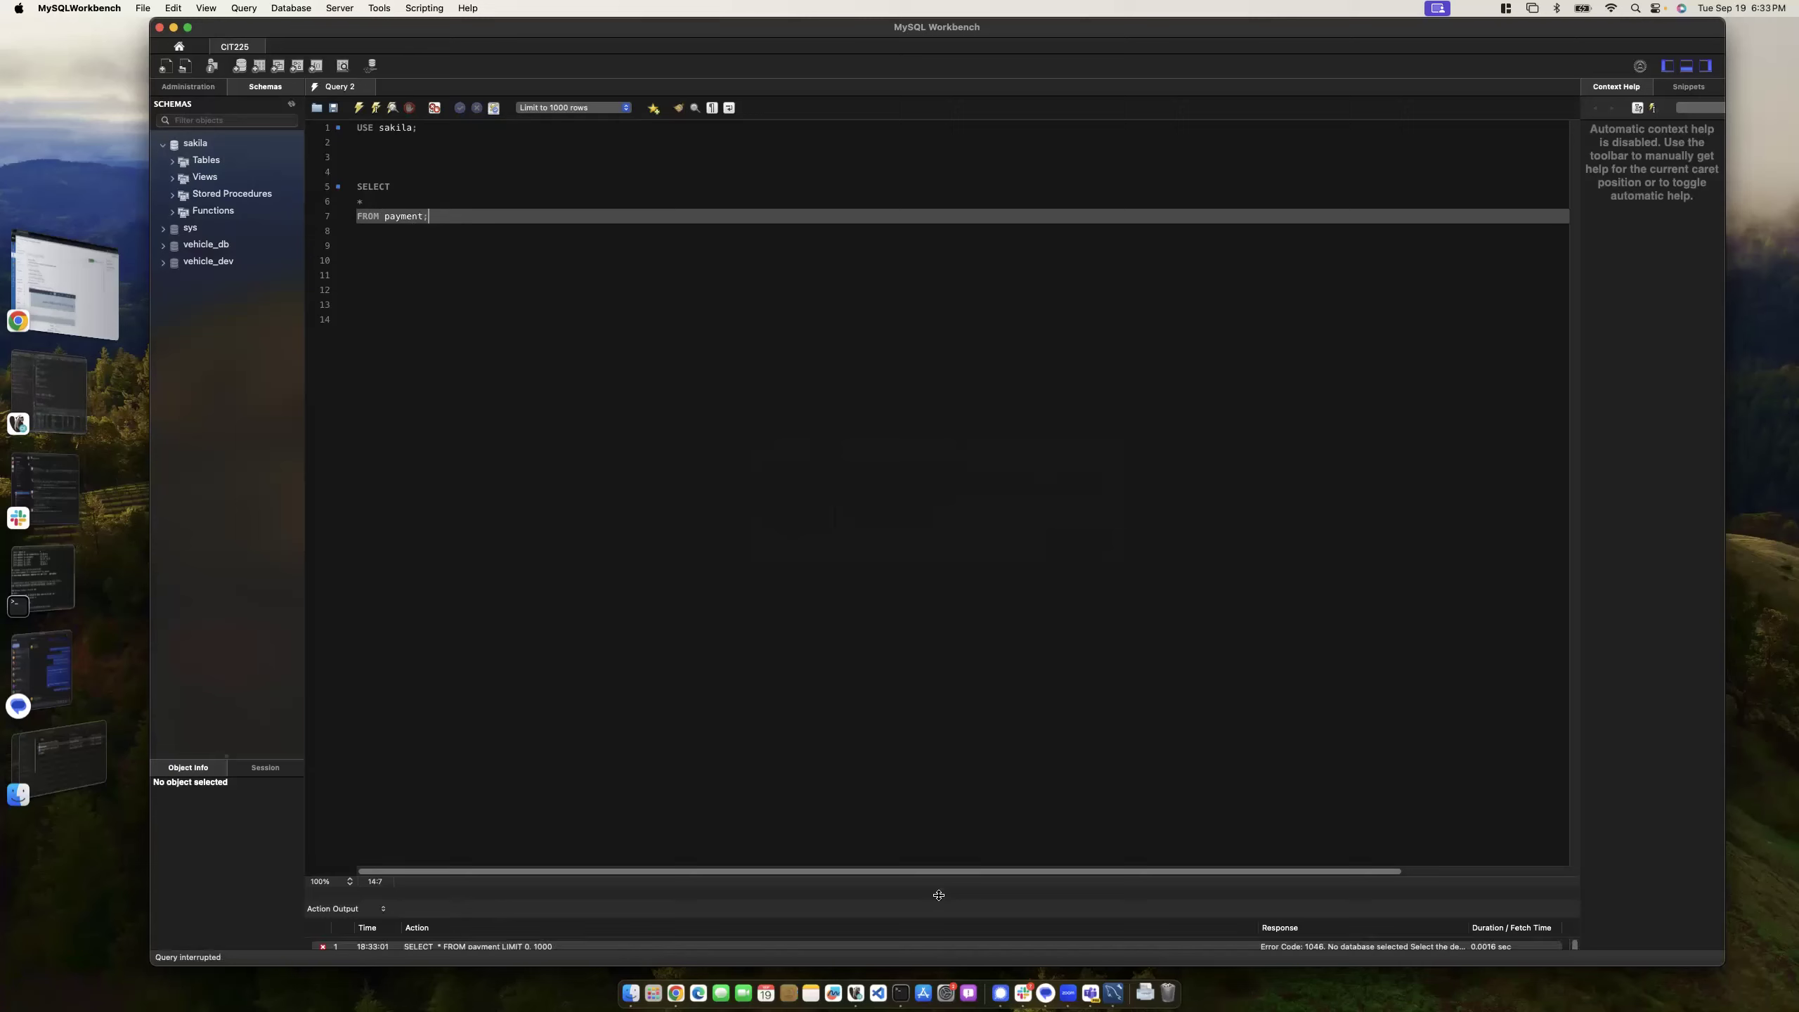
pyautogui.click(418, 128)
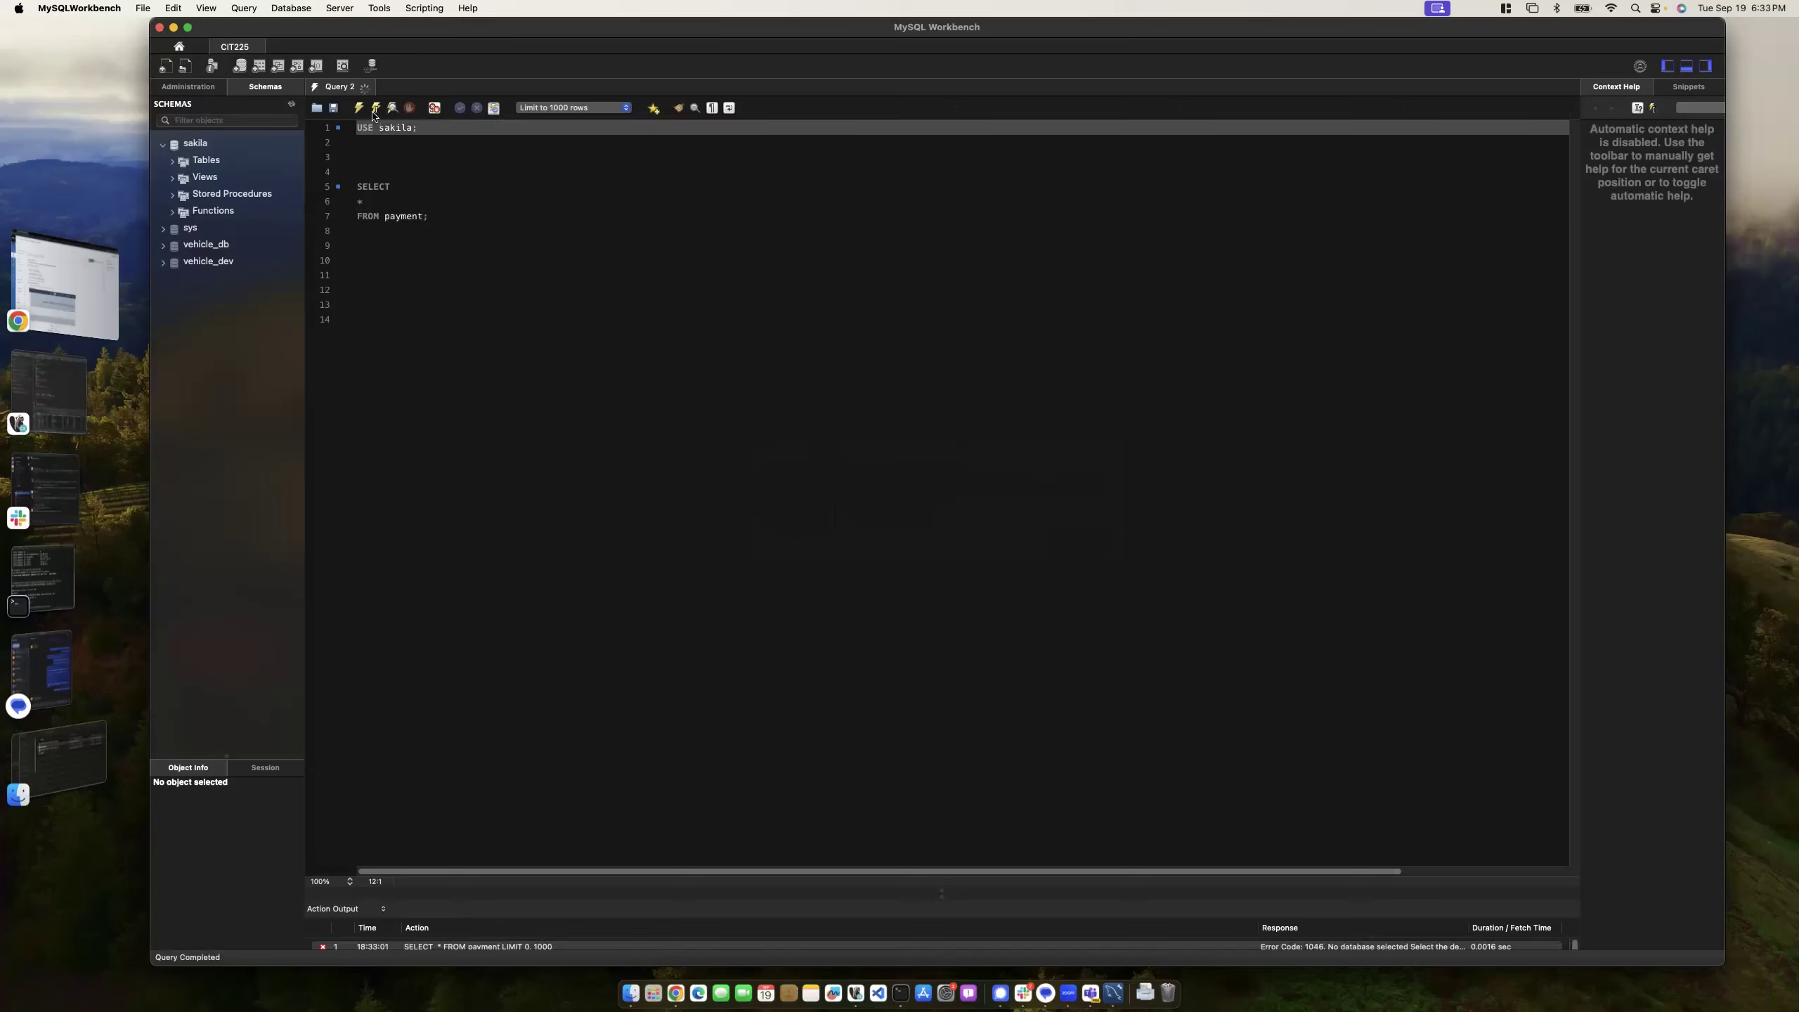
pyautogui.moveTo(934, 892); pyautogui.dragTo(934, 757)
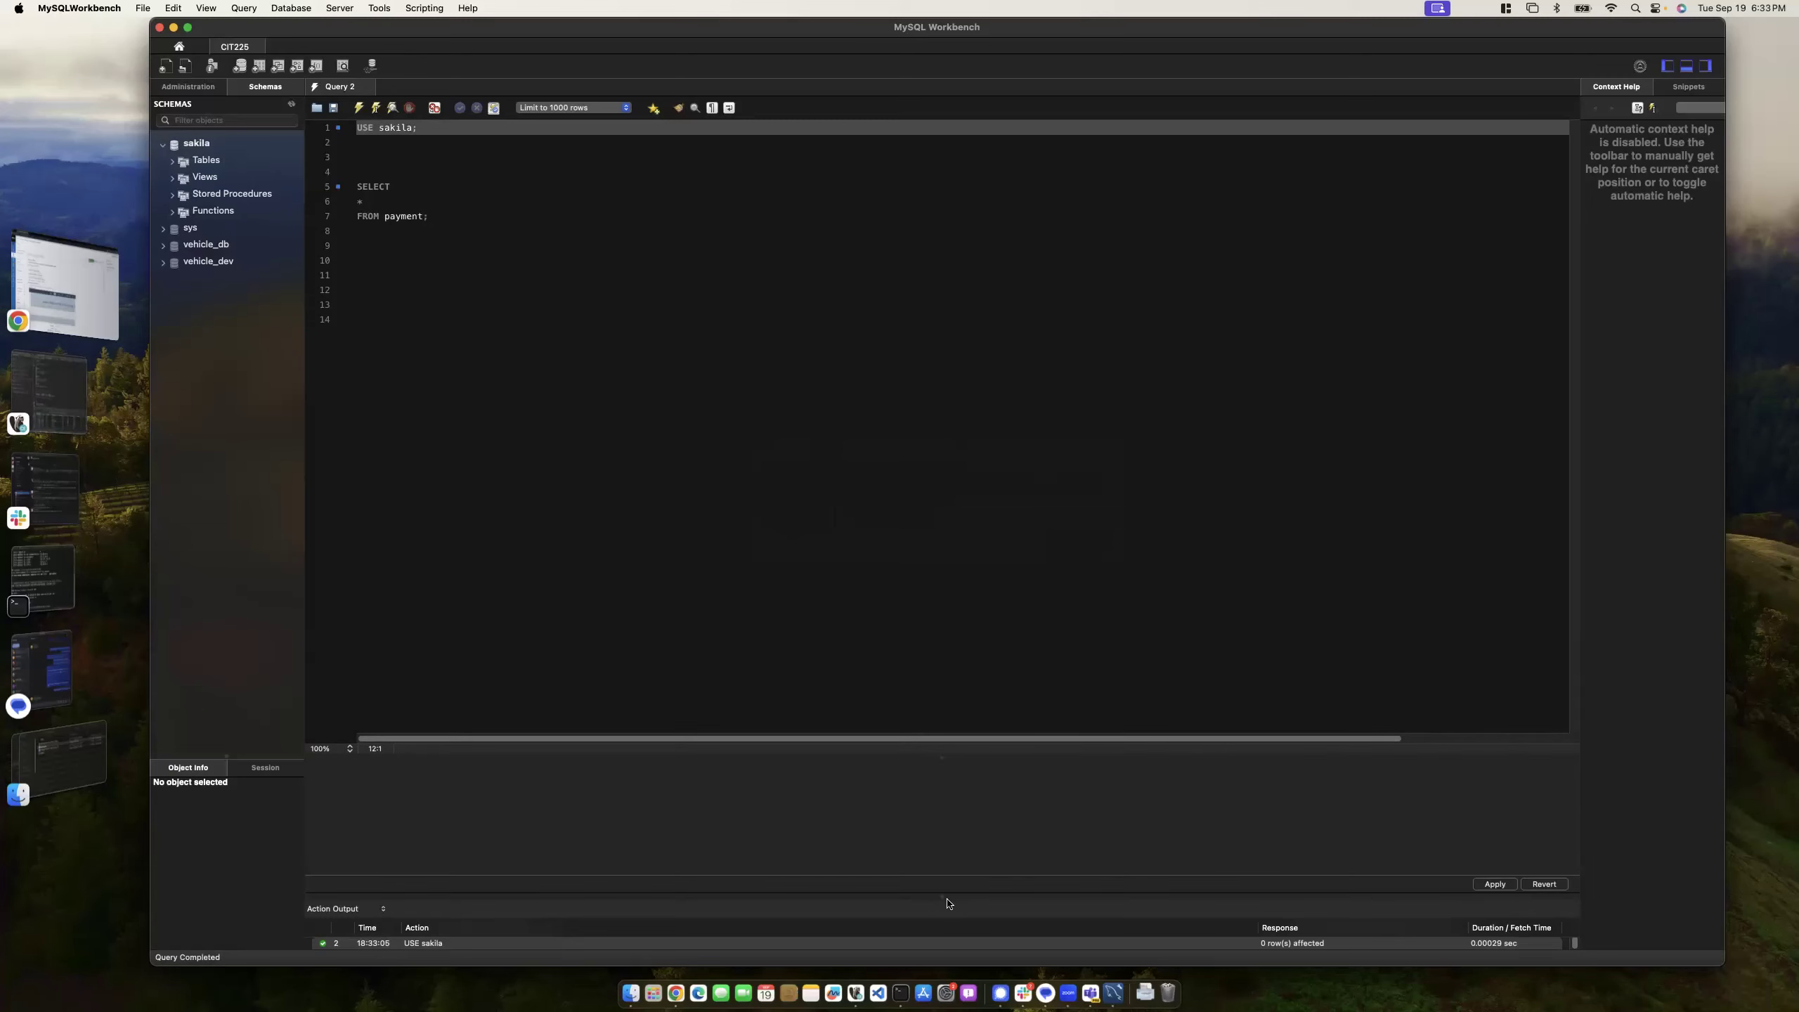
pyautogui.moveTo(941, 887); pyautogui.dragTo(941, 711)
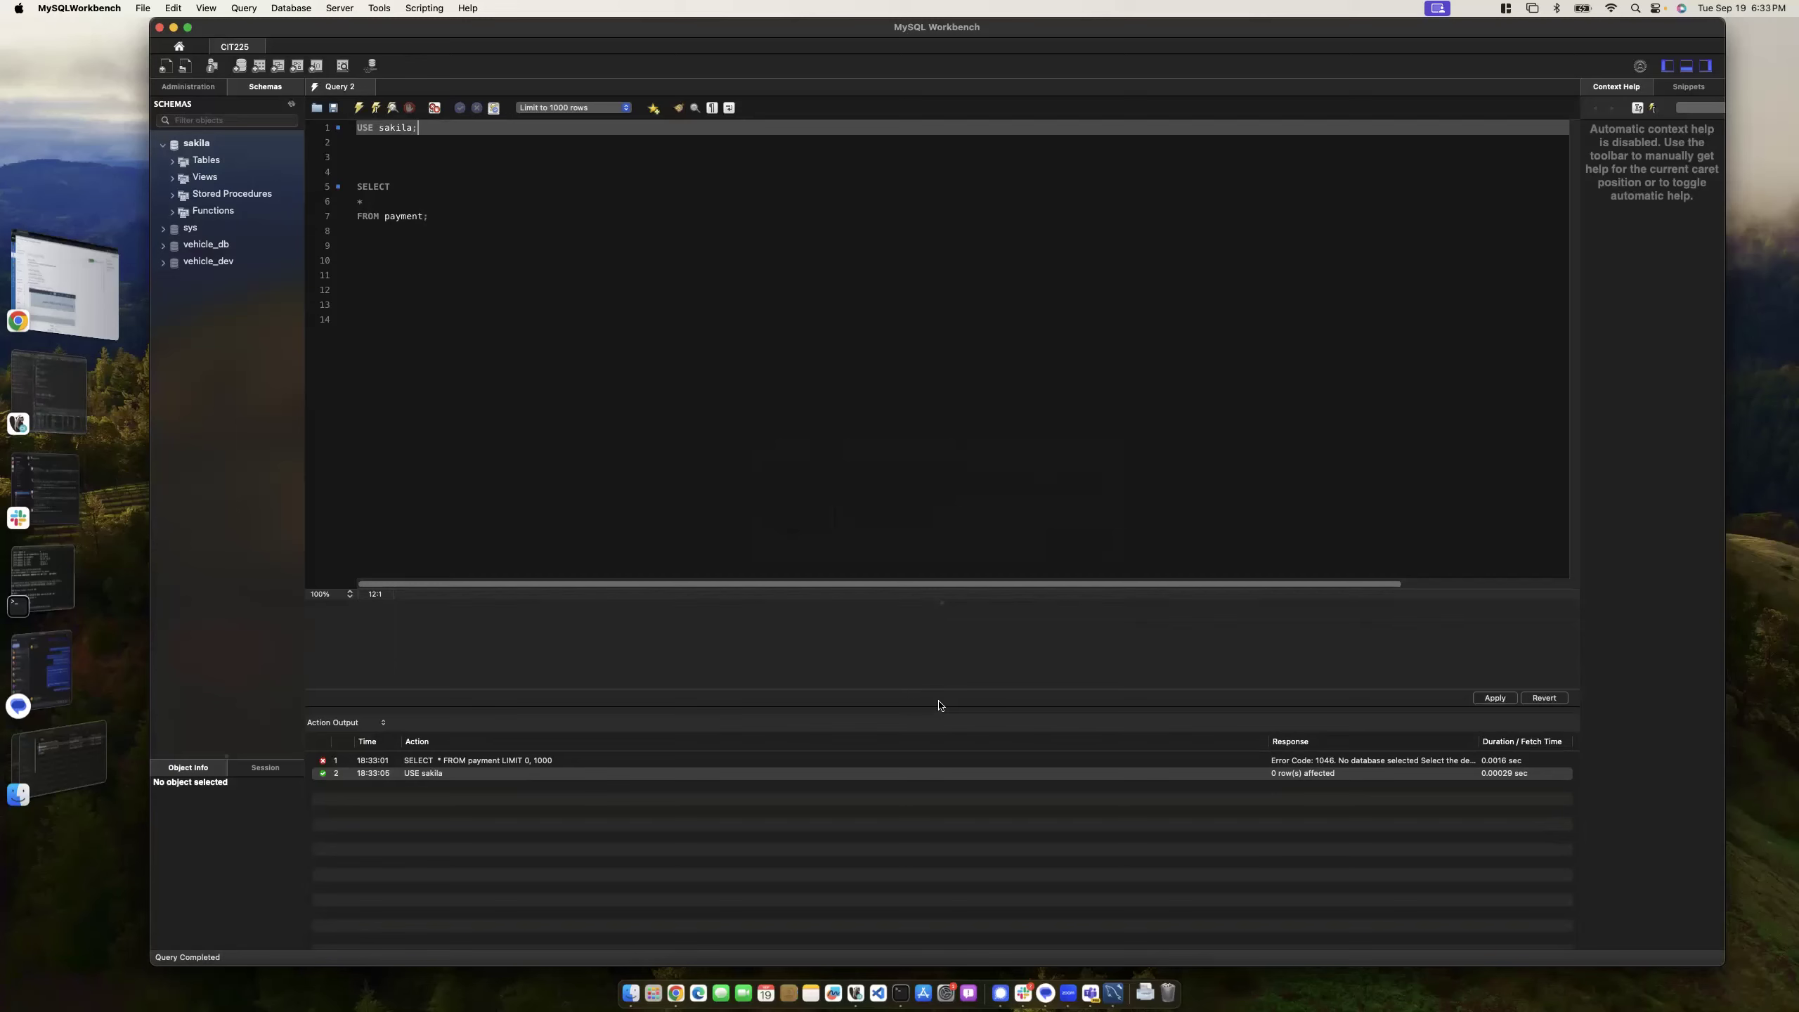
pyautogui.click(368, 251)
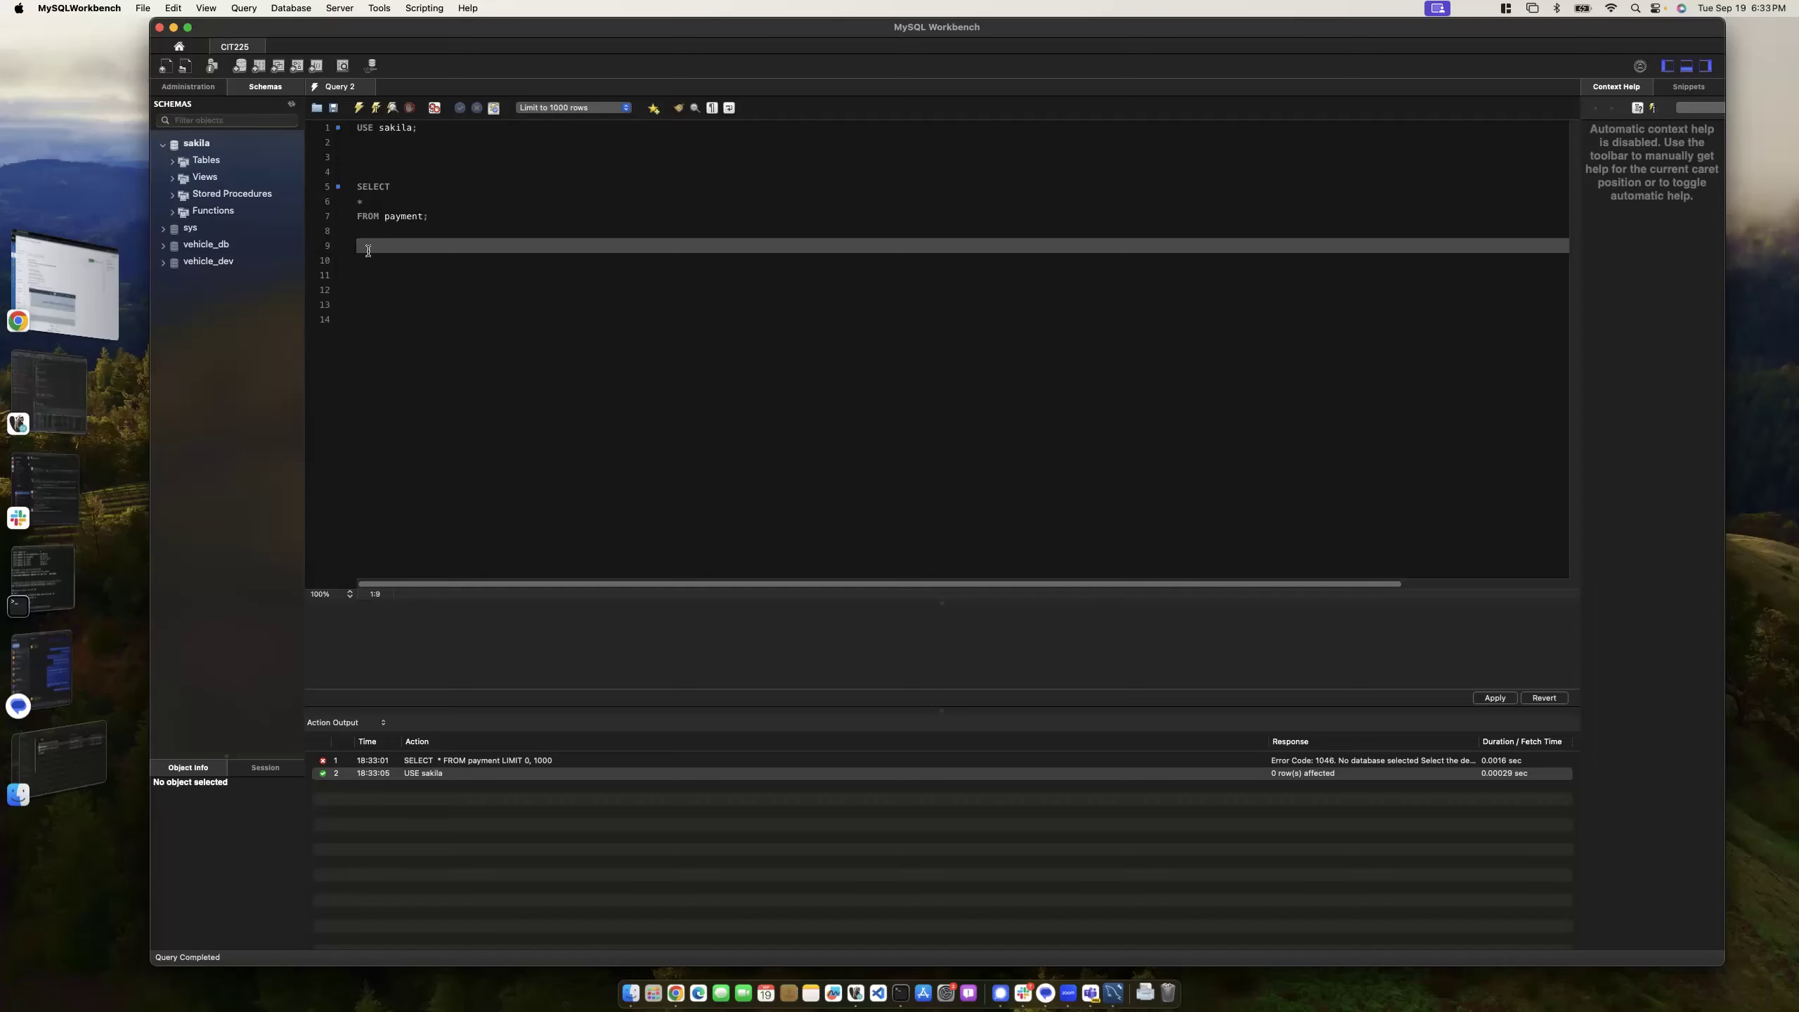
# - Wrap the payment query as SELECT * FROM ( SELECT * FROM payment) and run it, getting Error 1248
pyautogui.click(358, 171)
pyautogui.write('SELECT')
pyautogui.press('Return')
pyautogui.write('*')
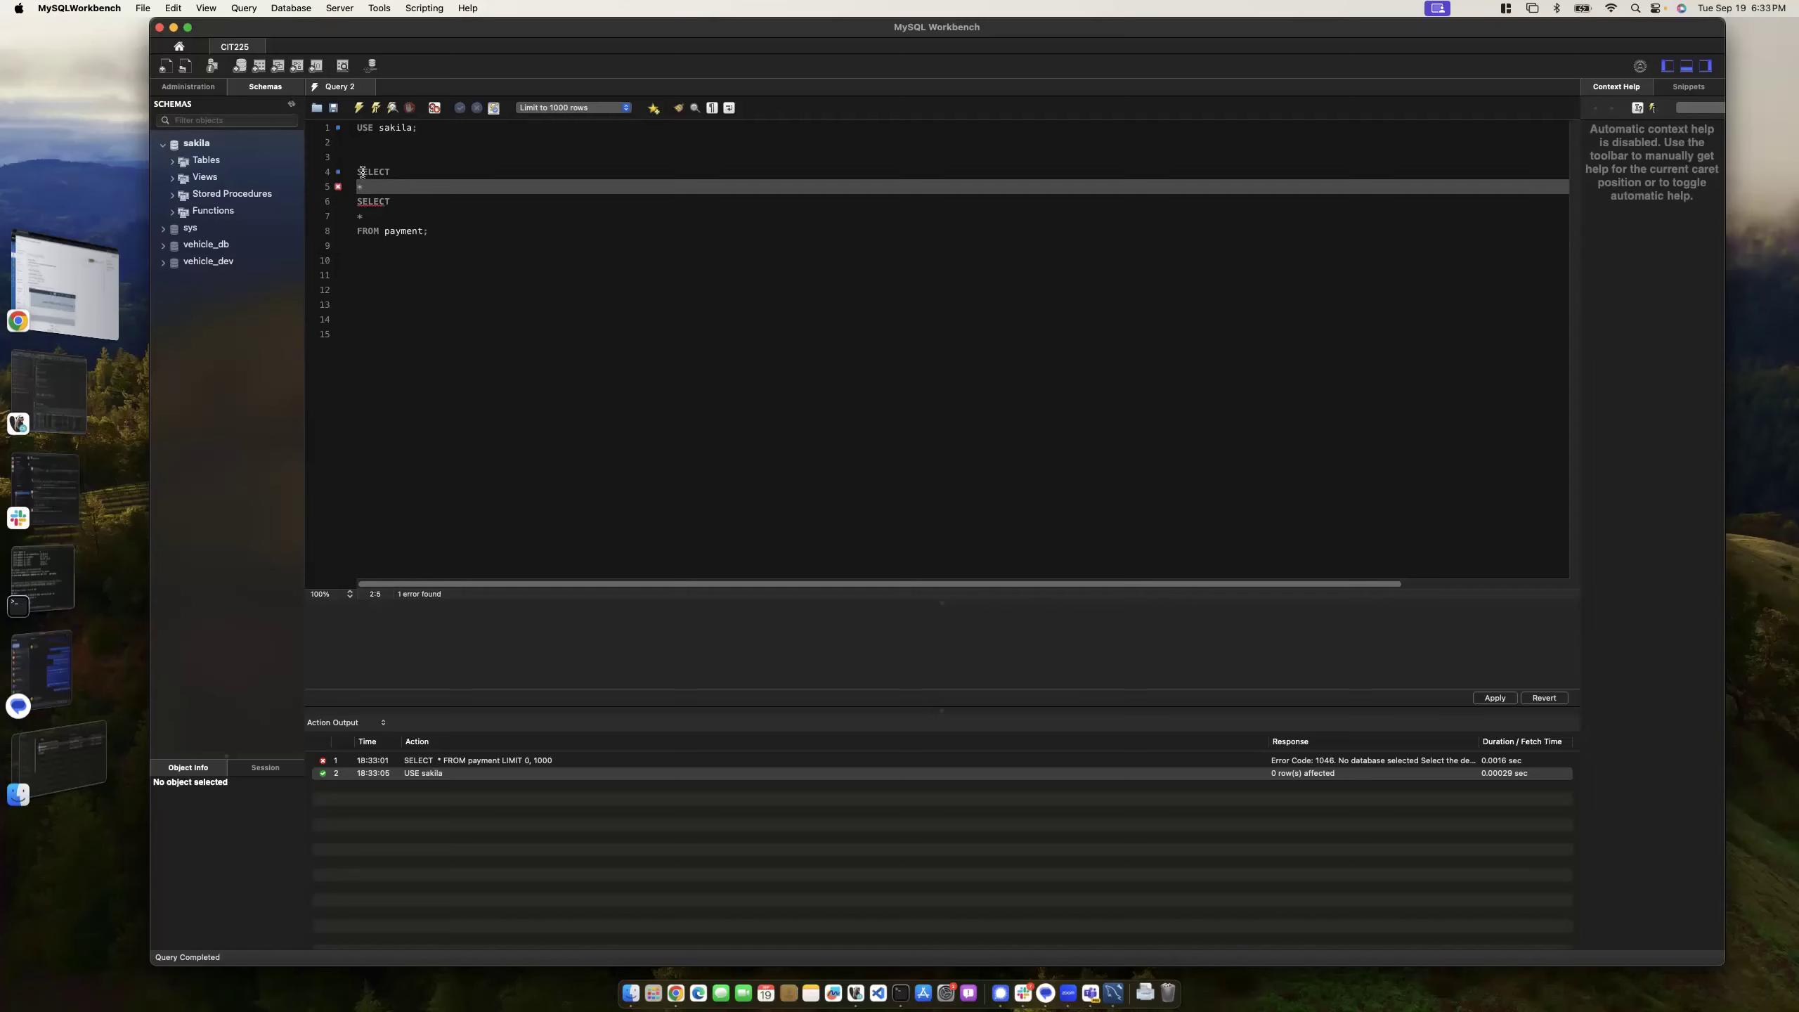
pyautogui.press('Return')
pyautogui.write('FROM(')
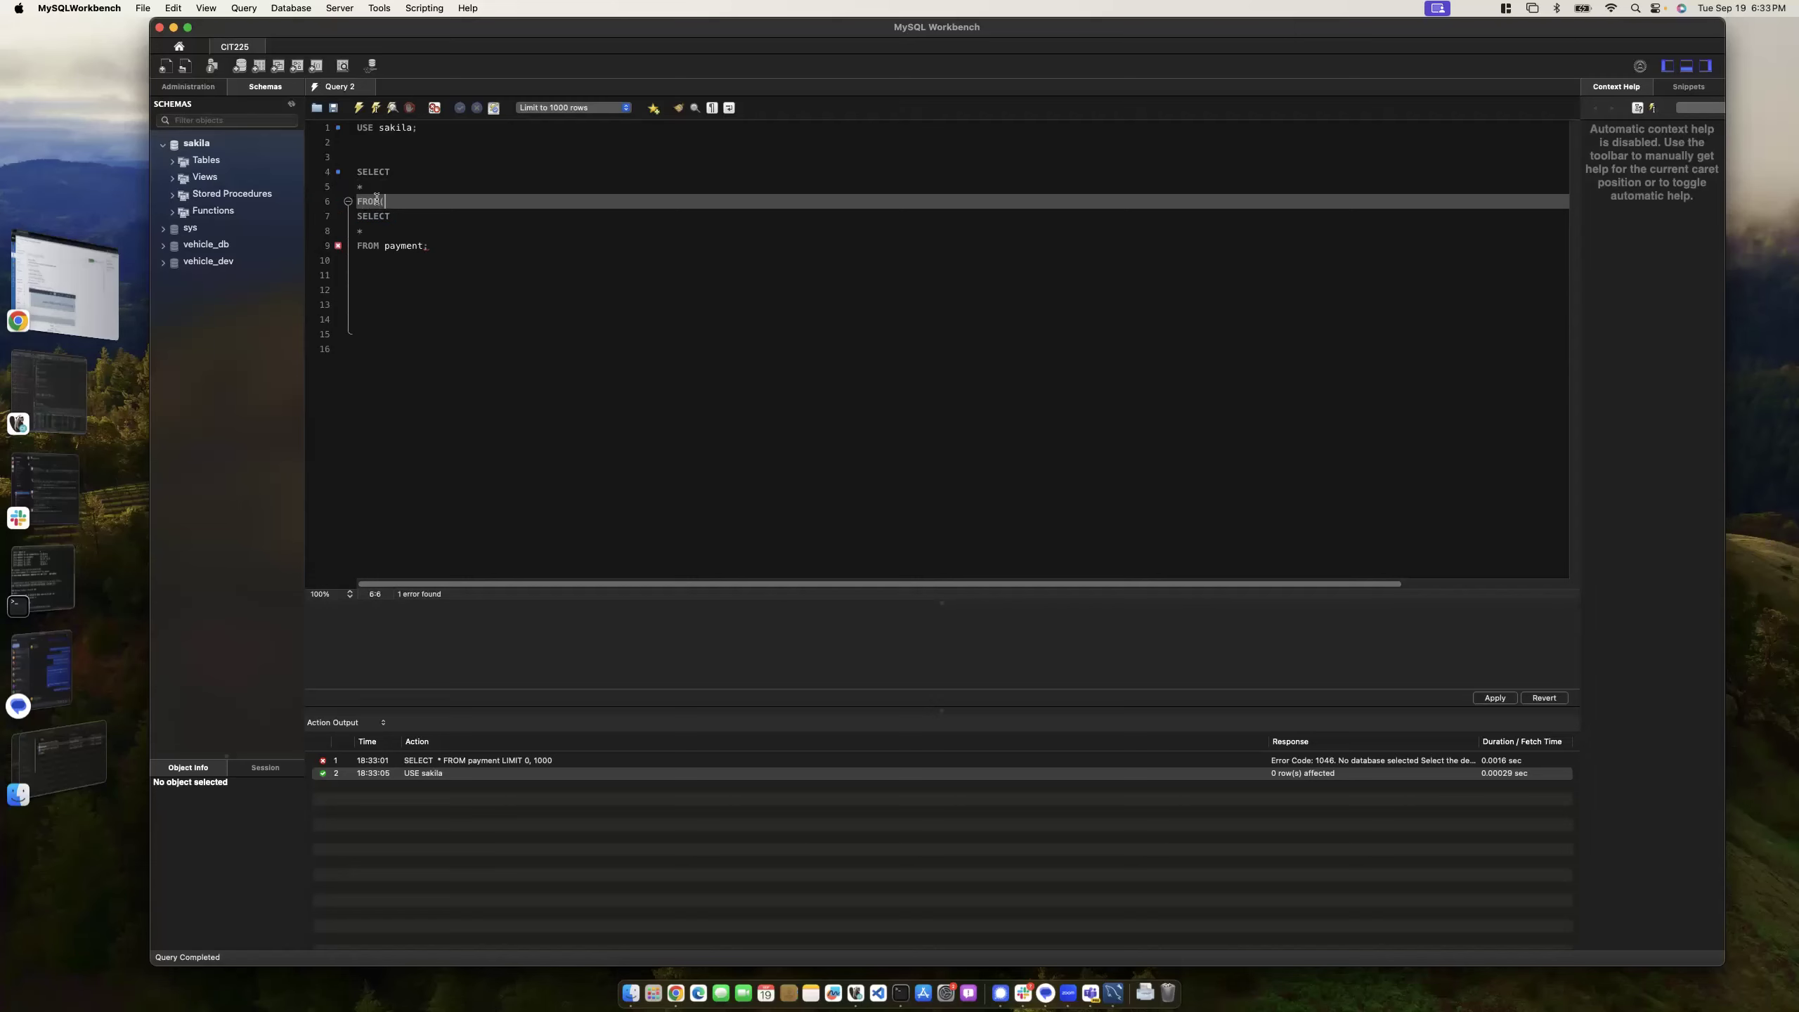
pyautogui.write('(')
pyautogui.click(433, 248)
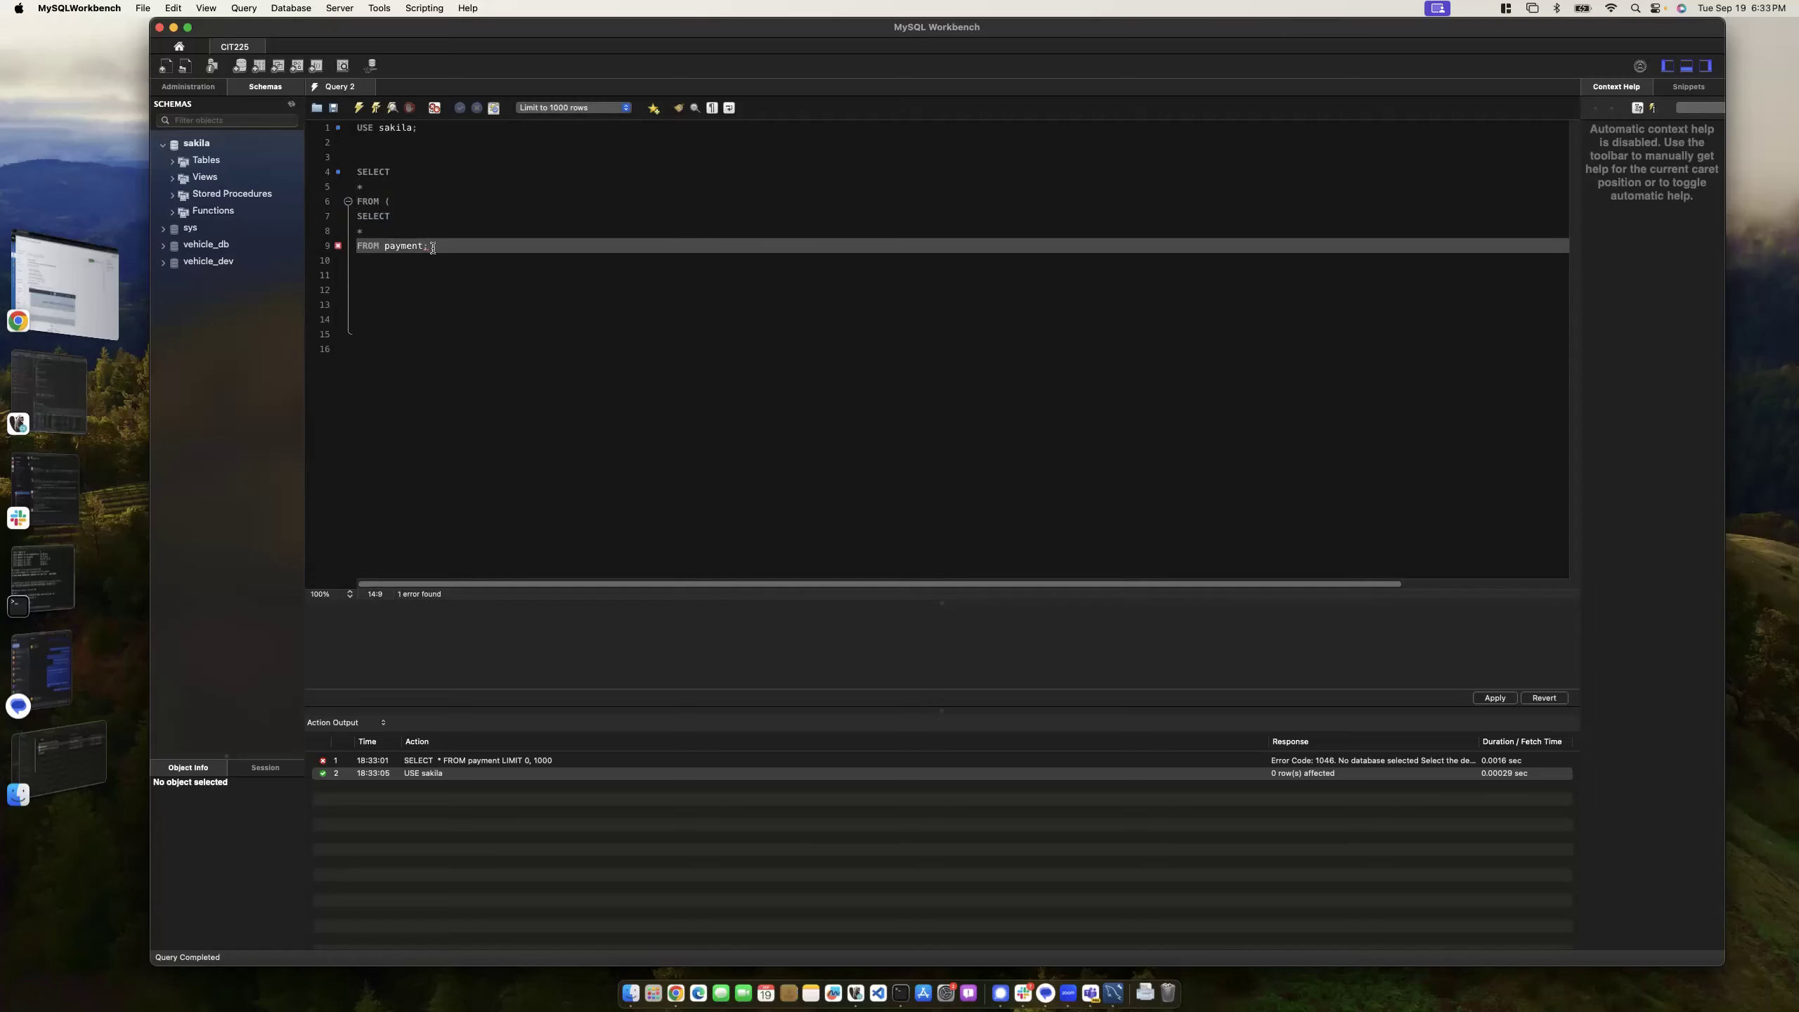
pyautogui.write(')')
pyautogui.moveTo(352, 216); pyautogui.dragTo(343, 169)
pyautogui.click(446, 246)
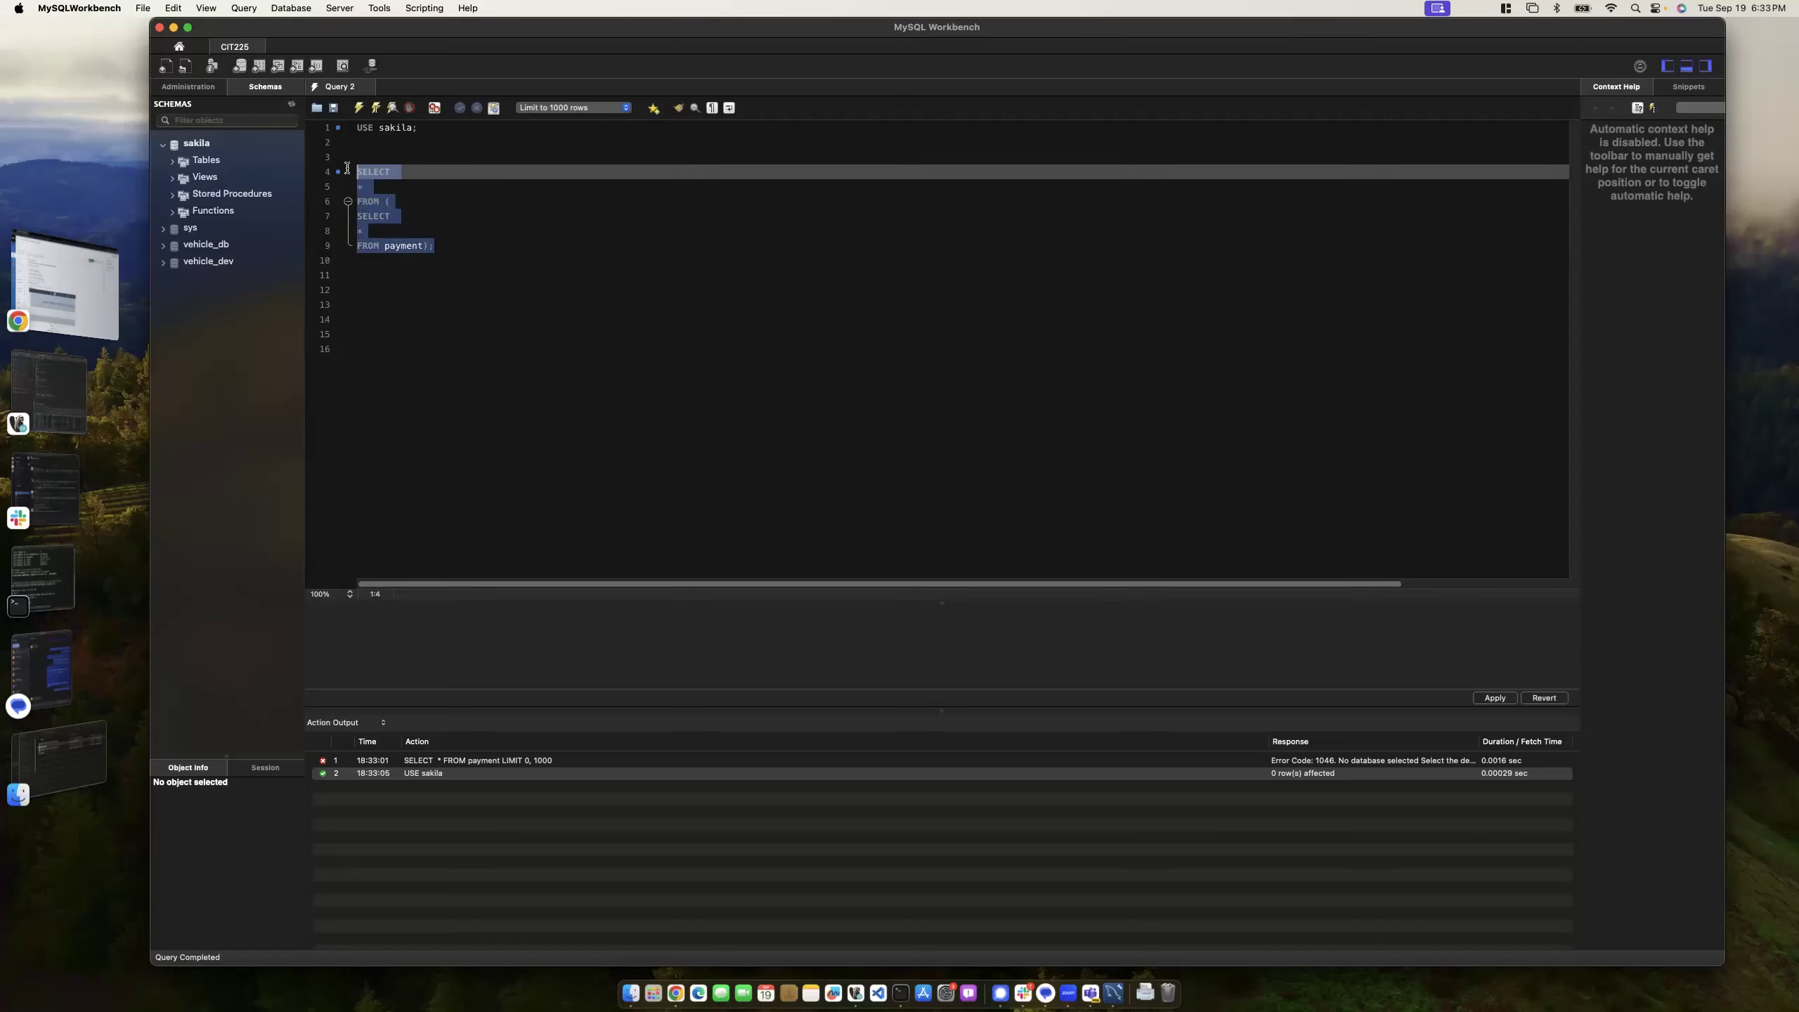
pyautogui.click(376, 107)
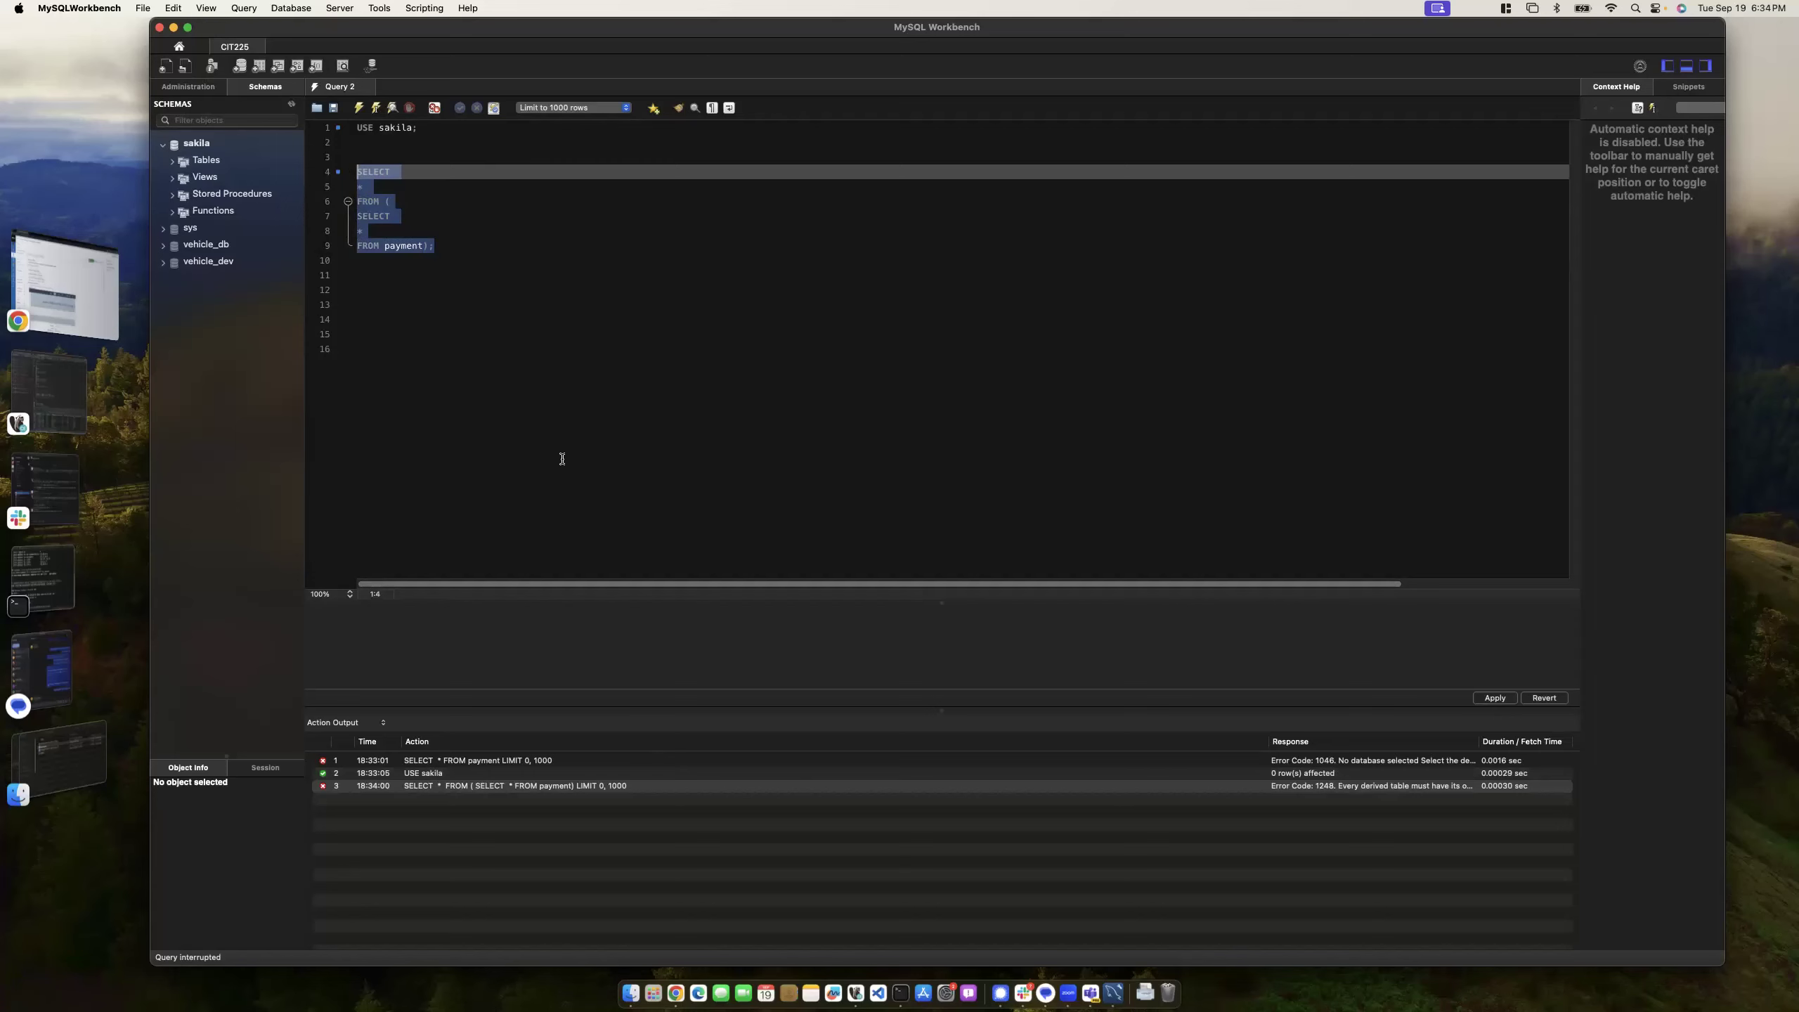
# - Widen the Response column, add alias t after the closing parenthesis, and rerun to get 1000 rows
pyautogui.moveTo(1269, 741); pyautogui.dragTo(956, 741)
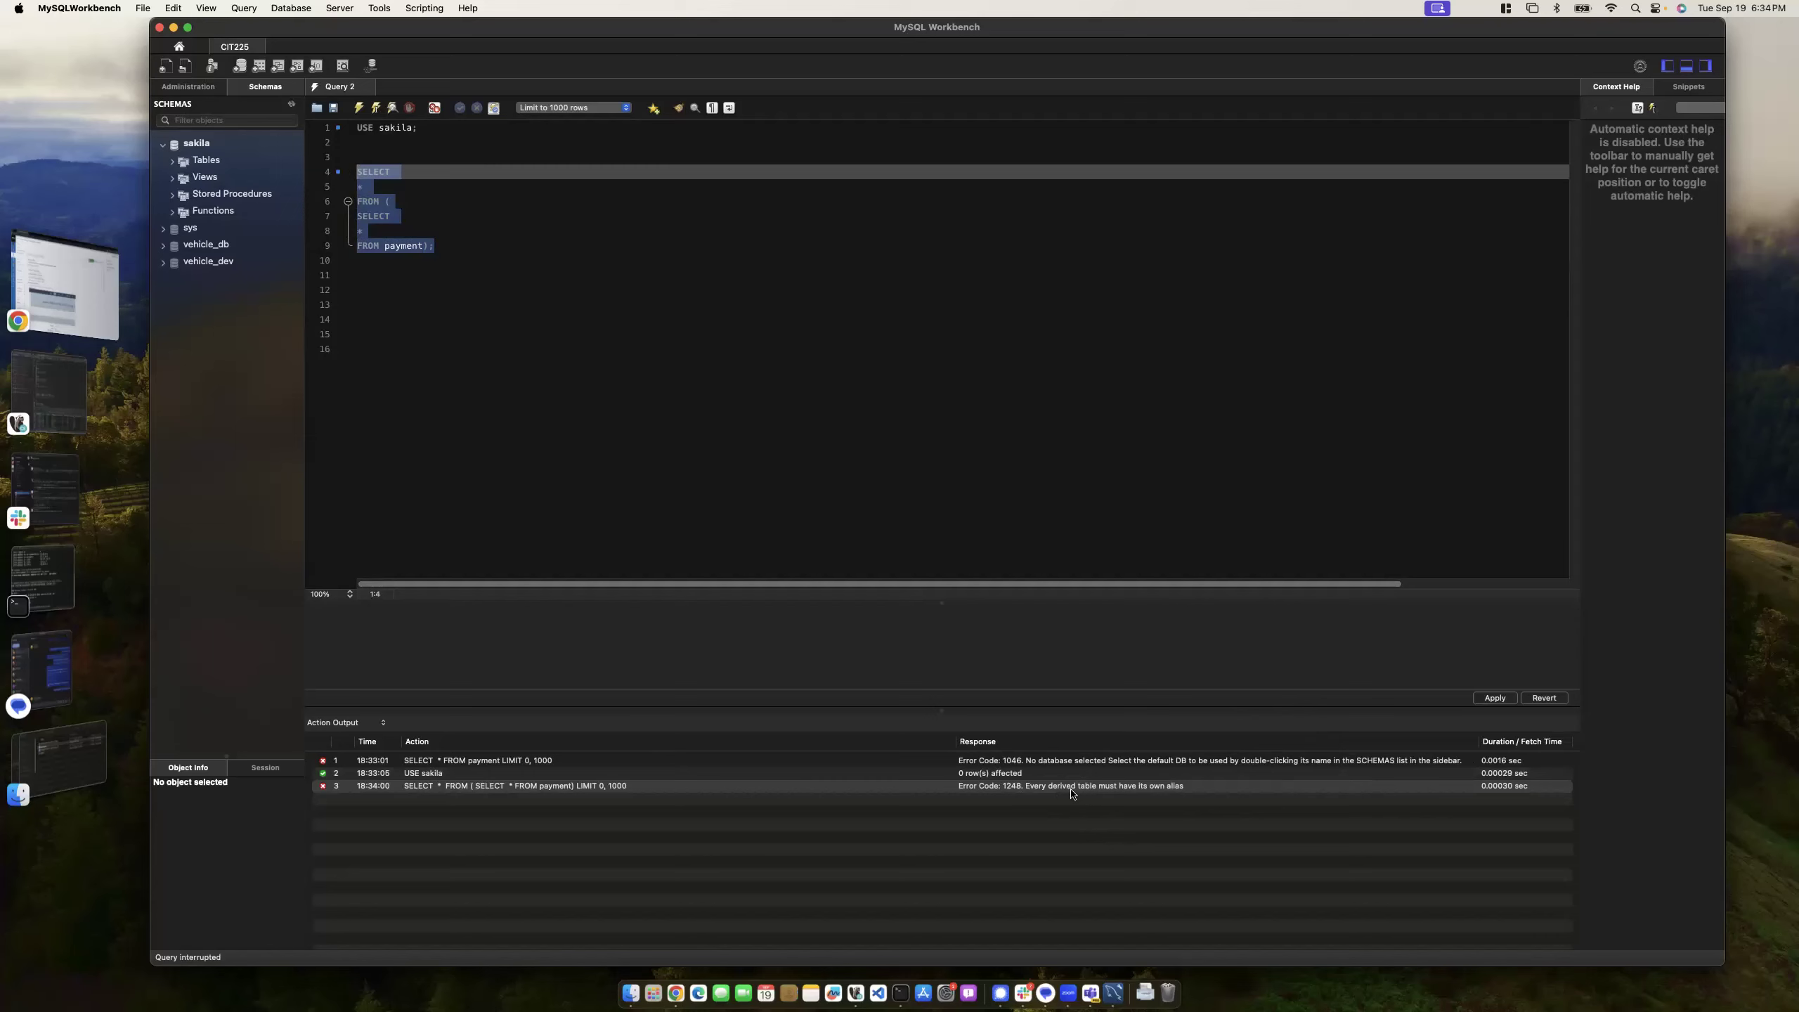
pyautogui.click(426, 247)
pyautogui.write('t')
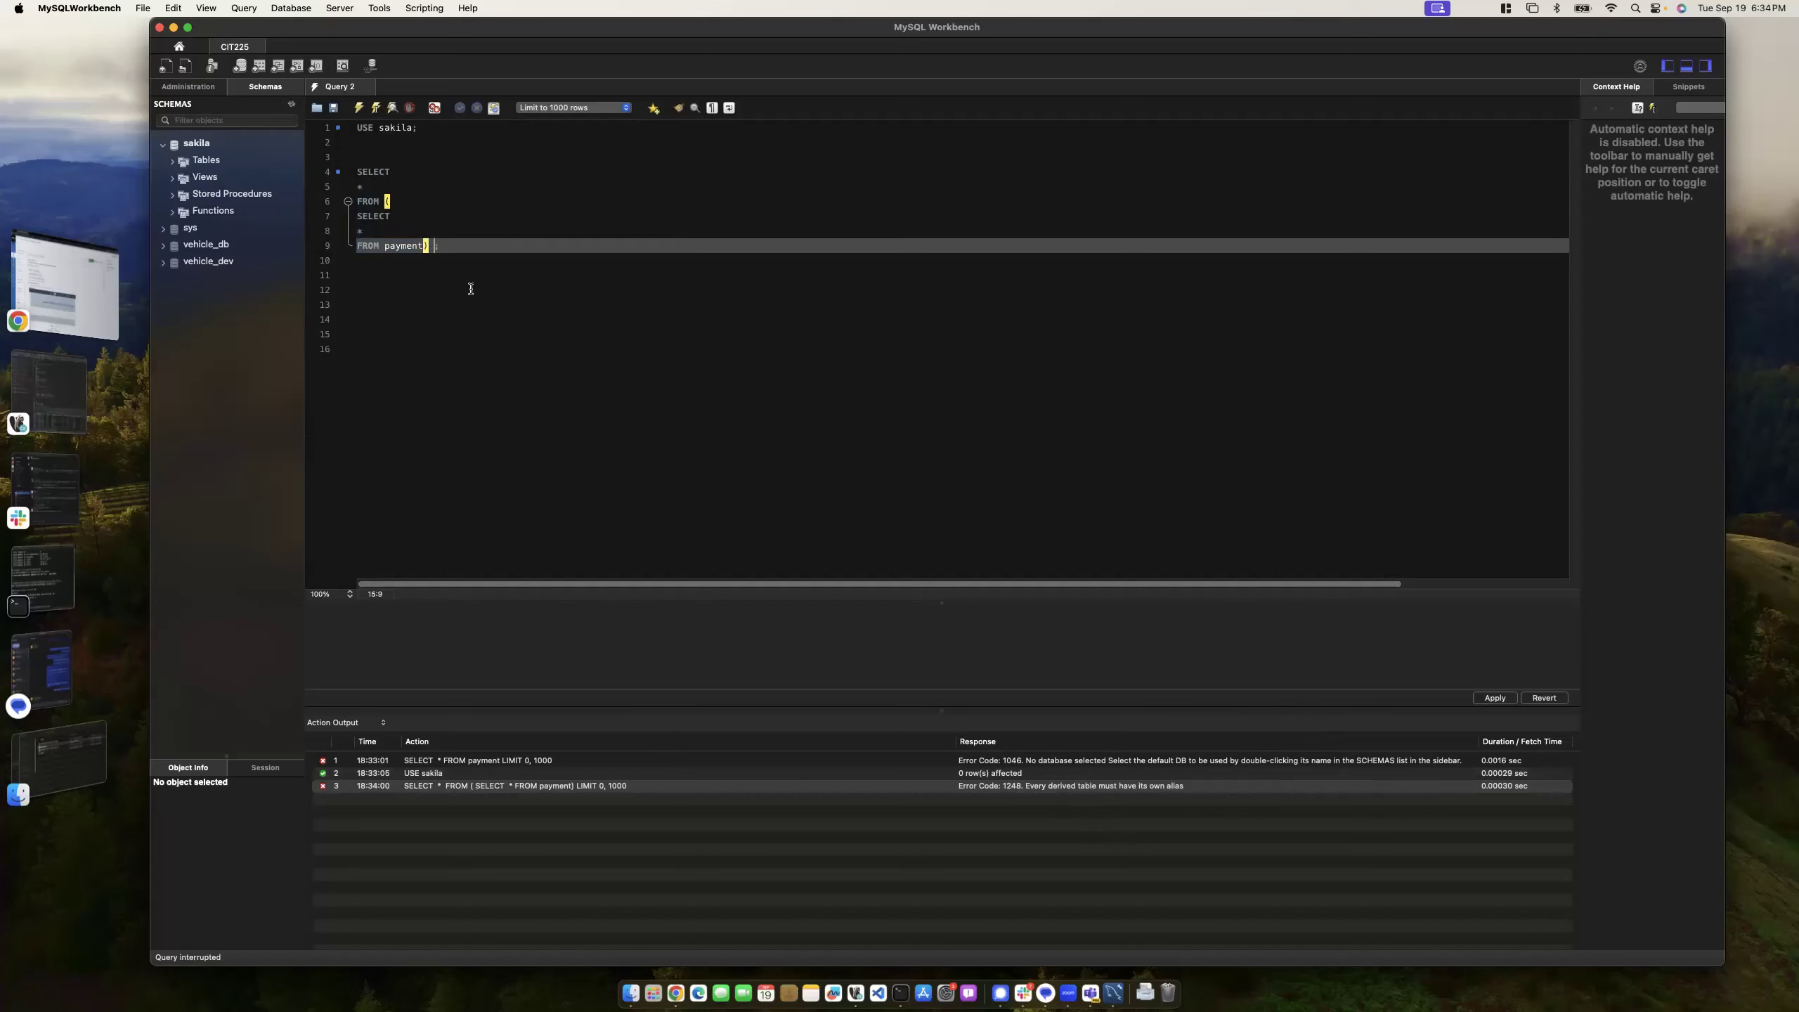
pyautogui.press('Right')
pyautogui.press('super+Return')
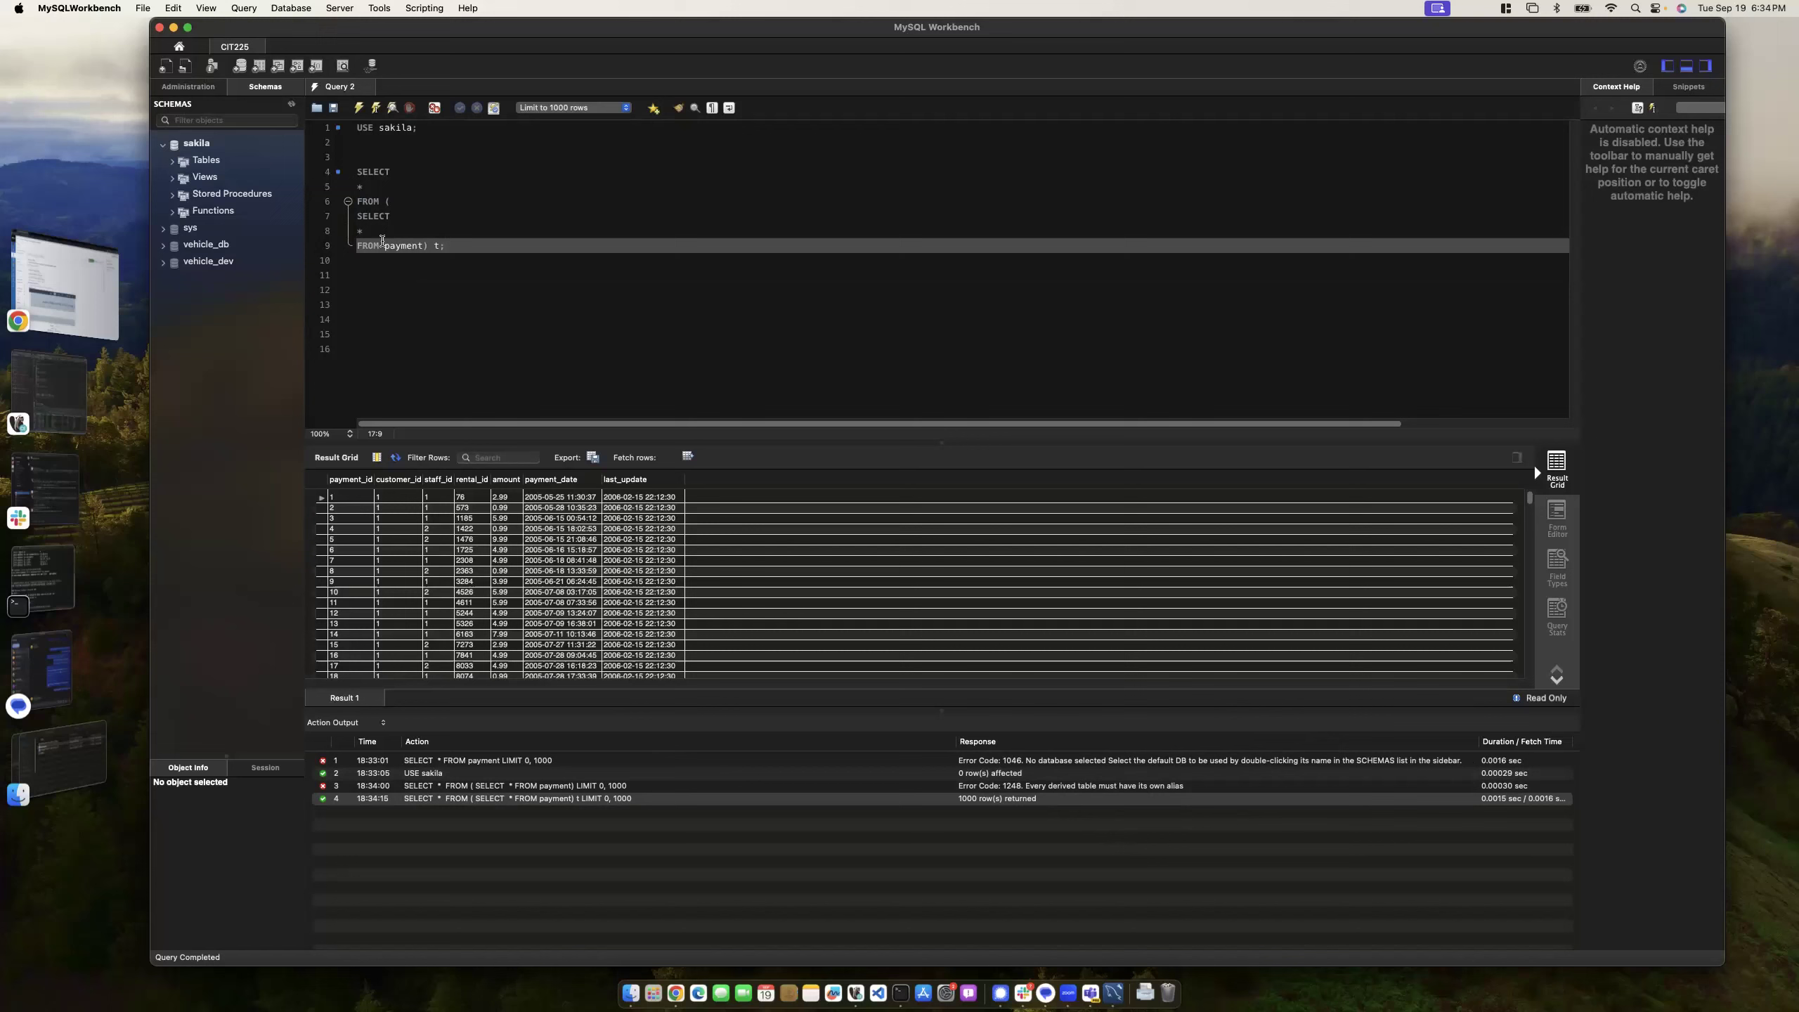
pyautogui.moveTo(359, 216); pyautogui.dragTo(422, 243)
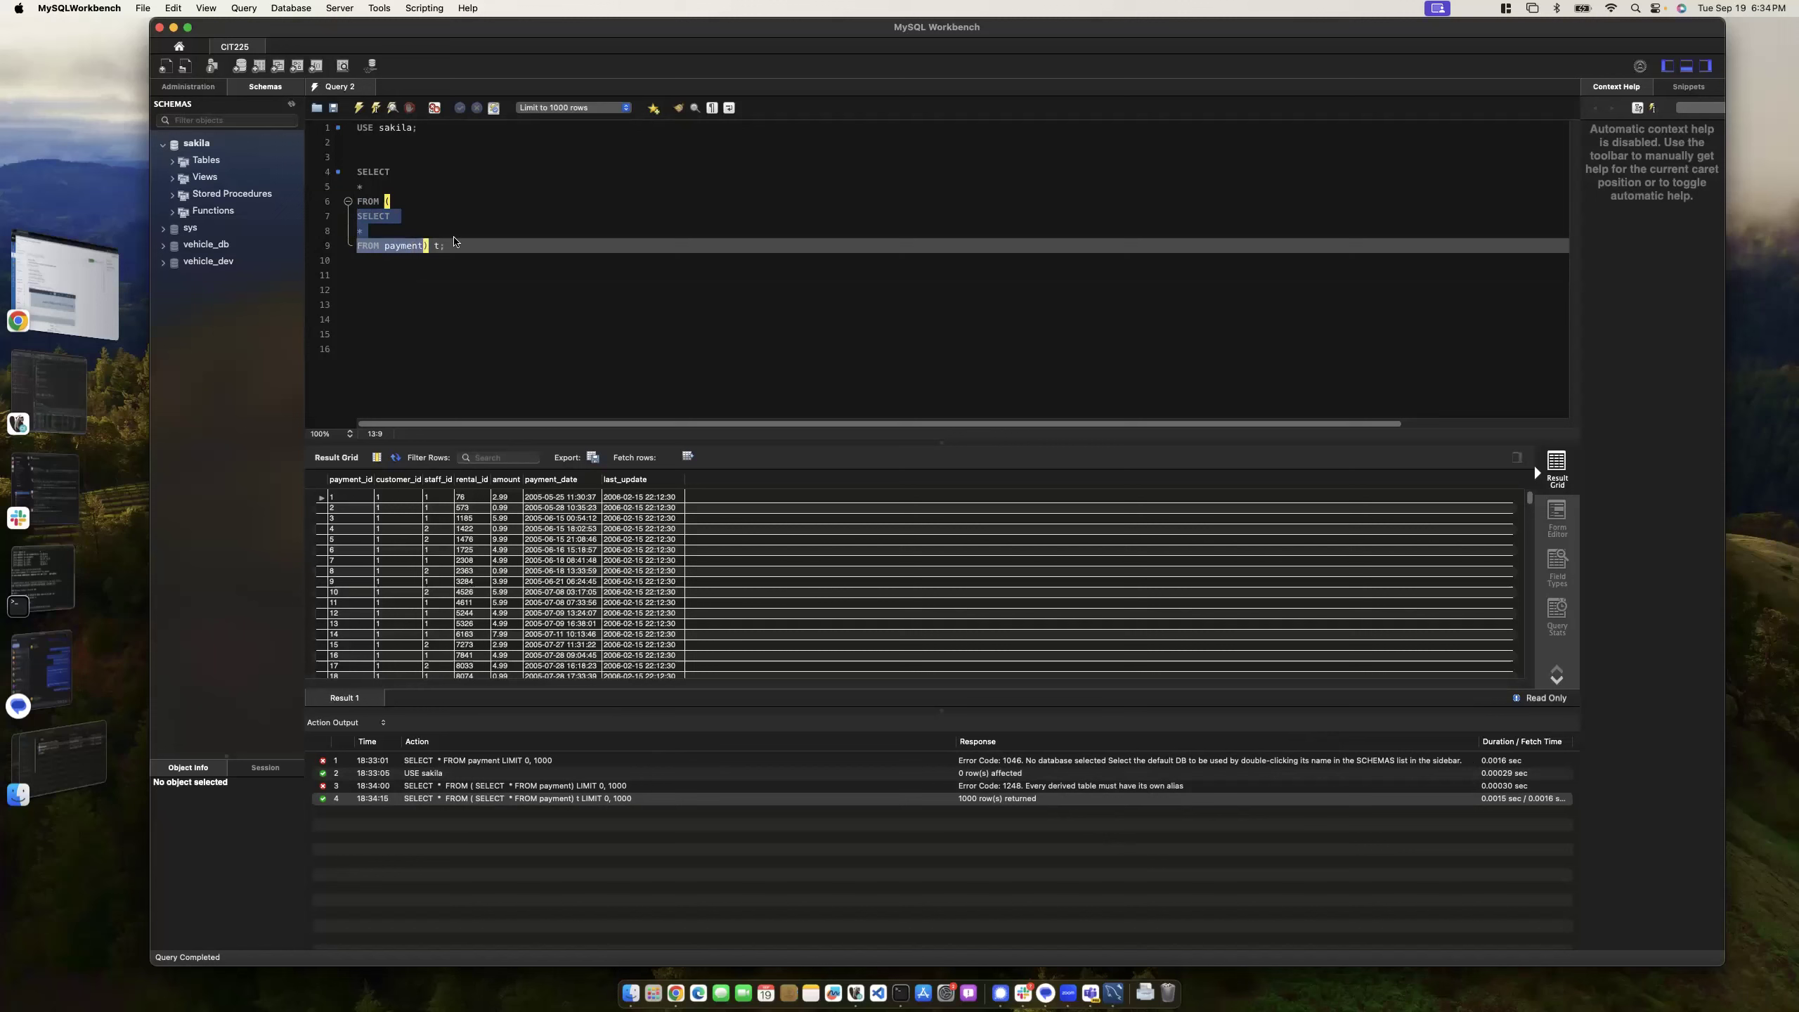
# - Delete the nested query and type SELECT, *, and FROM payment; on separate lines
pyautogui.click(453, 245)
pyautogui.keyDown('shift'); pyautogui.click(326, 172); pyautogui.keyUp('shift')
pyautogui.press('BackSpace')
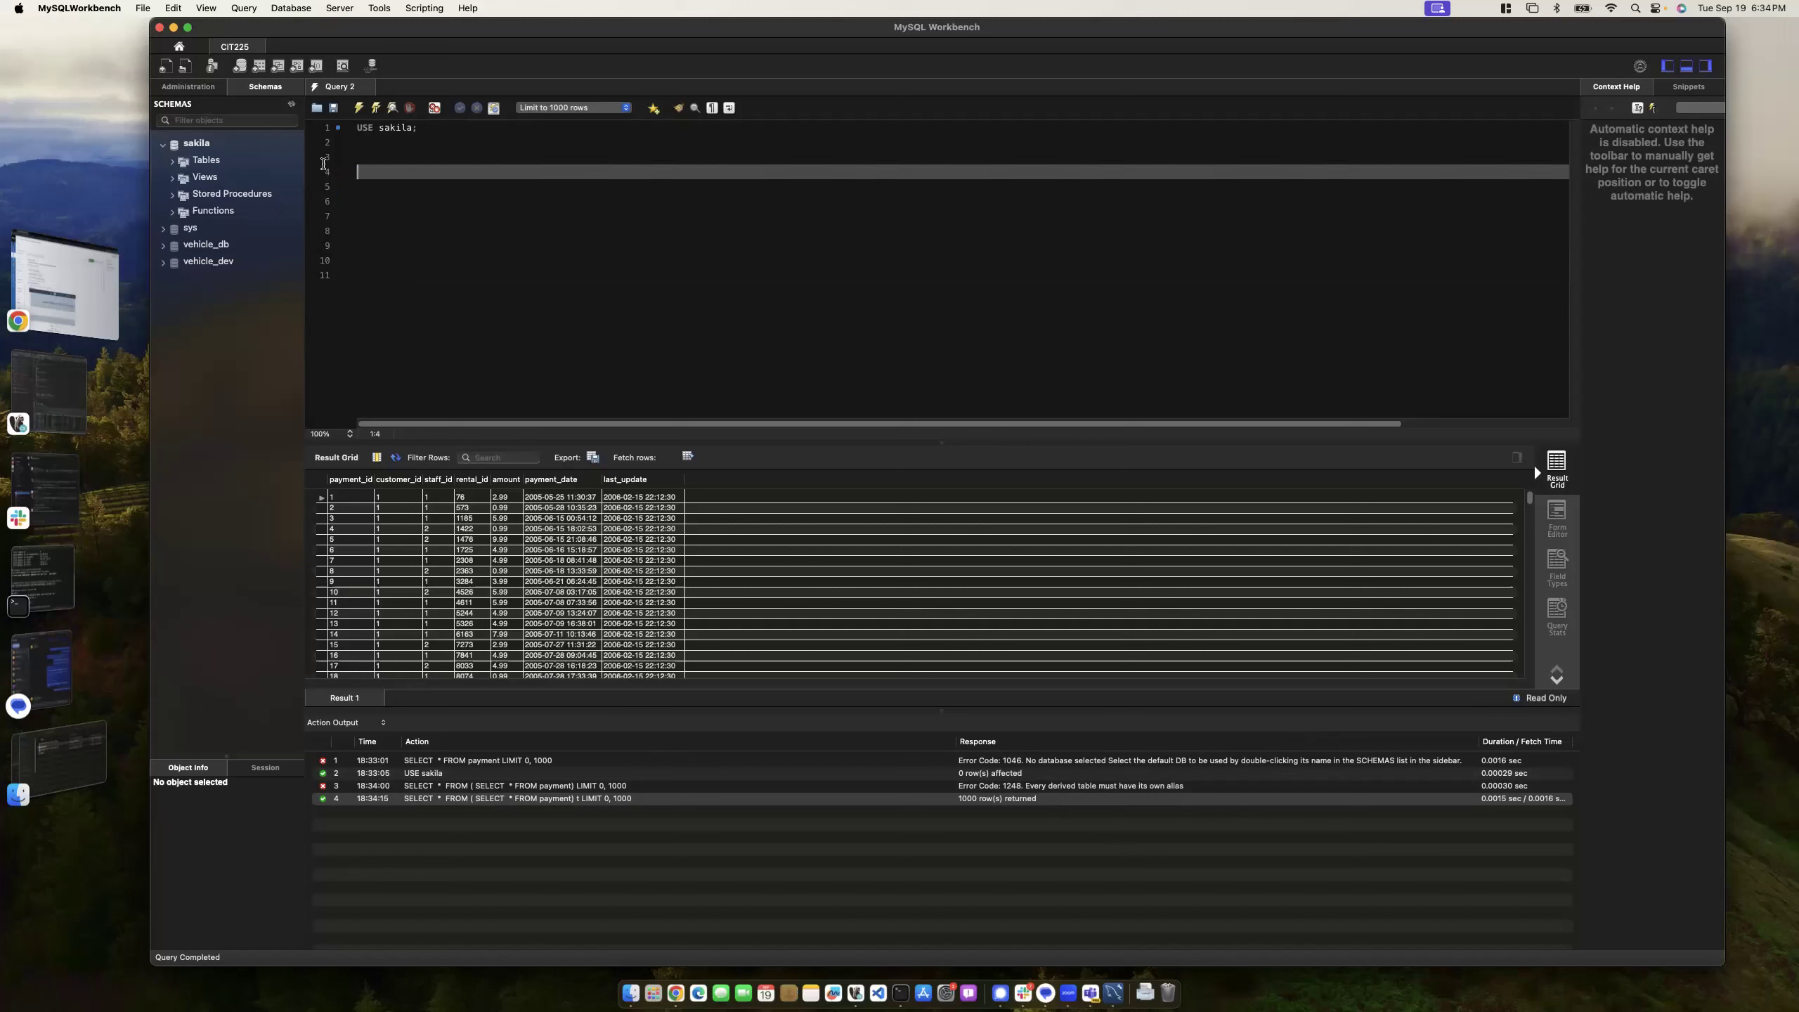
pyautogui.press('Return')
pyautogui.press('Return')
pyautogui.press('Return')
pyautogui.press('Return')
pyautogui.write('SELECT')
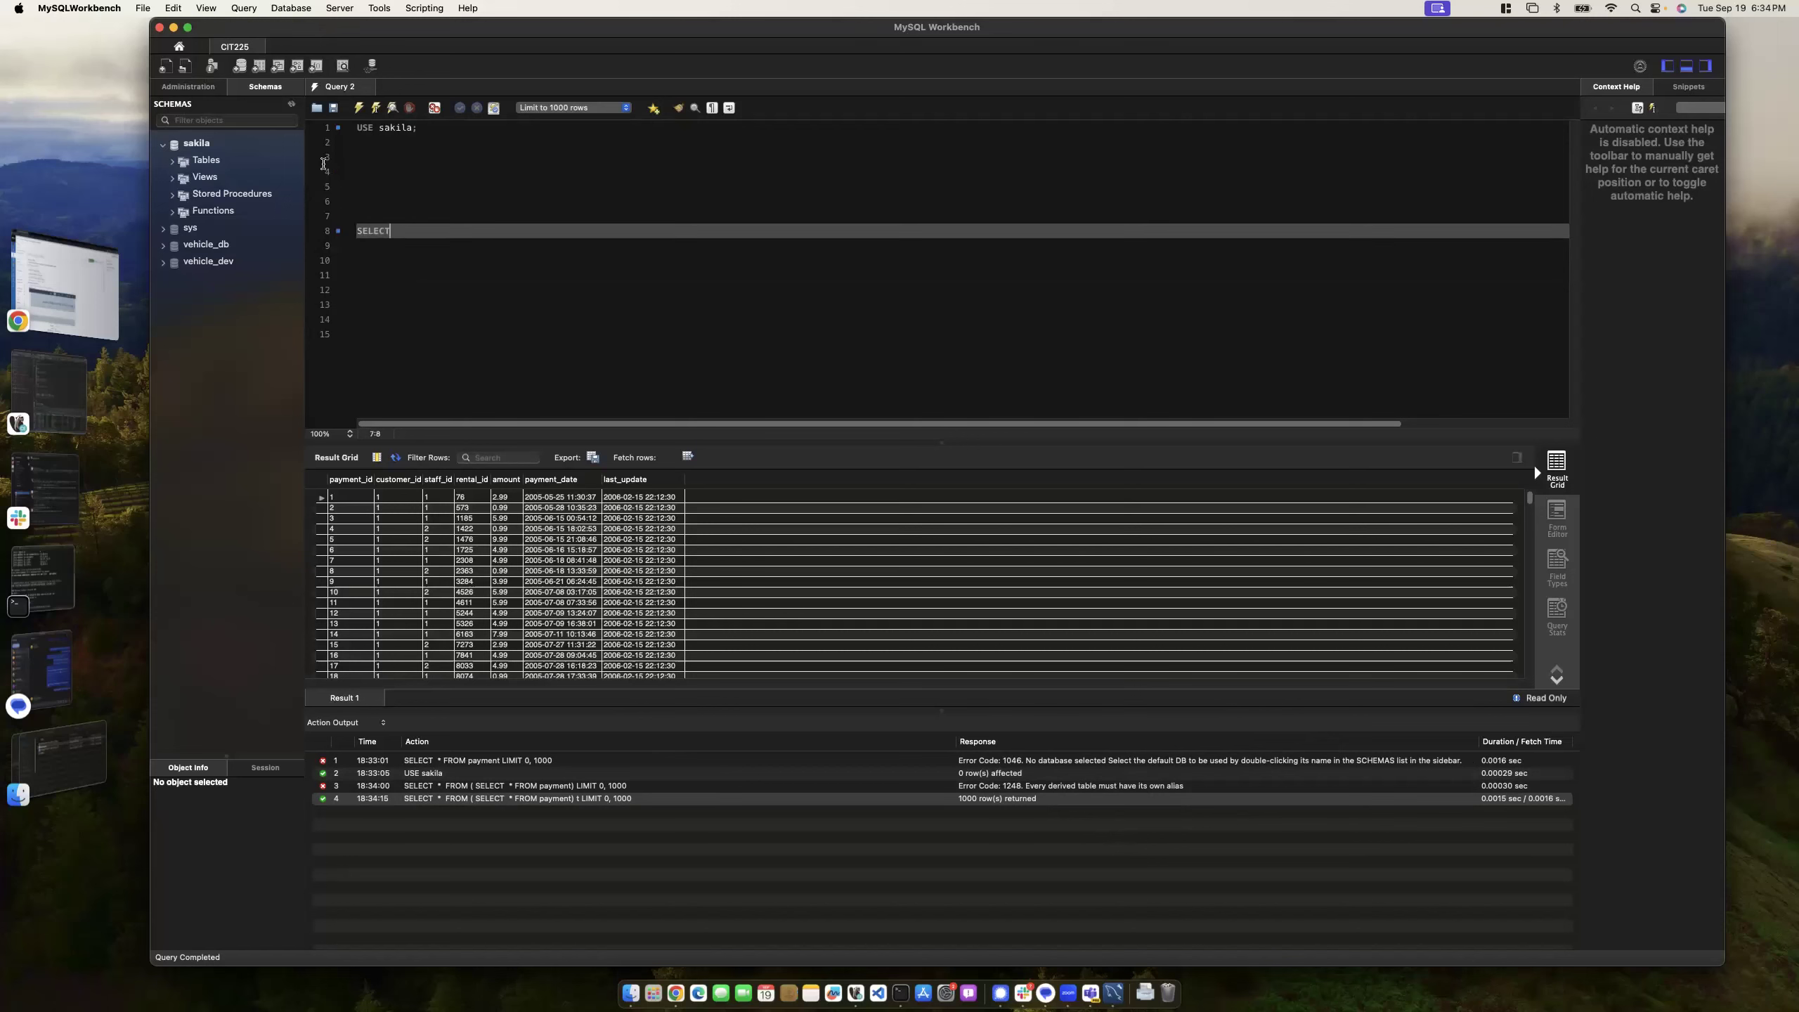
pyautogui.press('Return')
pyautogui.write('*')
pyautogui.press('Return')
pyautogui.write('FROM payment;')
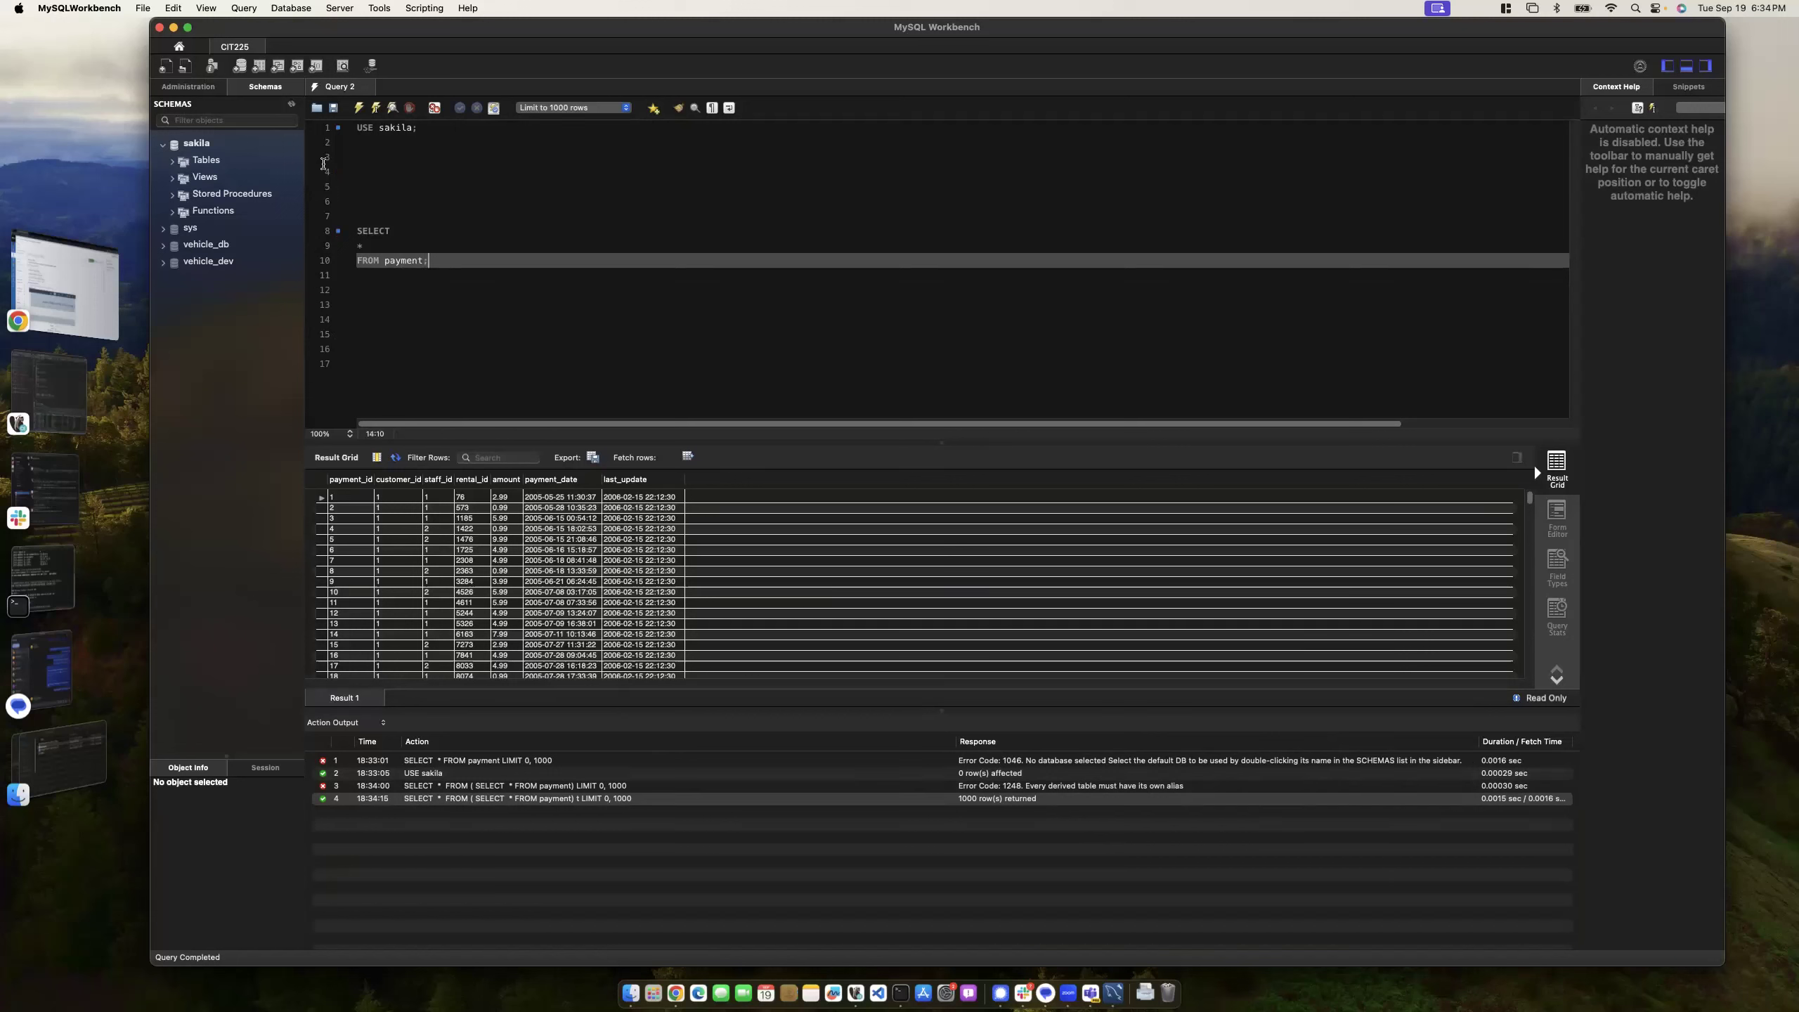
# - Drop the semicolon after payment and start a WHERE line beneath it
pyautogui.moveTo(384, 260); pyautogui.dragTo(457, 263)
pyautogui.click(421, 261)
pyautogui.click(390, 255)
pyautogui.moveTo(447, 261); pyautogui.dragTo(362, 252)
pyautogui.click(463, 269)
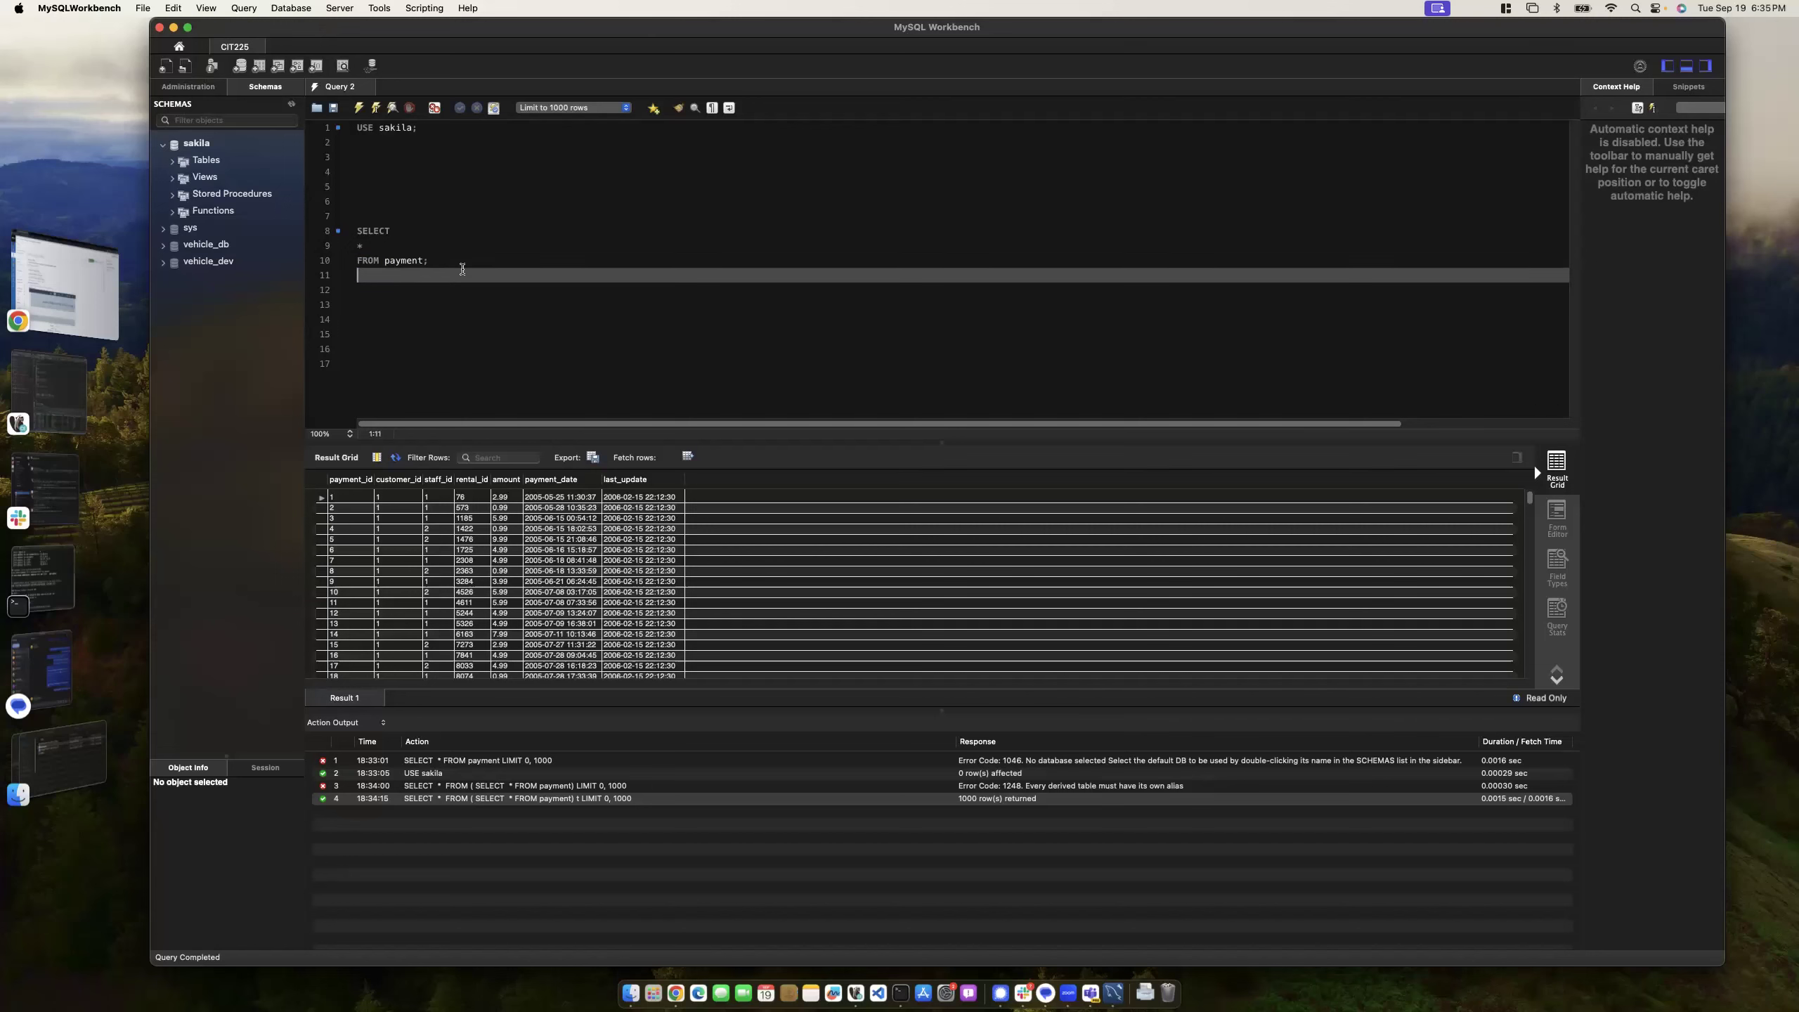
pyautogui.press('BackSpace')
pyautogui.press('Return')
pyautogui.write('WHERE')
# - Continue the WHERE clause with MONTH(payment_date) = 200
pyautogui.write('MONTH(')
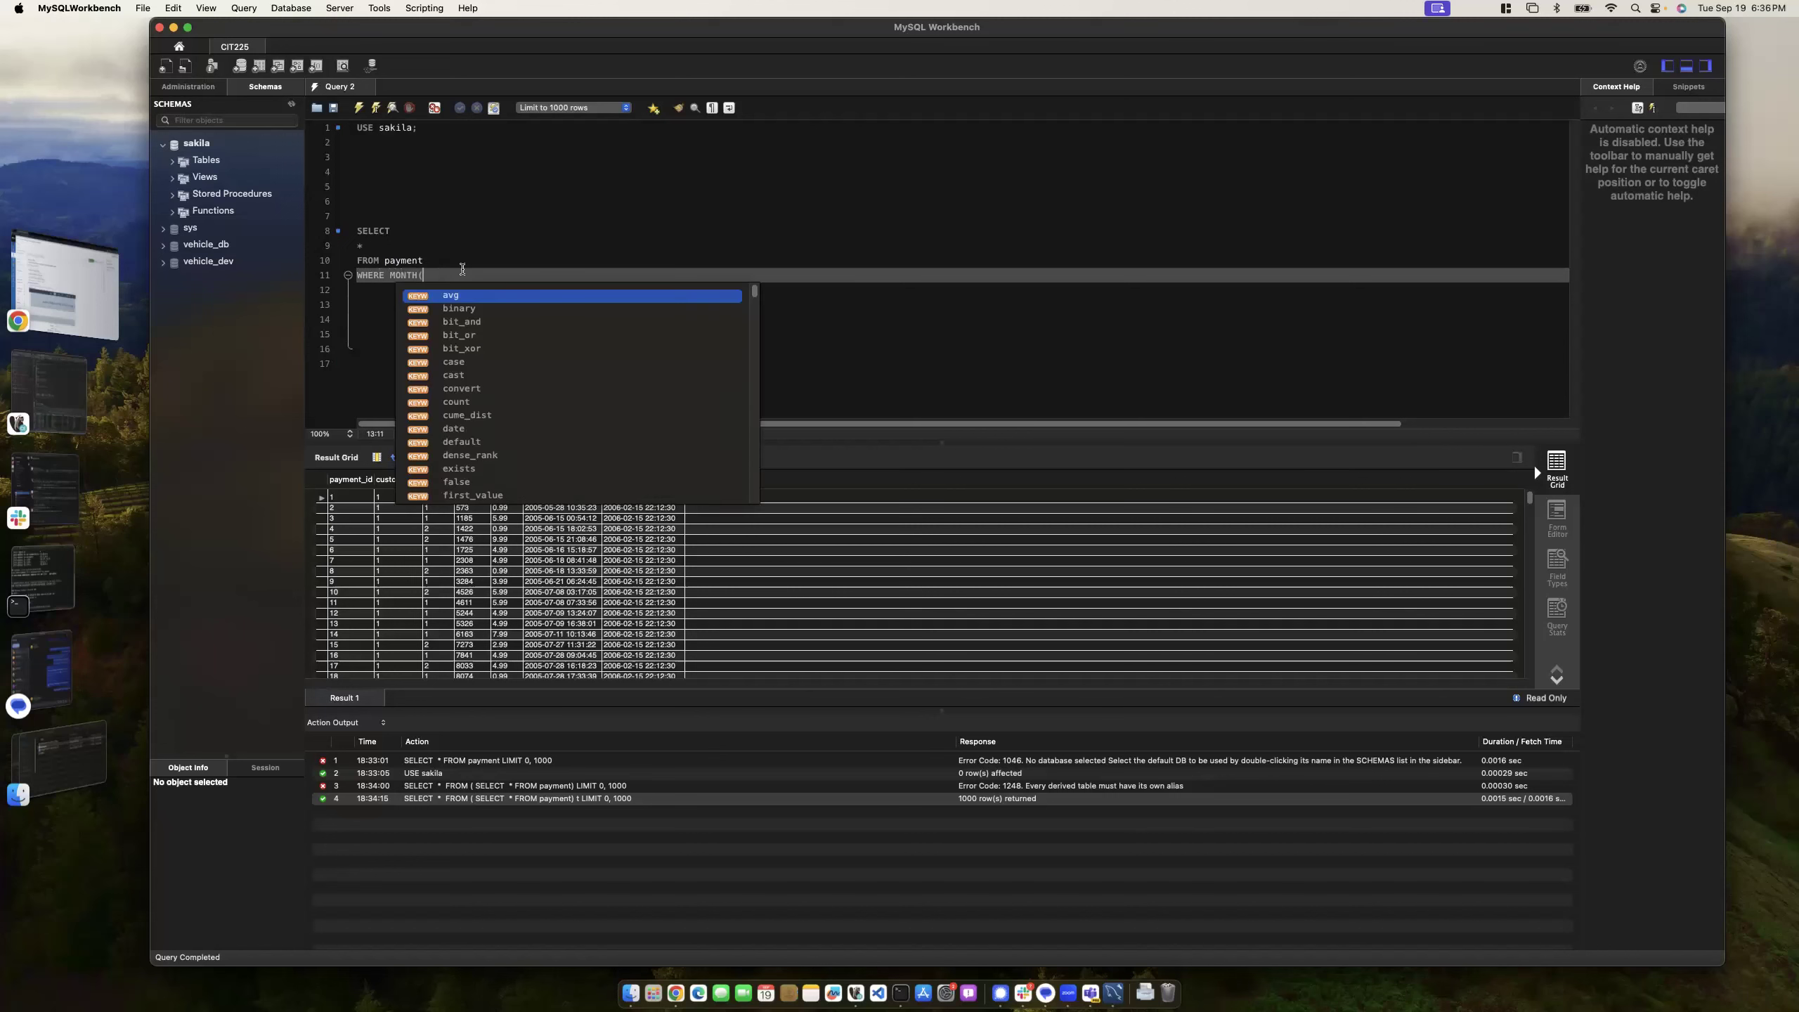
pyautogui.write('payment_d')
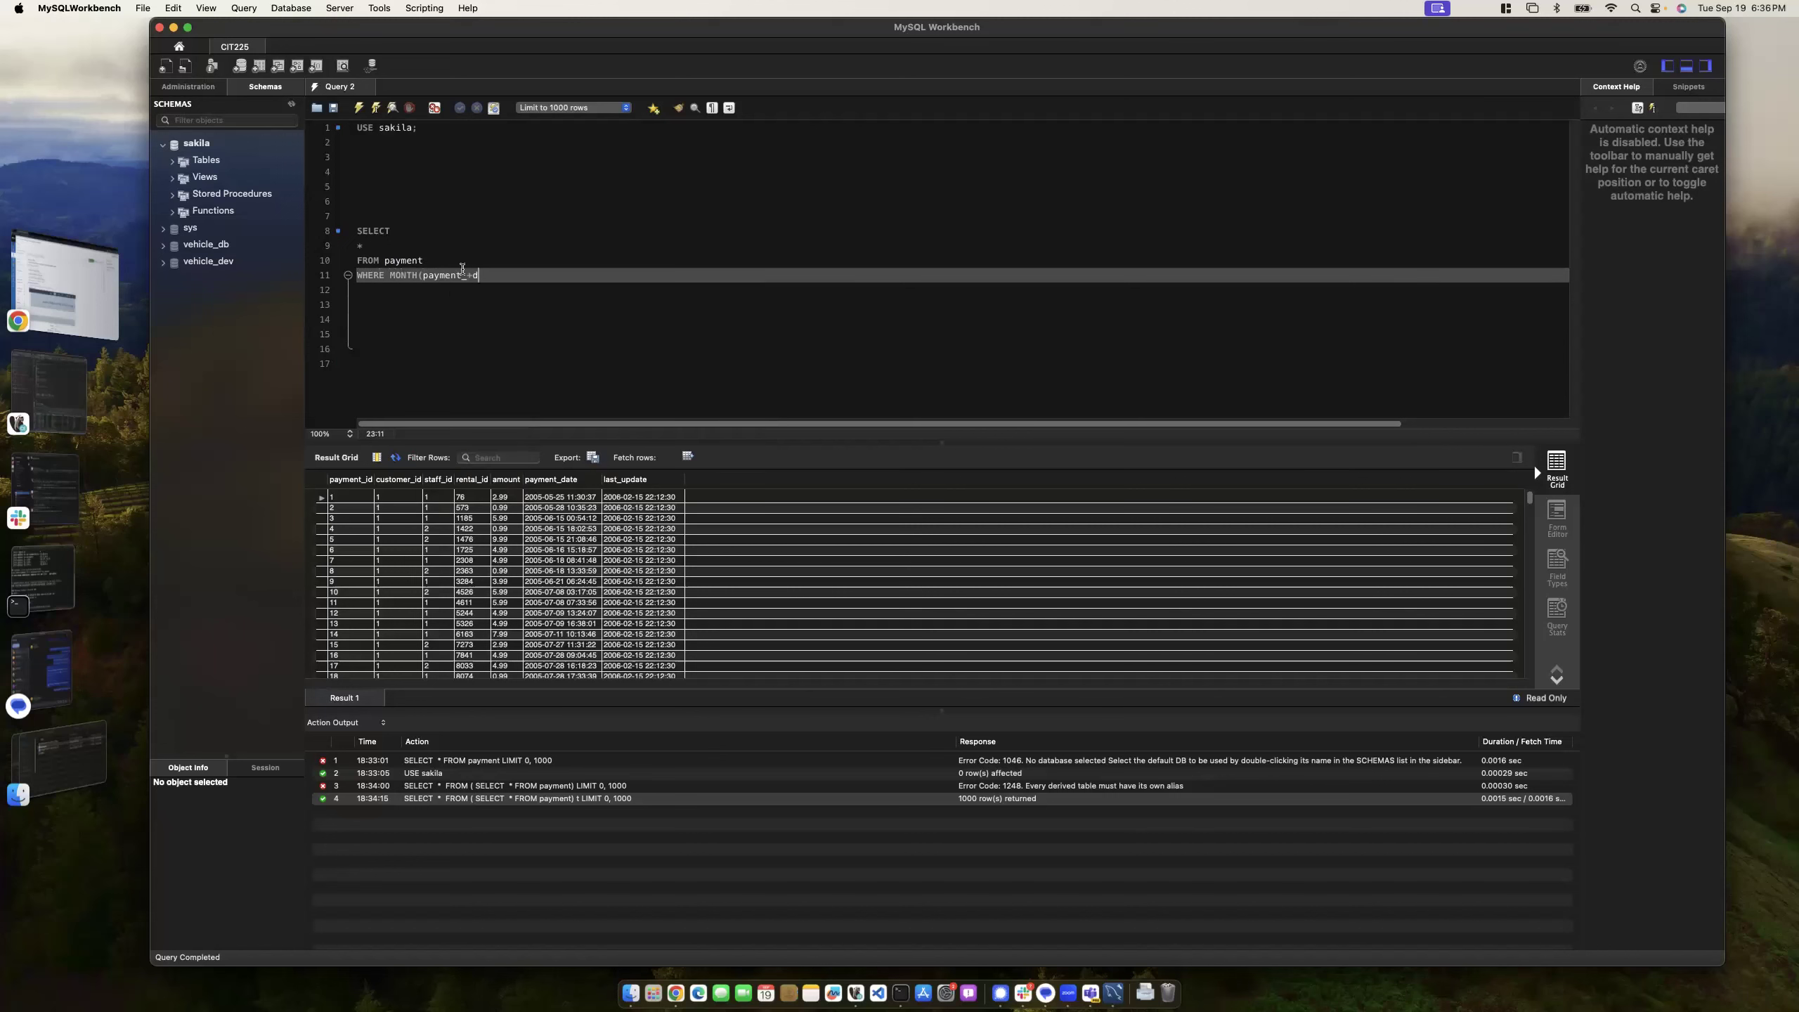
pyautogui.write('ate) = 2005;')
# - Execute the query, which crashes Workbench, then reopen it and reconnect to CIT225 with the account password
pyautogui.click(377, 108)
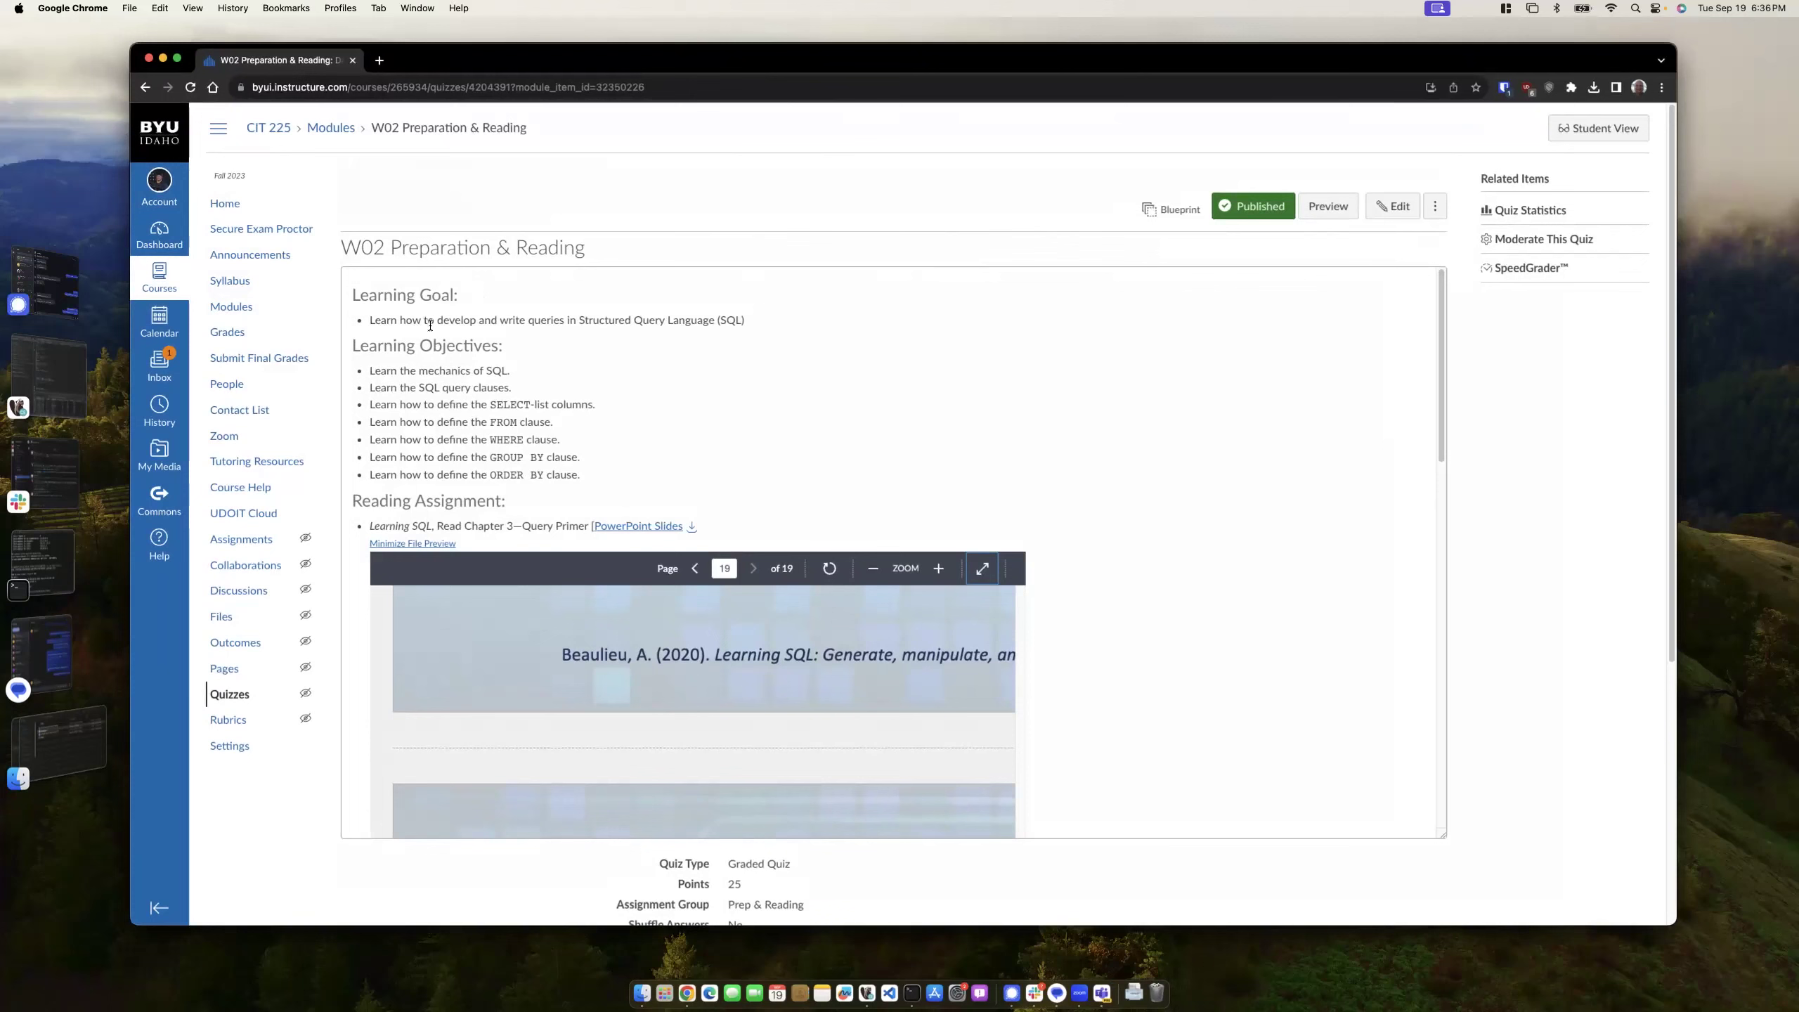
pyautogui.click(1030, 335)
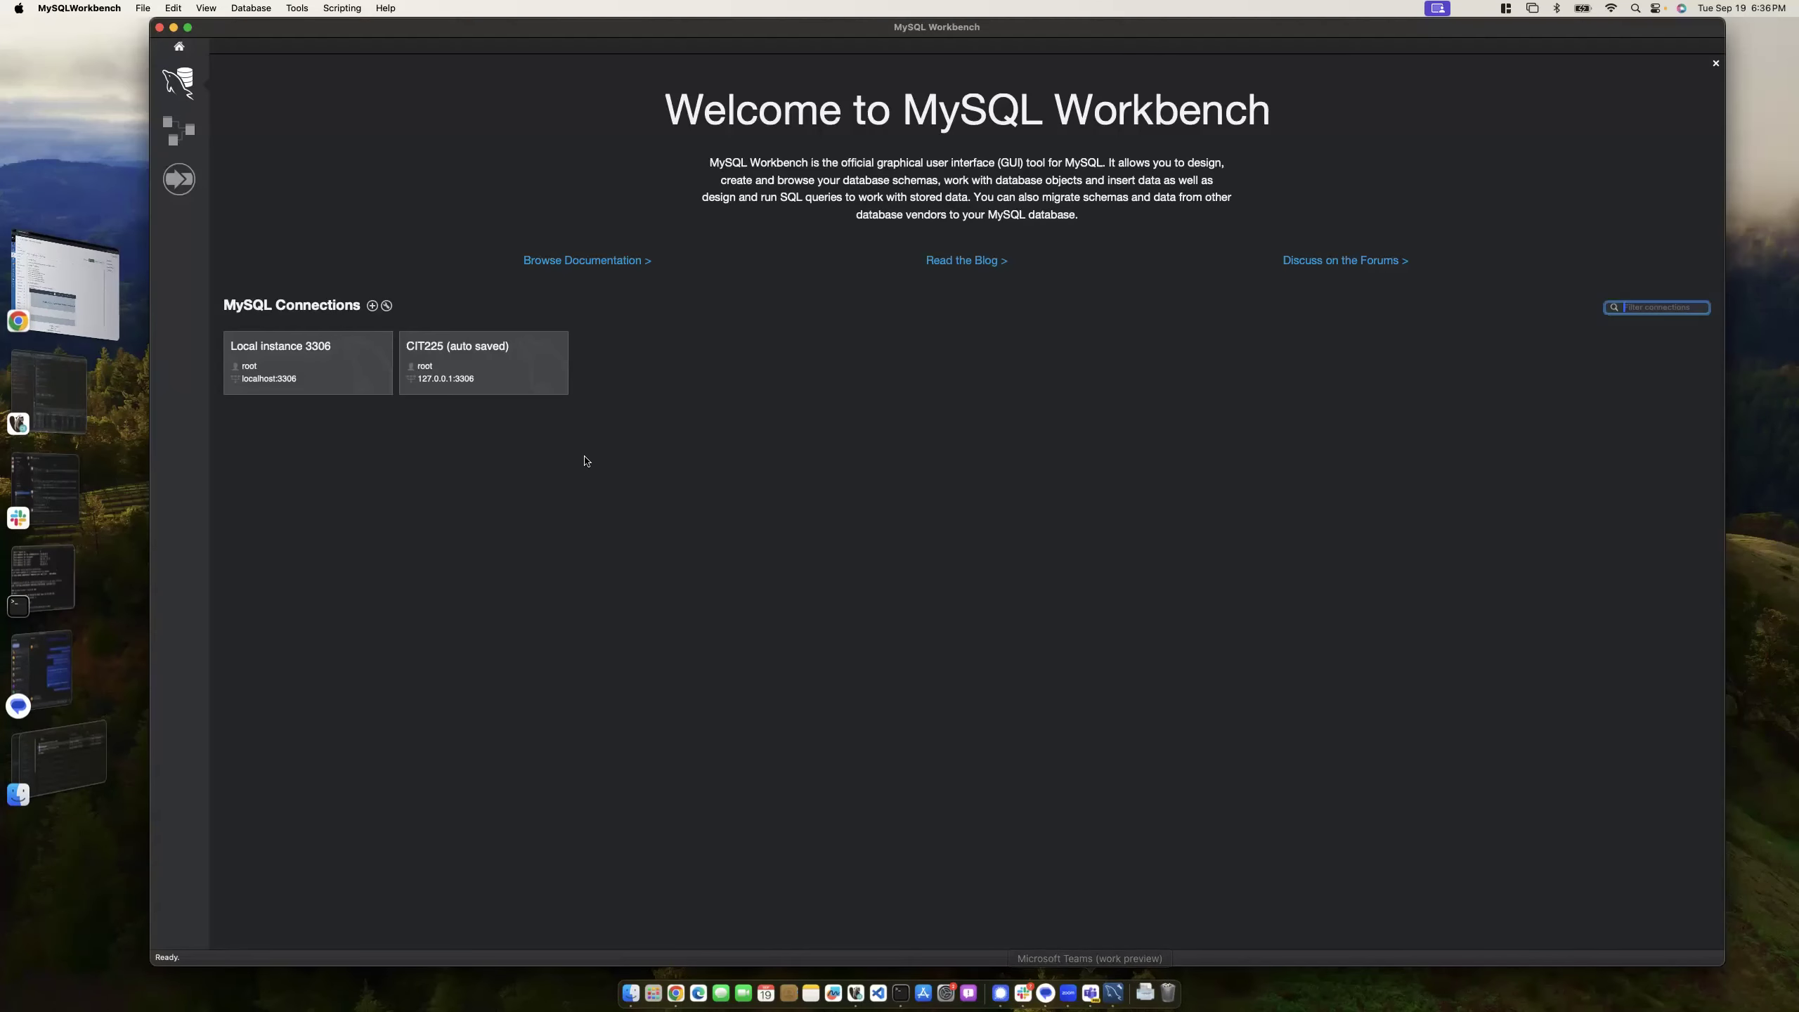
pyautogui.write('••••••••••')
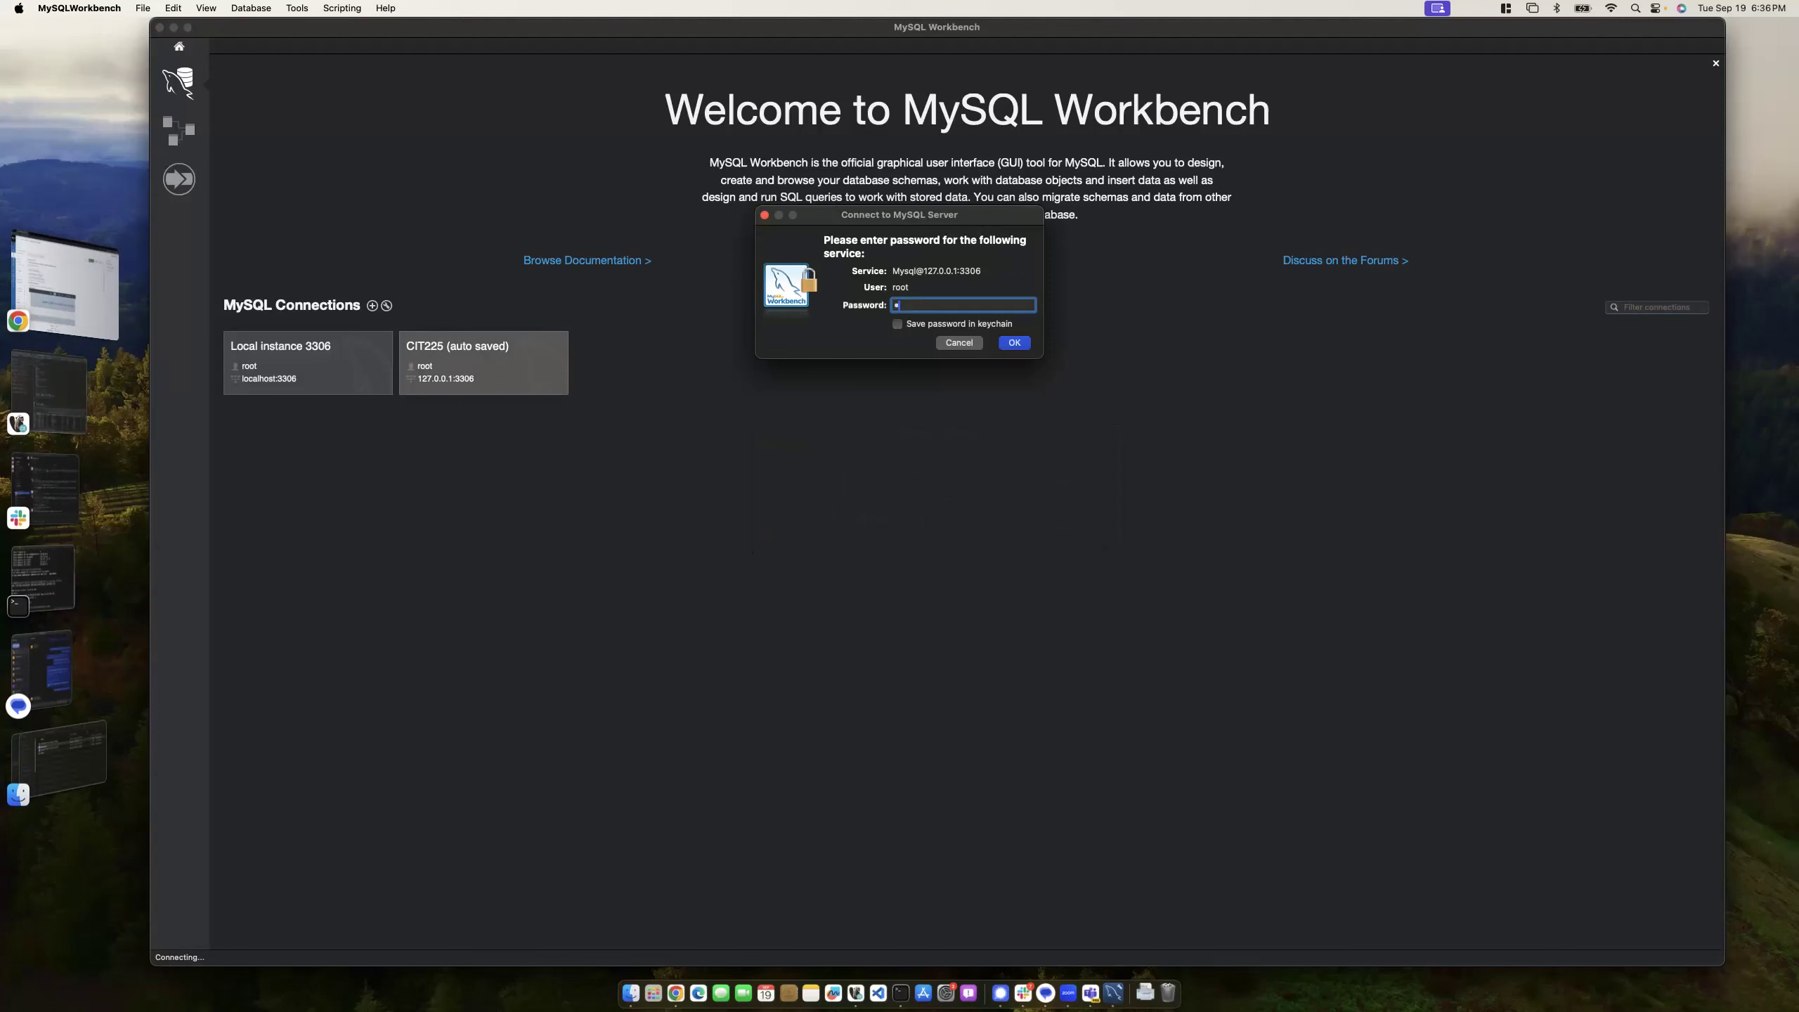
pyautogui.press('Return')
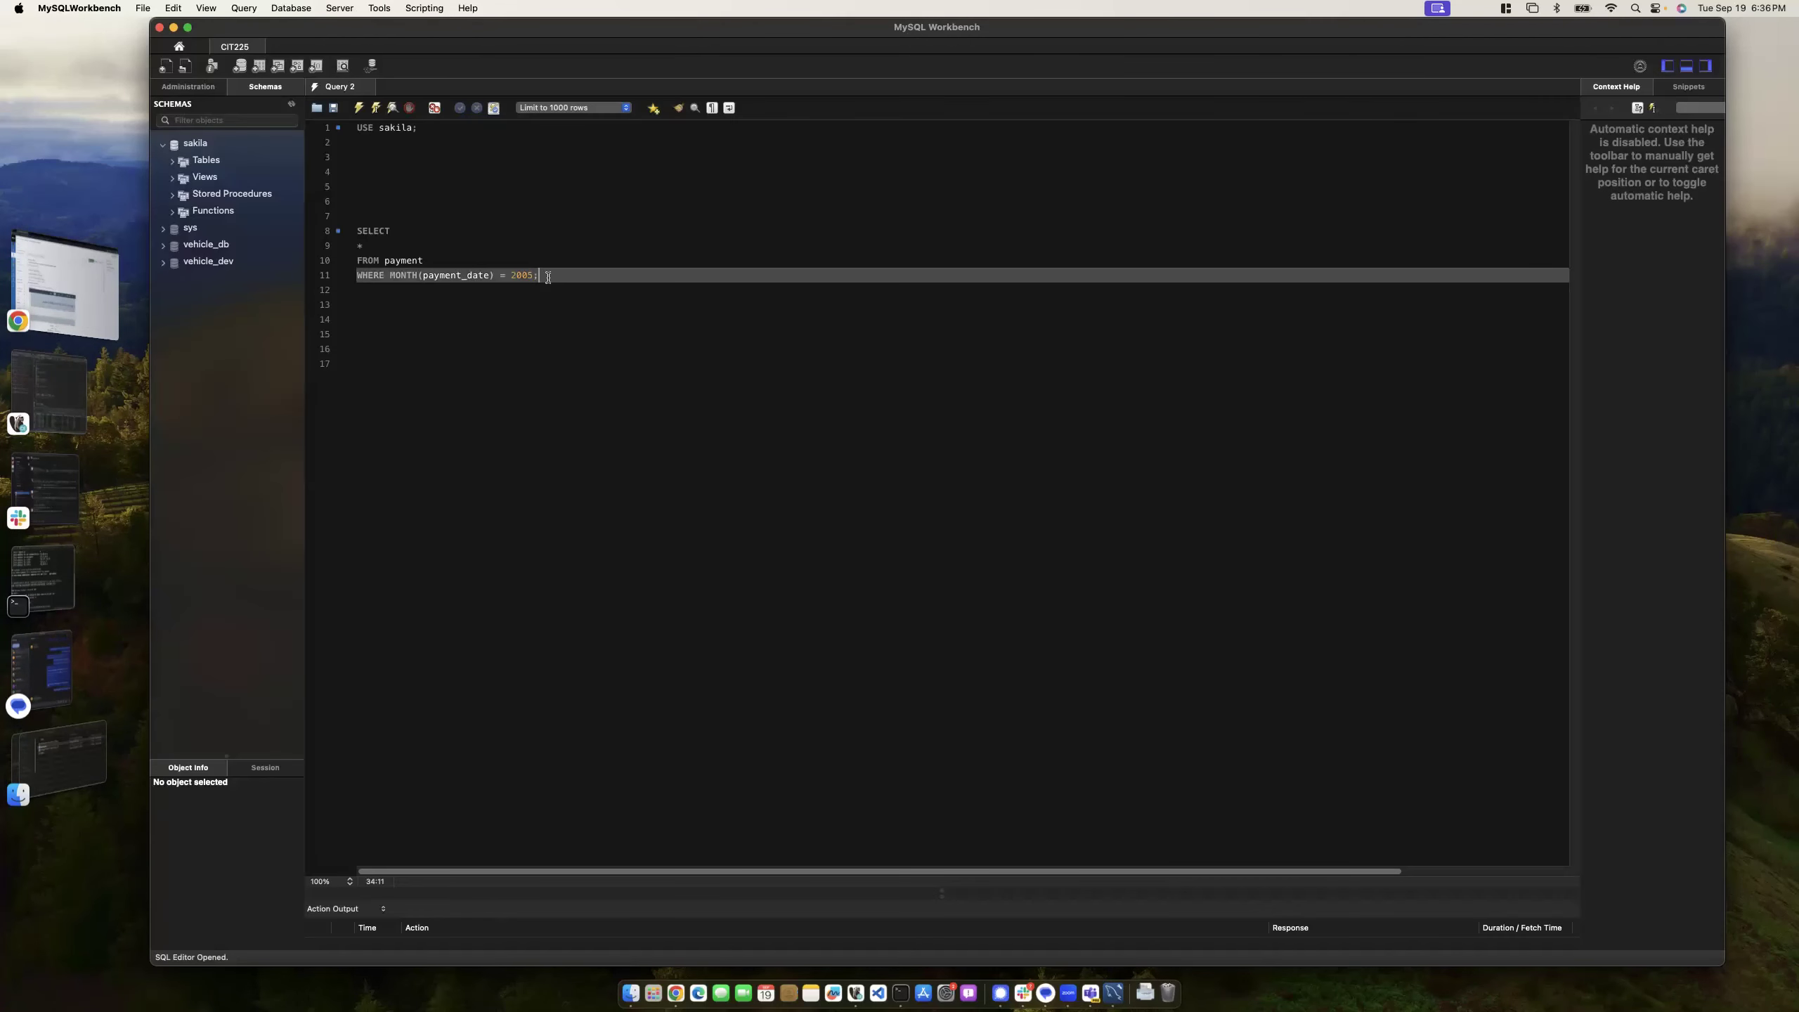
# - Run the payment query, then run the USE sakila statement in MySQL Workbench
pyautogui.click(375, 107)
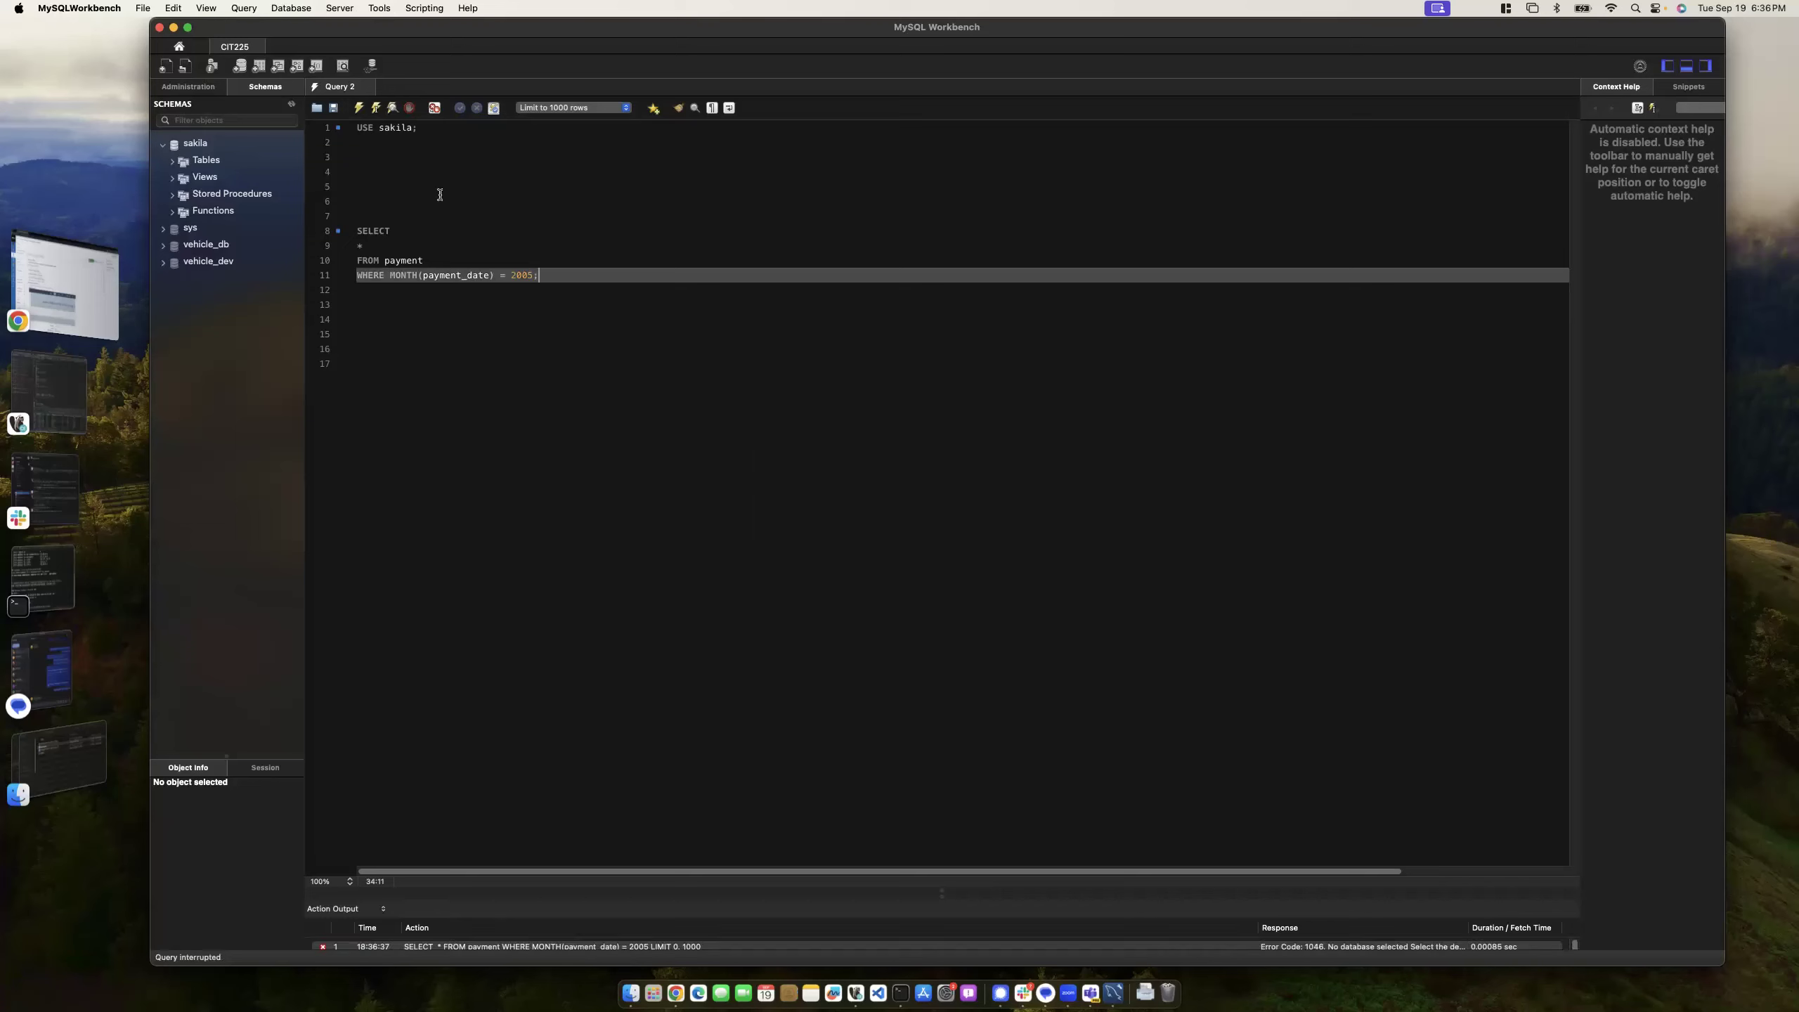
pyautogui.click(421, 128)
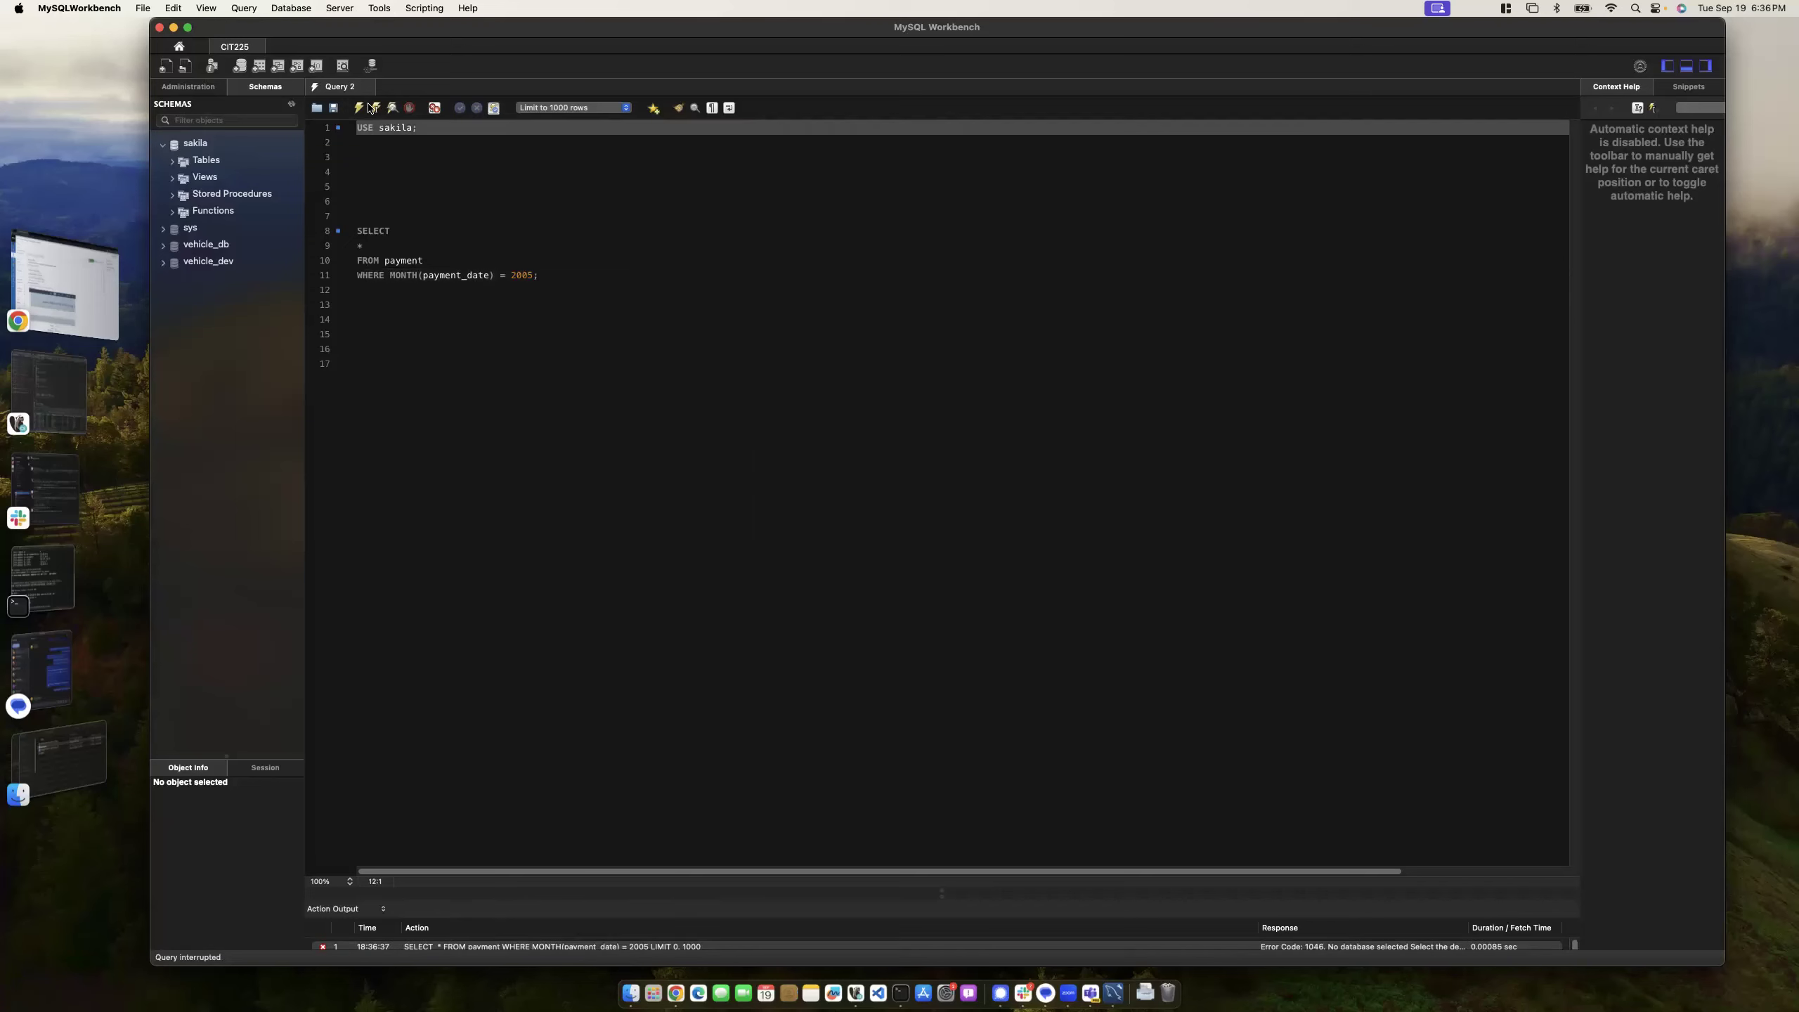
pyautogui.press('super+Return')
# - Change MONTH to YEAR in the line 11 filter and execute the query again
pyautogui.click(544, 275)
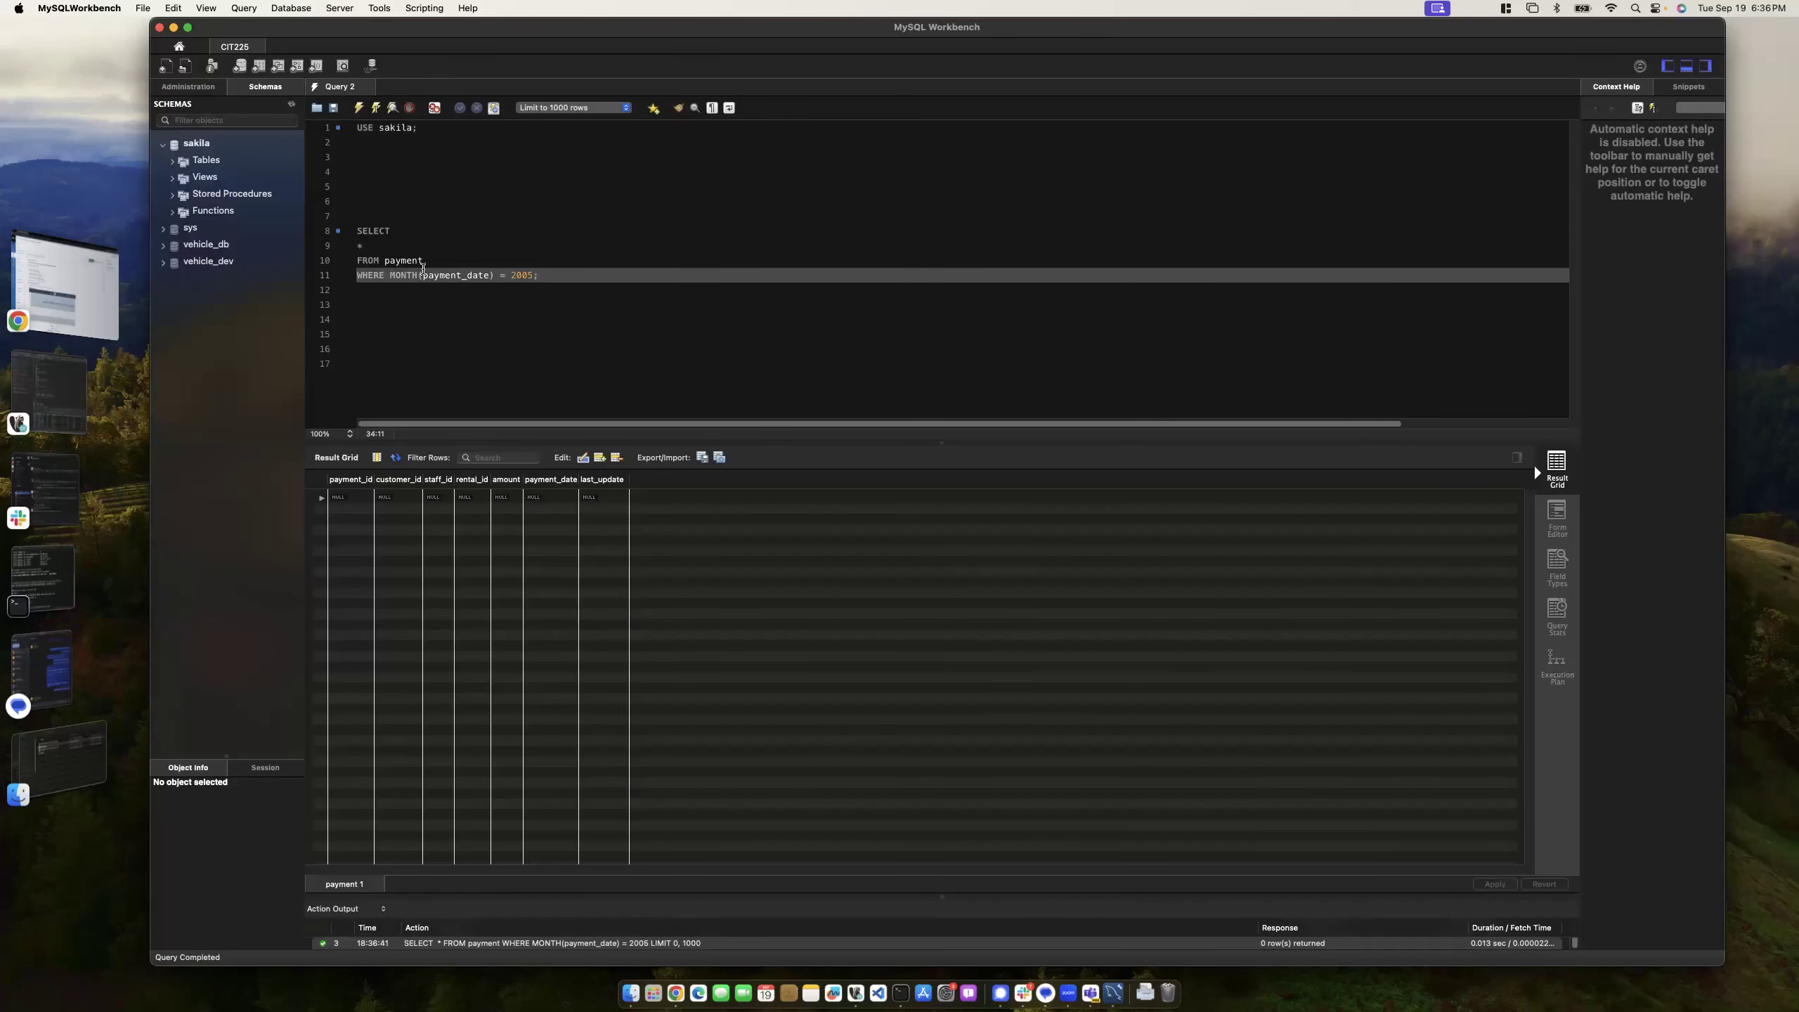
pyautogui.moveTo(417, 274); pyautogui.dragTo(389, 275)
pyautogui.write('YEAR')
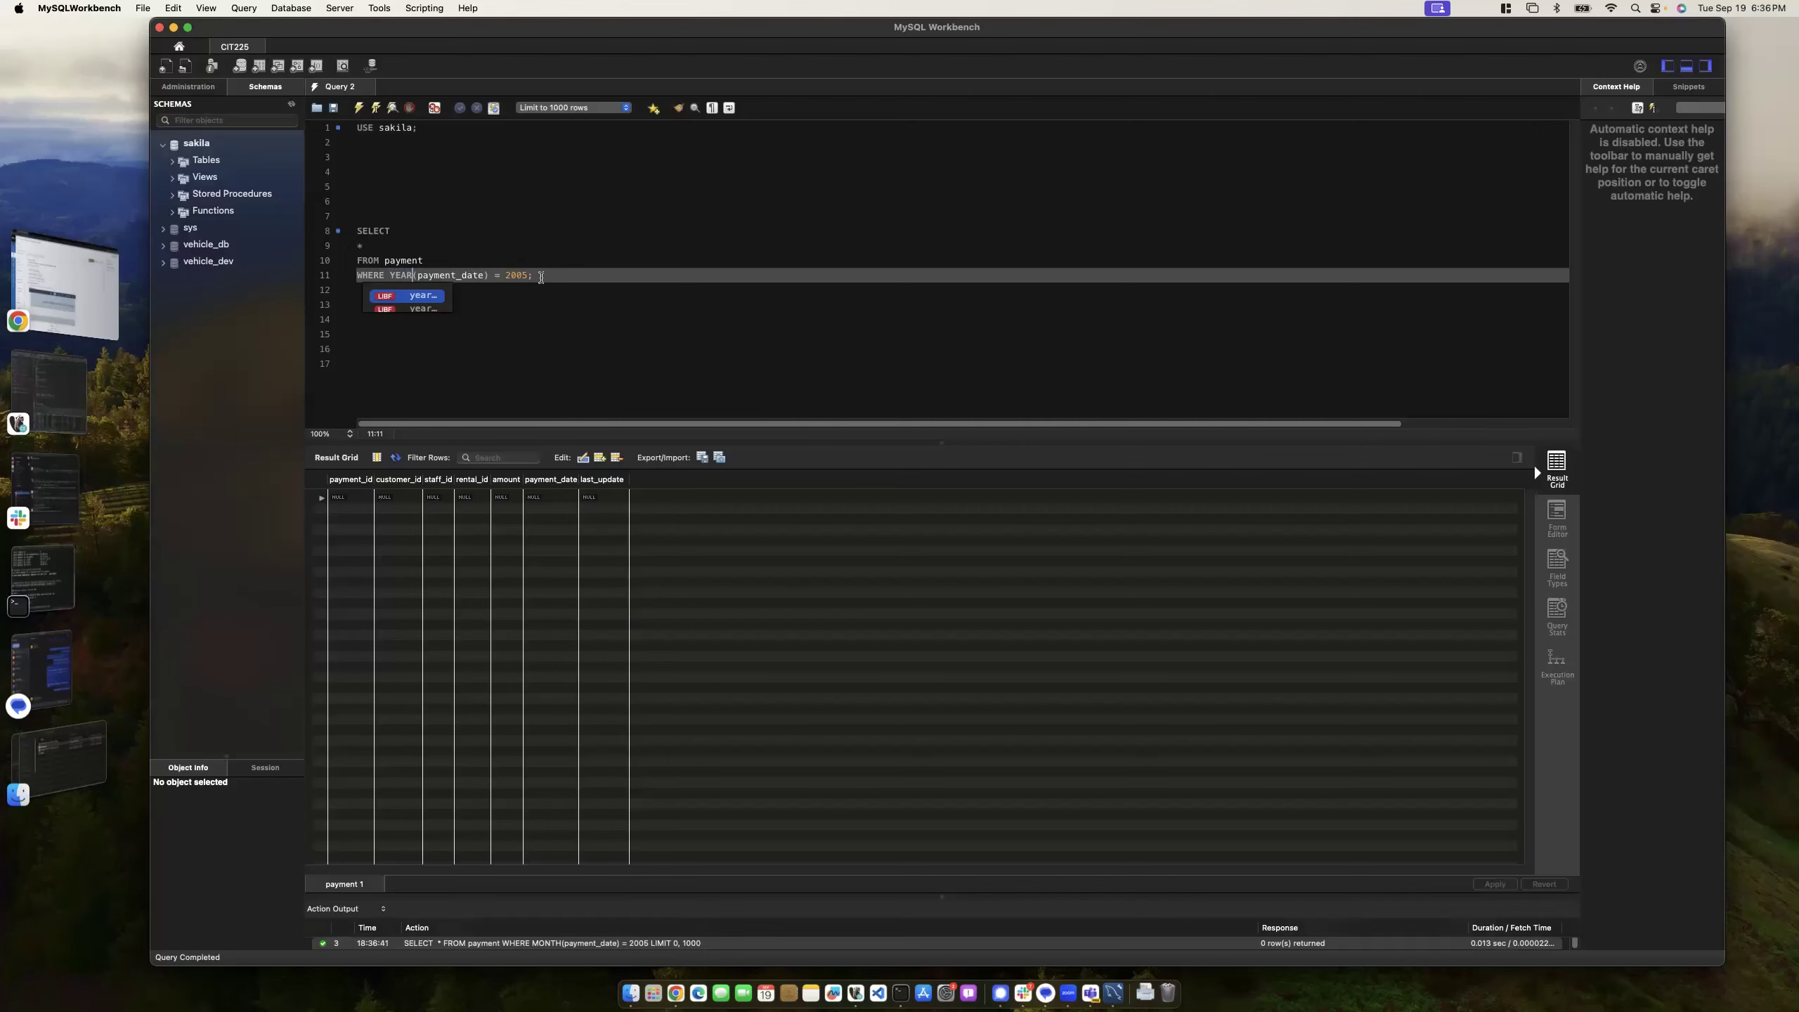
pyautogui.press('super+Tab')
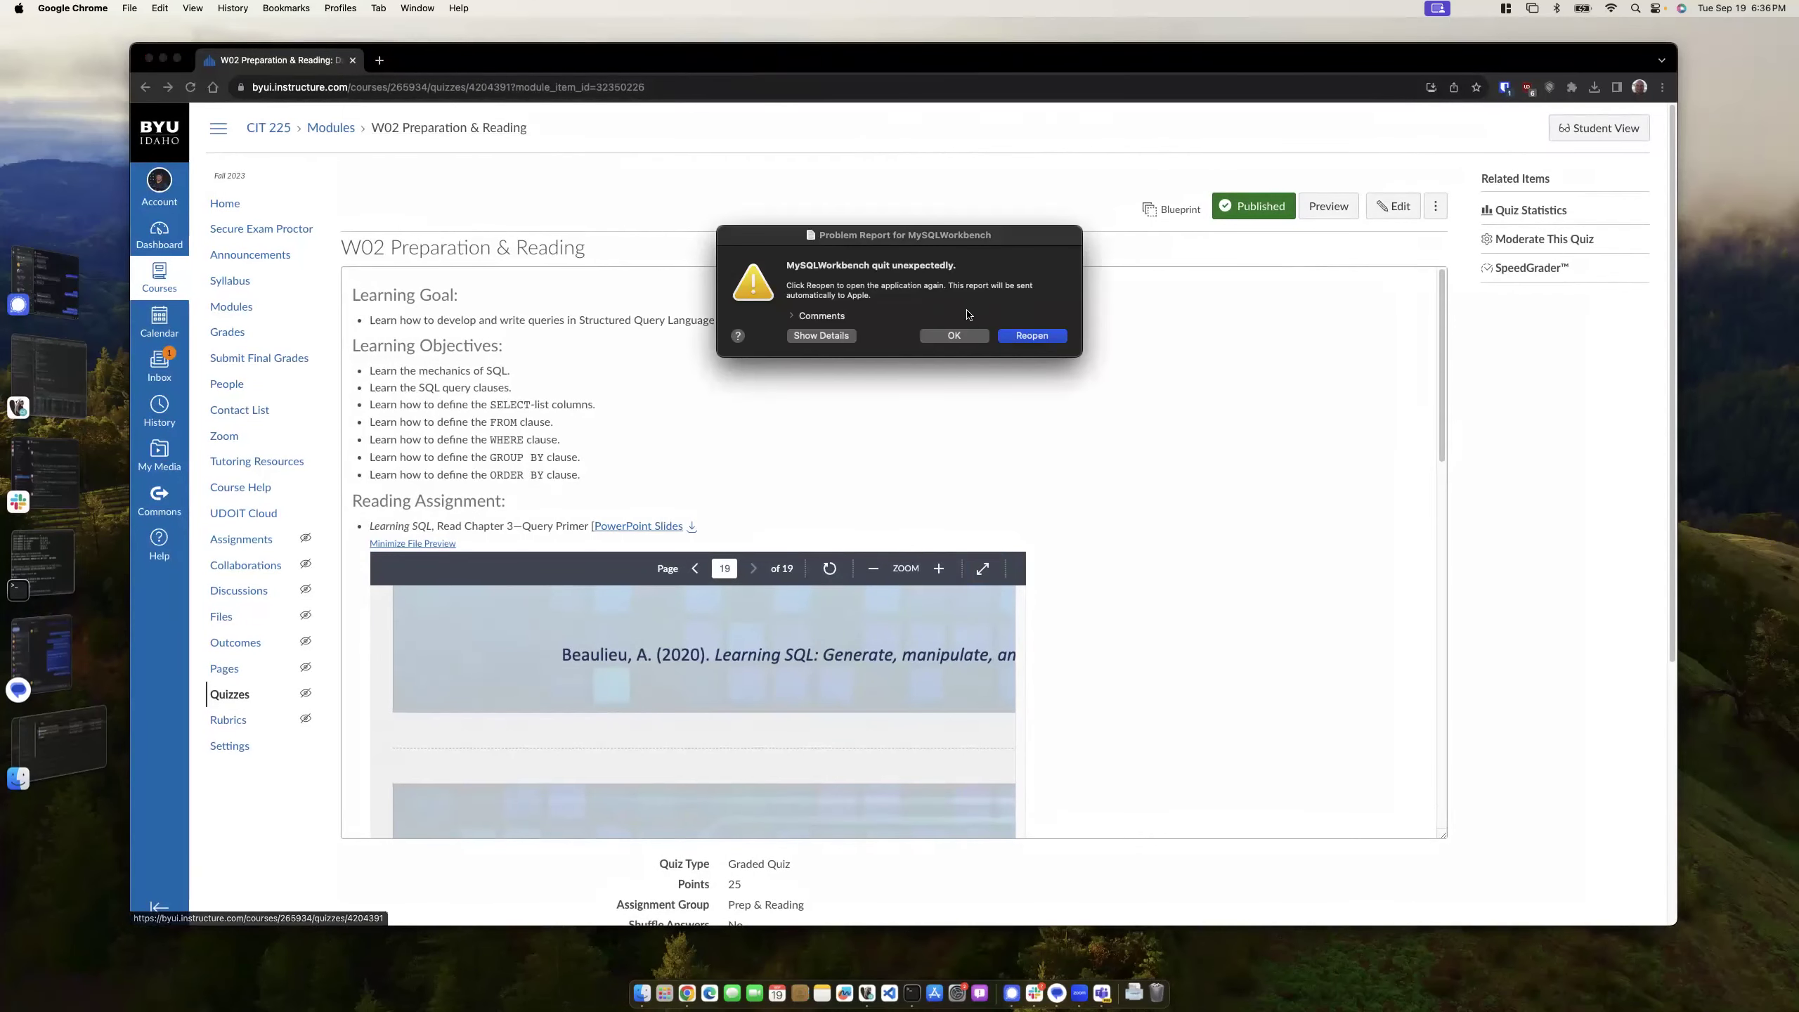
# - Dismiss the Workbench crash report and switch between the DBeaver and Canvas windows
pyautogui.click(956, 336)
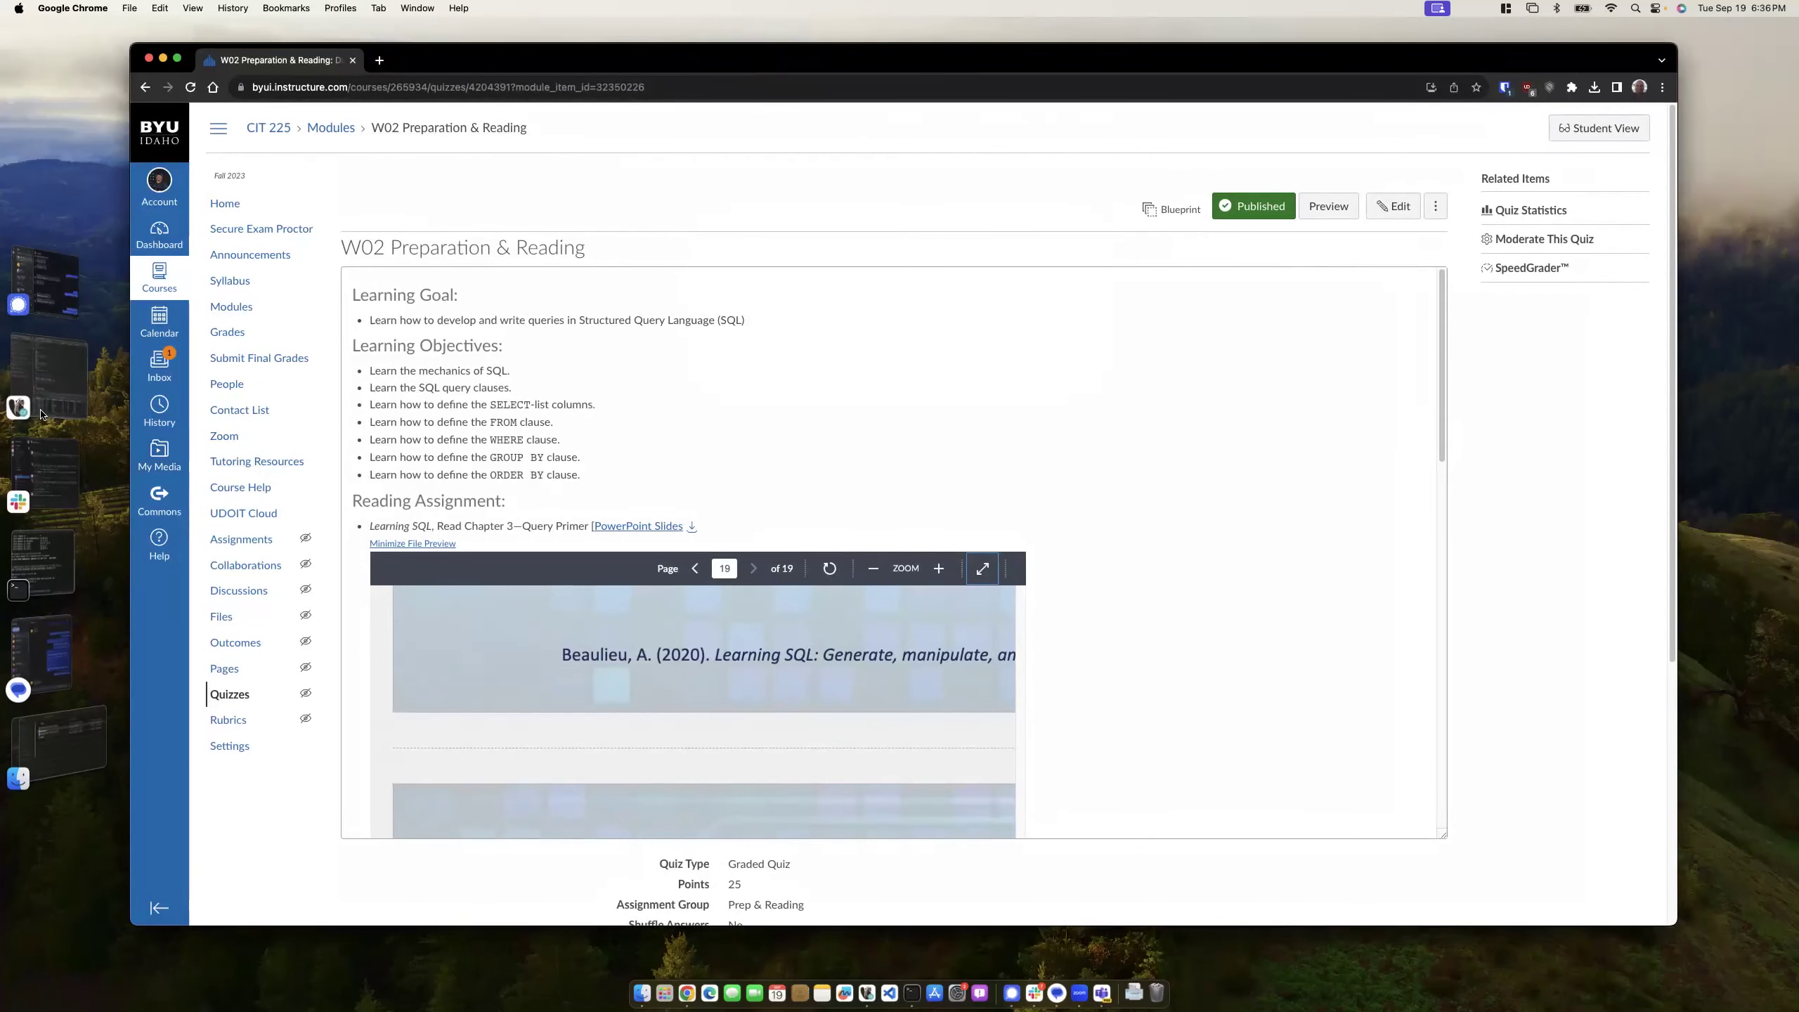
pyautogui.click(33, 386)
pyautogui.press('super+Tab')
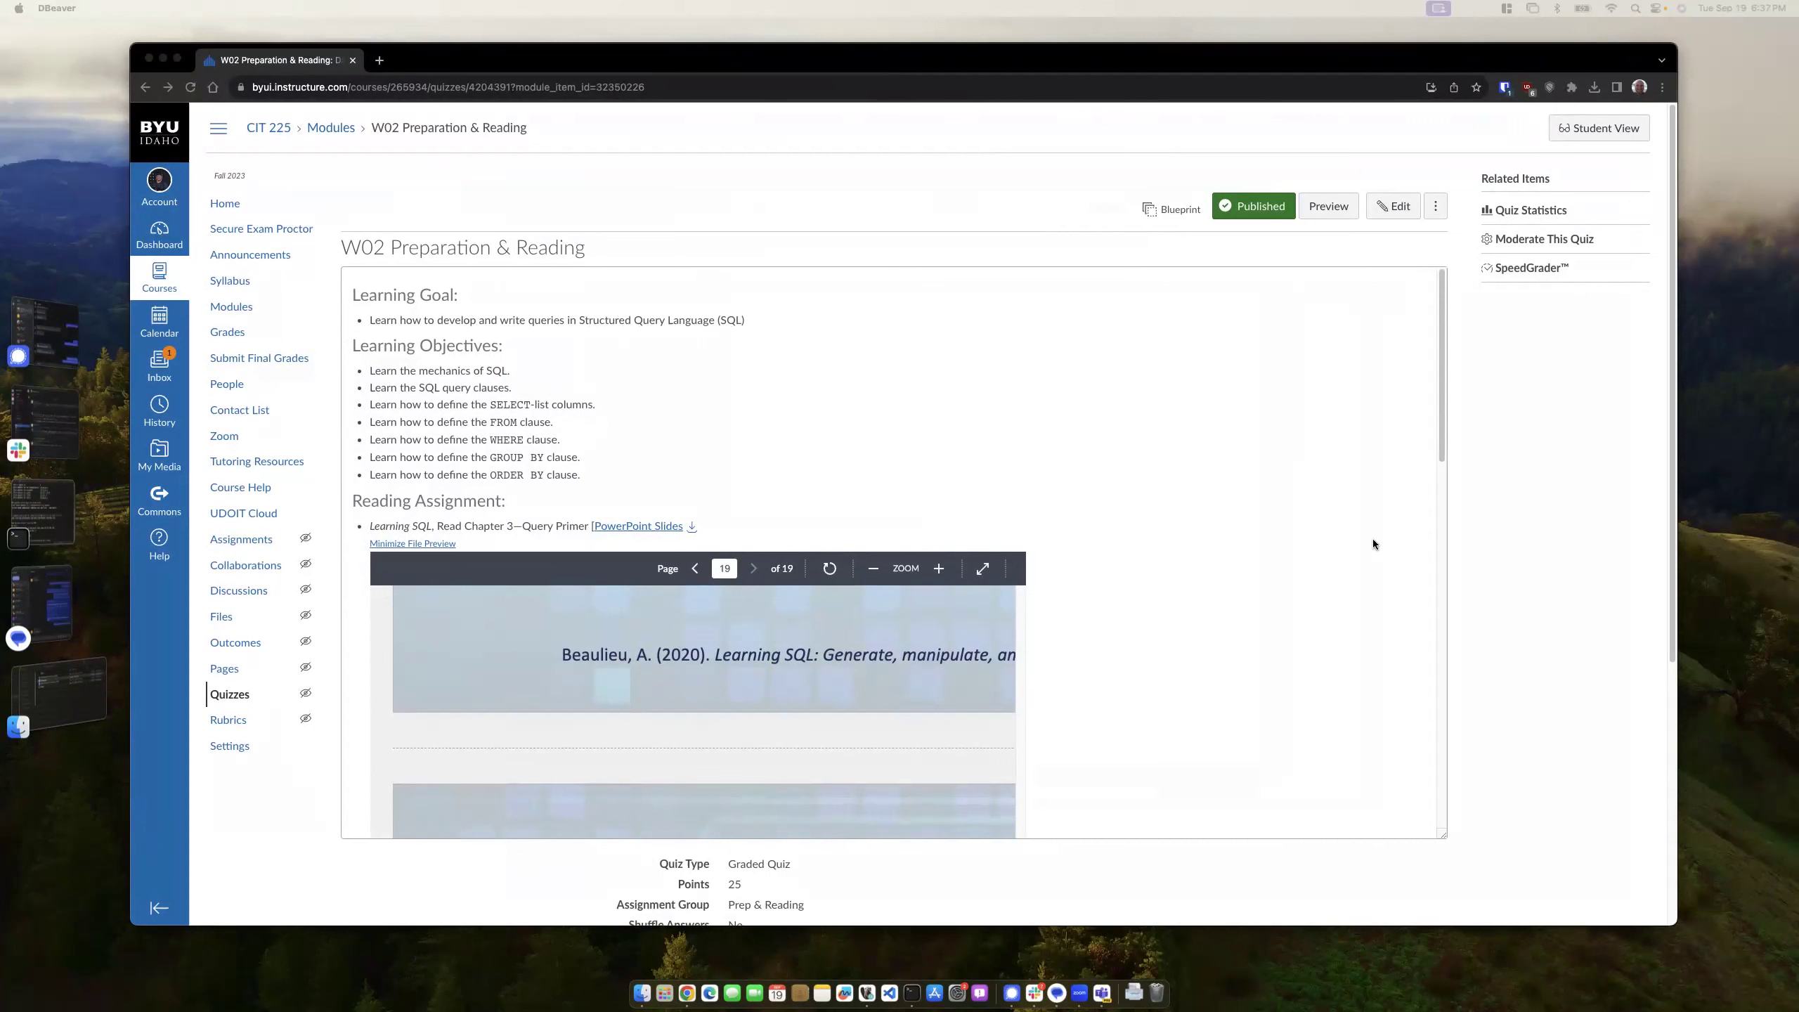
# - Relaunch MySQL Workbench through a Spotlight search for 'mysql wo'
pyautogui.press('super+space')
pyautogui.write('preview')
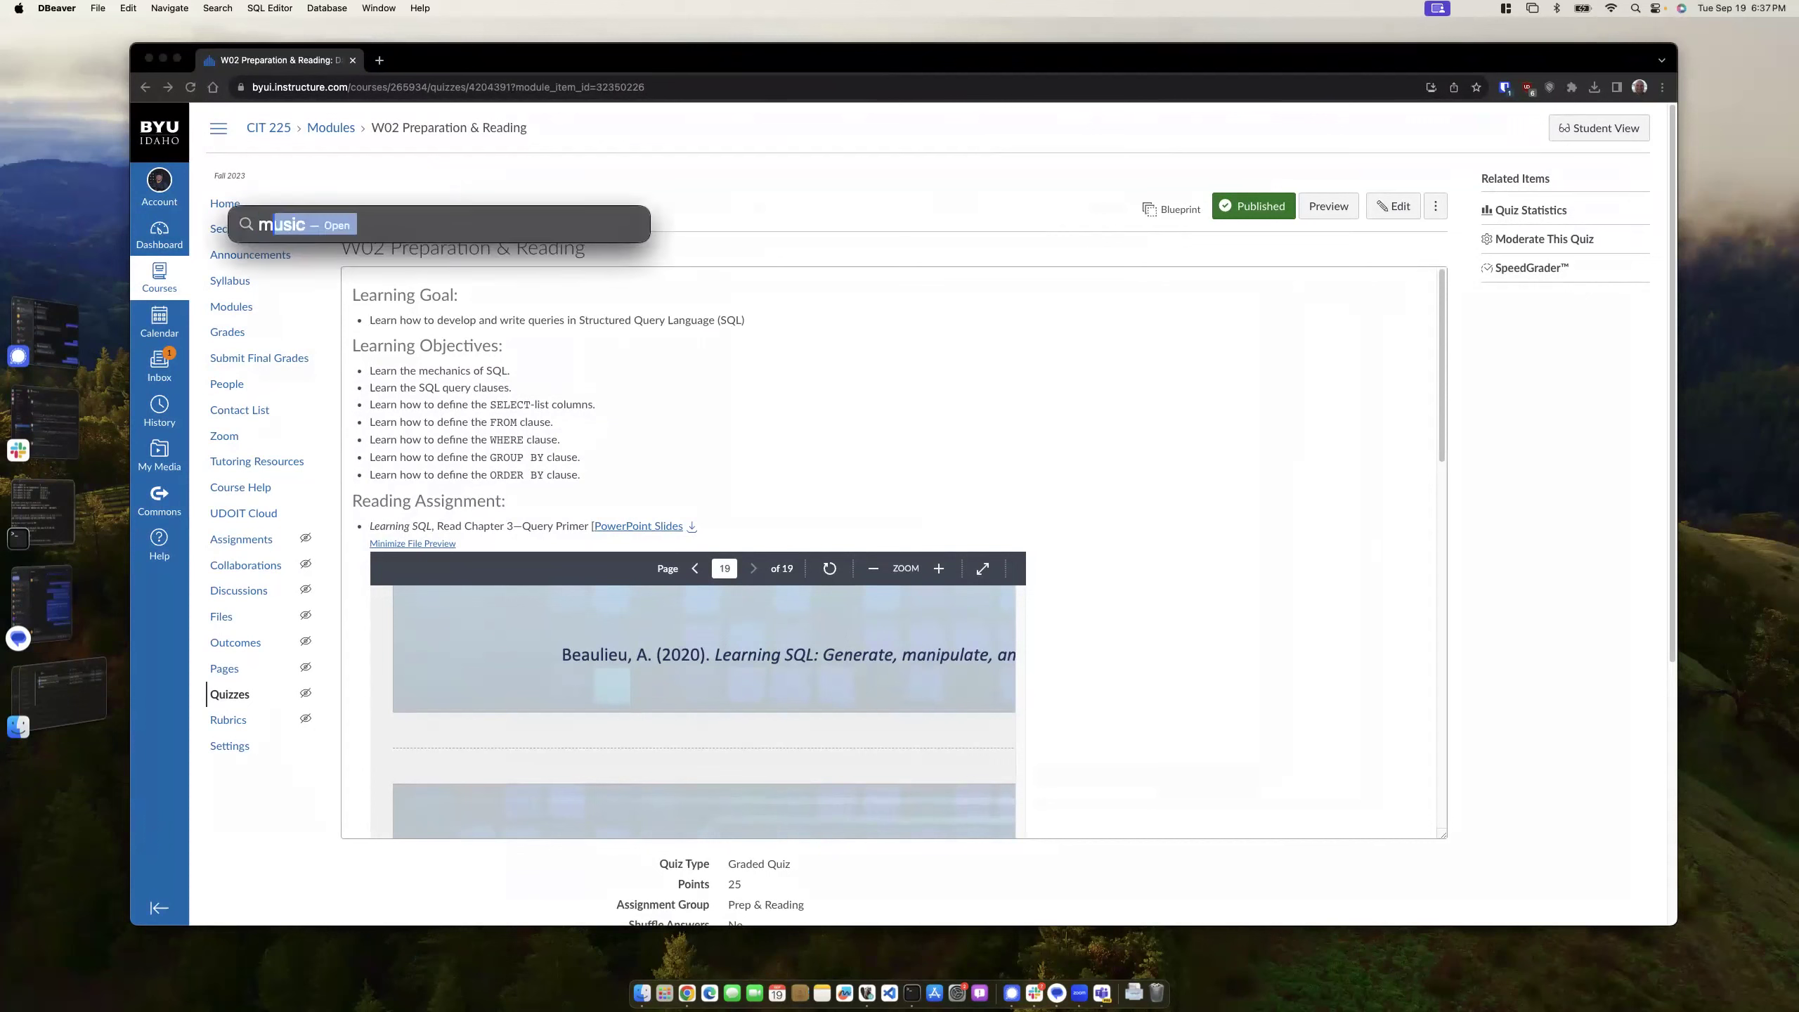
pyautogui.press('Escape')
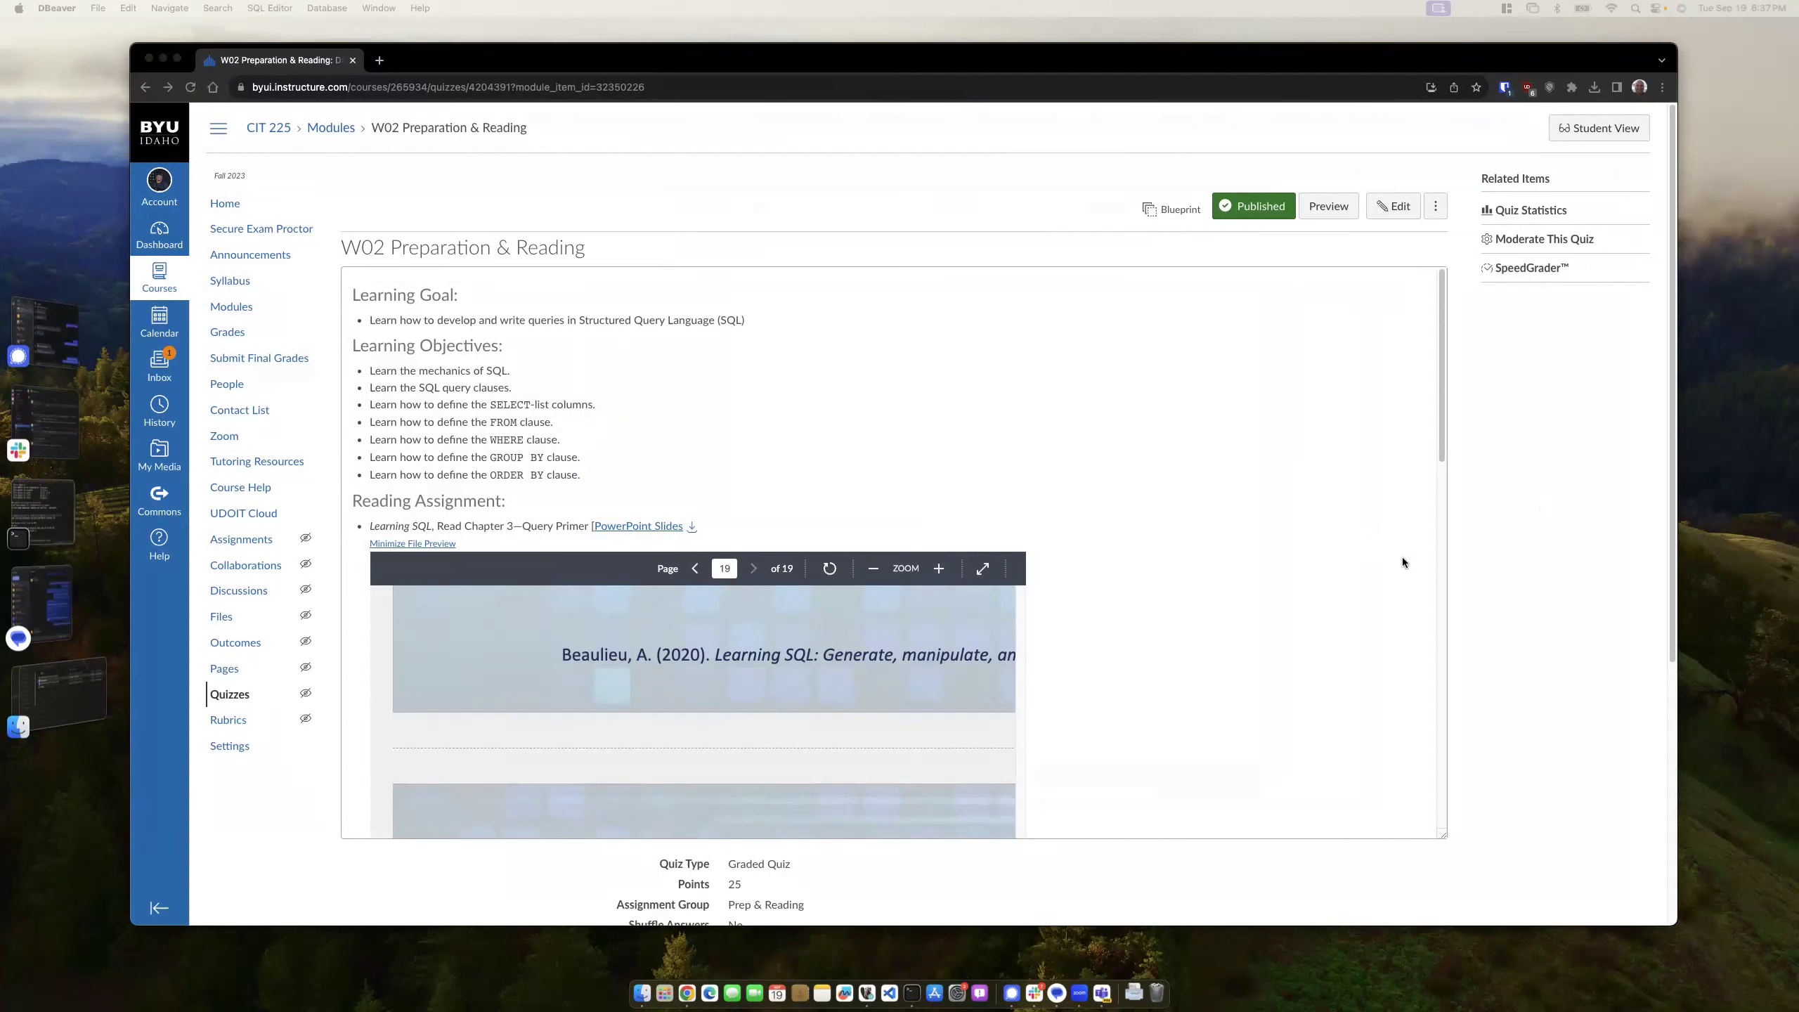
pyautogui.press('super+space')
pyautogui.write('mysql wo')
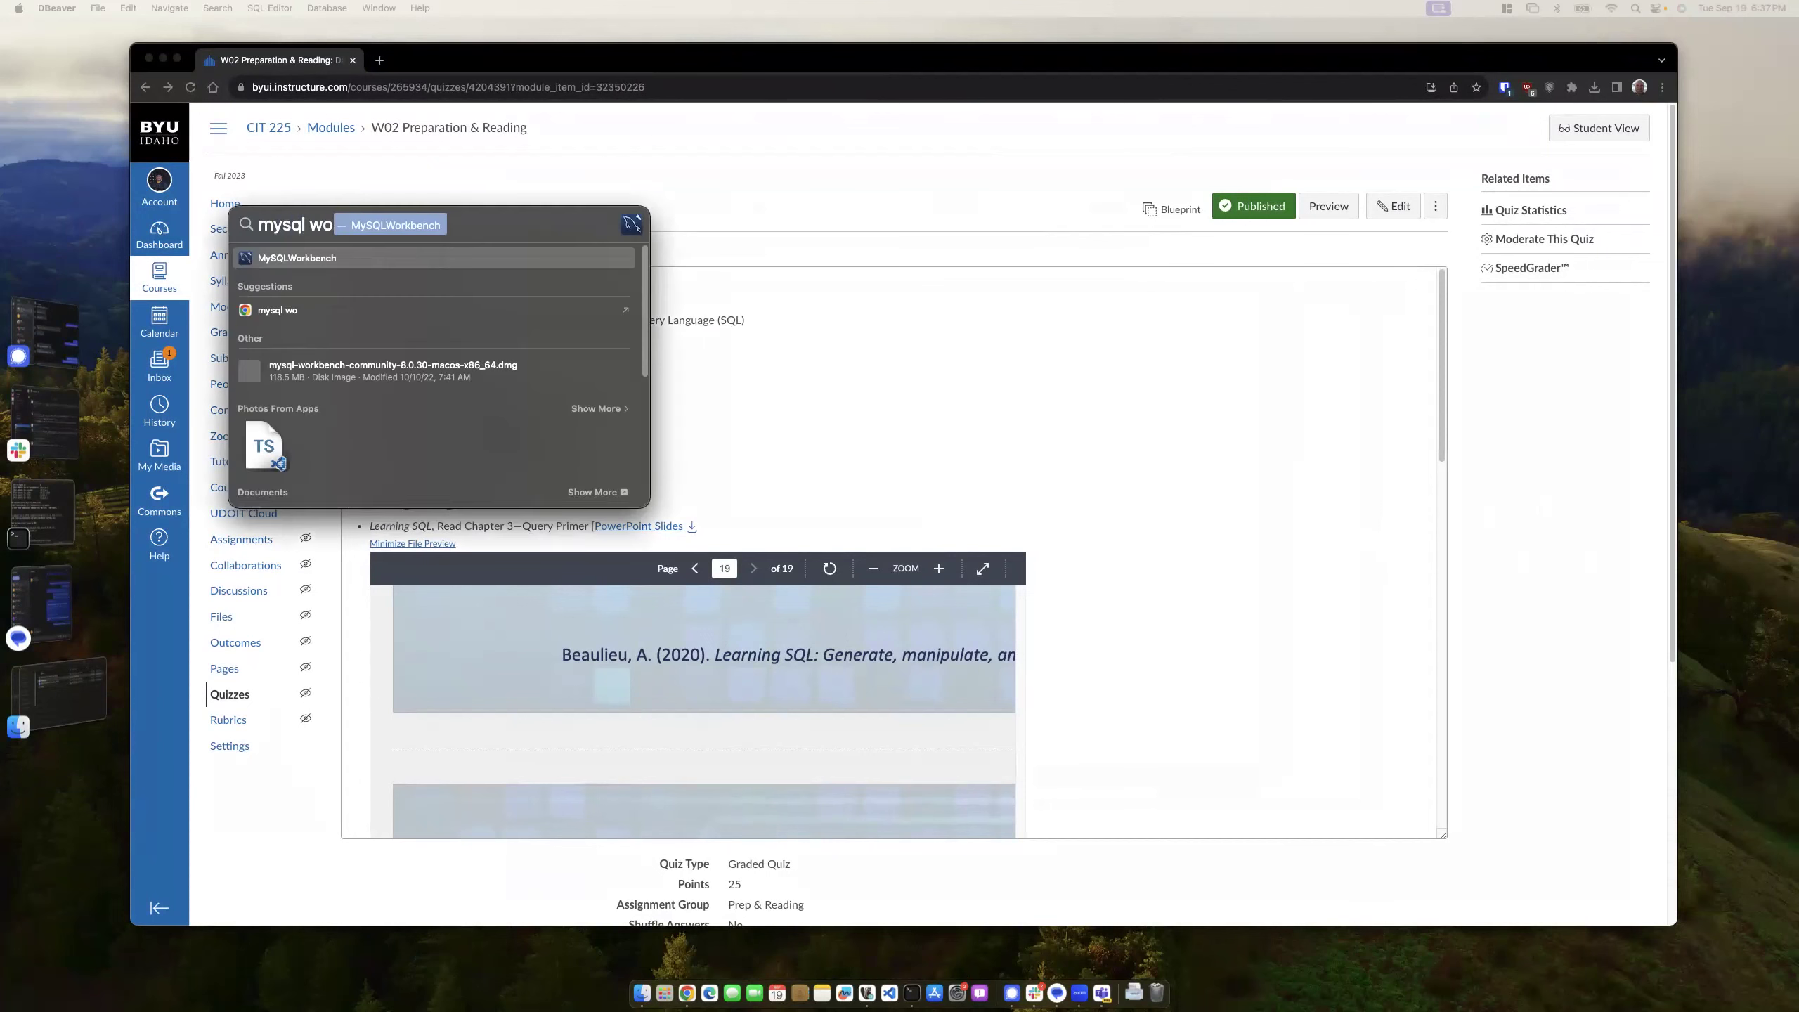
pyautogui.press('Return')
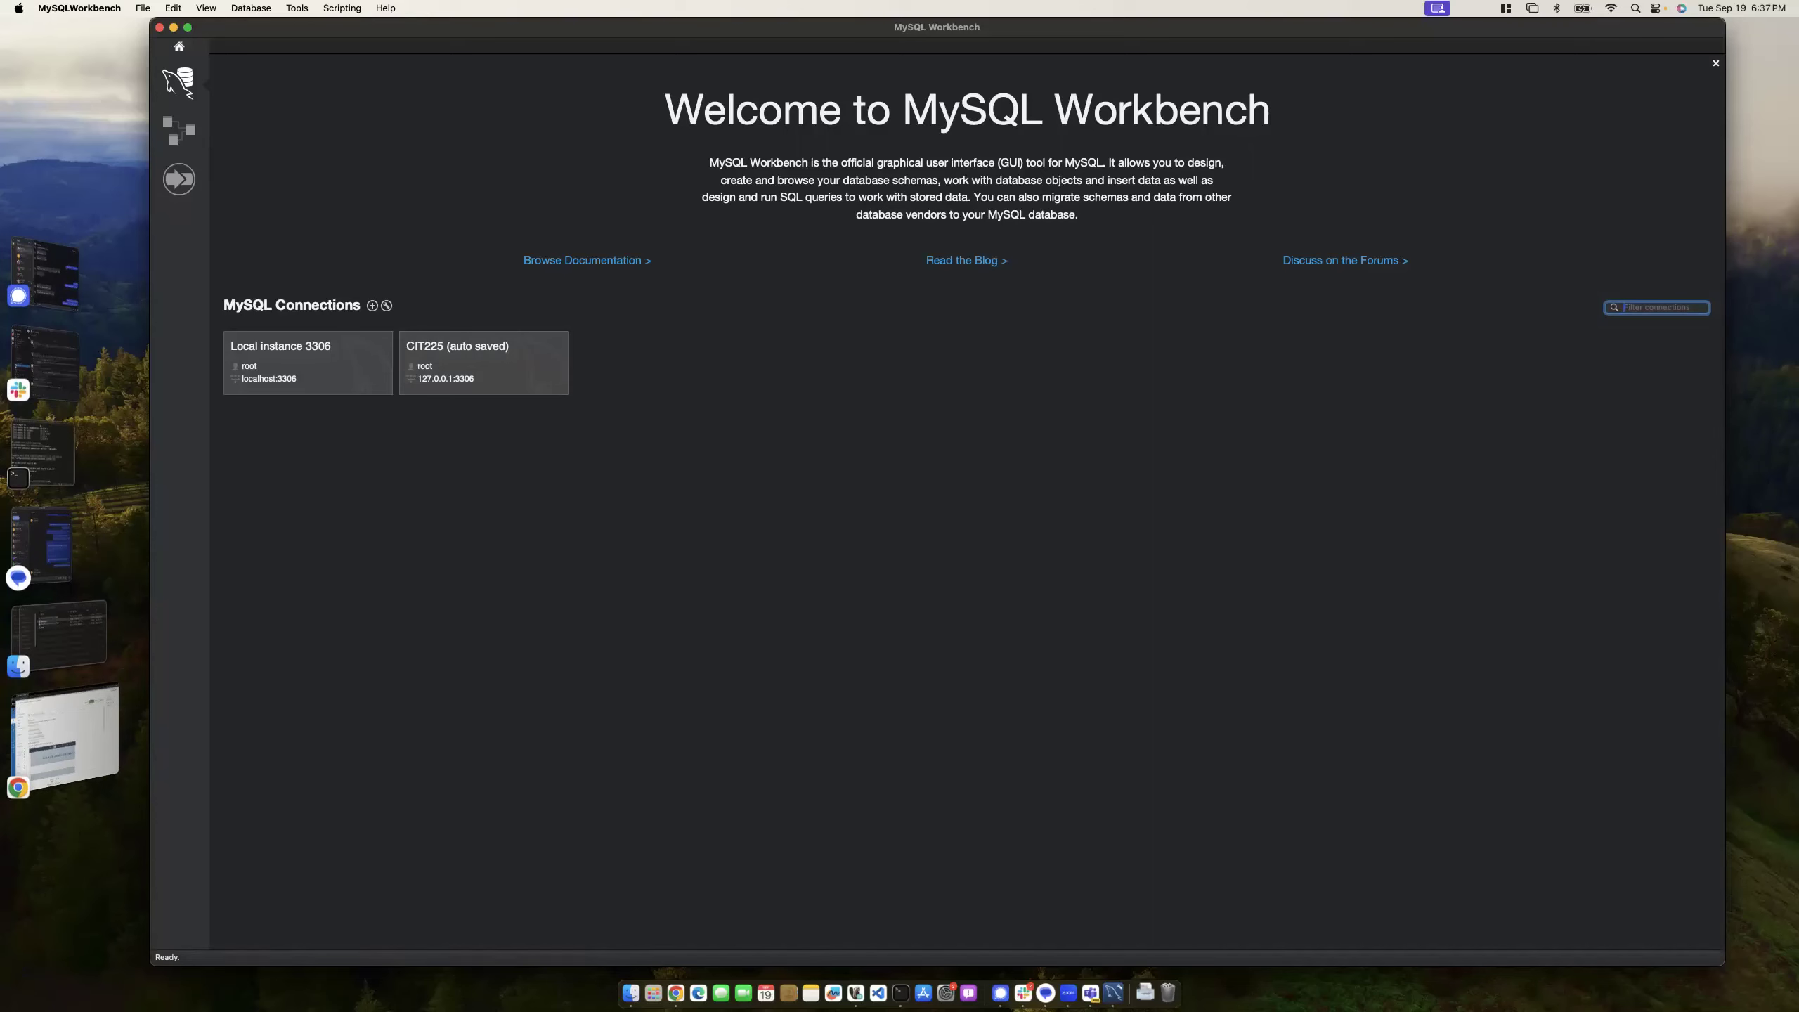
# - Bring MySQL Workbench into focus, then switch over to the DBeaver window
pyautogui.press('super+shift+5')
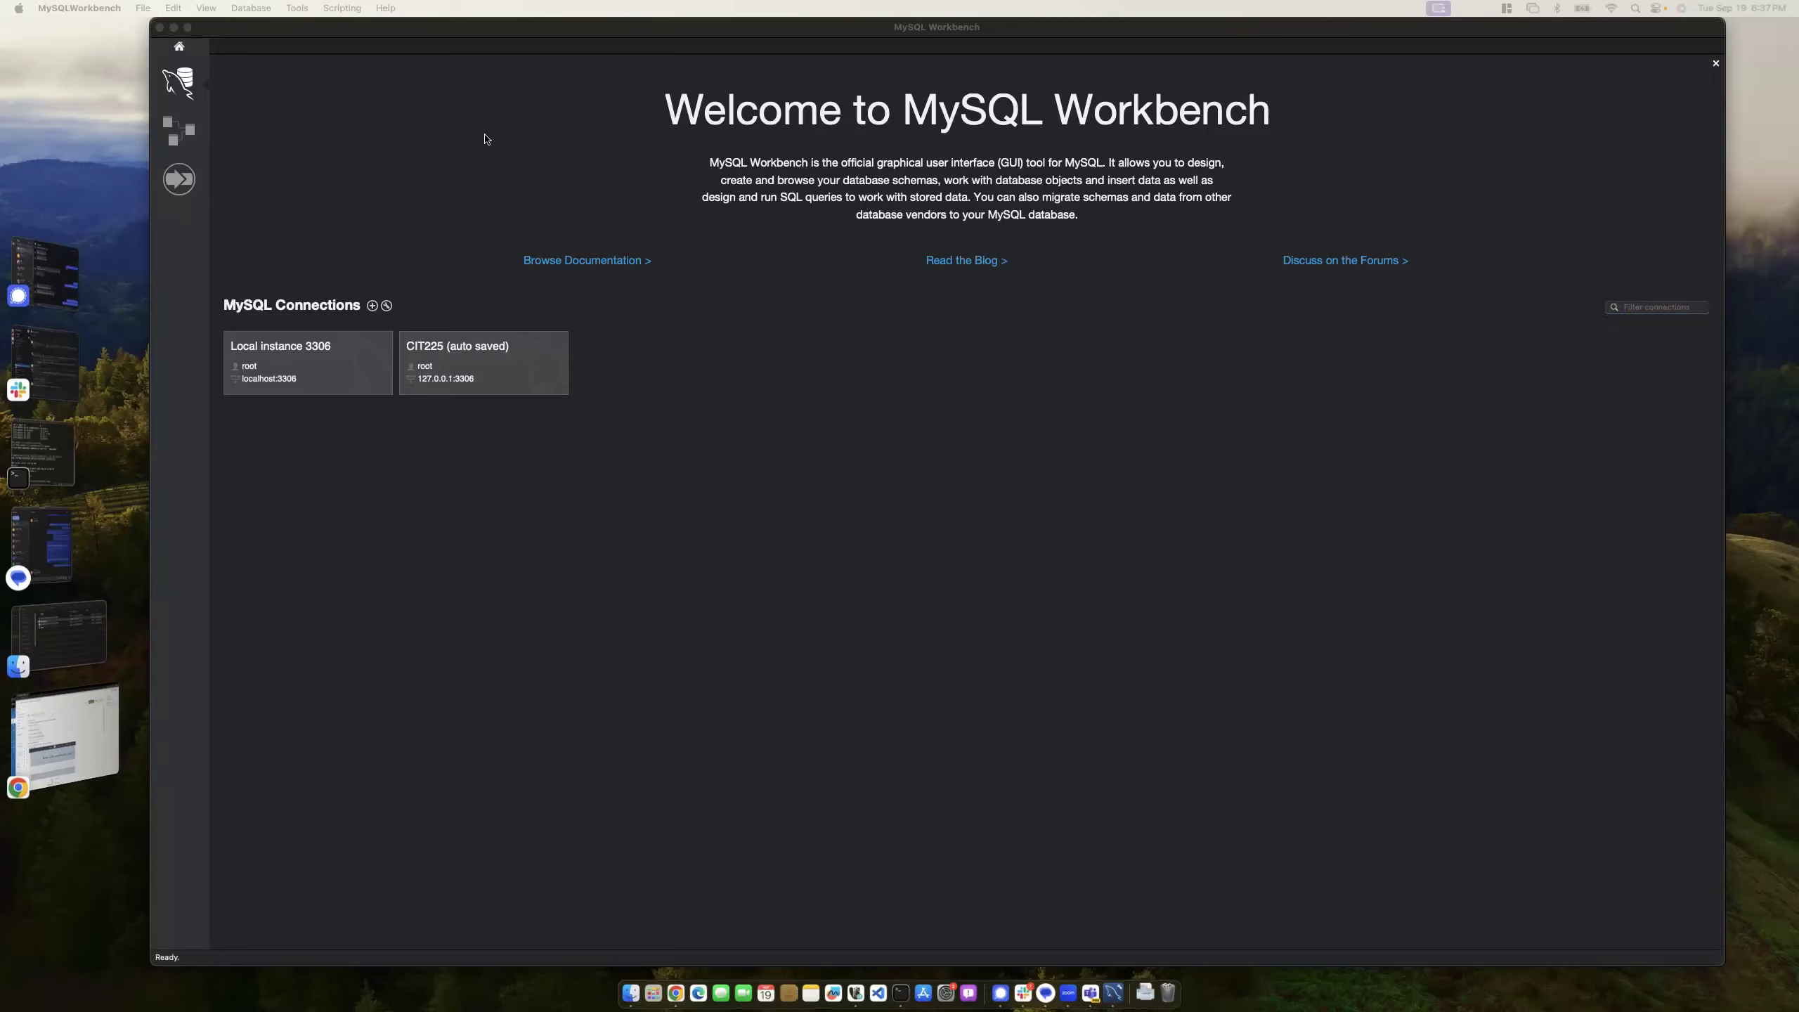
pyautogui.click(271, 72)
pyautogui.press('super+Tab')
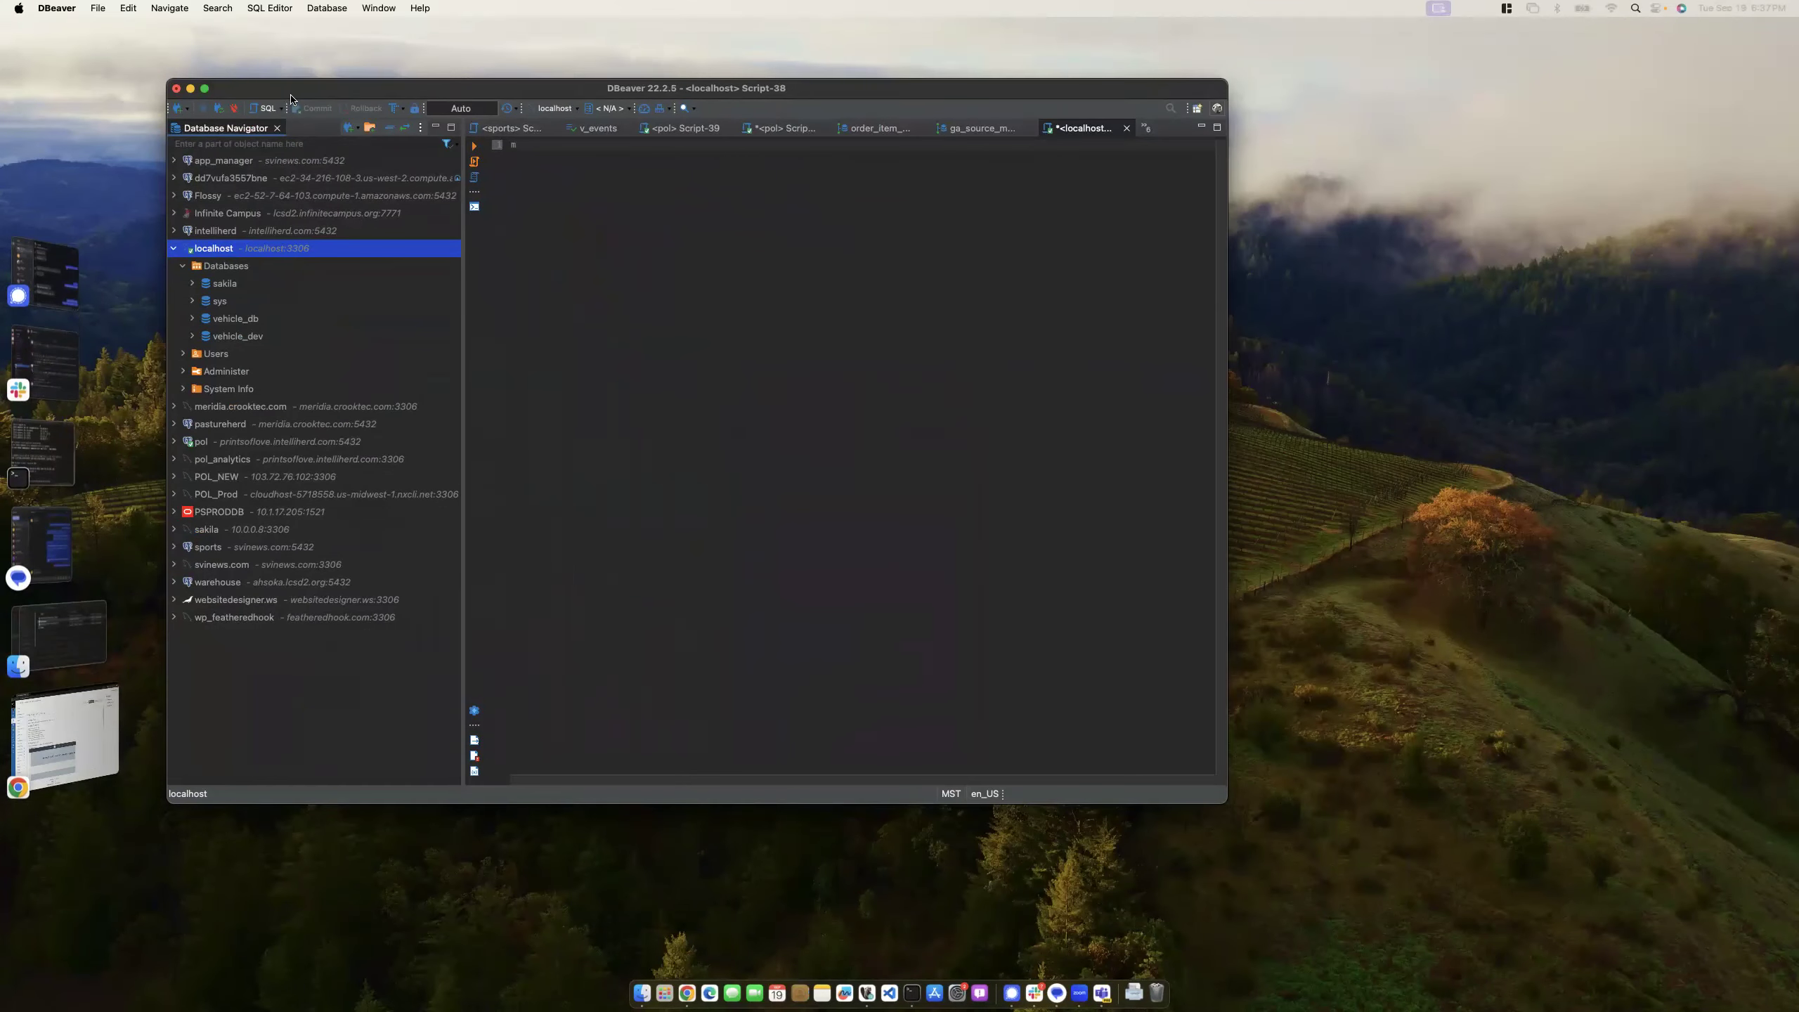
# - Maximize DBeaver and run USE sakila; in Script-38
pyautogui.doubleClick(1228, 807)
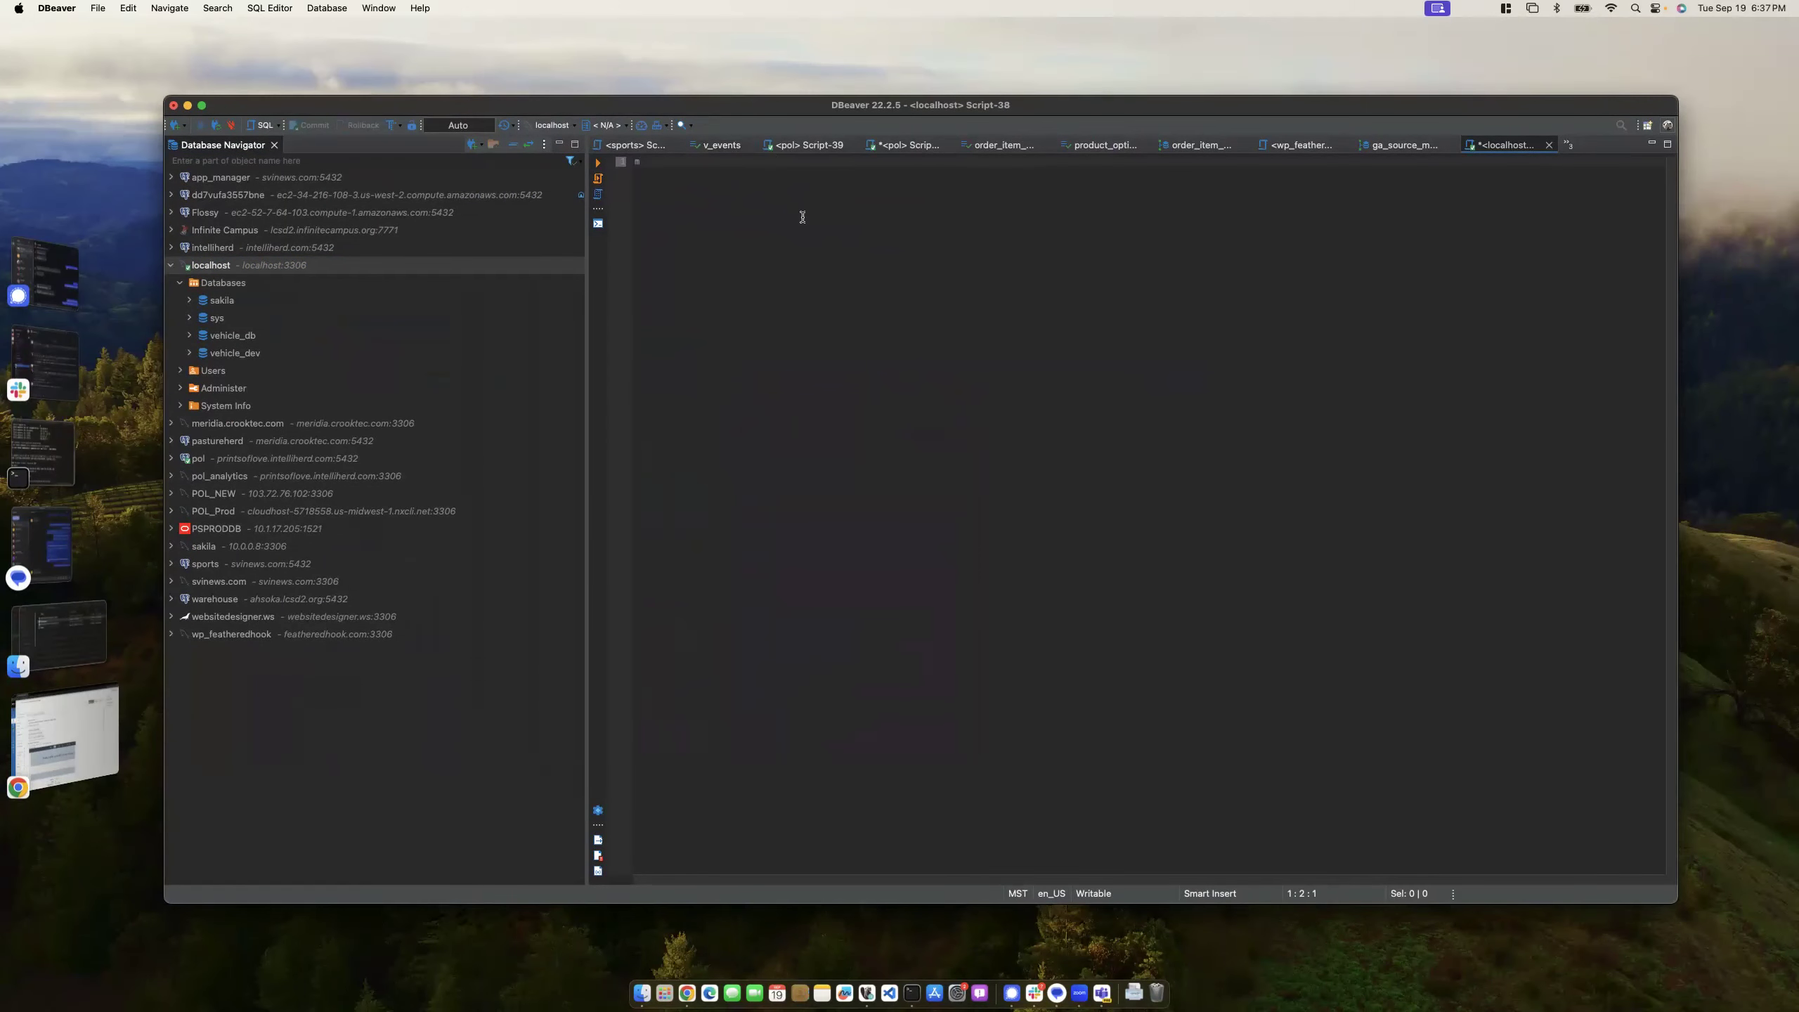
pyautogui.write('se sakila;')
pyautogui.press('super+Return')
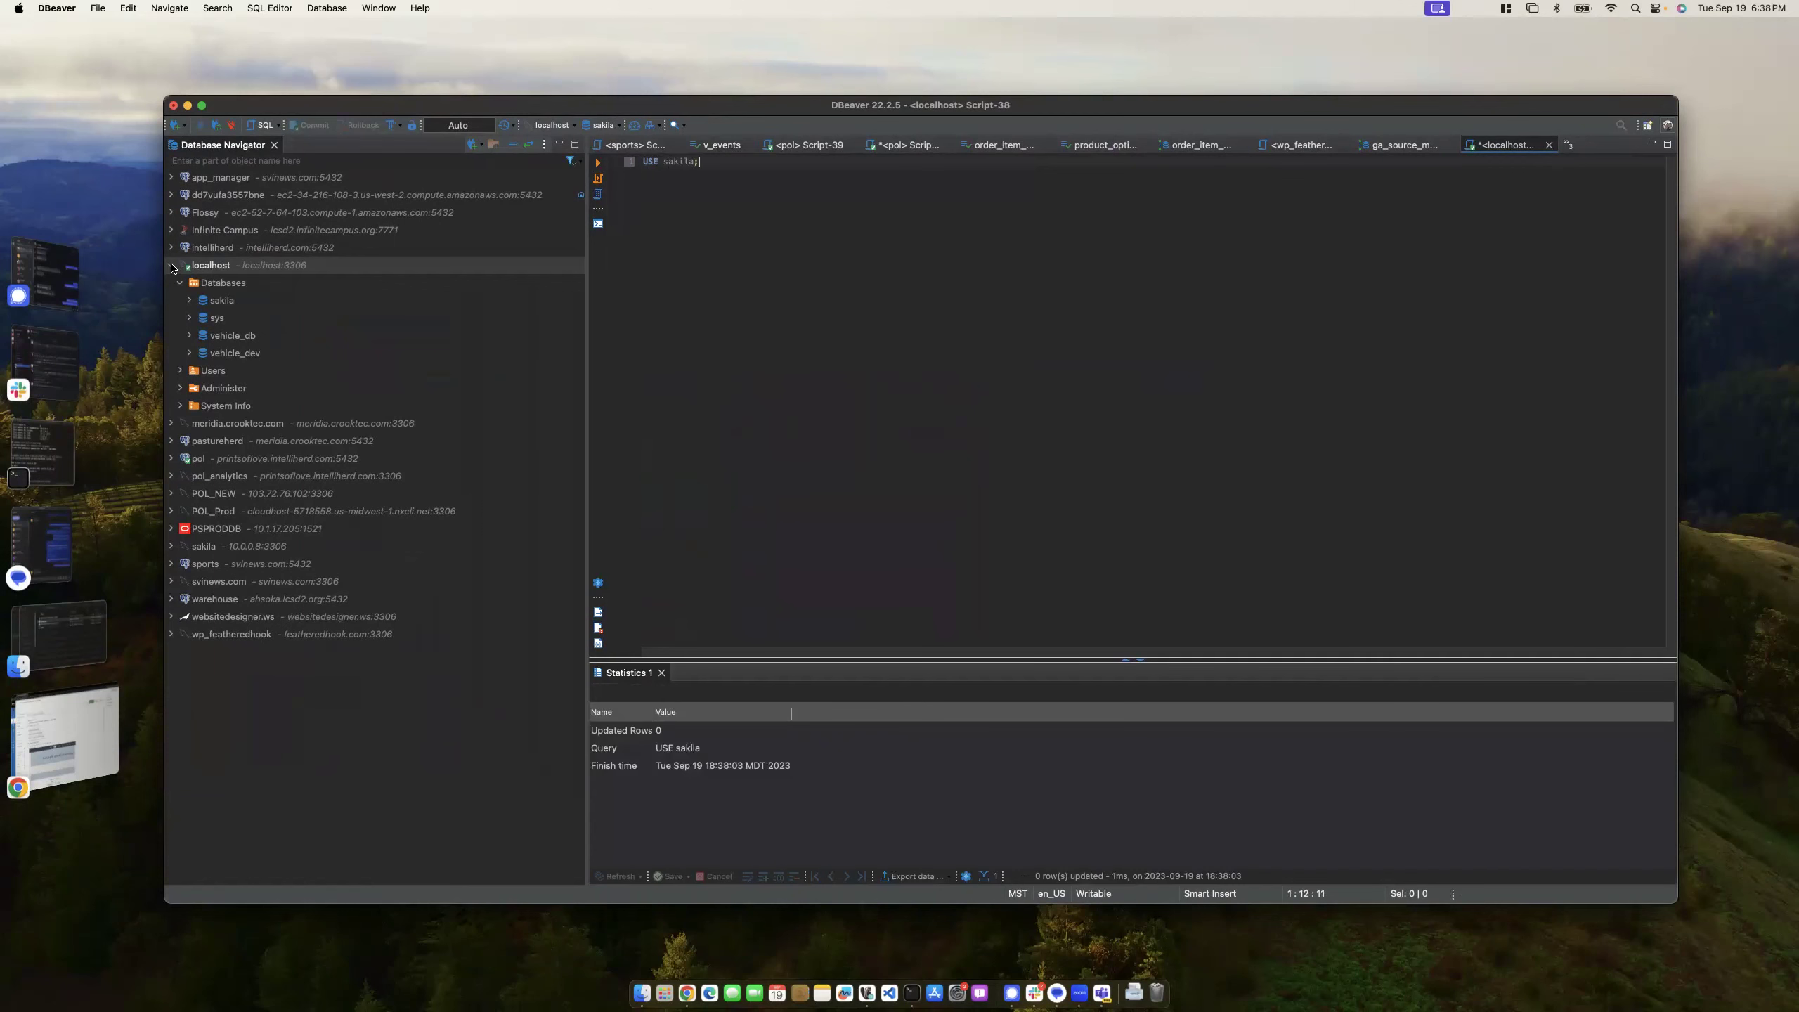
# - Collapse localhost and close the Database Navigator so the editor gets full width
pyautogui.click(171, 265)
pyautogui.moveTo(581, 298); pyautogui.dragTo(152, 331)
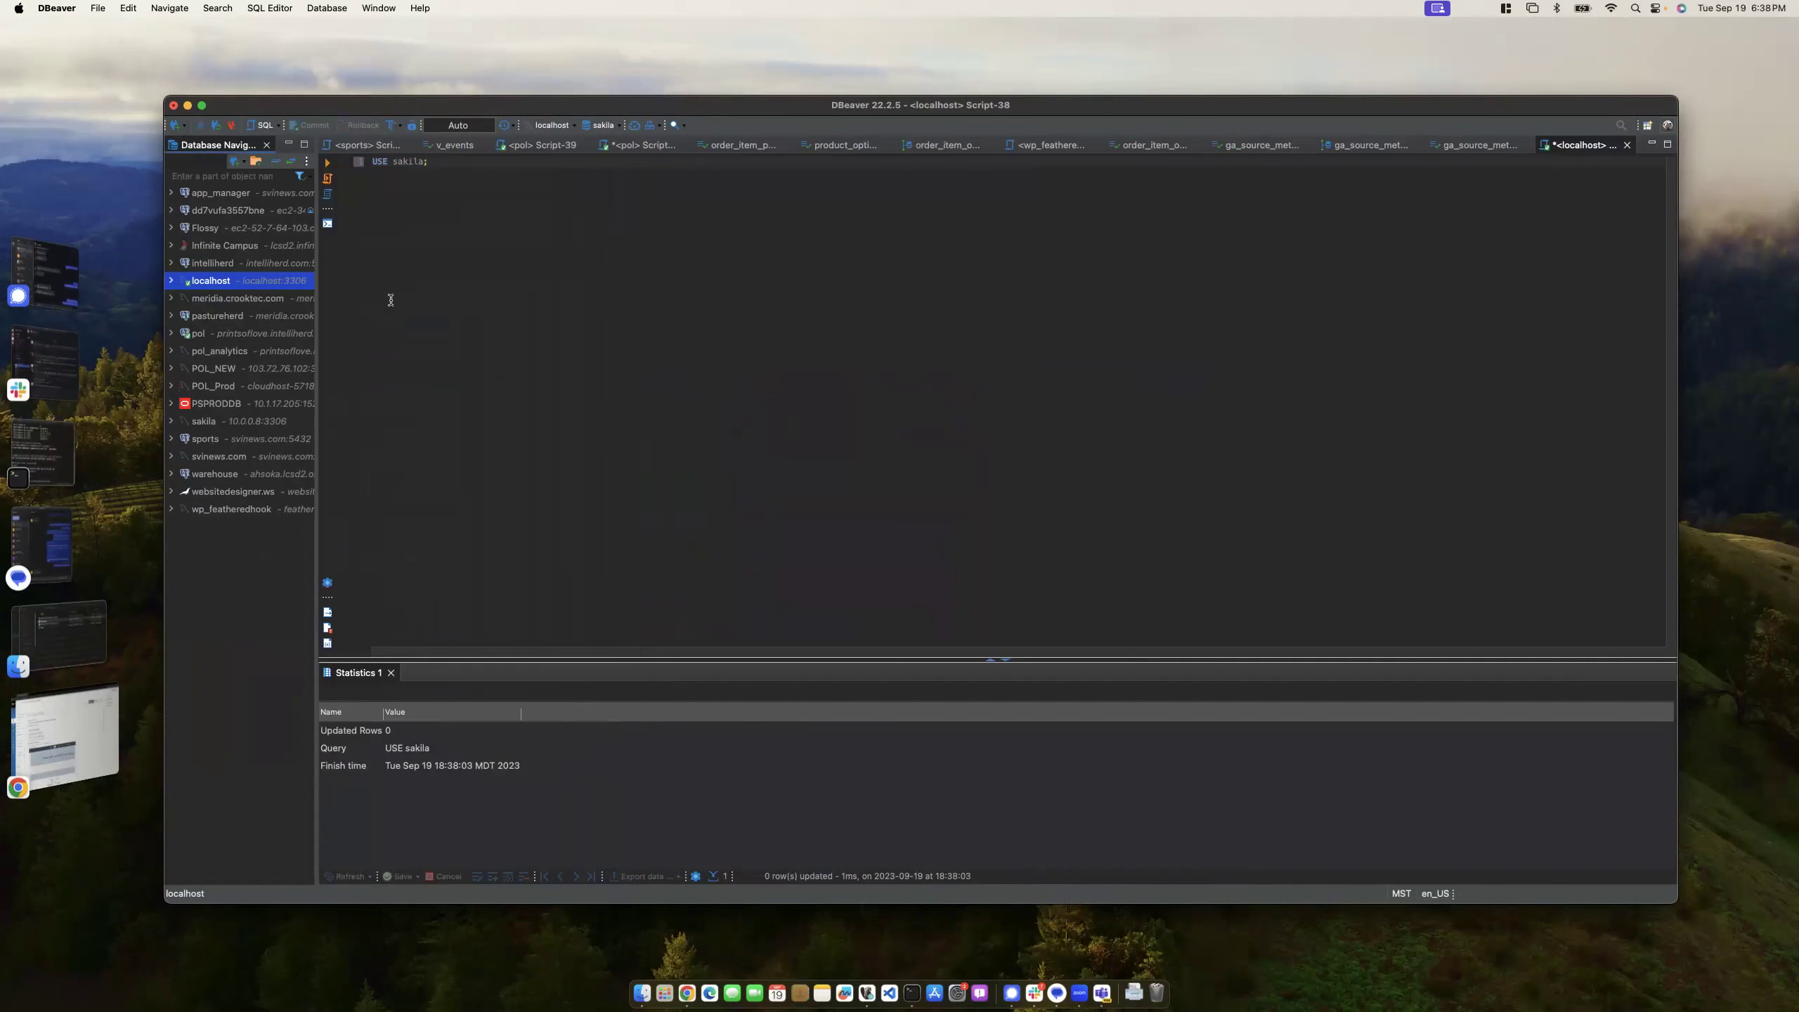
pyautogui.click(467, 179)
pyautogui.press('Return')
pyautogui.press('Return')
pyautogui.press('Return')
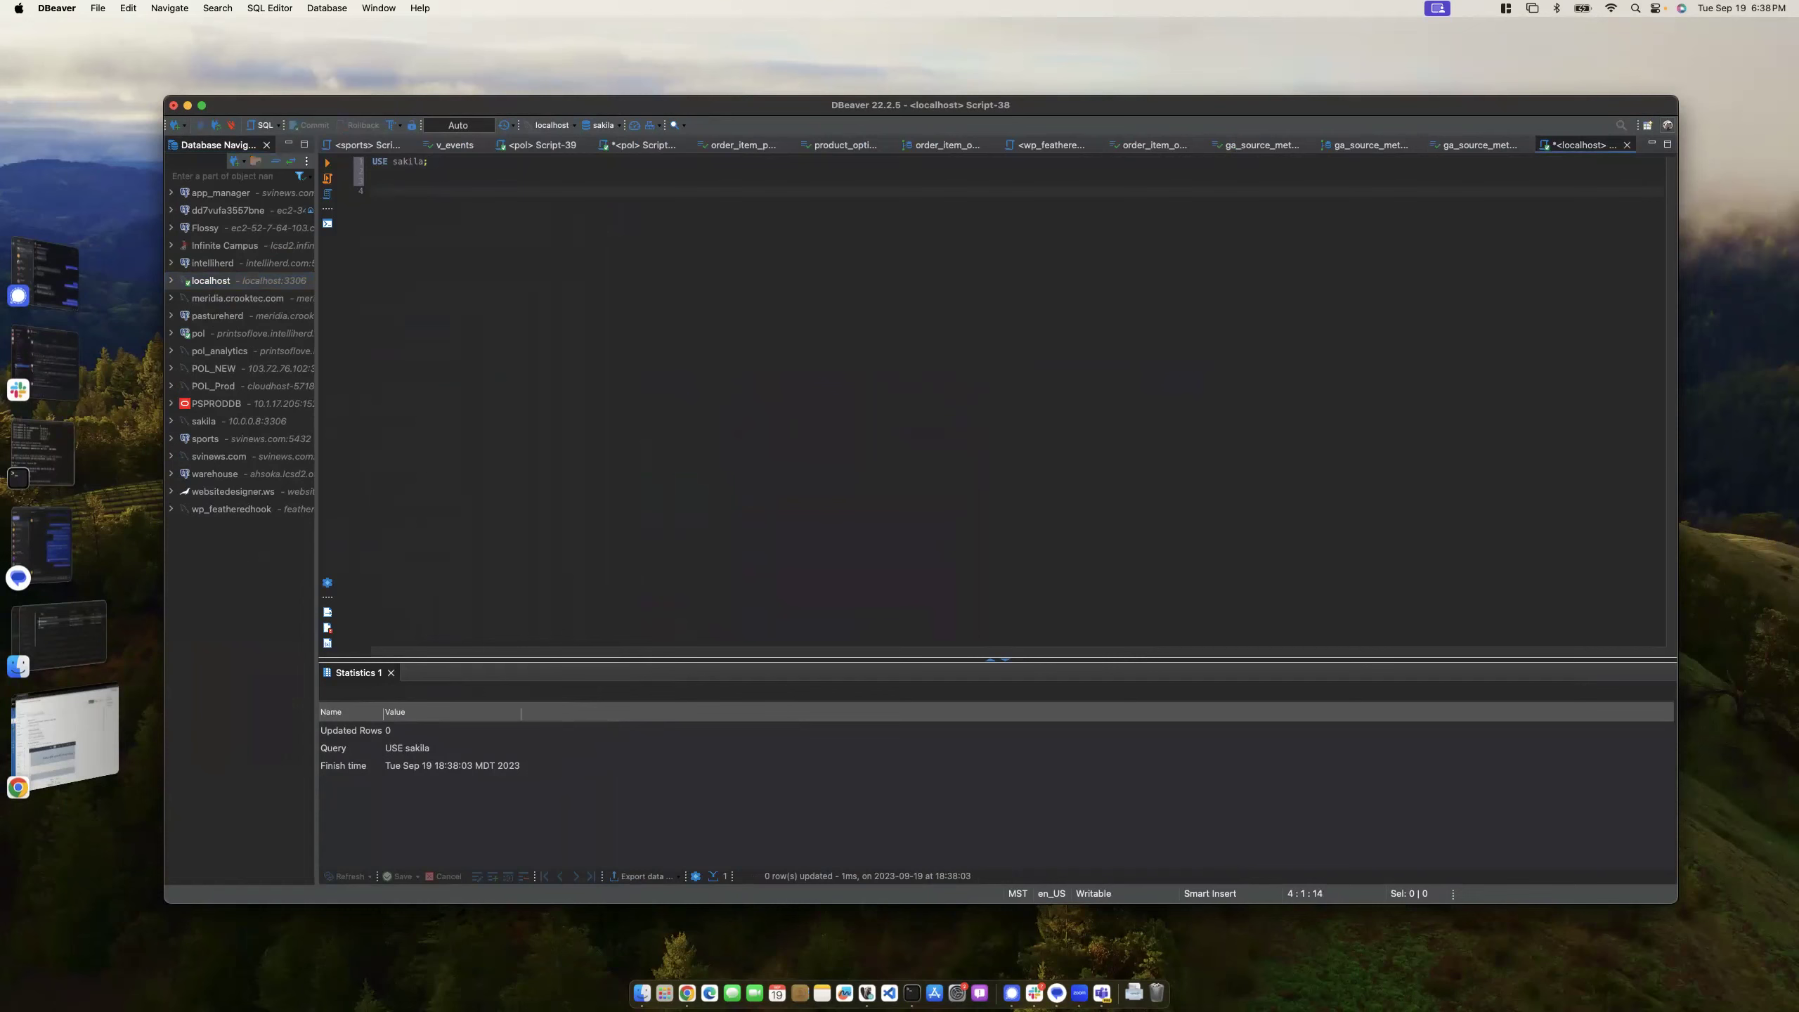
pyautogui.click(267, 144)
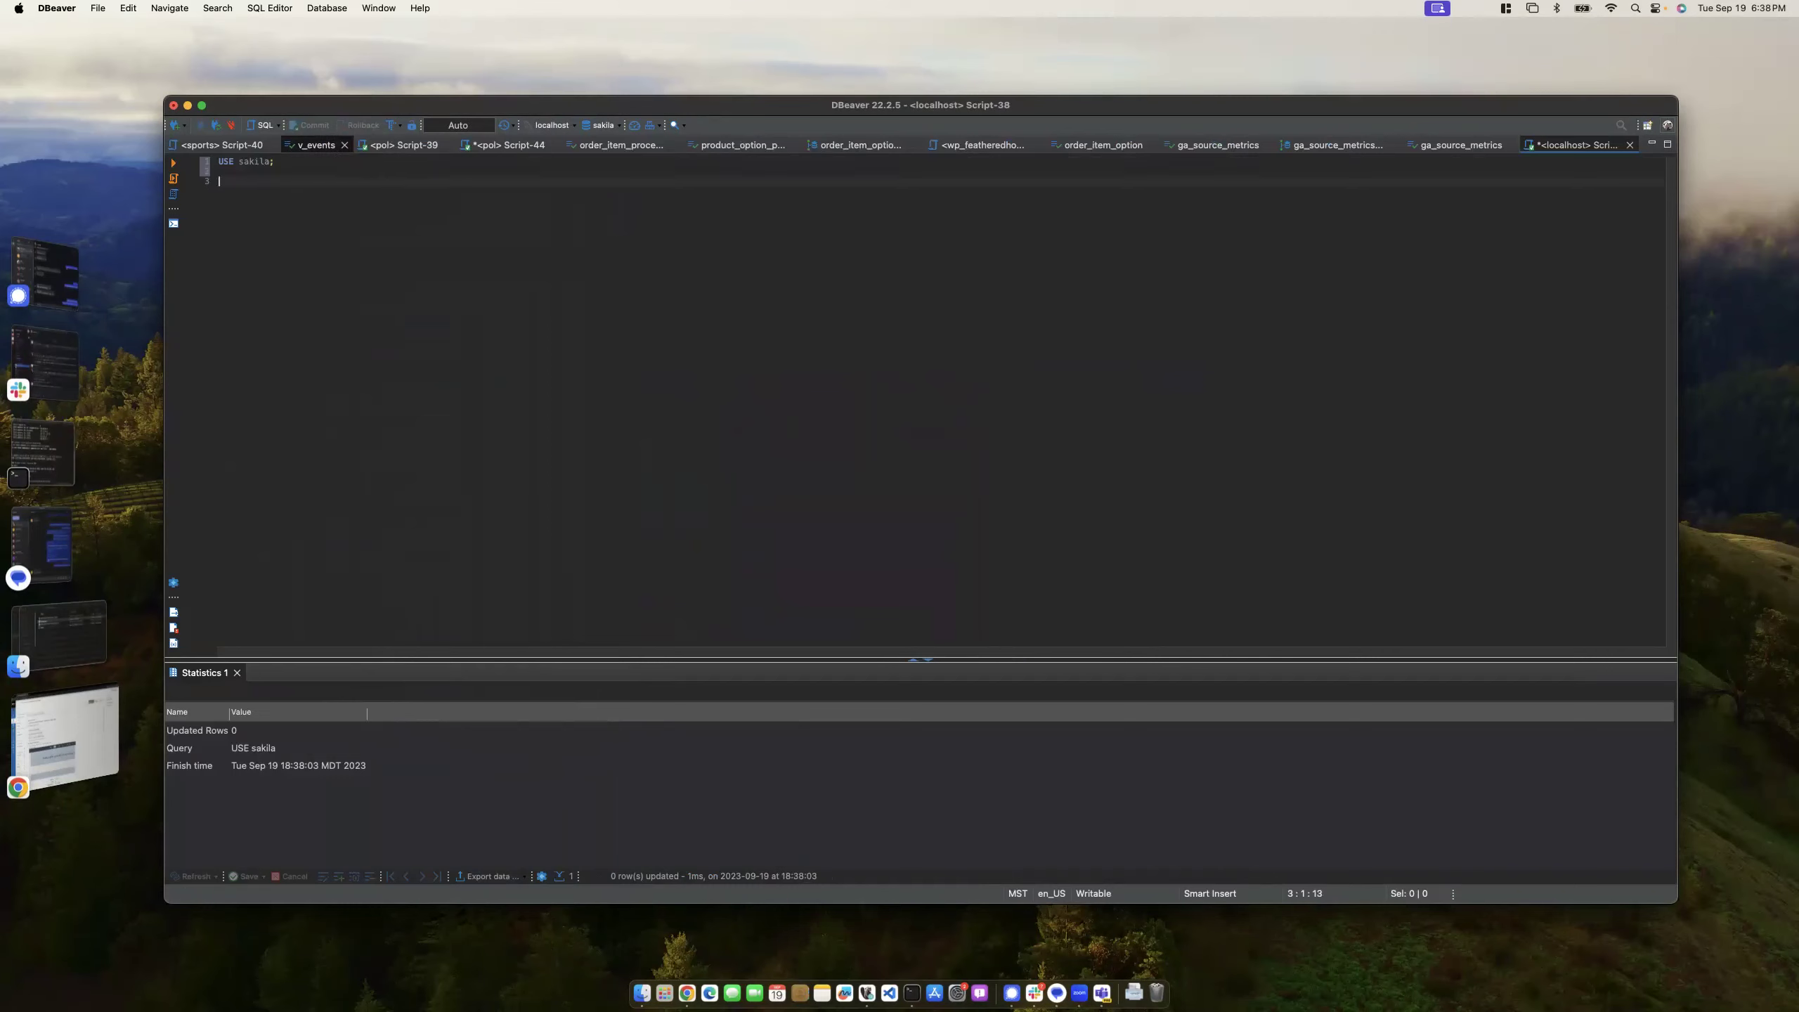
# - Write SELECT * FROM payment WHERE YEAR(payment_date) = 2005; and run it for 200 rows
pyautogui.write('SELECT')
pyautogui.press('Return')
pyautogui.write('*')
pyautogui.press('Return')
pyautogui.write('FROM ')
pyautogui.write('paymen')
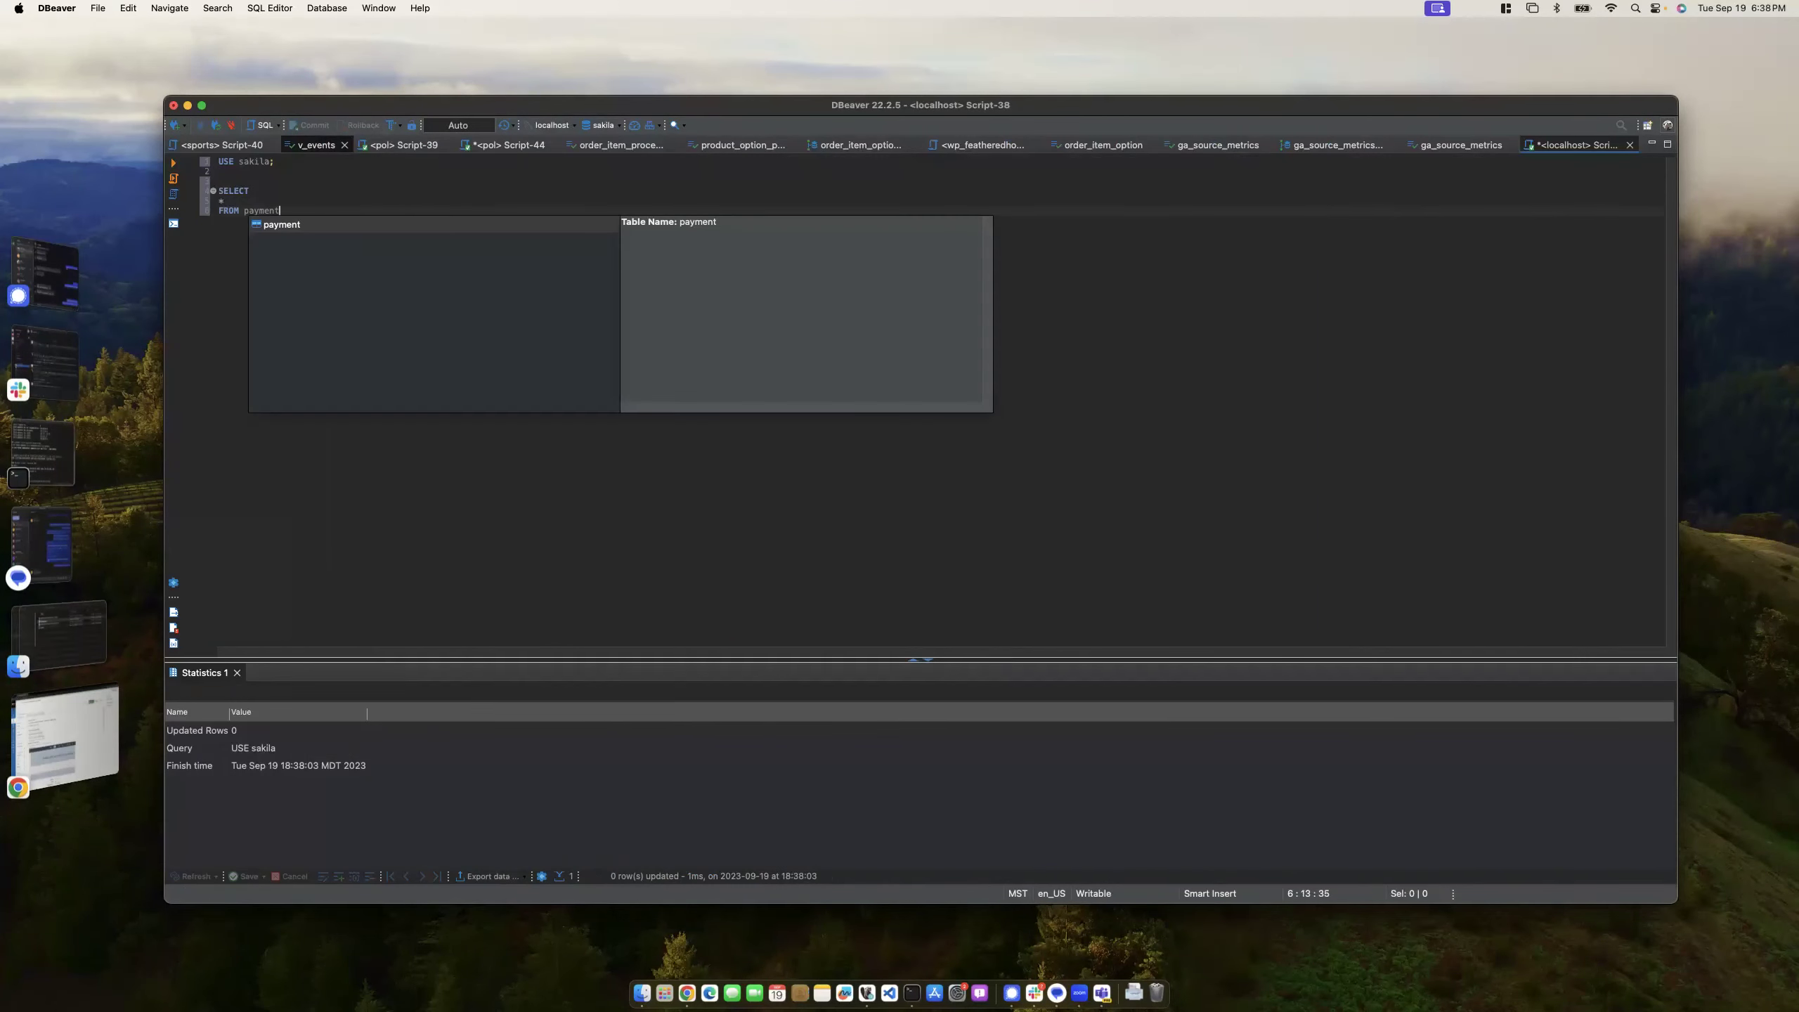
pyautogui.write('t')
pyautogui.press('Return')
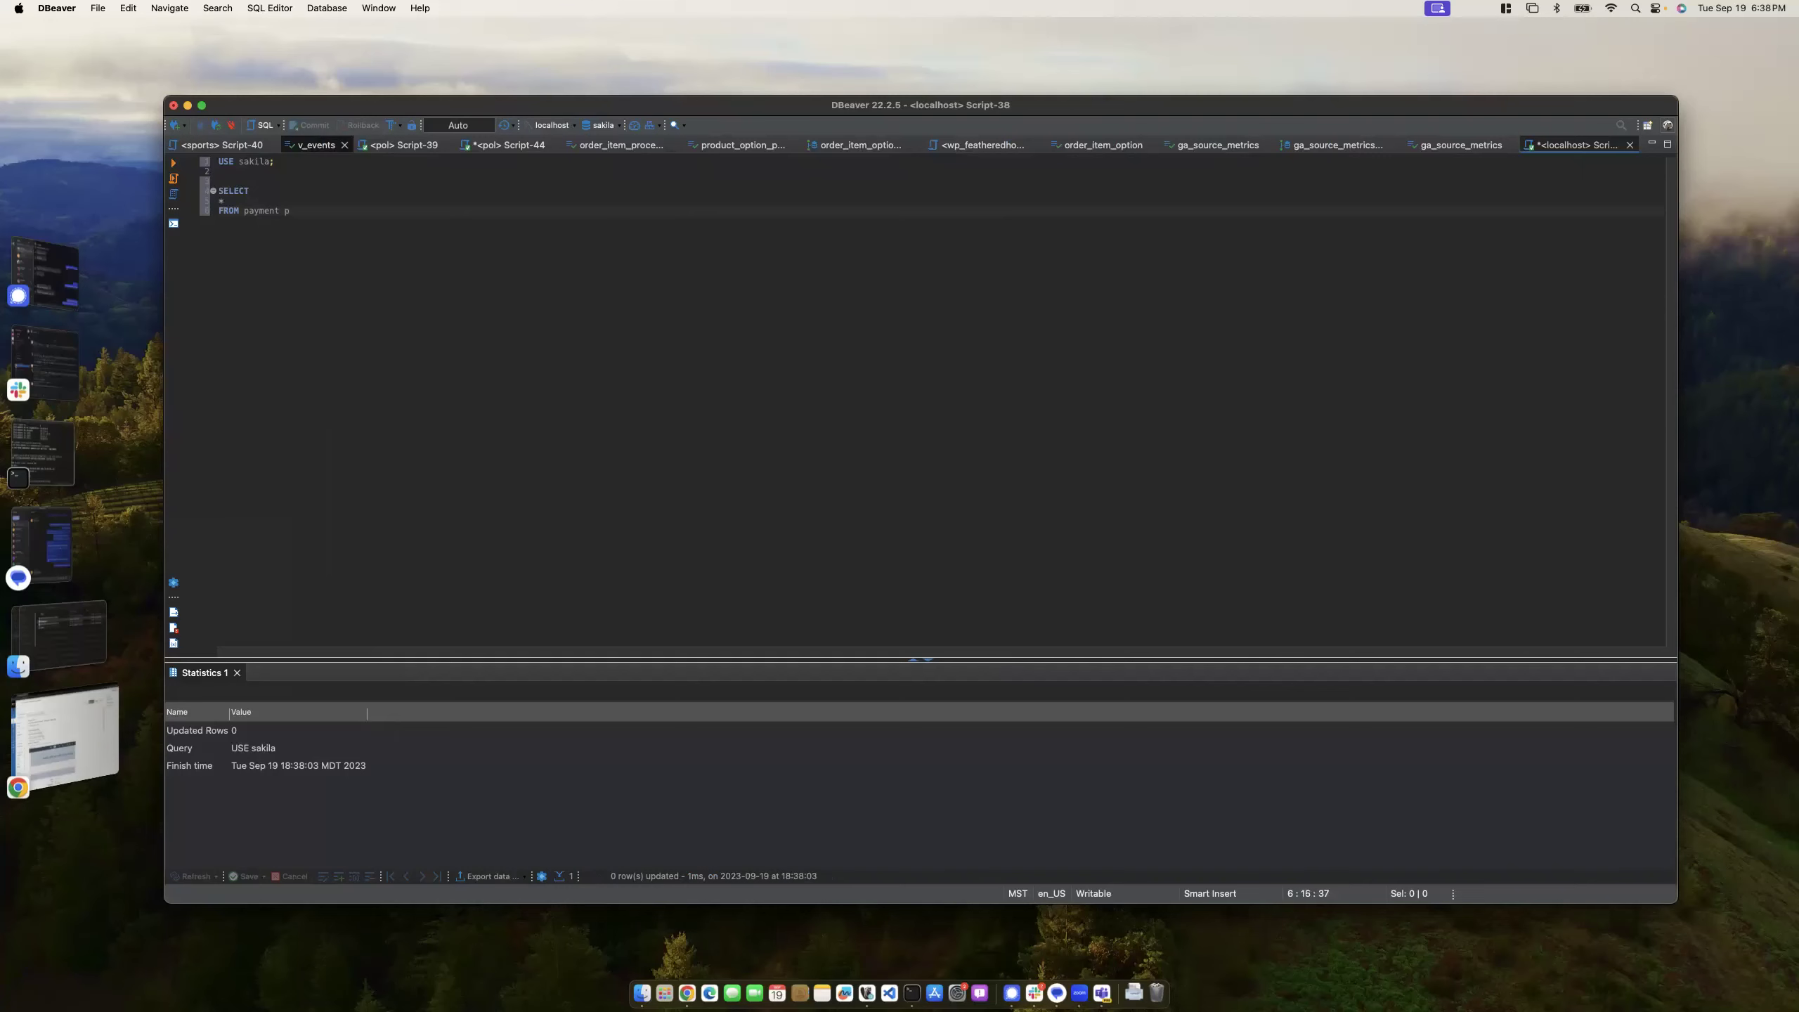
pyautogui.press('Return')
pyautogui.write('WHERE ')
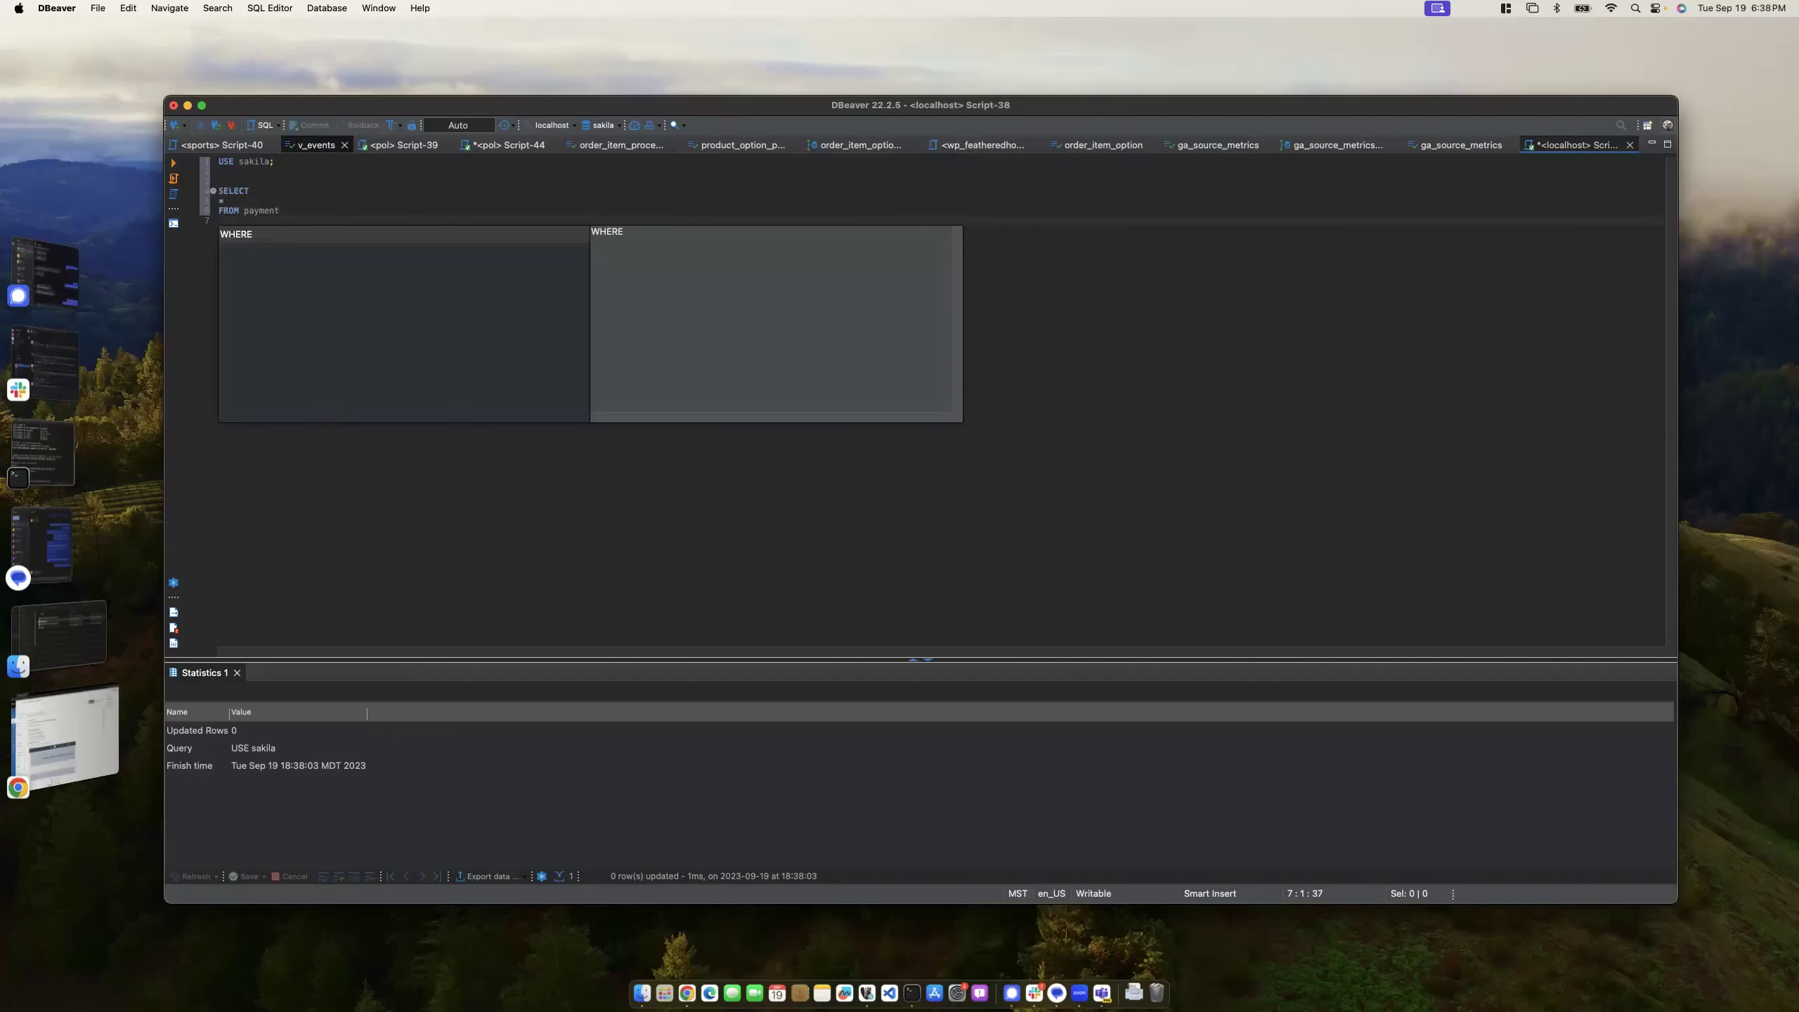
pyautogui.write('YEAR(*')
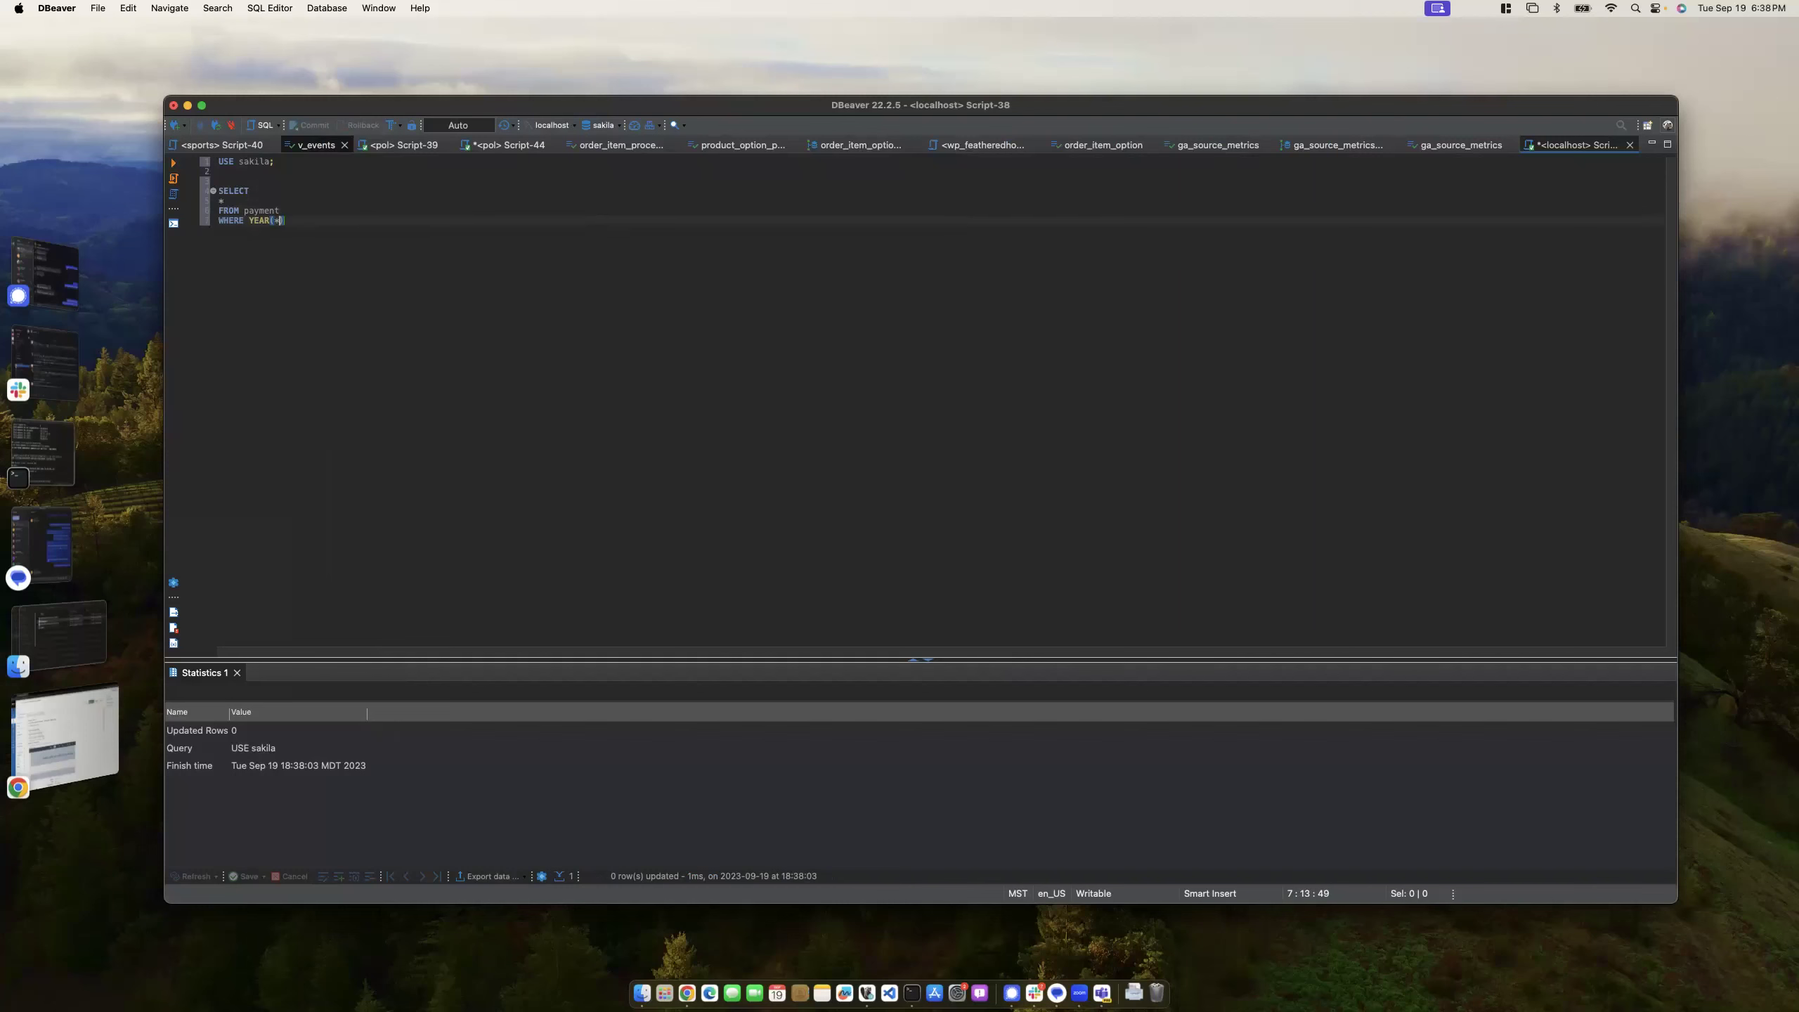
pyautogui.press('BackSpace')
pyautogui.write('payment')
pyautogui.write('_date')
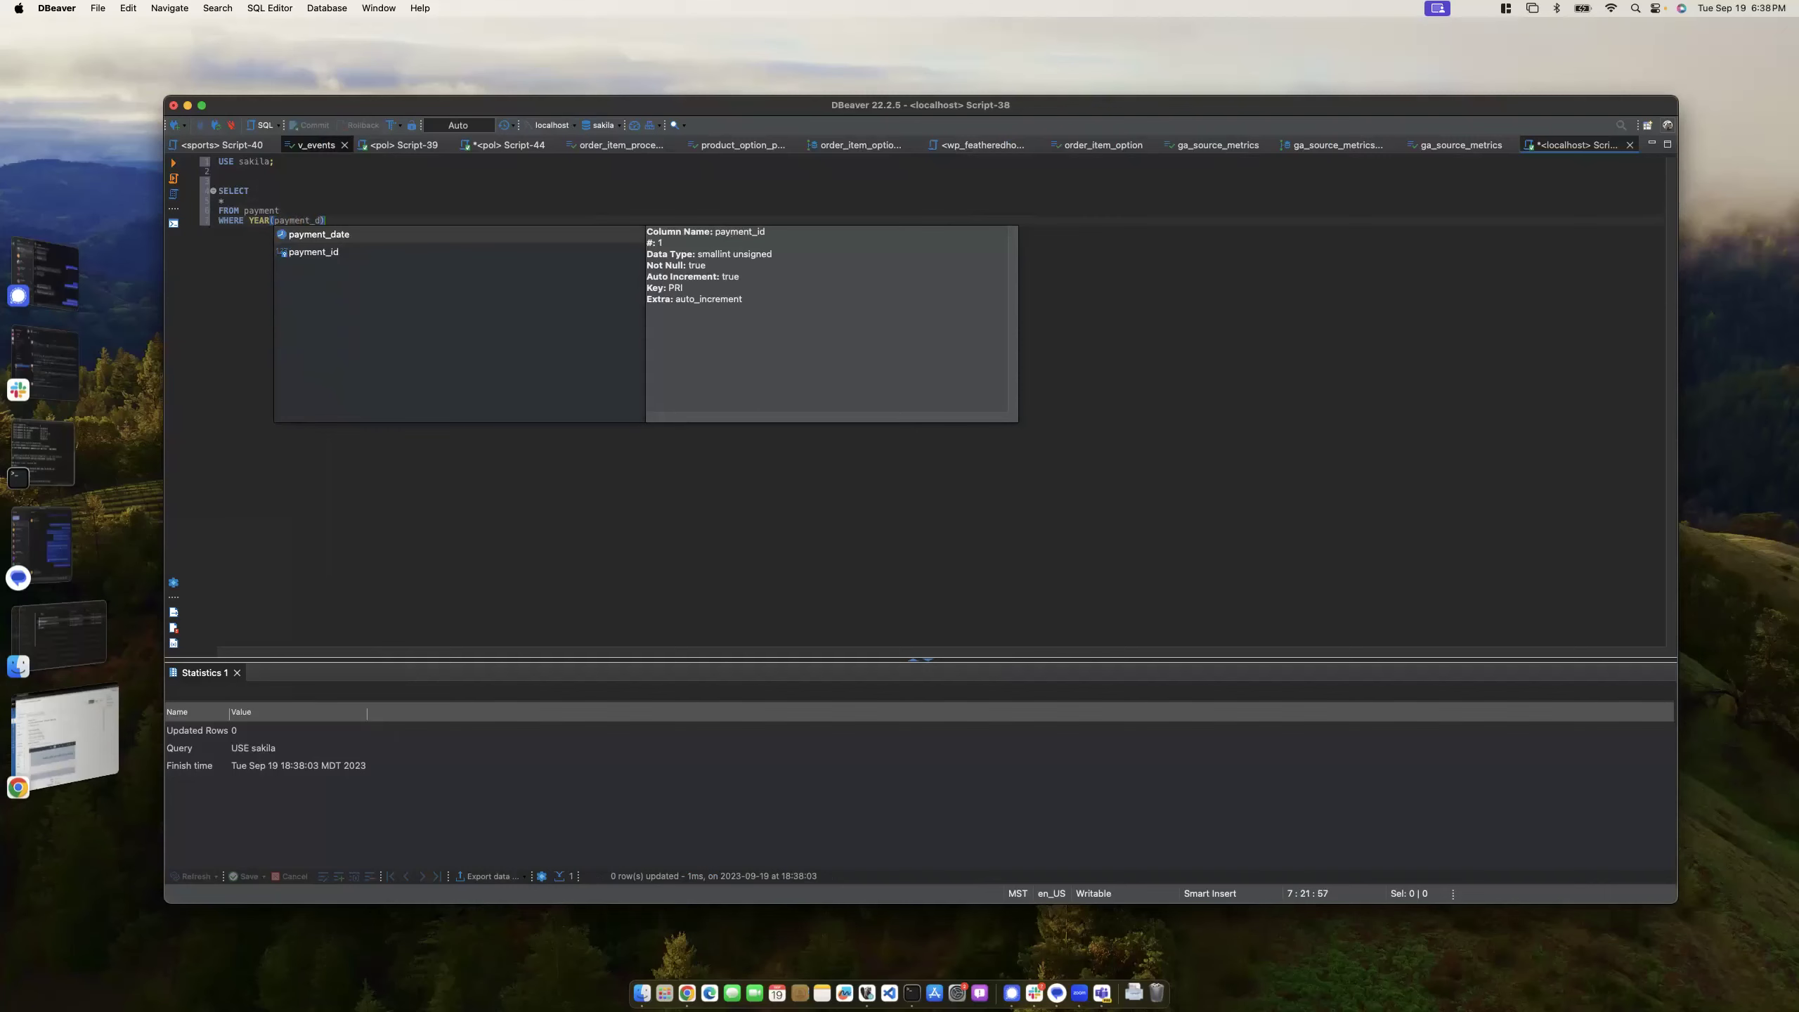
pyautogui.write(') = 2005;')
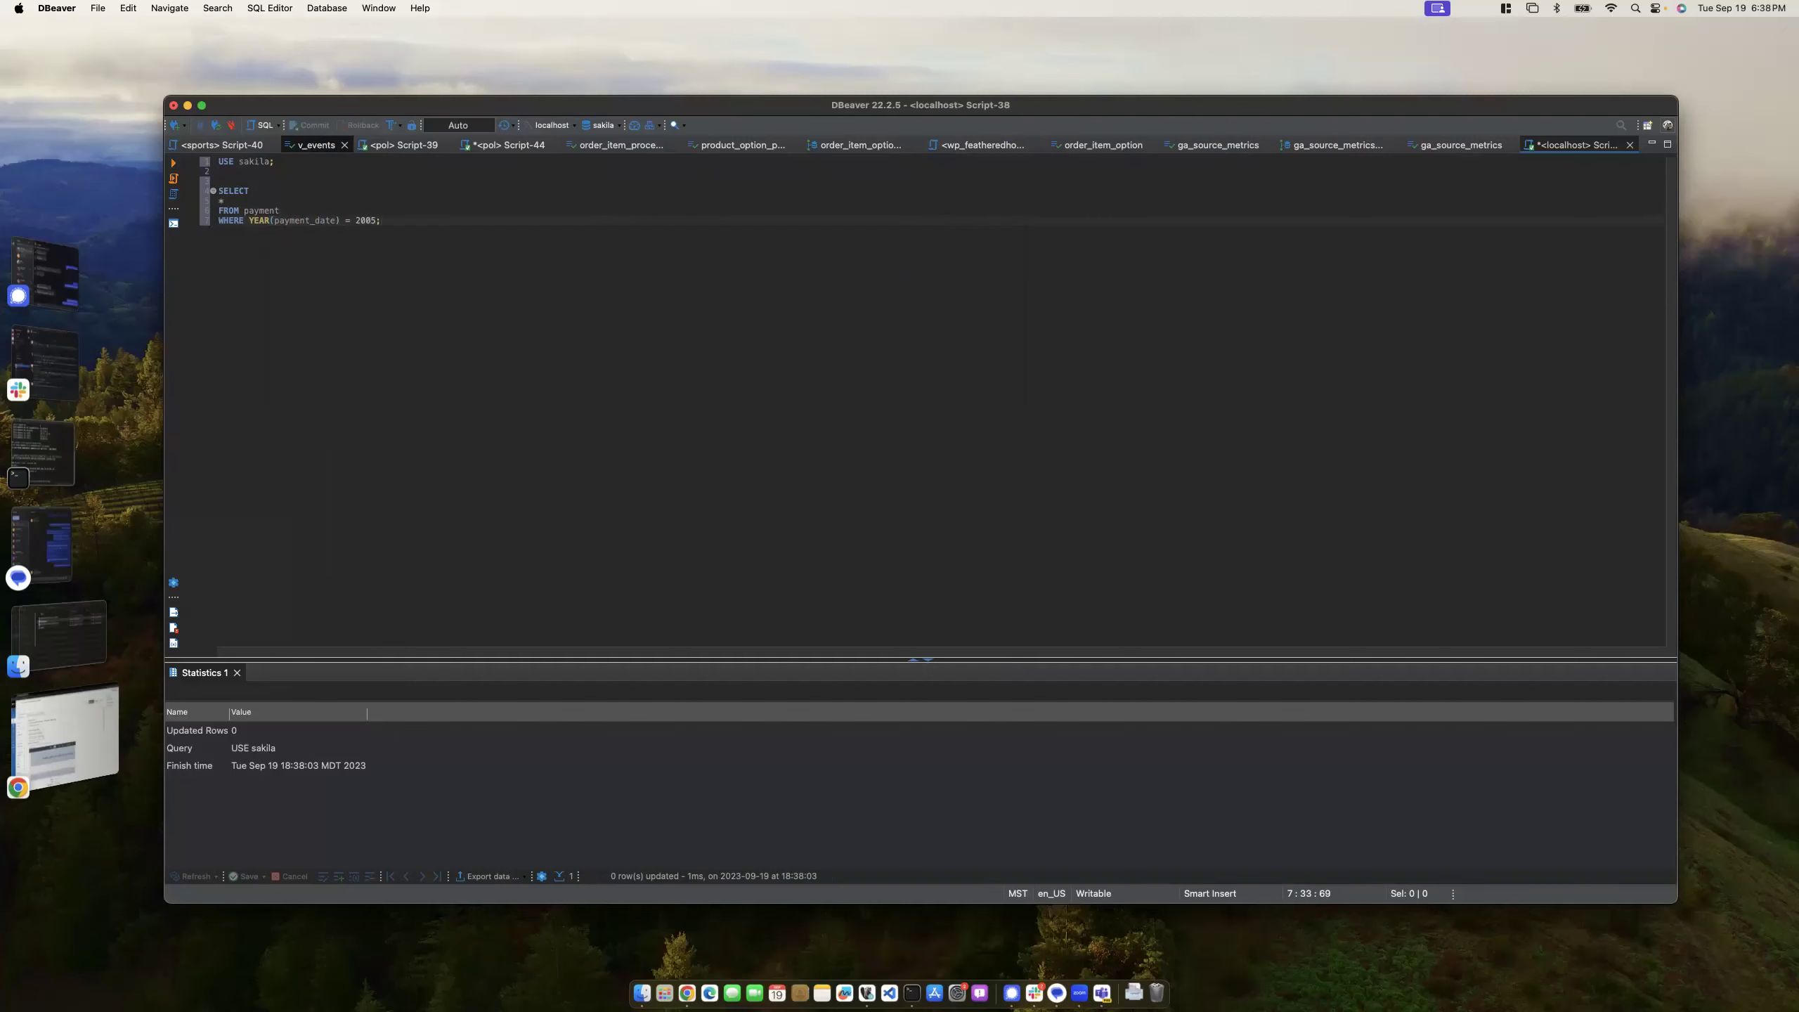
pyautogui.hotkey('ctrl', 'Return')
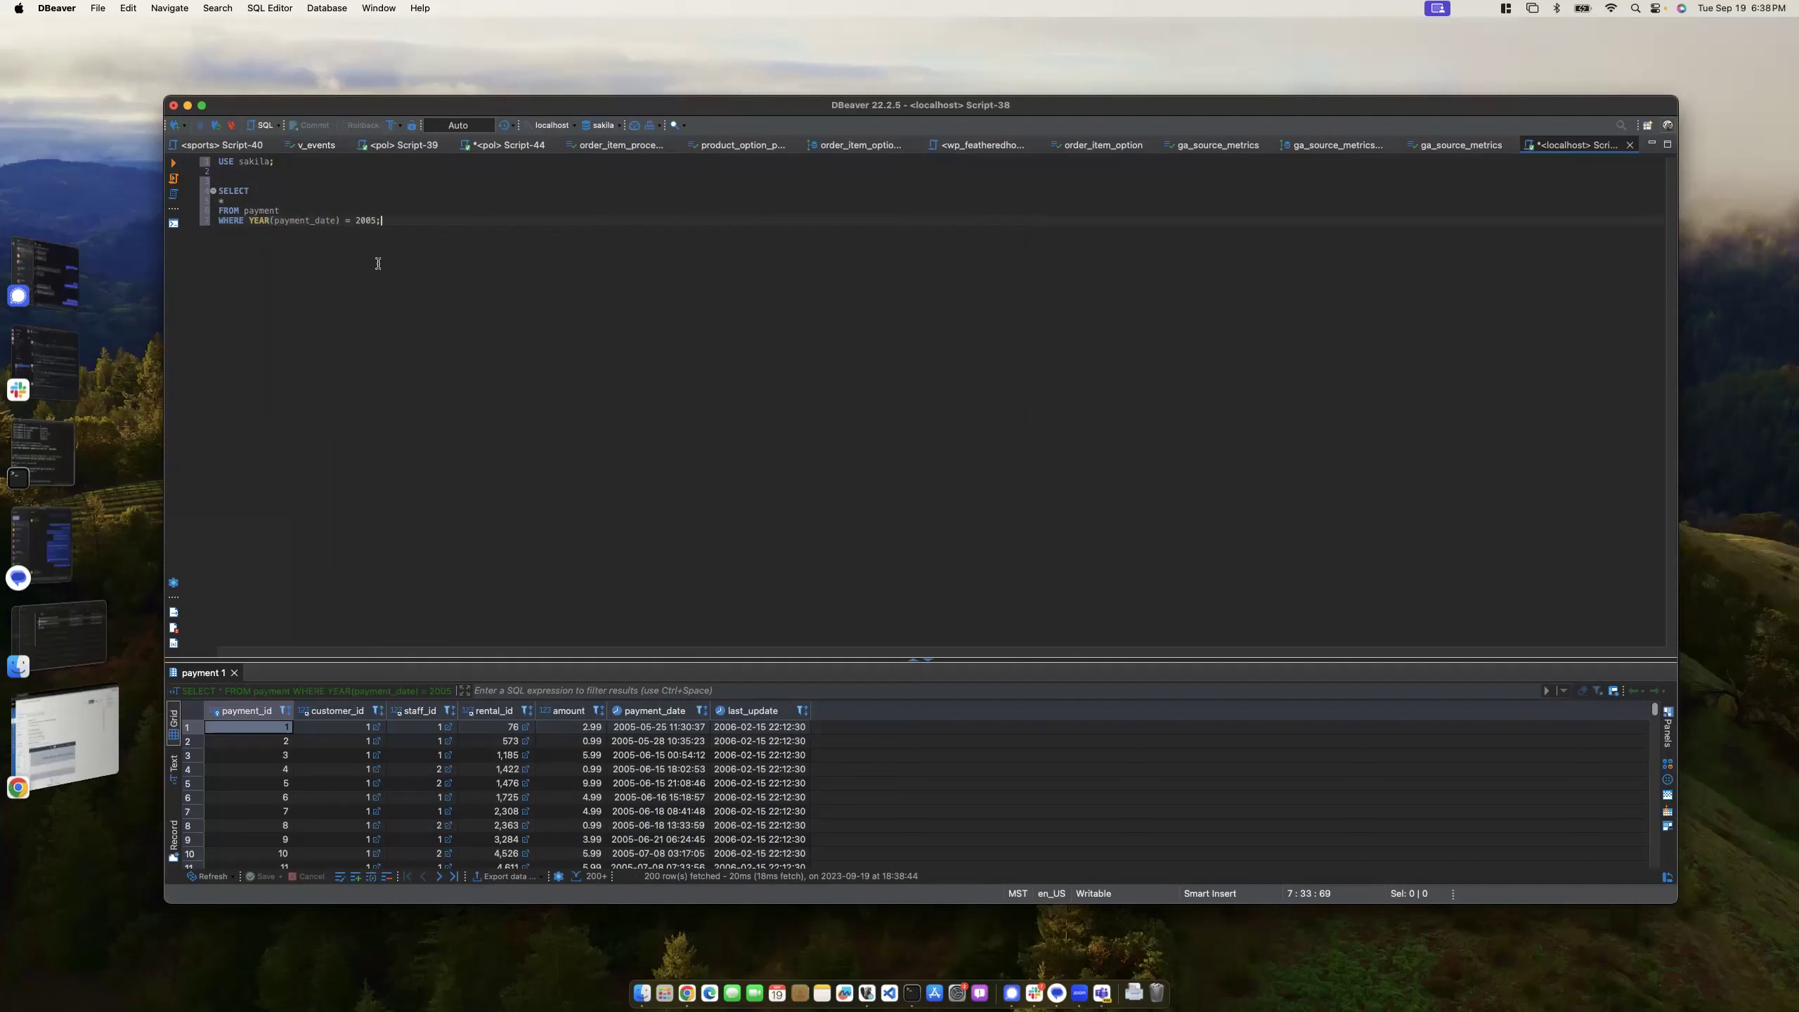
# - Add AND MONTH(payment_date) = 7; as a new line and rerun the payment query
pyautogui.press('BackSpace')
pyautogui.press('Return')
pyautogui.write('AND MONTH')
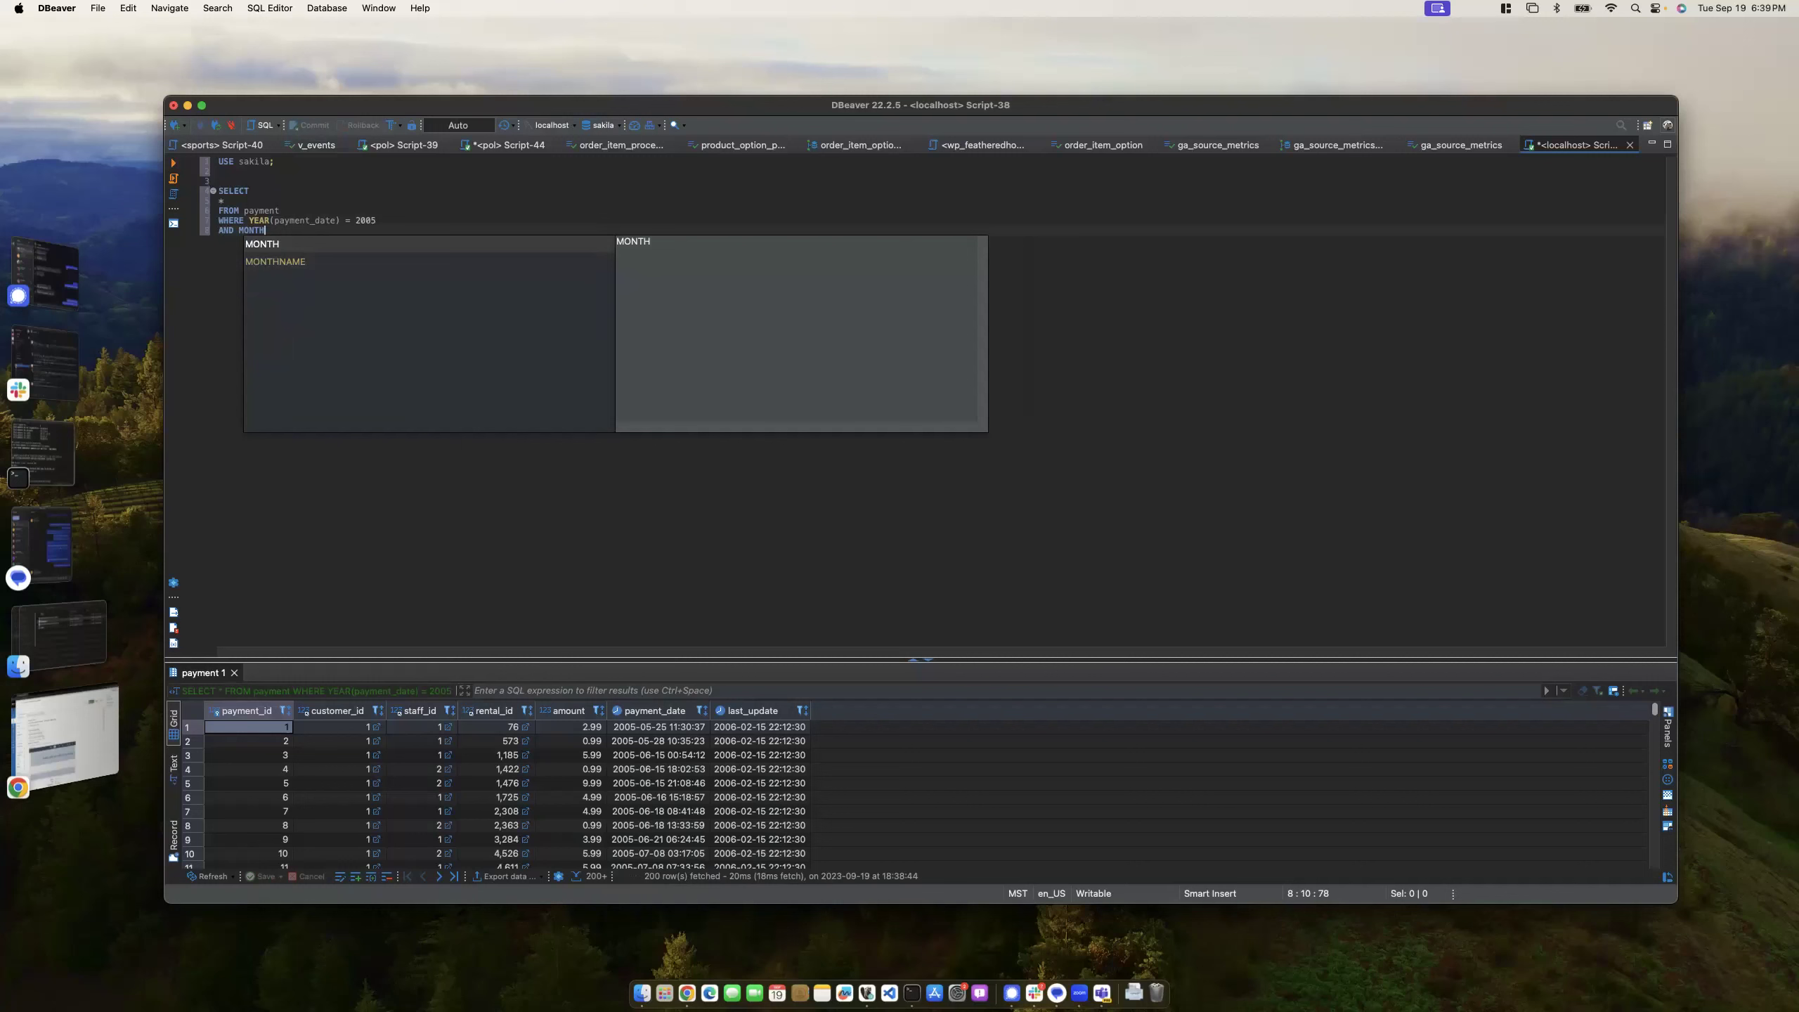
pyautogui.write('(paymen')
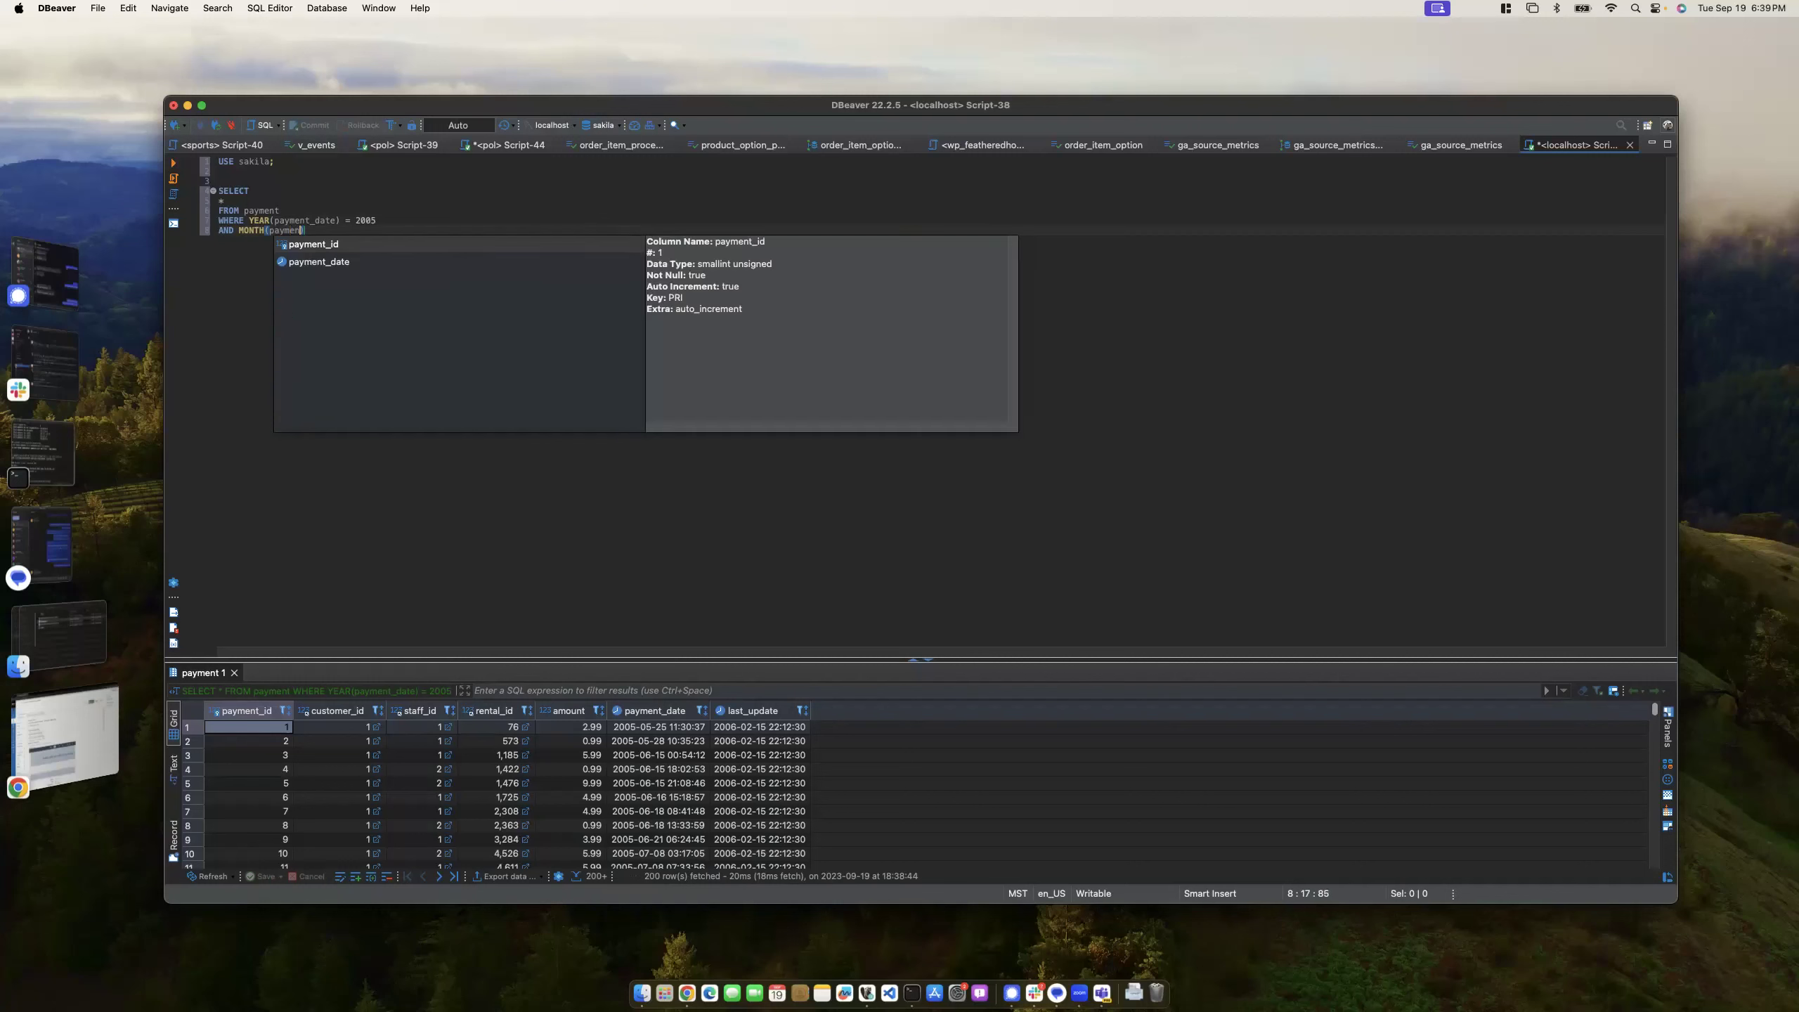
pyautogui.write('t_d')
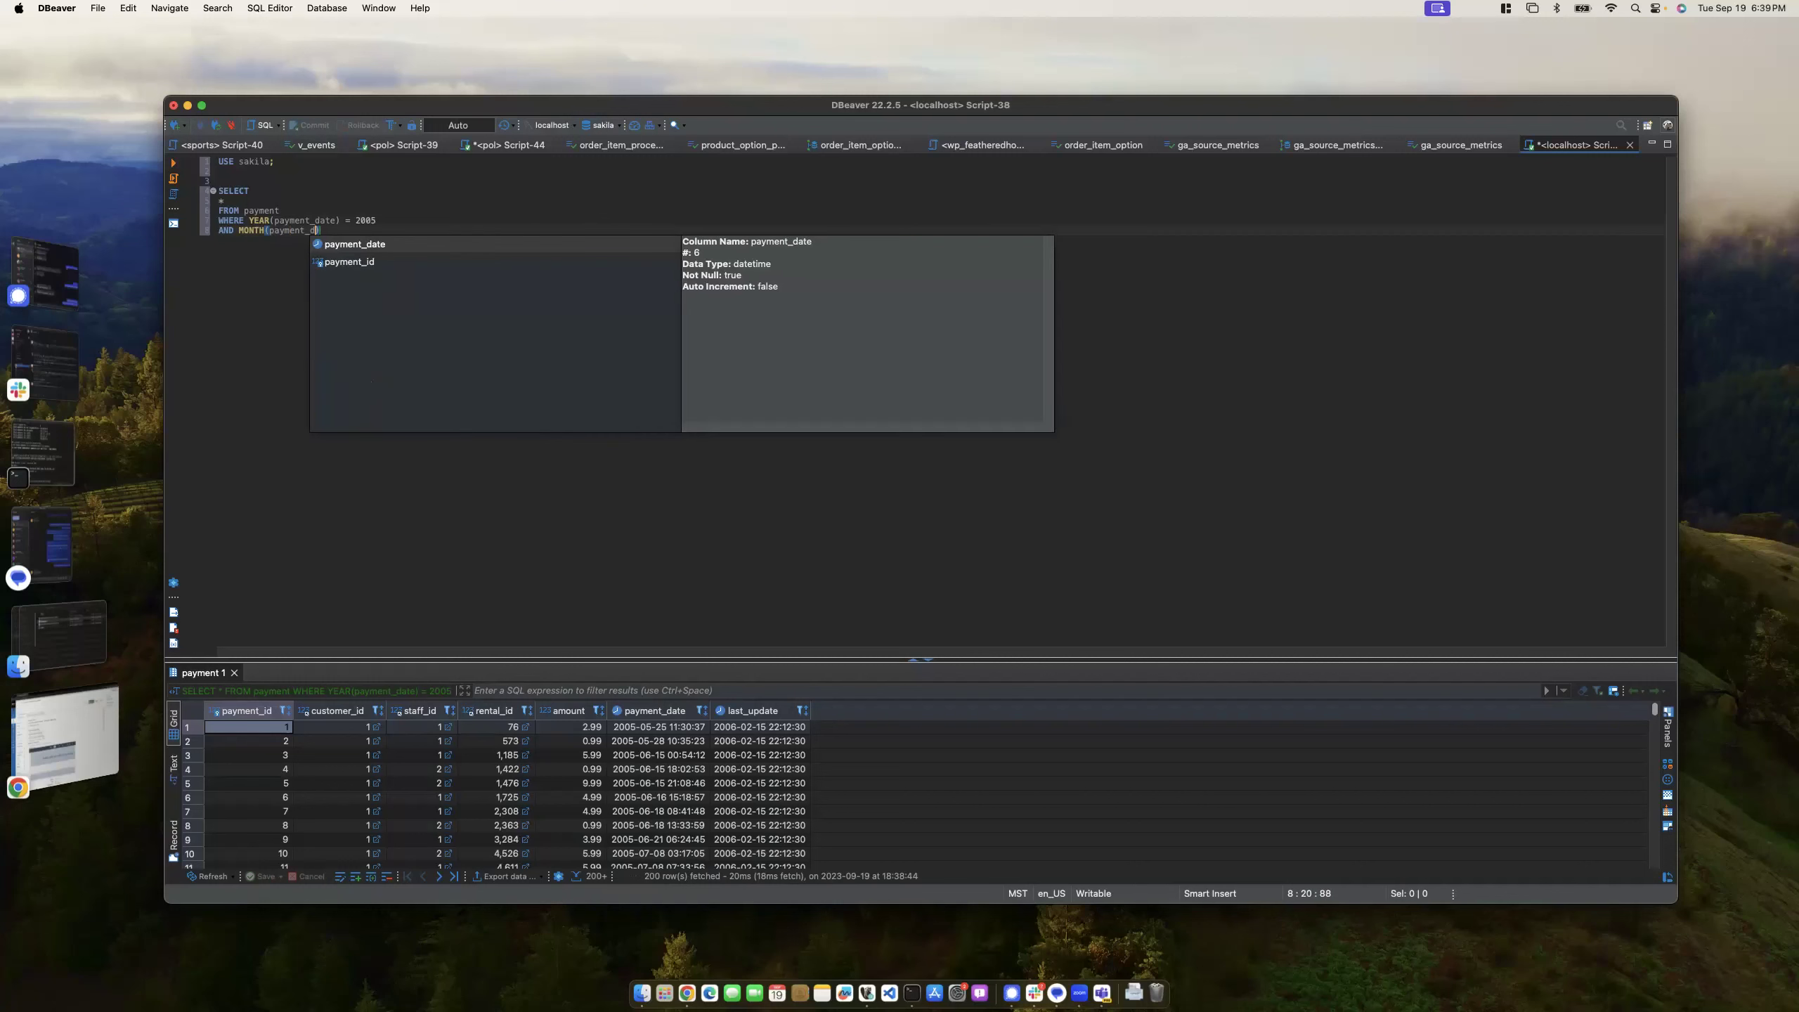
pyautogui.write('ate) = ')
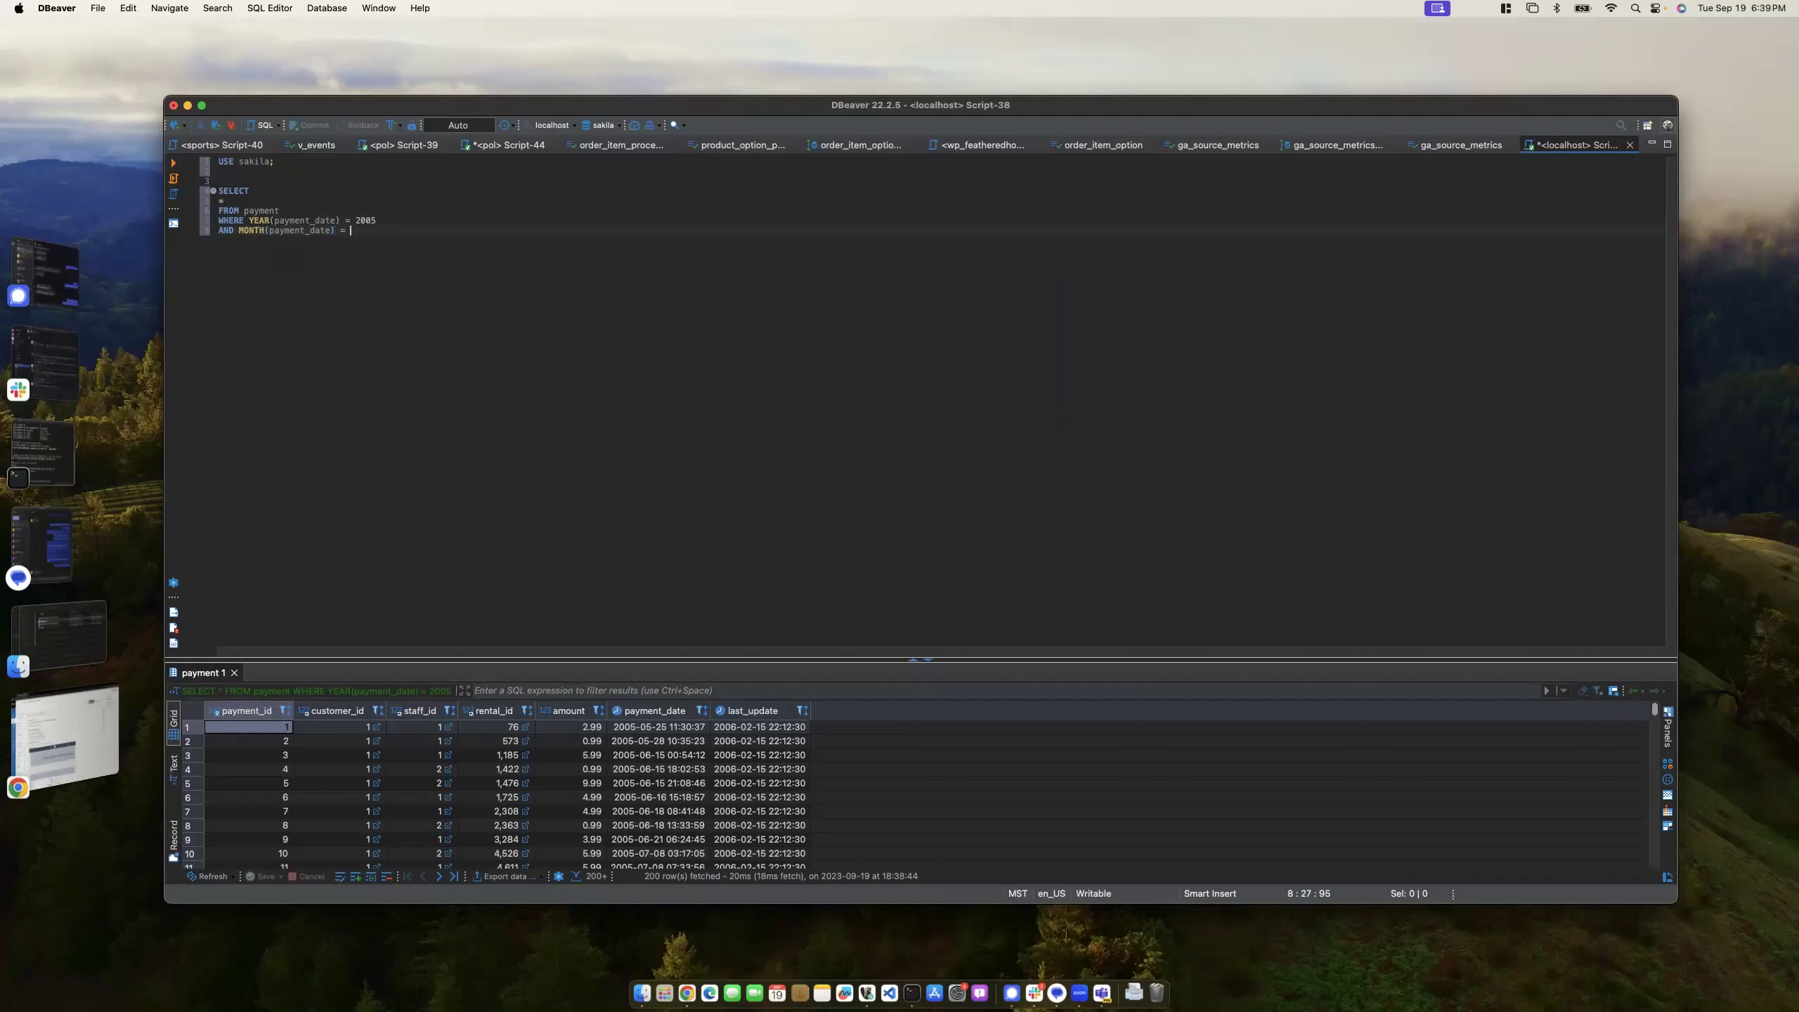
pyautogui.write('7;')
pyautogui.press('super+Return')
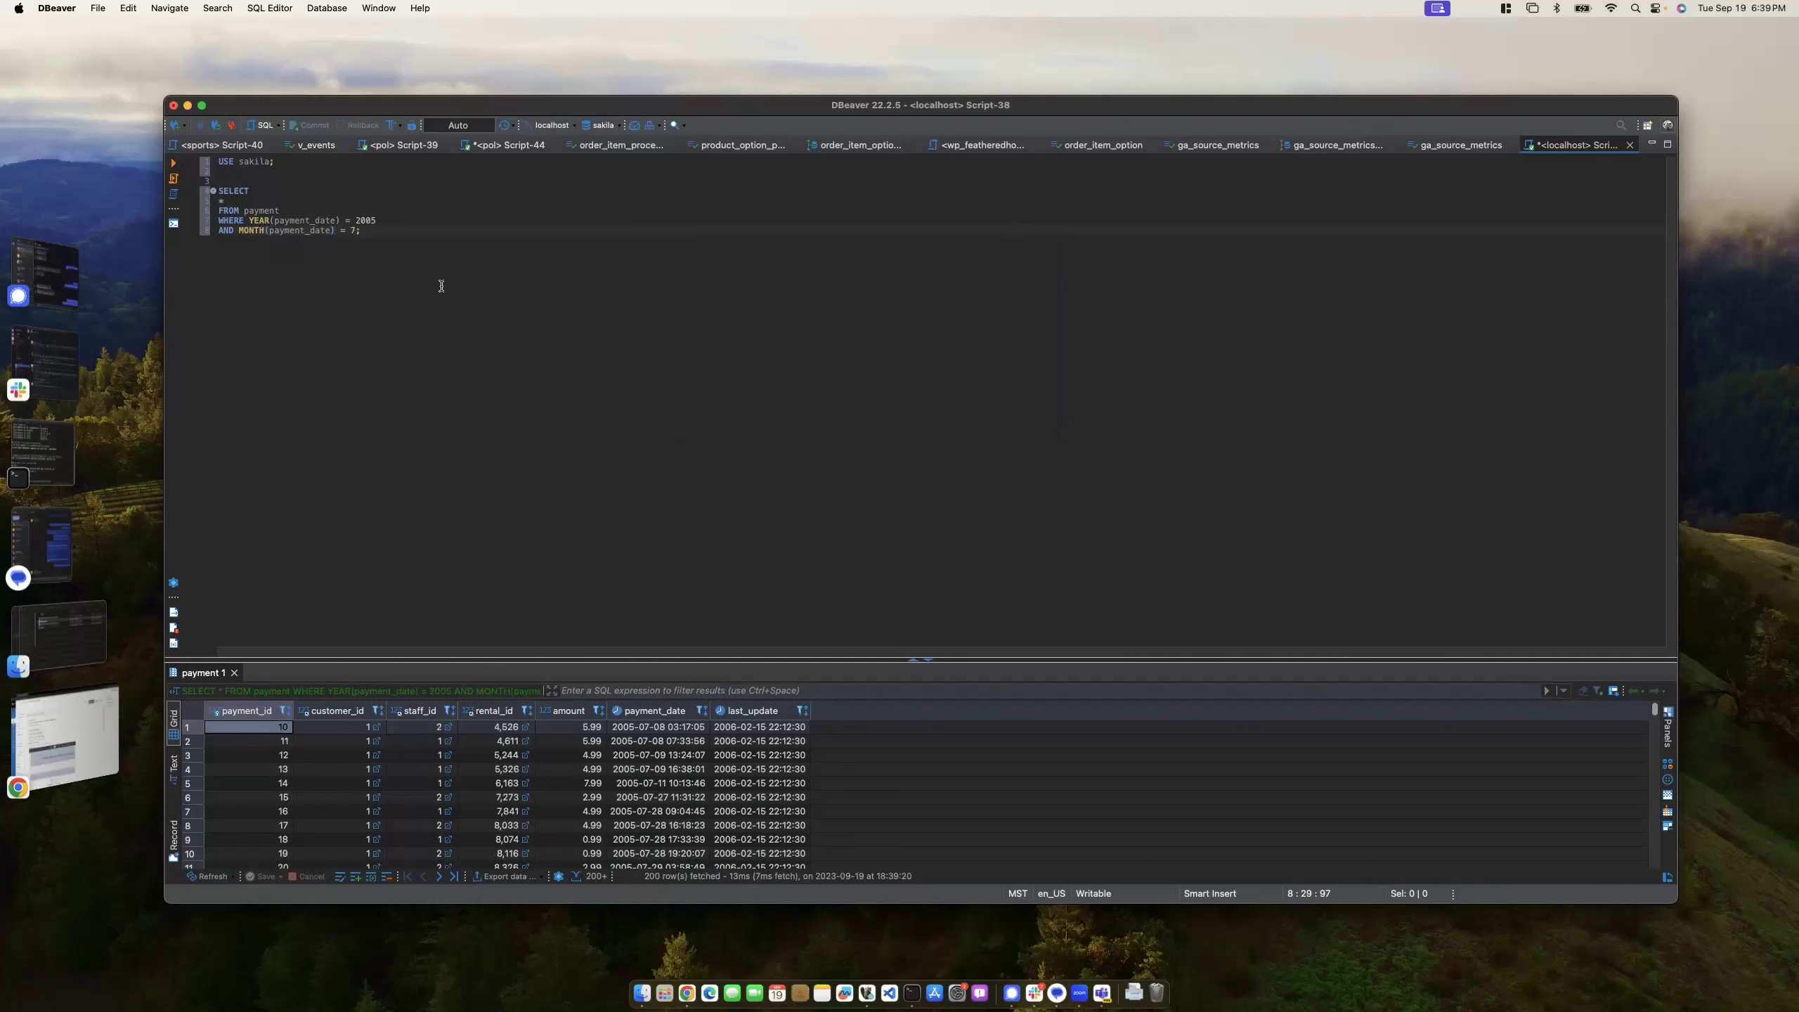
# - Enlarge the results grid and scroll through it until all 1400 July 2005 rows load
pyautogui.moveTo(697, 659); pyautogui.dragTo(703, 428)
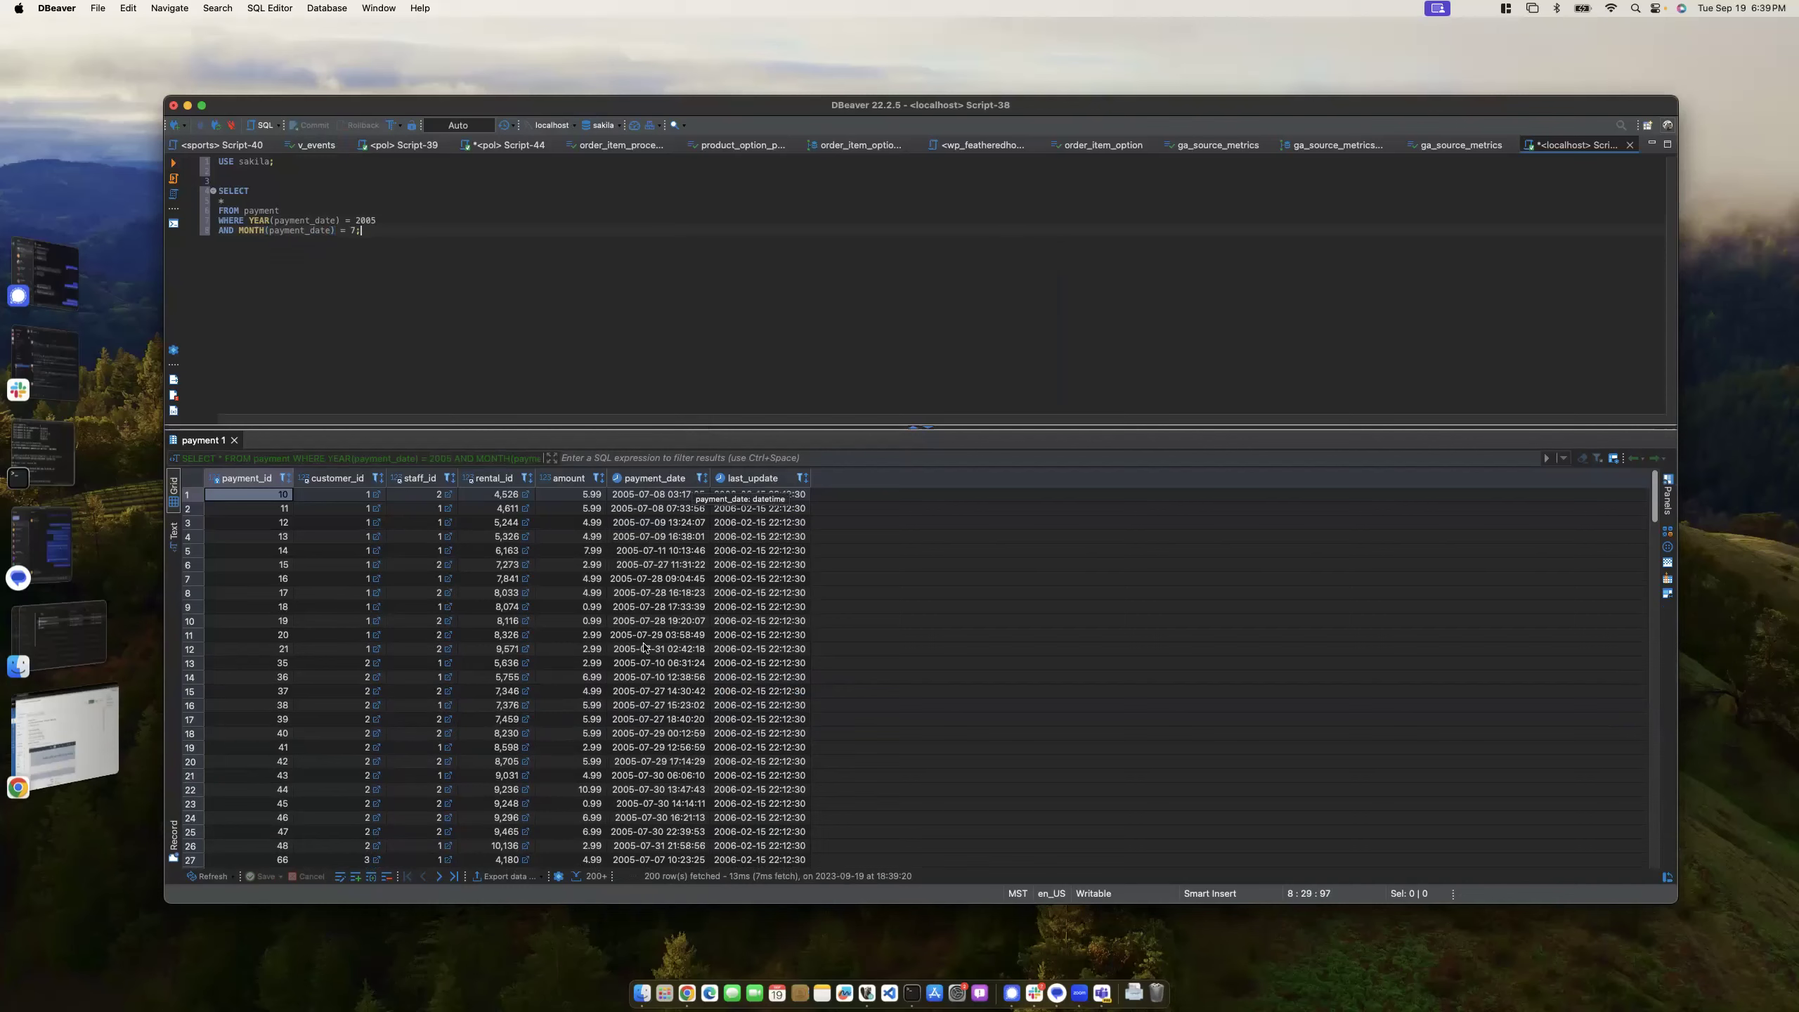
pyautogui.scroll(-10, 645, 648)
pyautogui.scroll(-20, 645, 649)
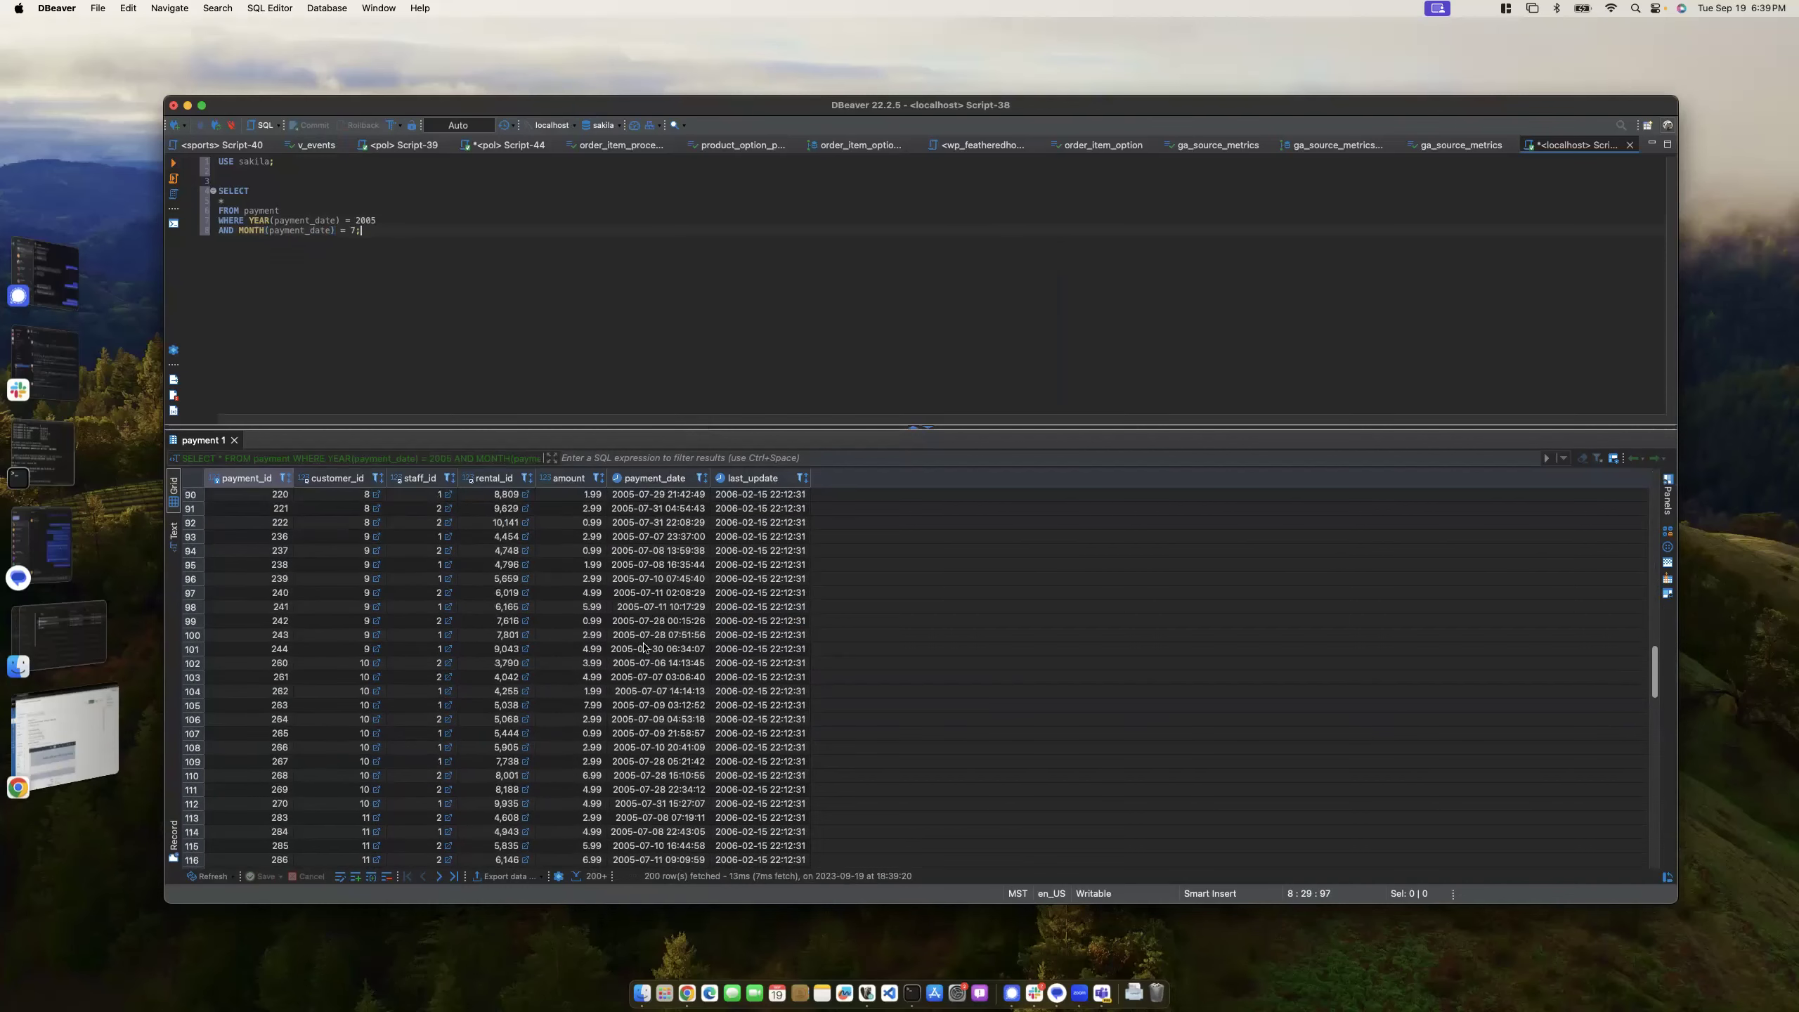
pyautogui.scroll(-20, 644, 649)
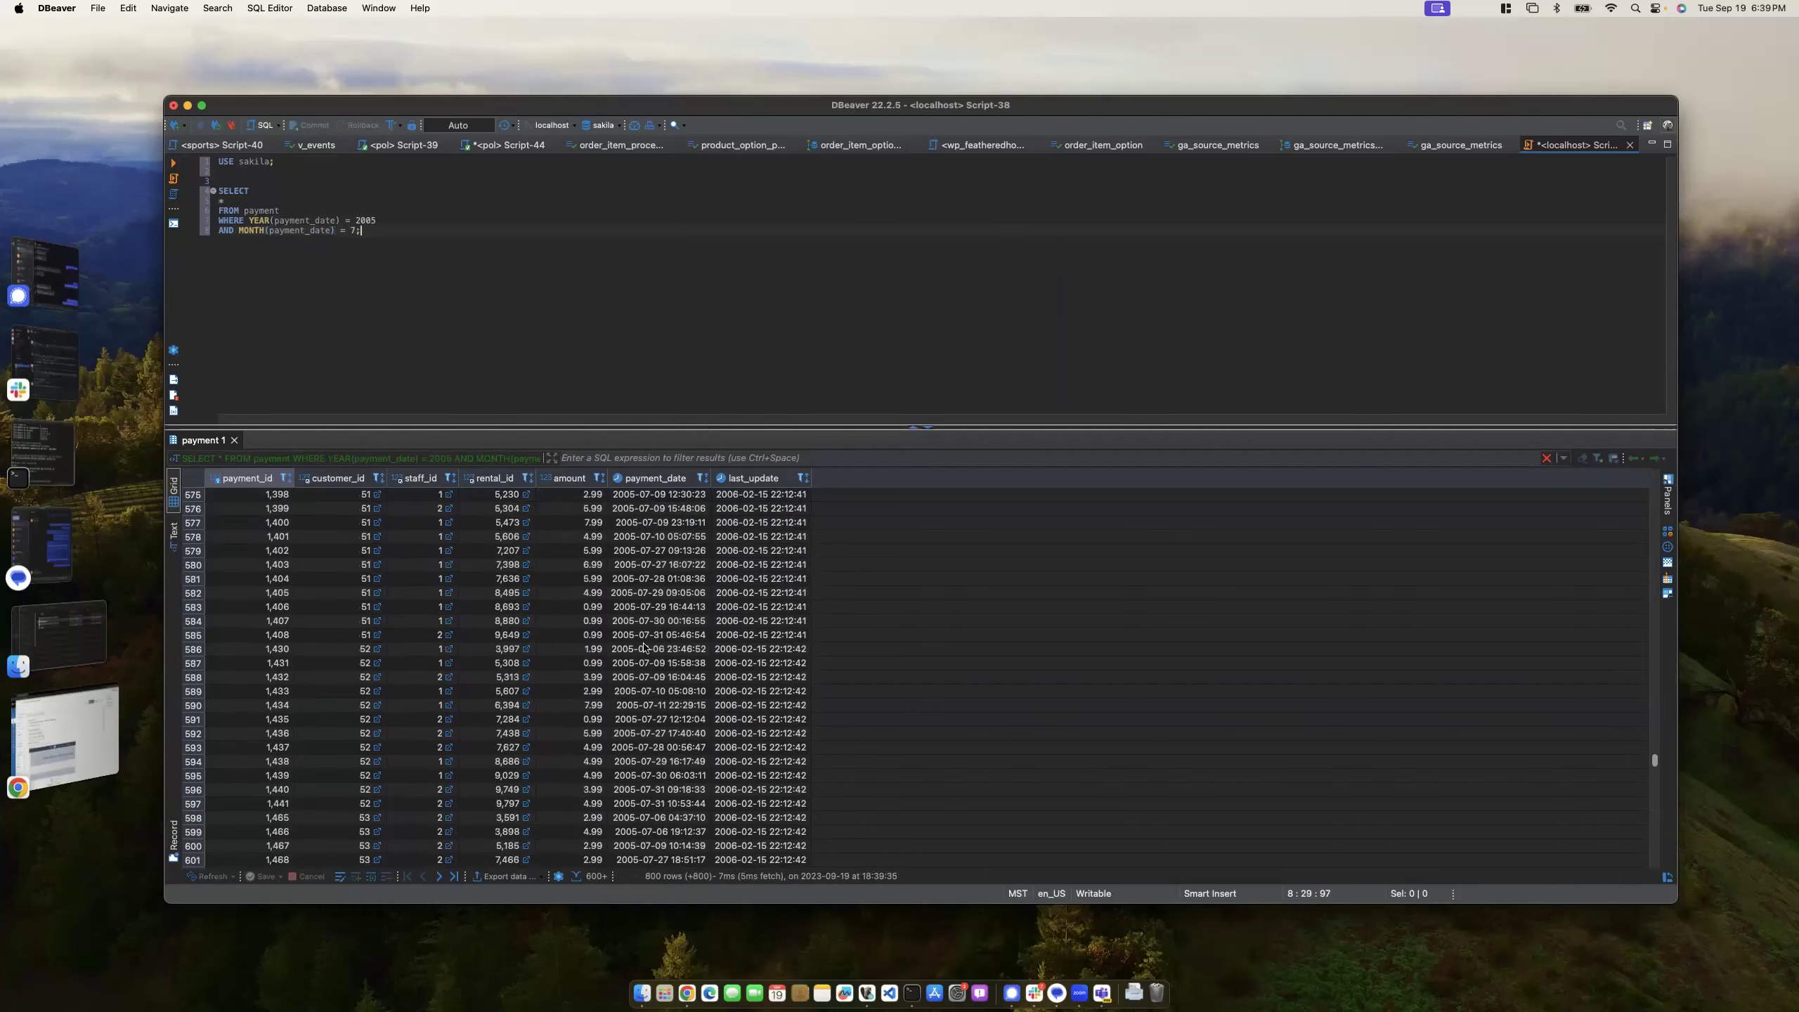
pyautogui.scroll(-20, 645, 649)
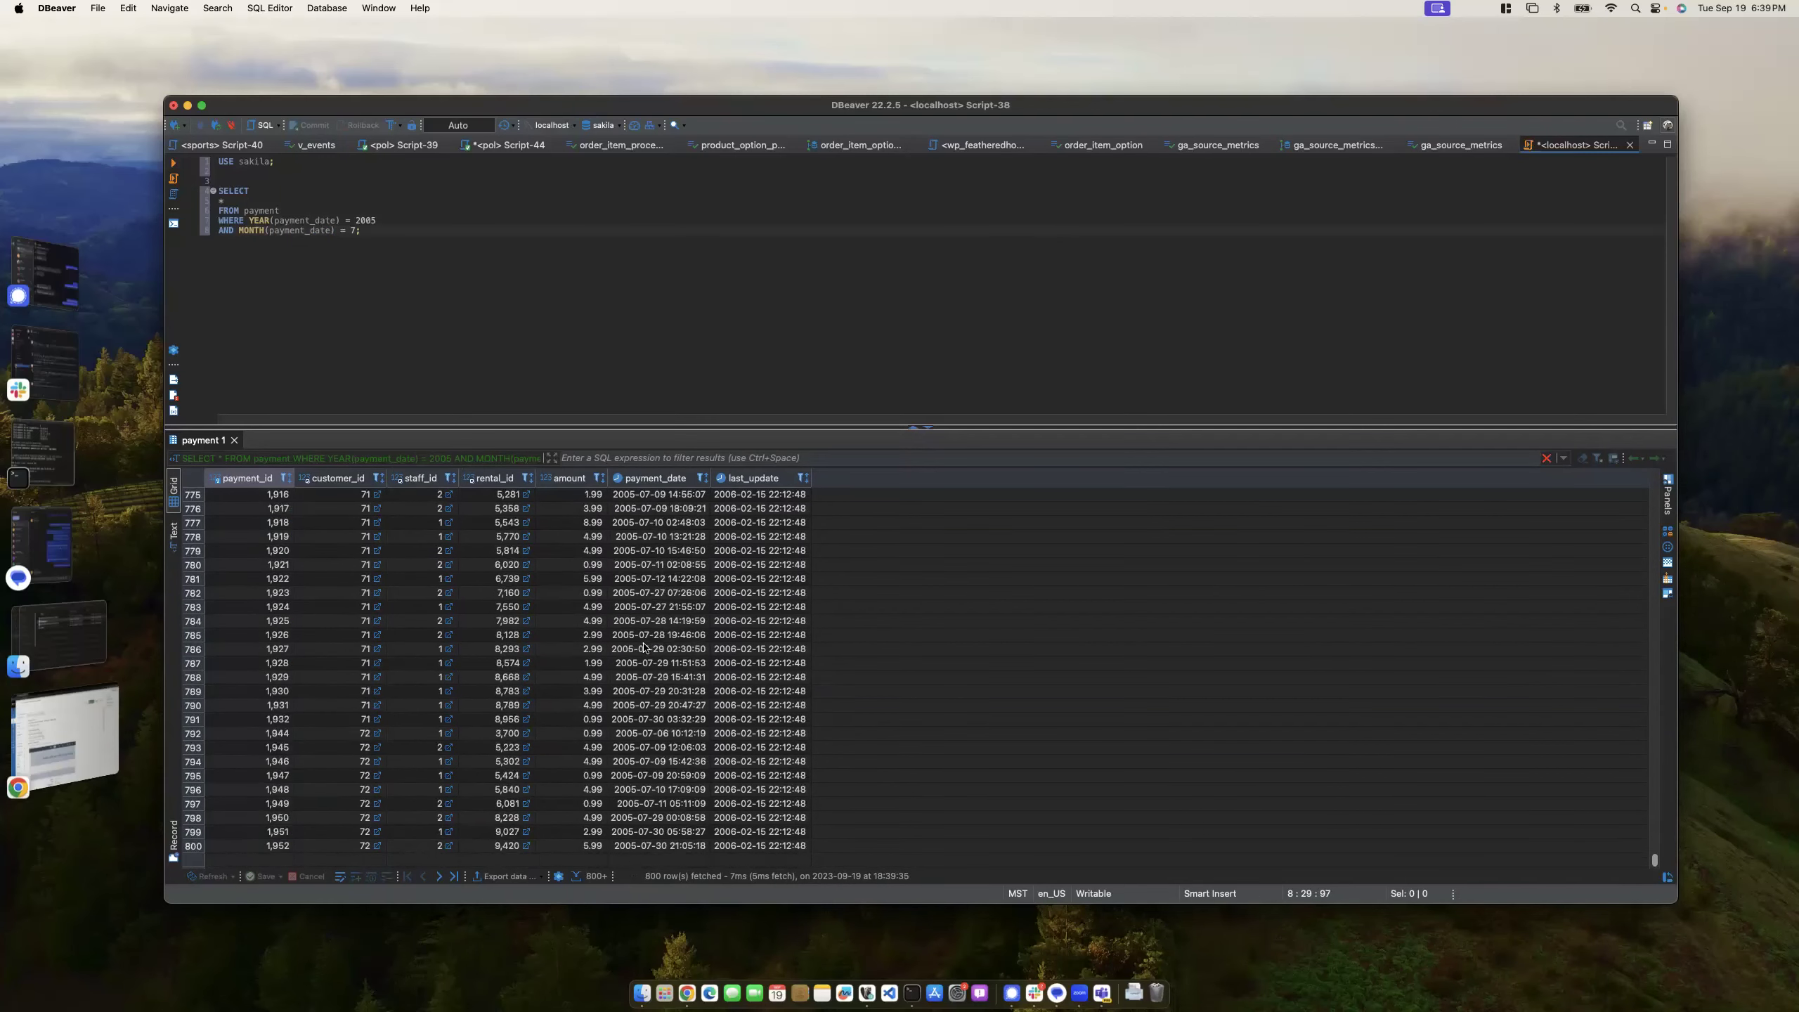
pyautogui.scroll(20, 644, 652)
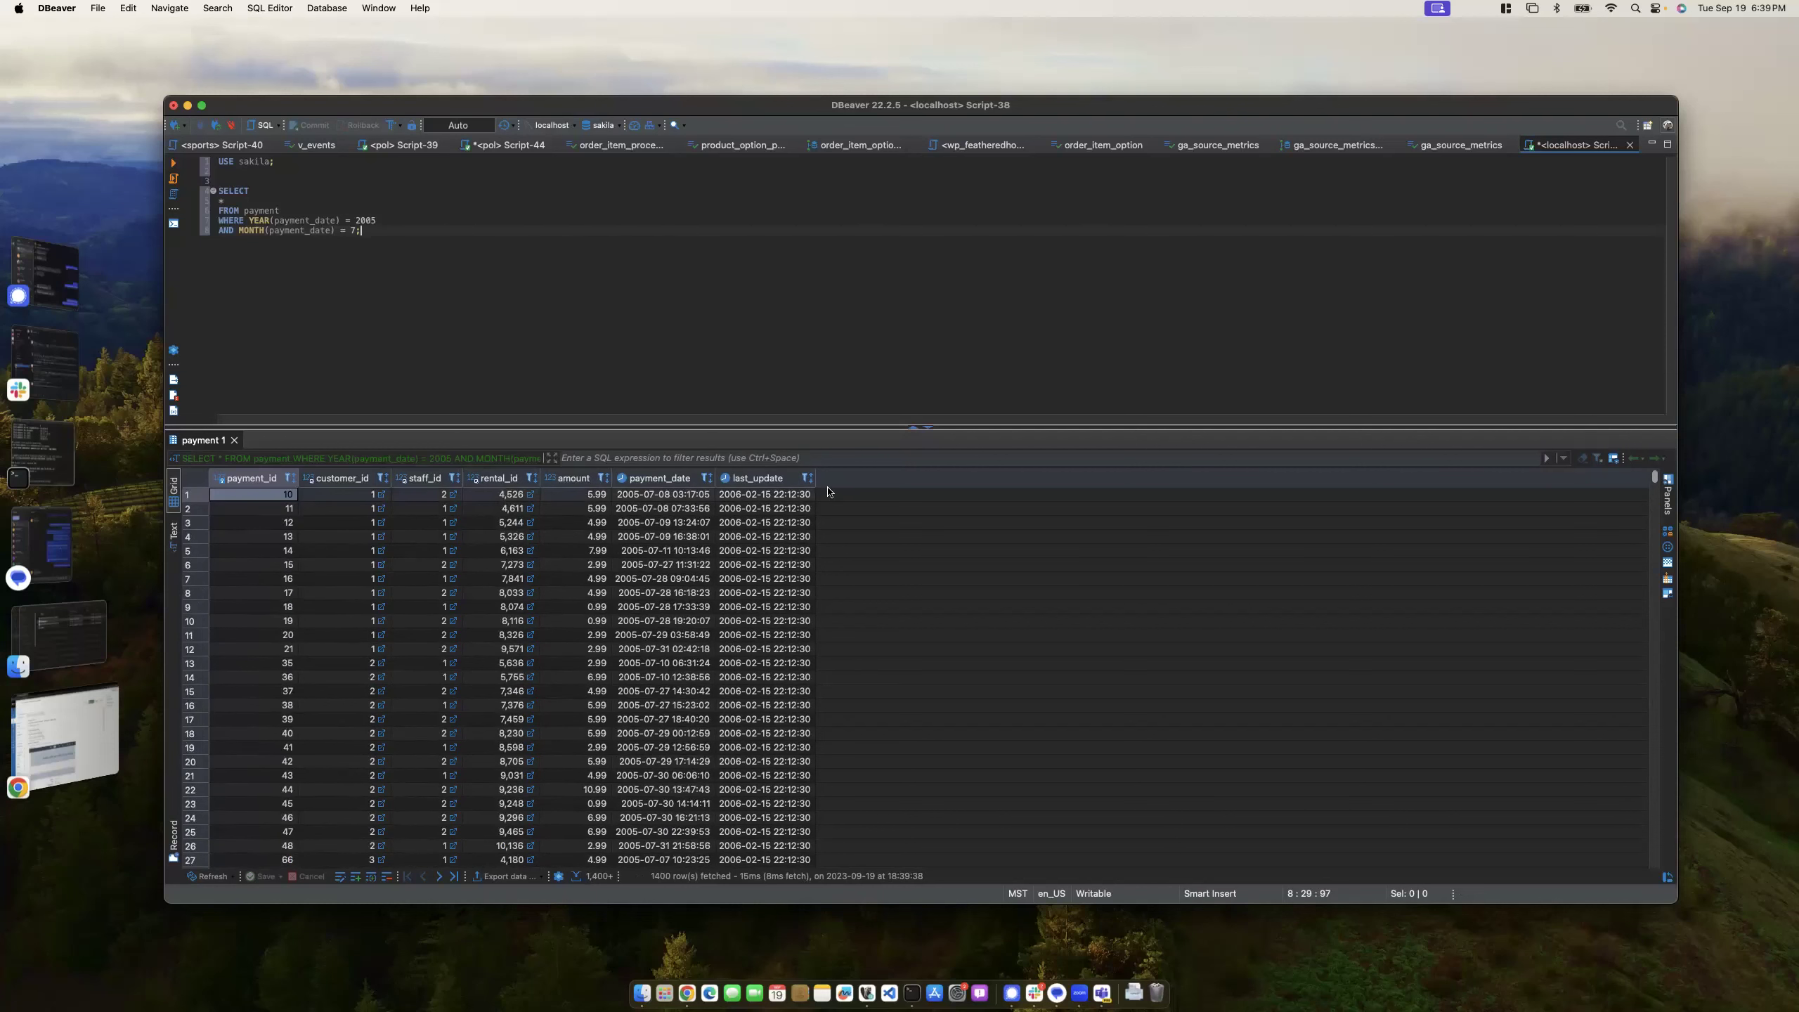
# - Shrink the results grid and highlight the FROM, WHERE and AND lines to explain the query
pyautogui.moveTo(865, 428); pyautogui.dragTo(865, 696)
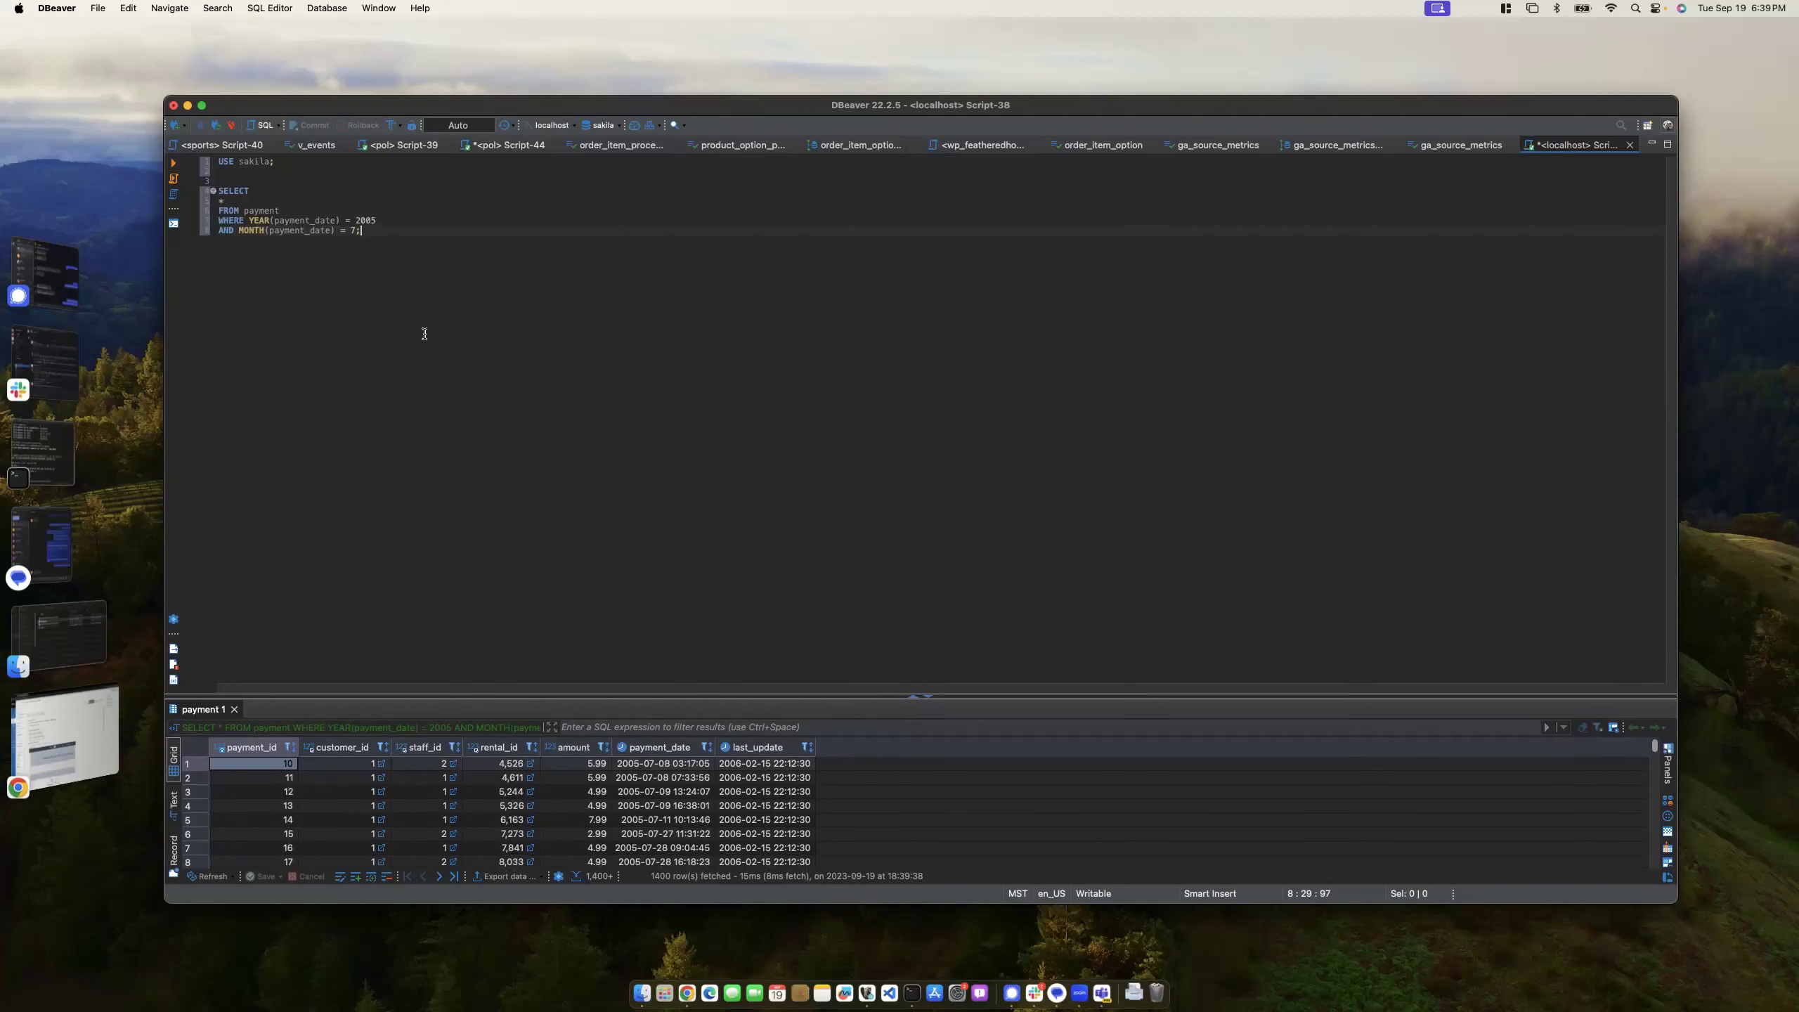
pyautogui.moveTo(223, 204); pyautogui.dragTo(290, 209)
pyautogui.moveTo(360, 230); pyautogui.dragTo(219, 220)
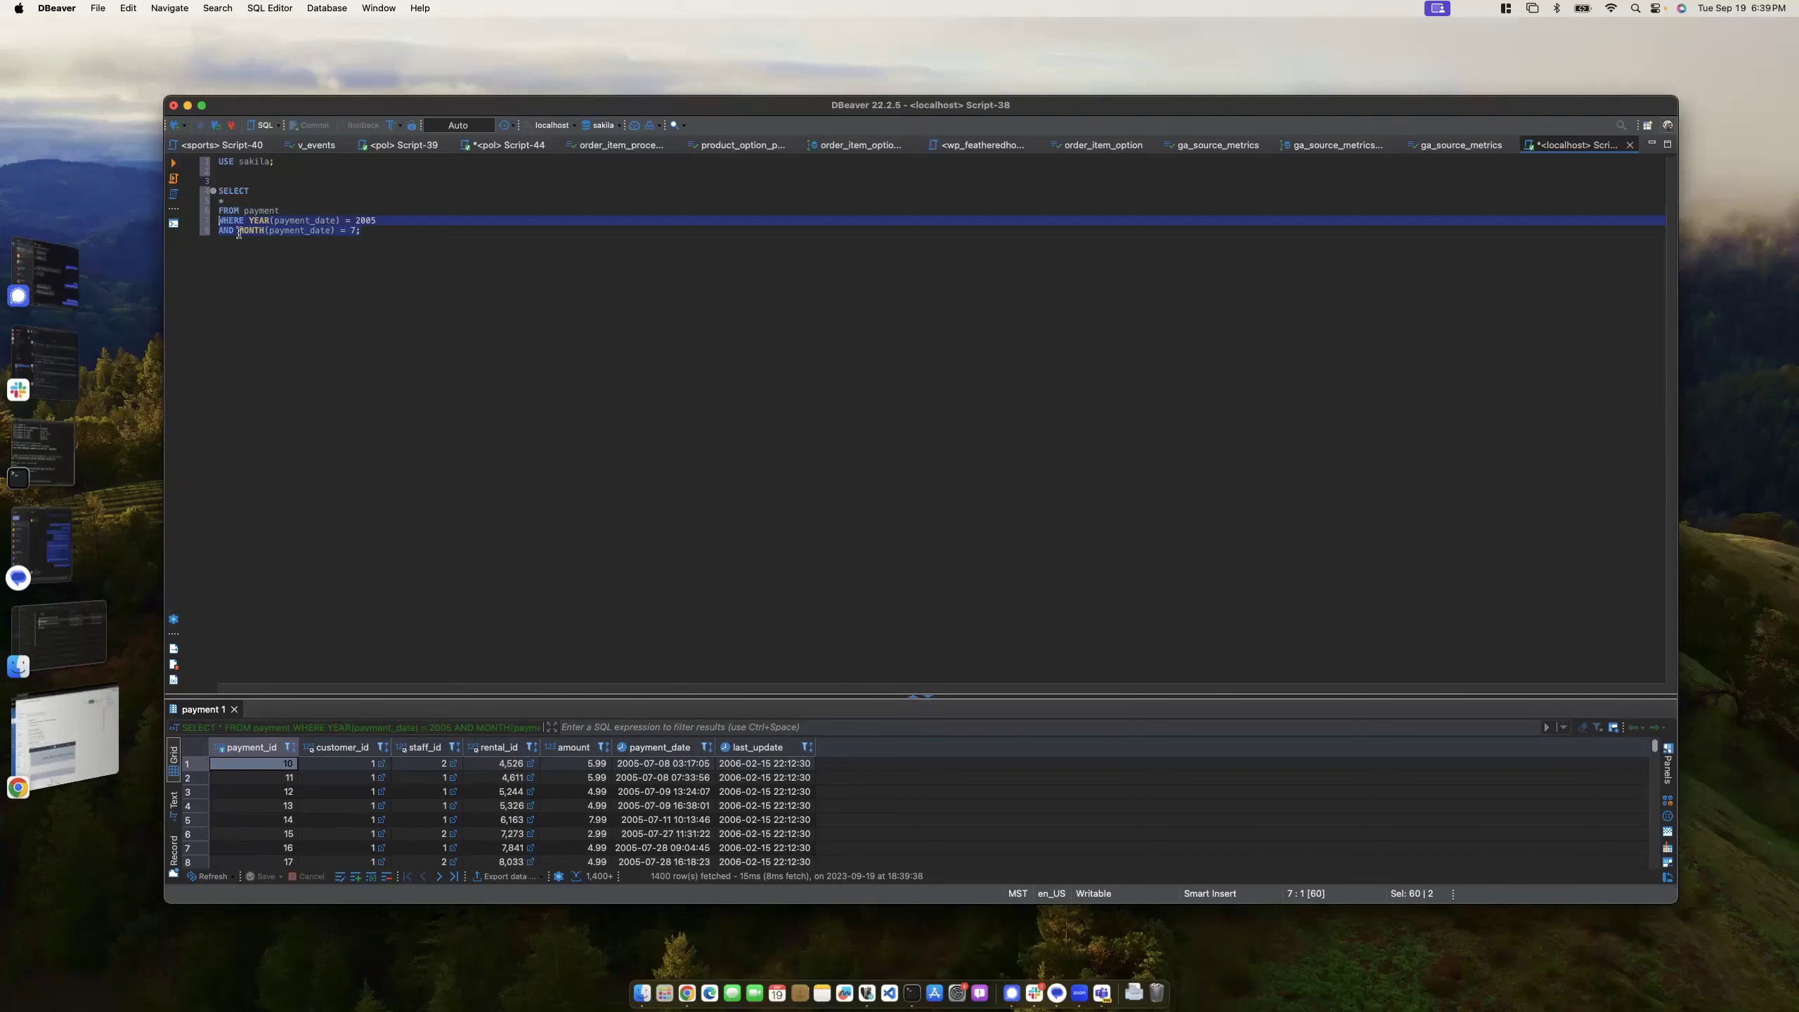
pyautogui.click(219, 229)
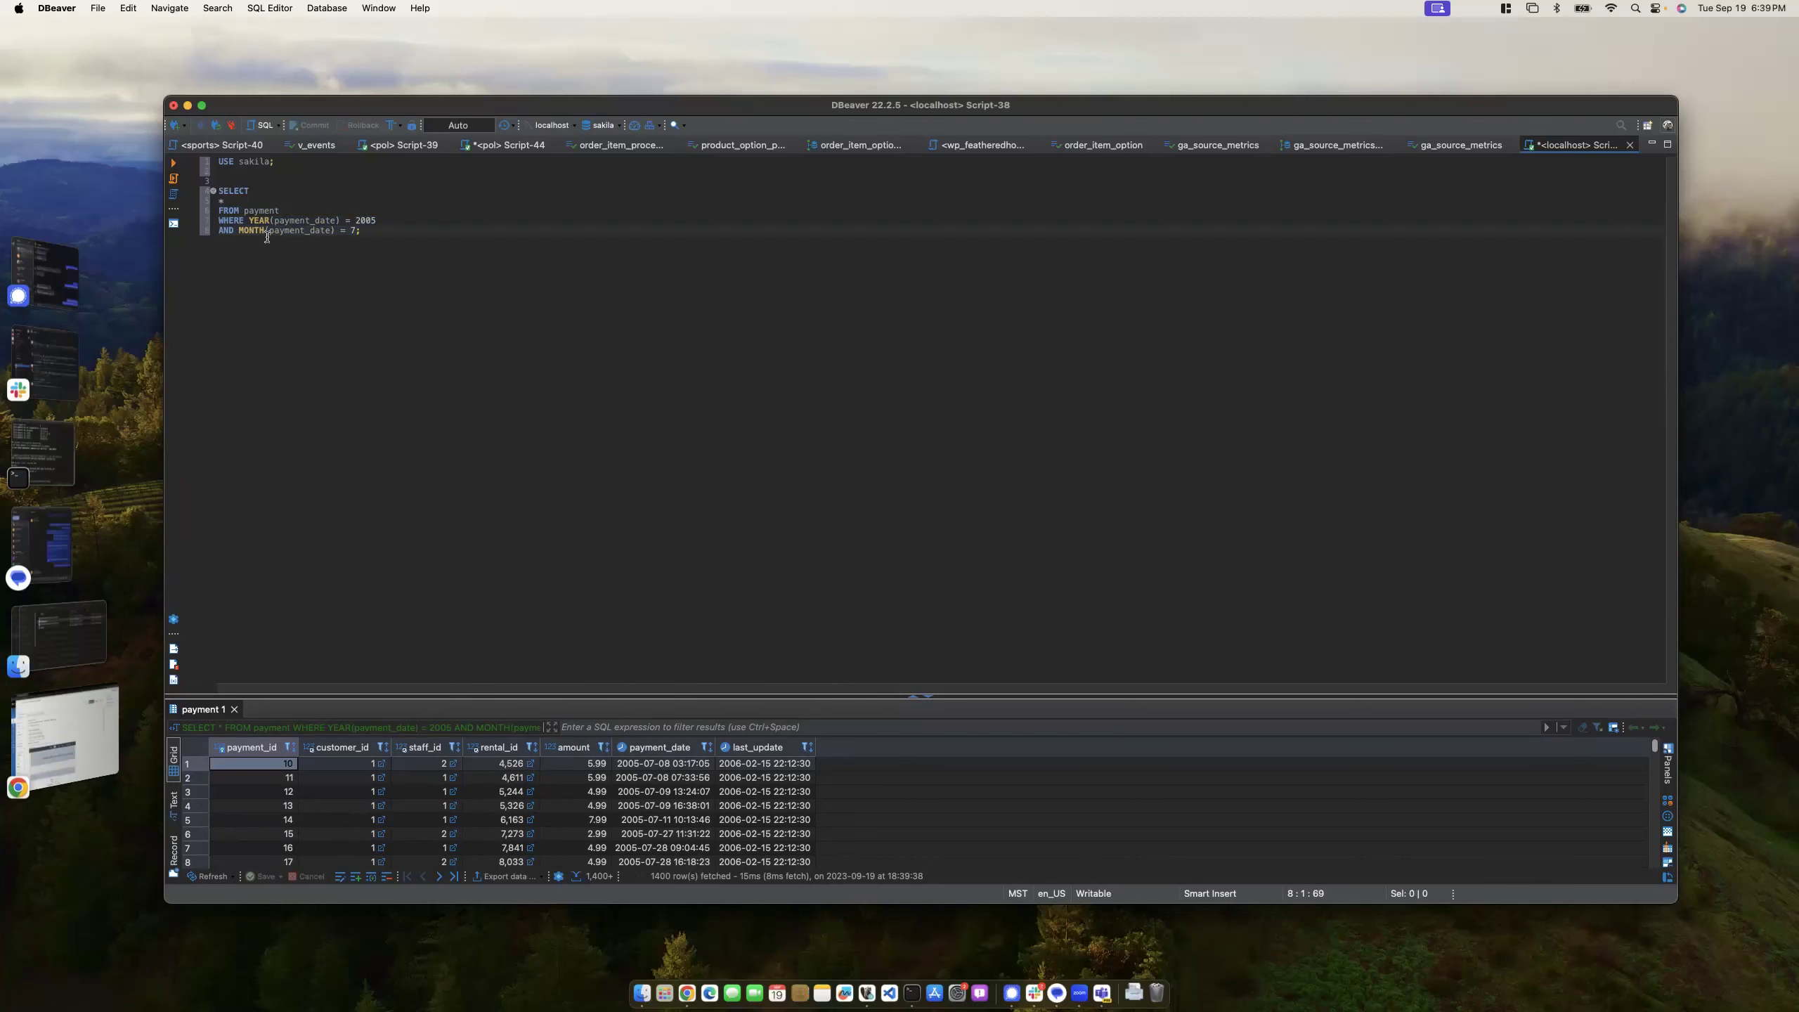
pyautogui.moveTo(364, 230); pyautogui.dragTo(212, 224)
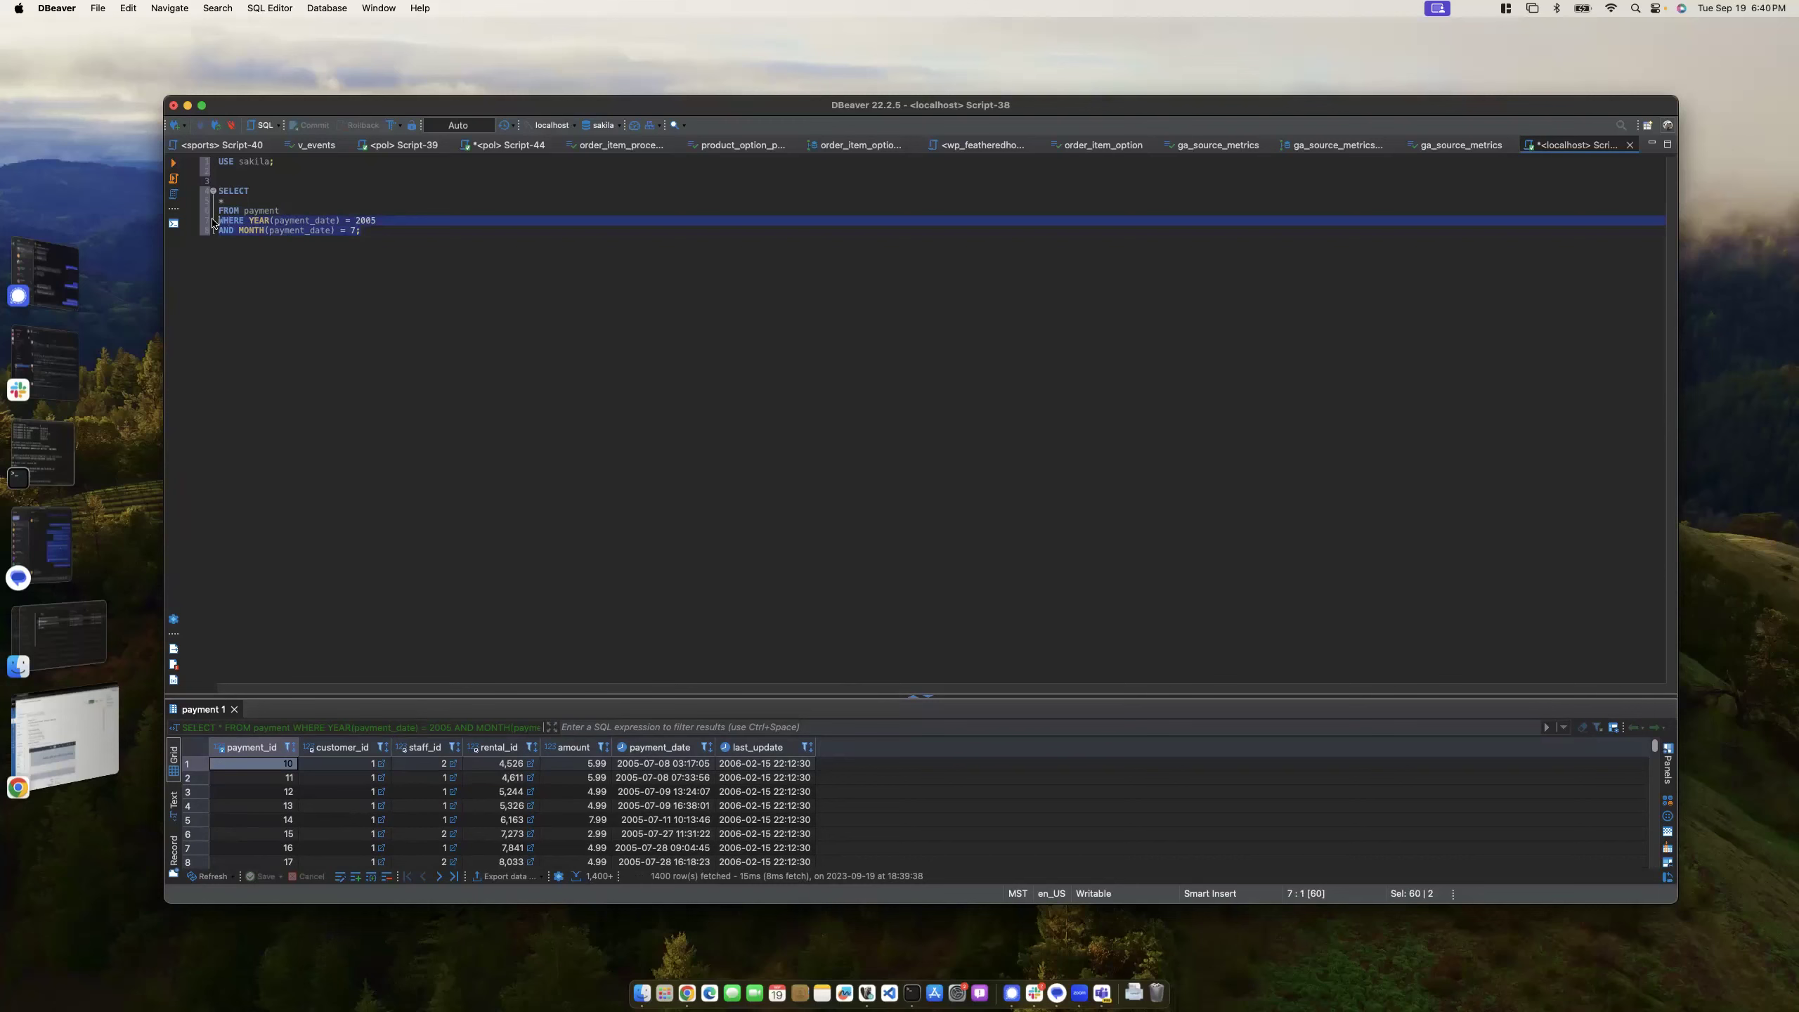
pyautogui.click(207, 210)
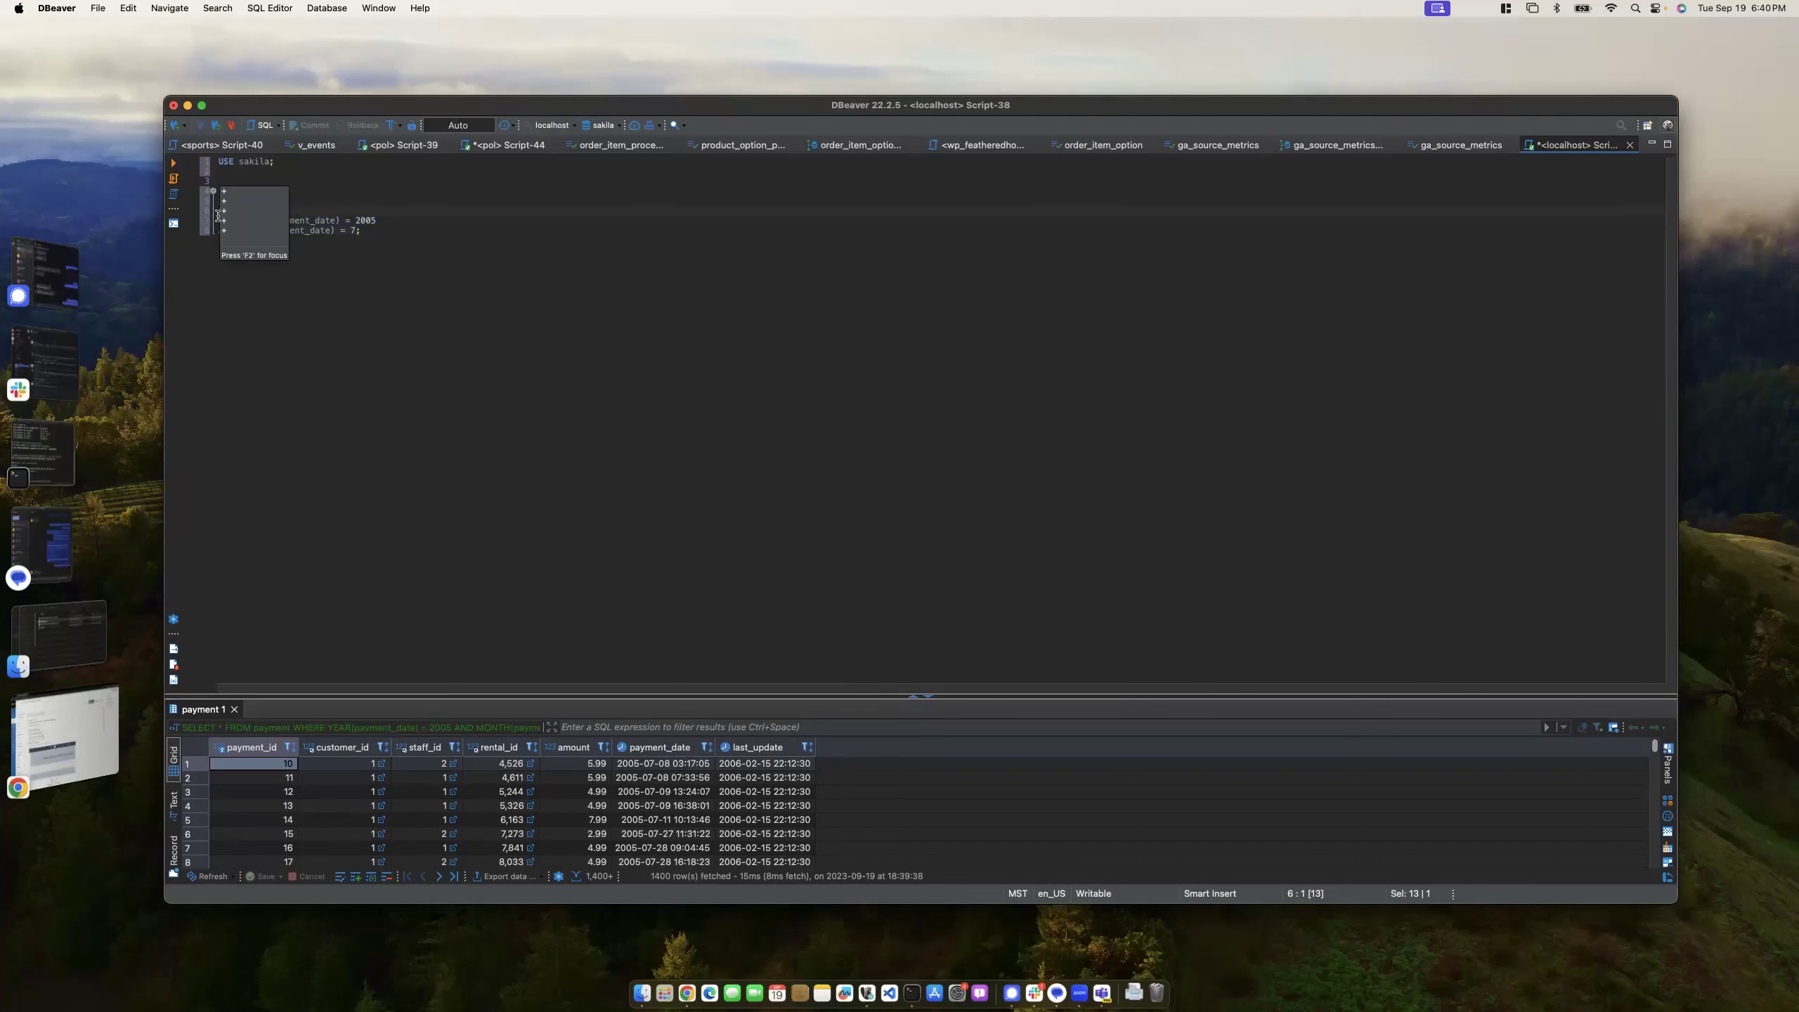
pyautogui.moveTo(364, 230); pyautogui.dragTo(201, 219)
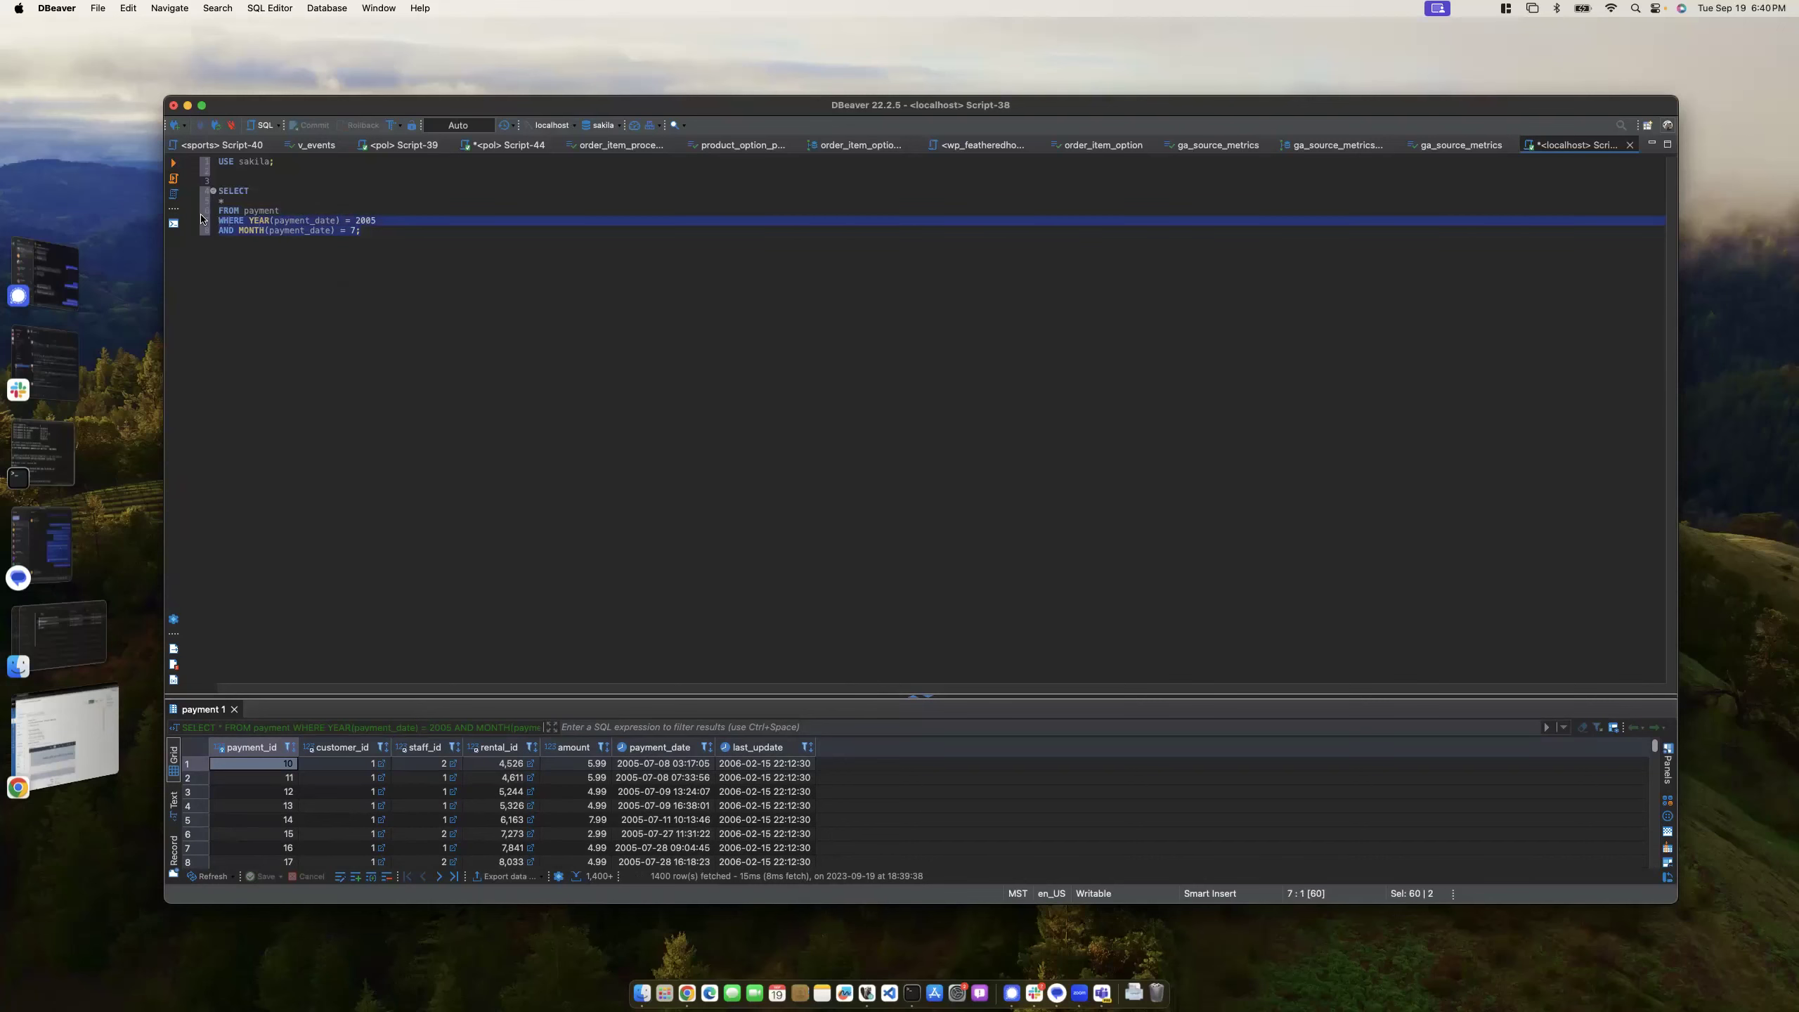
pyautogui.click(393, 235)
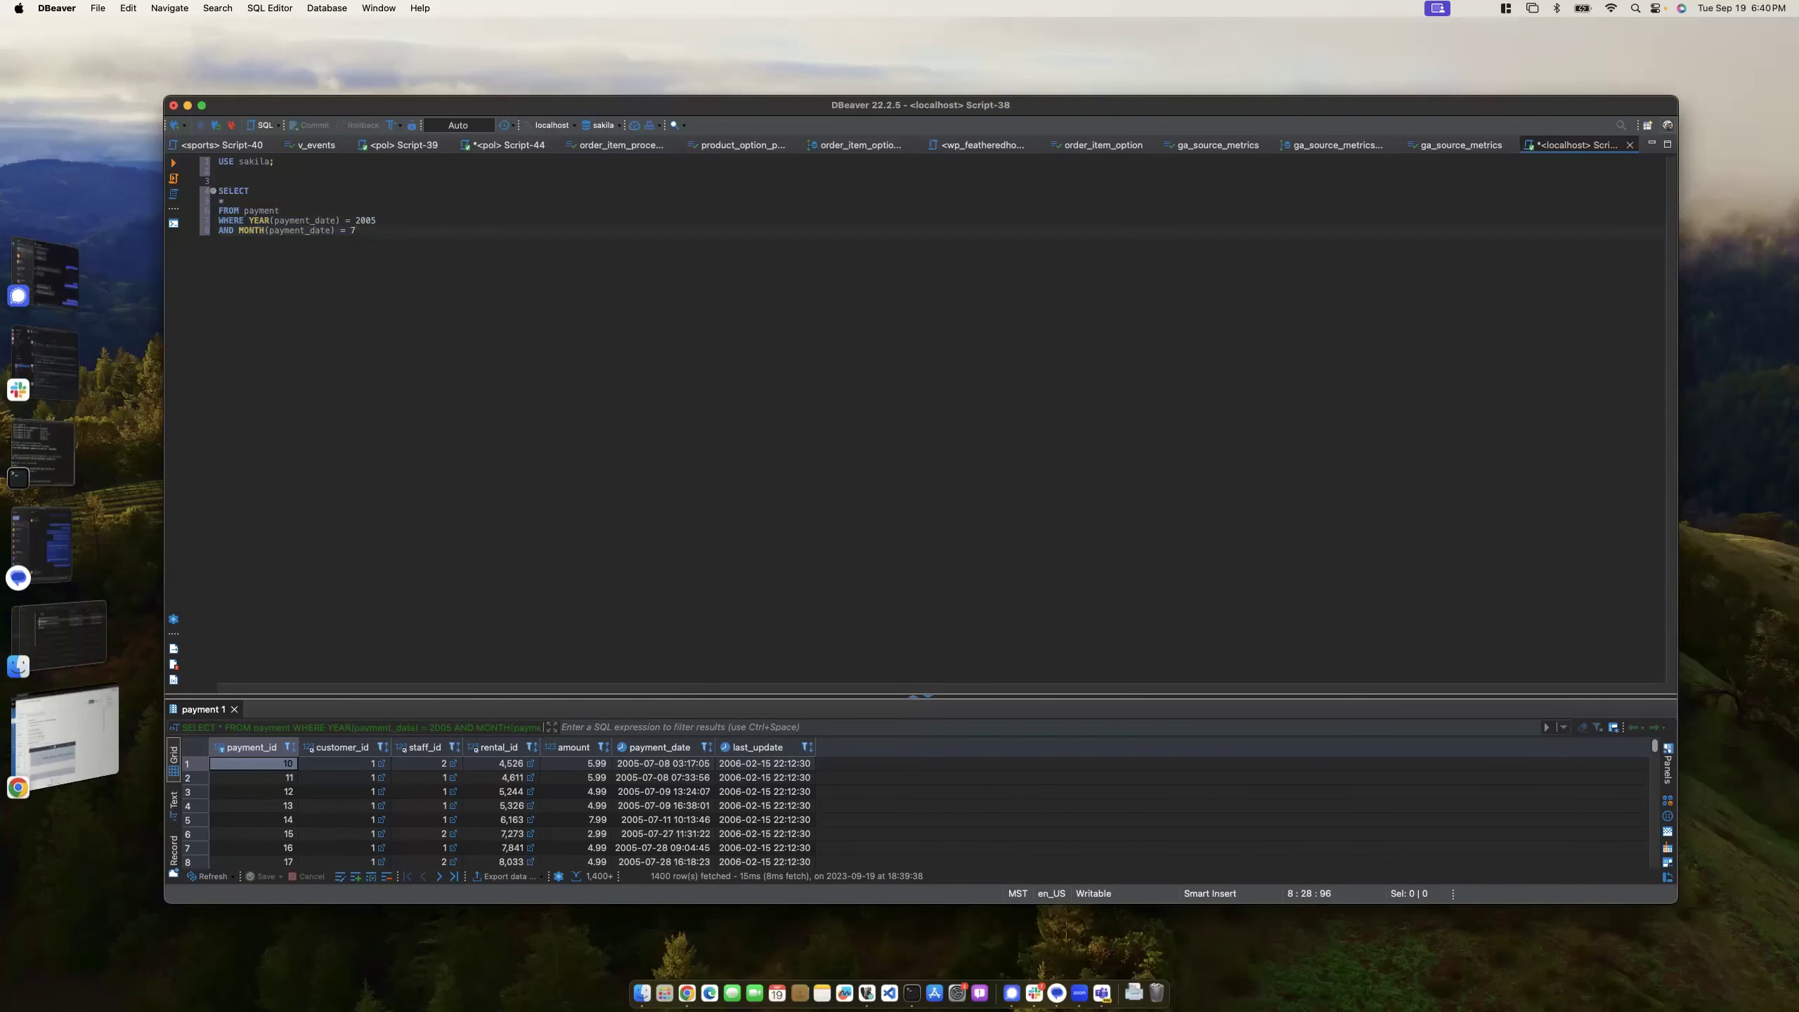
# - Select only the amount column and run the July 2005 payment query
pyautogui.click(222, 201)
pyautogui.write('*')
pyautogui.moveTo(238, 202); pyautogui.dragTo(211, 203)
pyautogui.write('amount')
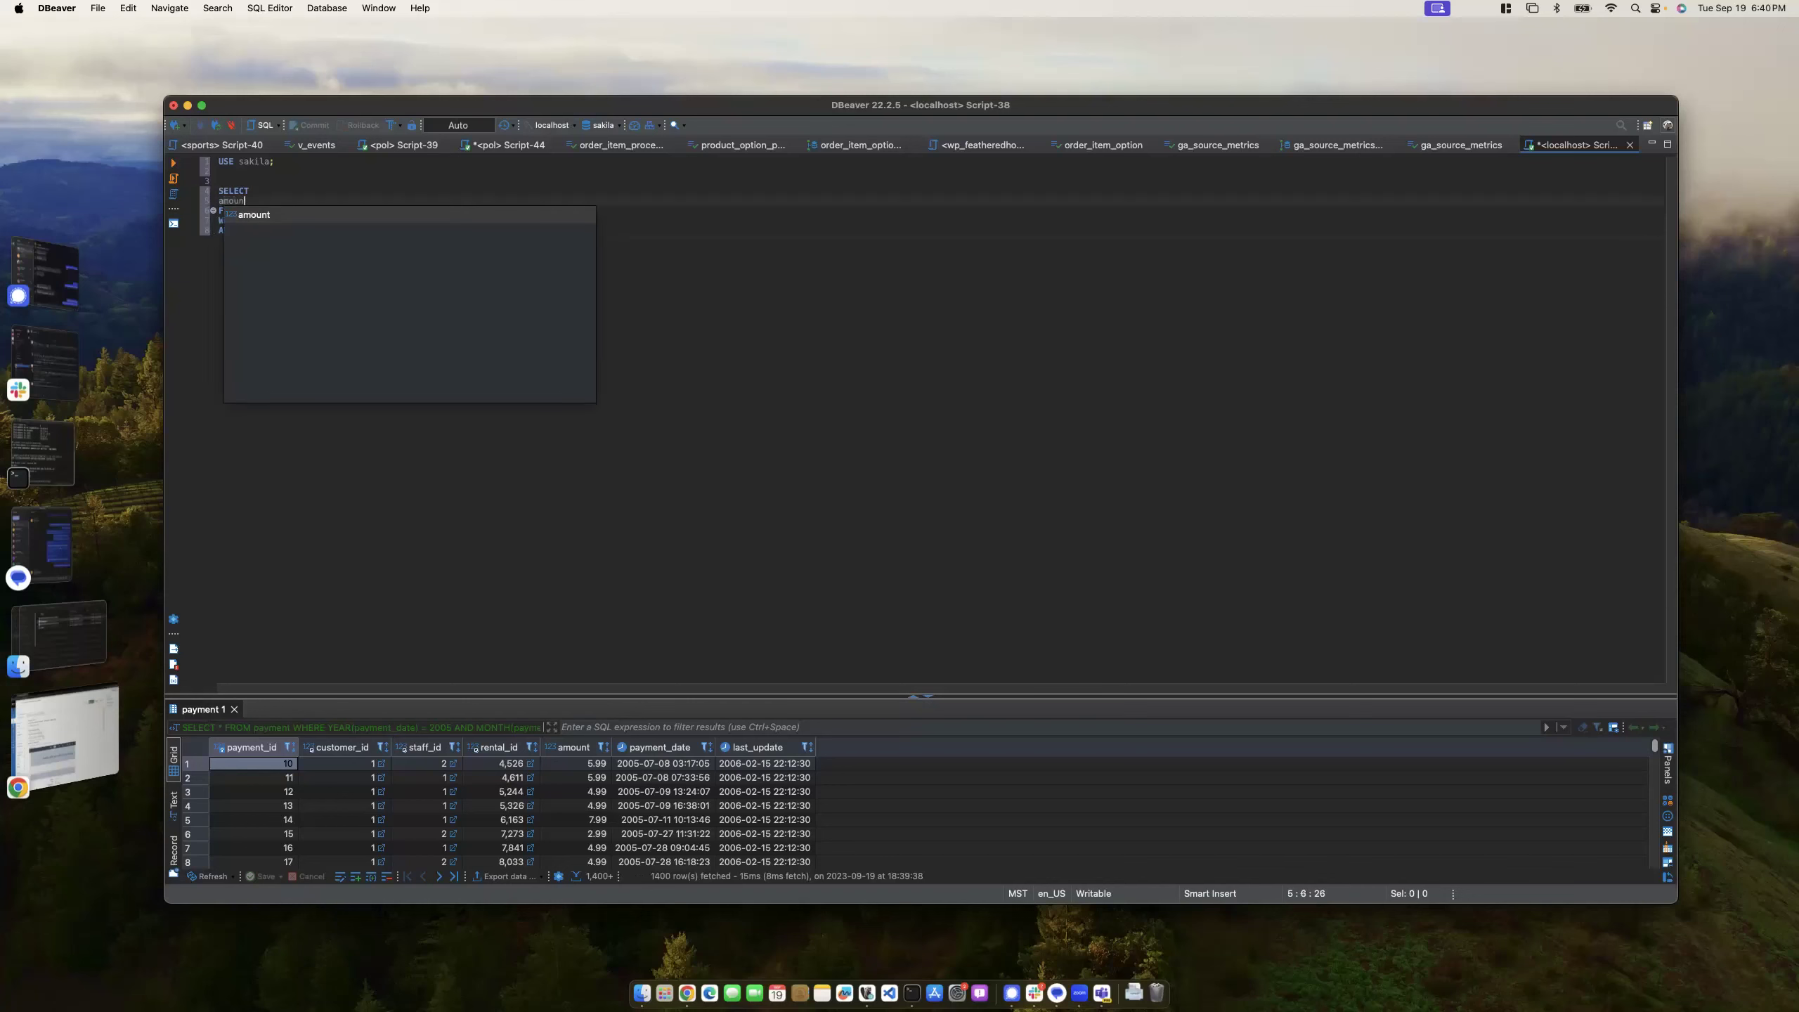
pyautogui.click(372, 232)
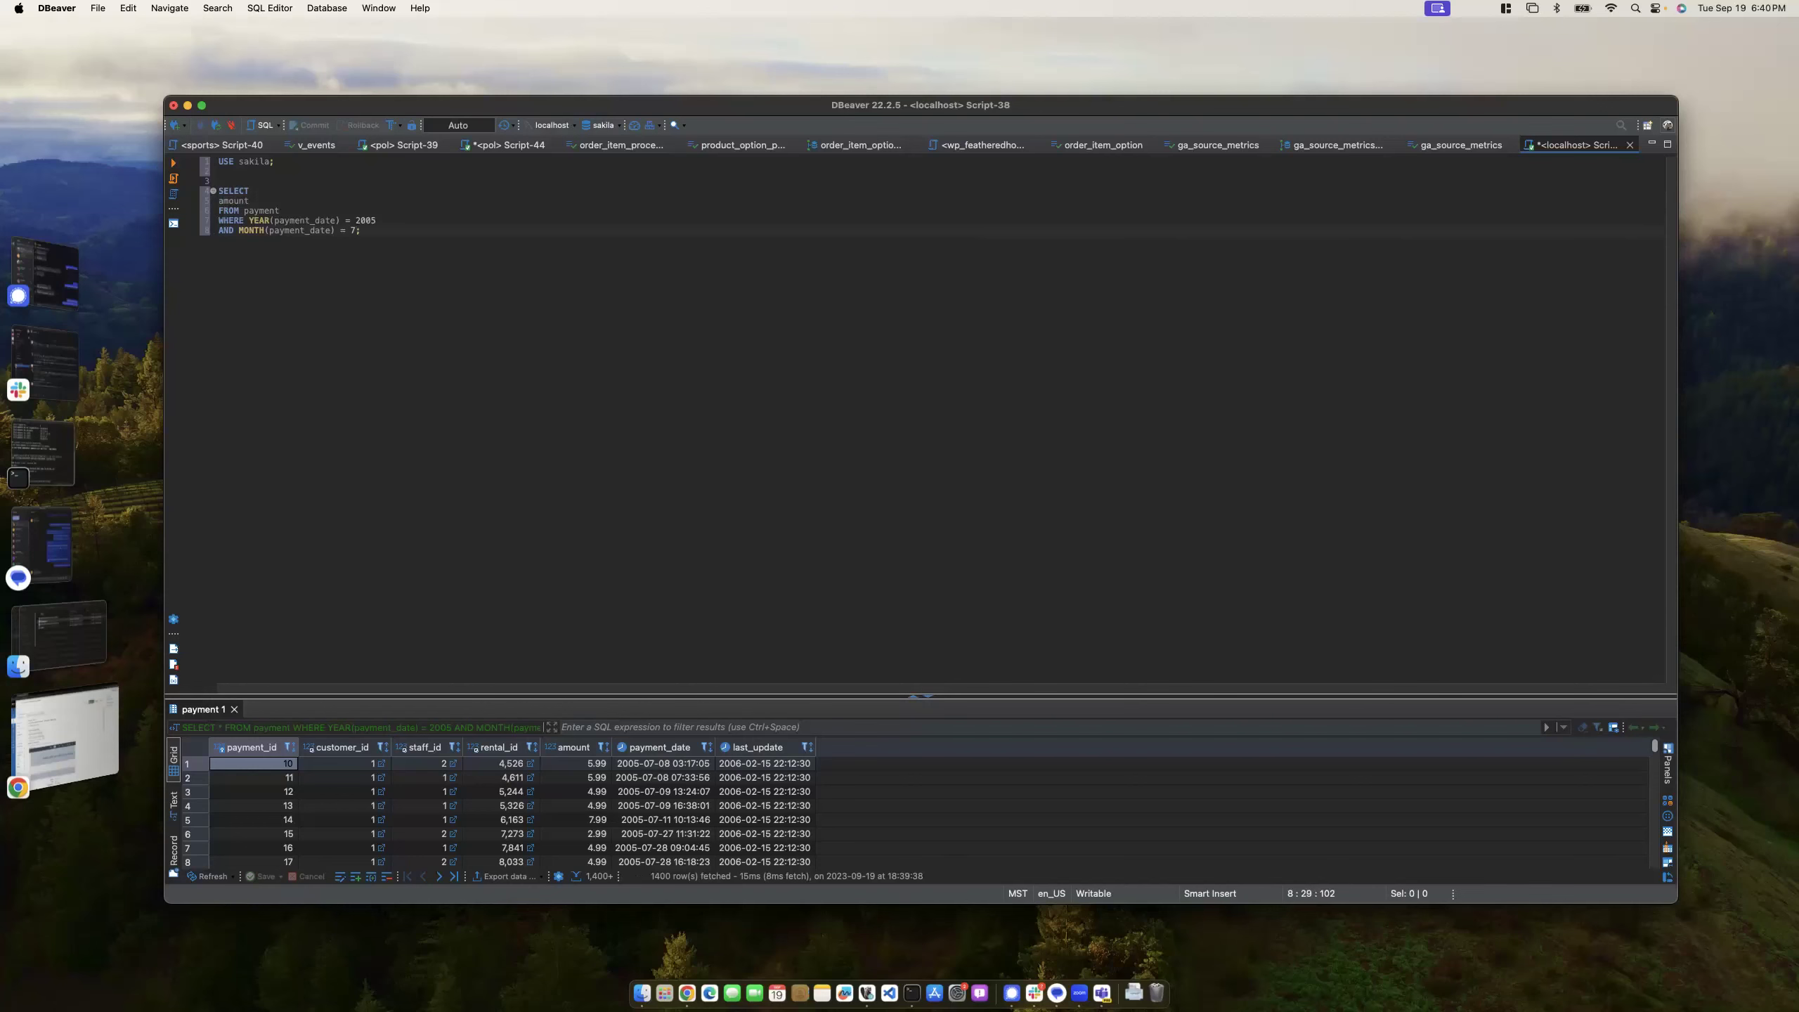
pyautogui.press('super+Return')
# - Replace amount with * and rerun to return every payment column
pyautogui.moveTo(250, 201); pyautogui.dragTo(184, 206)
pyautogui.write('*')
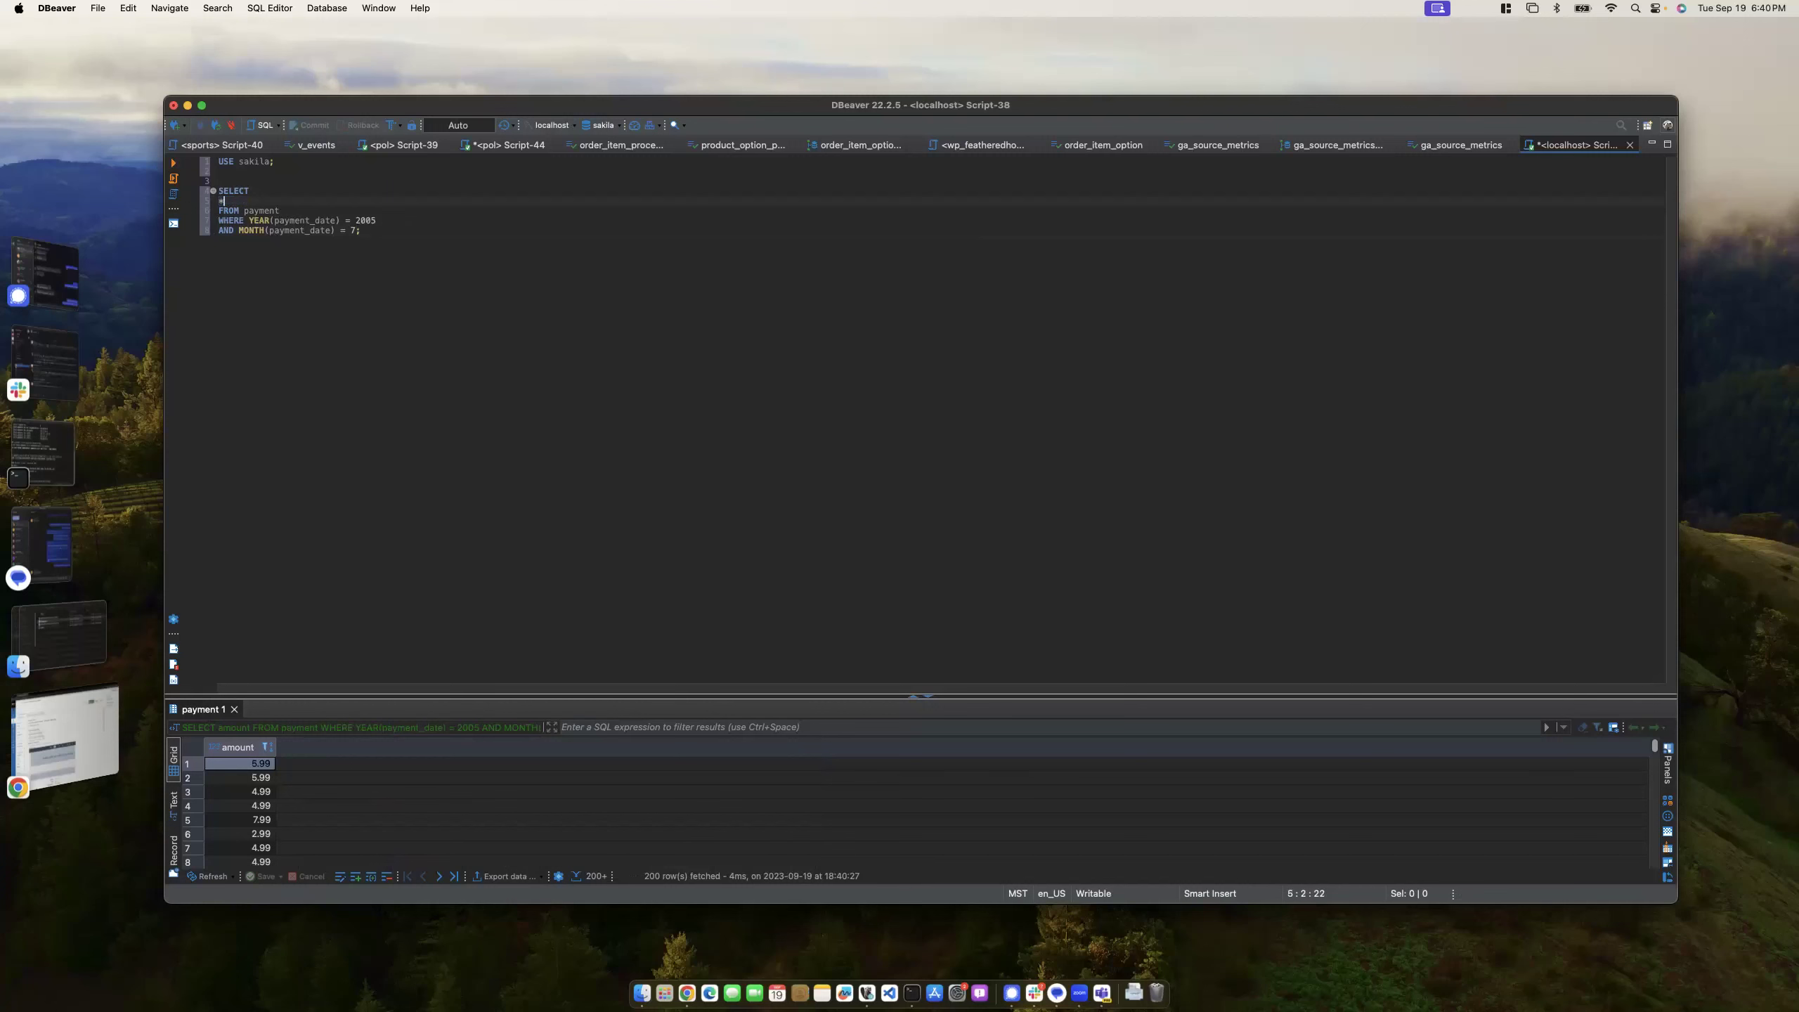
pyautogui.press('super+Return')
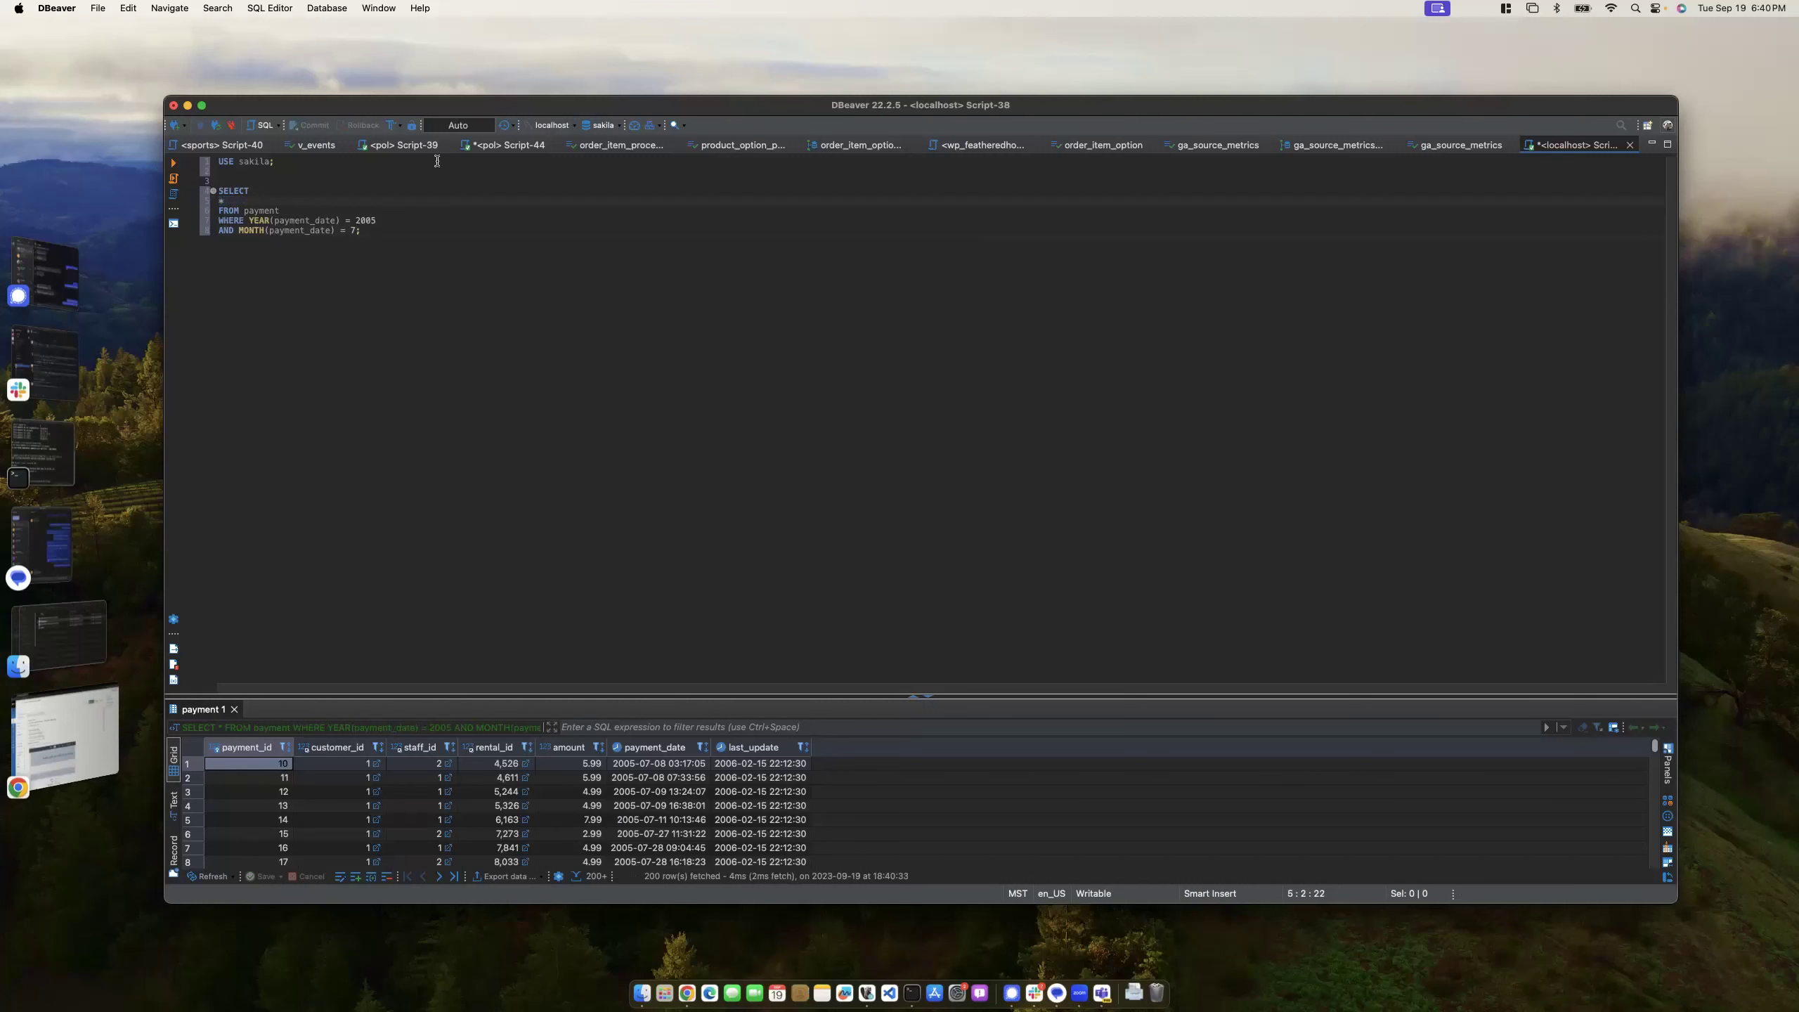
# - Start a new GROUP BY line after the month condition
pyautogui.click(360, 226)
pyautogui.moveTo(232, 199); pyautogui.dragTo(218, 191)
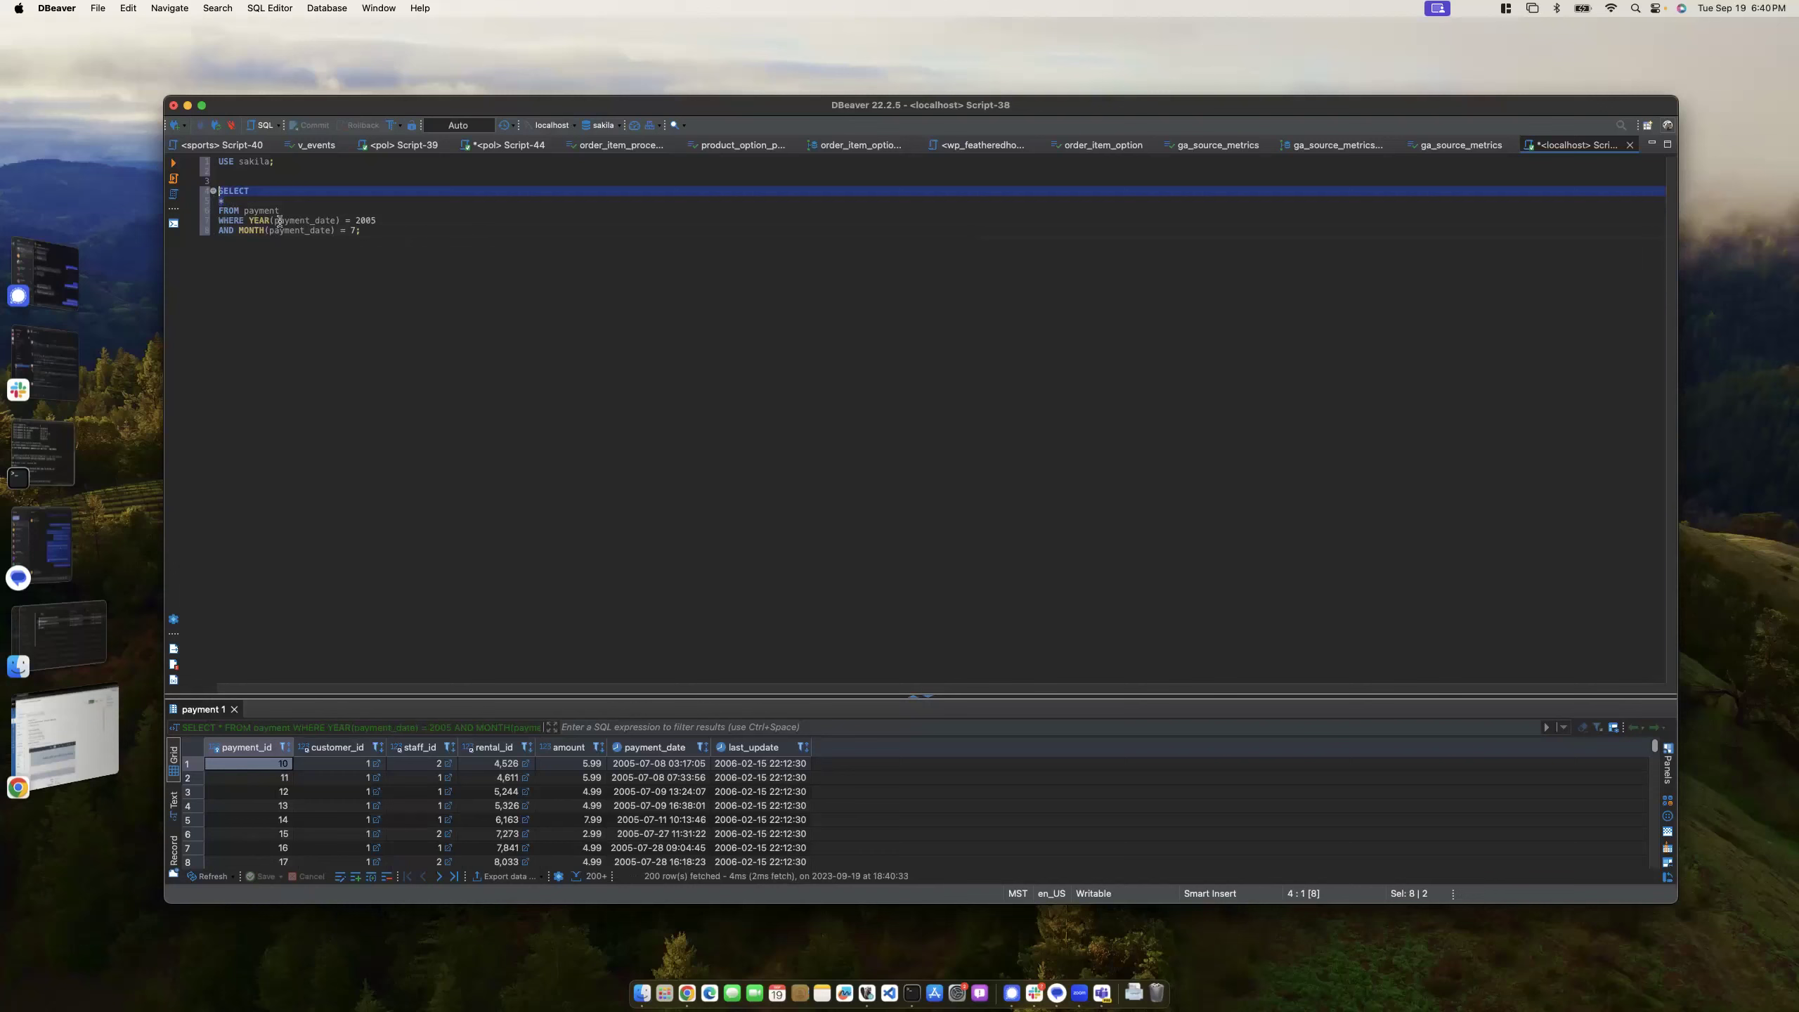
pyautogui.moveTo(282, 210); pyautogui.dragTo(217, 208)
pyautogui.click(249, 194)
pyautogui.click(262, 222)
pyautogui.click(259, 238)
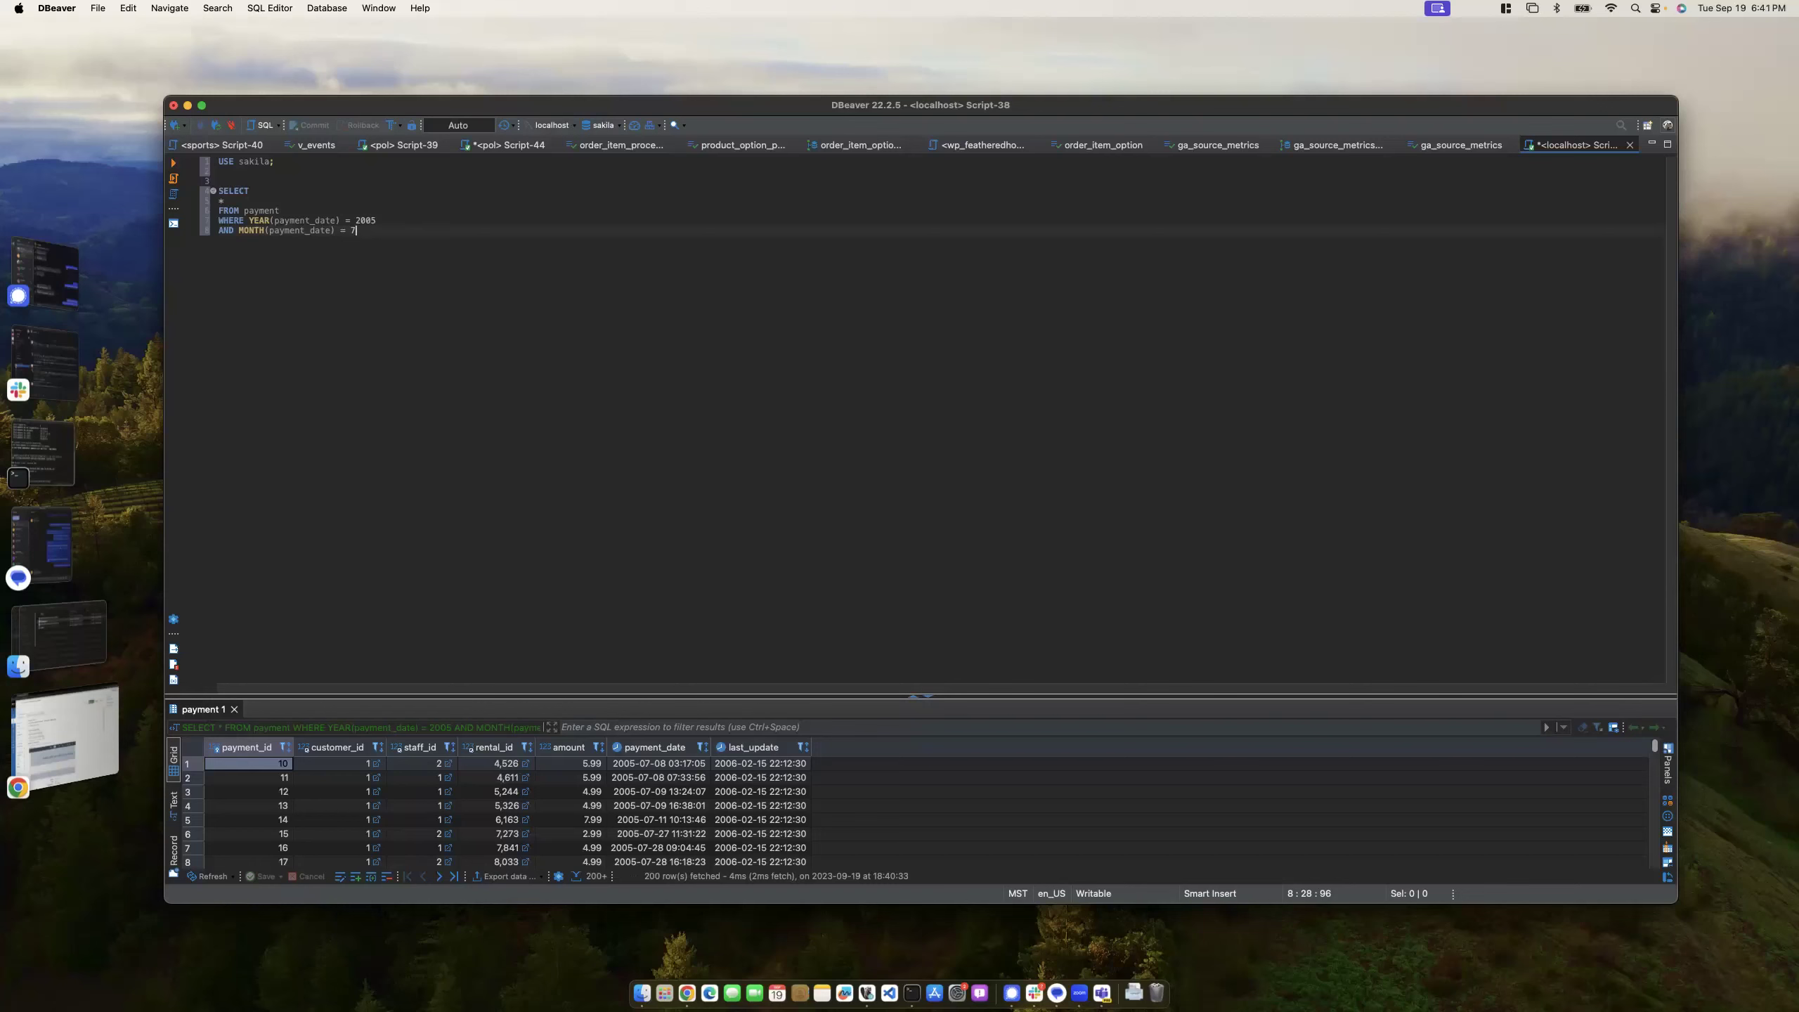
pyautogui.press('Return')
pyautogui.write('GROUP BY')
# - Replace the unfinished GROUP BY line with a semicolon, change * to amount, and rerun
pyautogui.moveTo(866, 697); pyautogui.dragTo(828, 356)
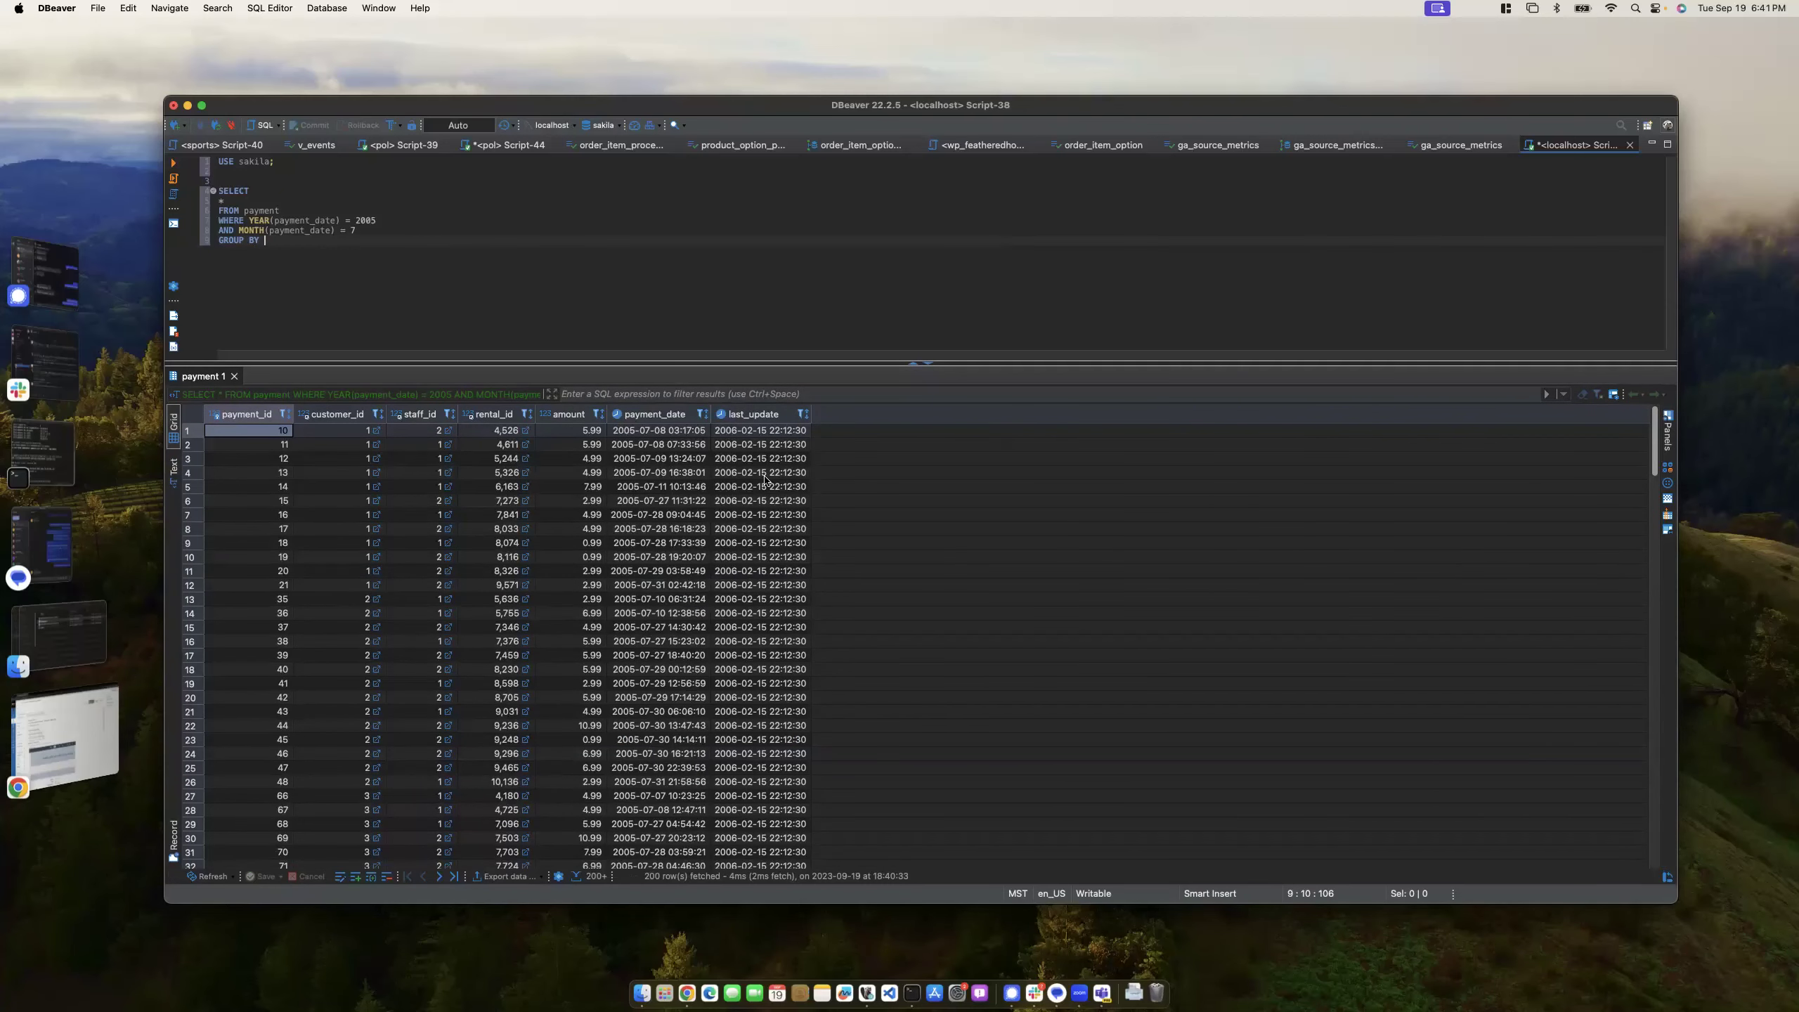
pyautogui.moveTo(871, 369); pyautogui.dragTo(878, 595)
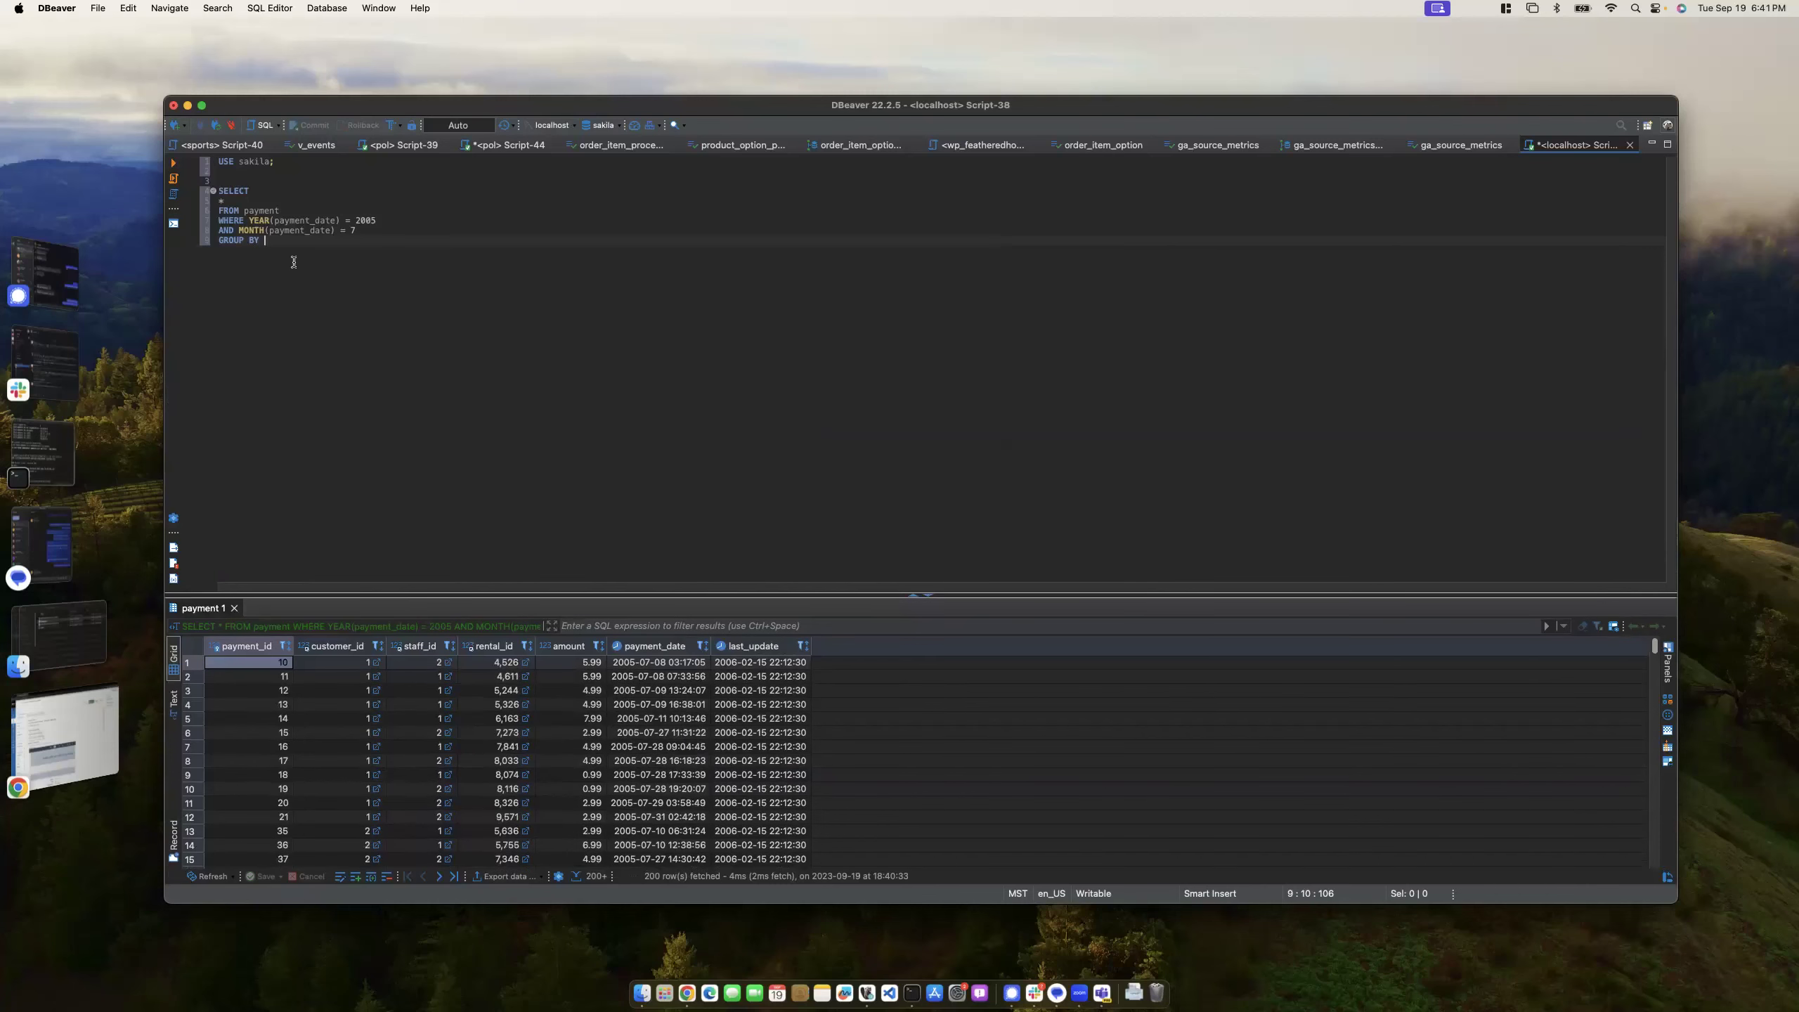
pyautogui.moveTo(263, 239); pyautogui.dragTo(366, 231)
pyautogui.write(';')
pyautogui.click(228, 199)
pyautogui.press('BackSpace')
pyautogui.write('amount')
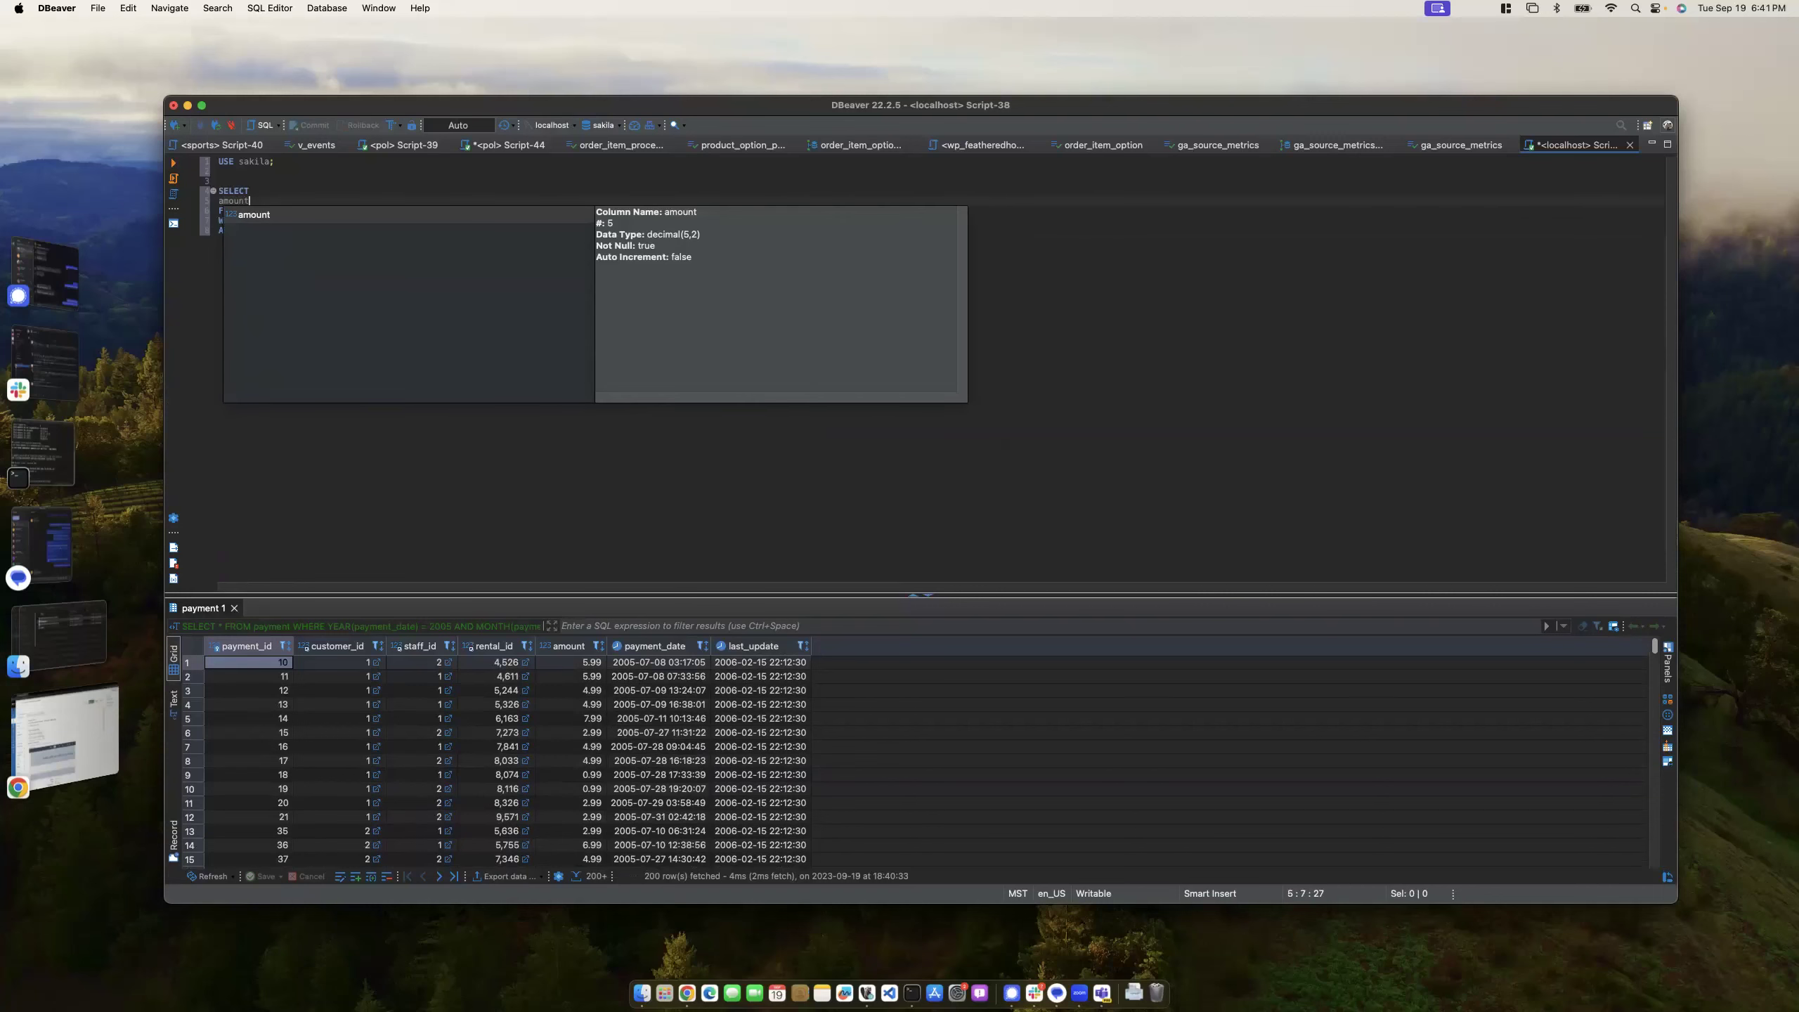
pyautogui.press('super+Return')
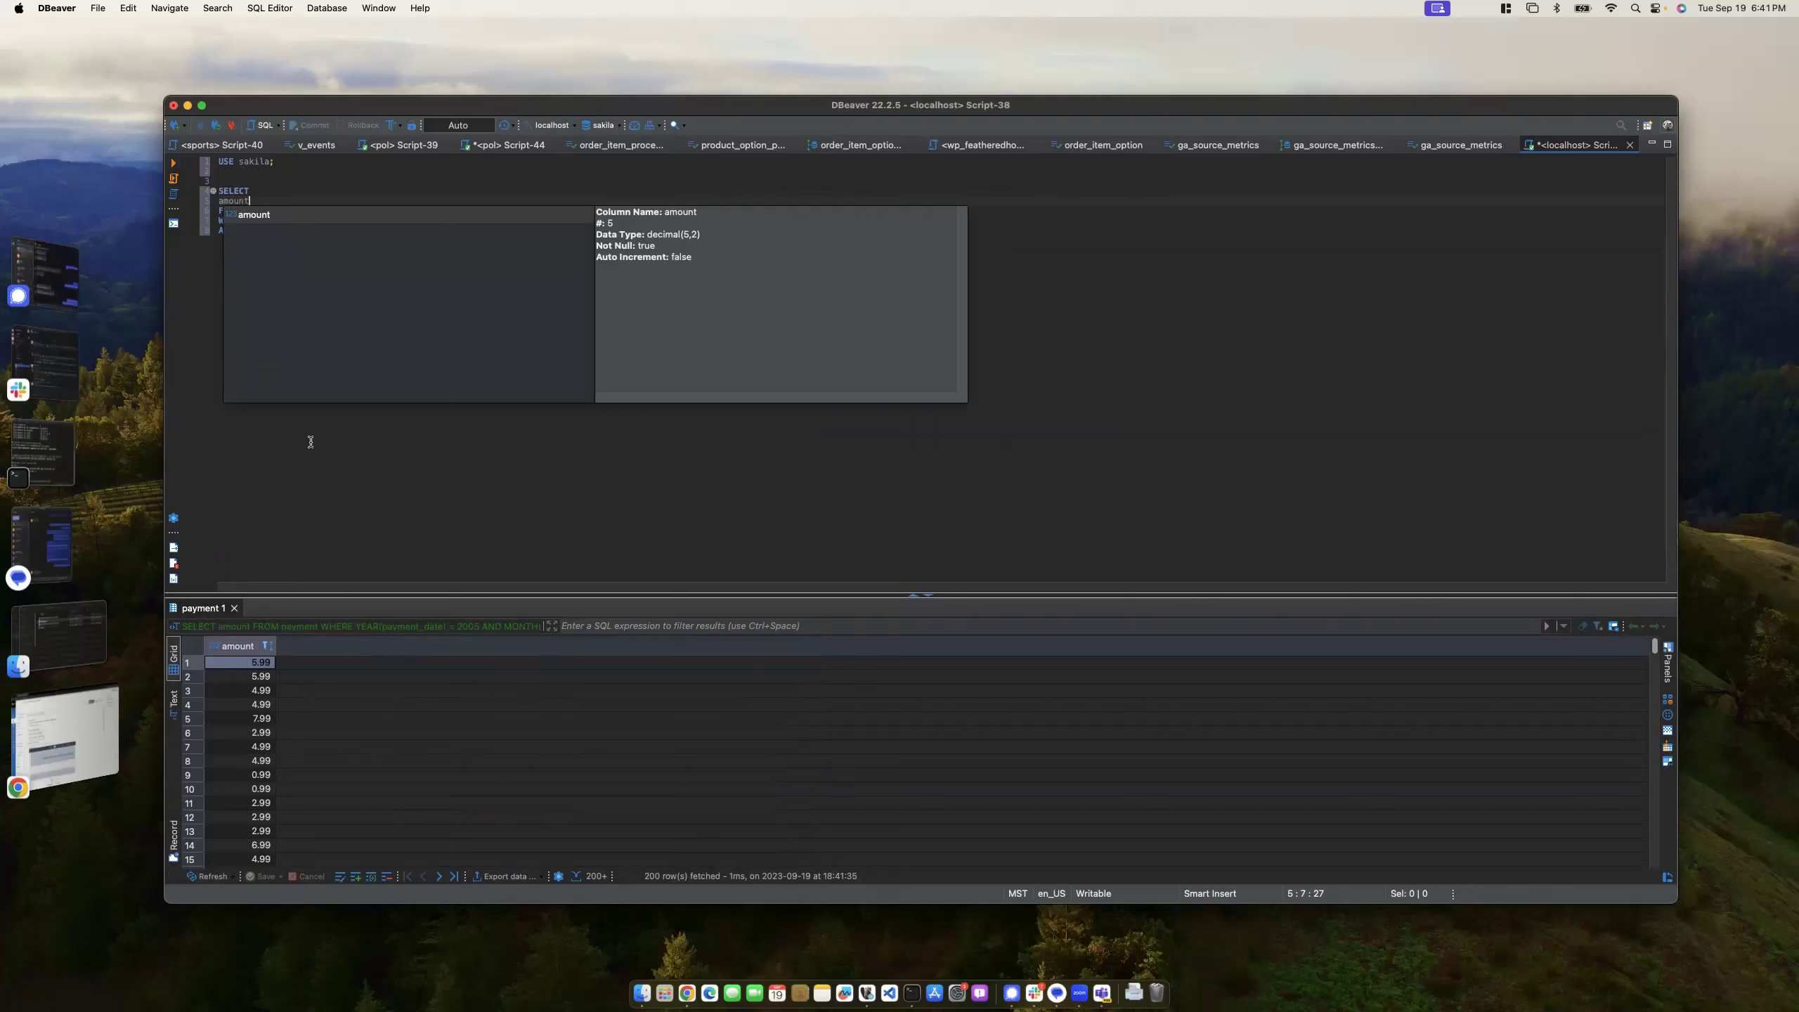
# - Delete the AND MONTH(payment_date) = 7 condition, leaving only the 2005 year filter
pyautogui.click(294, 188)
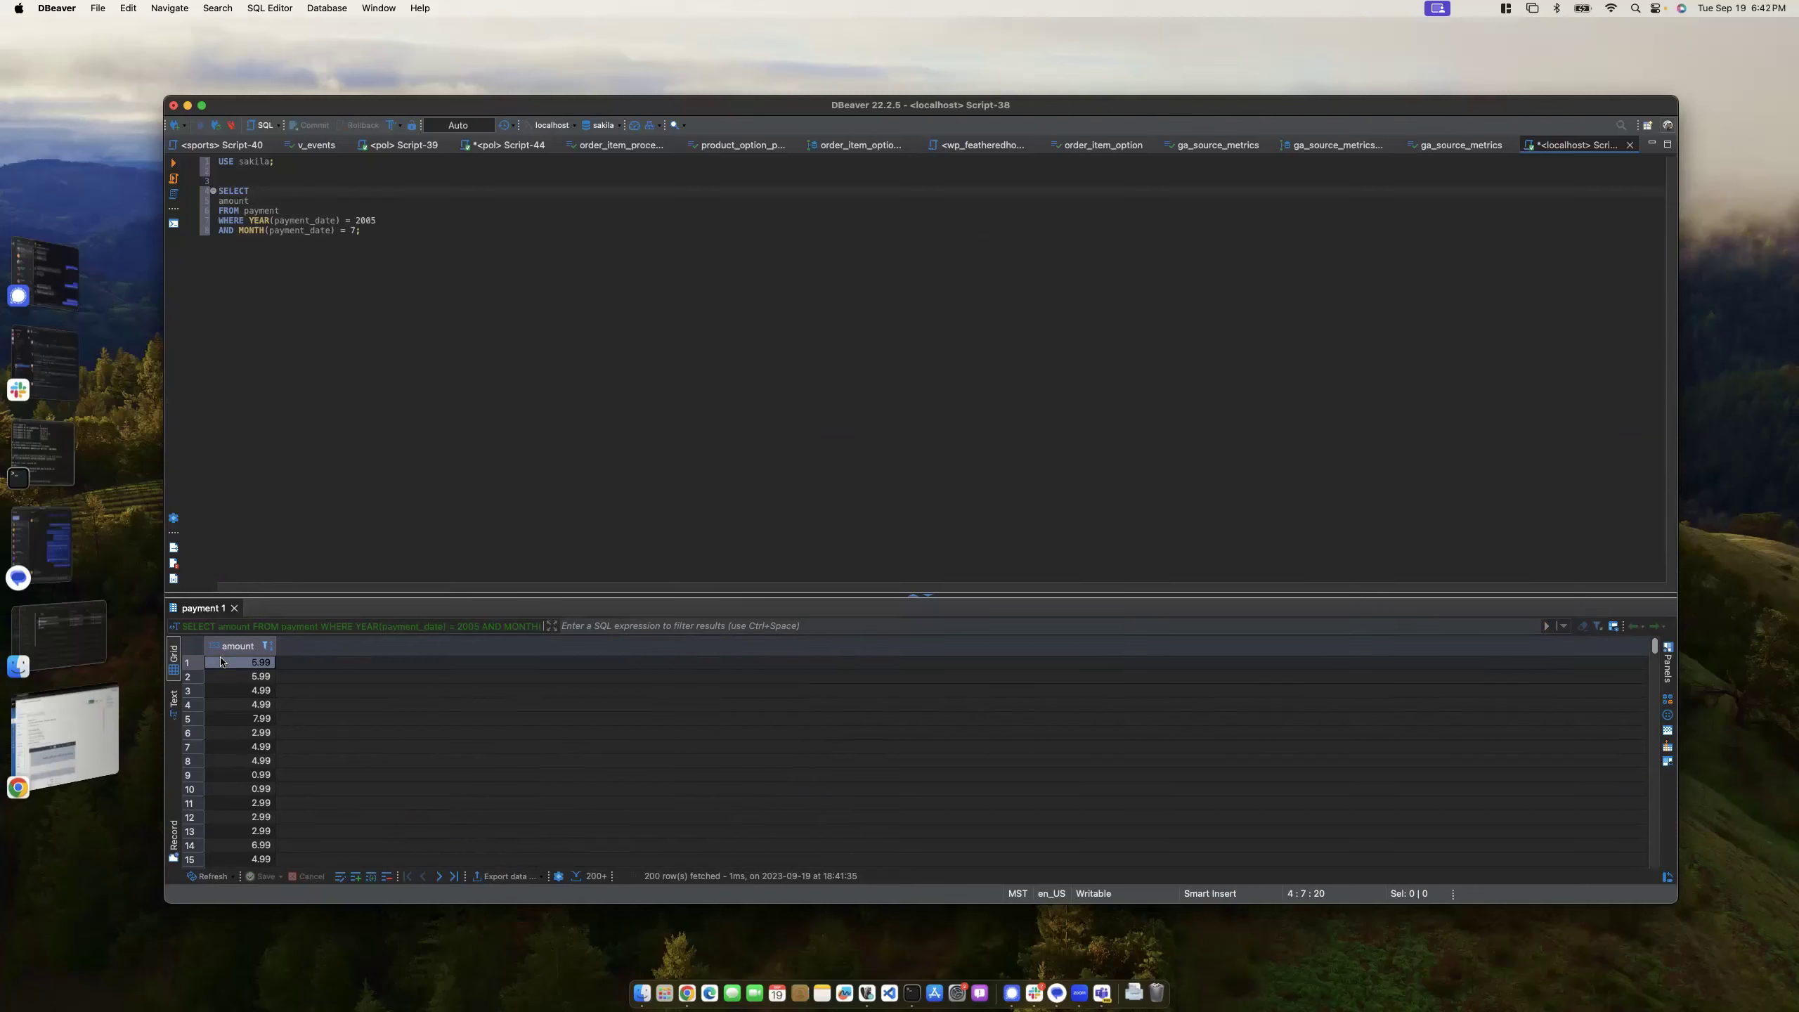
pyautogui.click(267, 201)
pyautogui.moveTo(267, 202); pyautogui.dragTo(211, 206)
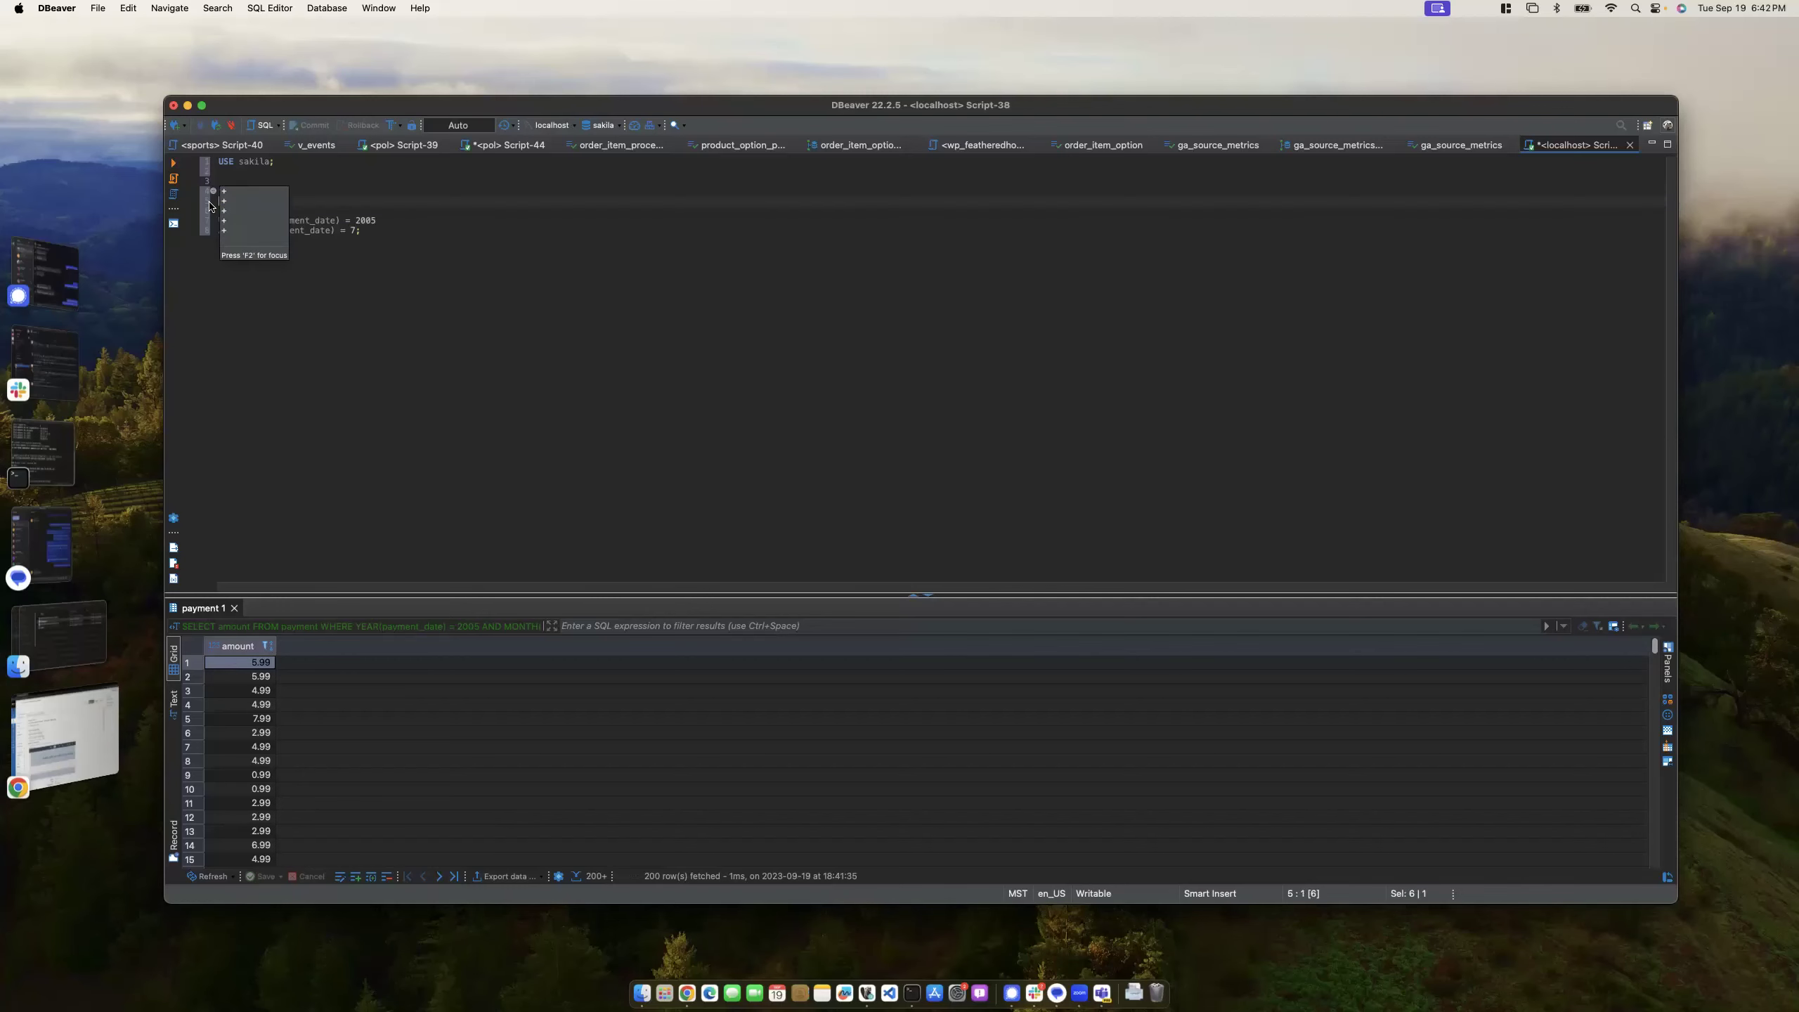
pyautogui.click(334, 273)
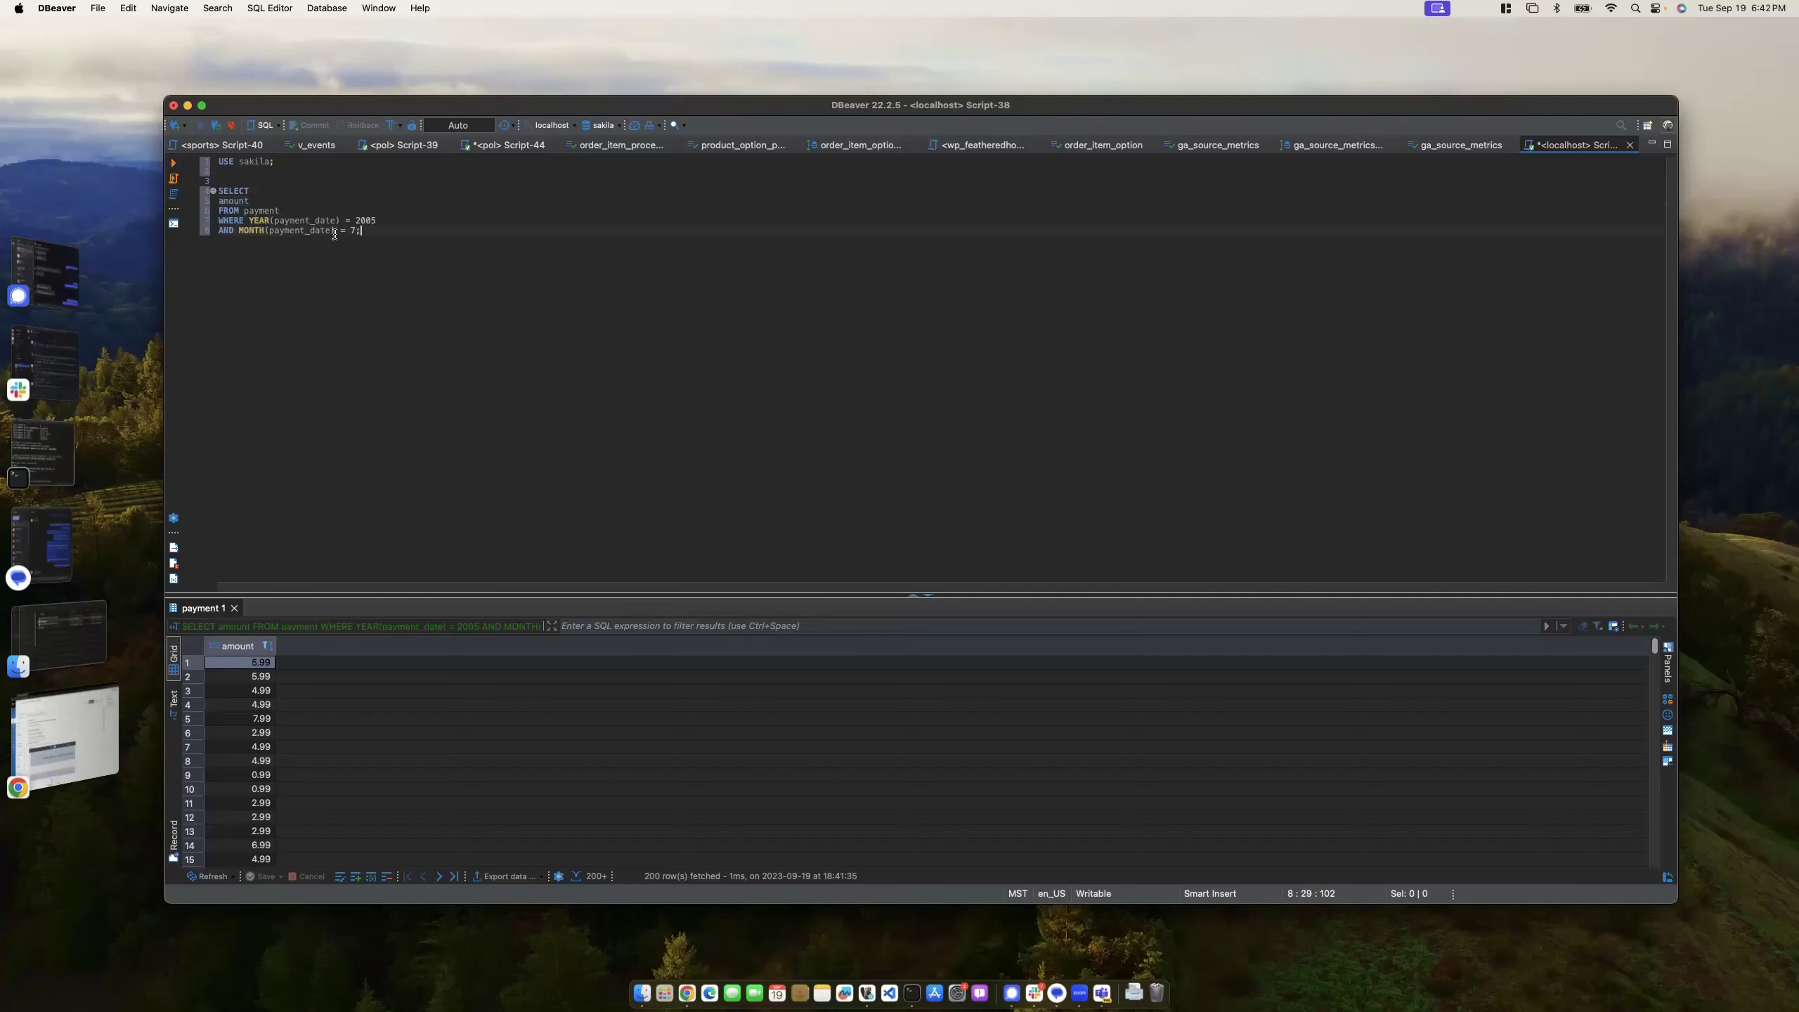
pyautogui.press('Left')
pyautogui.moveTo(369, 236); pyautogui.dragTo(401, 223)
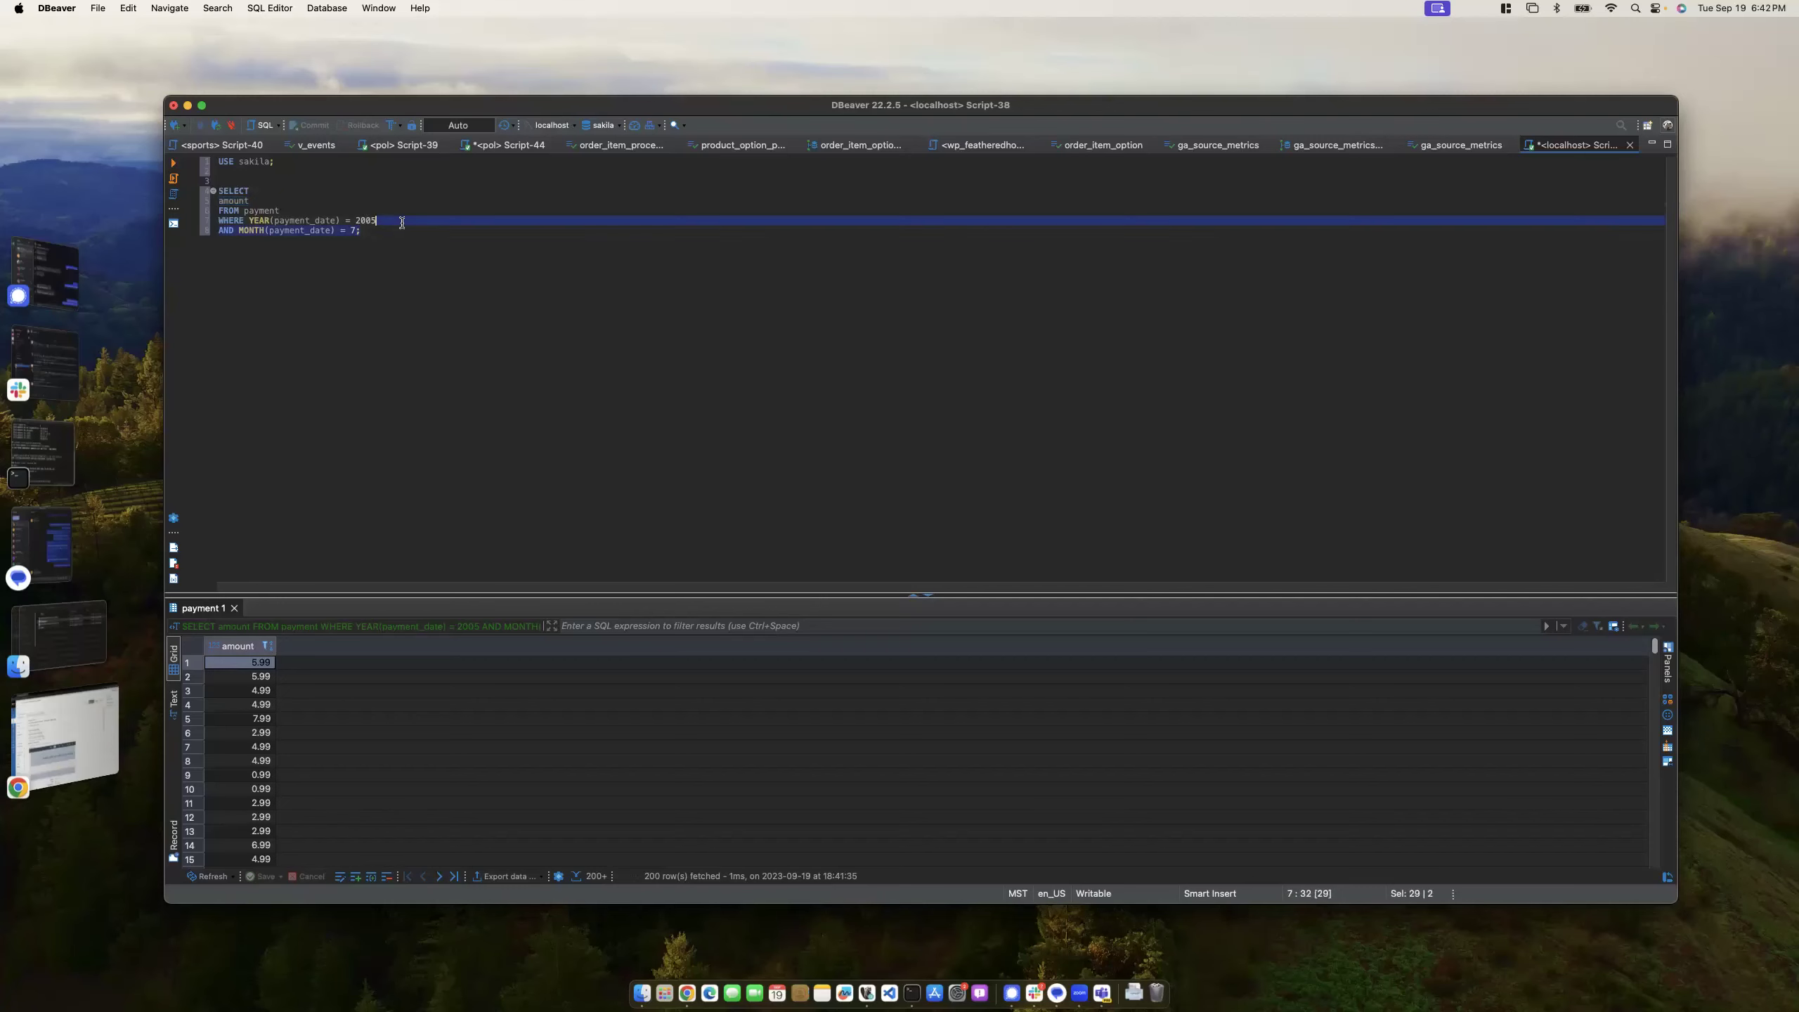
pyautogui.write(';')
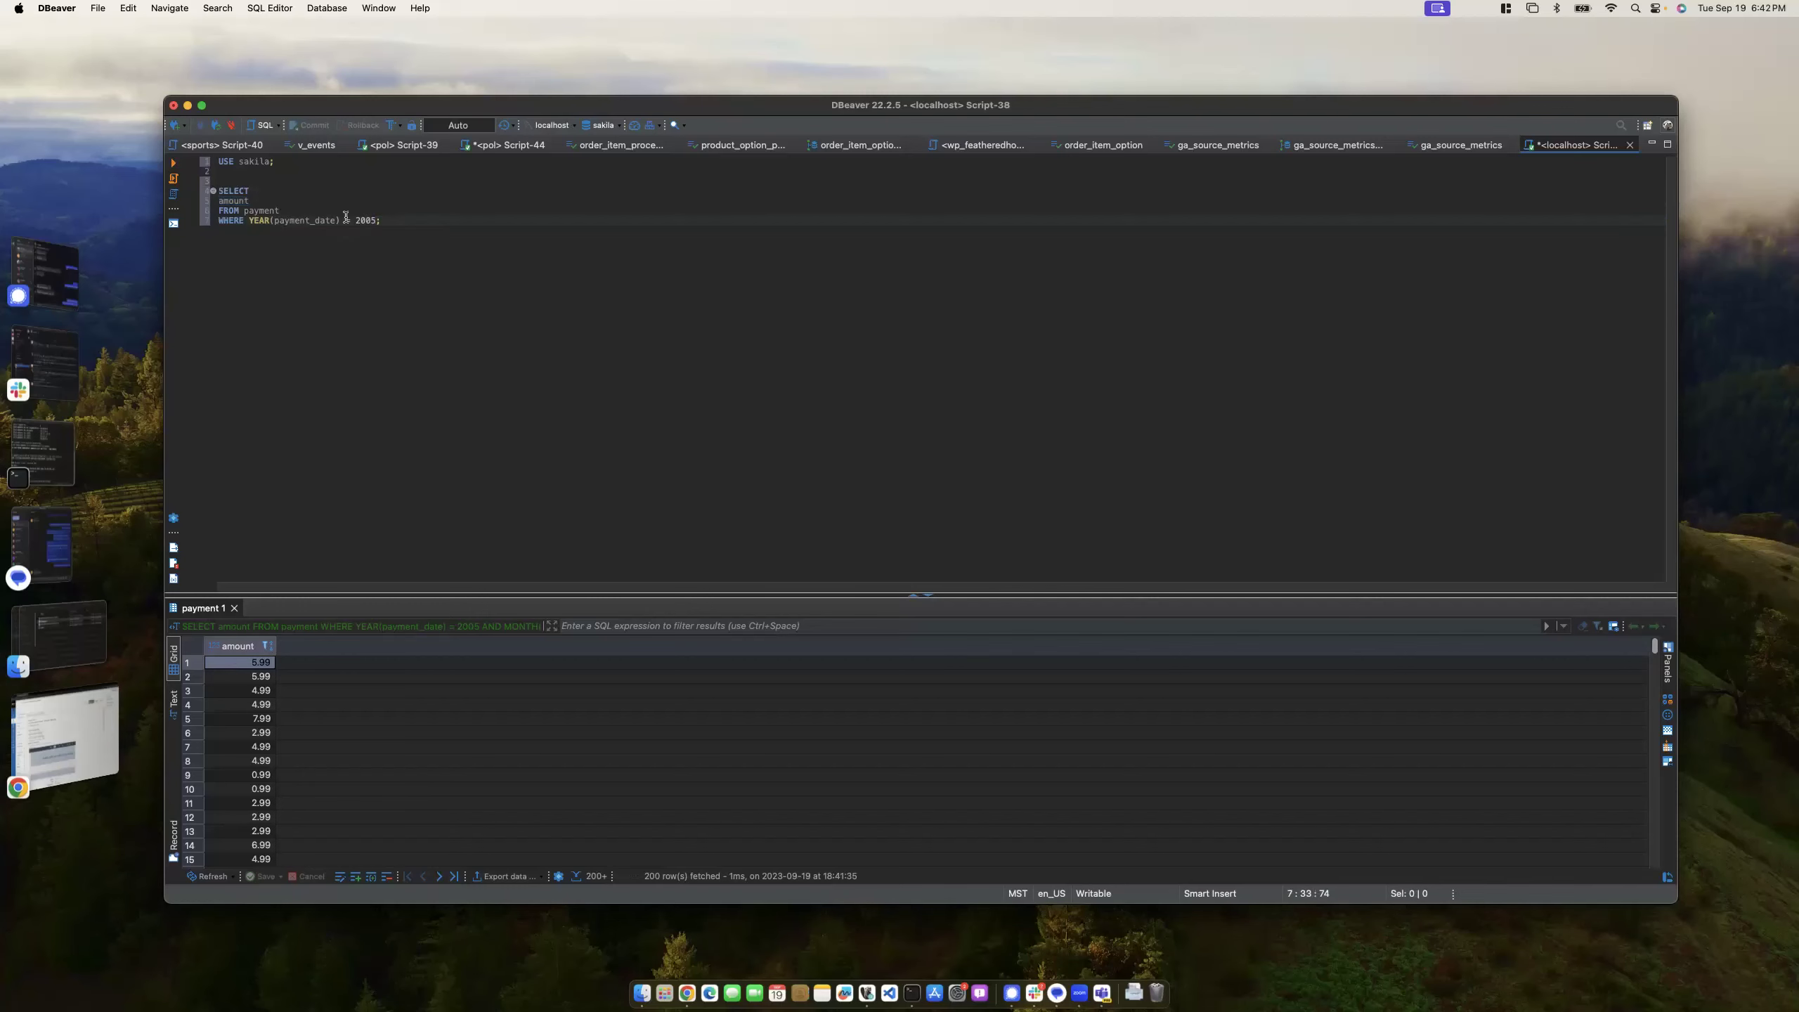
# - Replace amount with SUM(amount) and run the 2005 query, totalling 66,892.38
pyautogui.moveTo(250, 201); pyautogui.dragTo(217, 201)
pyautogui.press('BackSpace')
pyautogui.write('SUM')
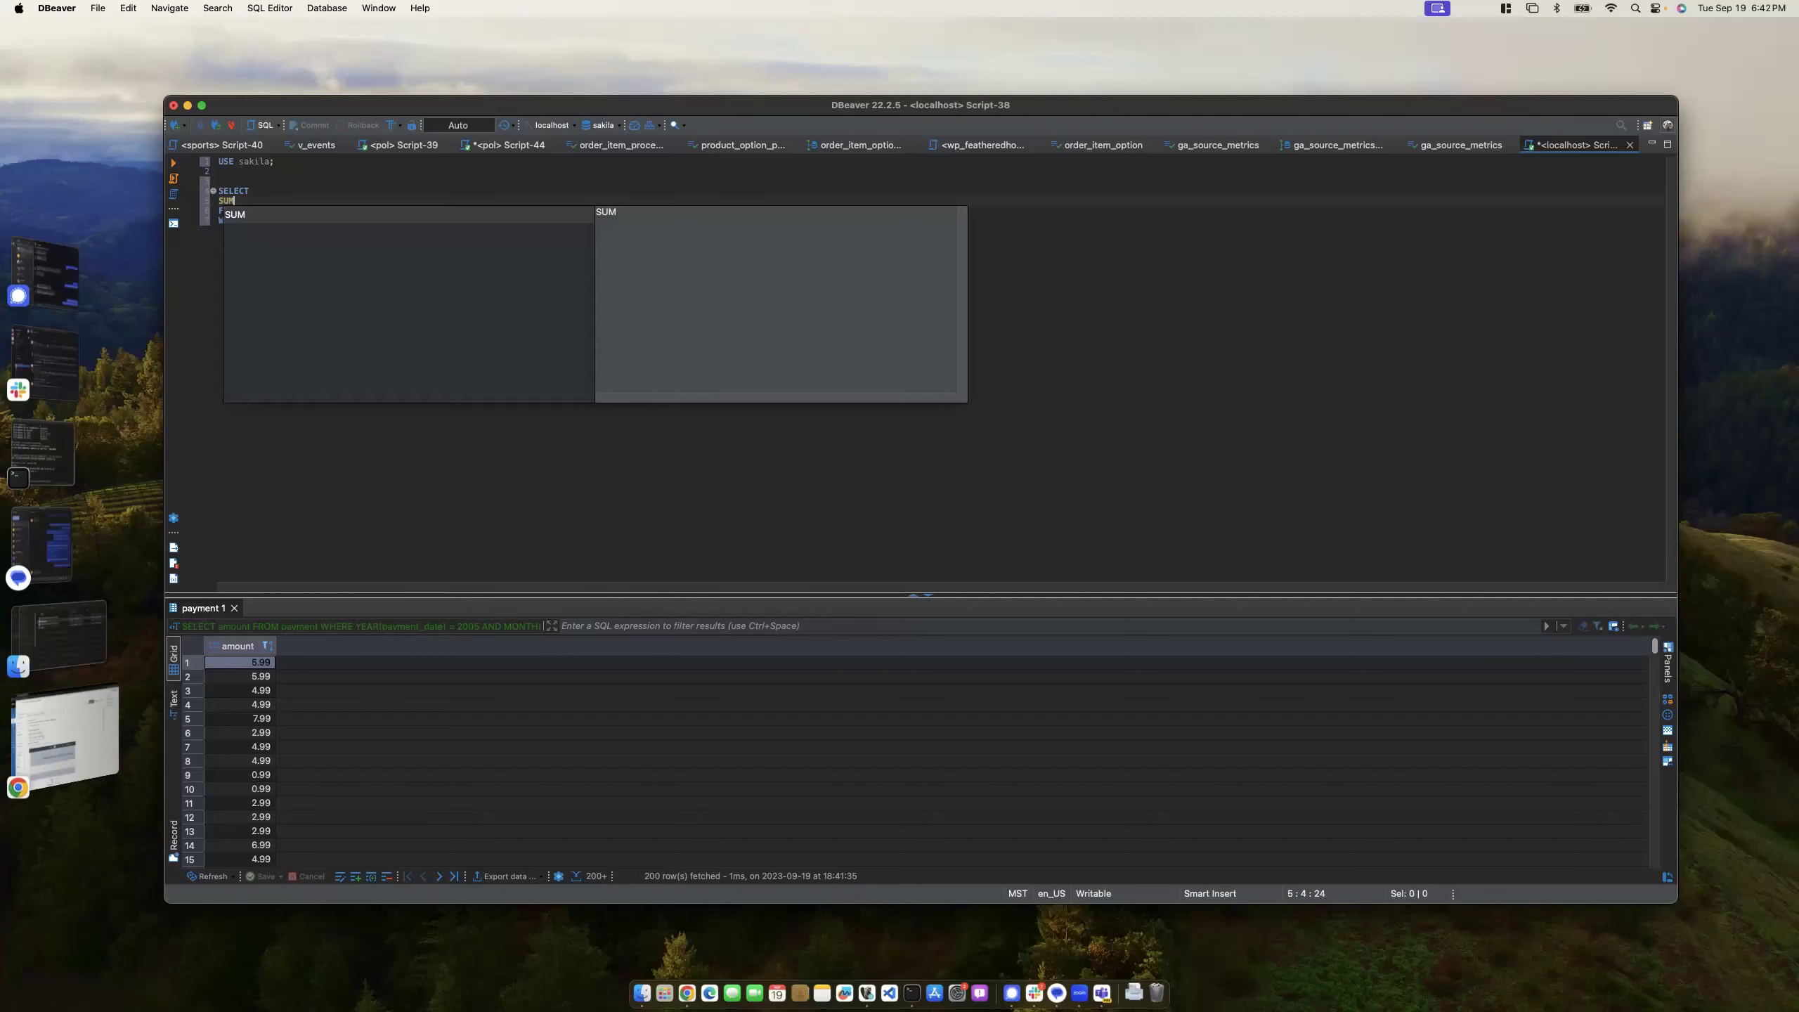
pyautogui.write('(amount')
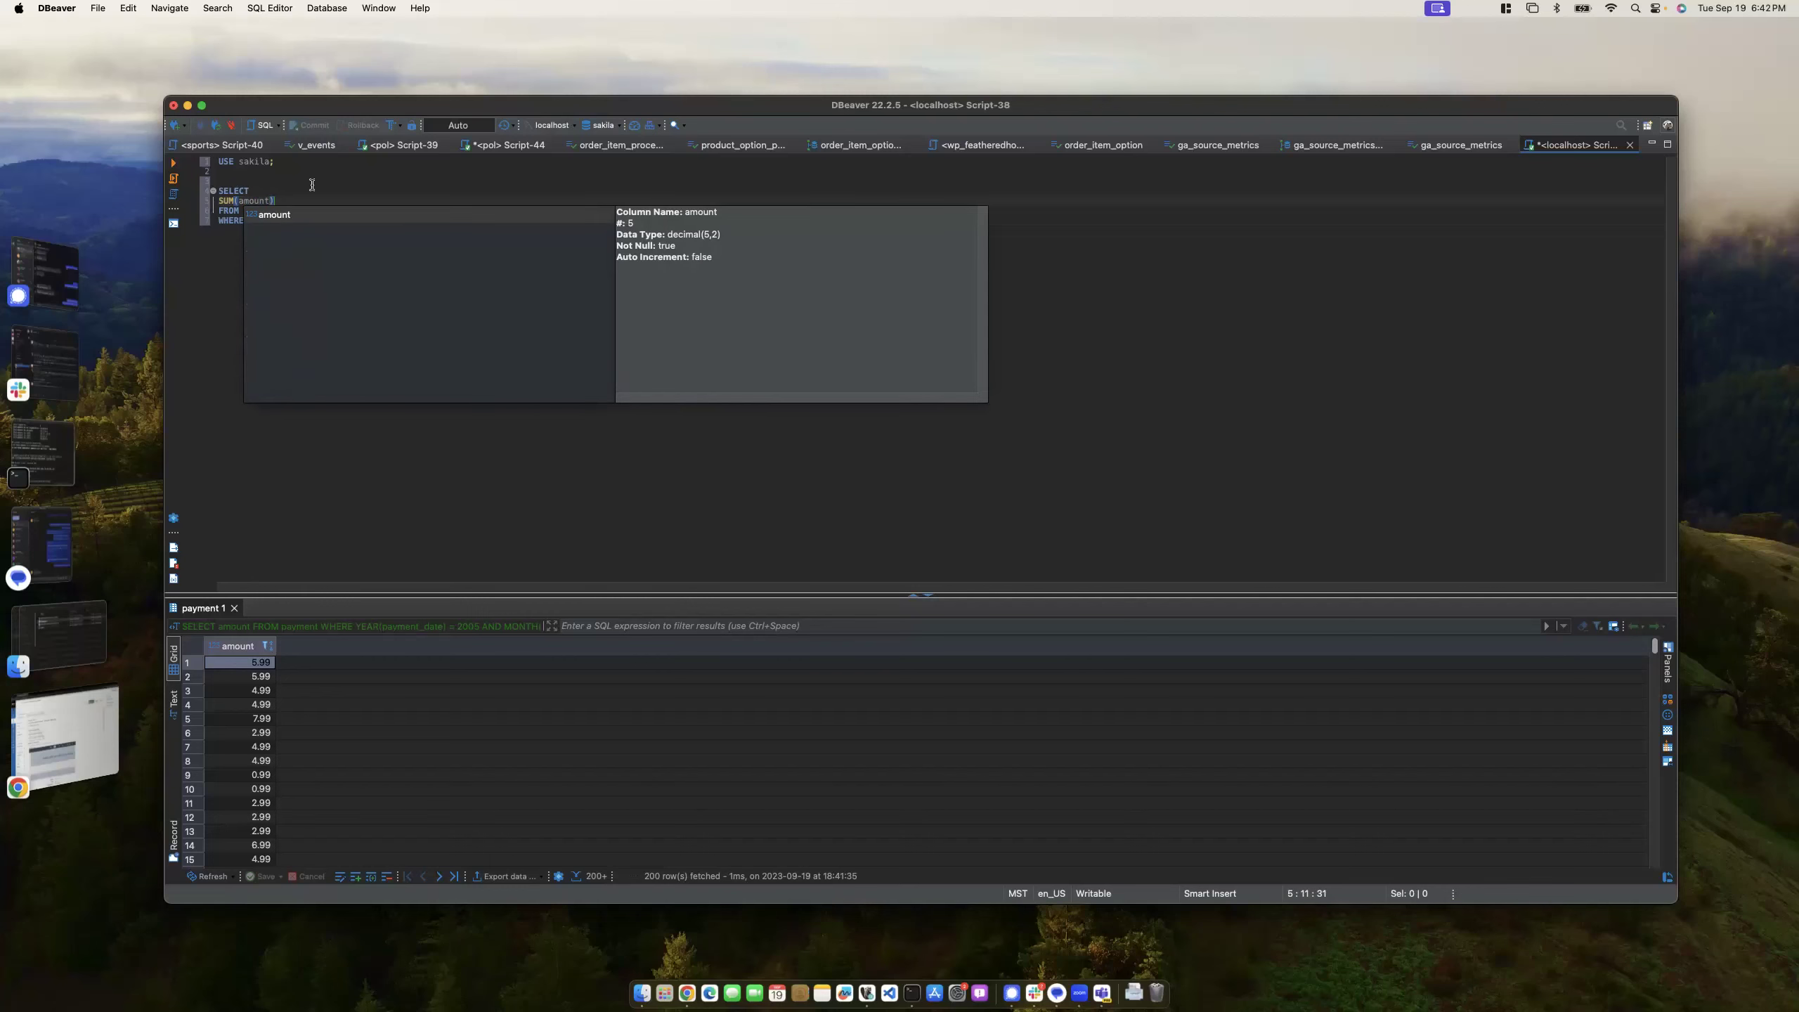
pyautogui.press('Escape')
pyautogui.press('Up')
pyautogui.press('Up')
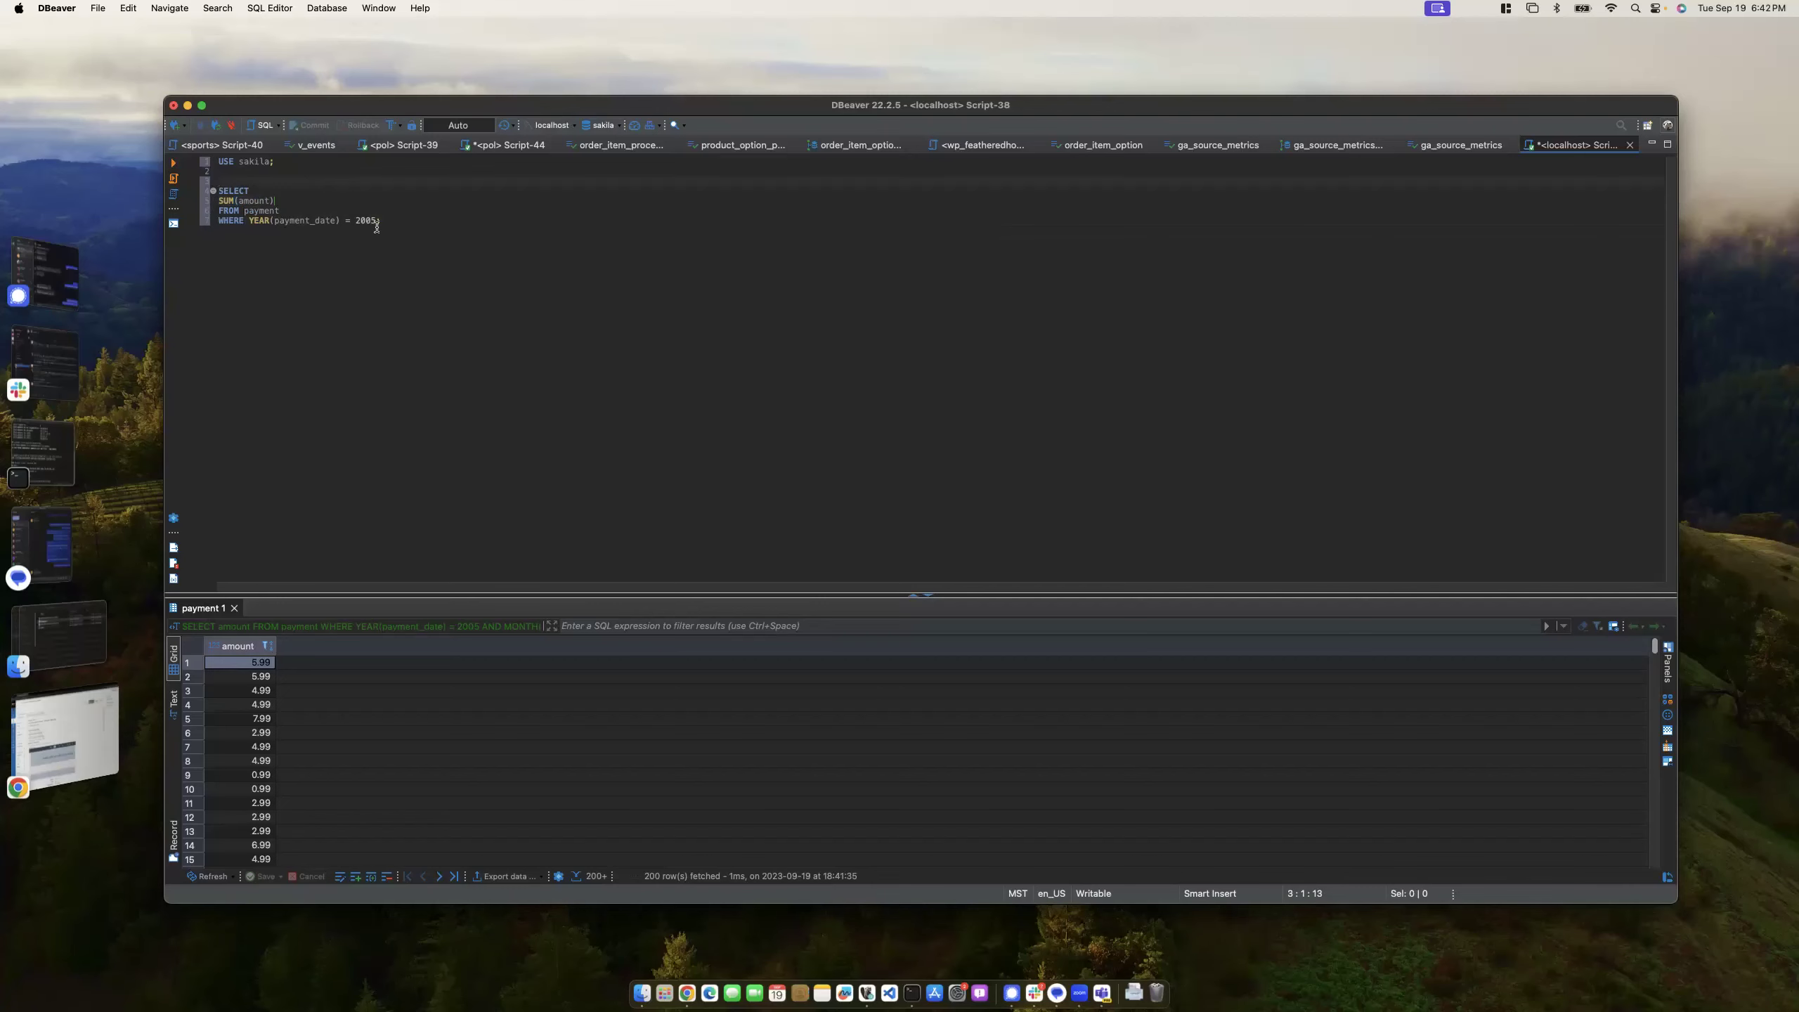
pyautogui.click(388, 222)
pyautogui.press('super+Return')
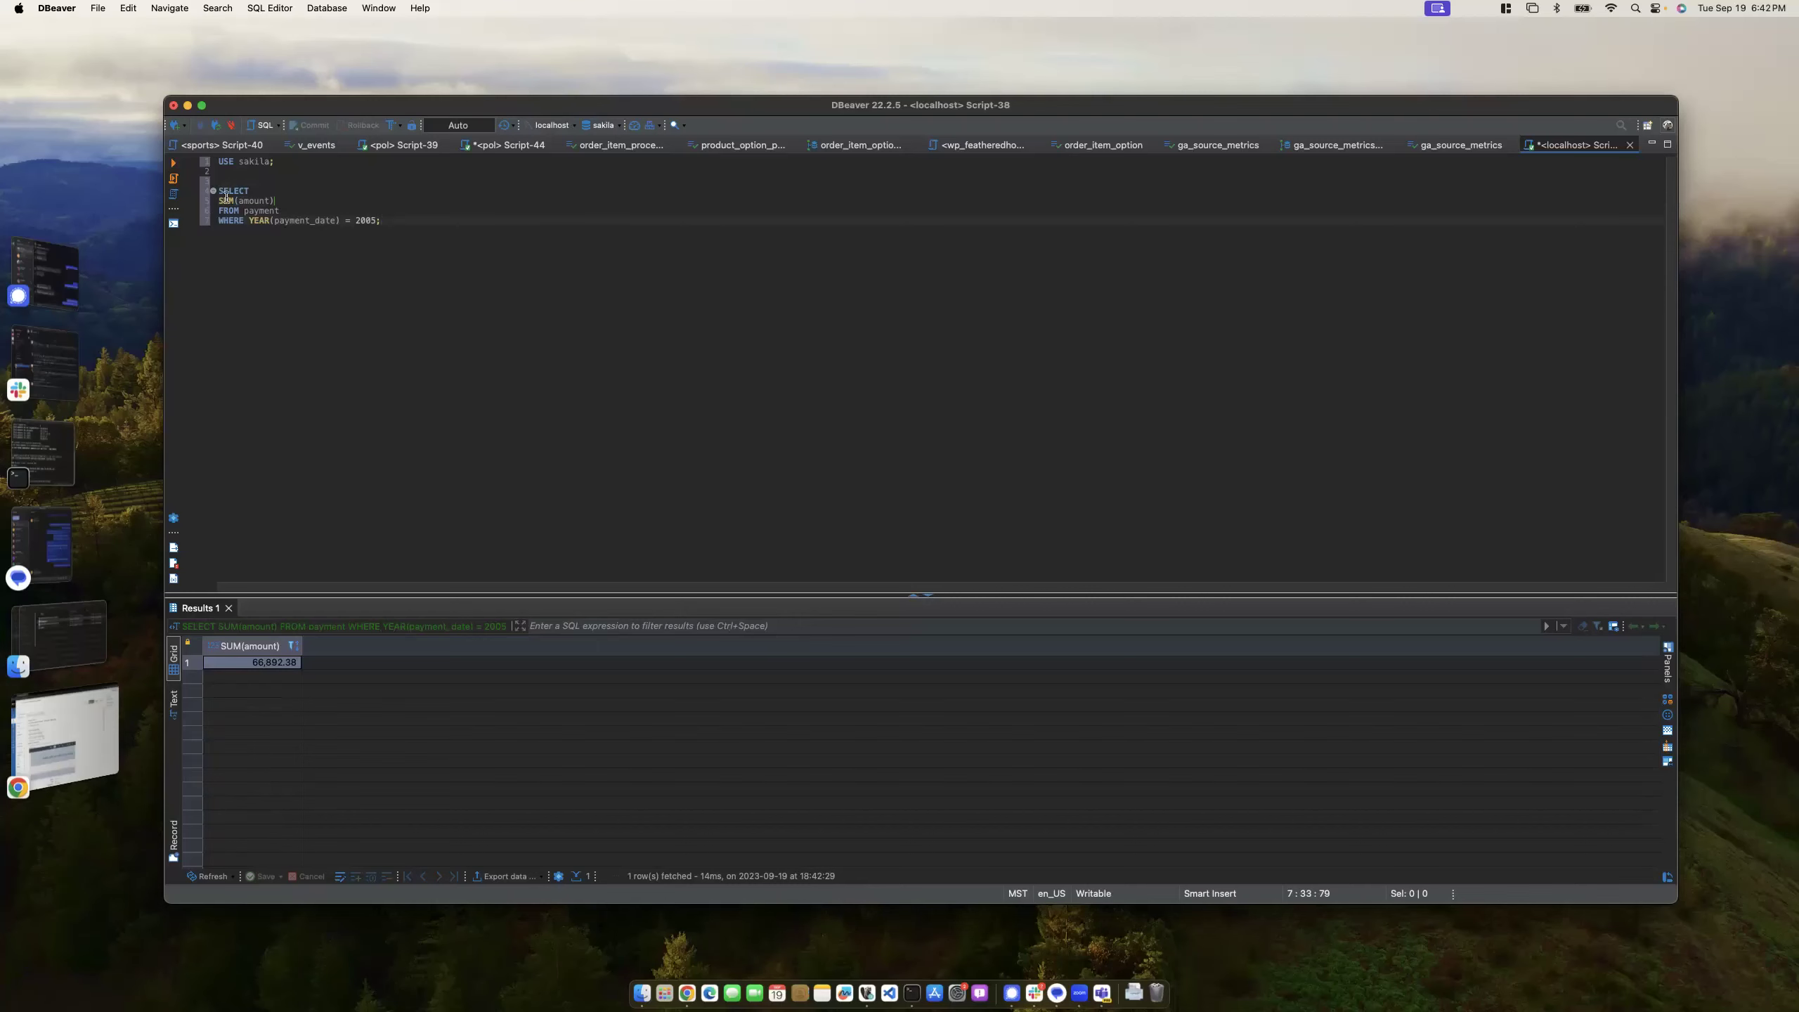
# - Add a 'MONTH(payment_date) AS payment_month,' line under SELECT
pyautogui.click(256, 191)
pyautogui.press('Return')
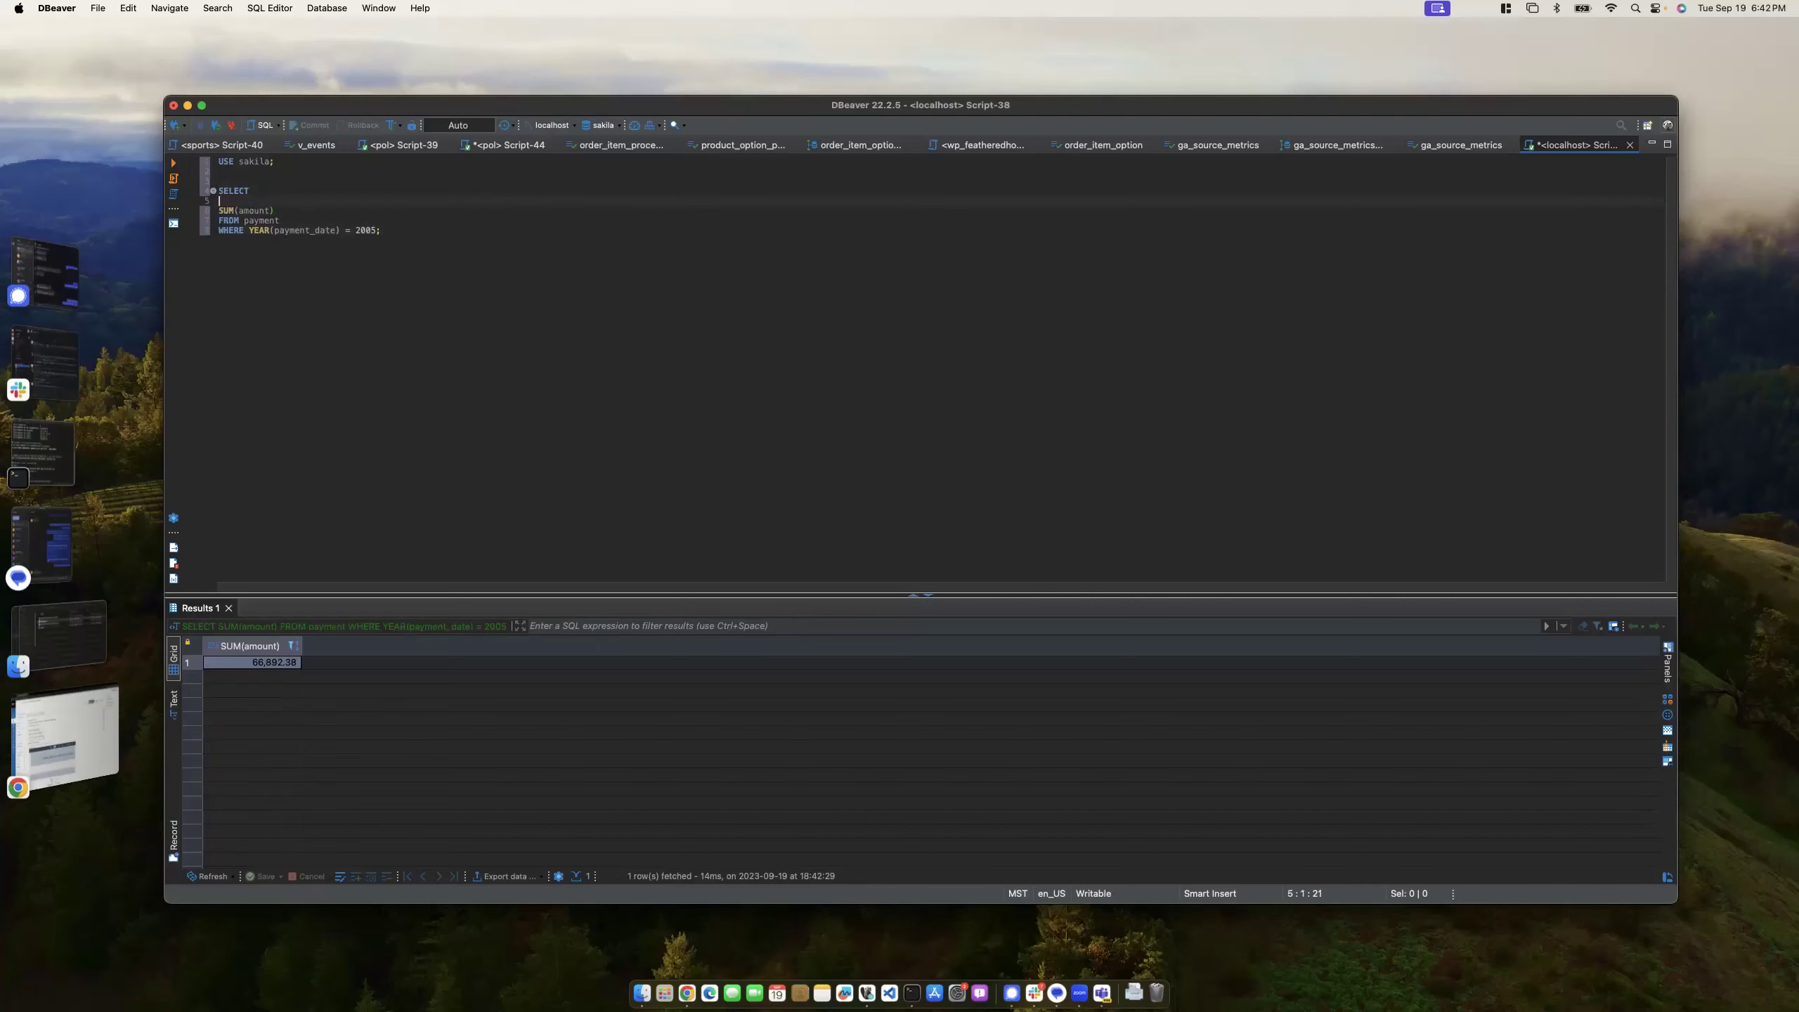
pyautogui.write('MONTH')
pyautogui.press('Return')
pyautogui.write('payment')
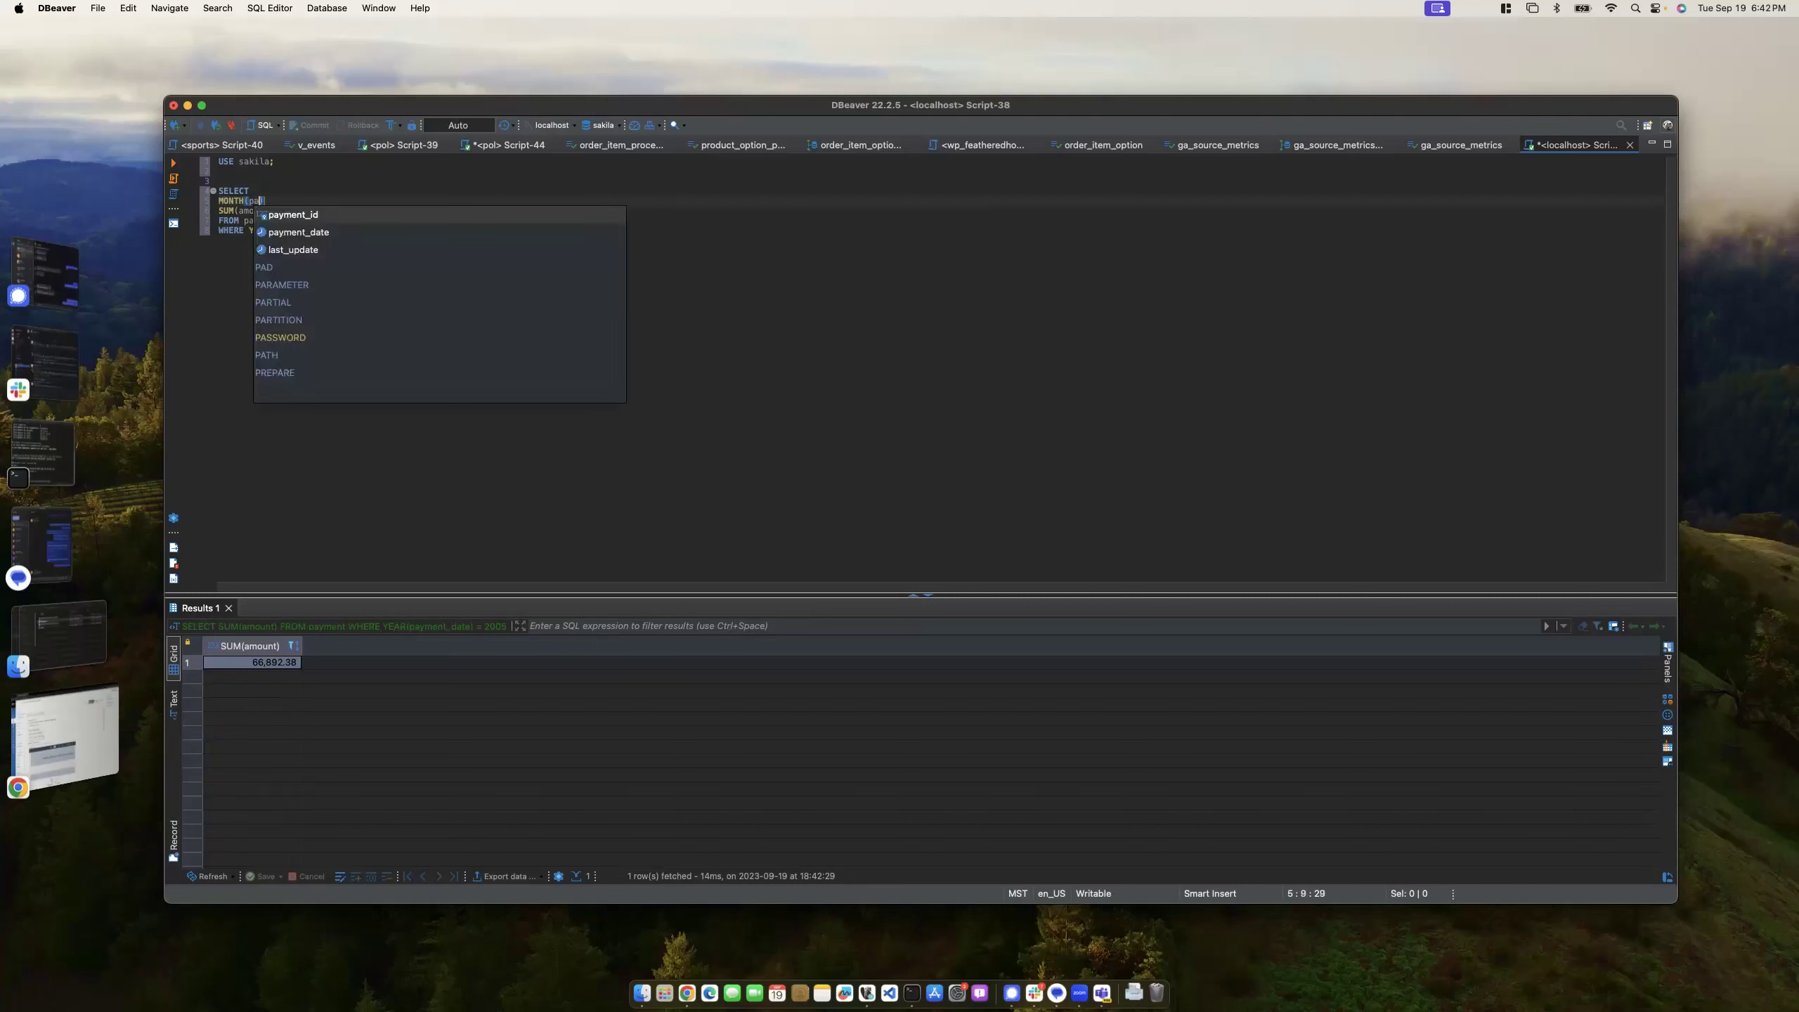
pyautogui.press('Down')
pyautogui.press('Return')
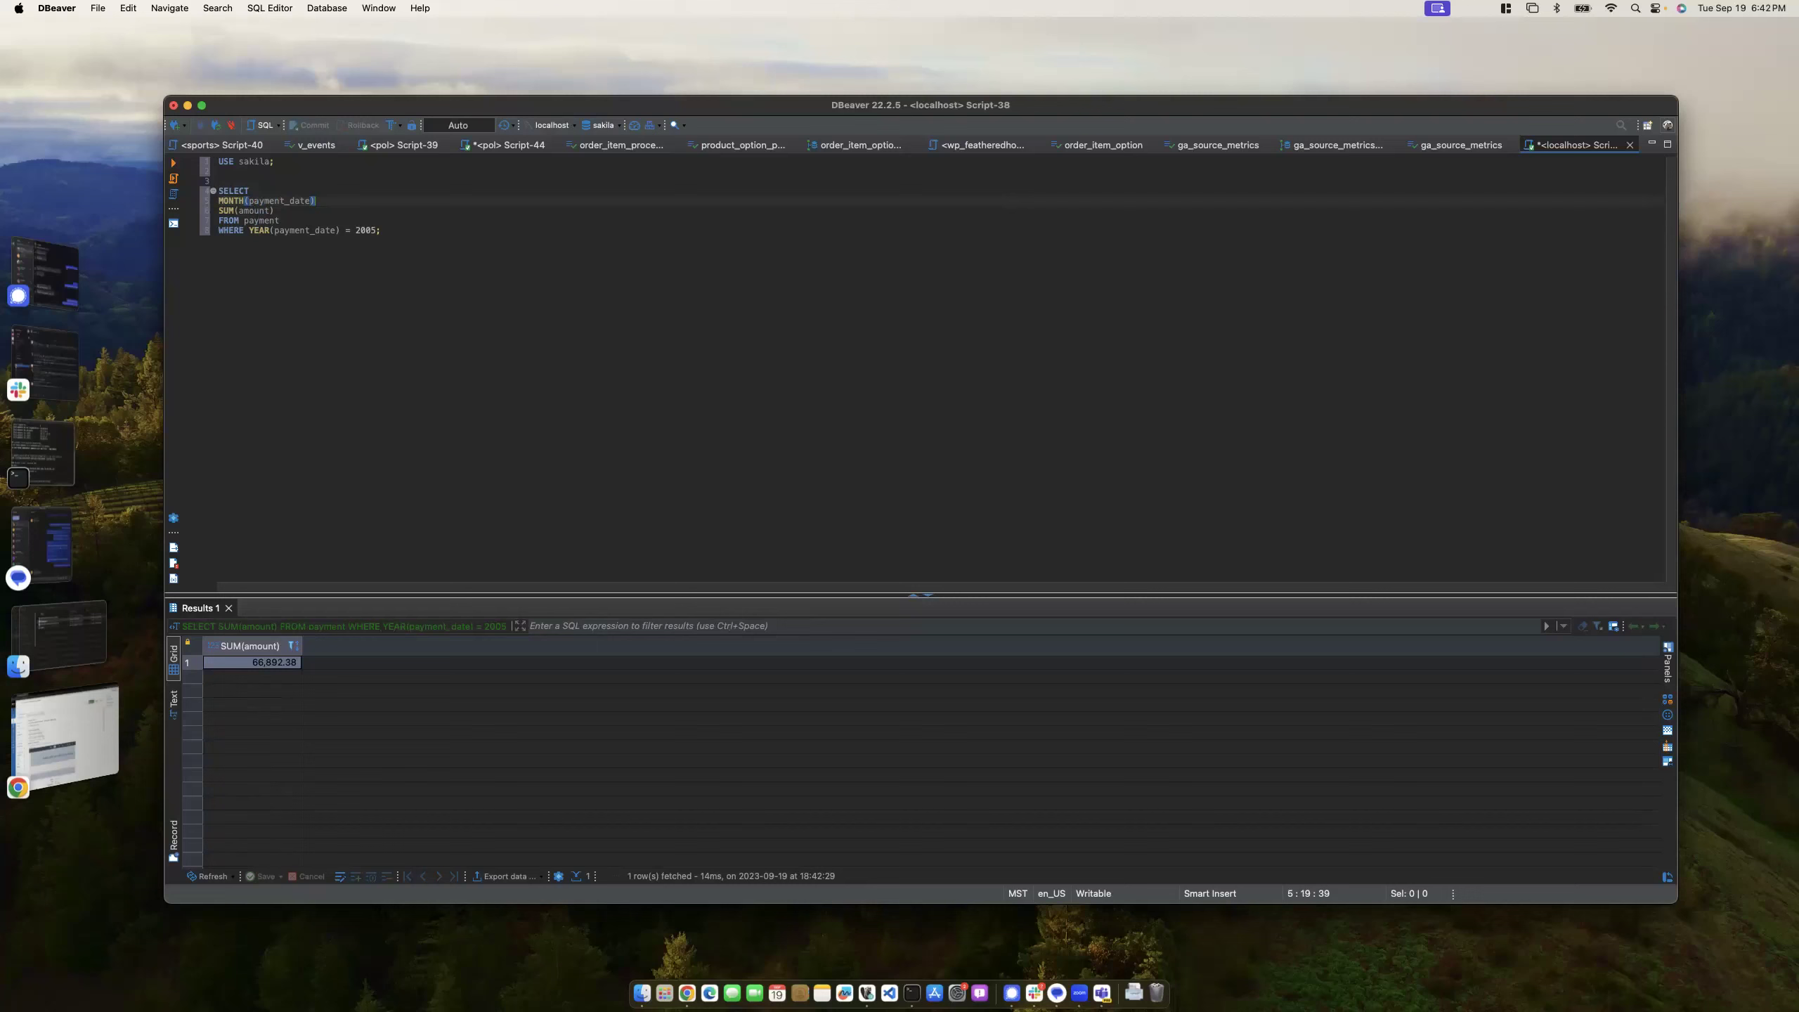
pyautogui.click(341, 200)
pyautogui.write('AS payment_month,')
# - Run the monthly query, hit error 1140, and start a GROUP BY line
pyautogui.click(400, 235)
pyautogui.press('super+Return')
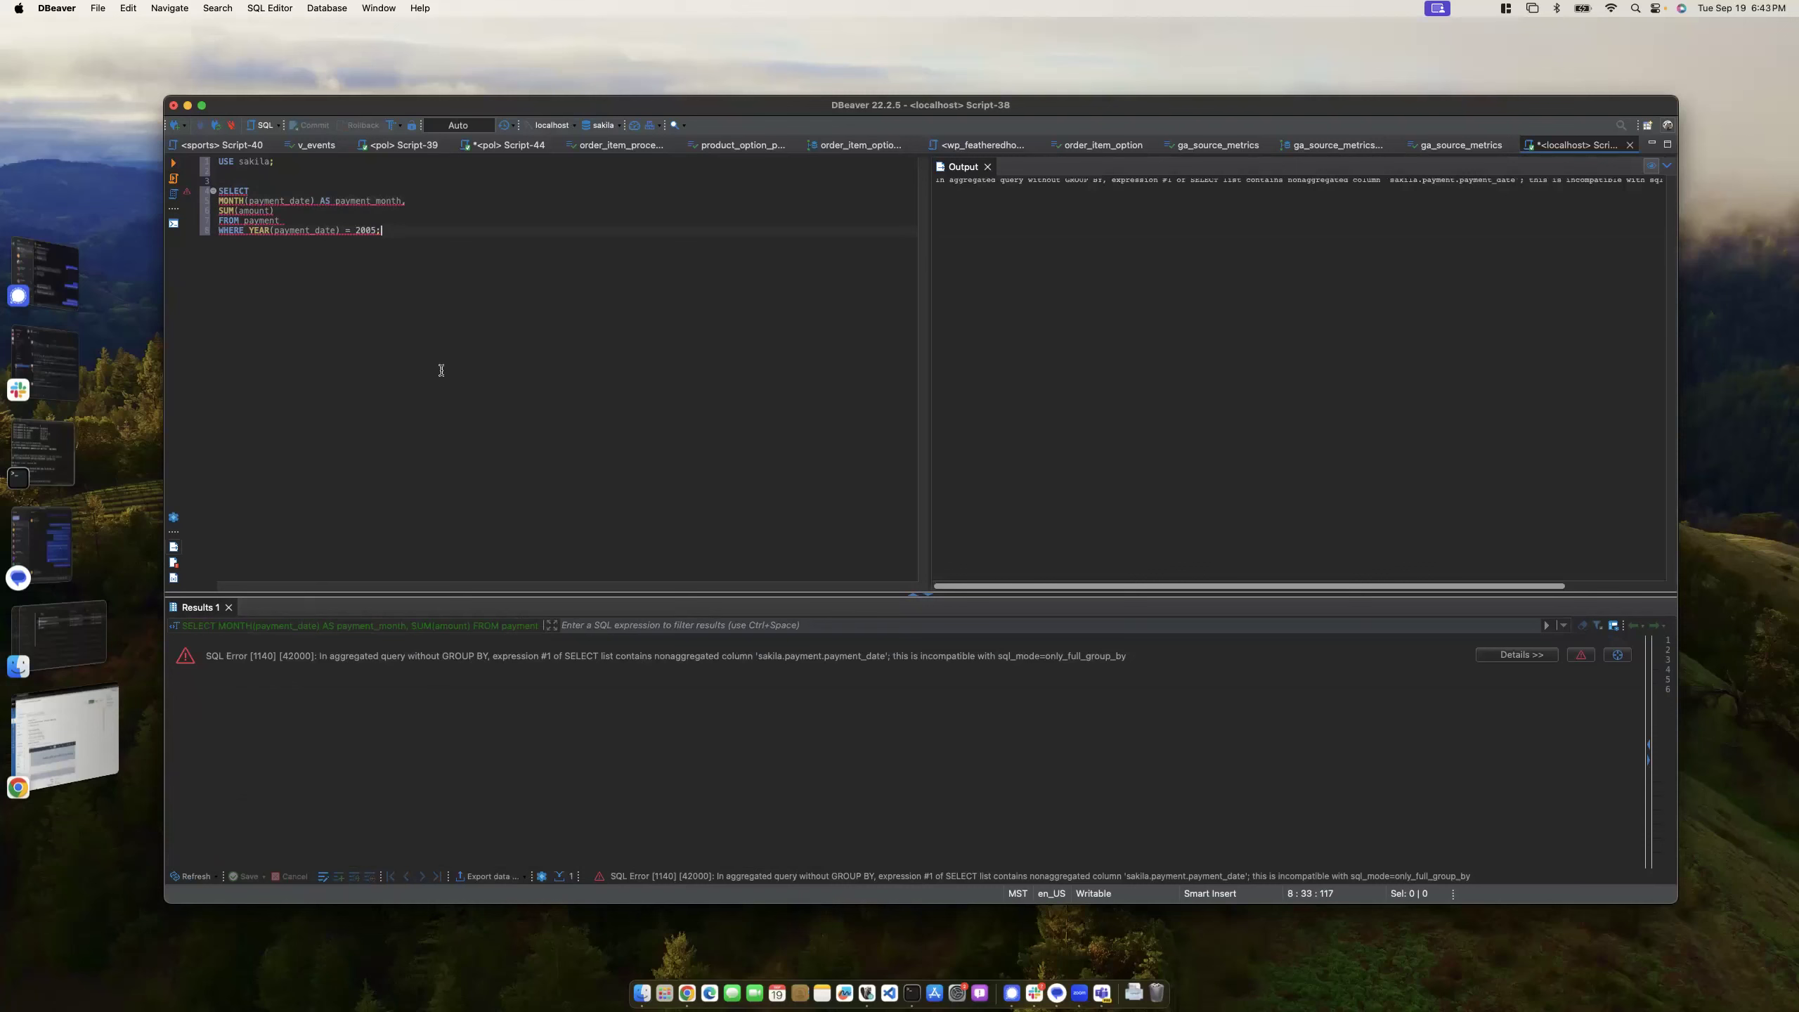
pyautogui.press('BackSpace')
pyautogui.press('Return')
pyautogui.write('GROUP BY')
# - Paste MONTH(payment_date); after GROUP BY and rerun, returning months 5 to 8
pyautogui.moveTo(313, 200); pyautogui.dragTo(217, 199)
pyautogui.click(278, 243)
pyautogui.hotkey('ctrl', 'space')
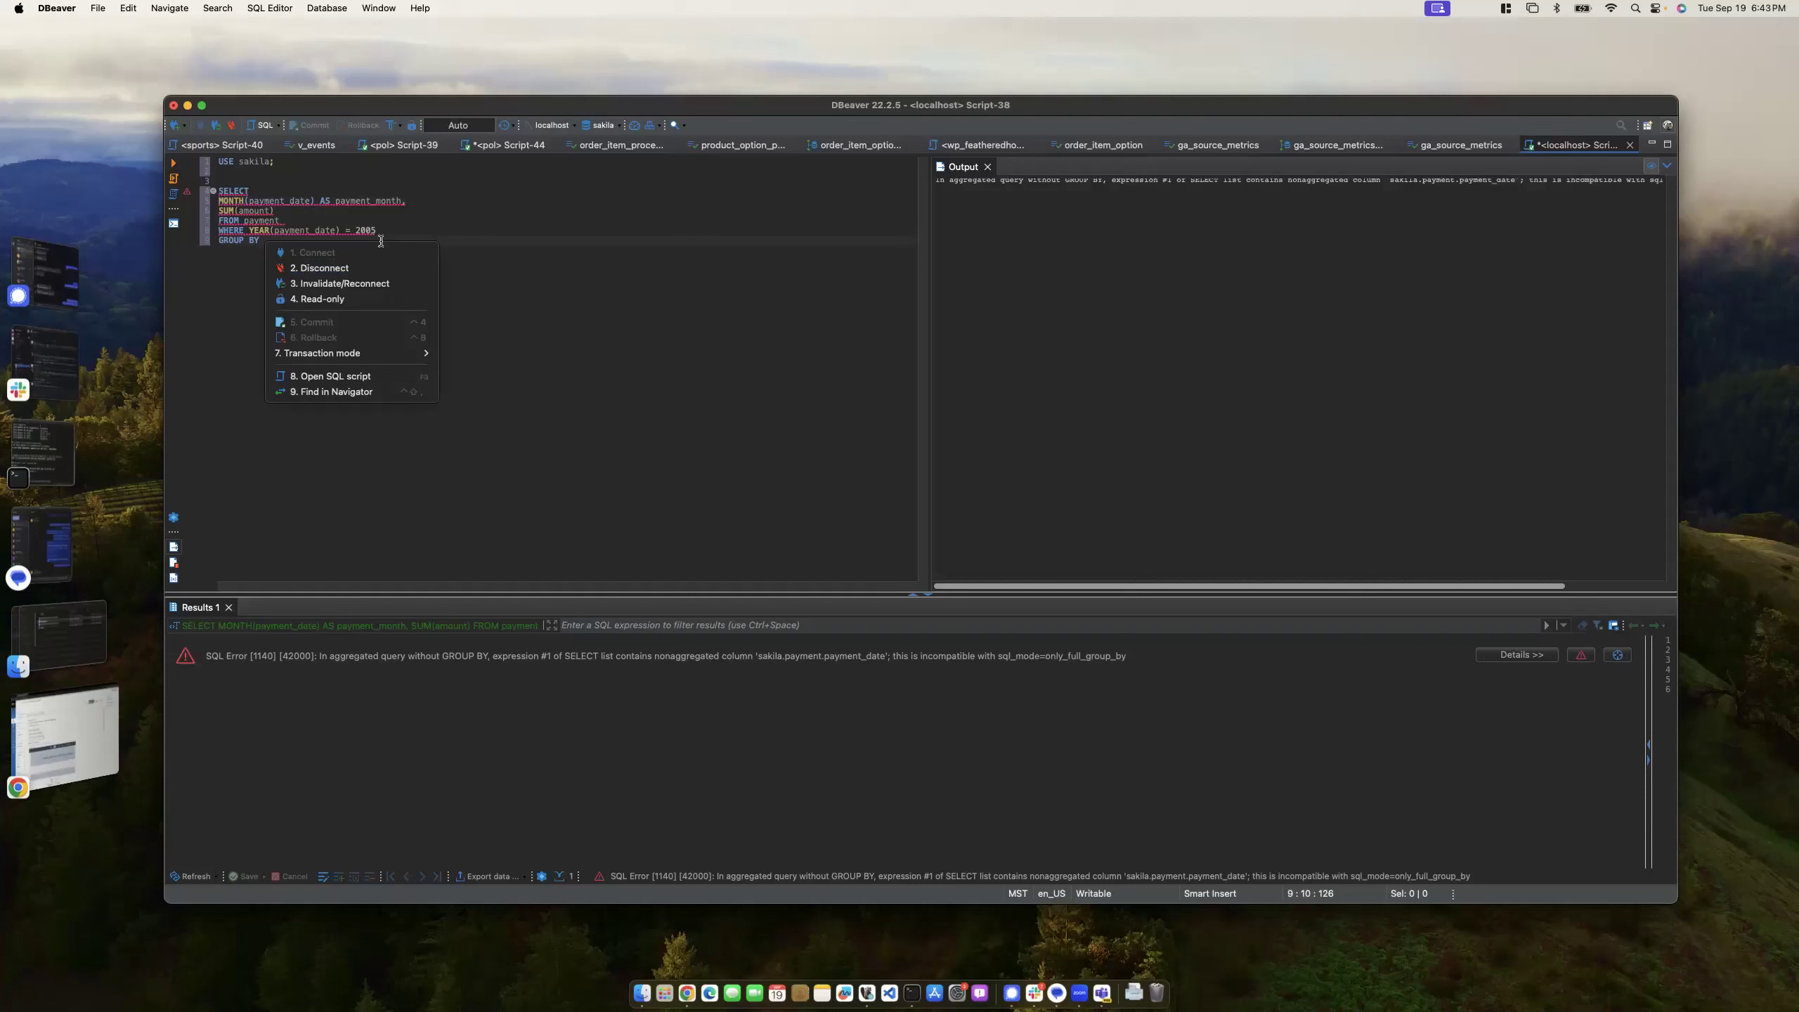
pyautogui.press('Escape')
pyautogui.moveTo(313, 200); pyautogui.dragTo(210, 205)
pyautogui.press('super+c')
pyautogui.click(280, 241)
pyautogui.press('super+v')
pyautogui.write(';')
pyautogui.press('super+Return')
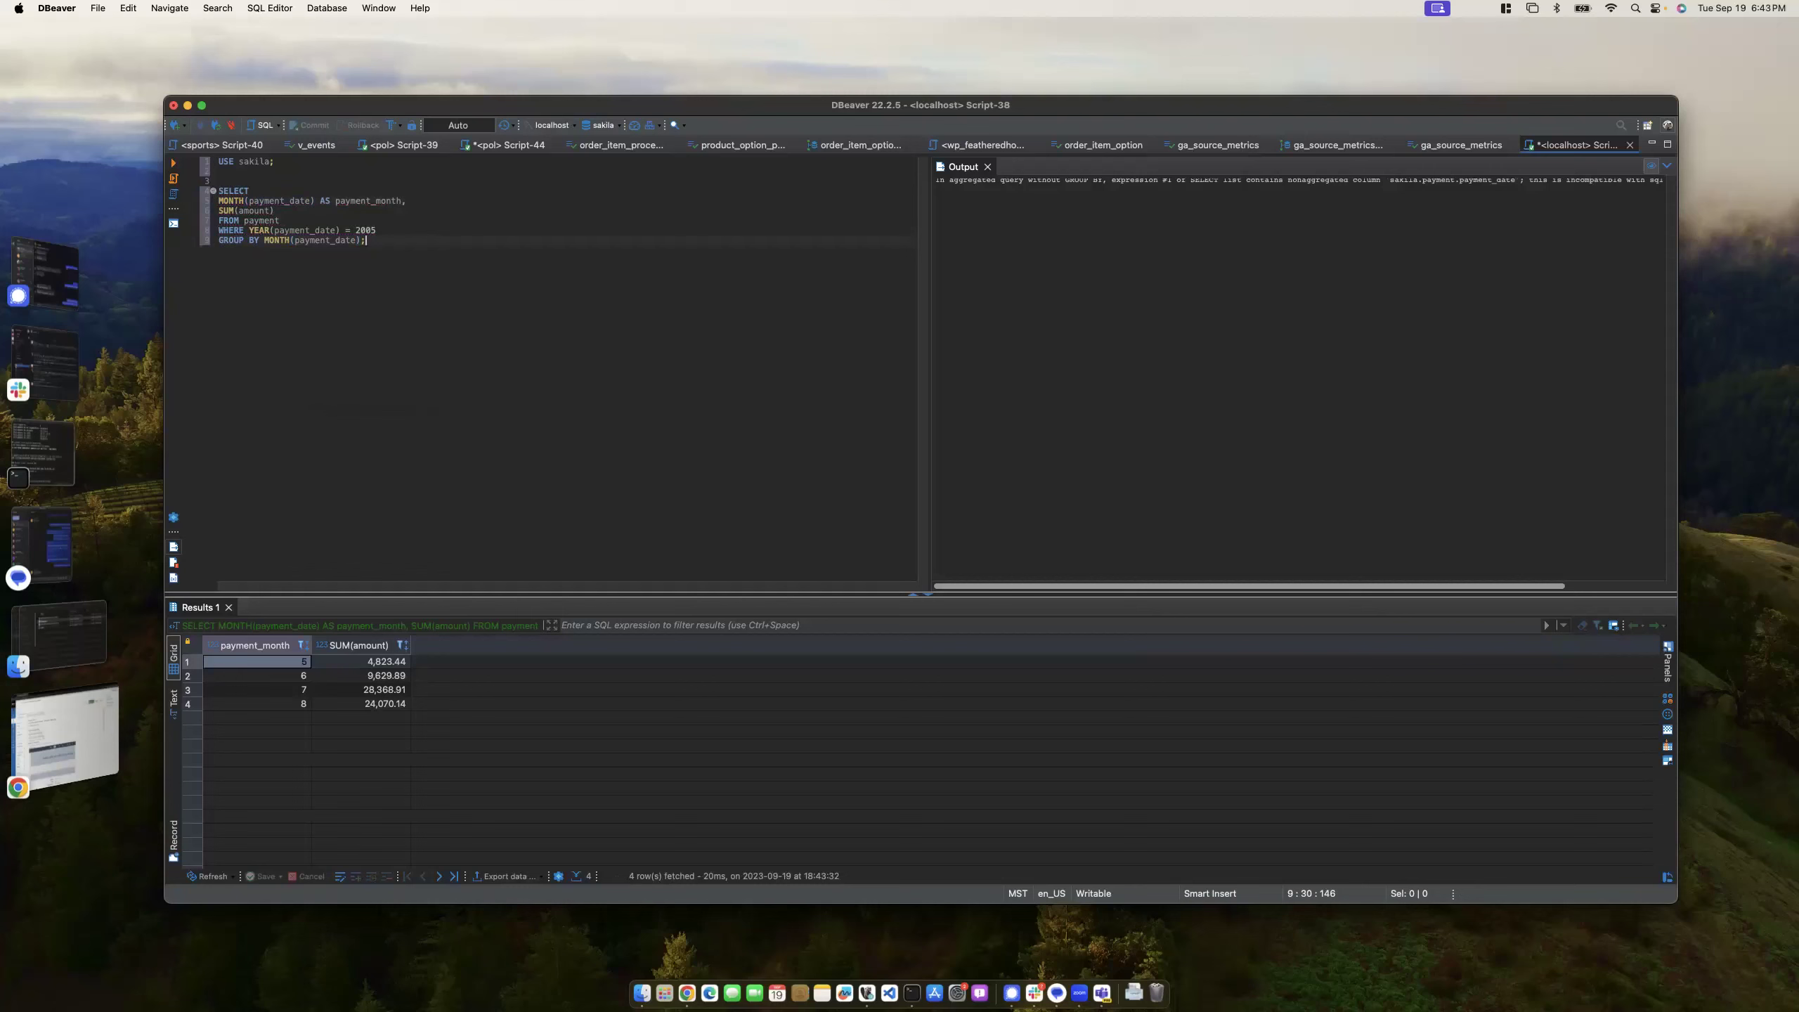
# - Inspect the monthly totals: May 4,823.44, July 28,368.91, August 24,070.14
pyautogui.click(360, 662)
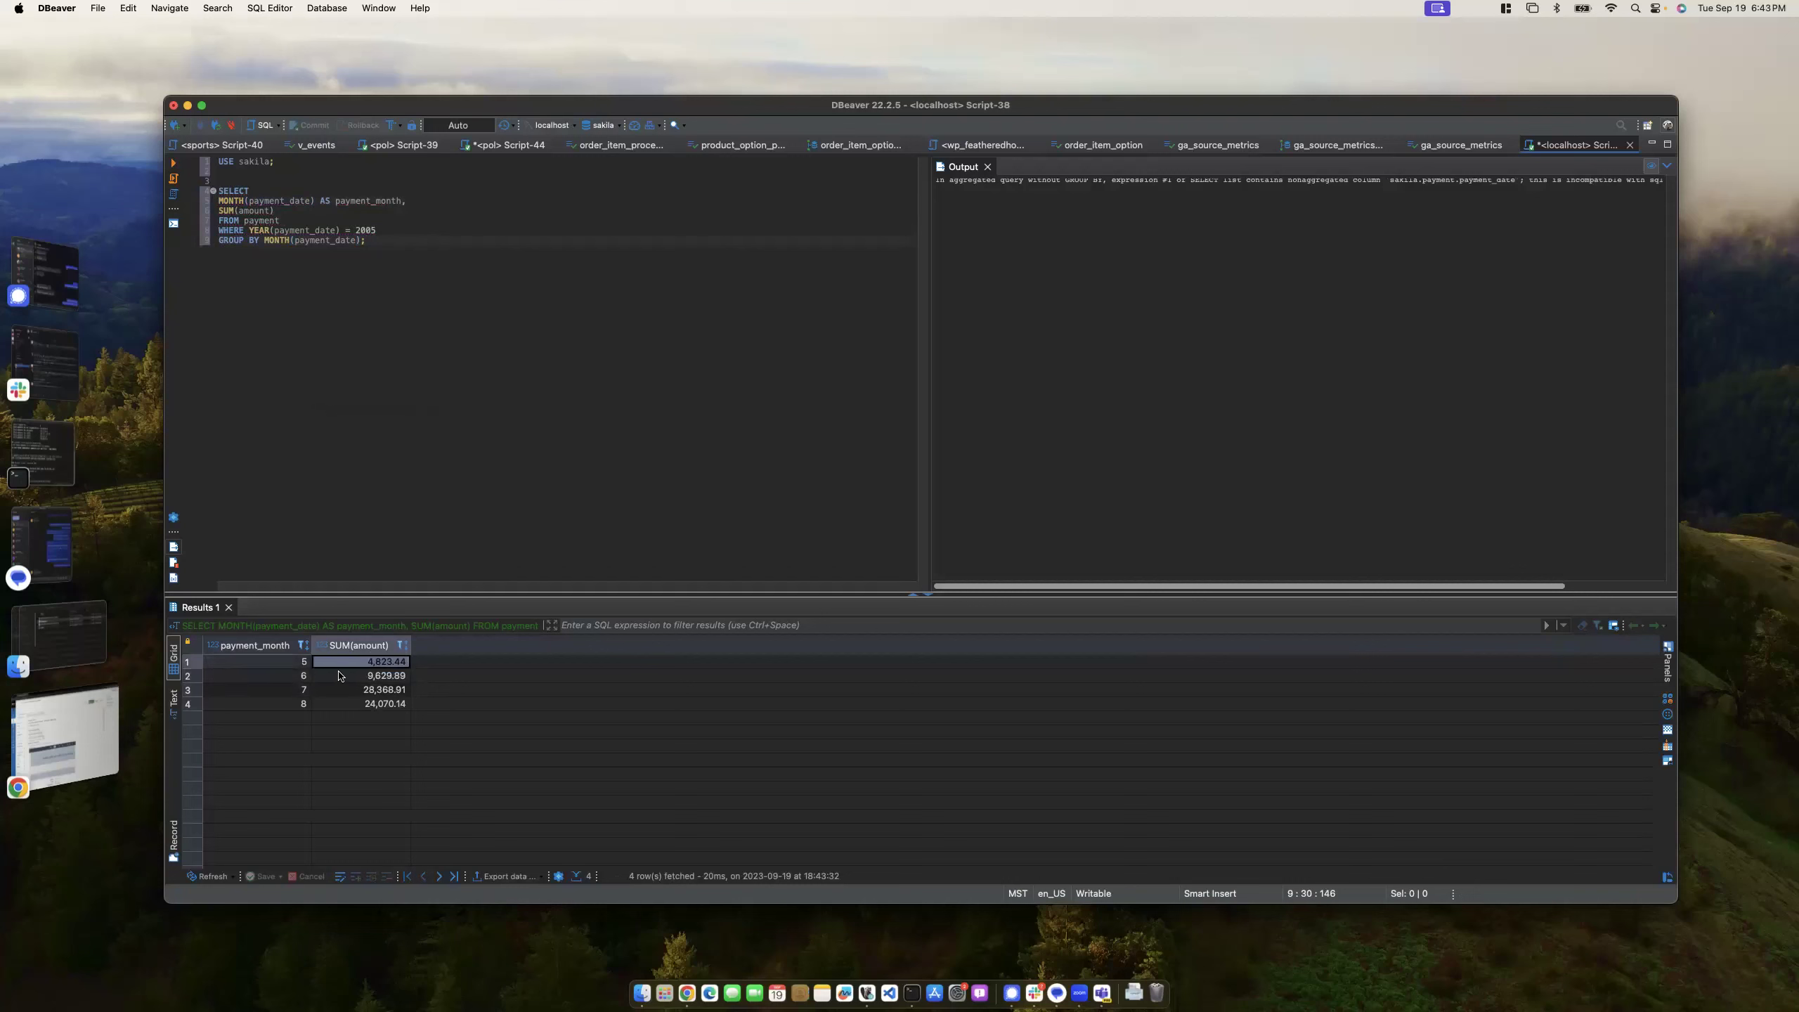
pyautogui.click(347, 704)
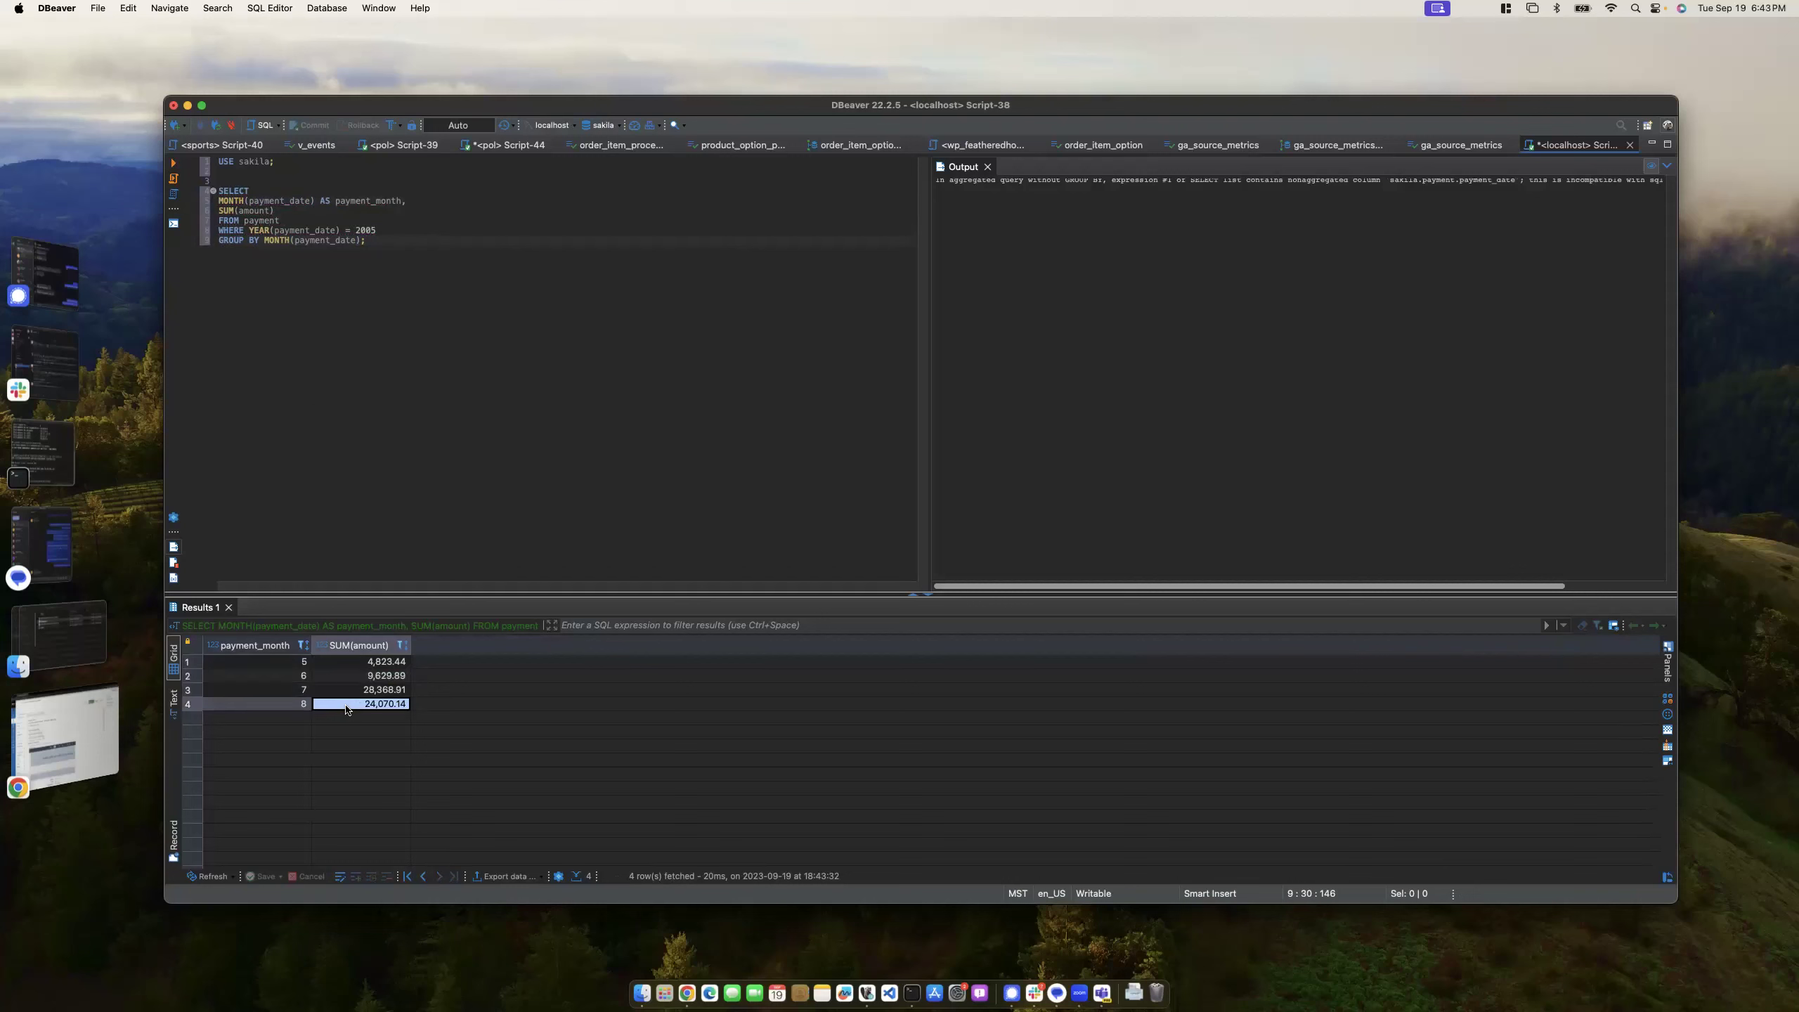
pyautogui.click(336, 693)
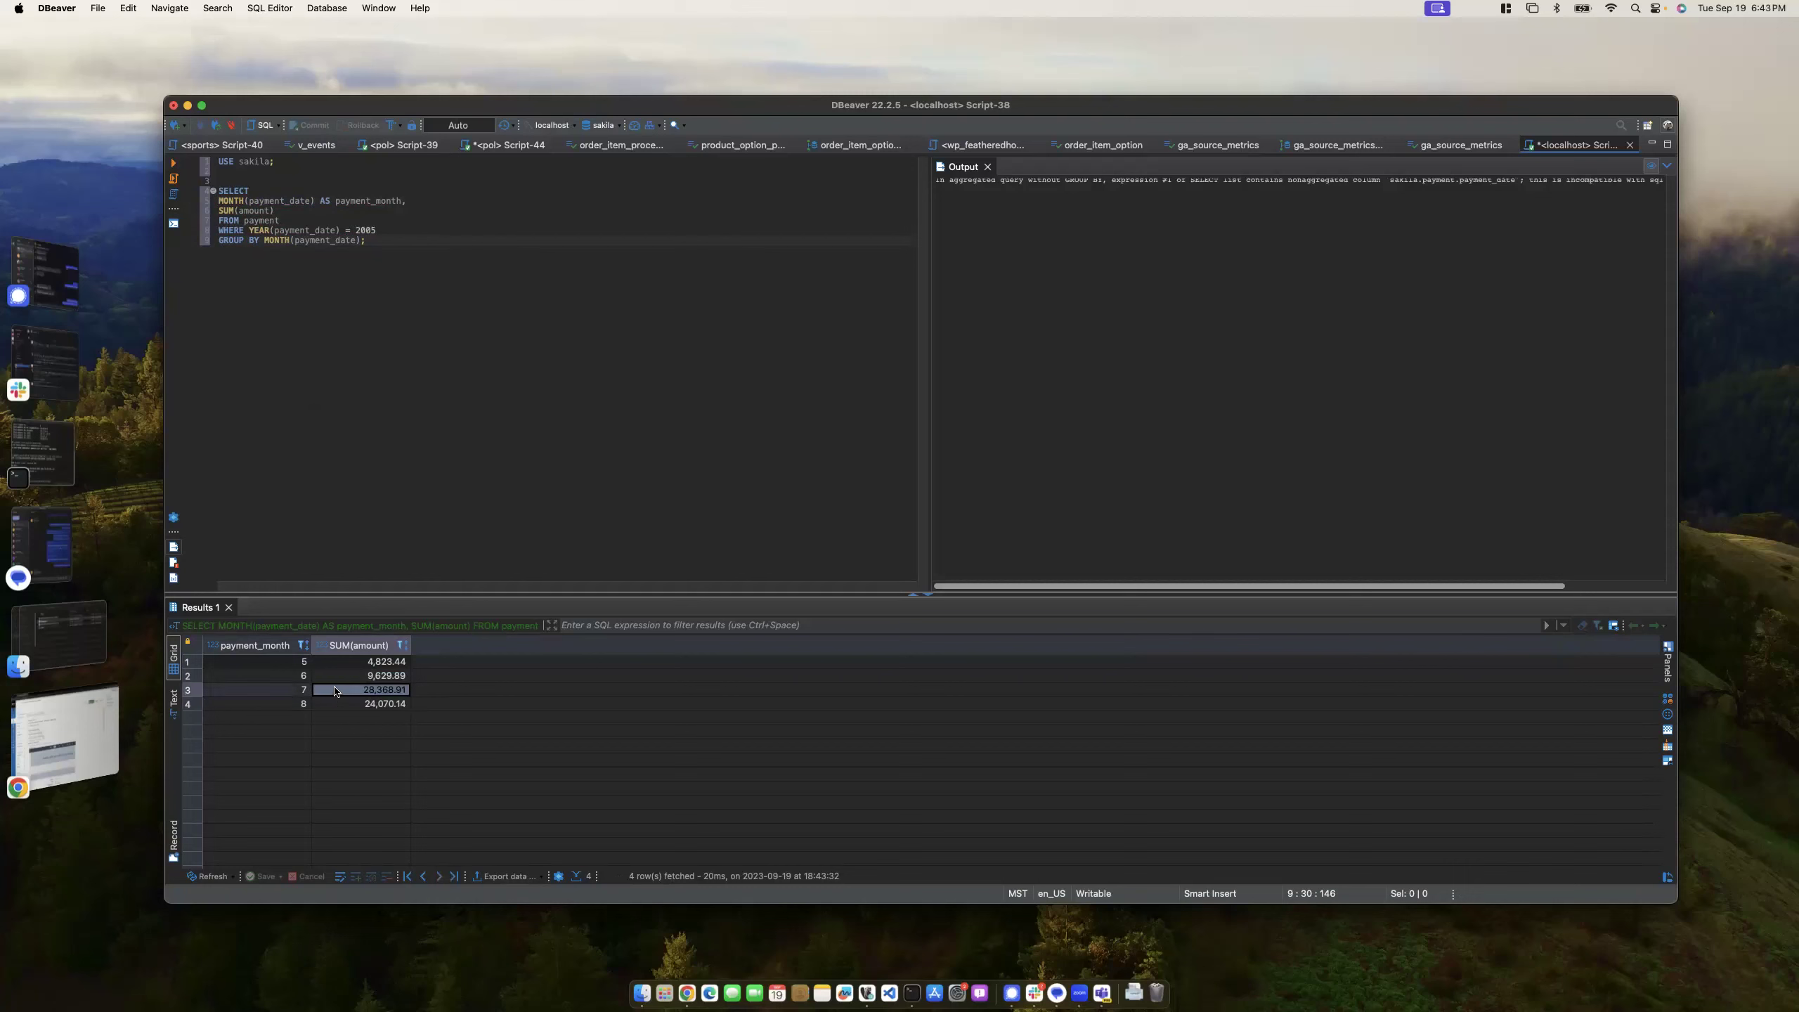
pyautogui.click(345, 663)
pyautogui.click(344, 704)
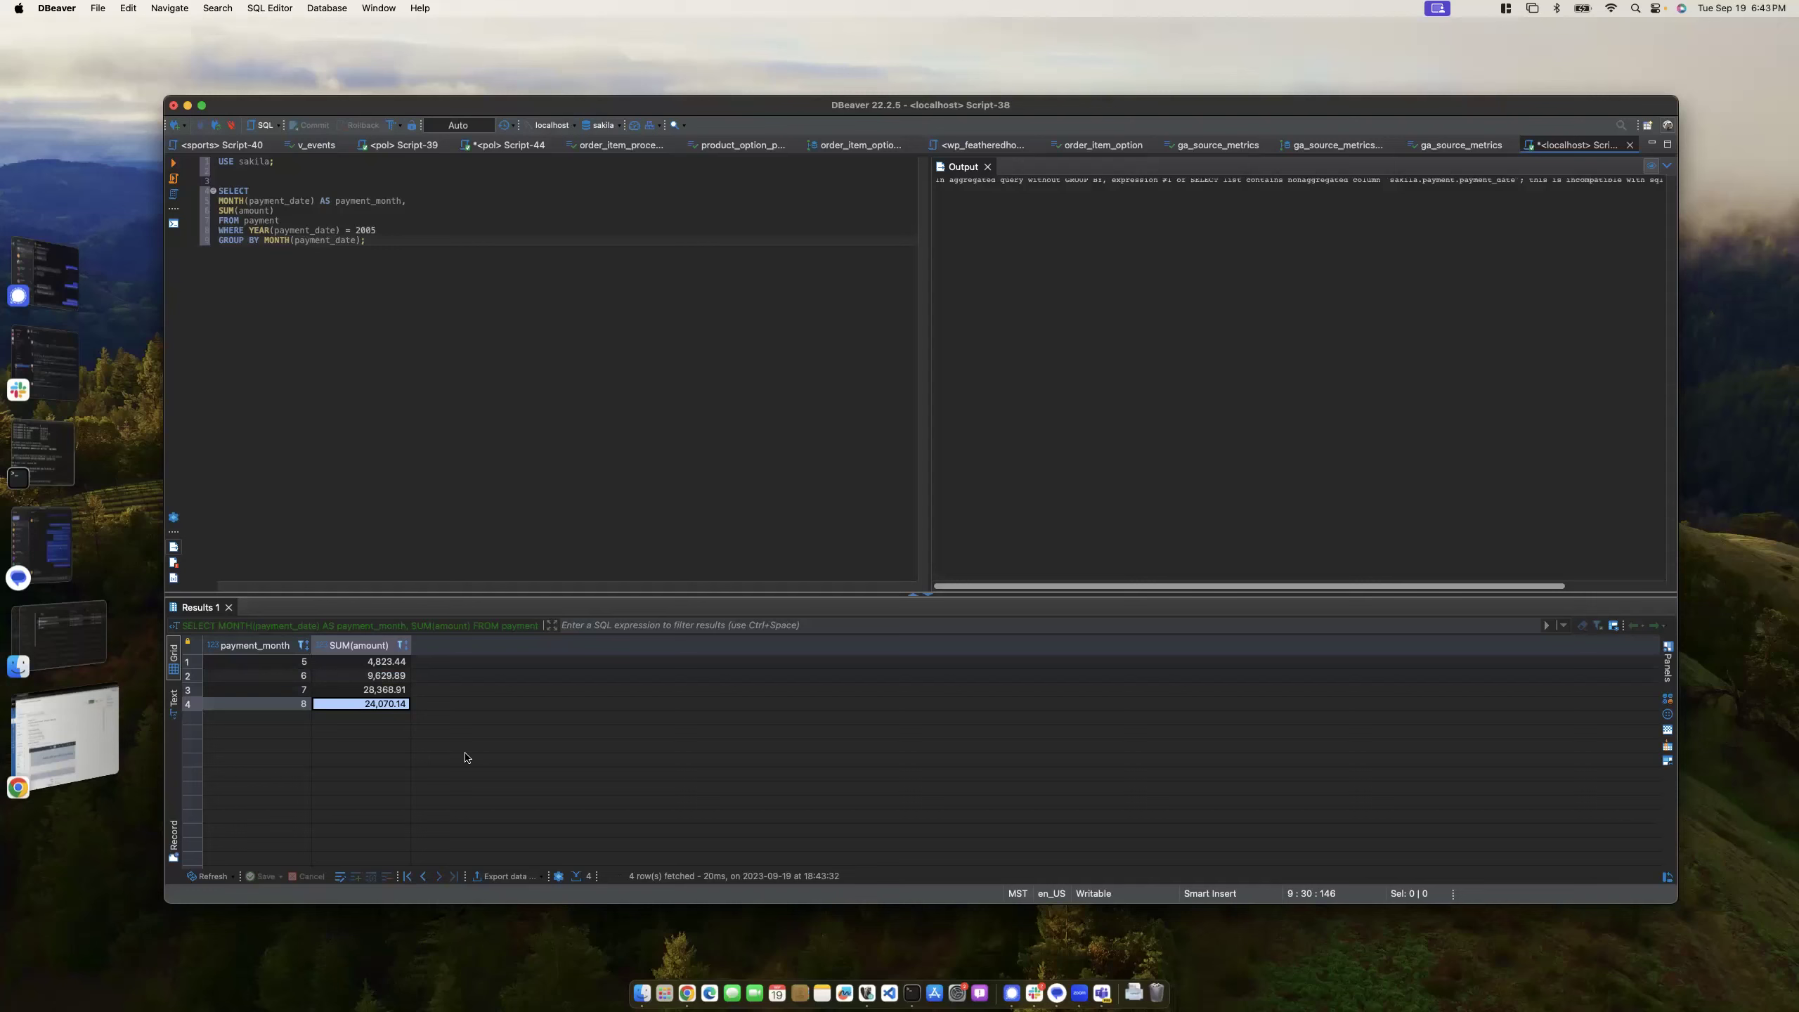
# - Remove the GROUP BY line's trailing semicolon and add a blank line below it
pyautogui.click(410, 252)
pyautogui.press('BackSpace')
pyautogui.press('Return')
pyautogui.click(388, 667)
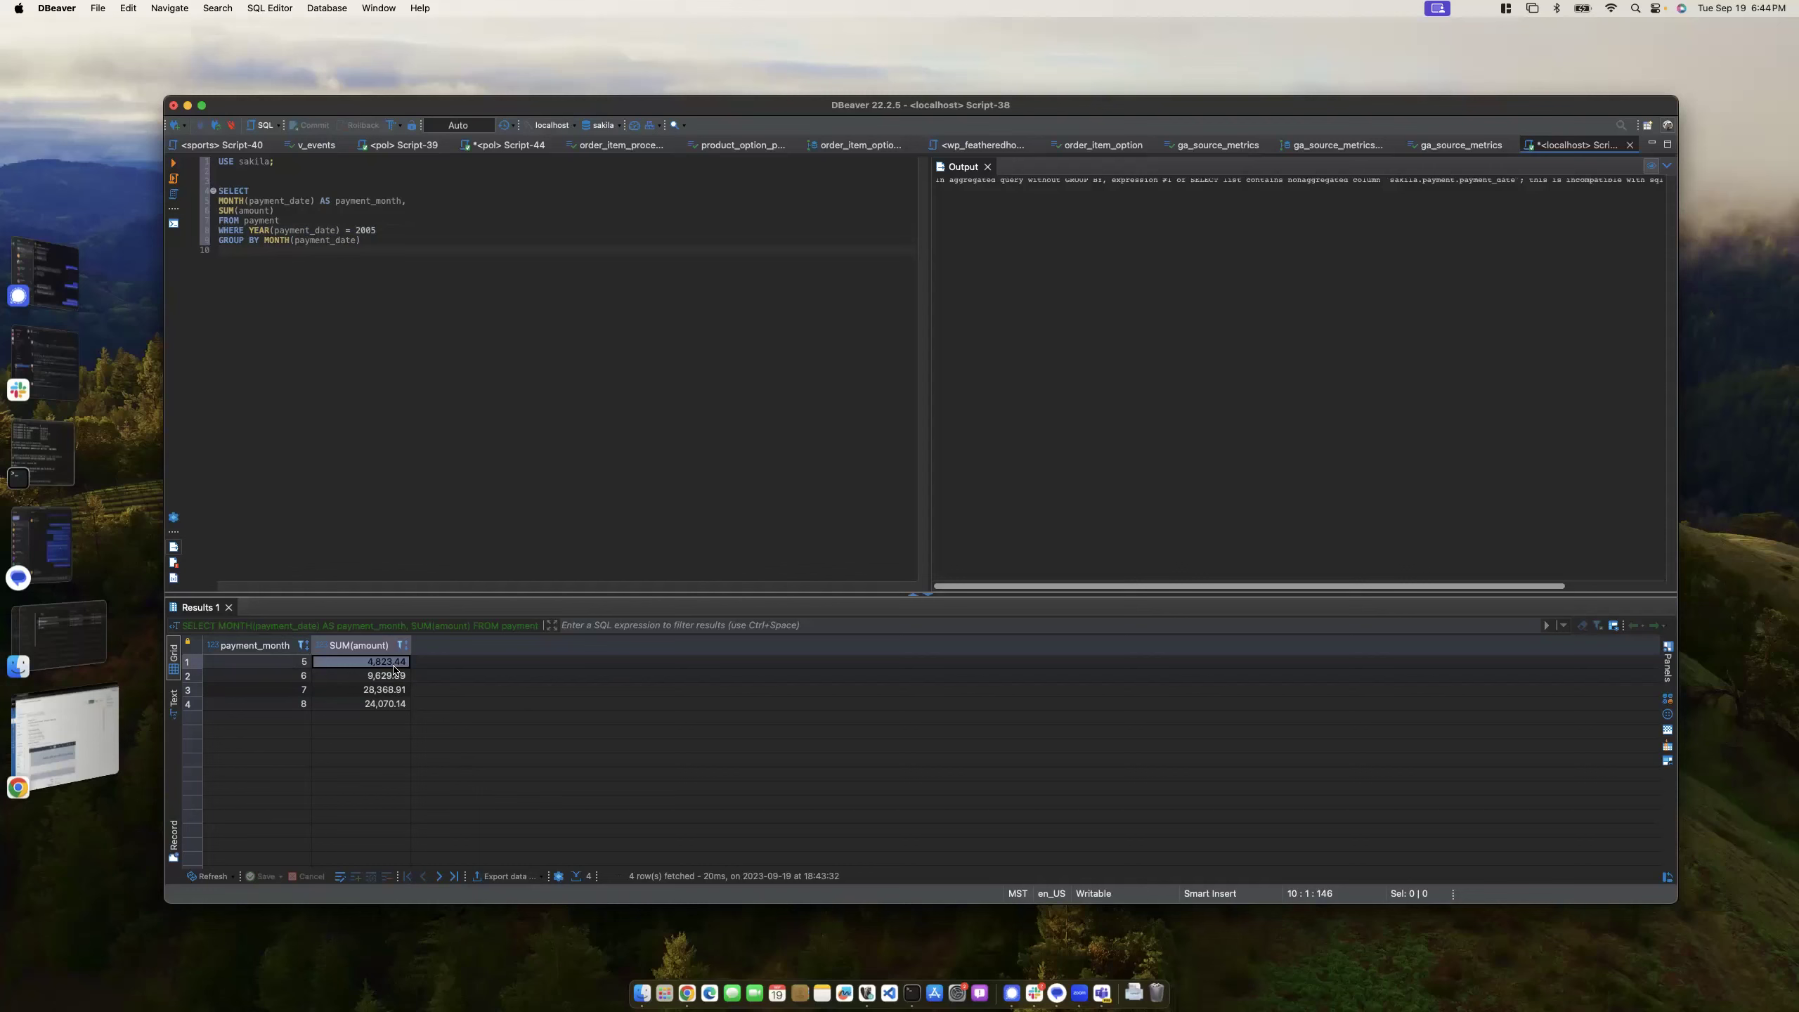
# - Remove stray WH text and review the FROM and WHERE lines
pyautogui.click(229, 246)
pyautogui.write('WHERE')
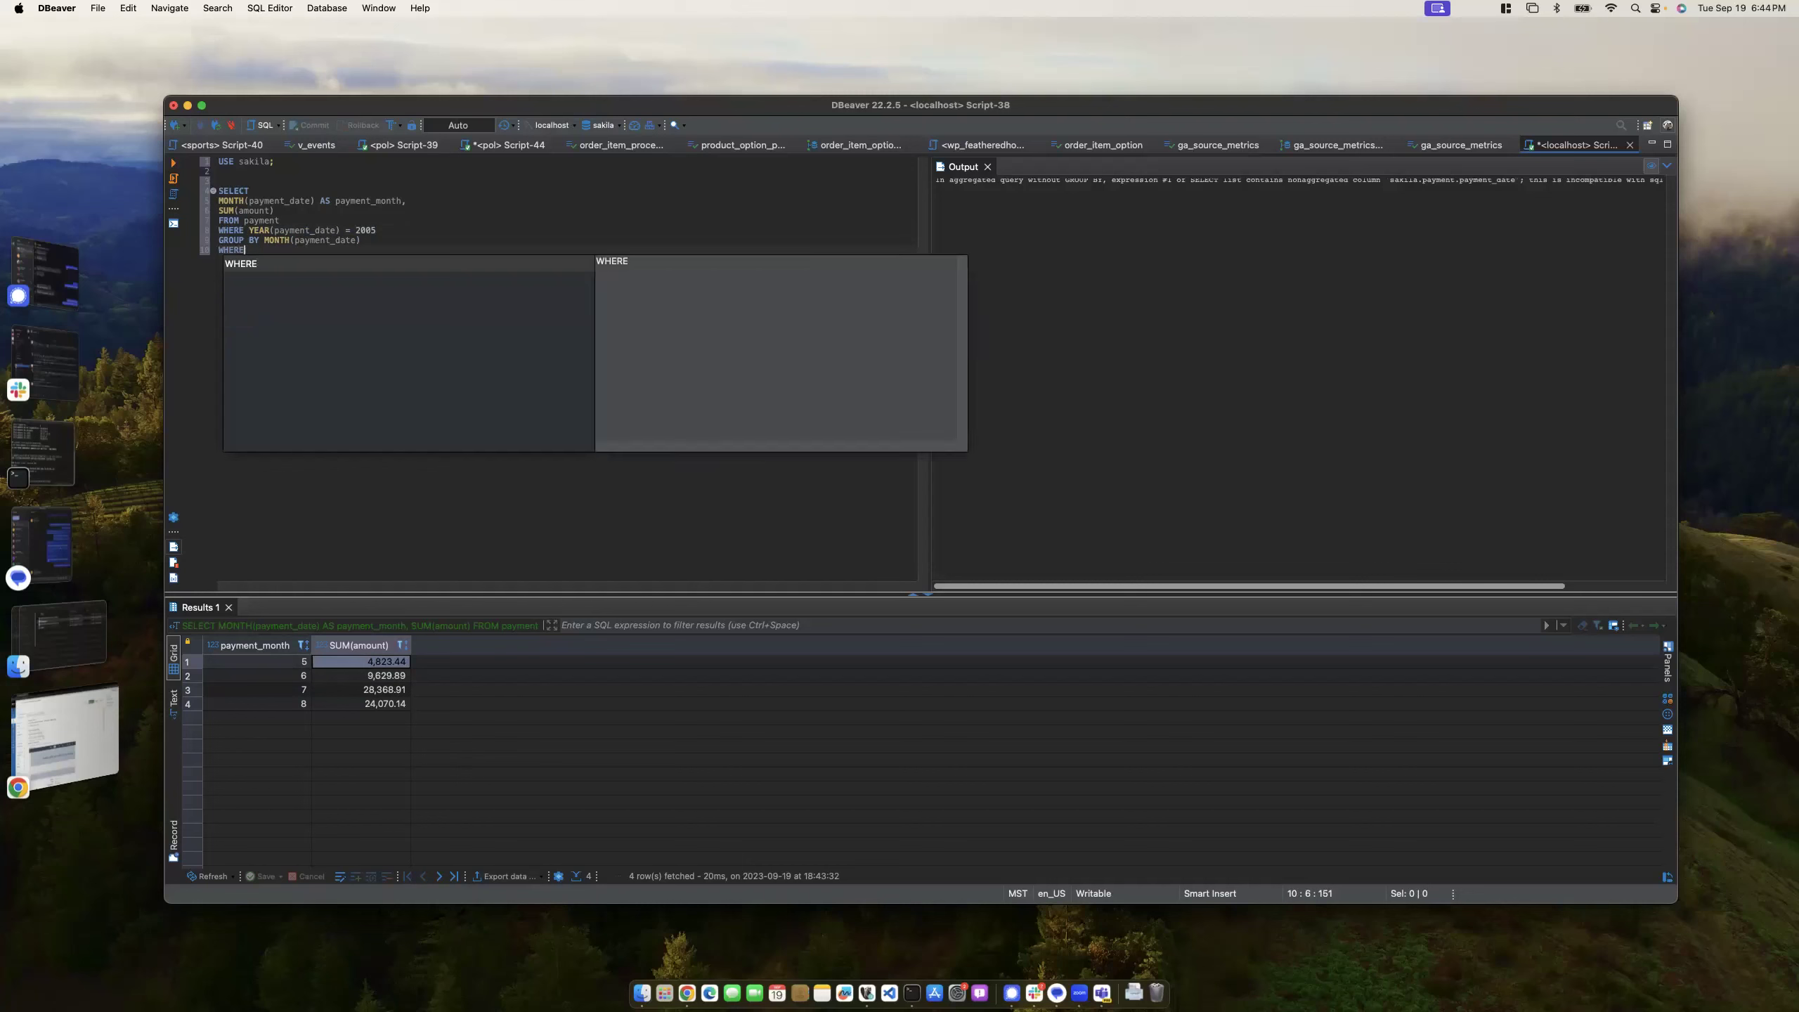
pyautogui.press('BackSpace')
pyautogui.press('BackSpace')
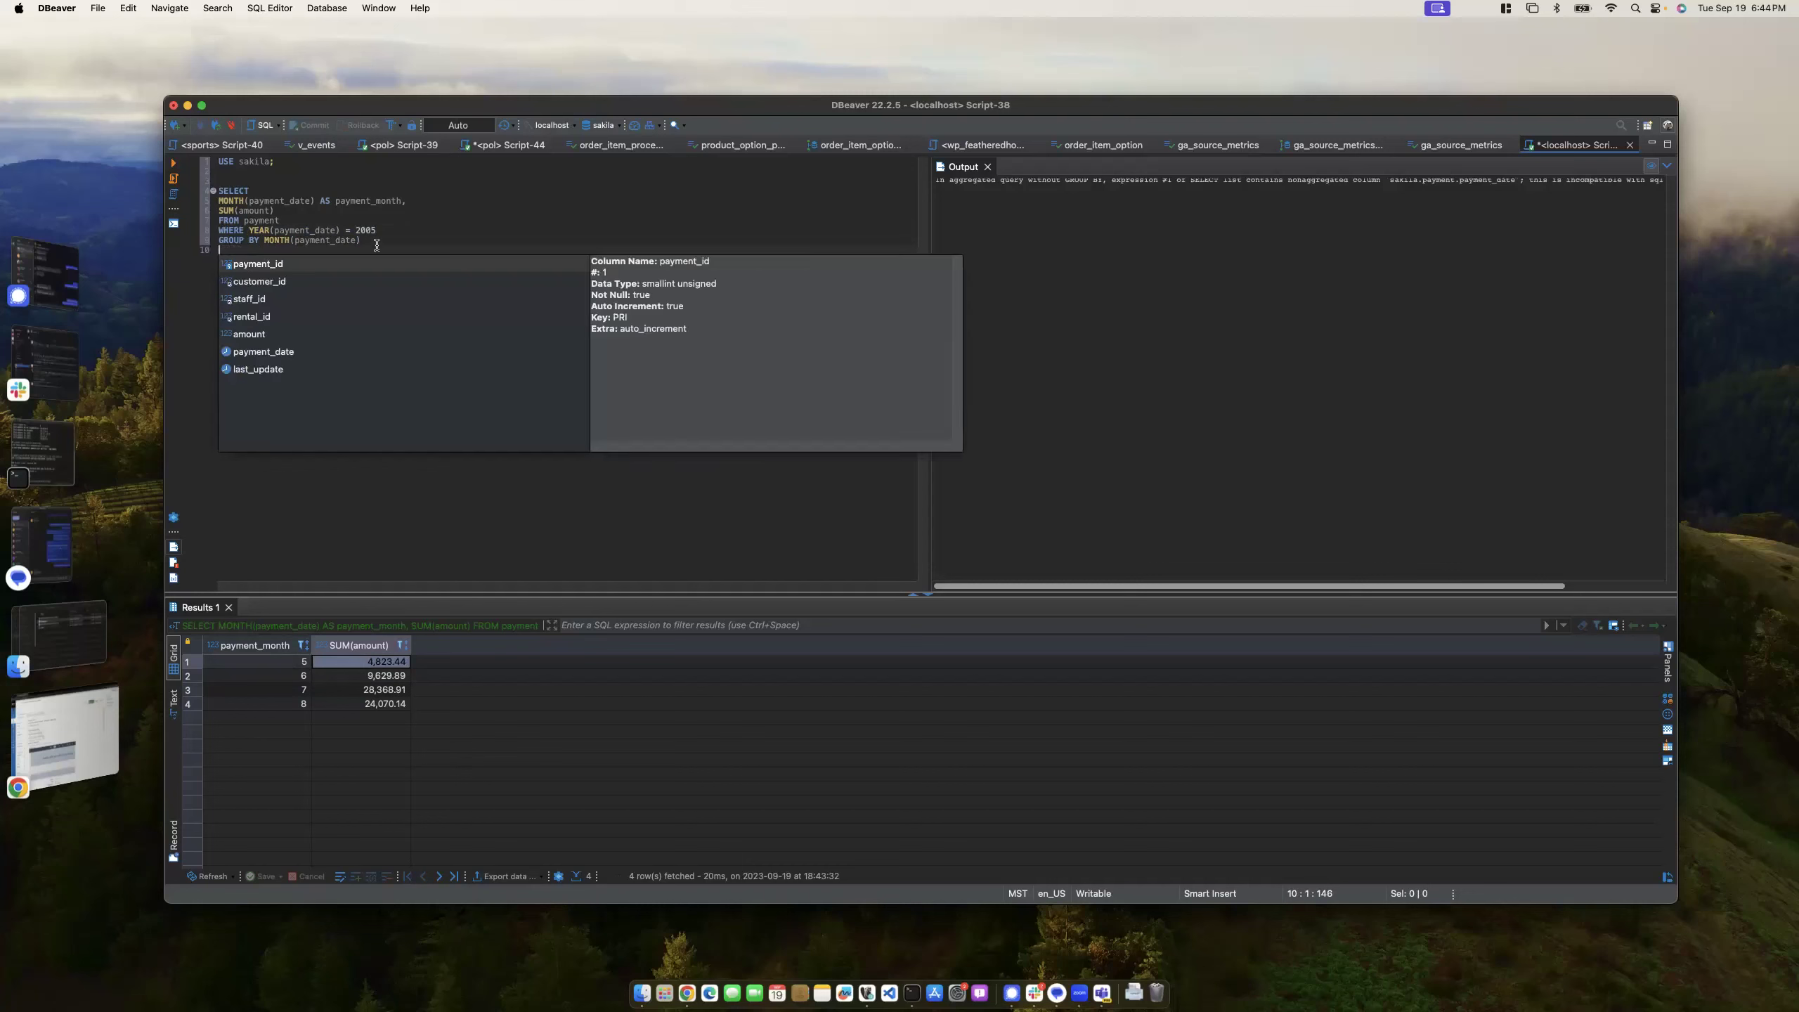
pyautogui.click(386, 233)
pyautogui.hotkey('ctrl', 'space')
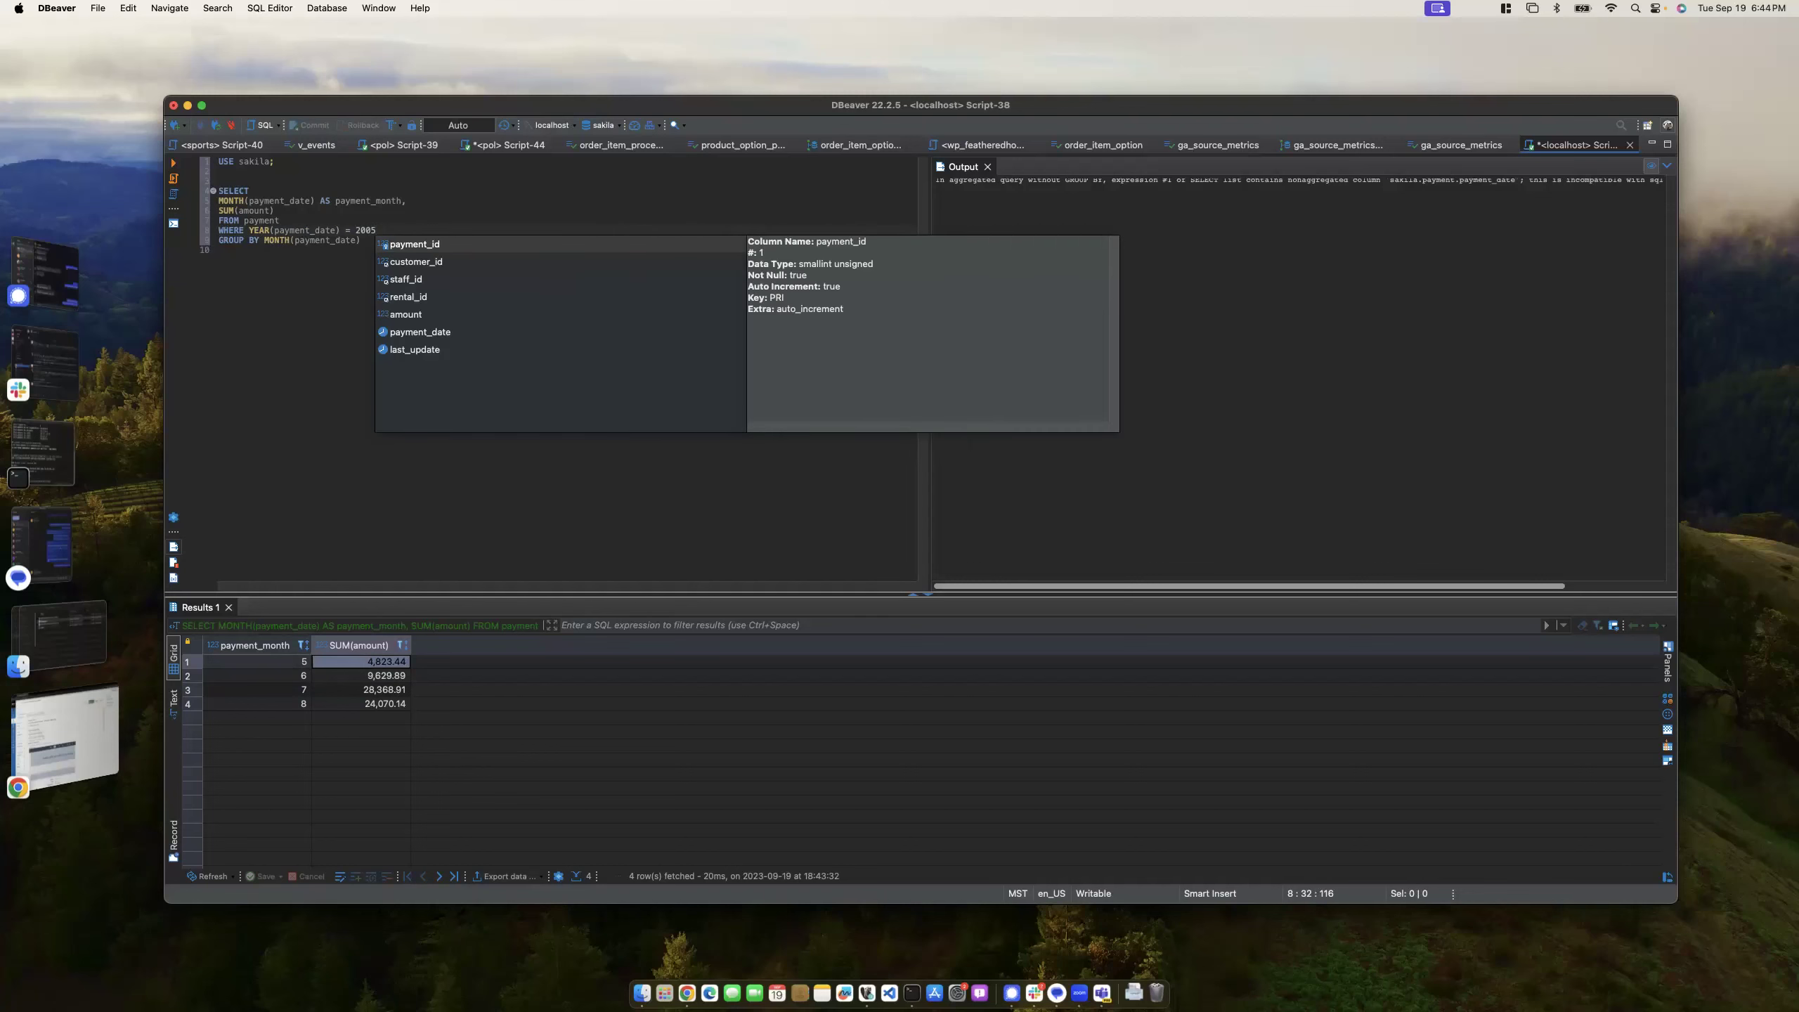
pyautogui.press('Escape')
pyautogui.click(252, 230)
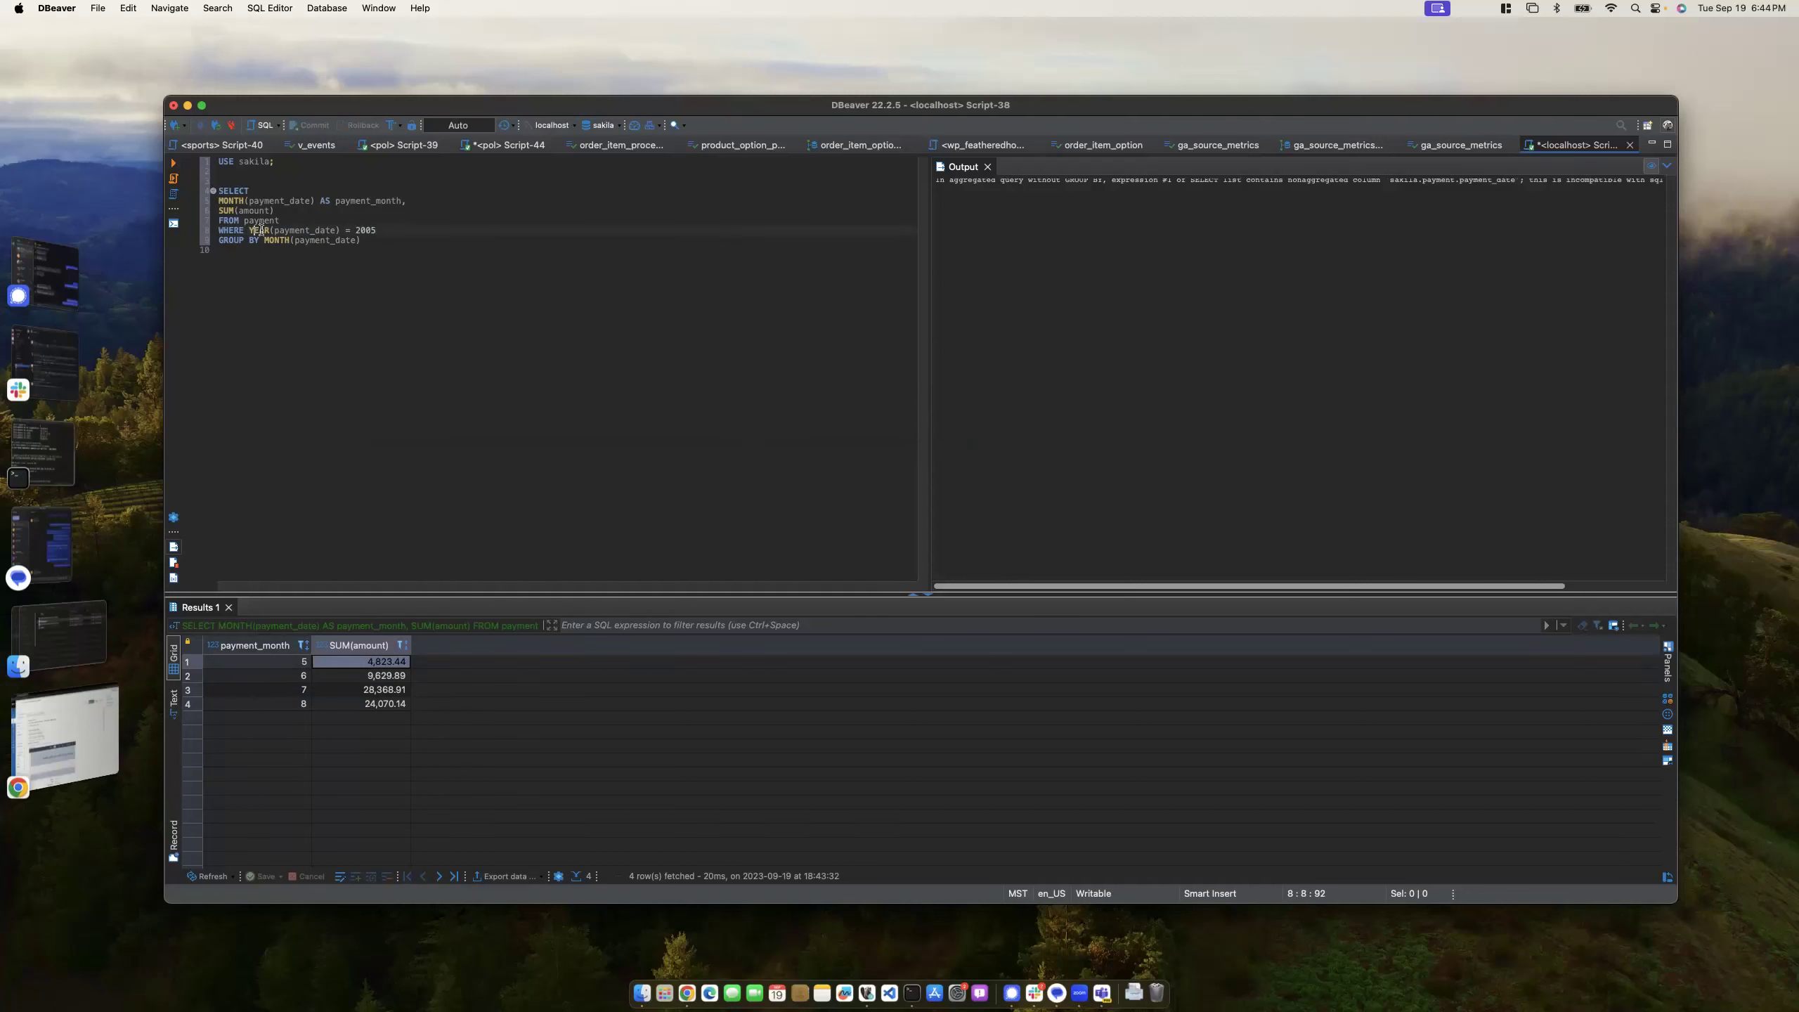
pyautogui.moveTo(394, 235); pyautogui.dragTo(218, 221)
pyautogui.click(361, 242)
# - Add HAVING SUM(amount) > 5000 below GROUP BY and run, leaving months 6, 7, 8
pyautogui.click(260, 252)
pyautogui.write('HAVING')
pyautogui.write('SUM(amount')
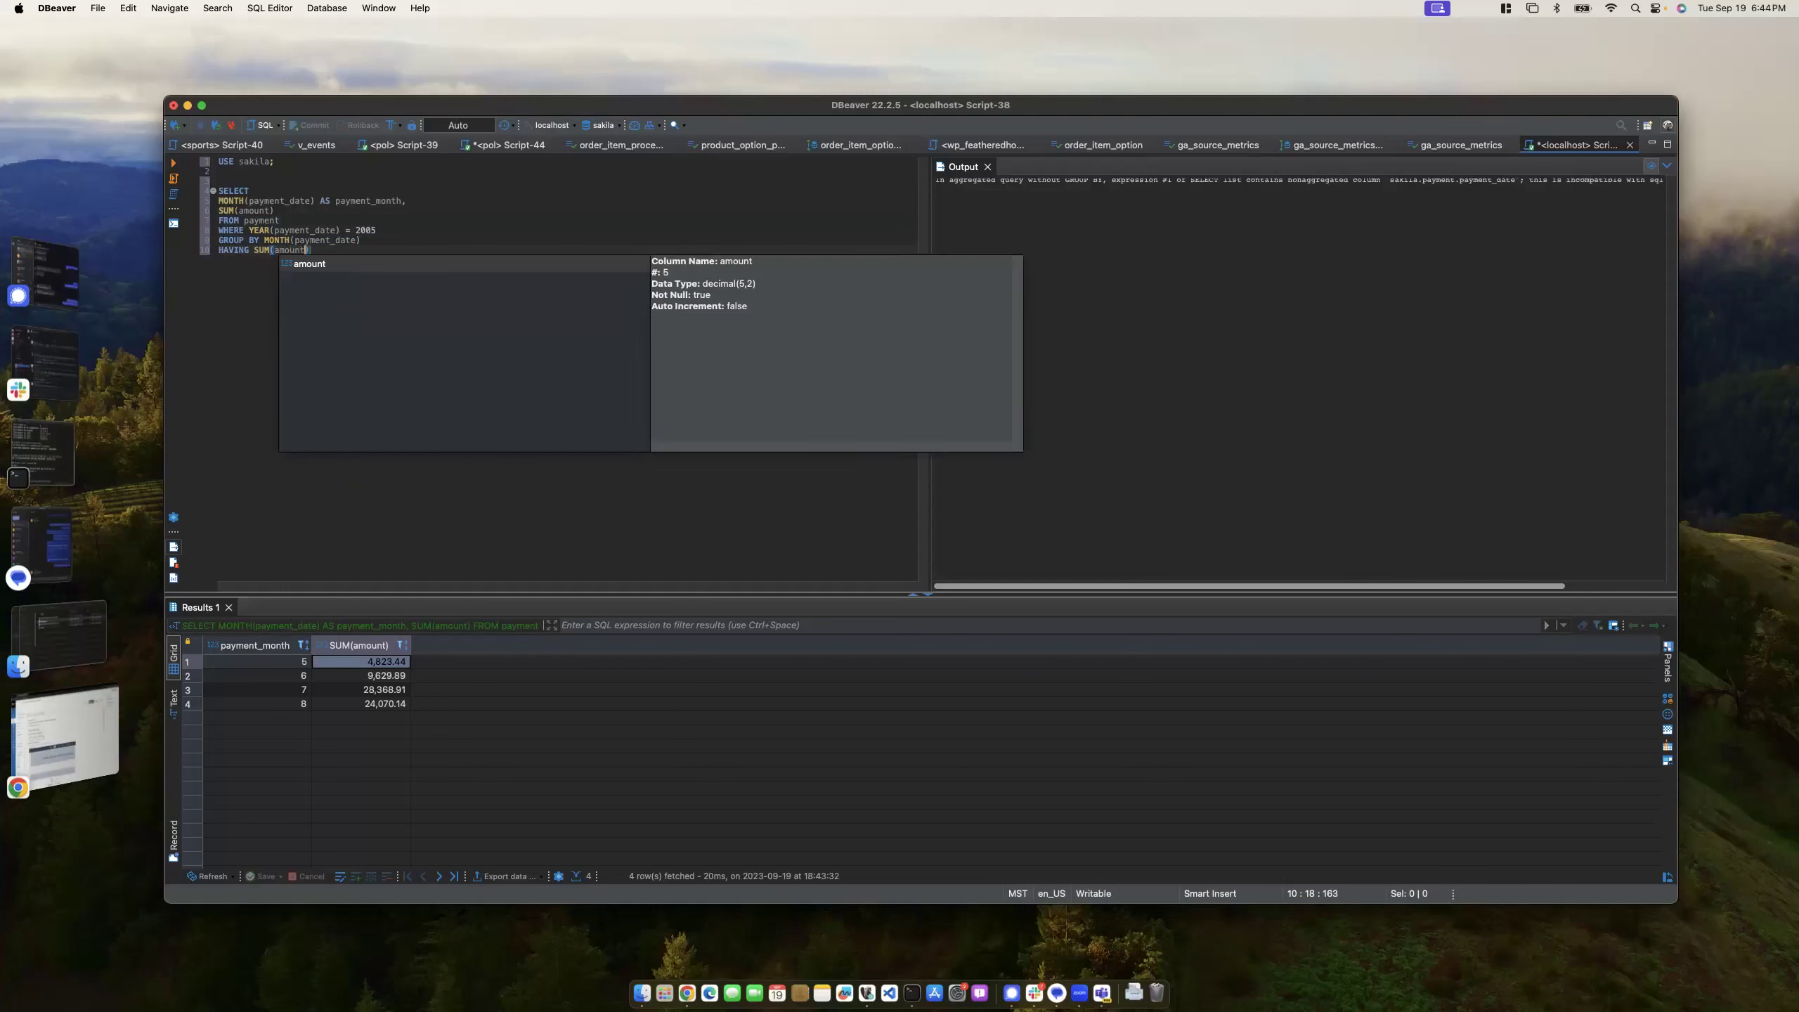
pyautogui.write(') > ')
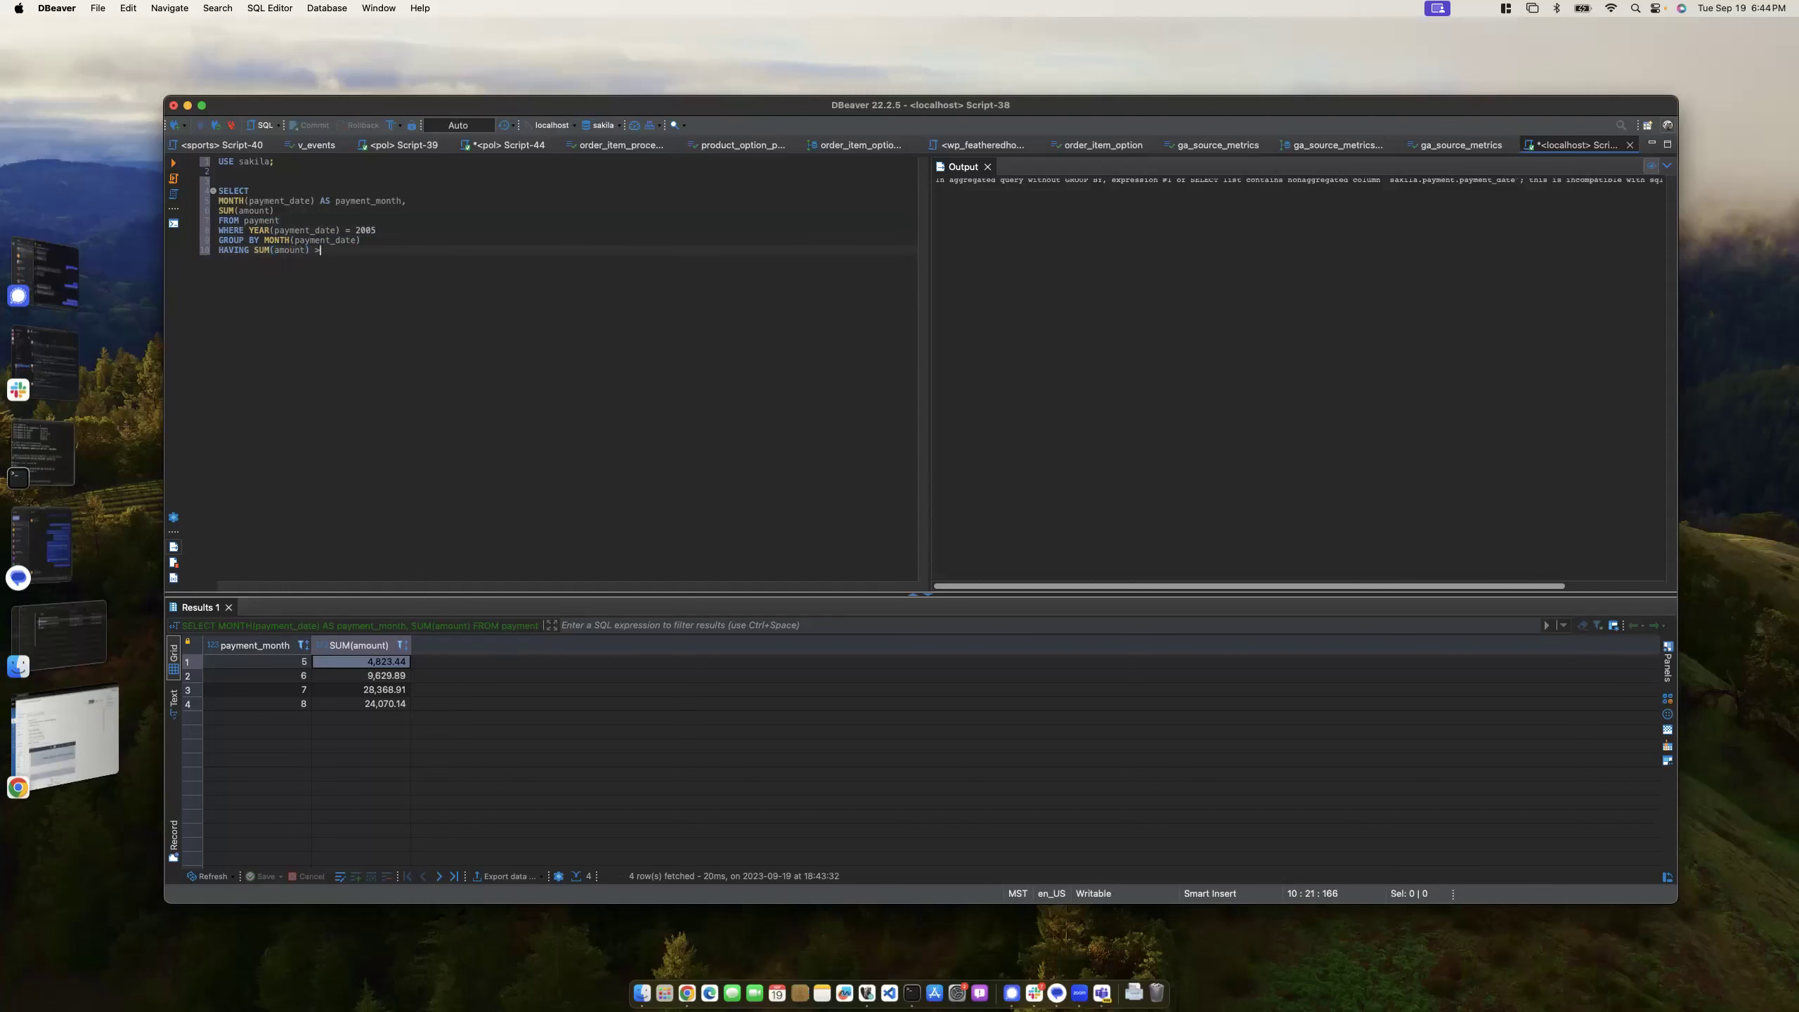
pyautogui.write('5000')
pyautogui.hotkey('ctrl', 'Return')
# - Drop the semicolon after 5000 and begin an ORDER BY payment_month line
pyautogui.press('BackSpace')
pyautogui.press('Return')
pyautogui.write('ORDER ')
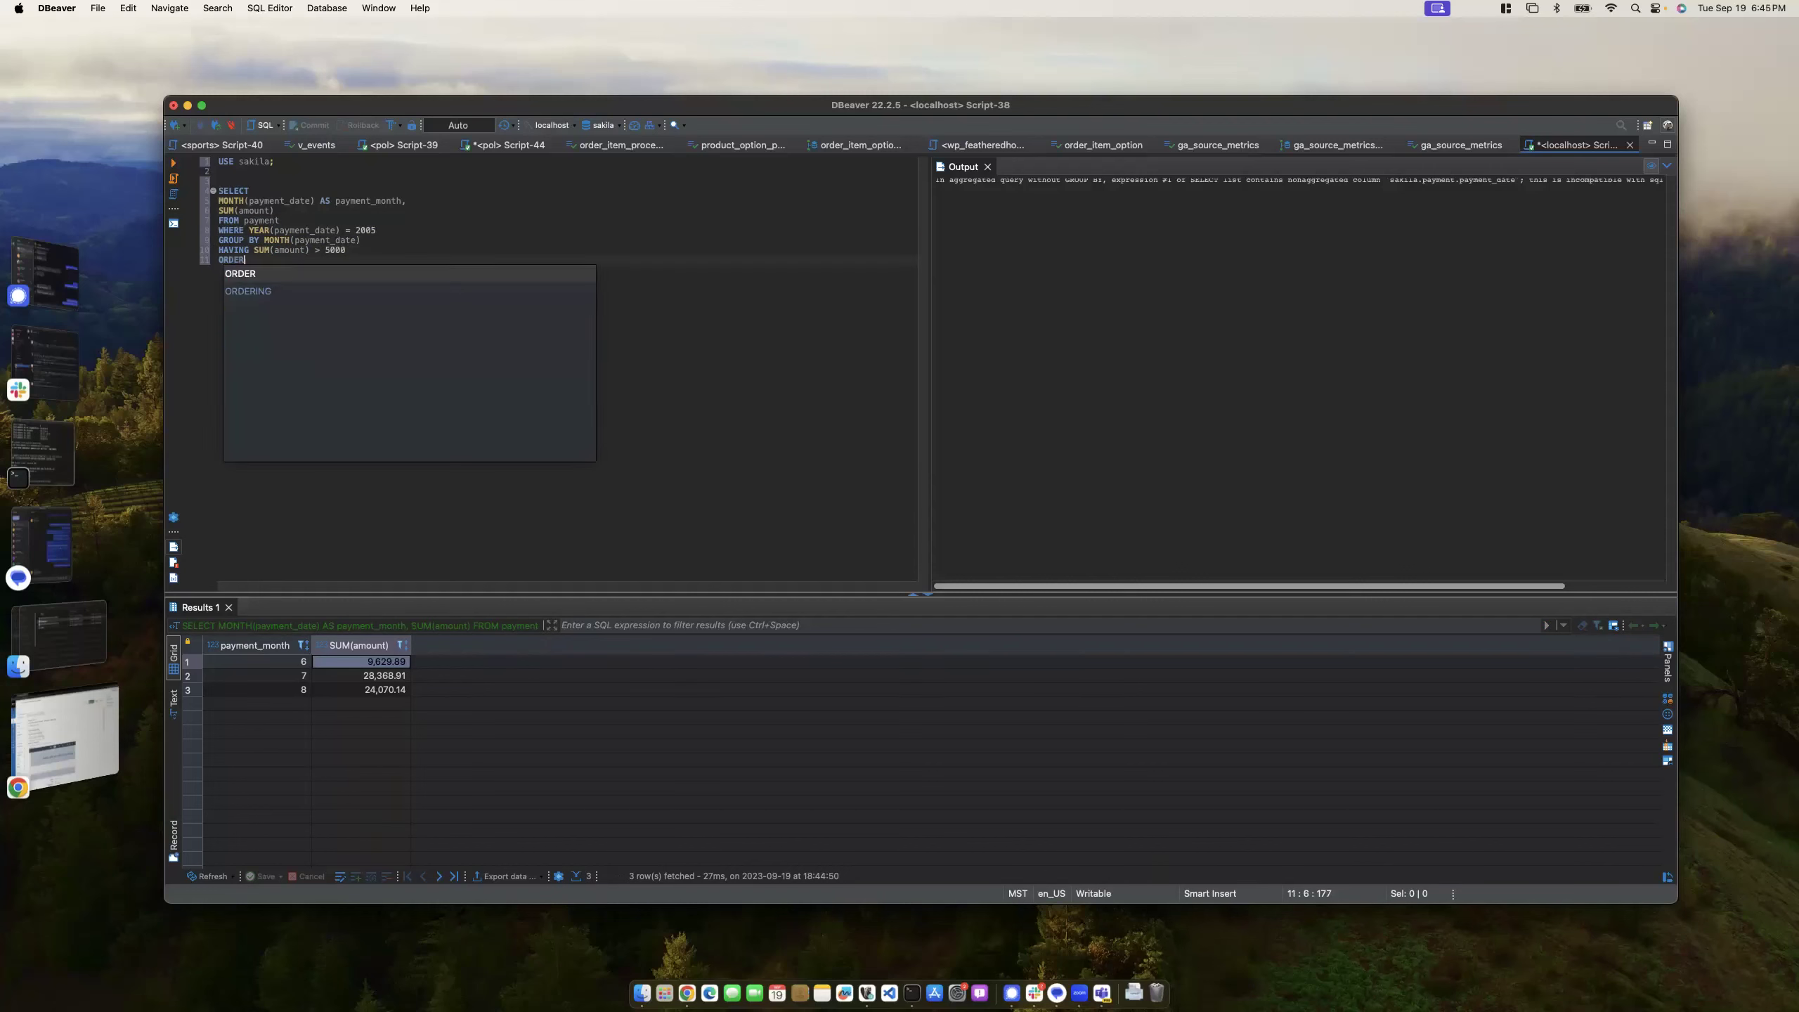
pyautogui.write('BY ')
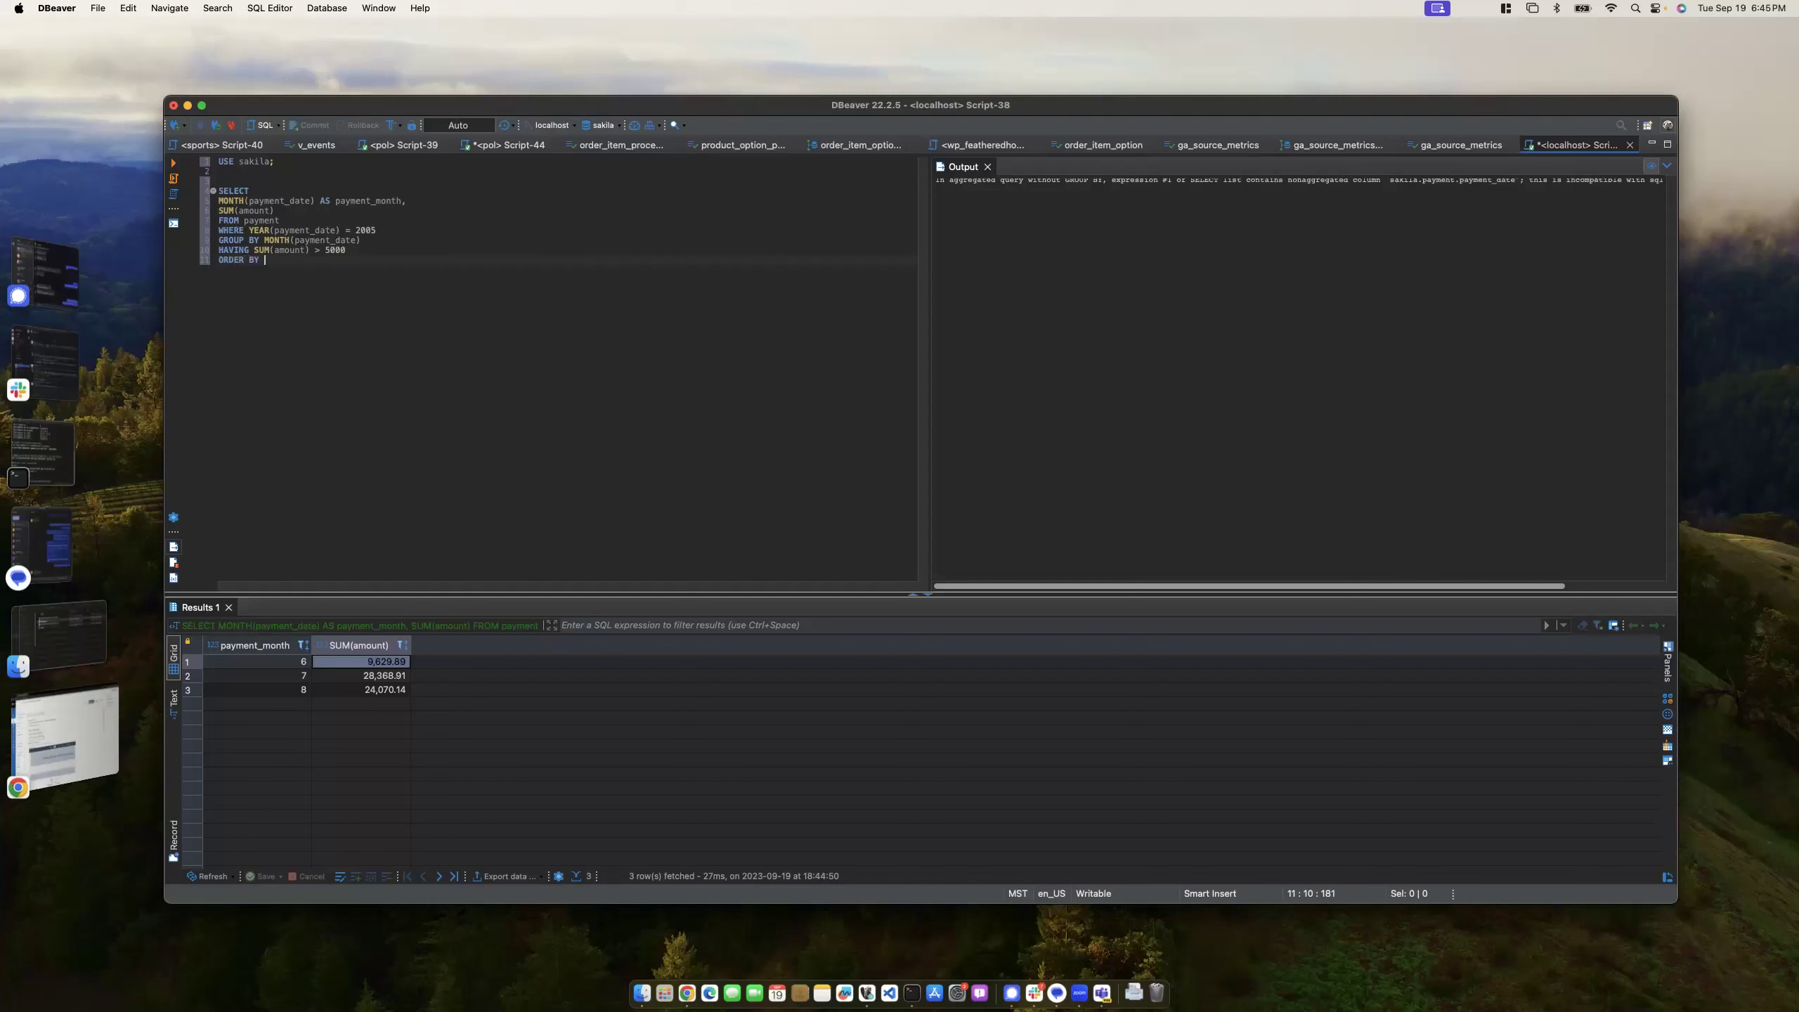
pyautogui.write('payment')
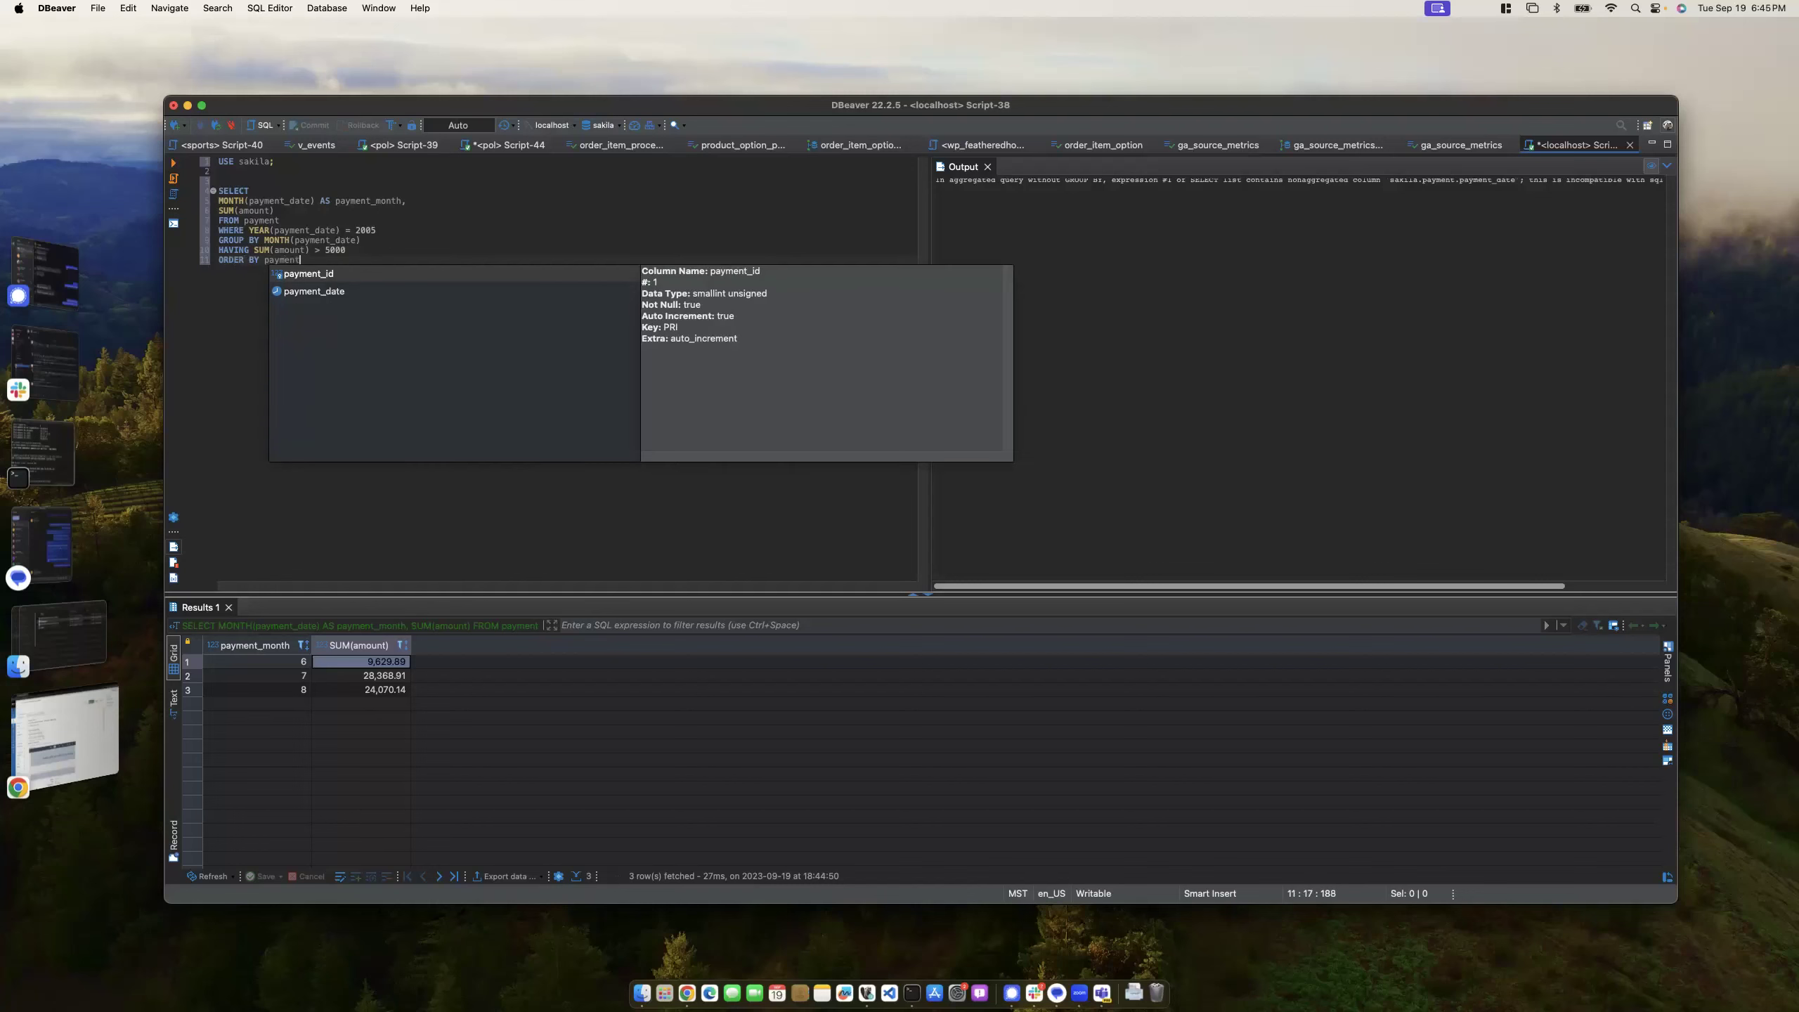
pyautogui.write('_month;')
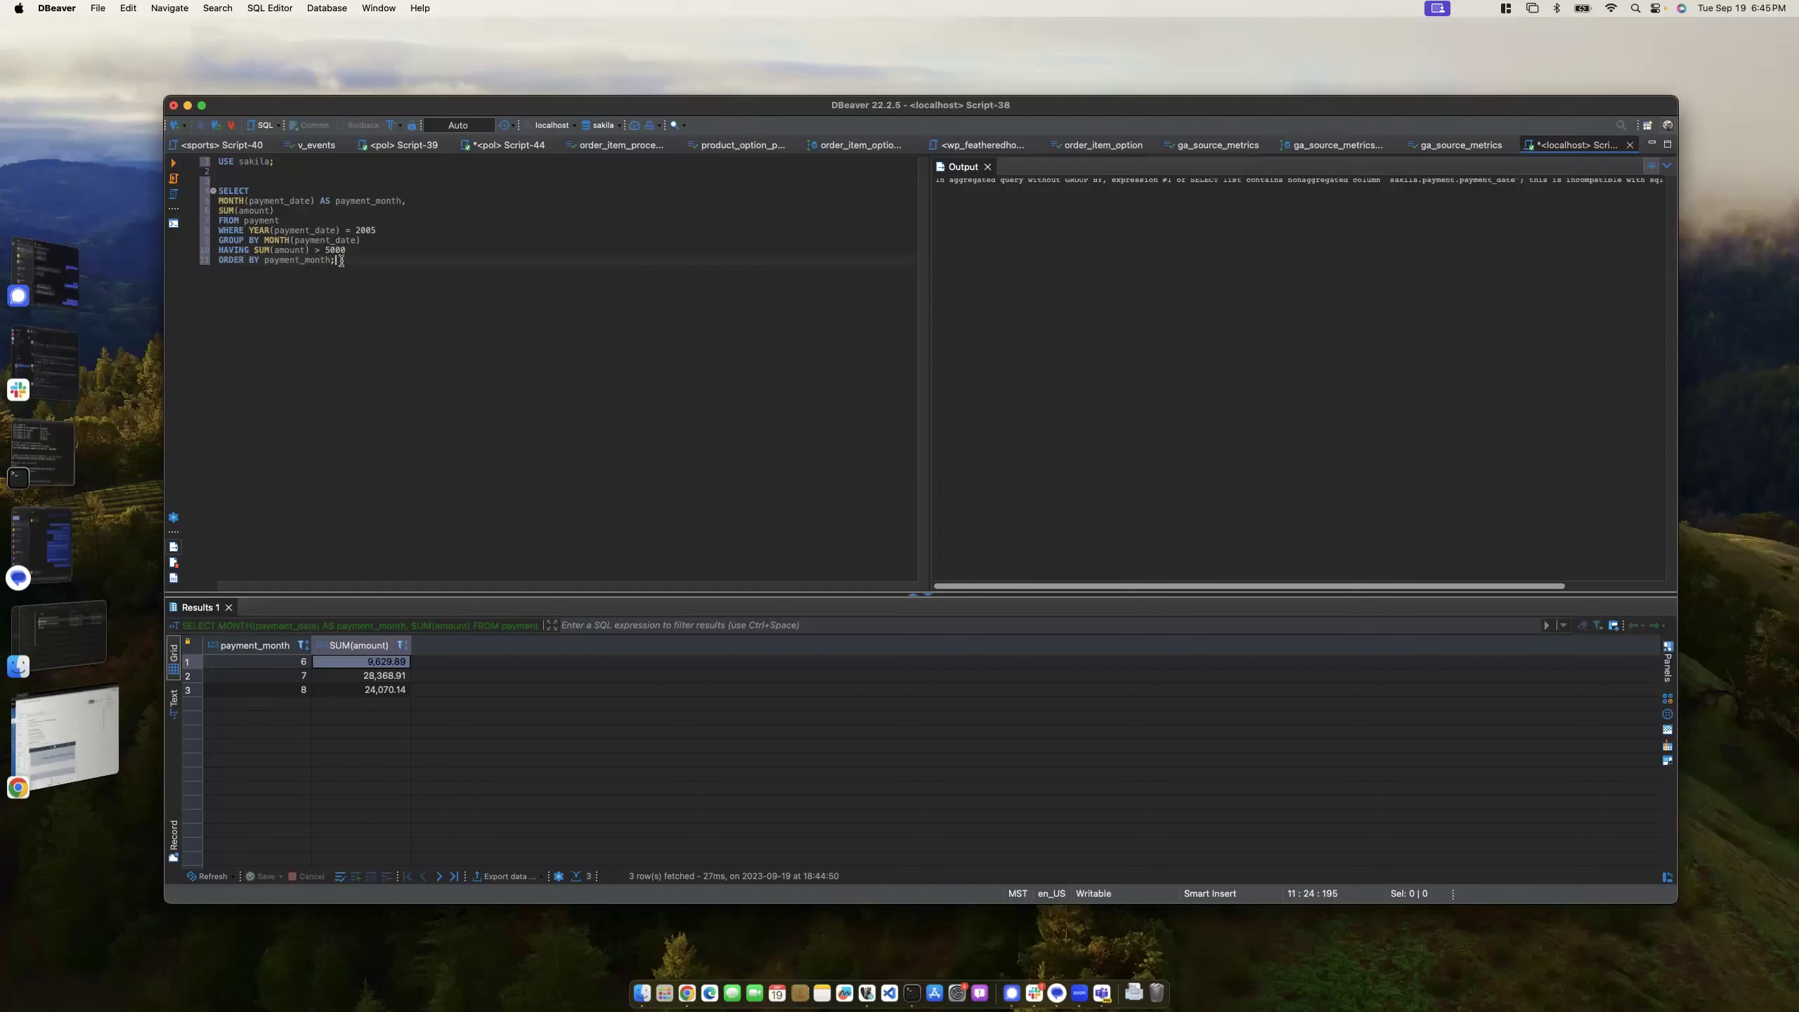
# - Append DESC; to ORDER BY payment_month and run, listing months 8, 7, 6
pyautogui.press('super+Return')
pyautogui.write('DESC;')
pyautogui.press('super+Return')
pyautogui.click(300, 676)
pyautogui.click(294, 691)
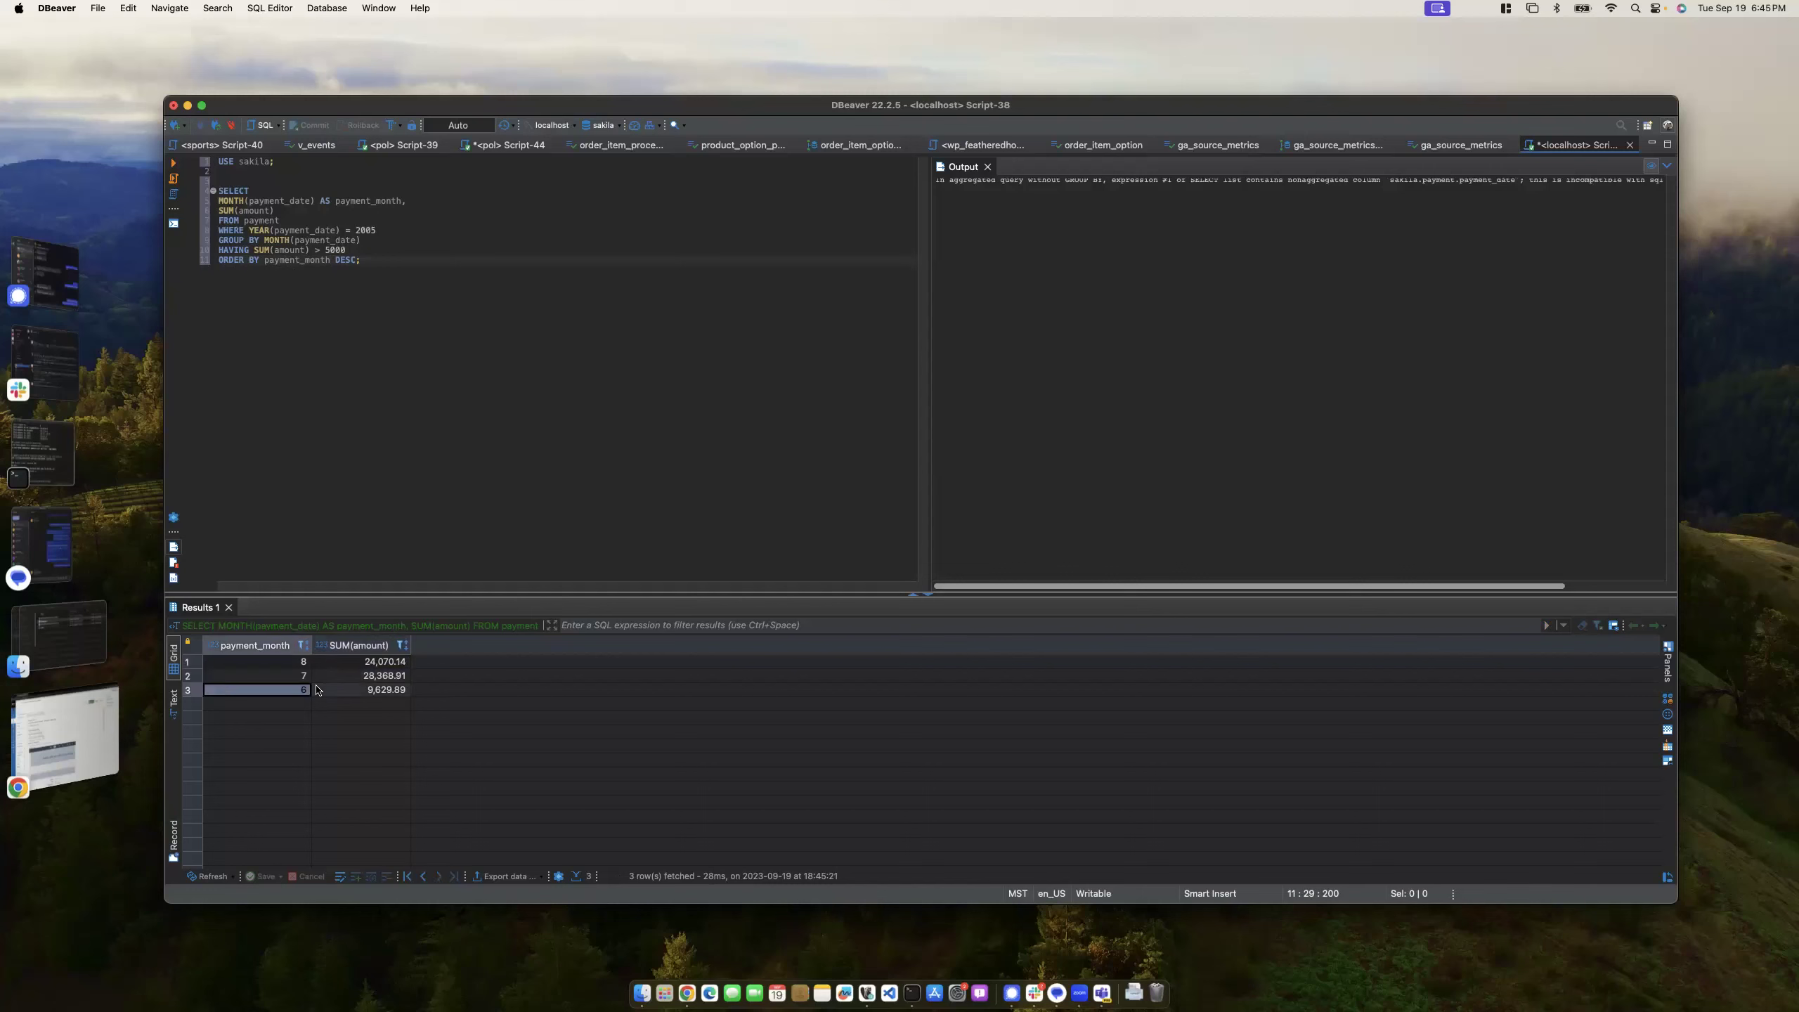
# - Try ASC sorting, then restore DESC; and rerun the query
pyautogui.click(303, 266)
pyautogui.press('BackSpace')
pyautogui.press('BackSpace')
pyautogui.press('BackSpace')
pyautogui.press('BackSpace')
pyautogui.press('BackSpace')
pyautogui.write('AS')
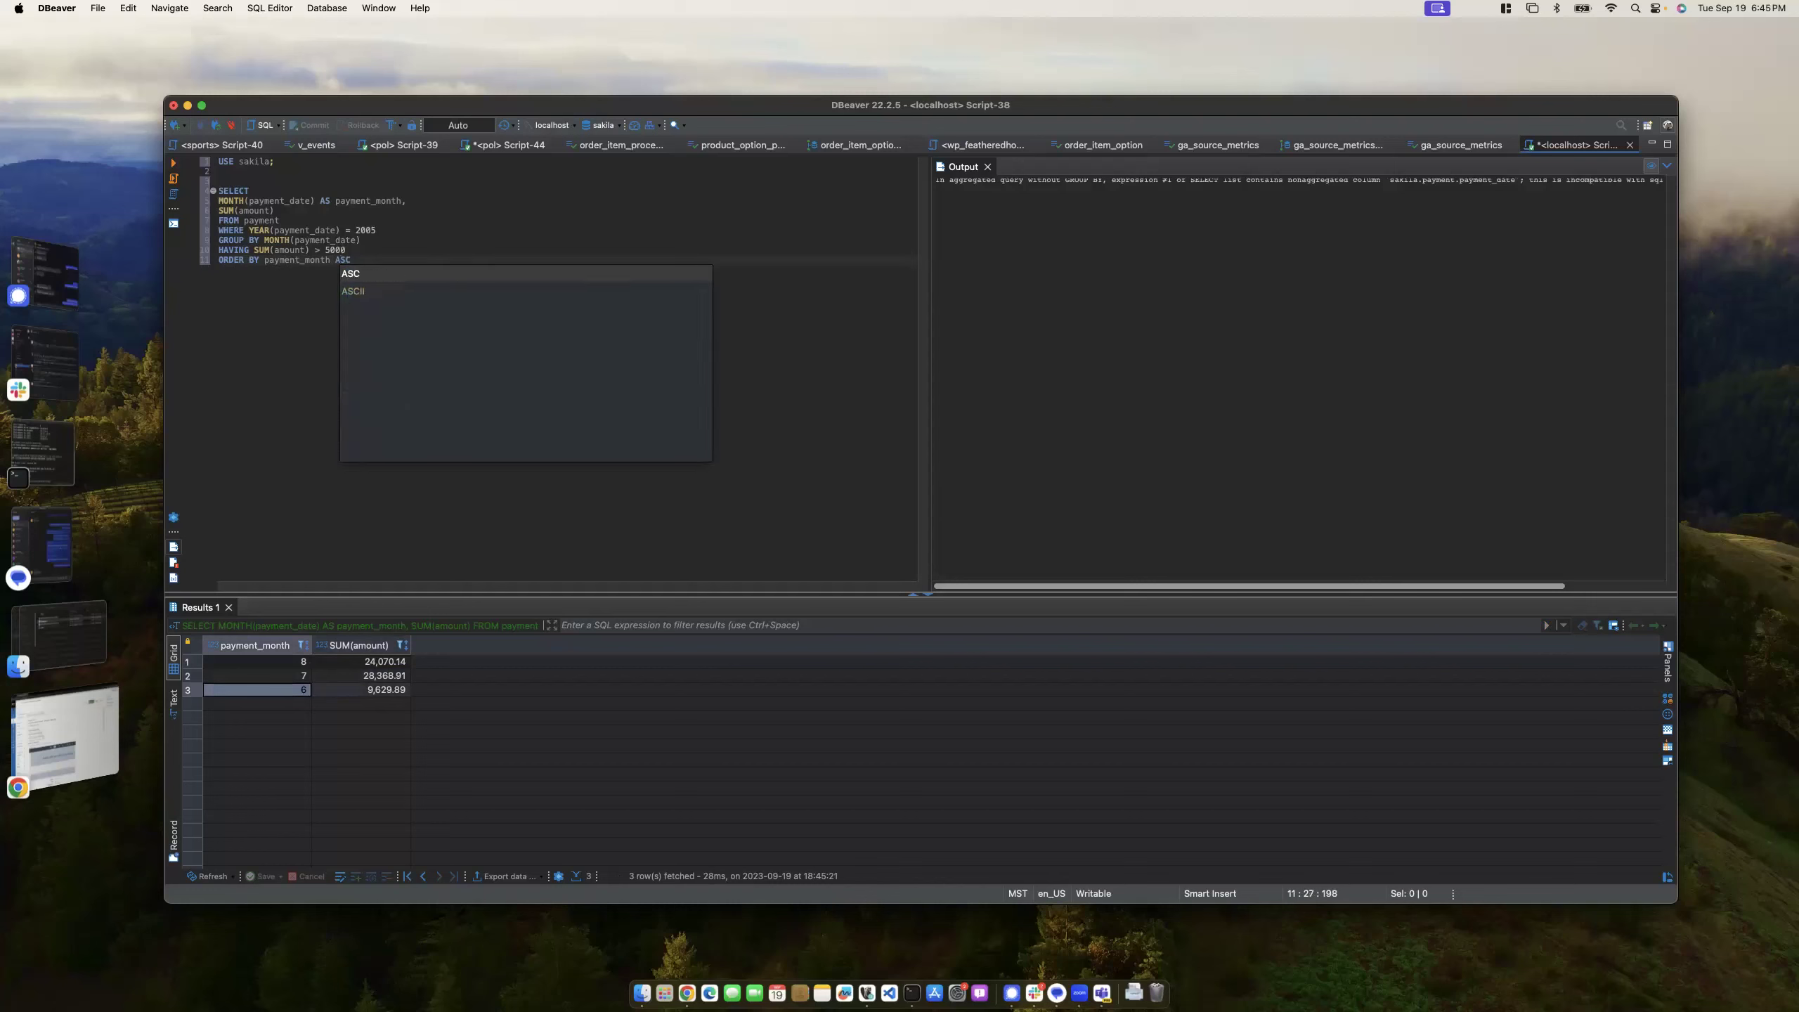
pyautogui.write('C')
pyautogui.press('BackSpace')
pyautogui.press('BackSpace')
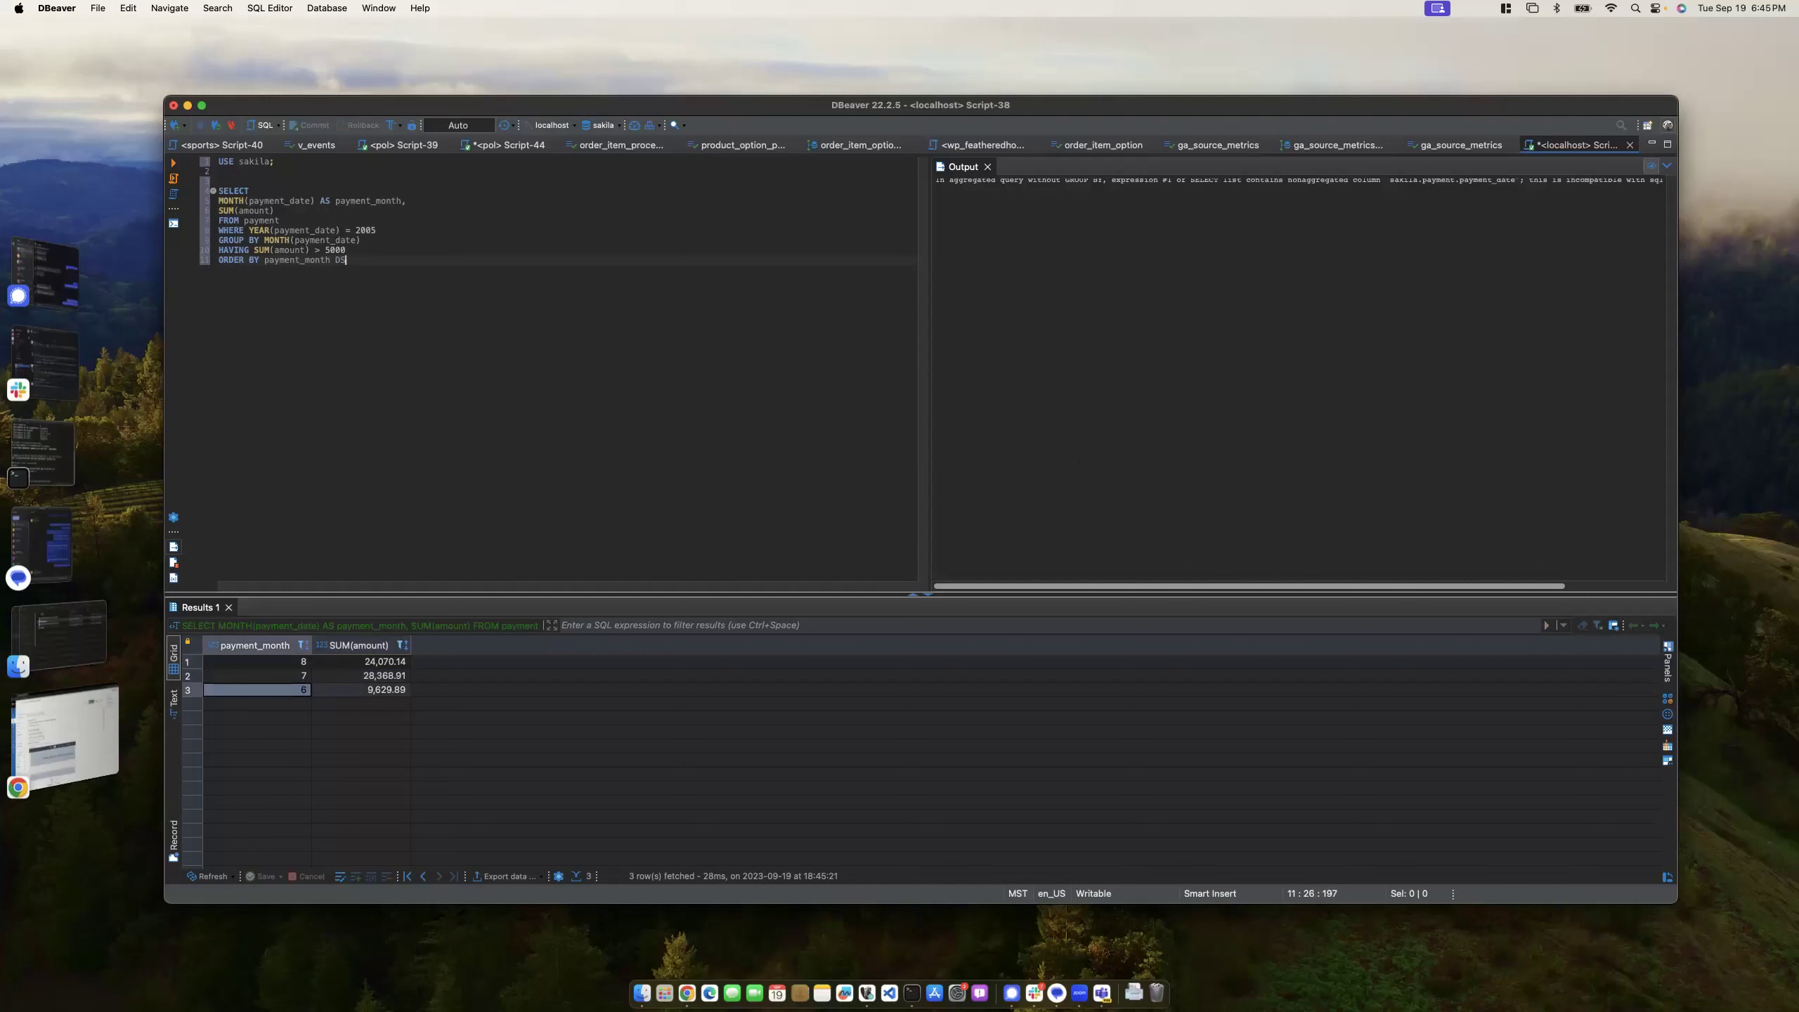
pyautogui.write('E')
pyautogui.press('BackSpace')
pyautogui.press('BackSpace')
pyautogui.write('ASC')
pyautogui.press('BackSpace')
pyautogui.press('BackSpace')
pyautogui.press('BackSpace')
pyautogui.write('DESC;')
pyautogui.hotkey('ctrl', 'Return')
# - Close the output panel, add blank lines below the query, and maximize DBeaver
pyautogui.moveTo(370, 262); pyautogui.dragTo(199, 196)
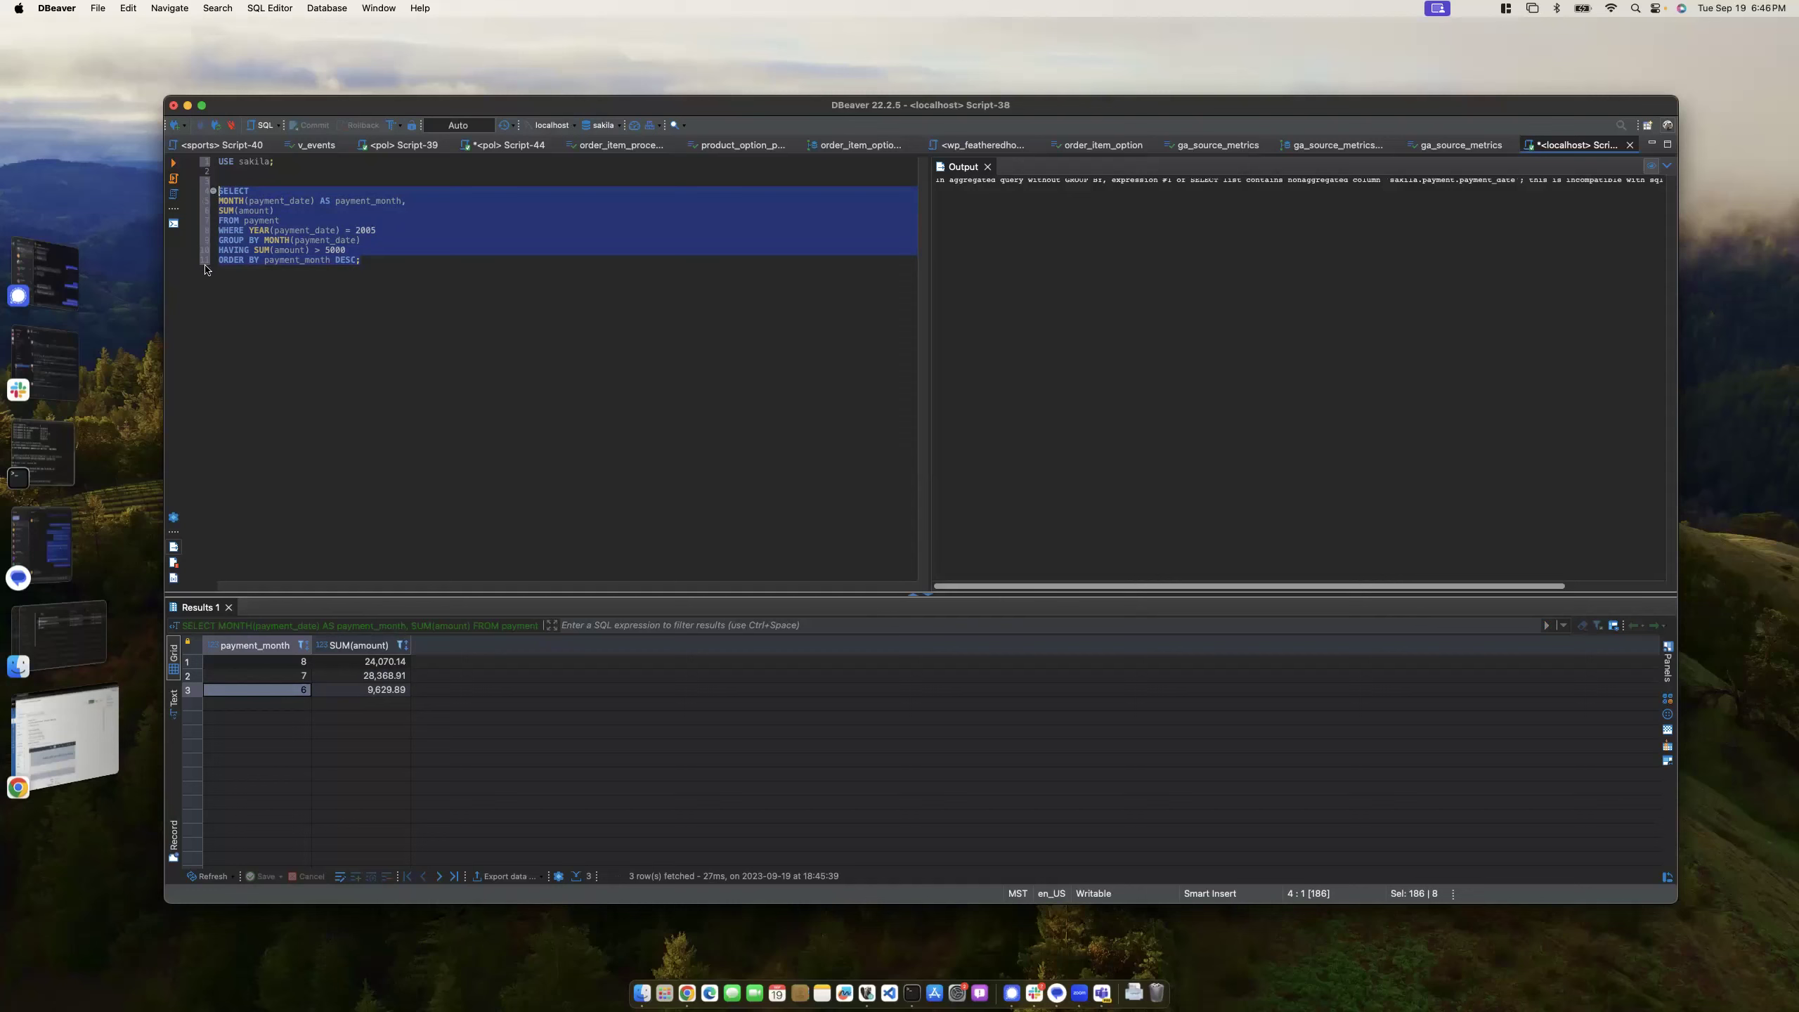
pyautogui.click(987, 168)
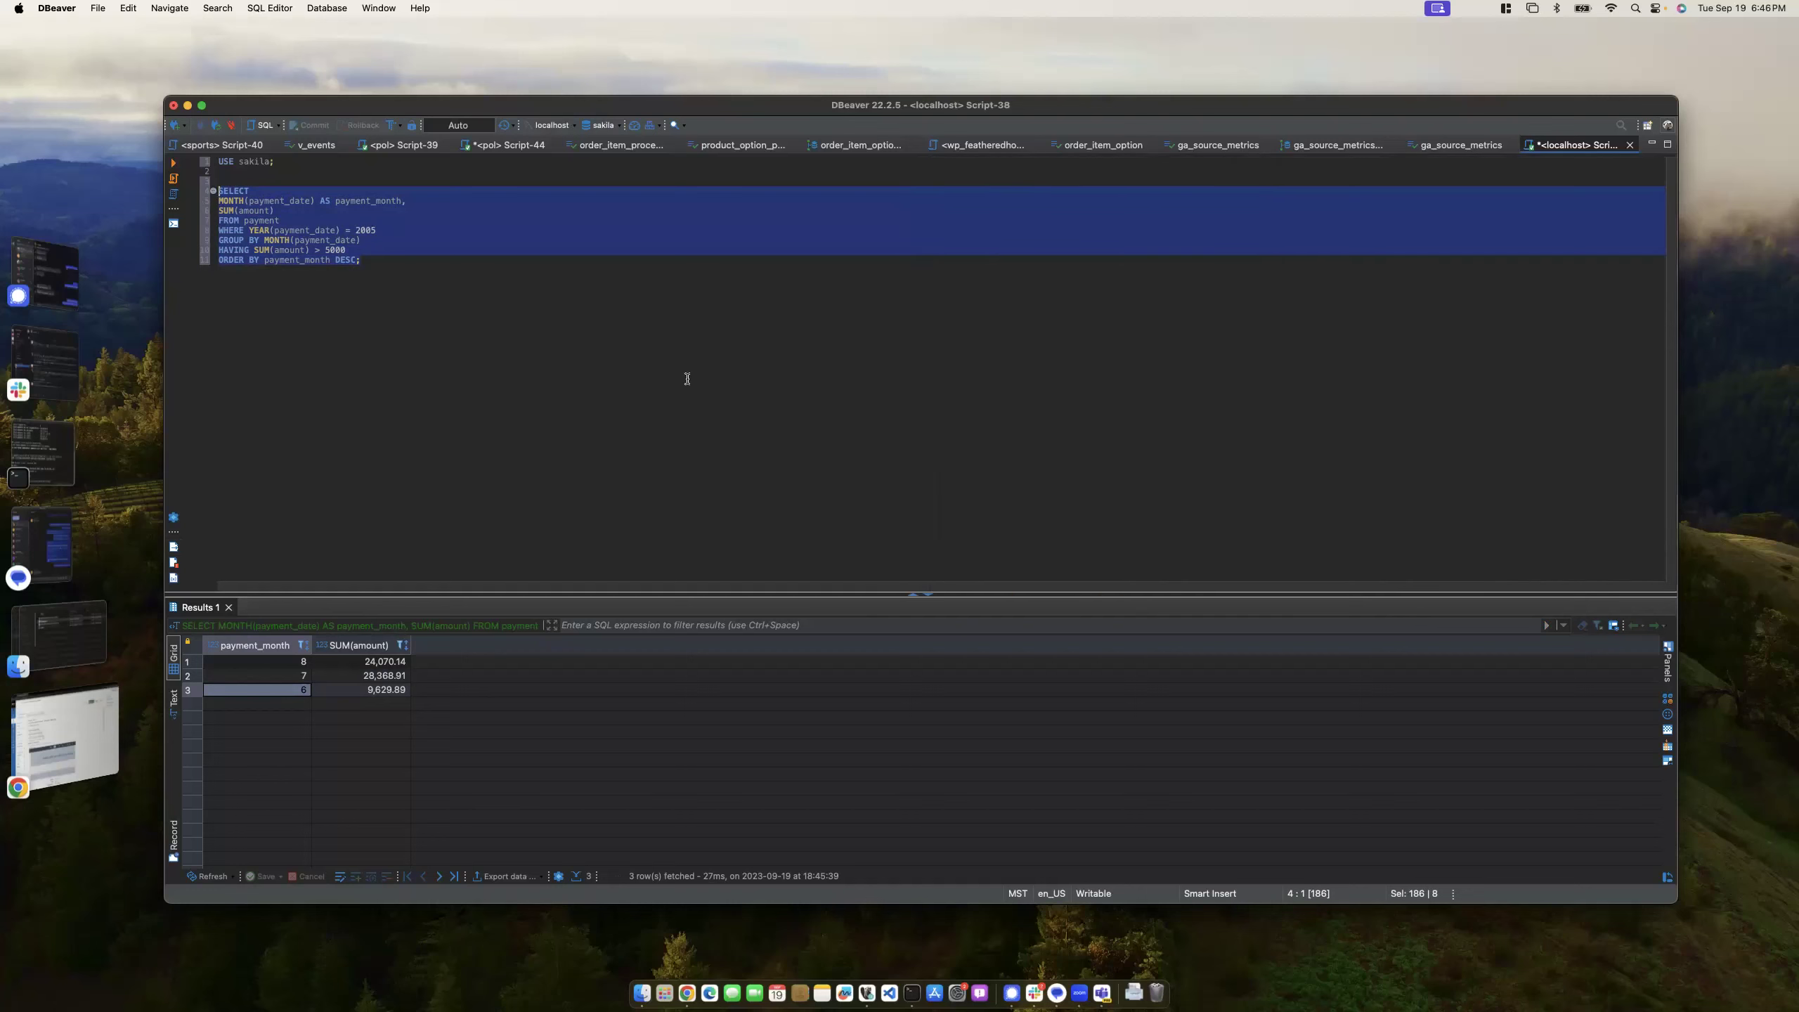
pyautogui.click(381, 264)
pyautogui.press('Return')
pyautogui.press('Return')
pyautogui.press('Return')
pyautogui.press('Return')
pyautogui.press('Return')
pyautogui.press('Return')
pyautogui.press('Return')
pyautogui.press('Return')
pyautogui.press('Return')
pyautogui.press('Return')
pyautogui.press('Return')
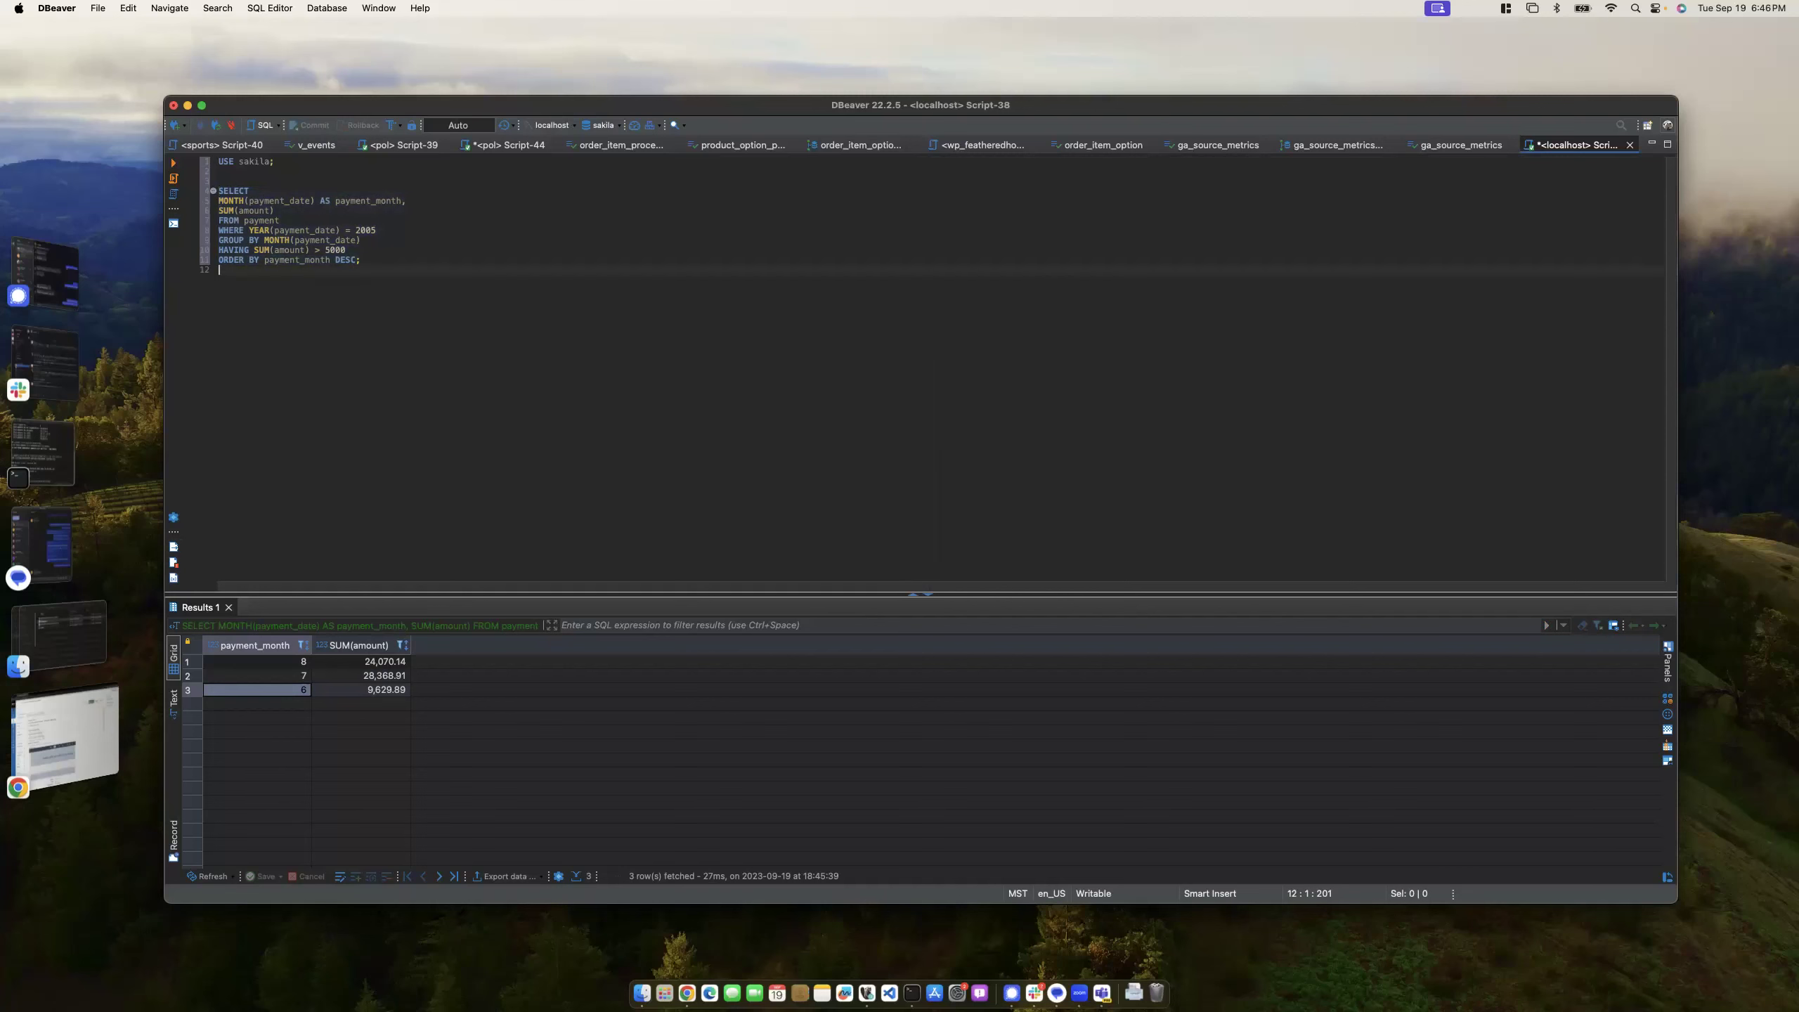
pyautogui.press('Return')
pyautogui.press('Up')
pyautogui.press('Up')
pyautogui.press('Up')
pyautogui.press('Up')
pyautogui.press('Up')
pyautogui.press('Up')
pyautogui.press('Up')
pyautogui.hotkey('ctrl', 'alt', 'Return')
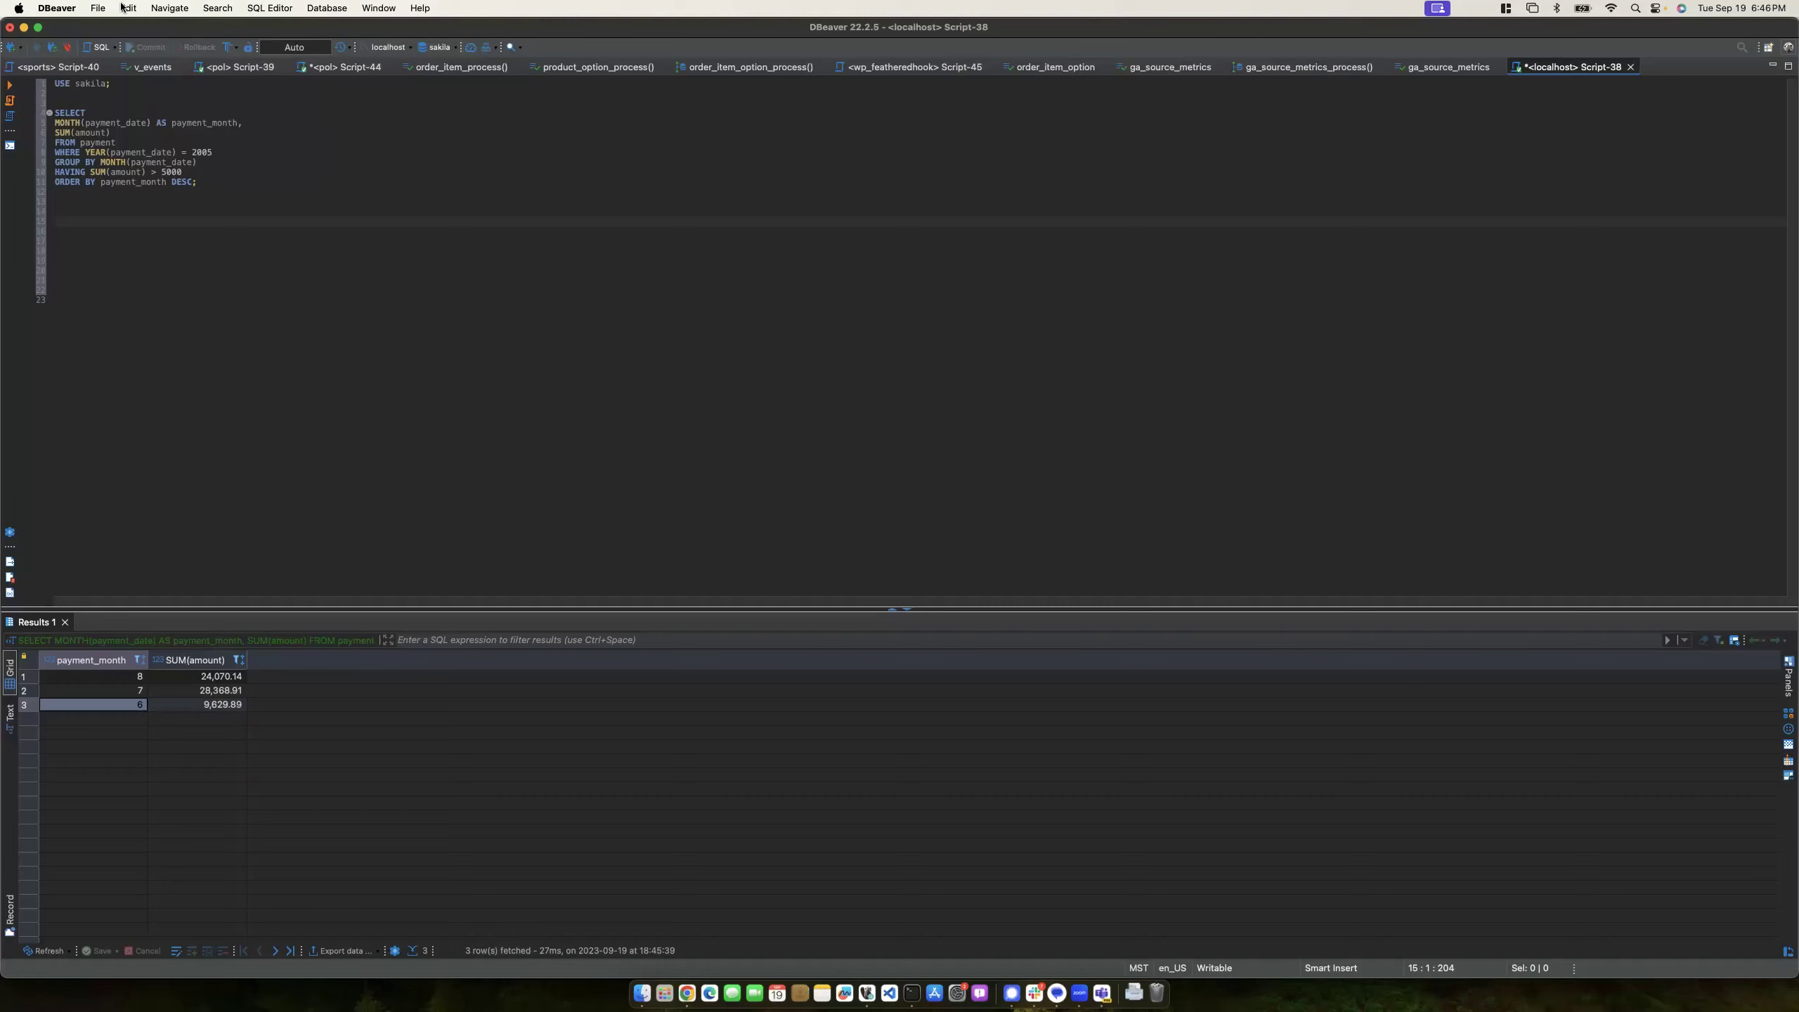
pyautogui.click(65, 7)
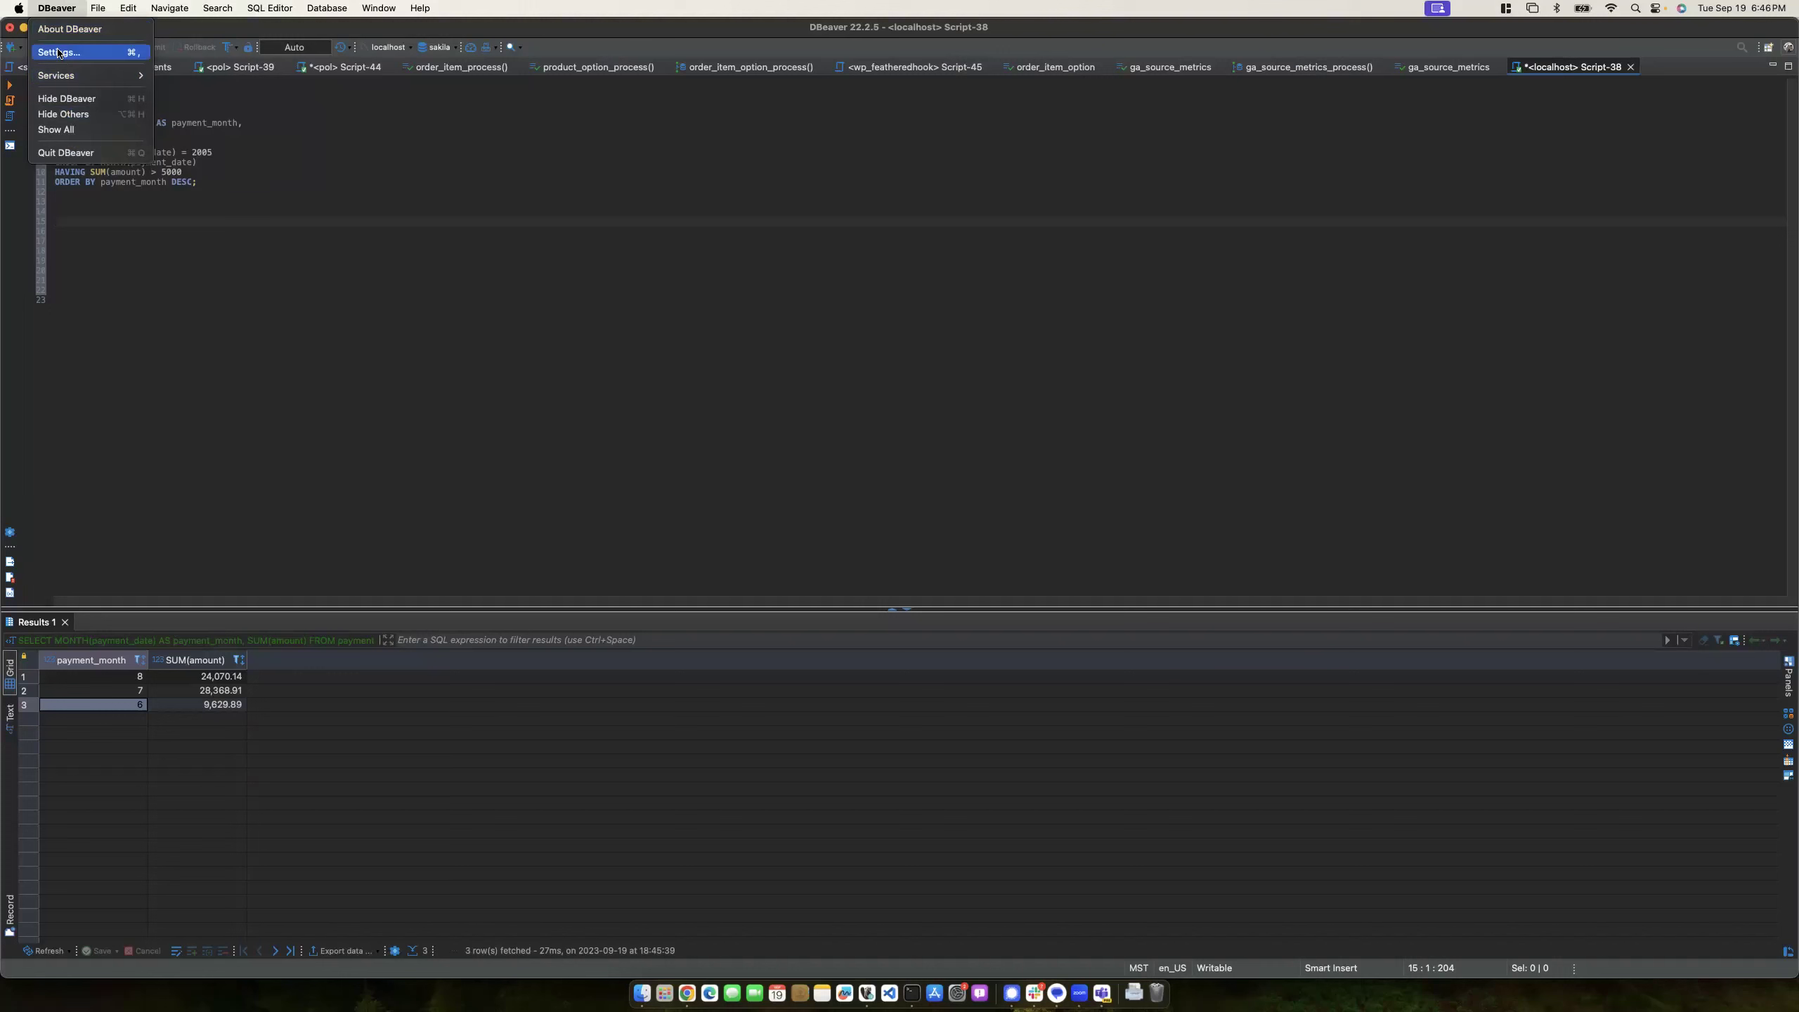
# - Open DBeaver Settings and browse the General, Workspace and Editors groups
pyautogui.click(64, 51)
pyautogui.click(694, 292)
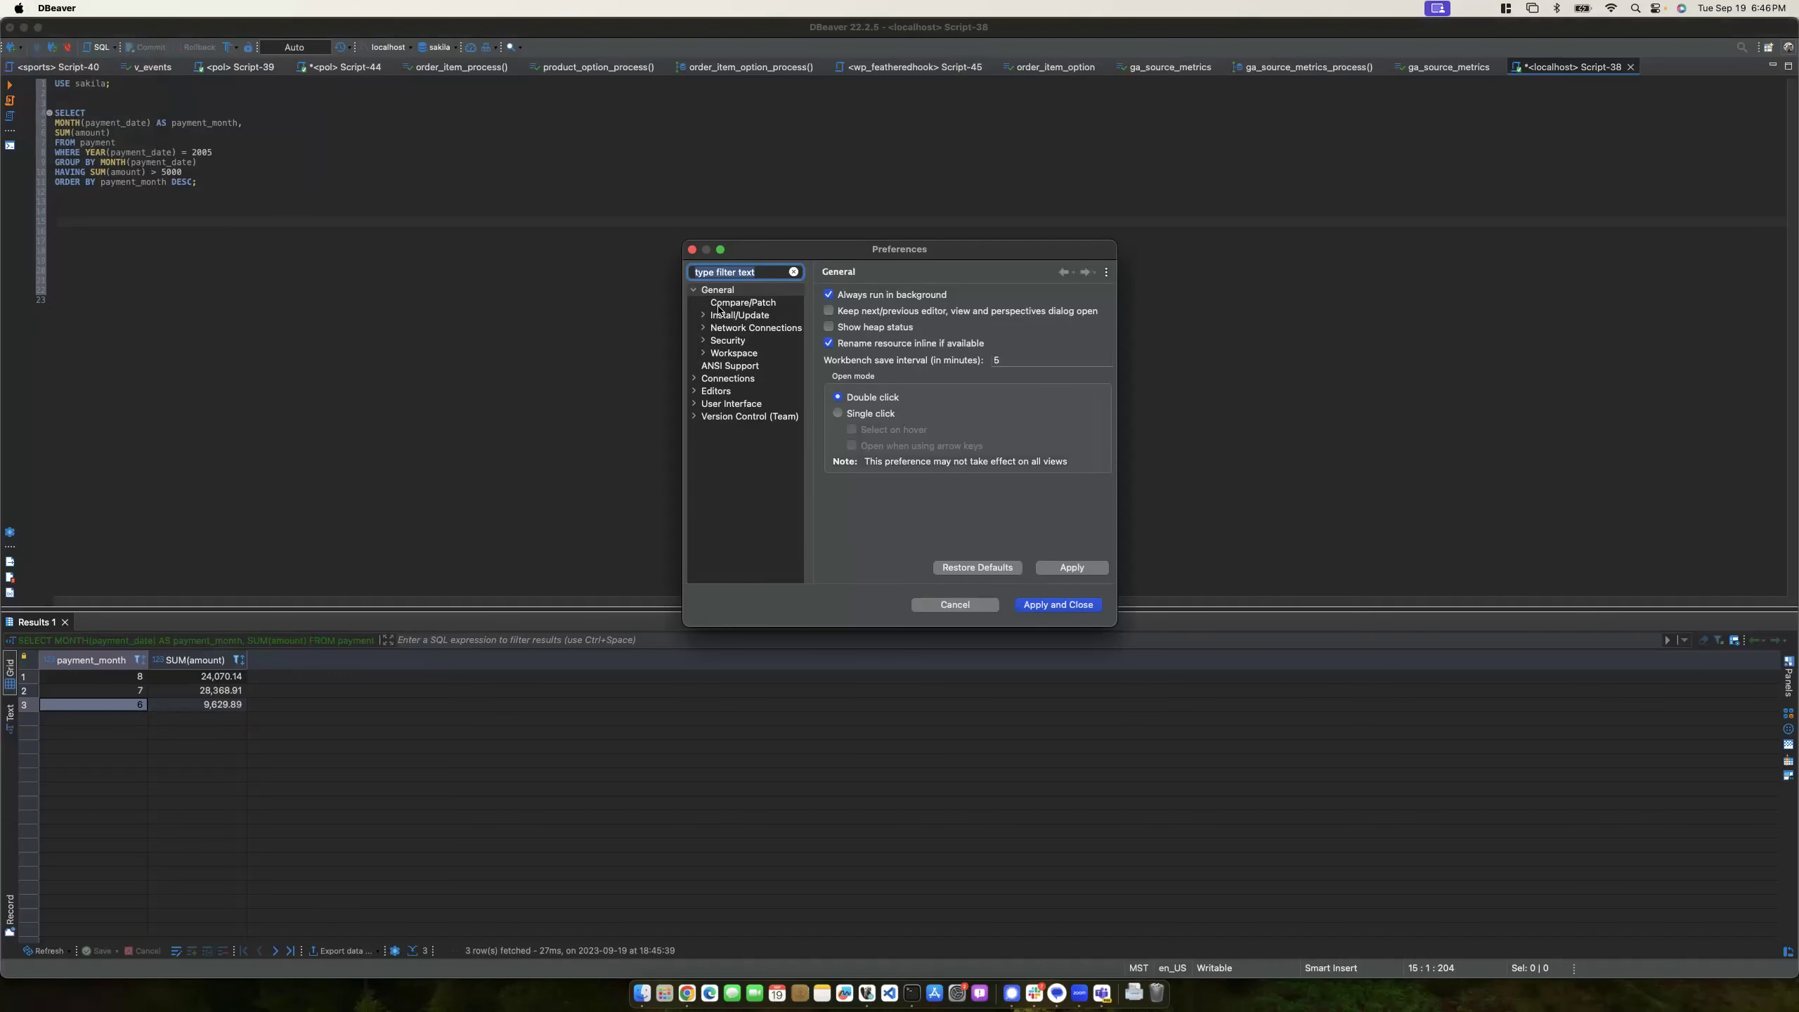
pyautogui.click(703, 353)
pyautogui.click(703, 353)
pyautogui.click(694, 391)
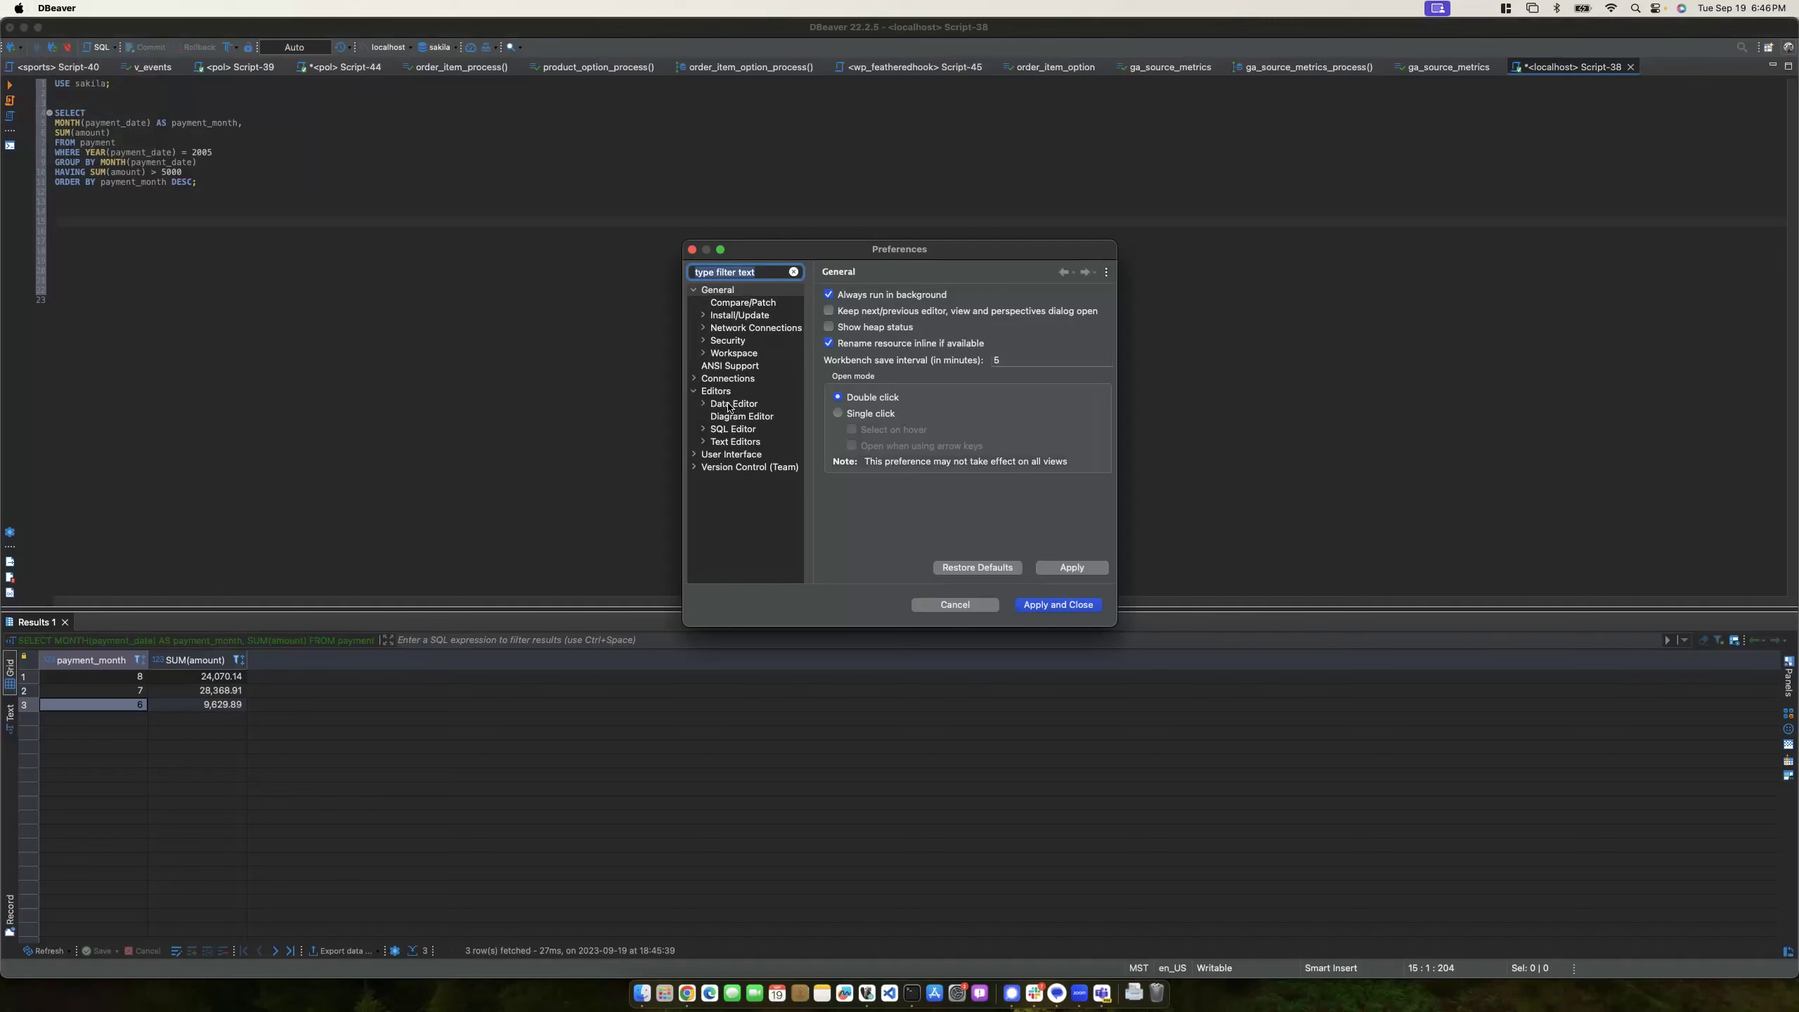
pyautogui.click(725, 393)
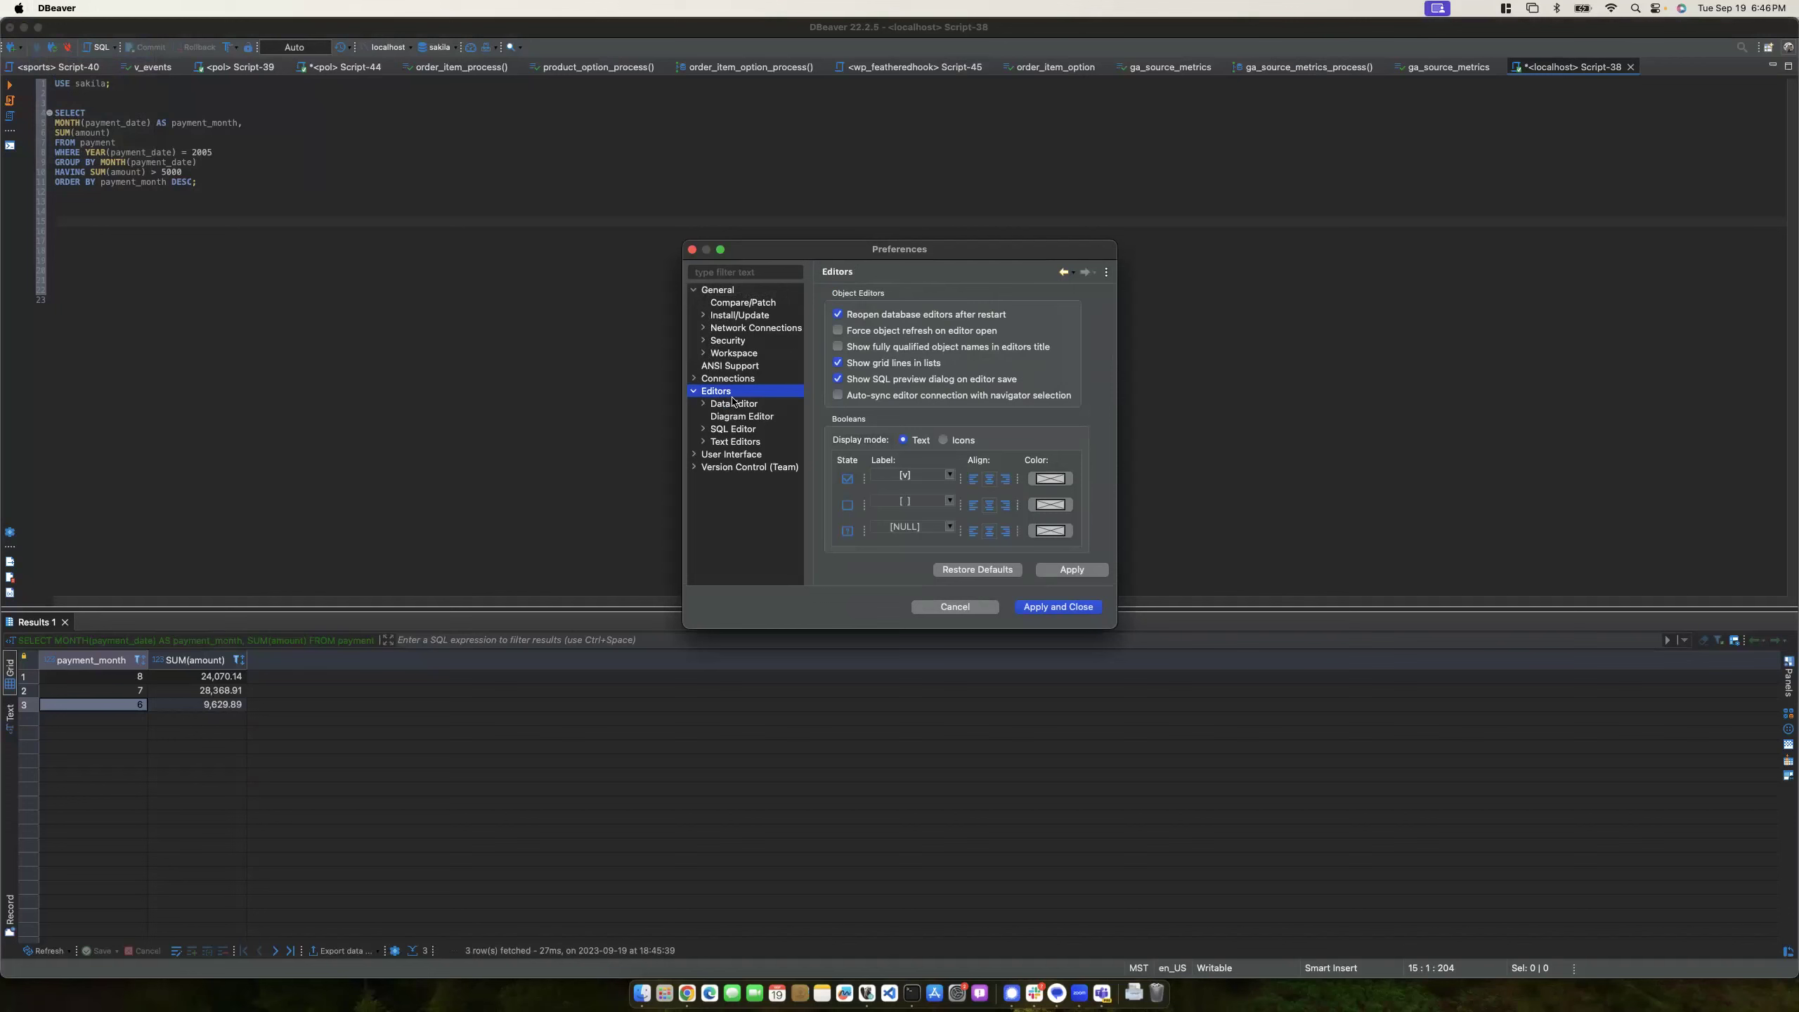
# - View the SQL Editor and Code Editor pages, cancel unchanged, and switch to Chrome's Canvas
pyautogui.click(734, 428)
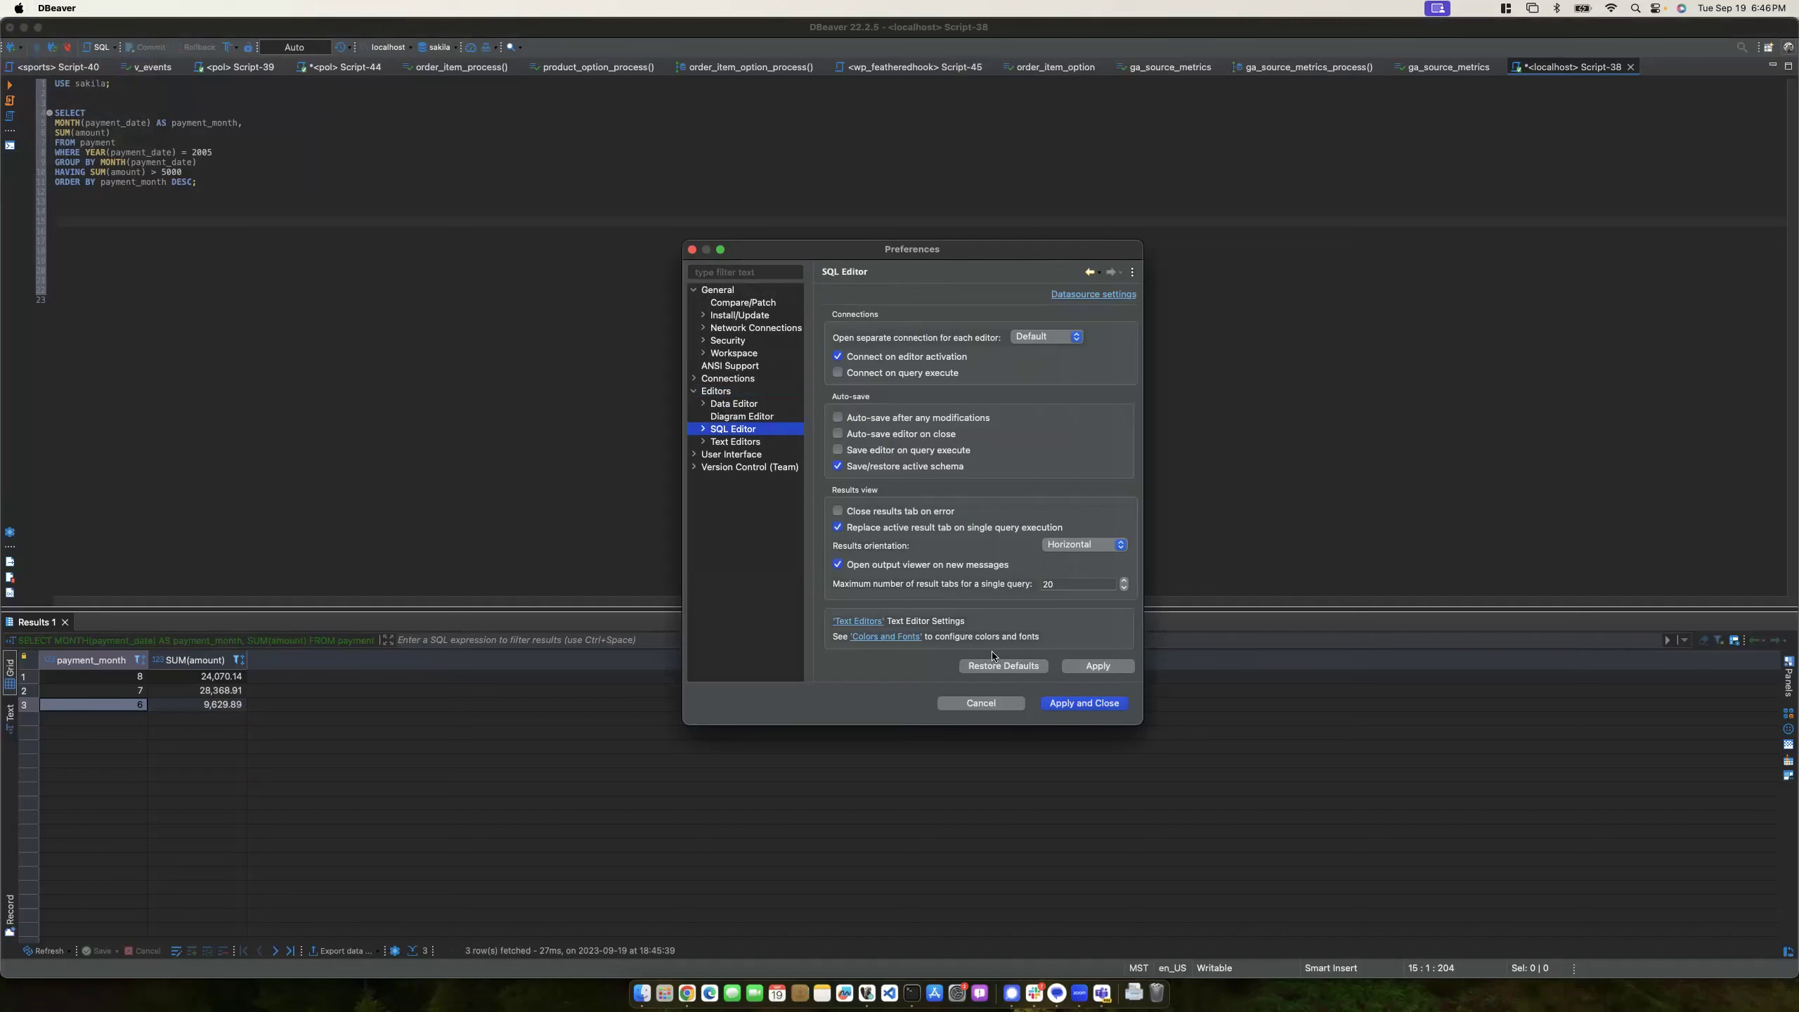
pyautogui.click(702, 430)
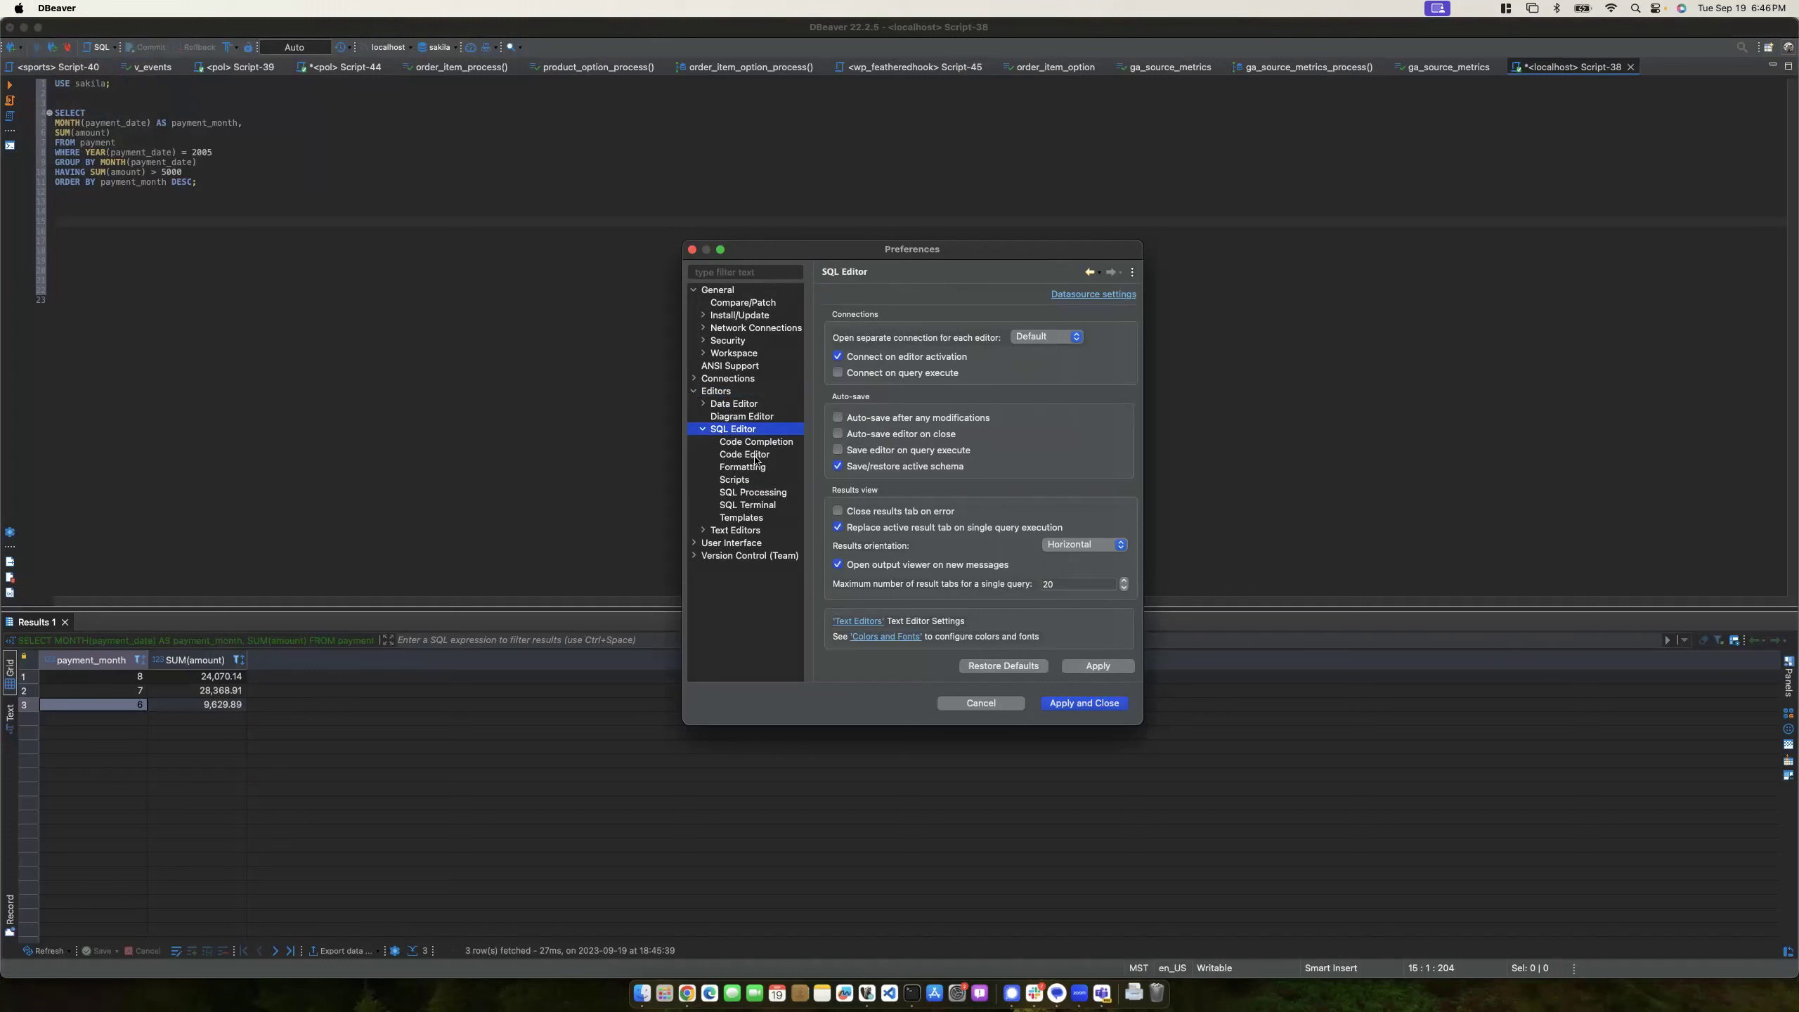
pyautogui.click(754, 456)
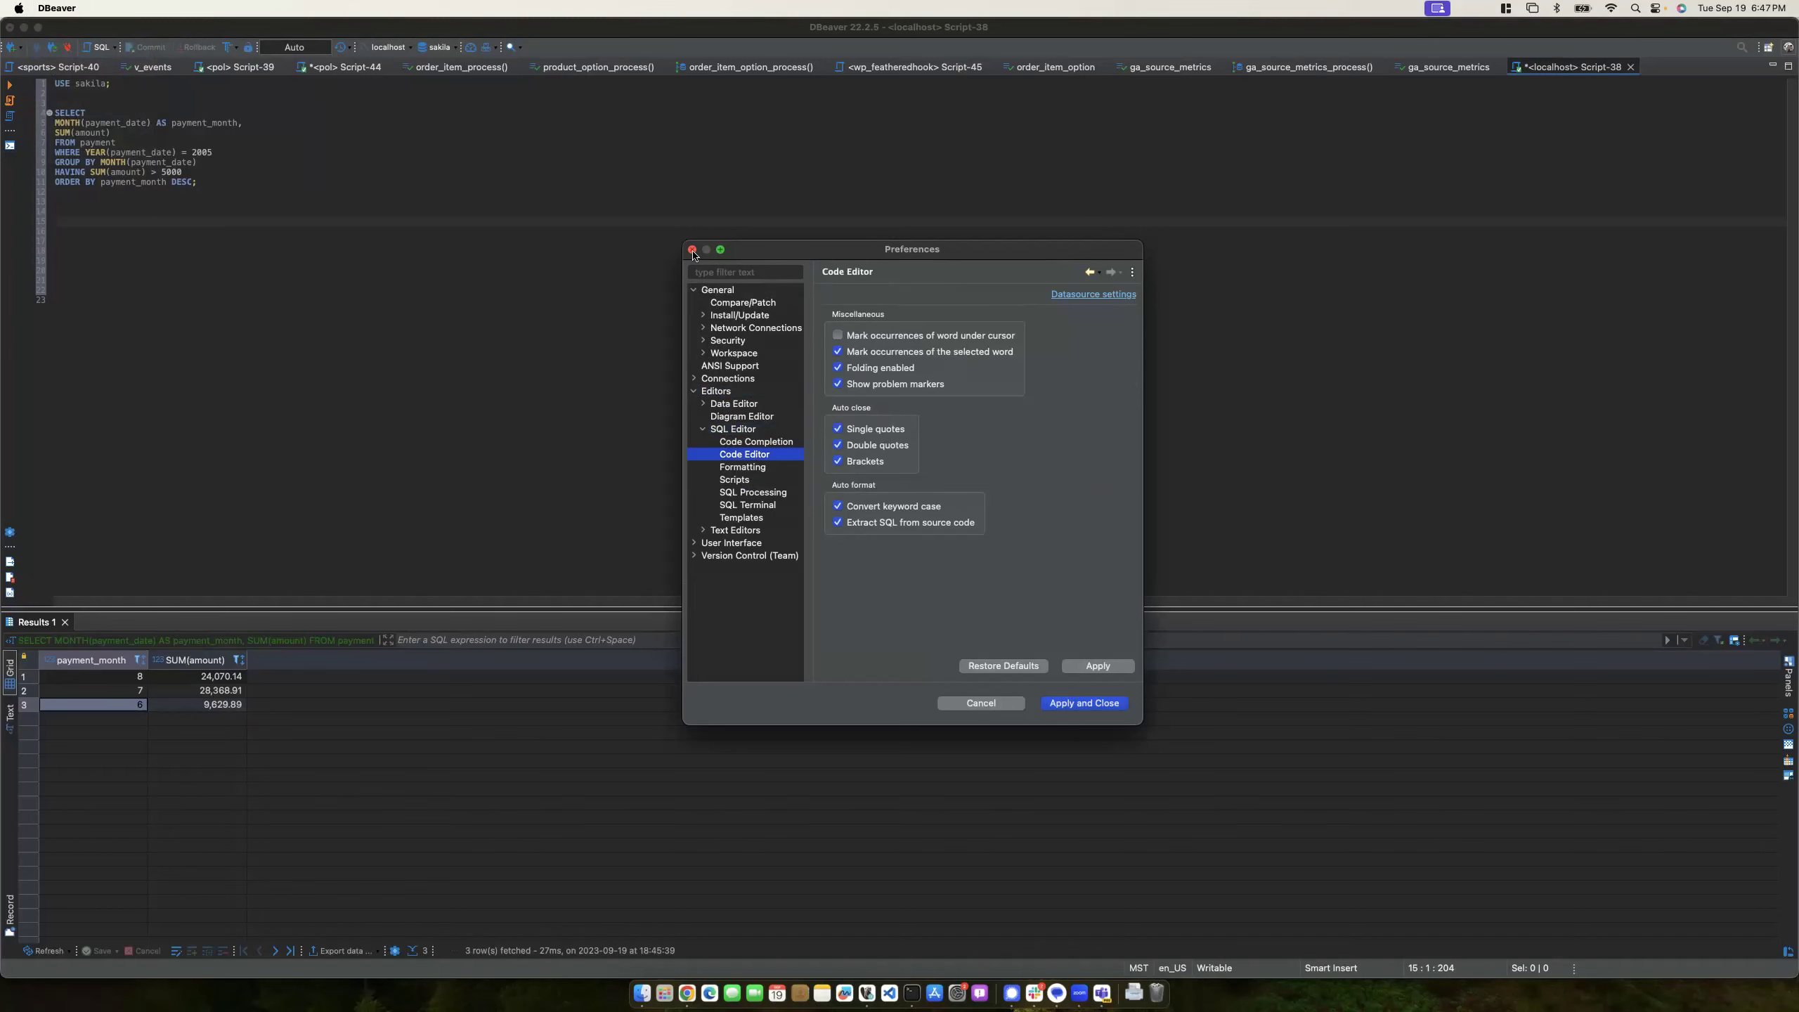
pyautogui.click(968, 704)
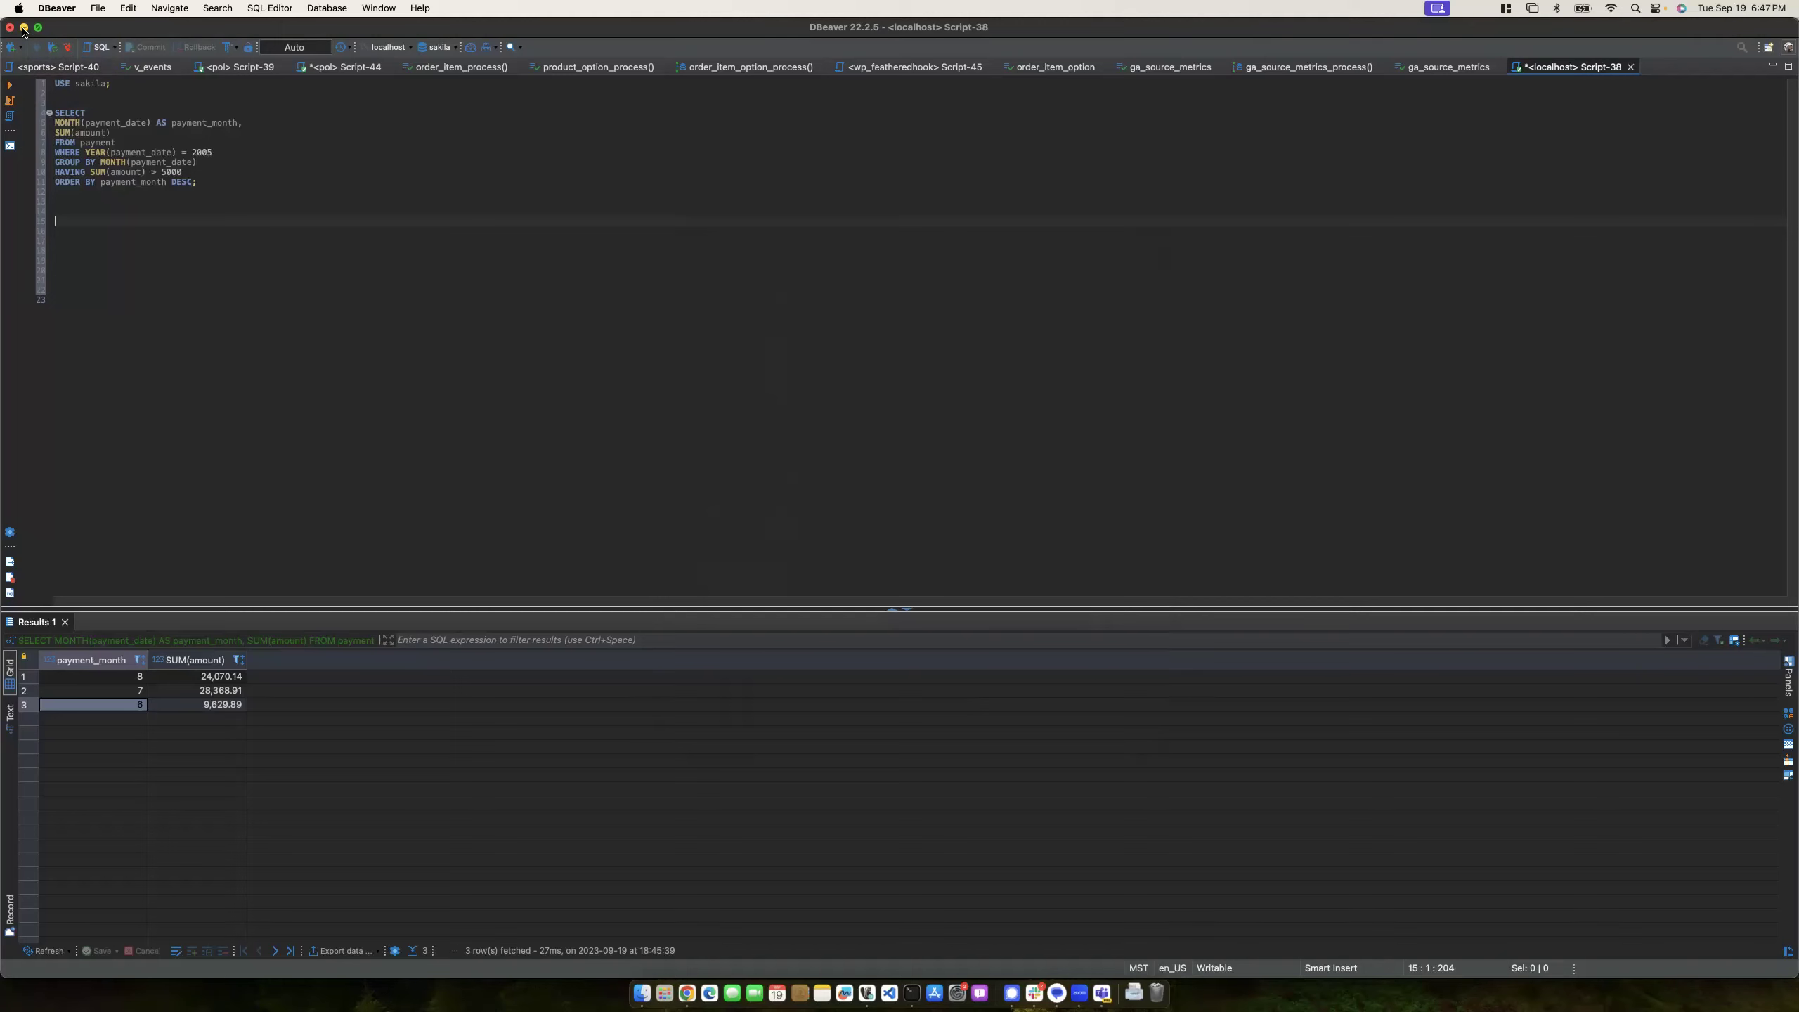
pyautogui.click(23, 27)
pyautogui.click(86, 807)
# - Go to the course Modules page and open the 'W02 Reverse Engineering Website' assignment
pyautogui.click(232, 306)
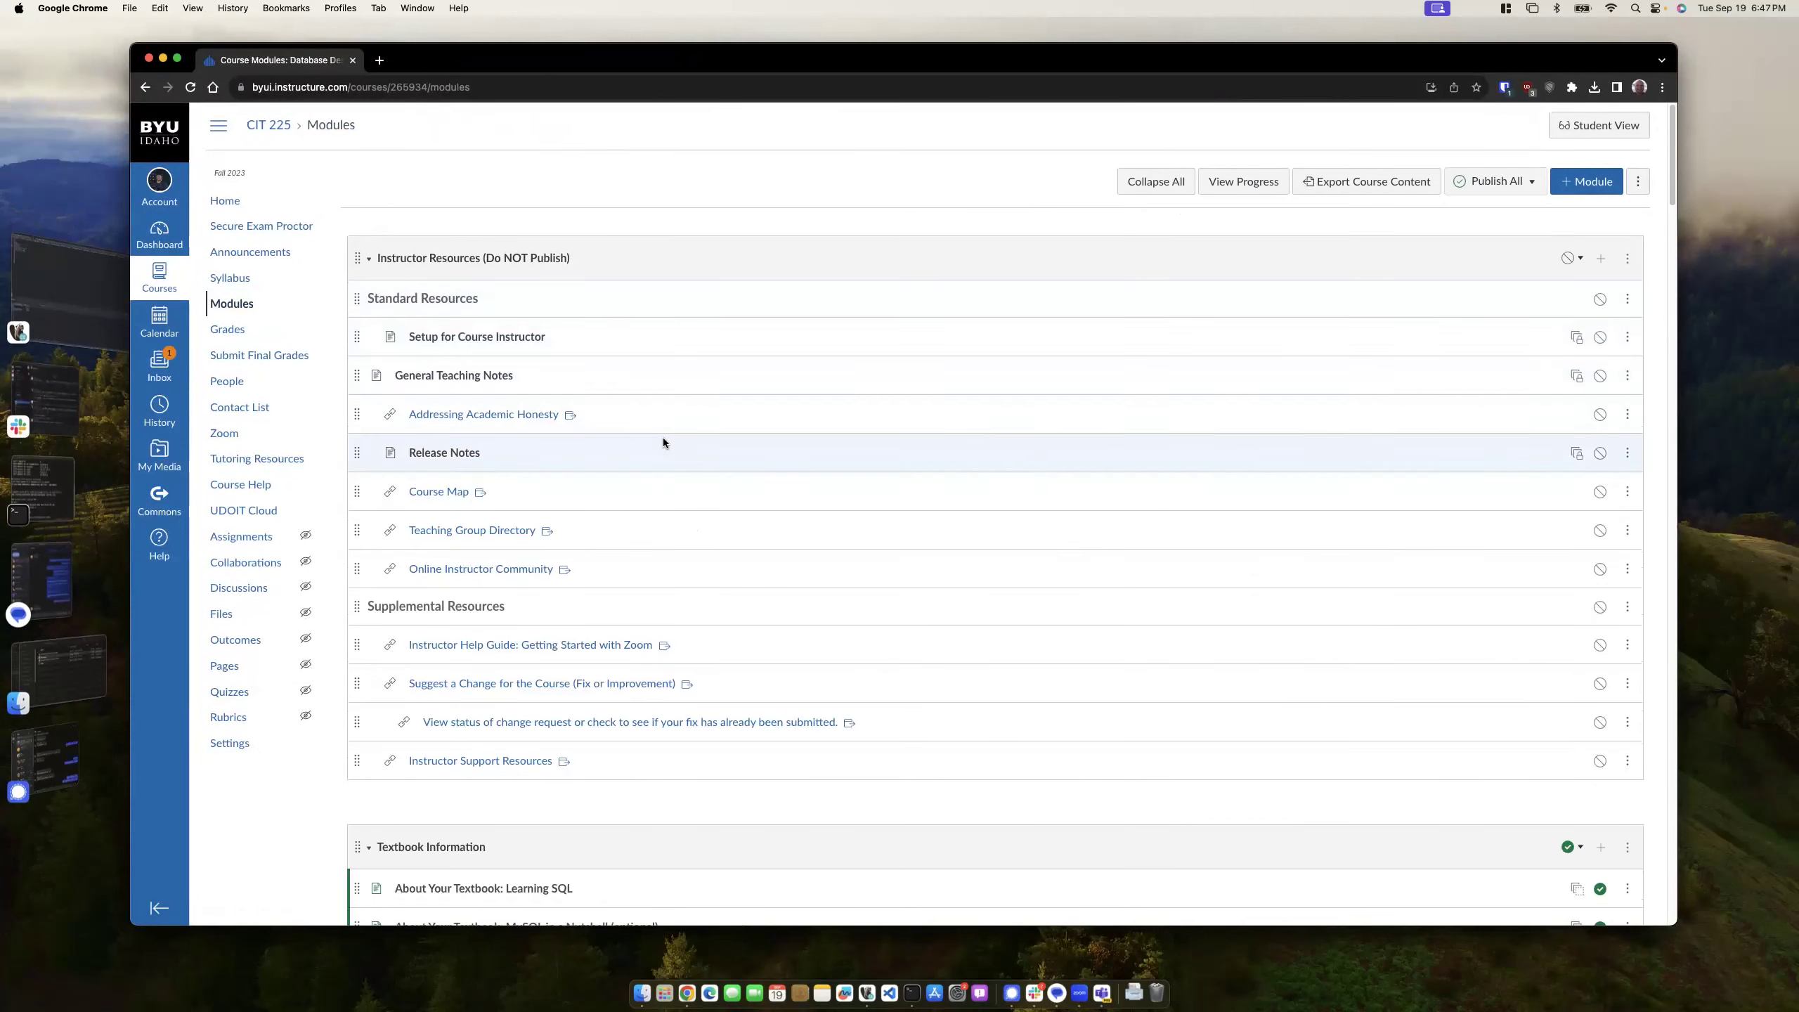
pyautogui.scroll(-15, 663, 437)
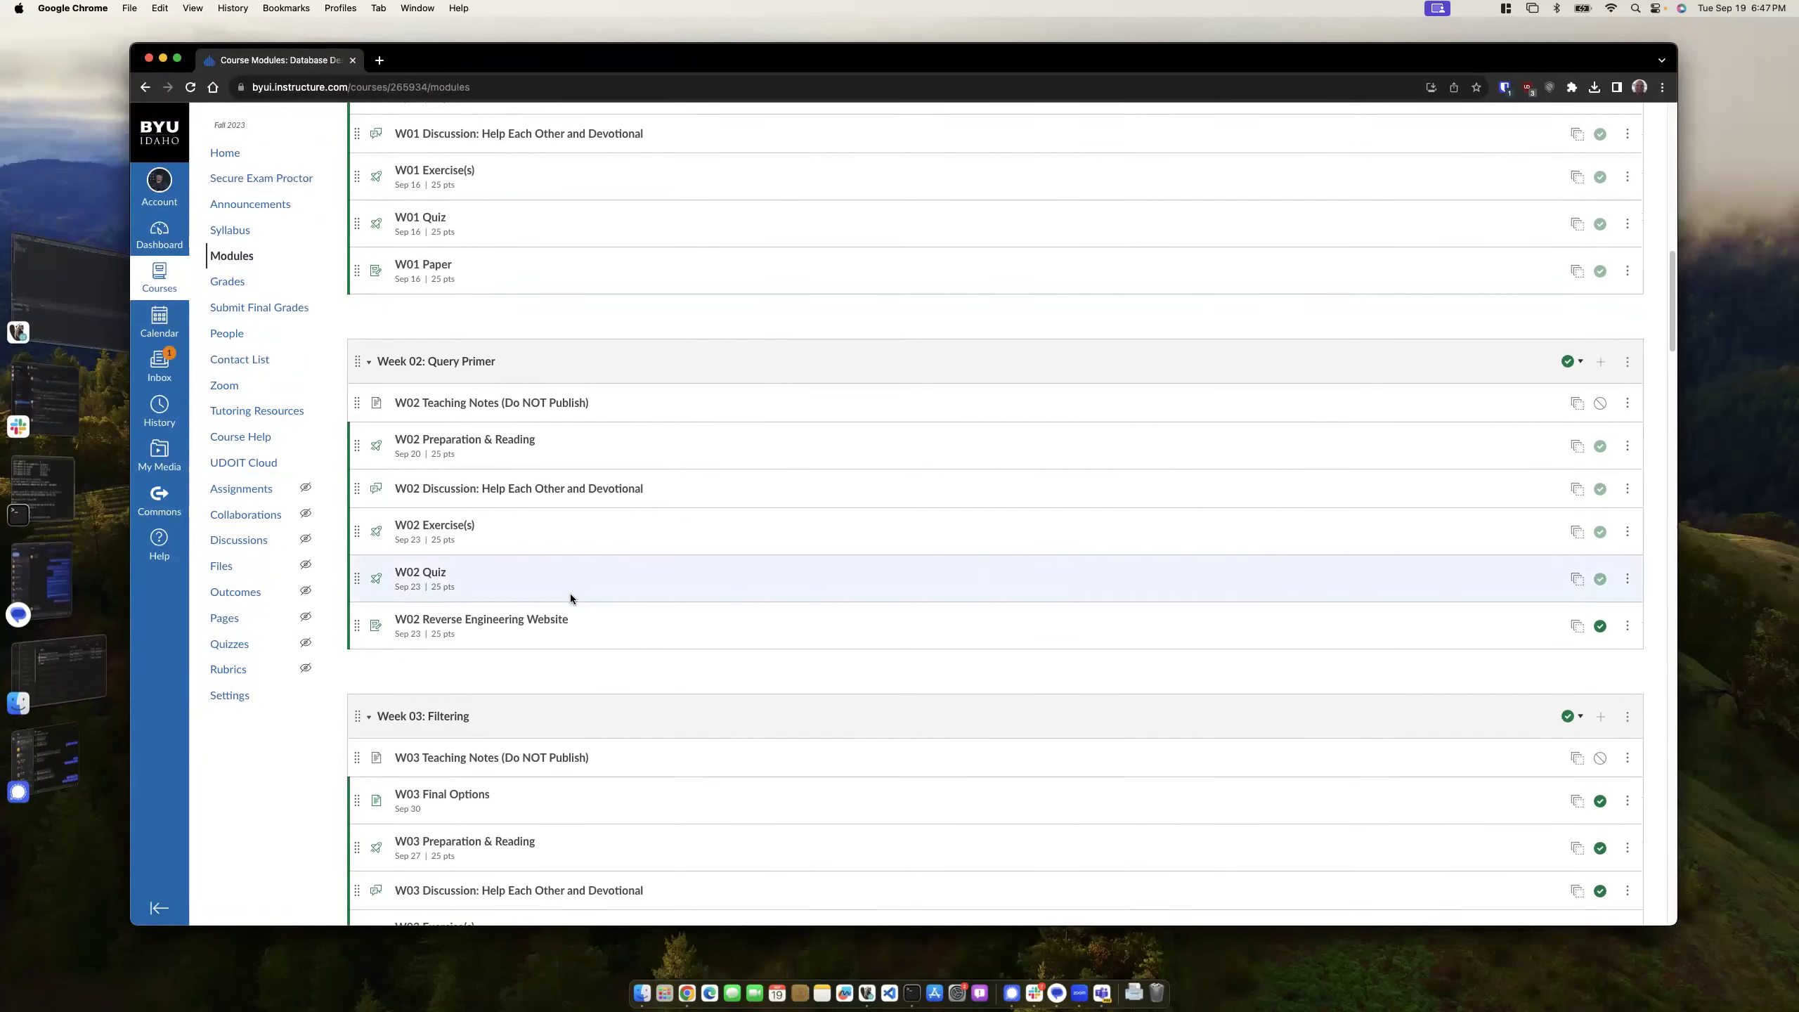
pyautogui.click(559, 620)
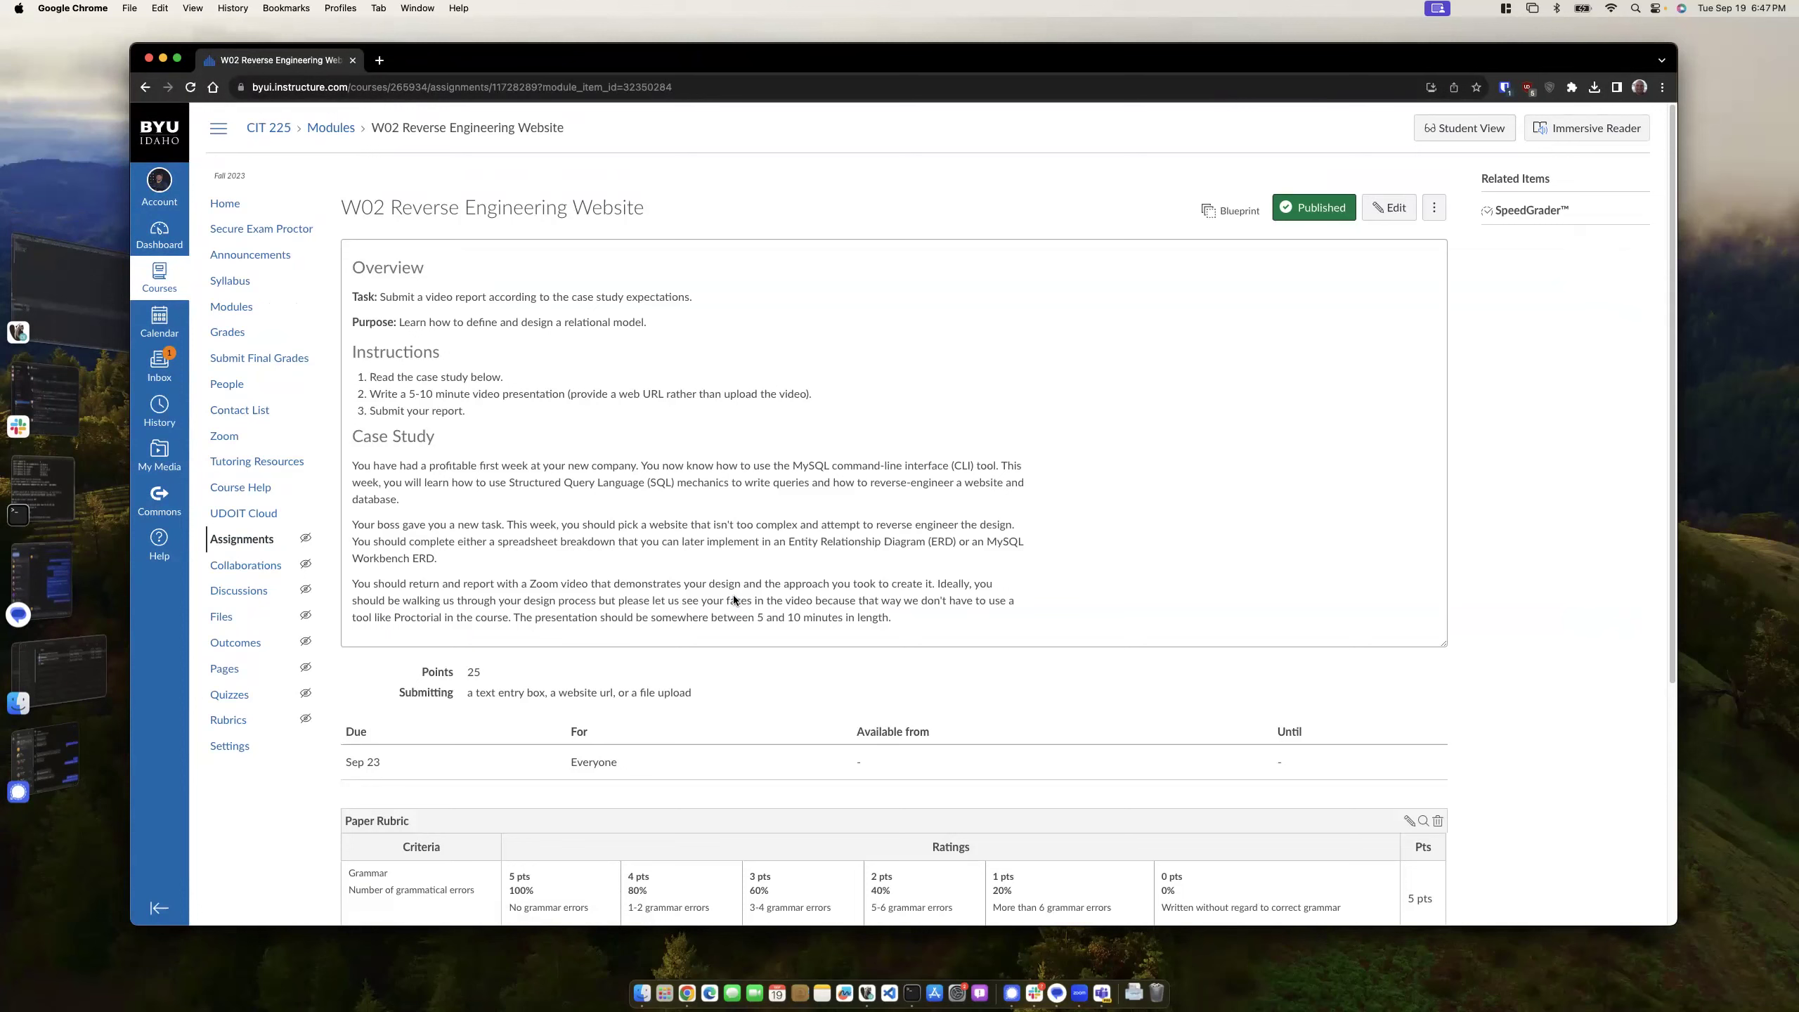
pyautogui.press('super+space')
# - Launch MySQL Workbench and connect to CIT225 with the root password
pyautogui.write('workbe')
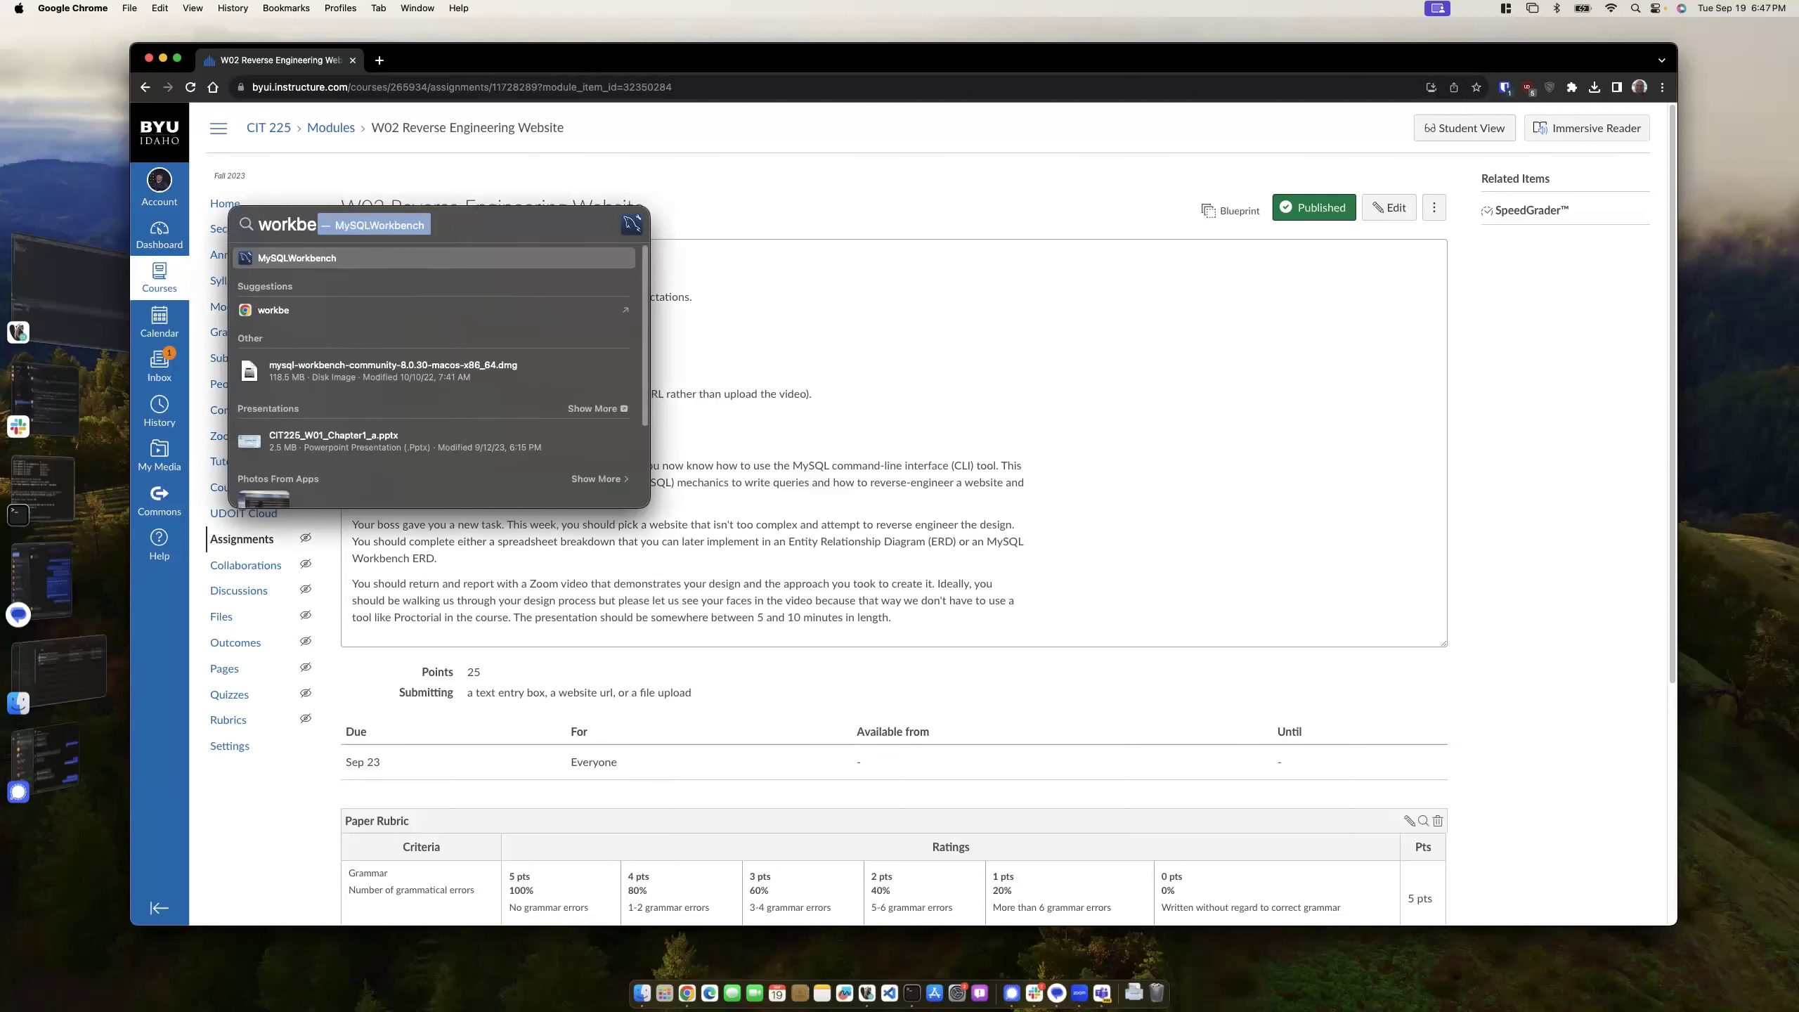
pyautogui.press('Return')
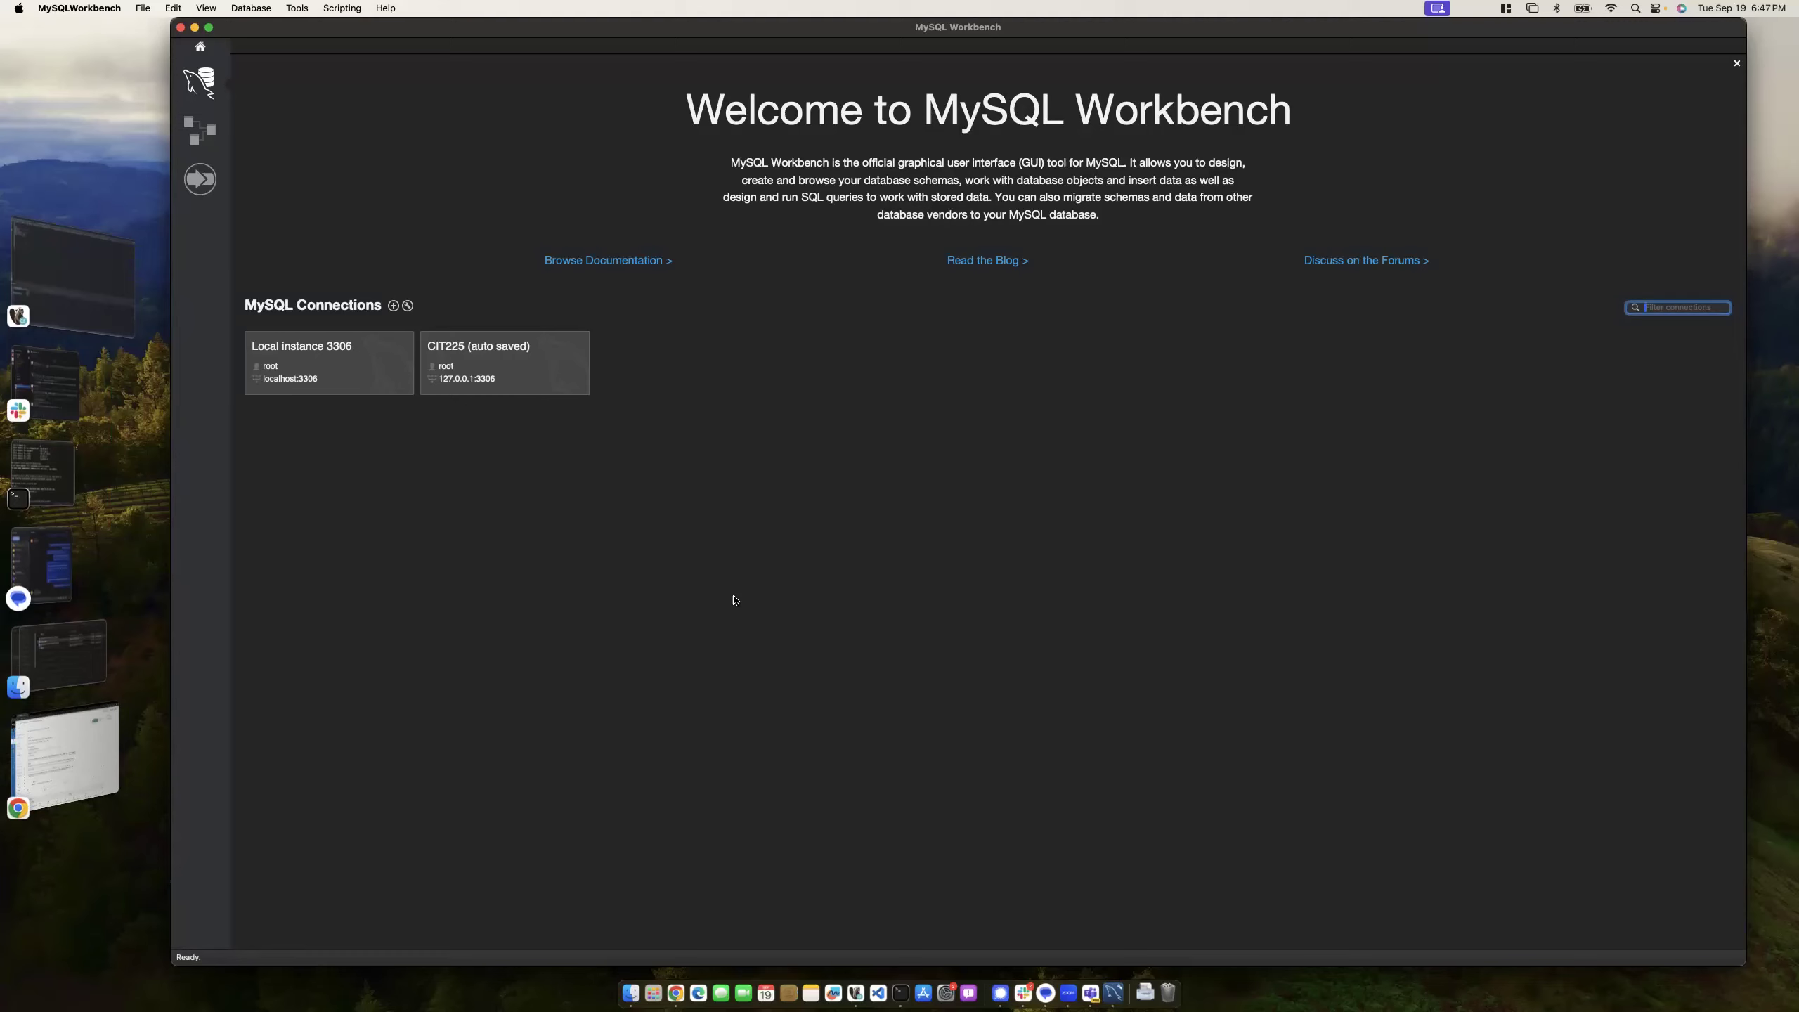
pyautogui.click(501, 375)
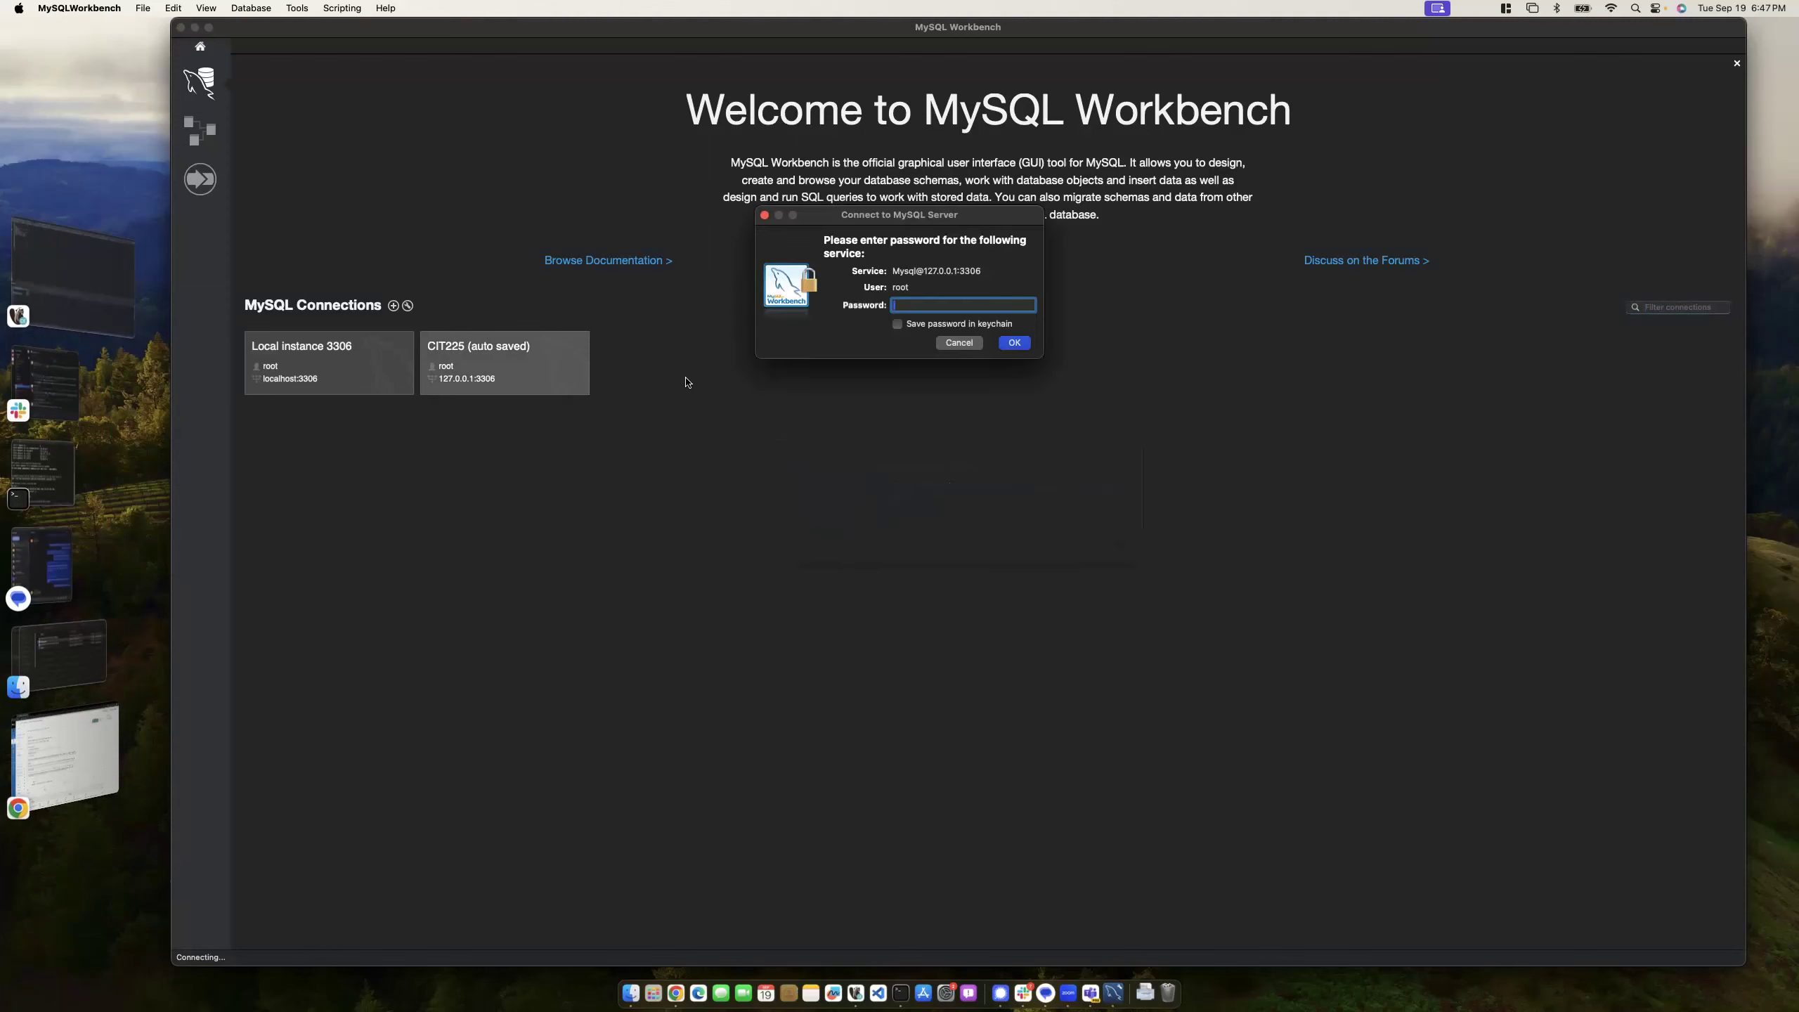
pyautogui.press('Return')
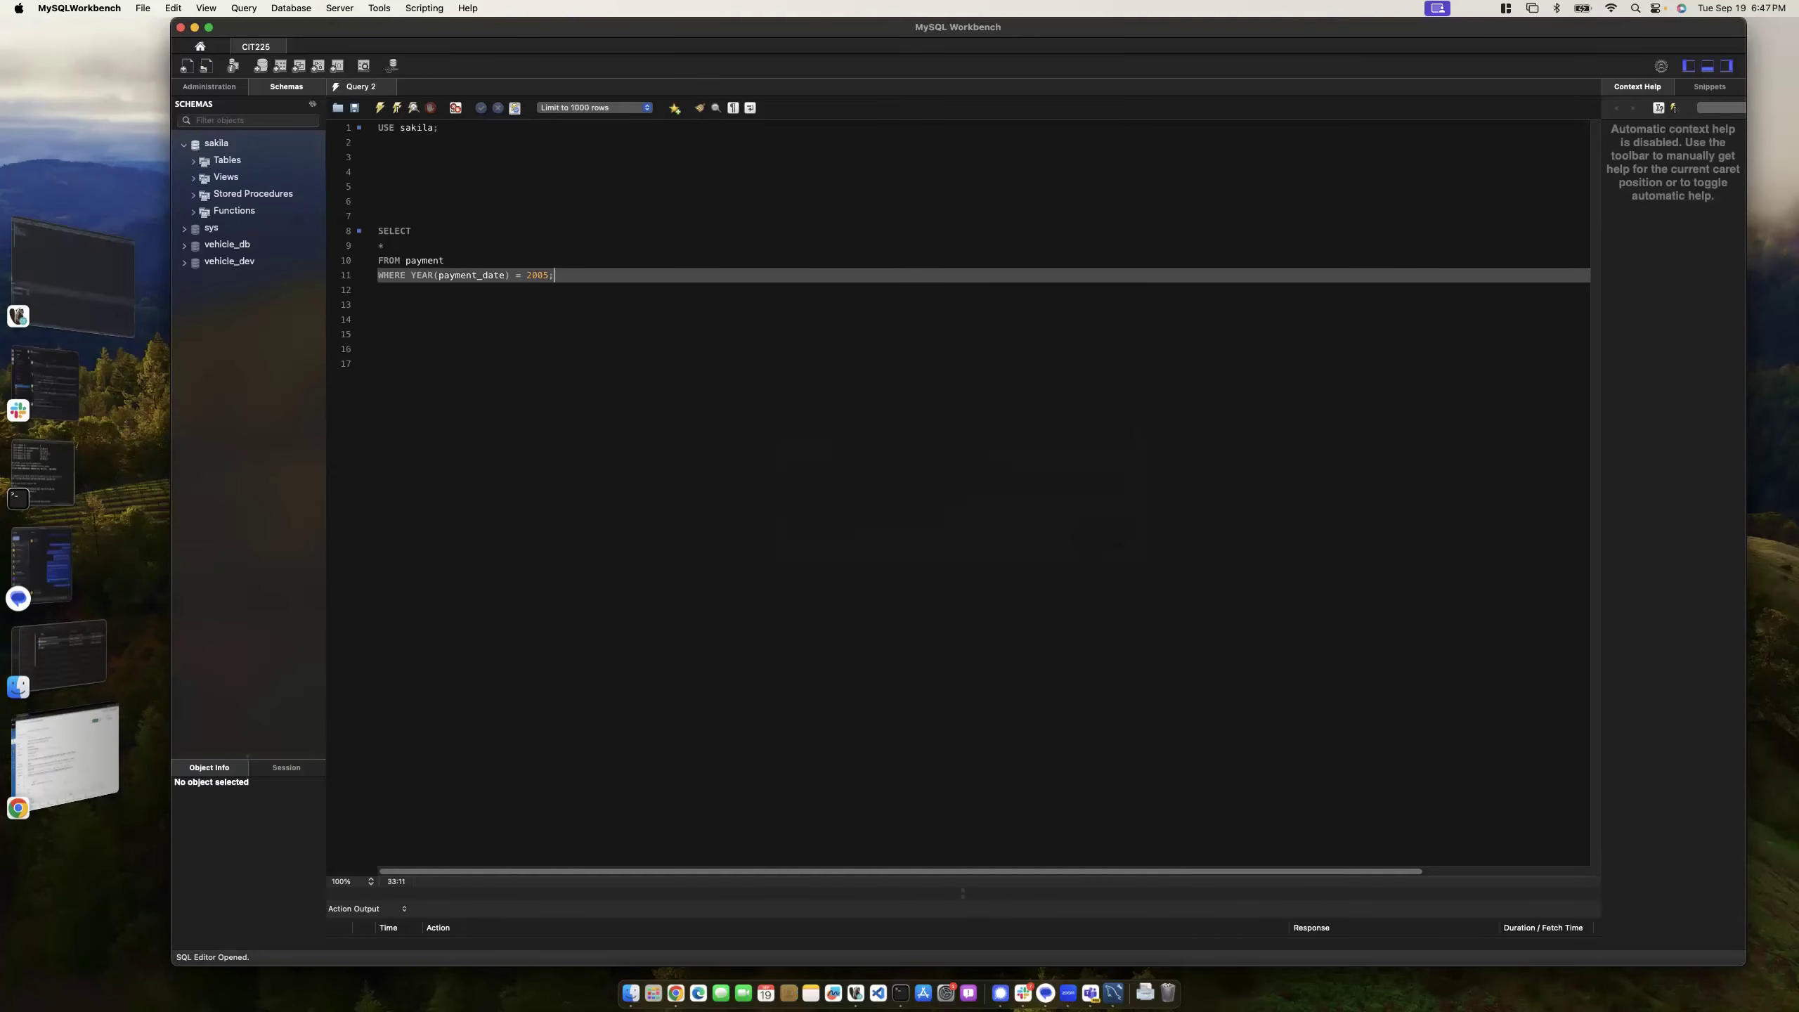
# - Delete the old sakila payment query from the Query 2 editor
pyautogui.moveTo(560, 276); pyautogui.dragTo(357, 133)
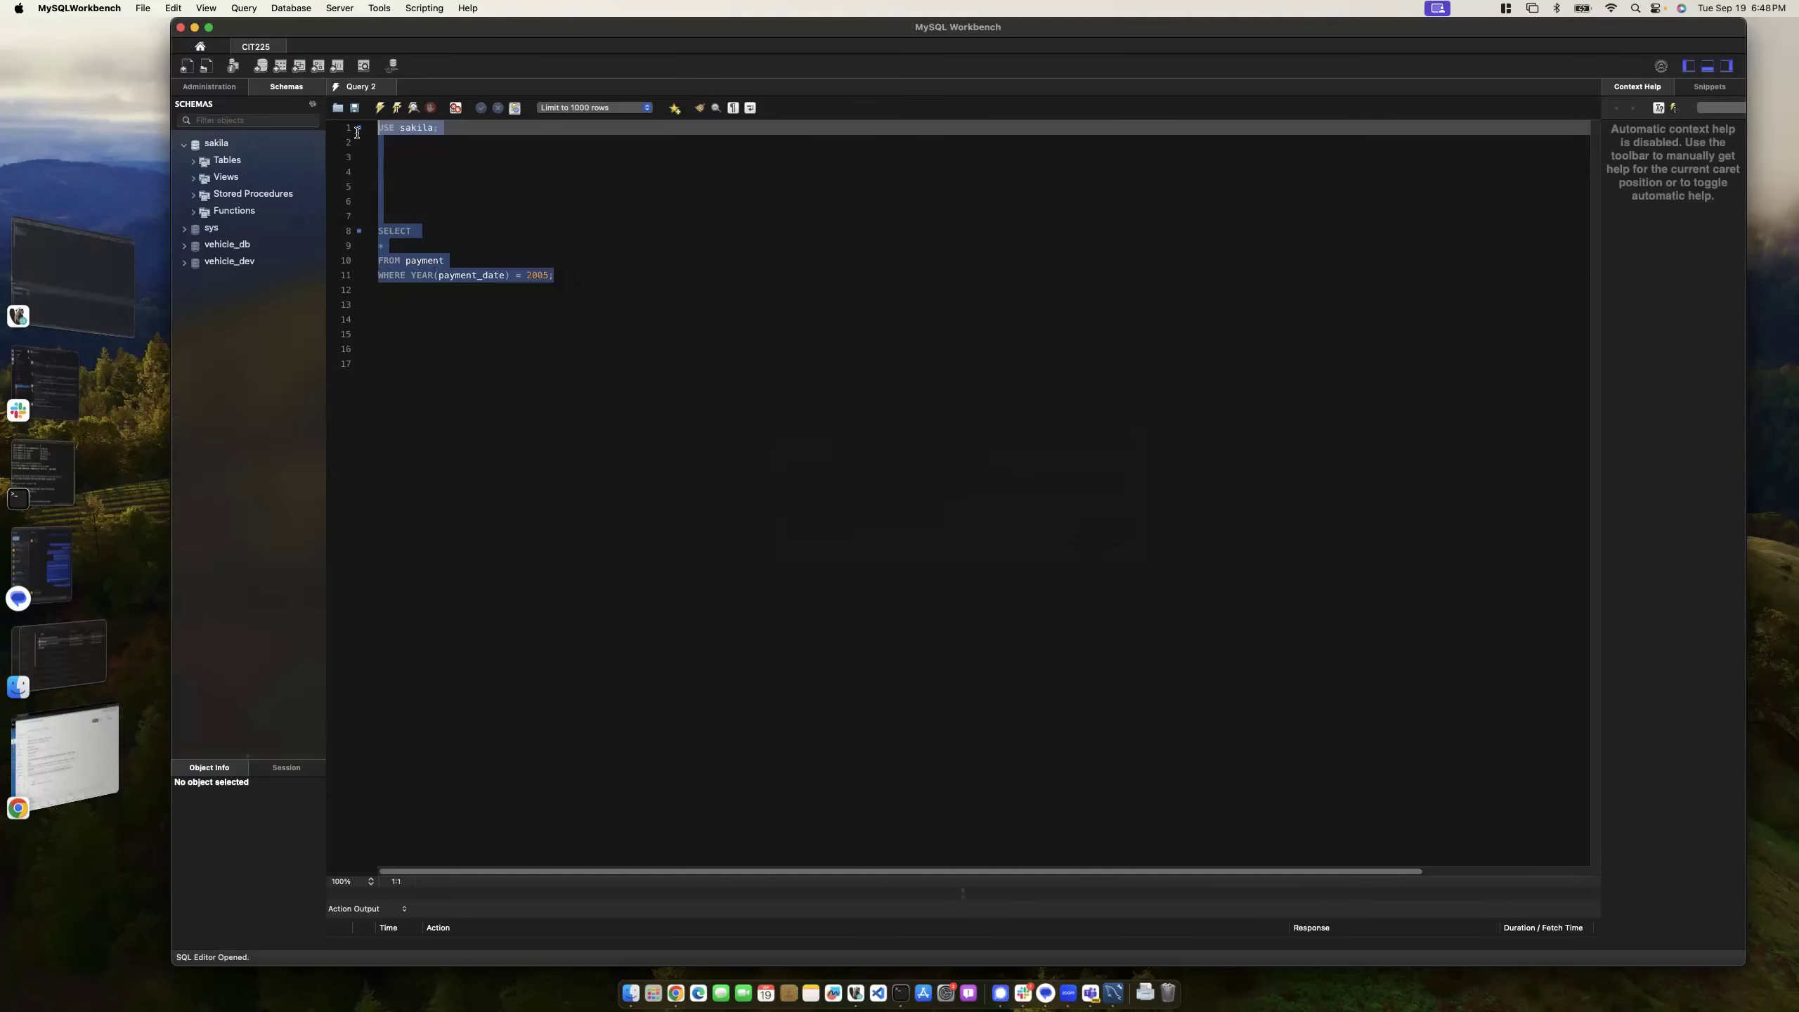
pyautogui.press('BackSpace')
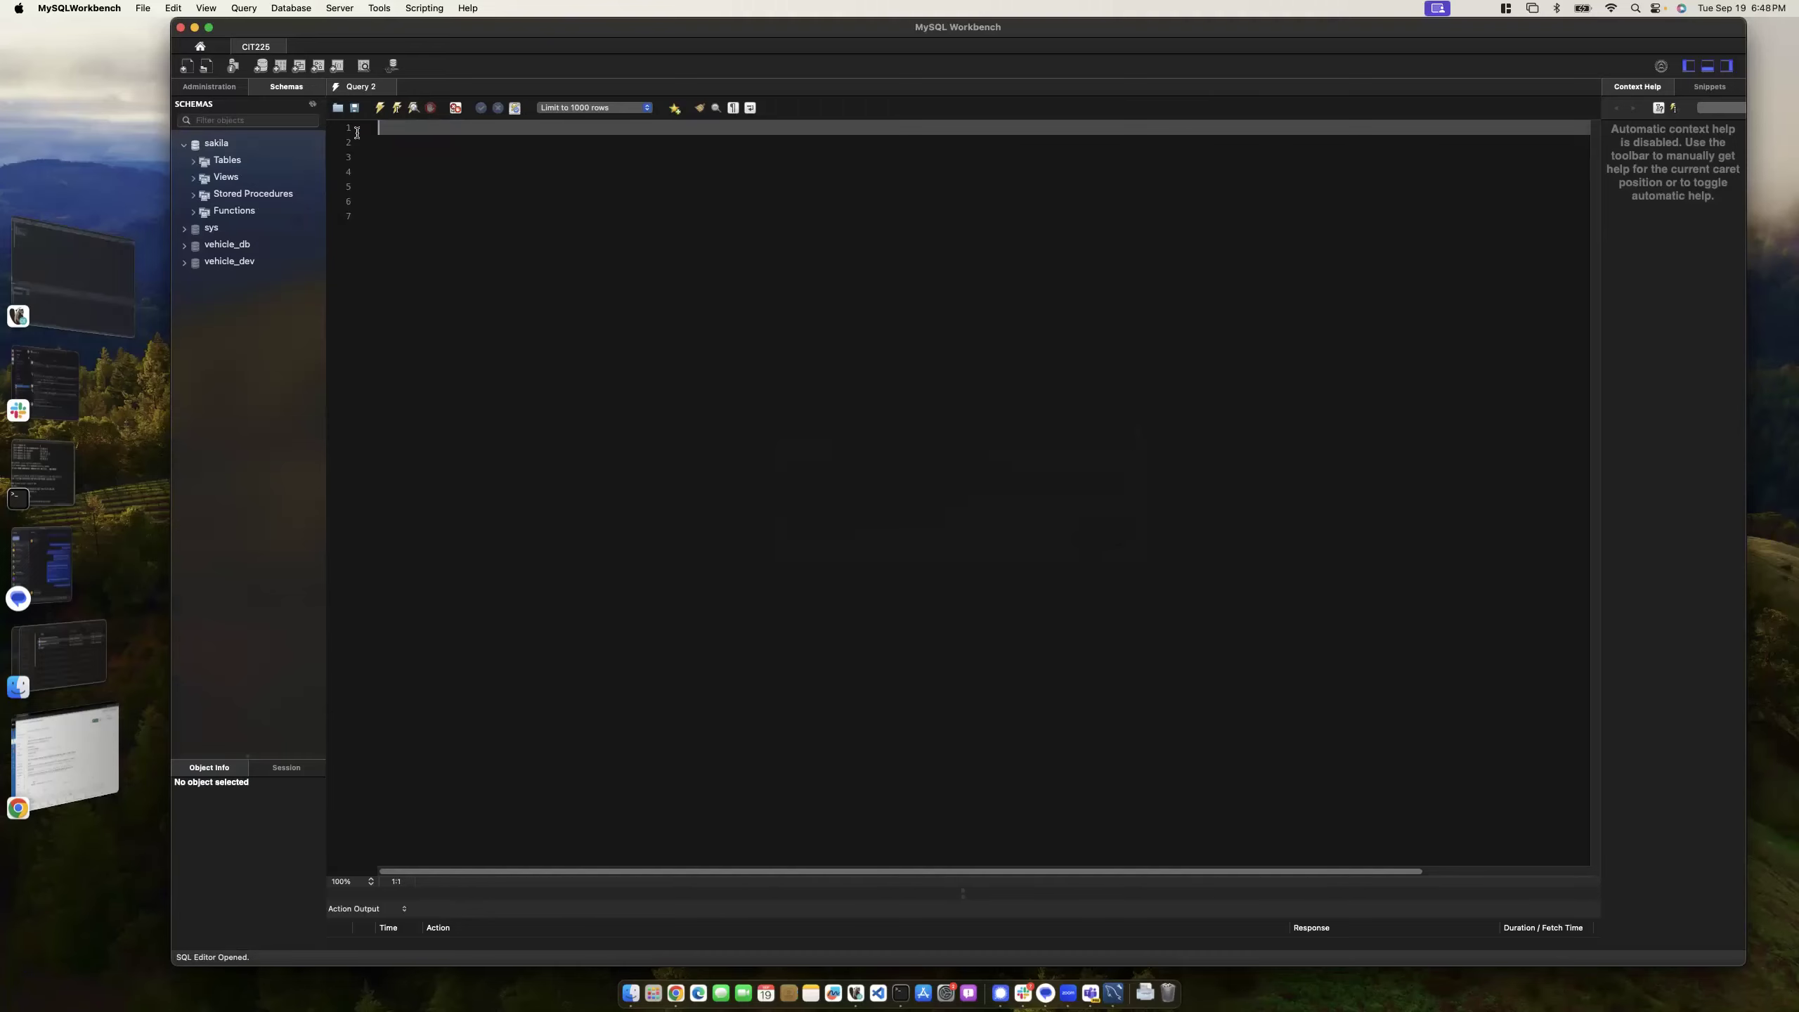
pyautogui.click(65, 753)
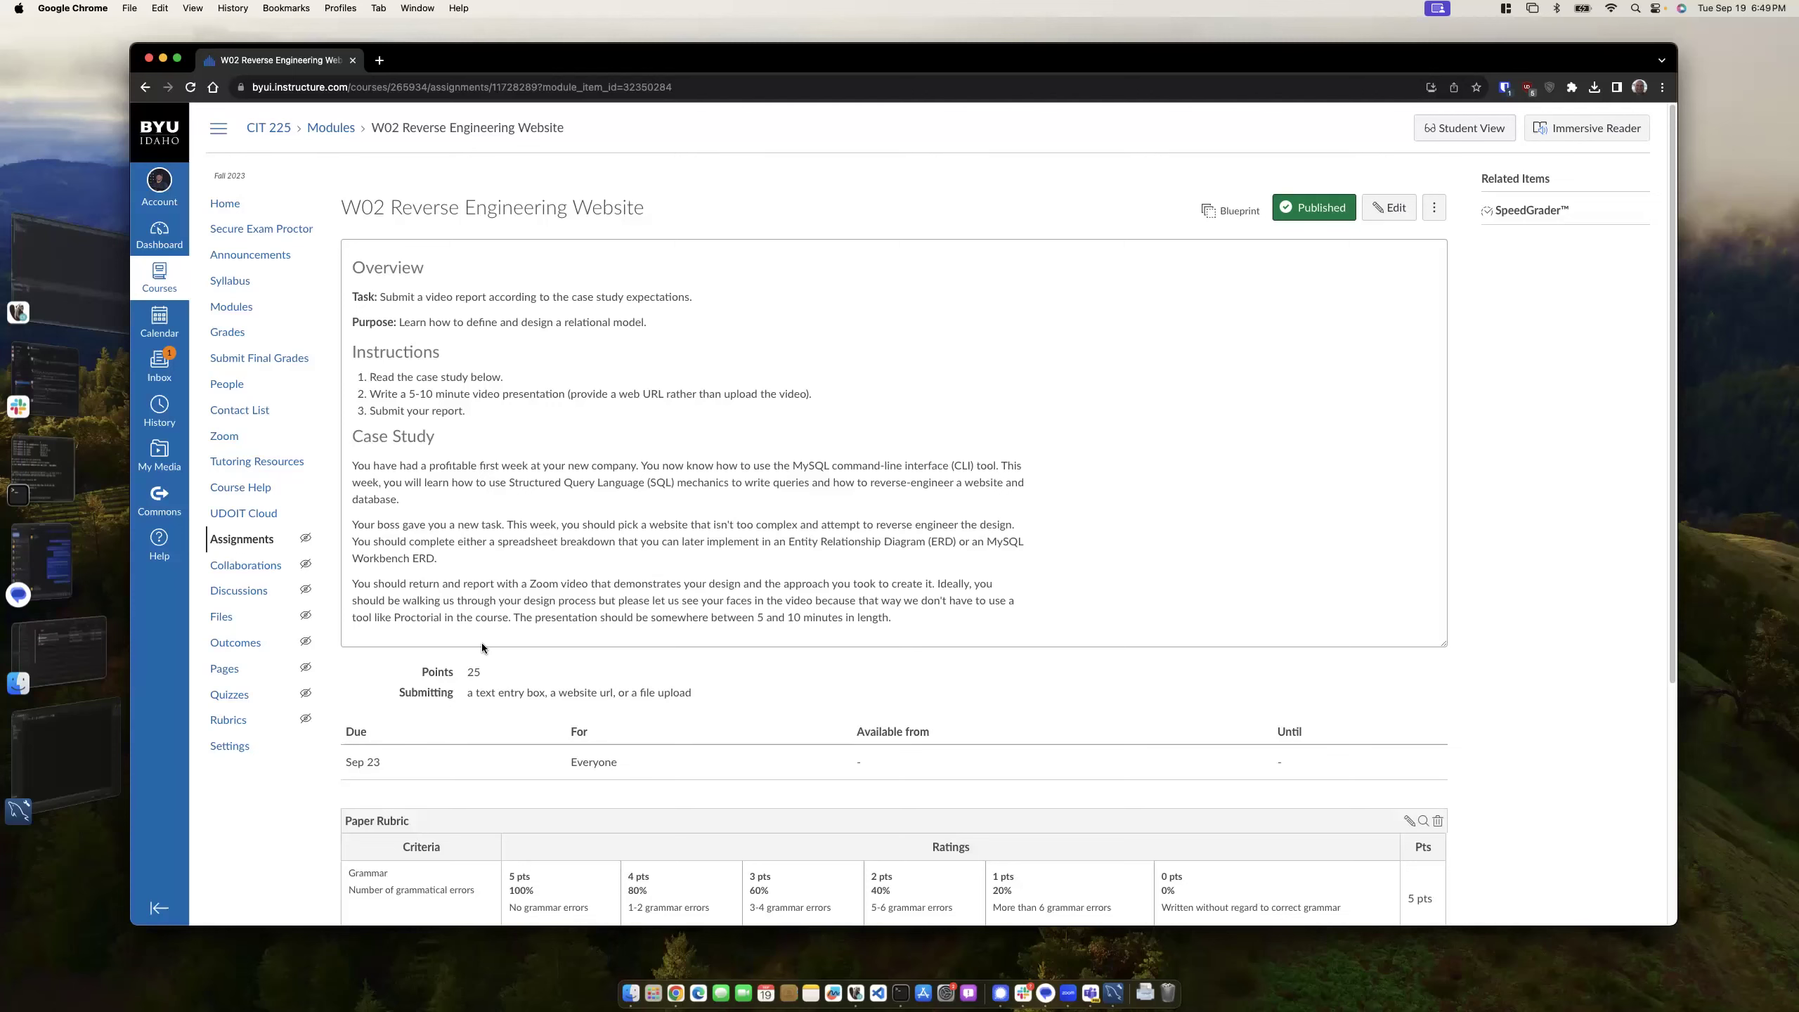
# - In Workbench, browse the Database and File menus, attempt New Model, and dismiss the crash report
pyautogui.click(89, 727)
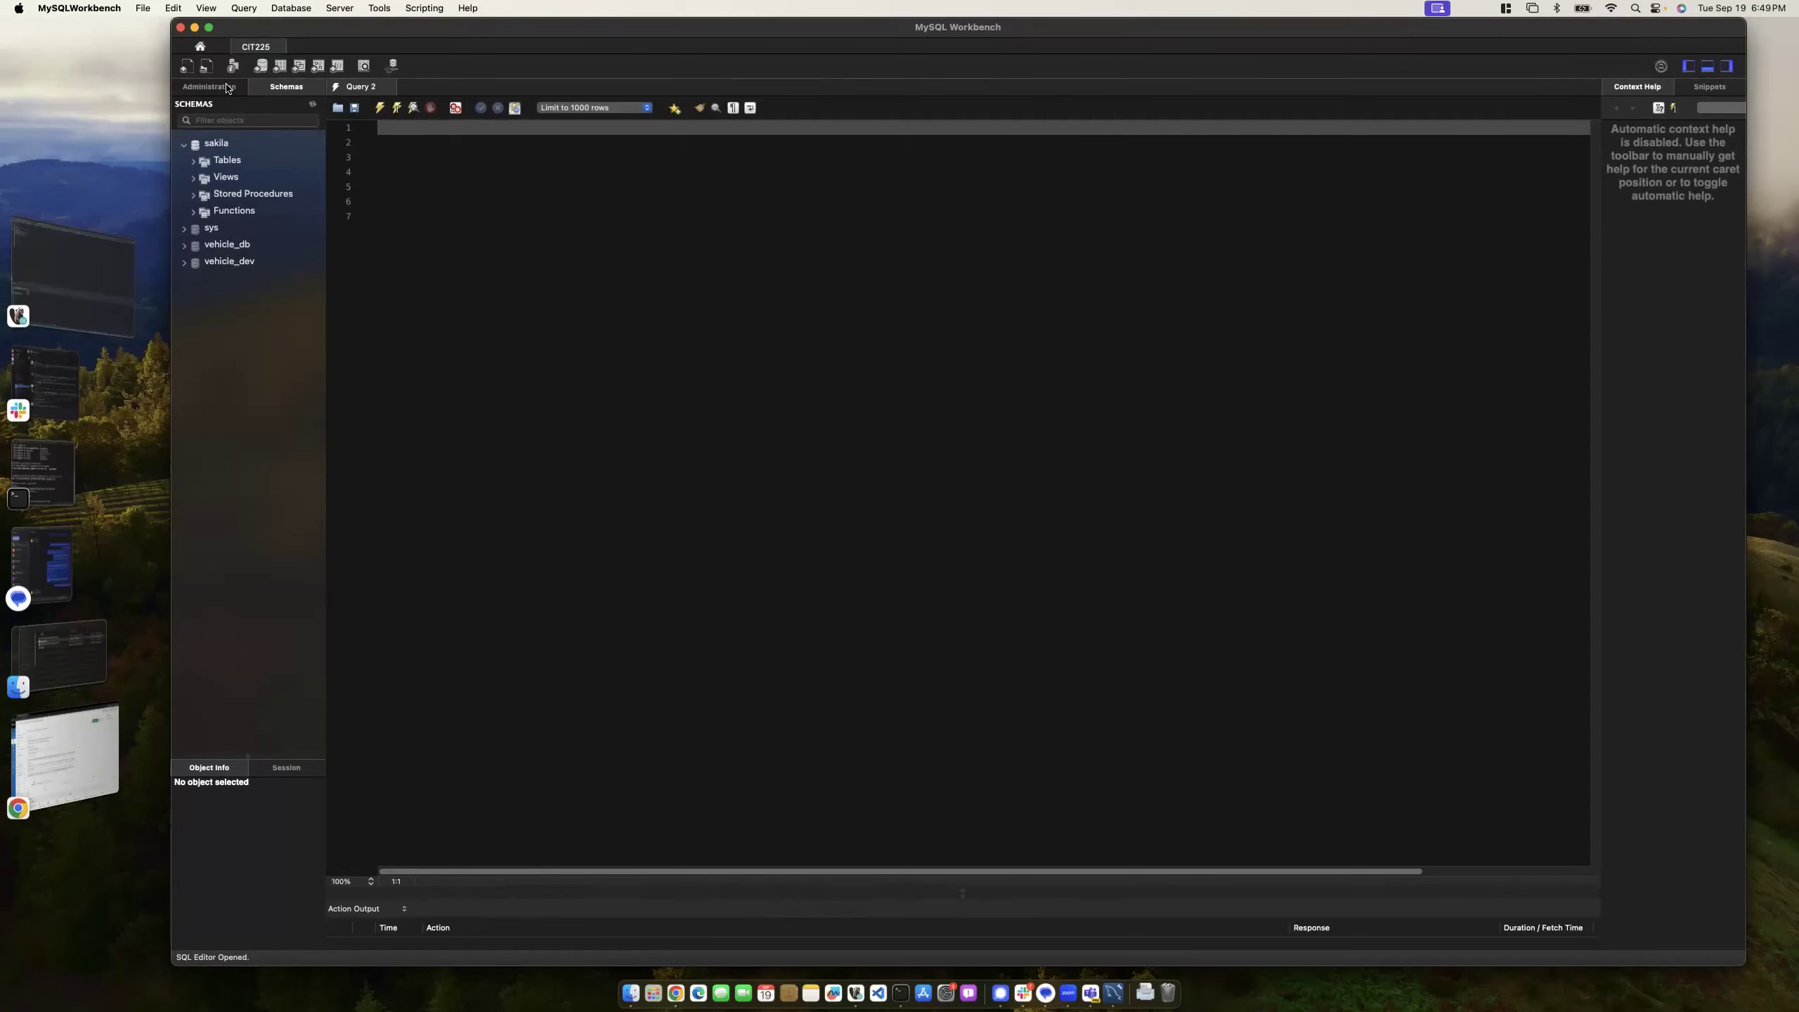
pyautogui.click(292, 9)
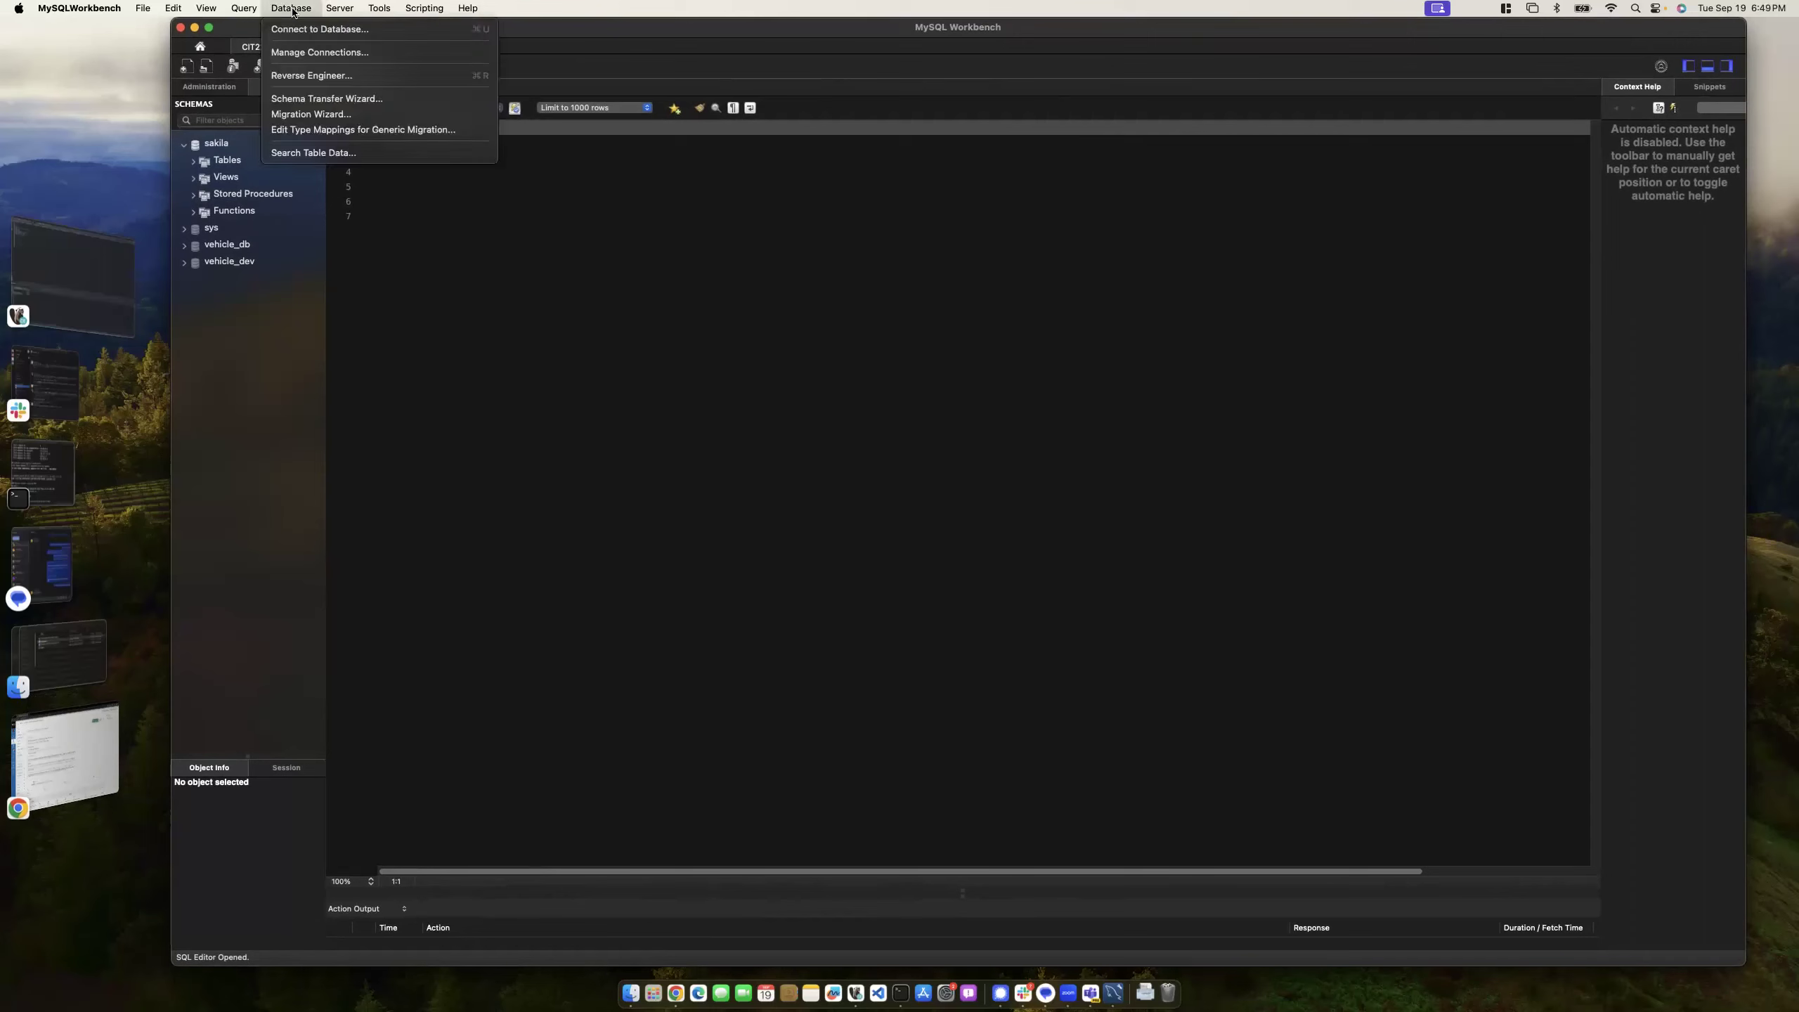
pyautogui.click(234, 313)
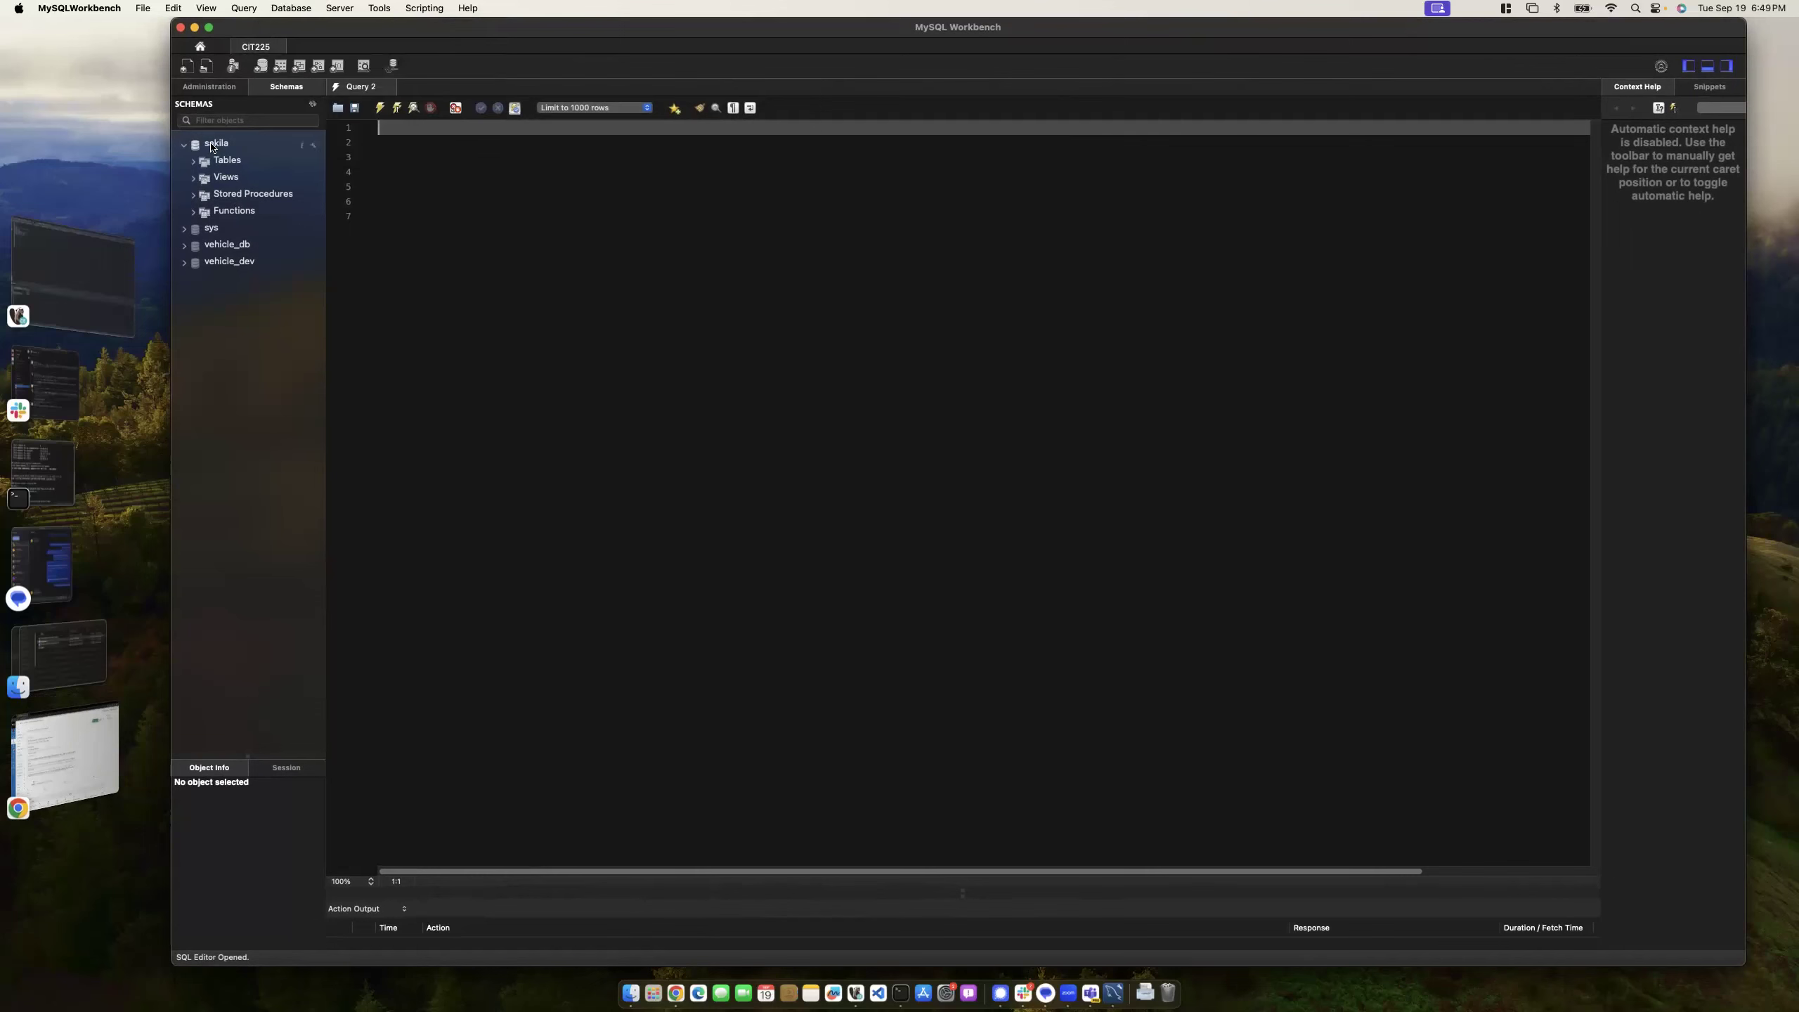
pyautogui.click(137, 8)
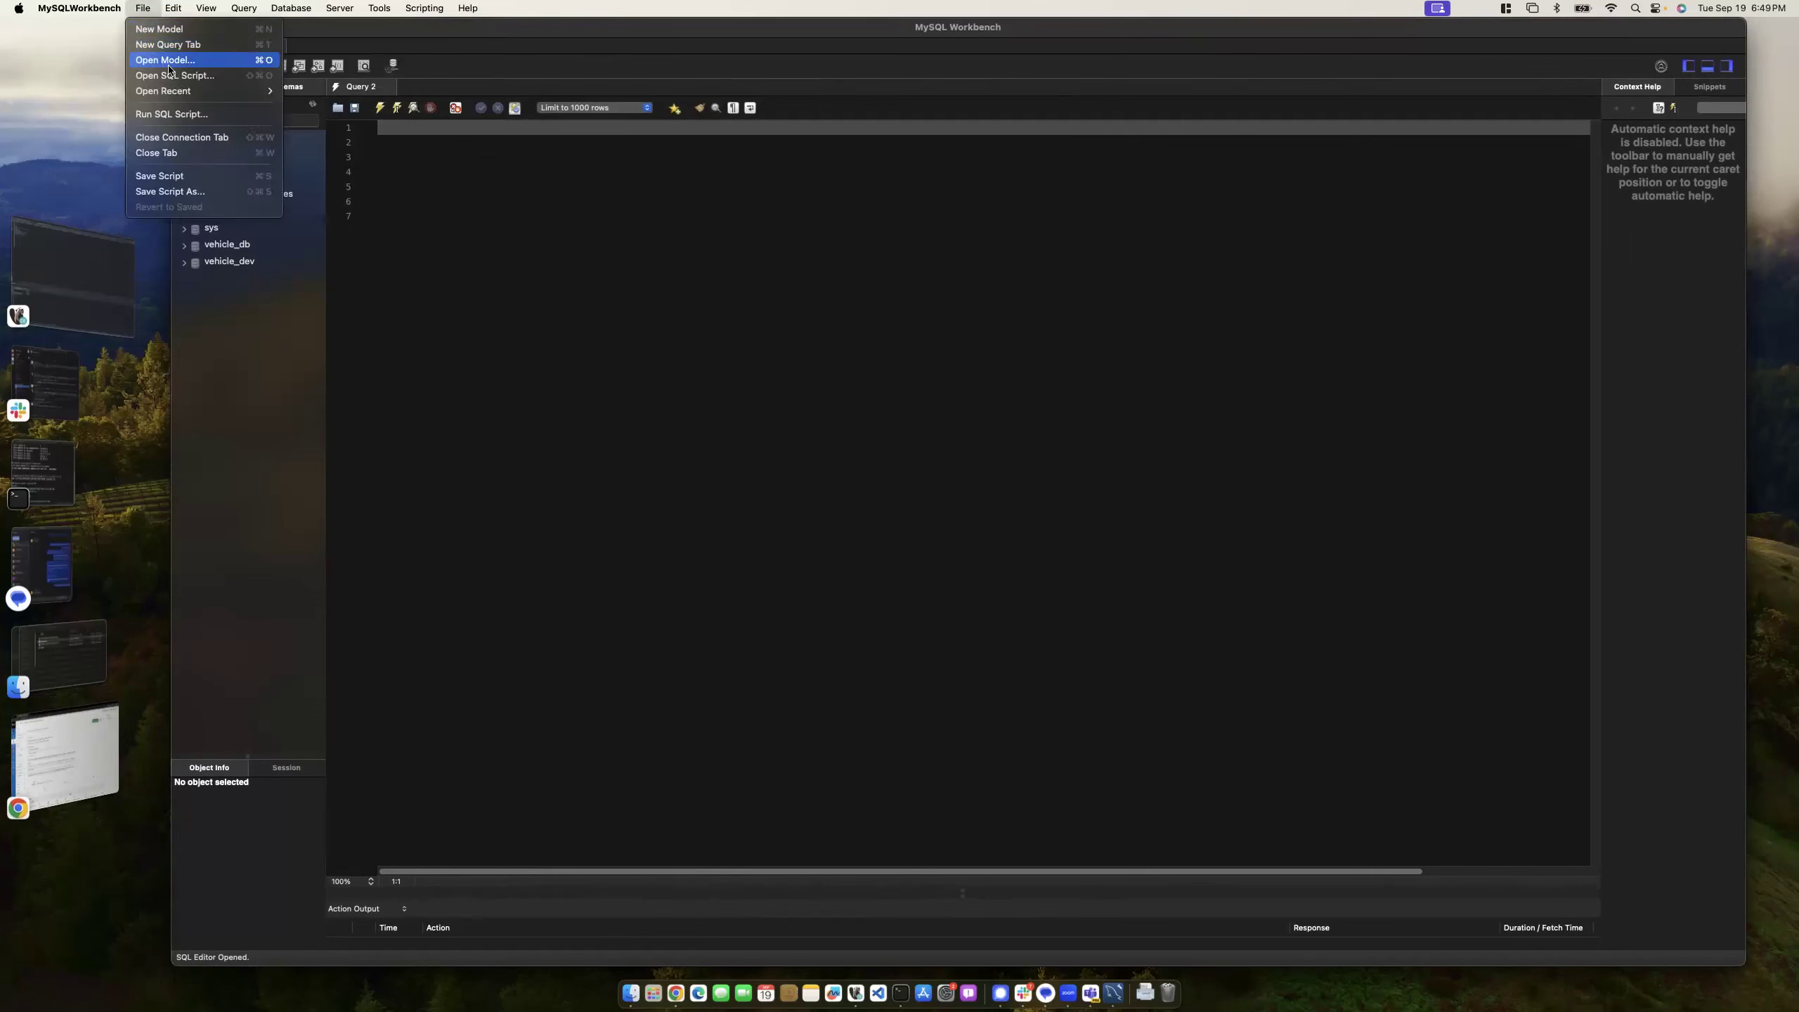
pyautogui.moveTo(183, 93)
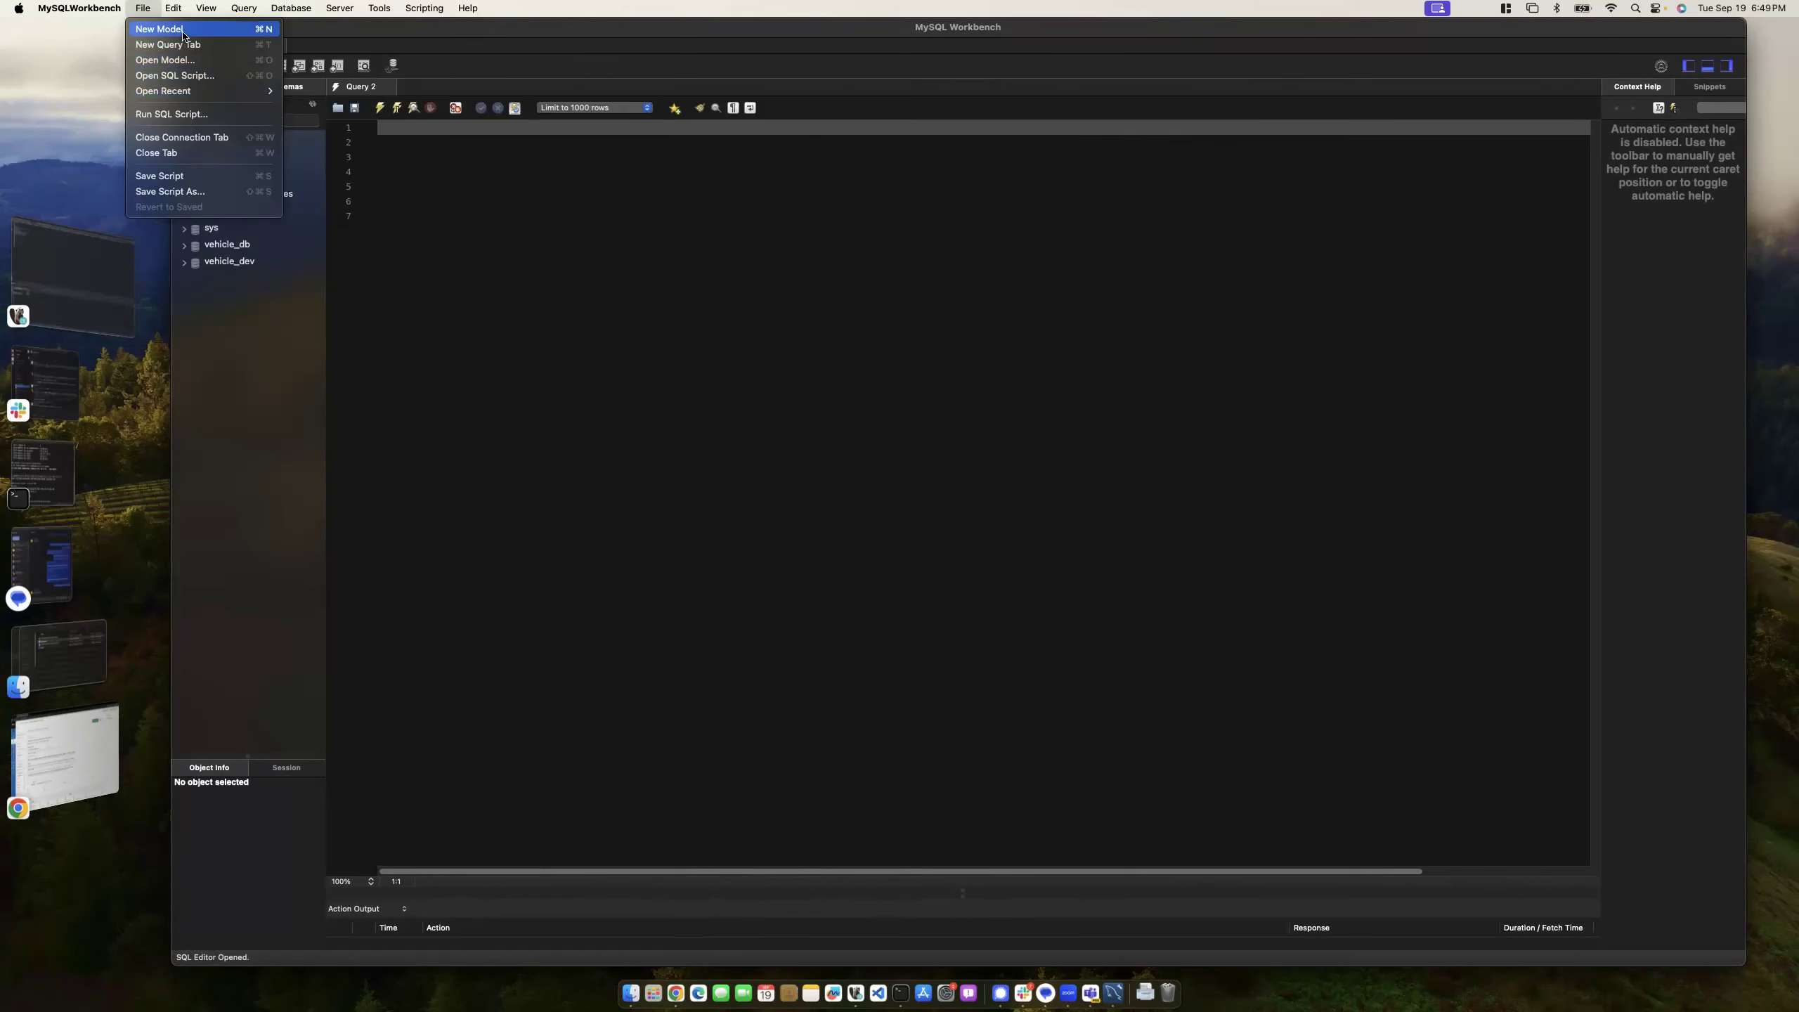
pyautogui.press('Escape')
pyautogui.press('super+Tab')
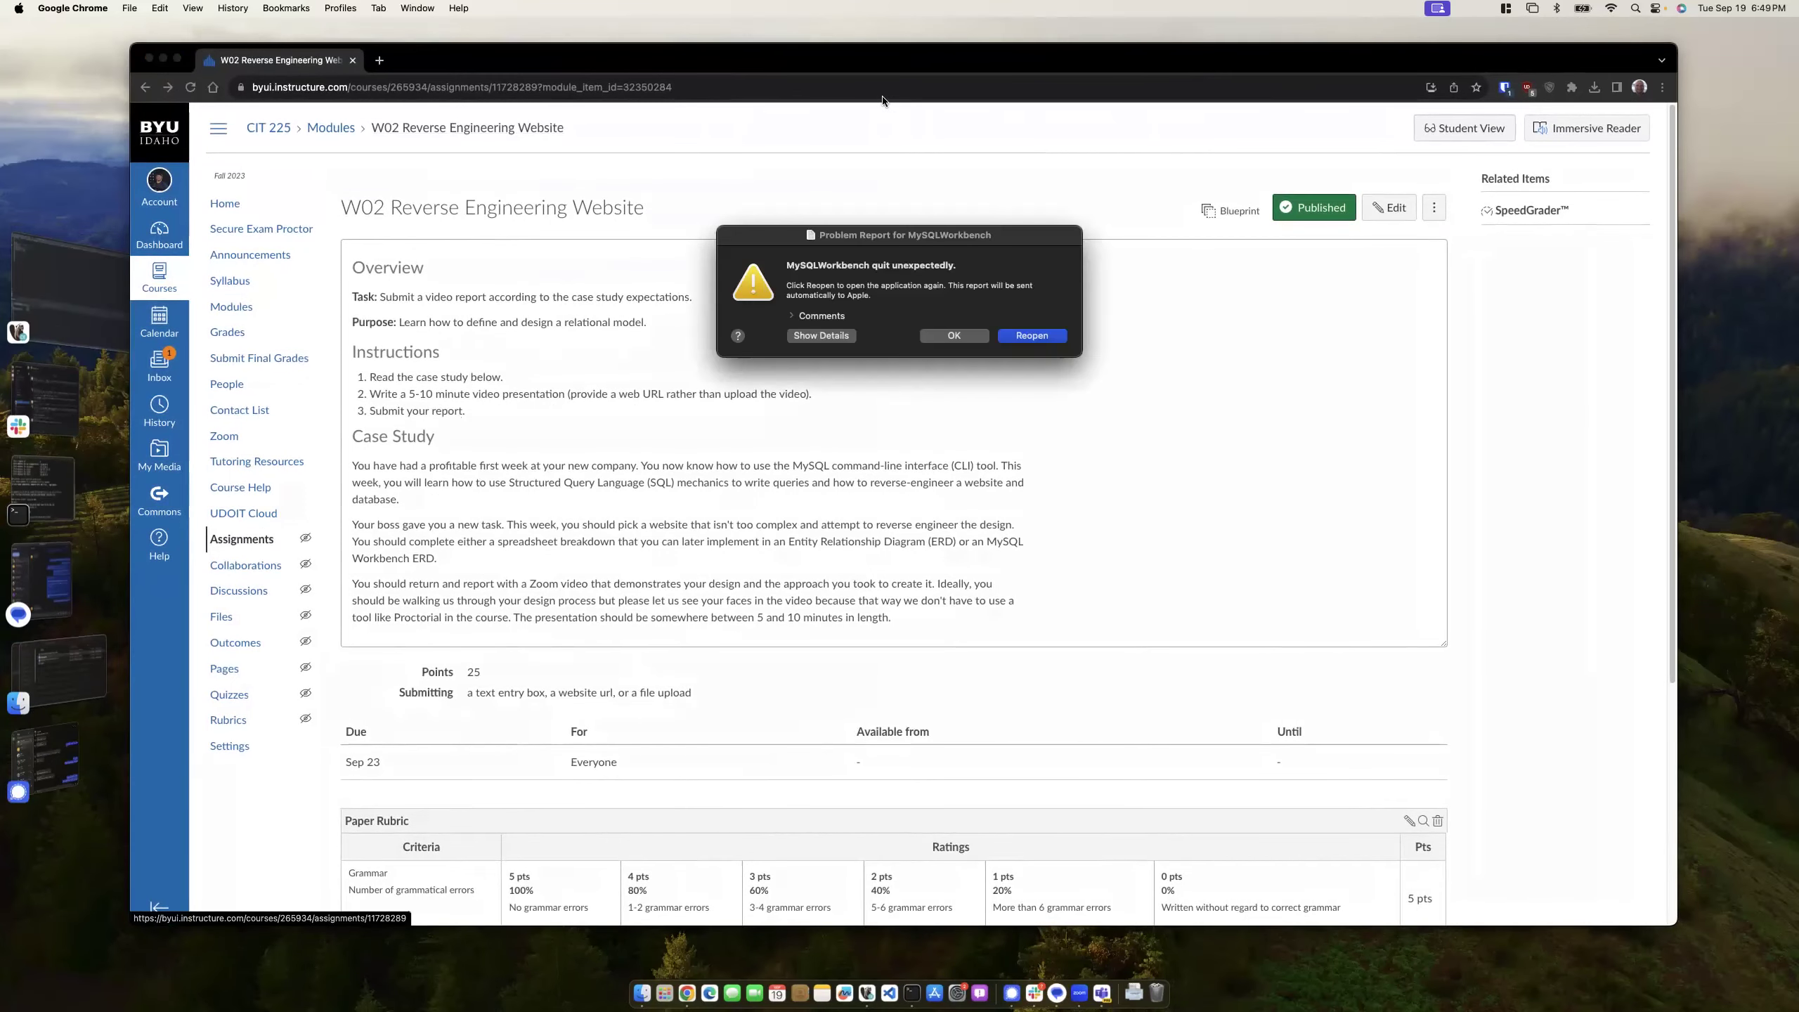
pyautogui.click(981, 338)
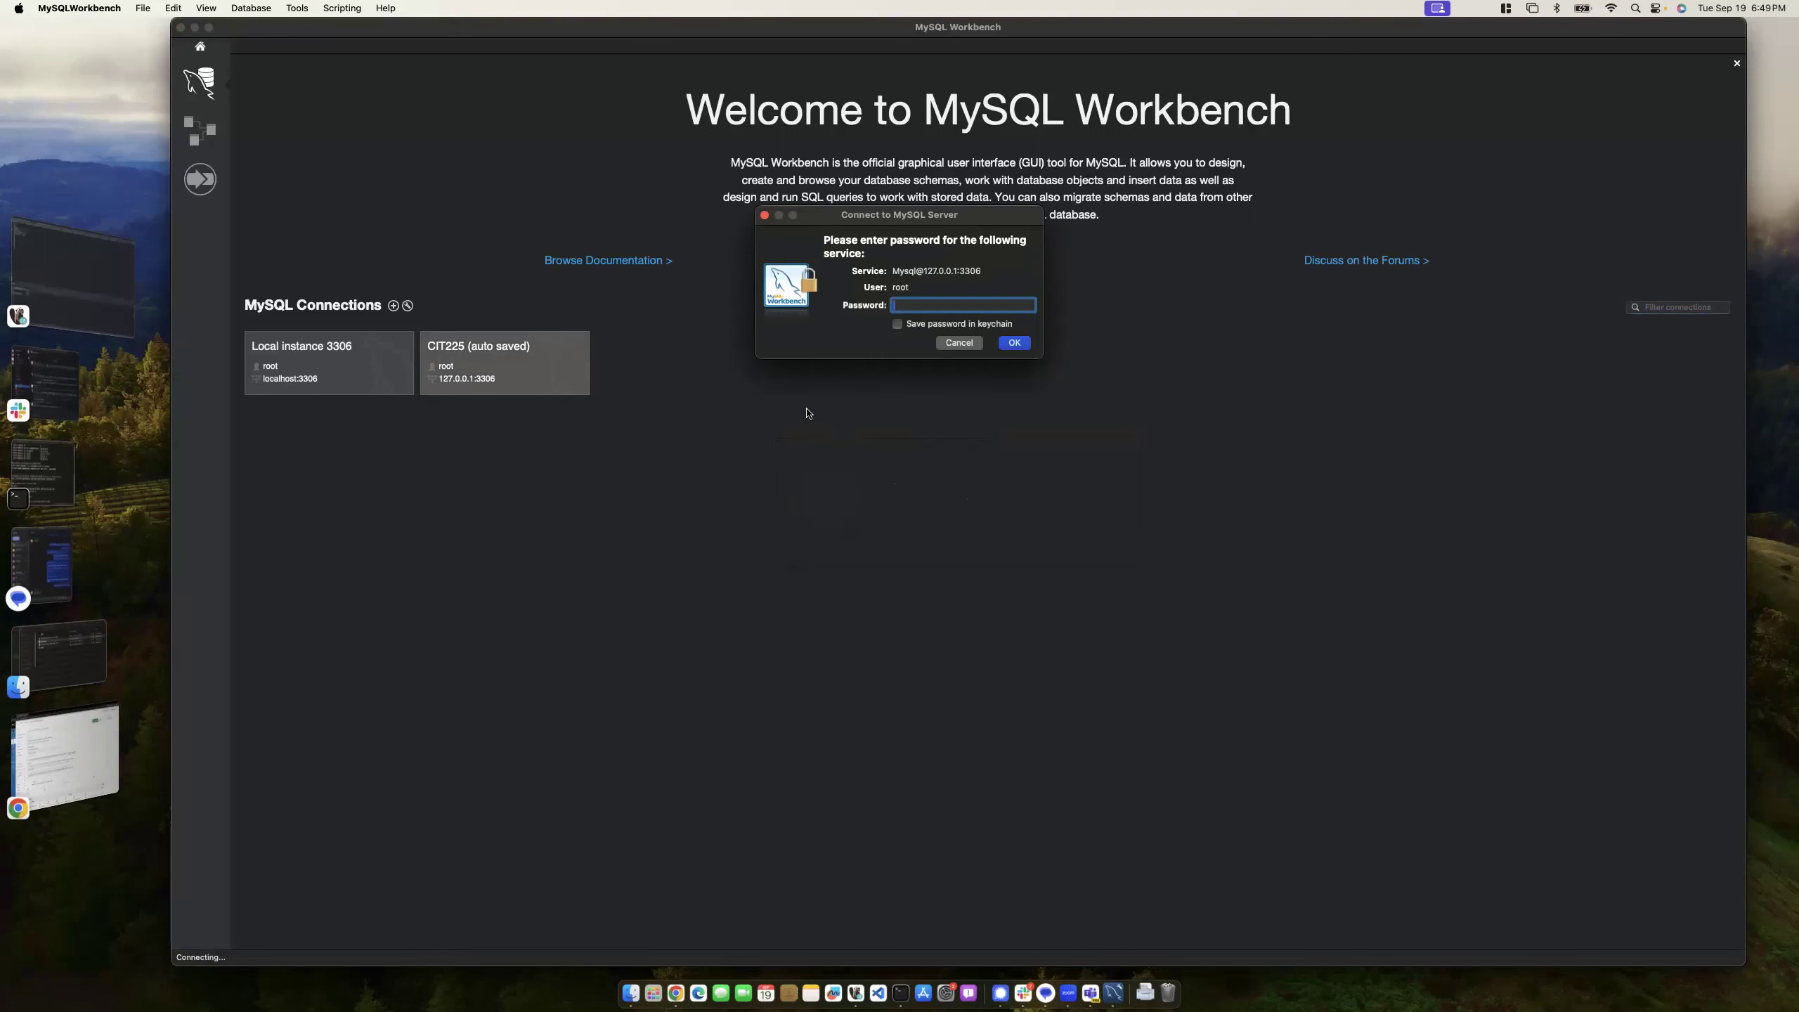
# - Reconnect with the root password, retry New Model, and dismiss the second crash report
pyautogui.write('••••••••••')
pyautogui.press('Return')
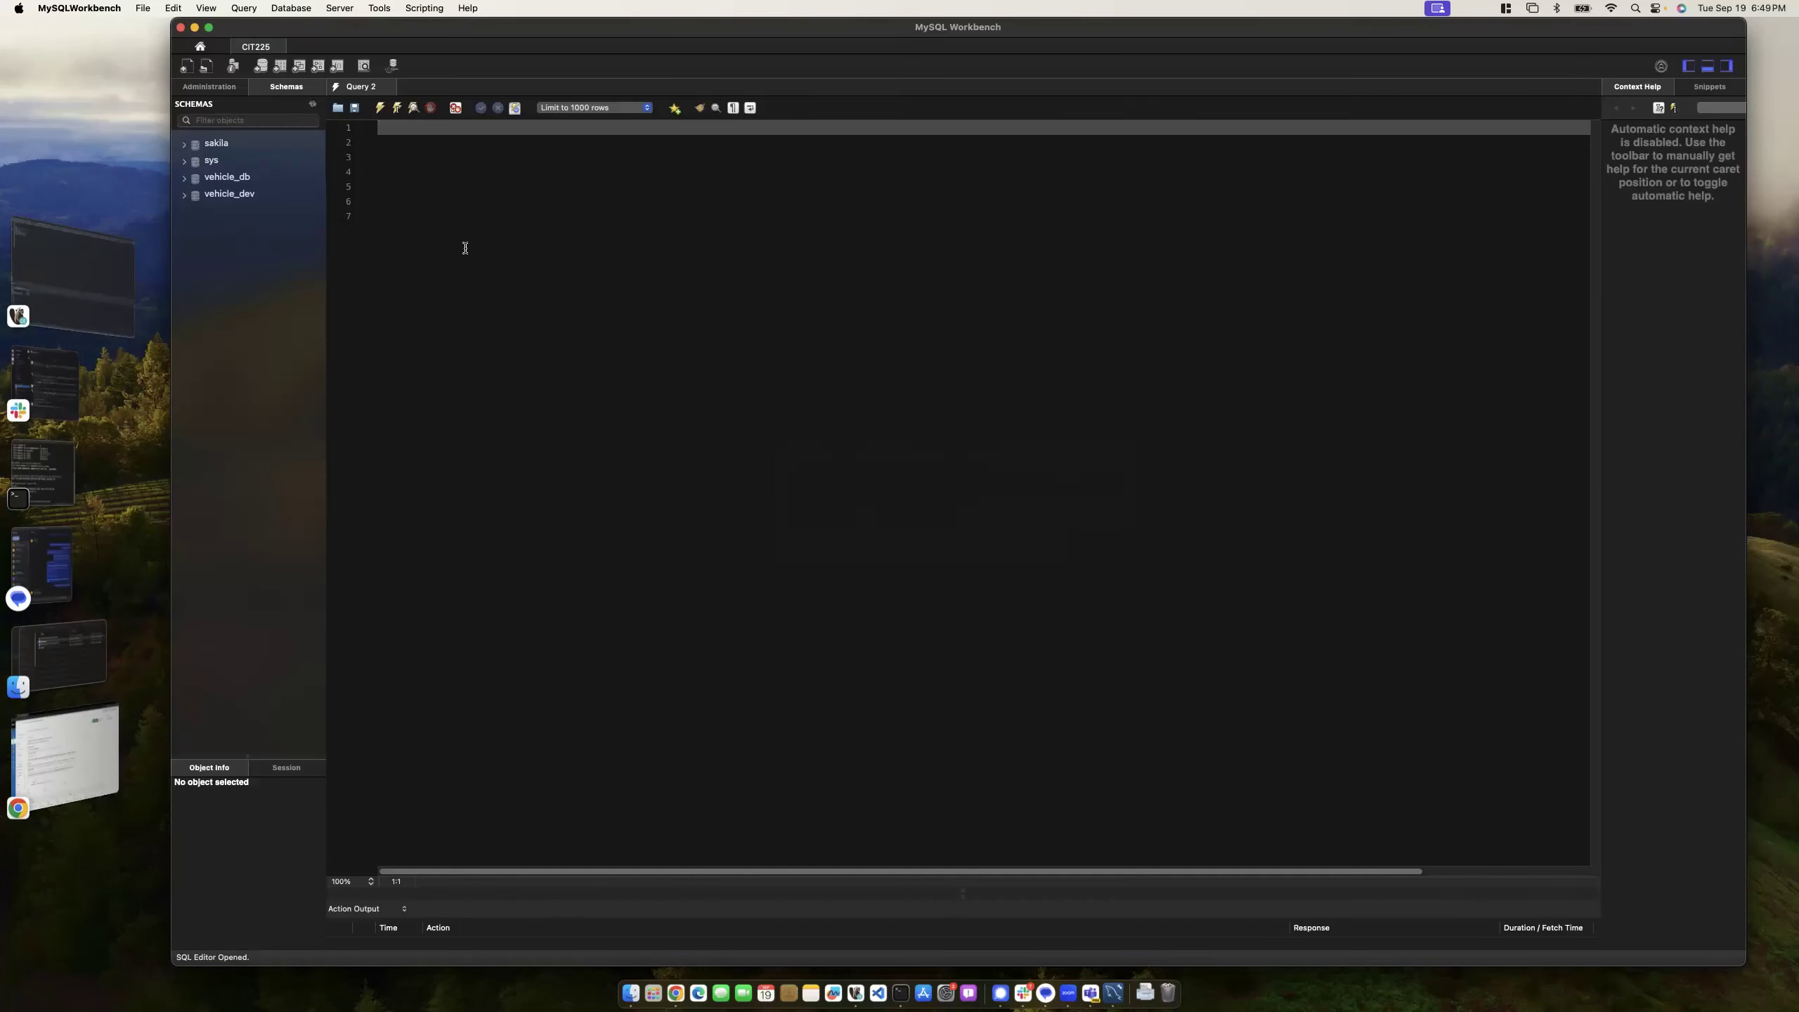
pyautogui.click(148, 8)
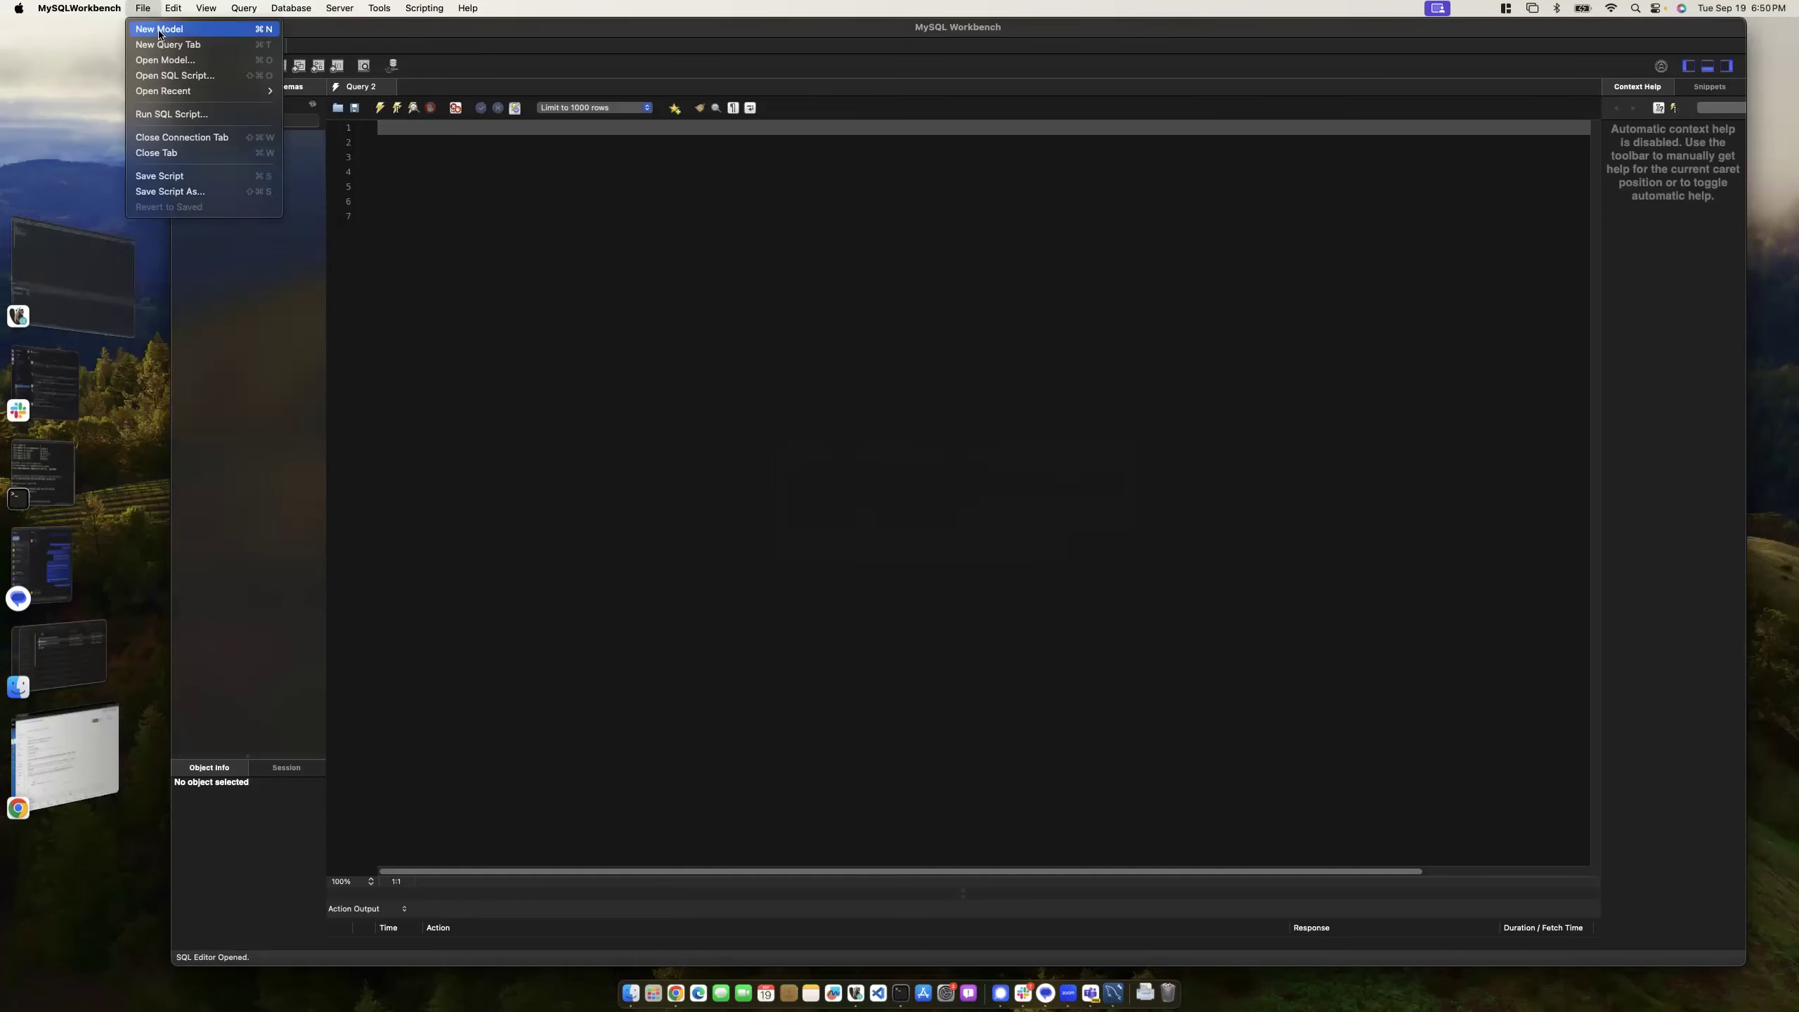
pyautogui.press('Escape')
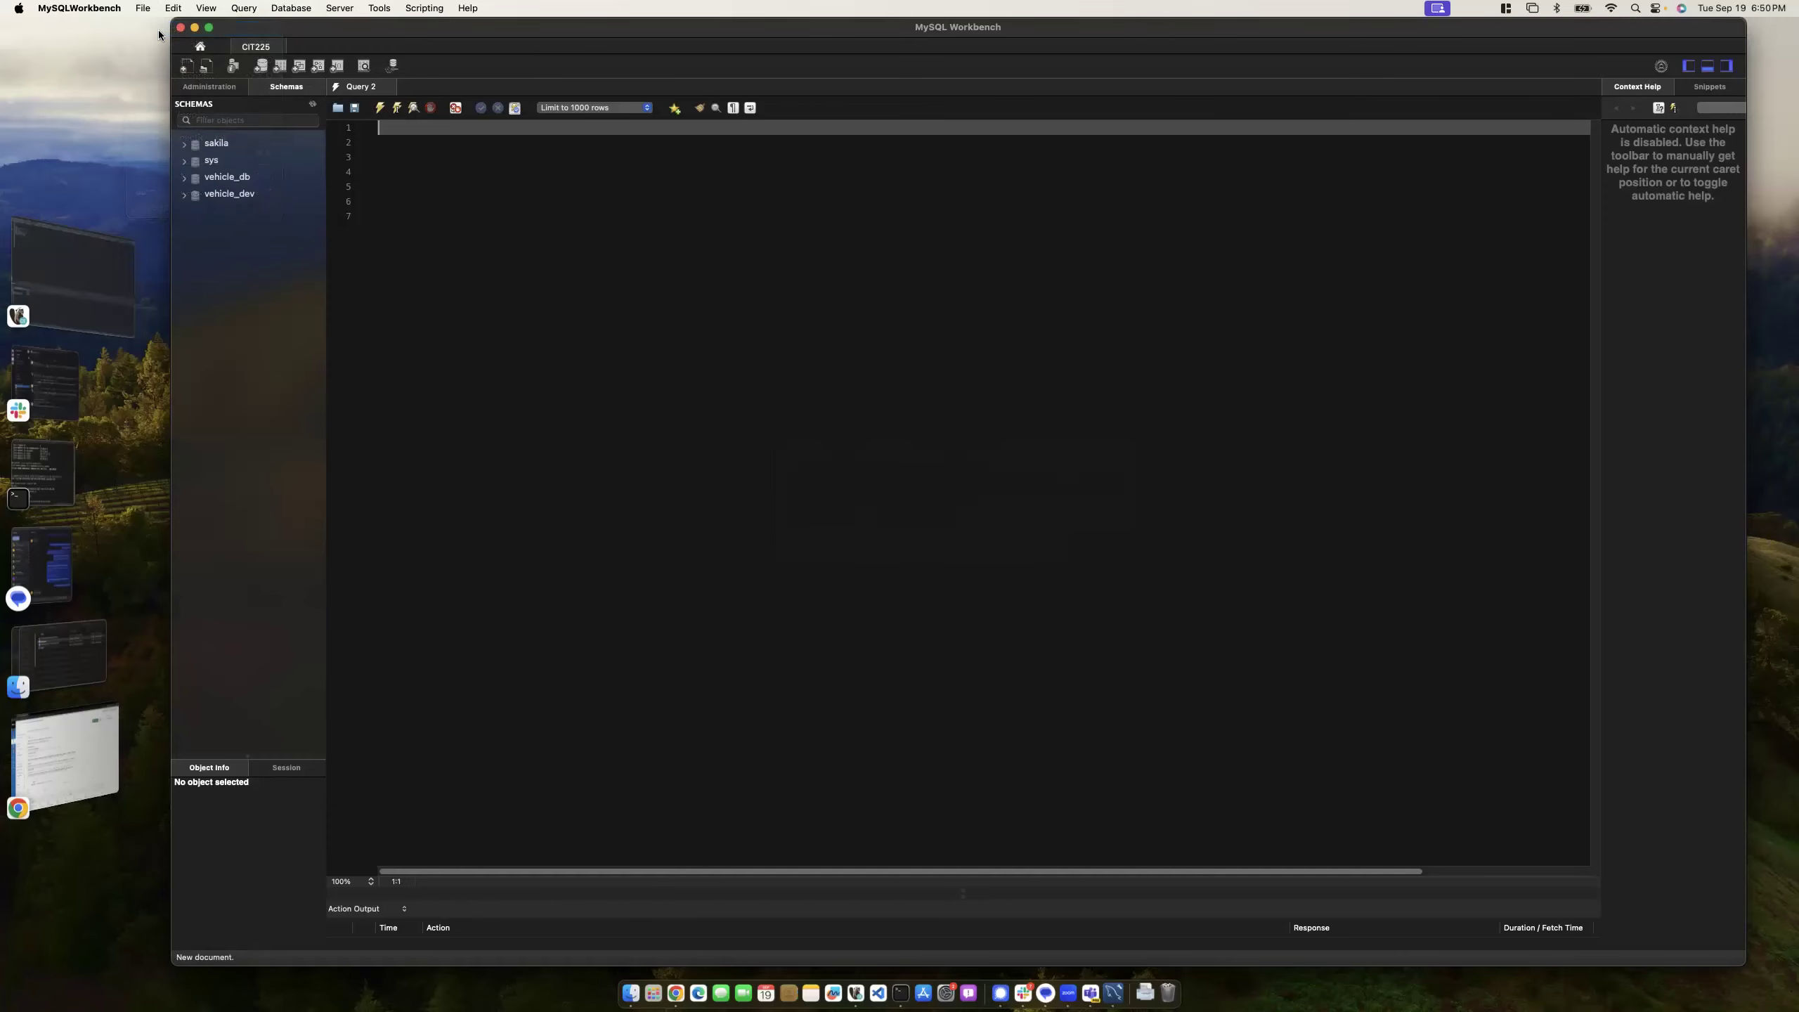
pyautogui.press('super+Tab')
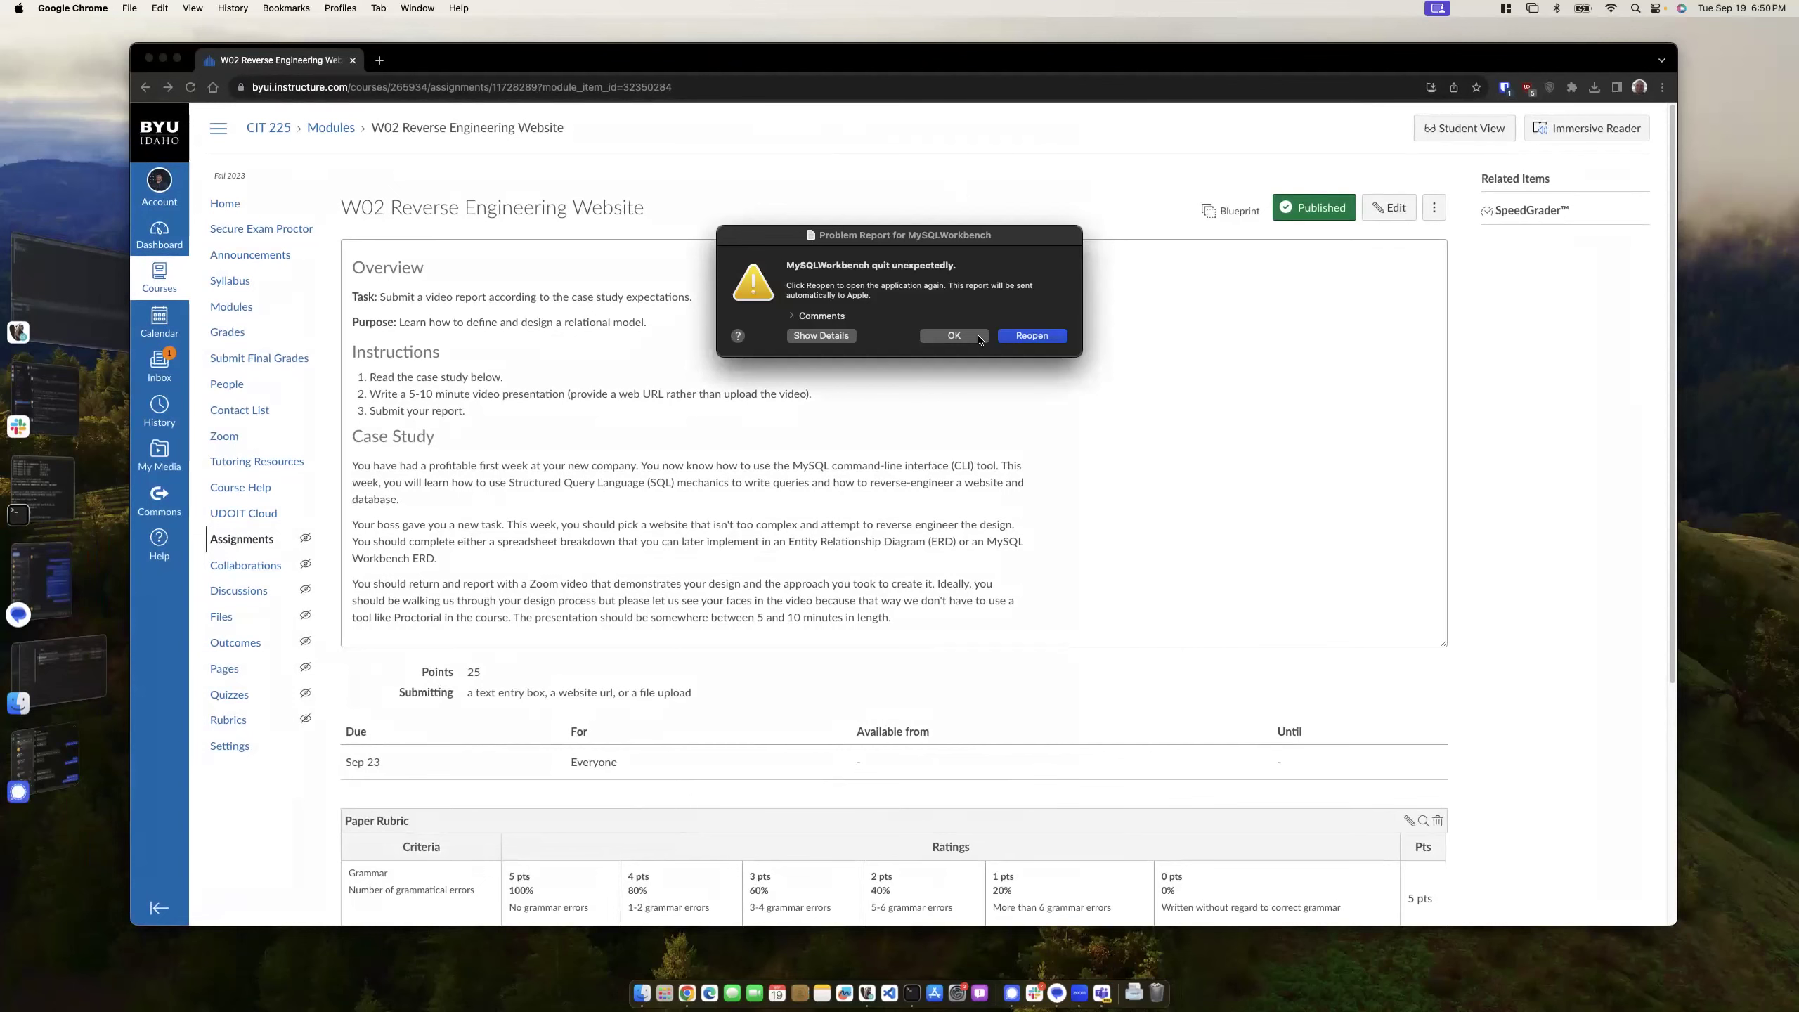
pyautogui.click(955, 335)
pyautogui.click(379, 60)
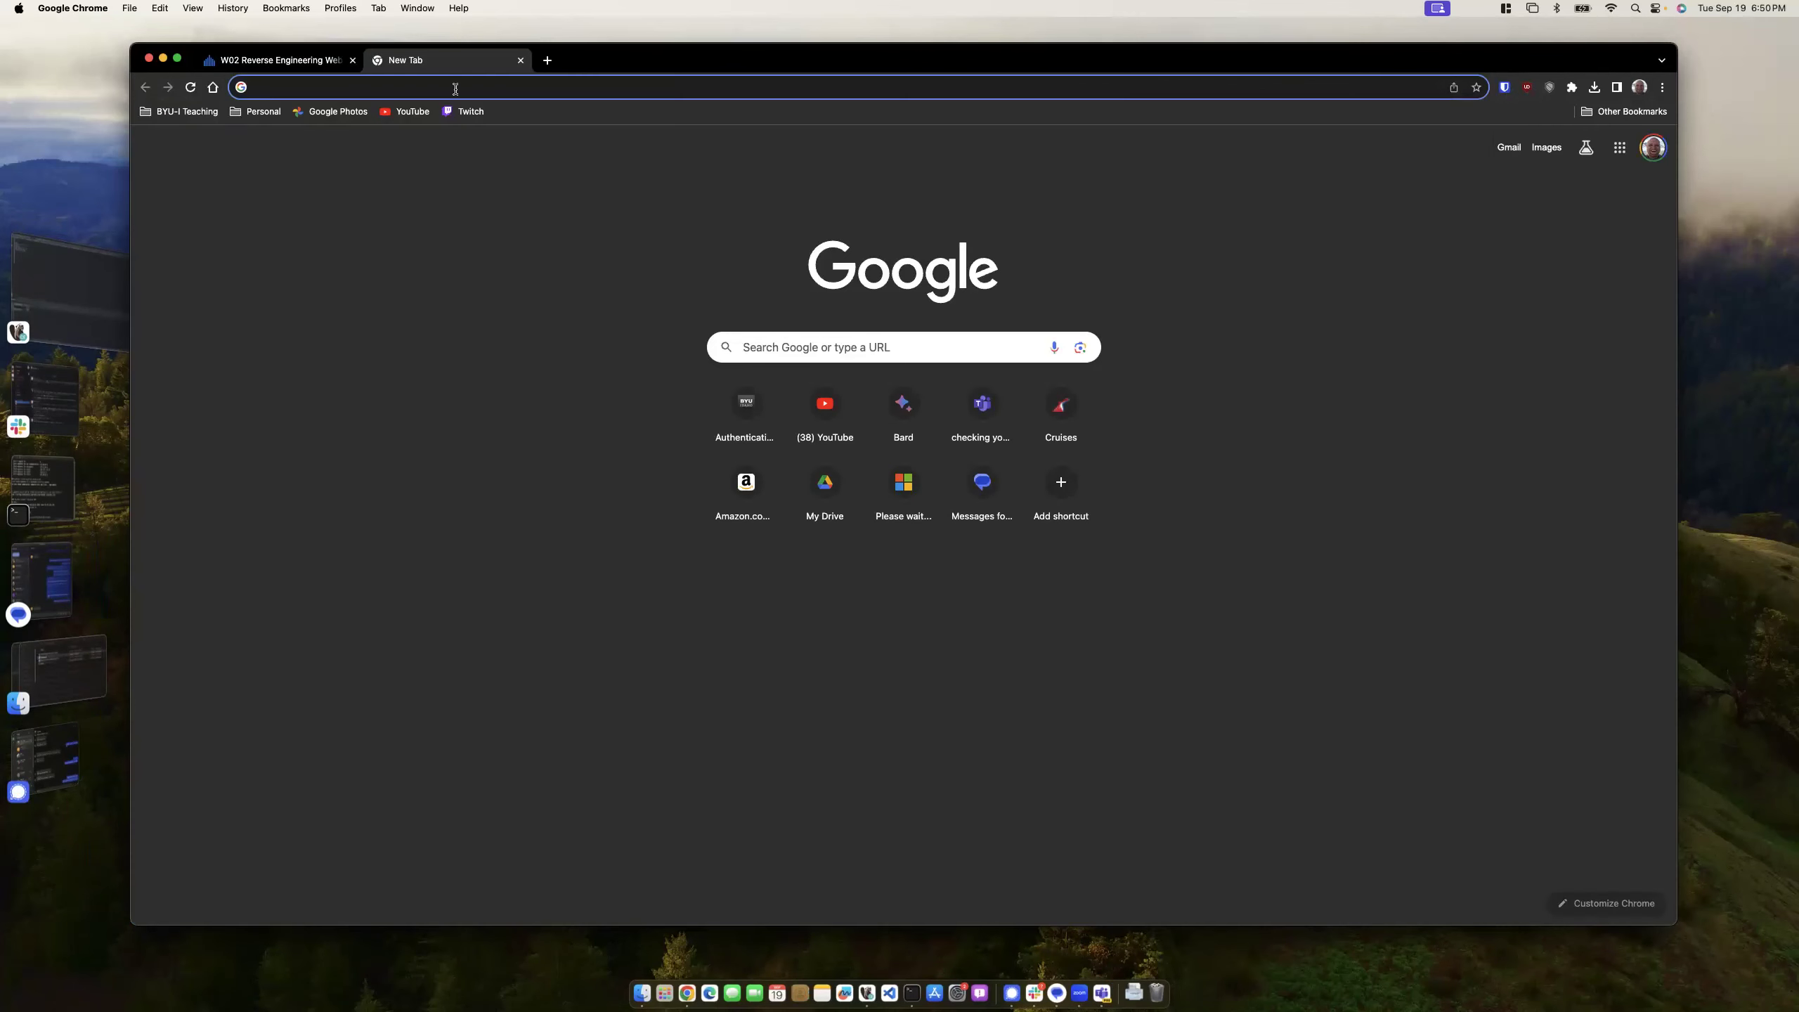
# - Search 'mysql communi' and start the MySQL Community Server 8.1.0 macOS download without signing in
pyautogui.write('mysql')
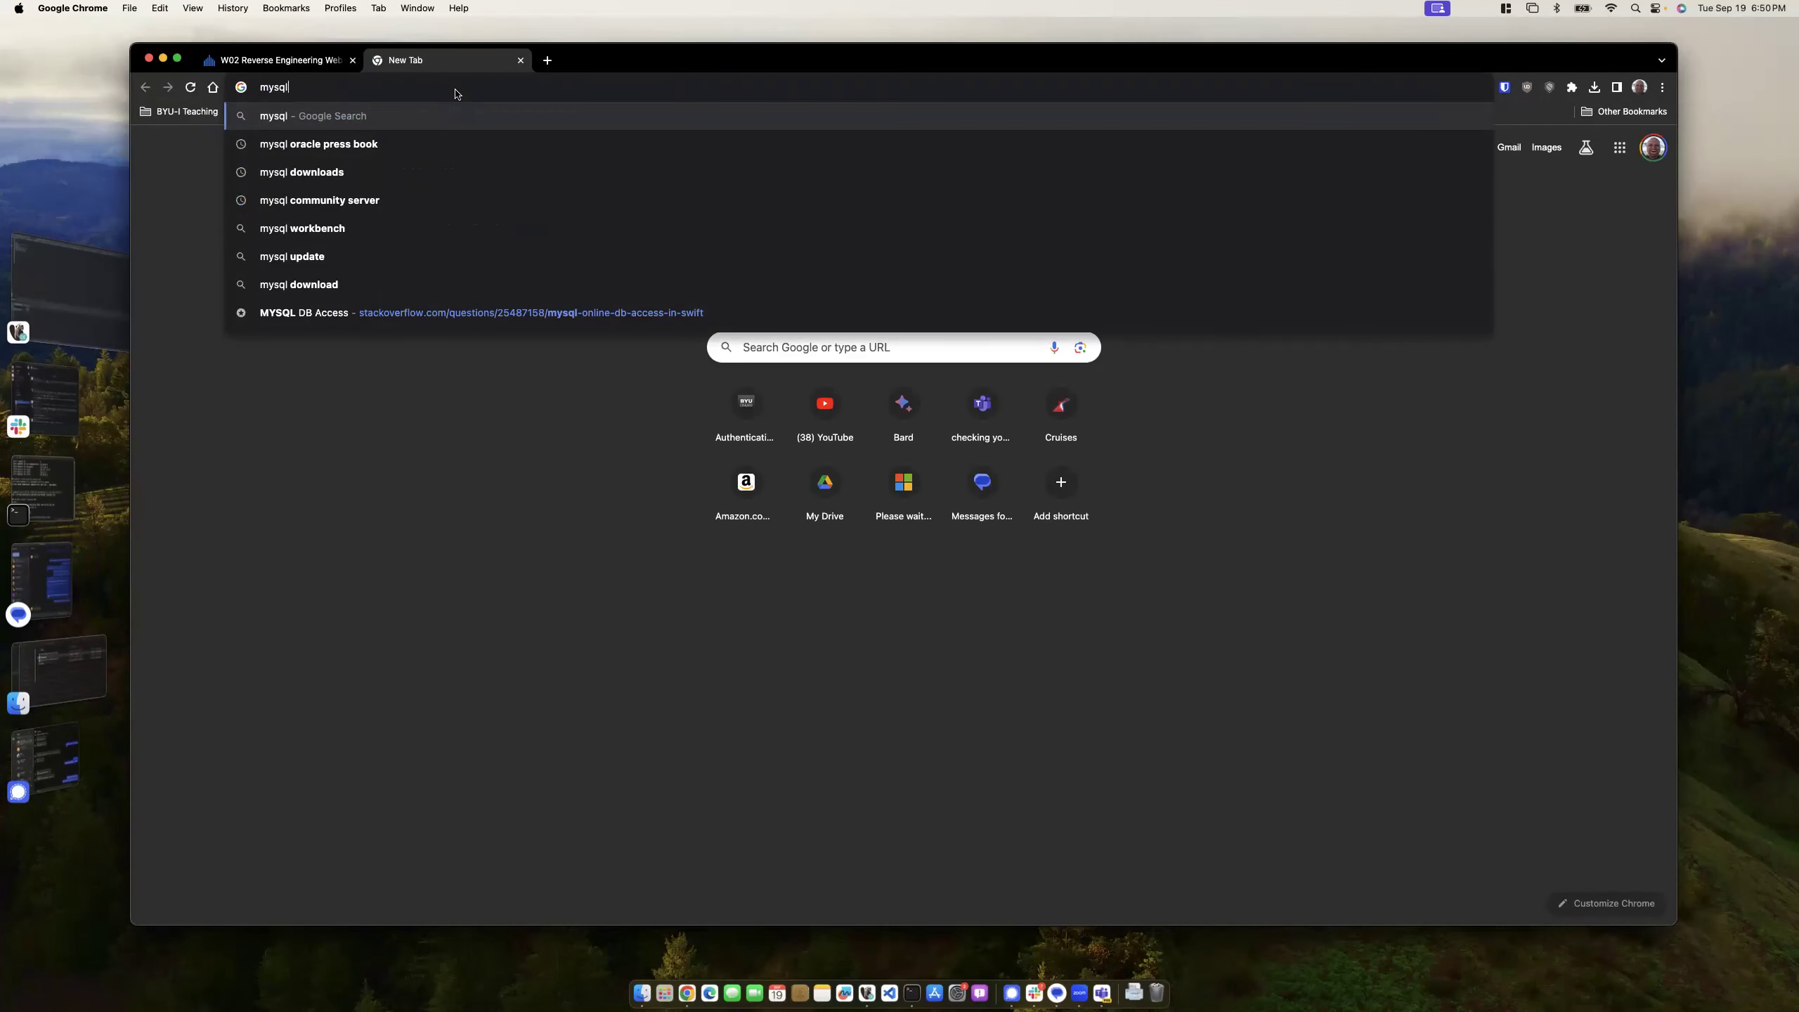
pyautogui.write(' communi')
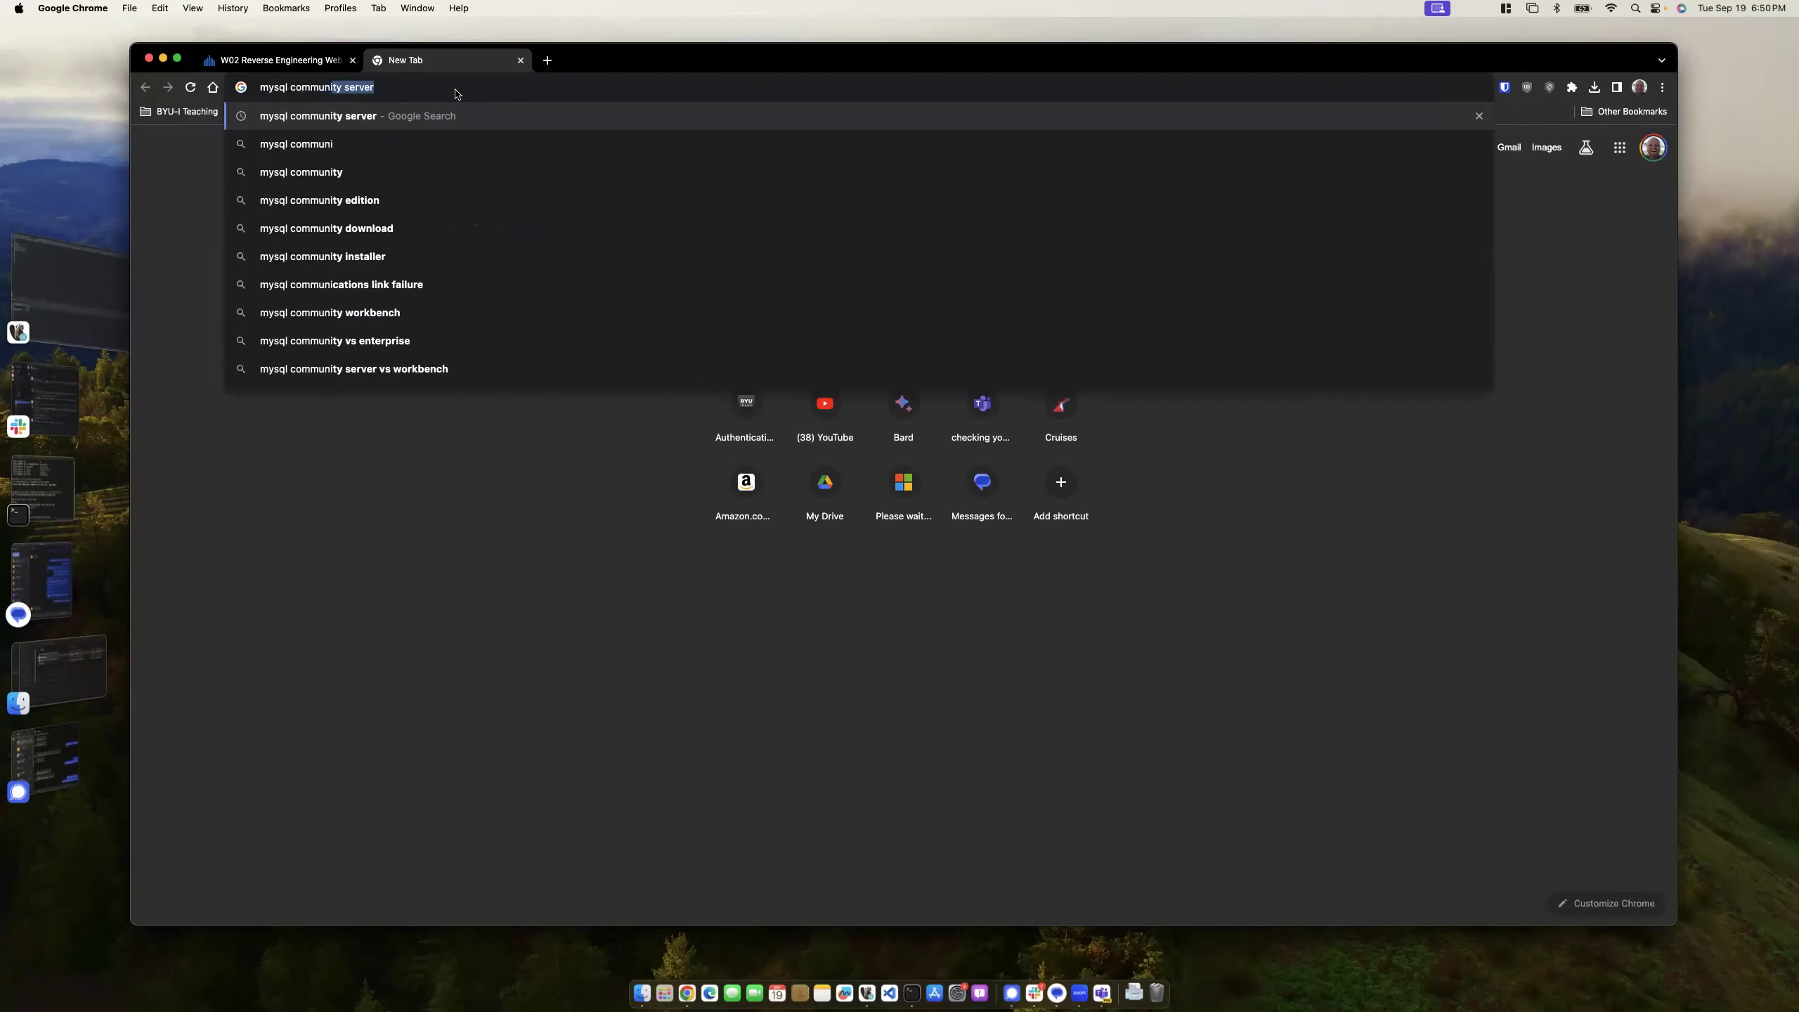
pyautogui.press('Return')
pyautogui.click(472, 327)
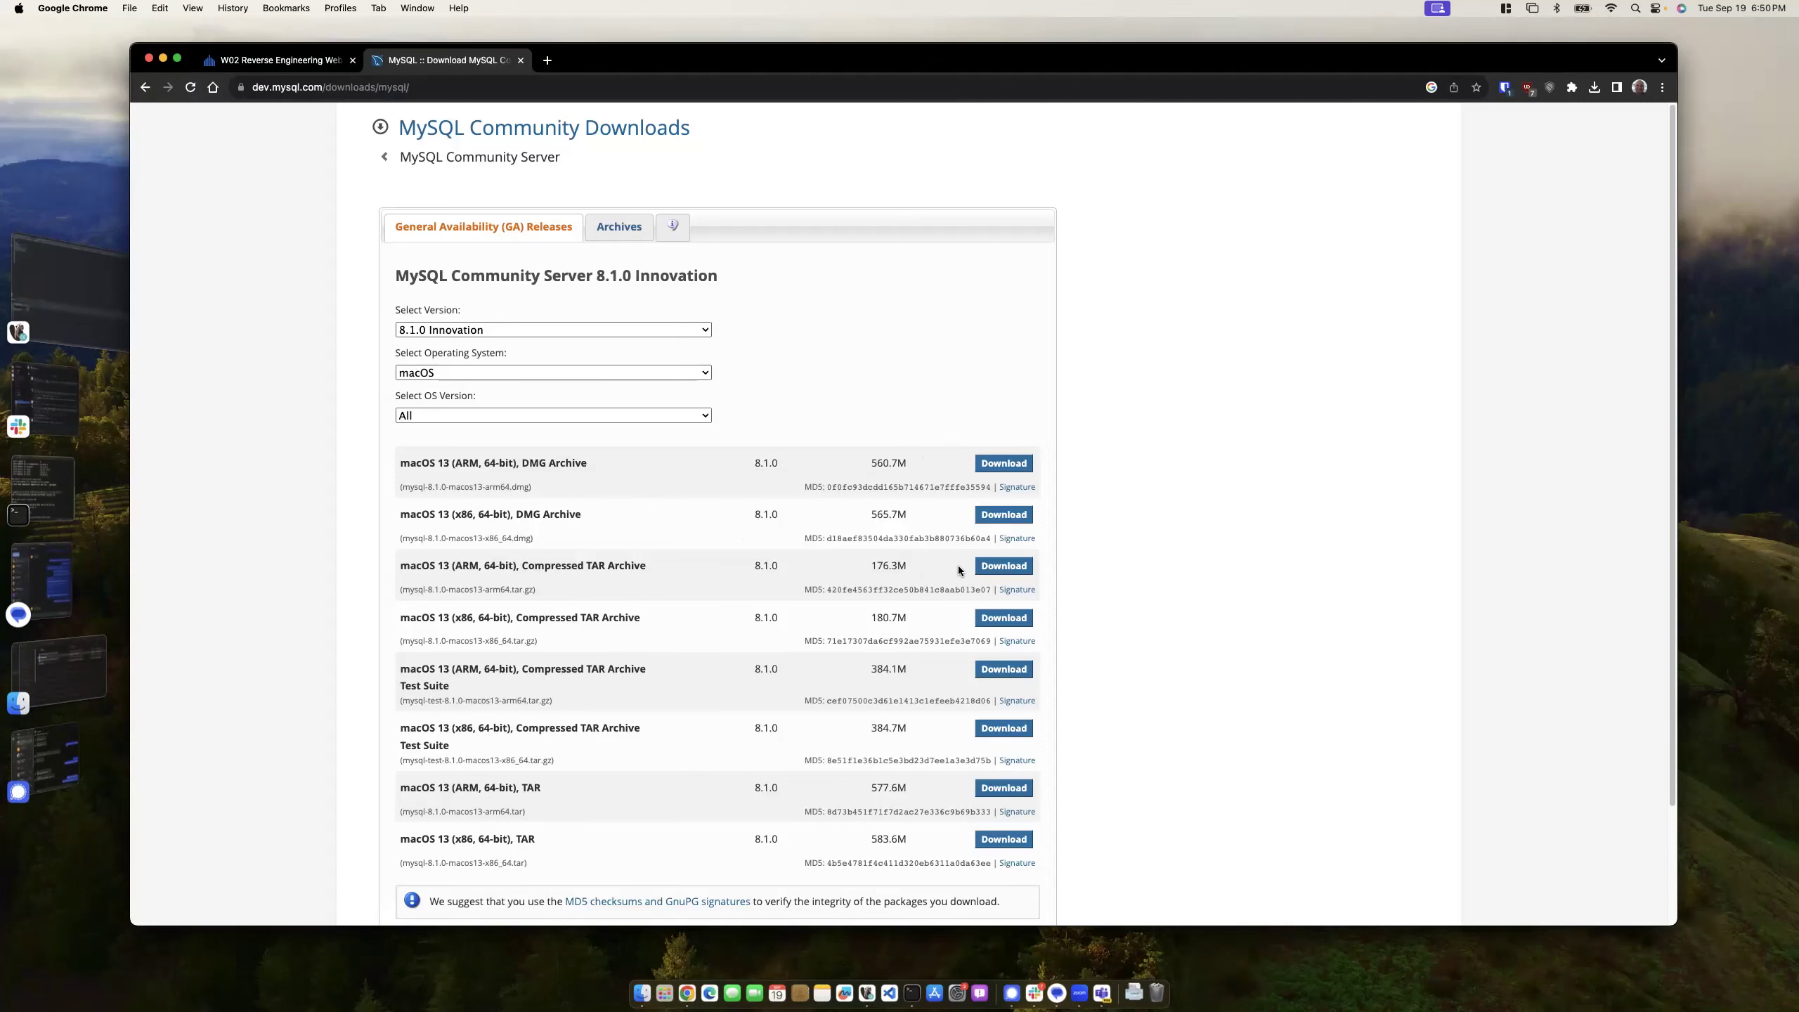
pyautogui.click(1002, 463)
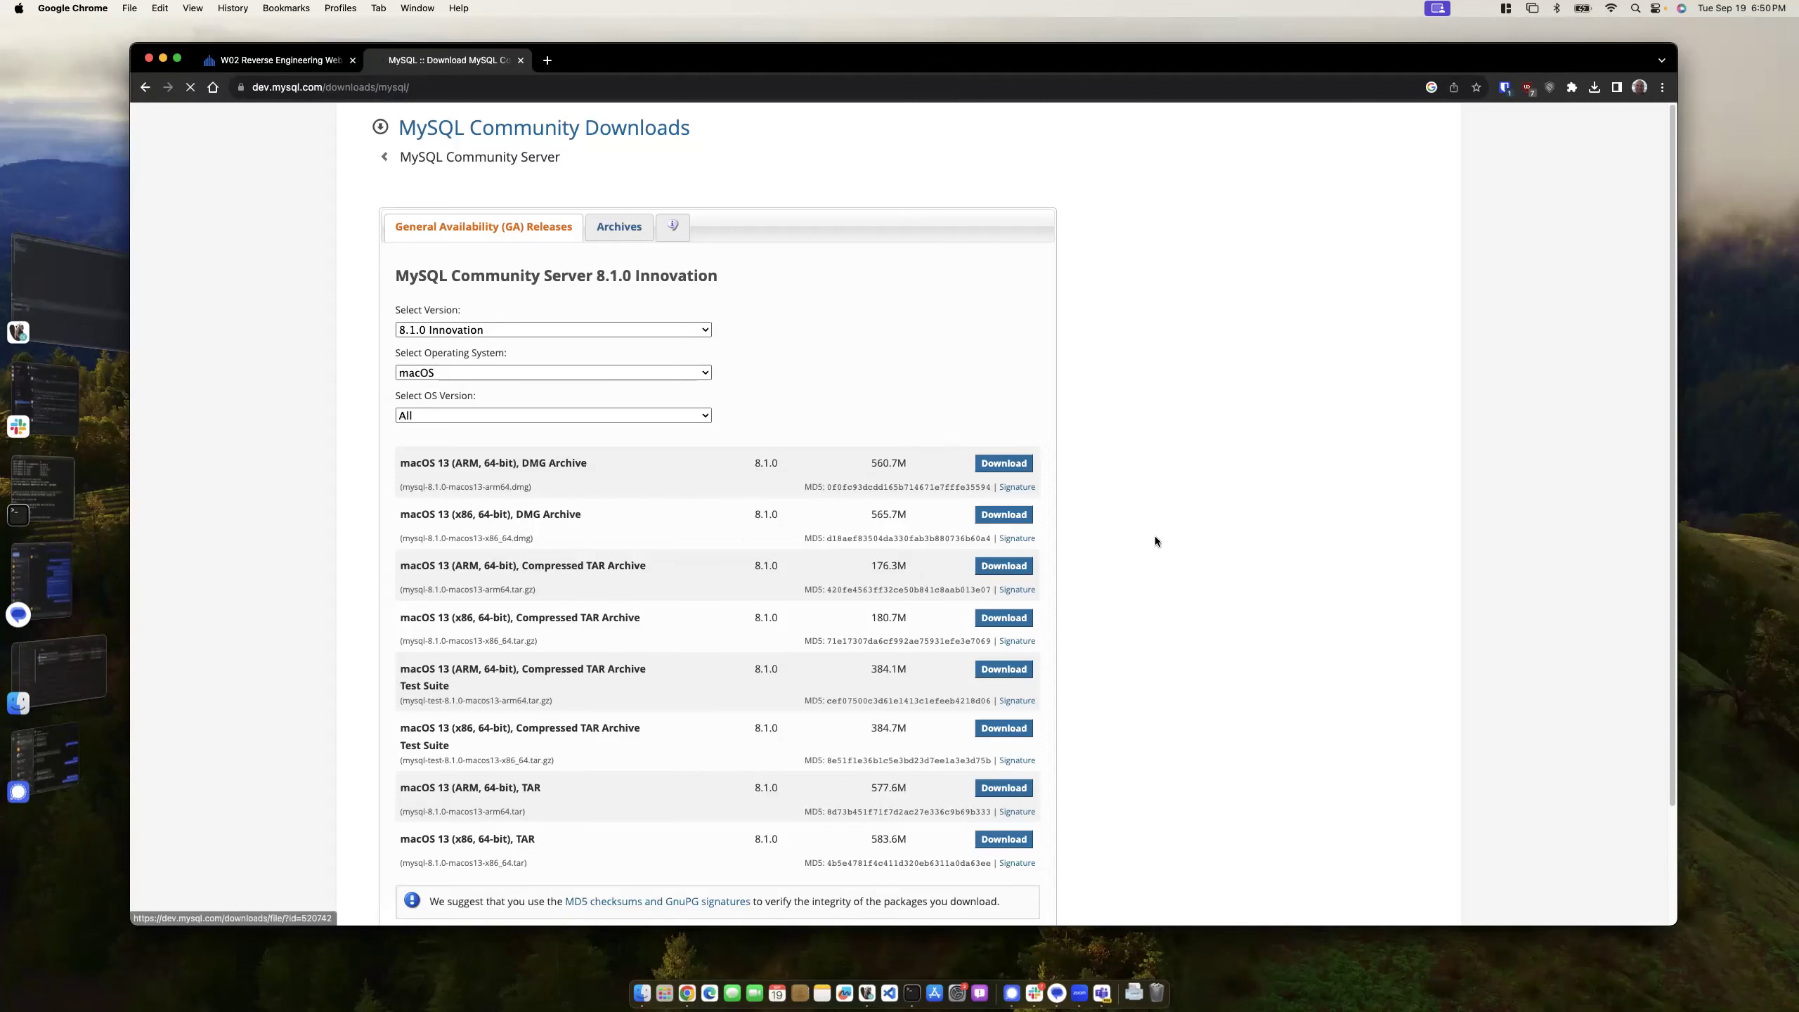
pyautogui.click(514, 470)
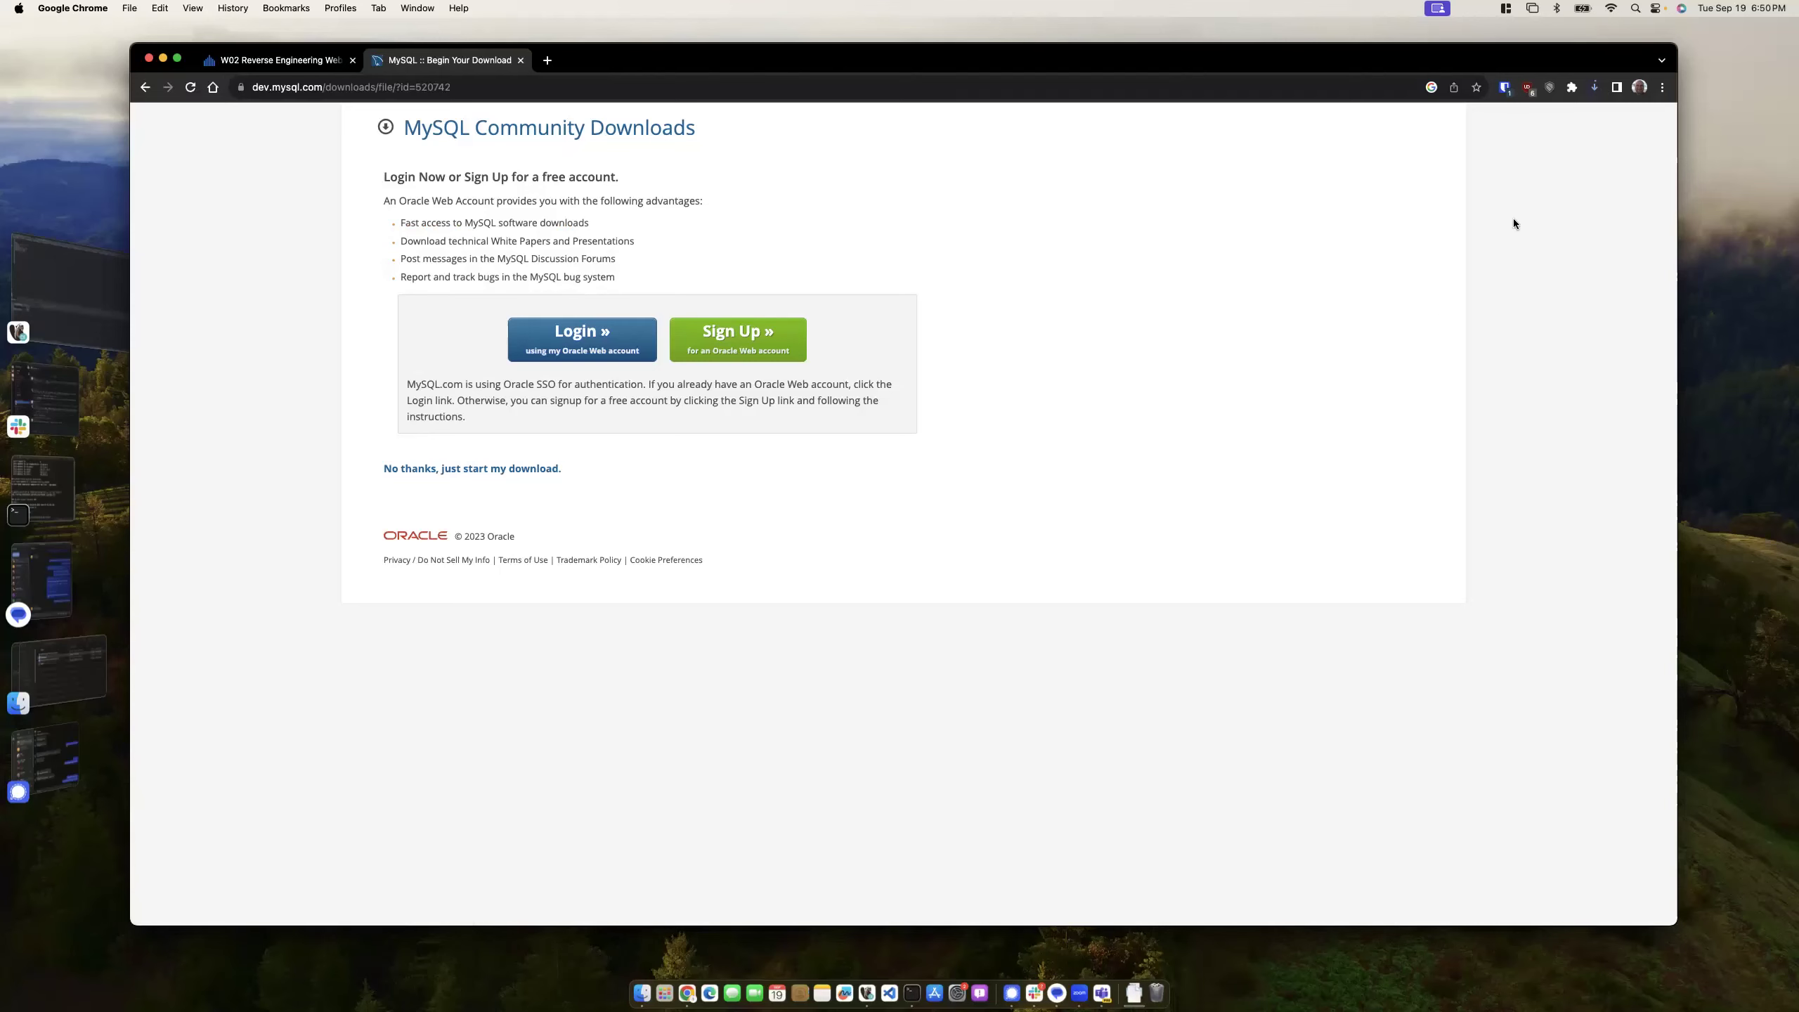
pyautogui.click(547, 60)
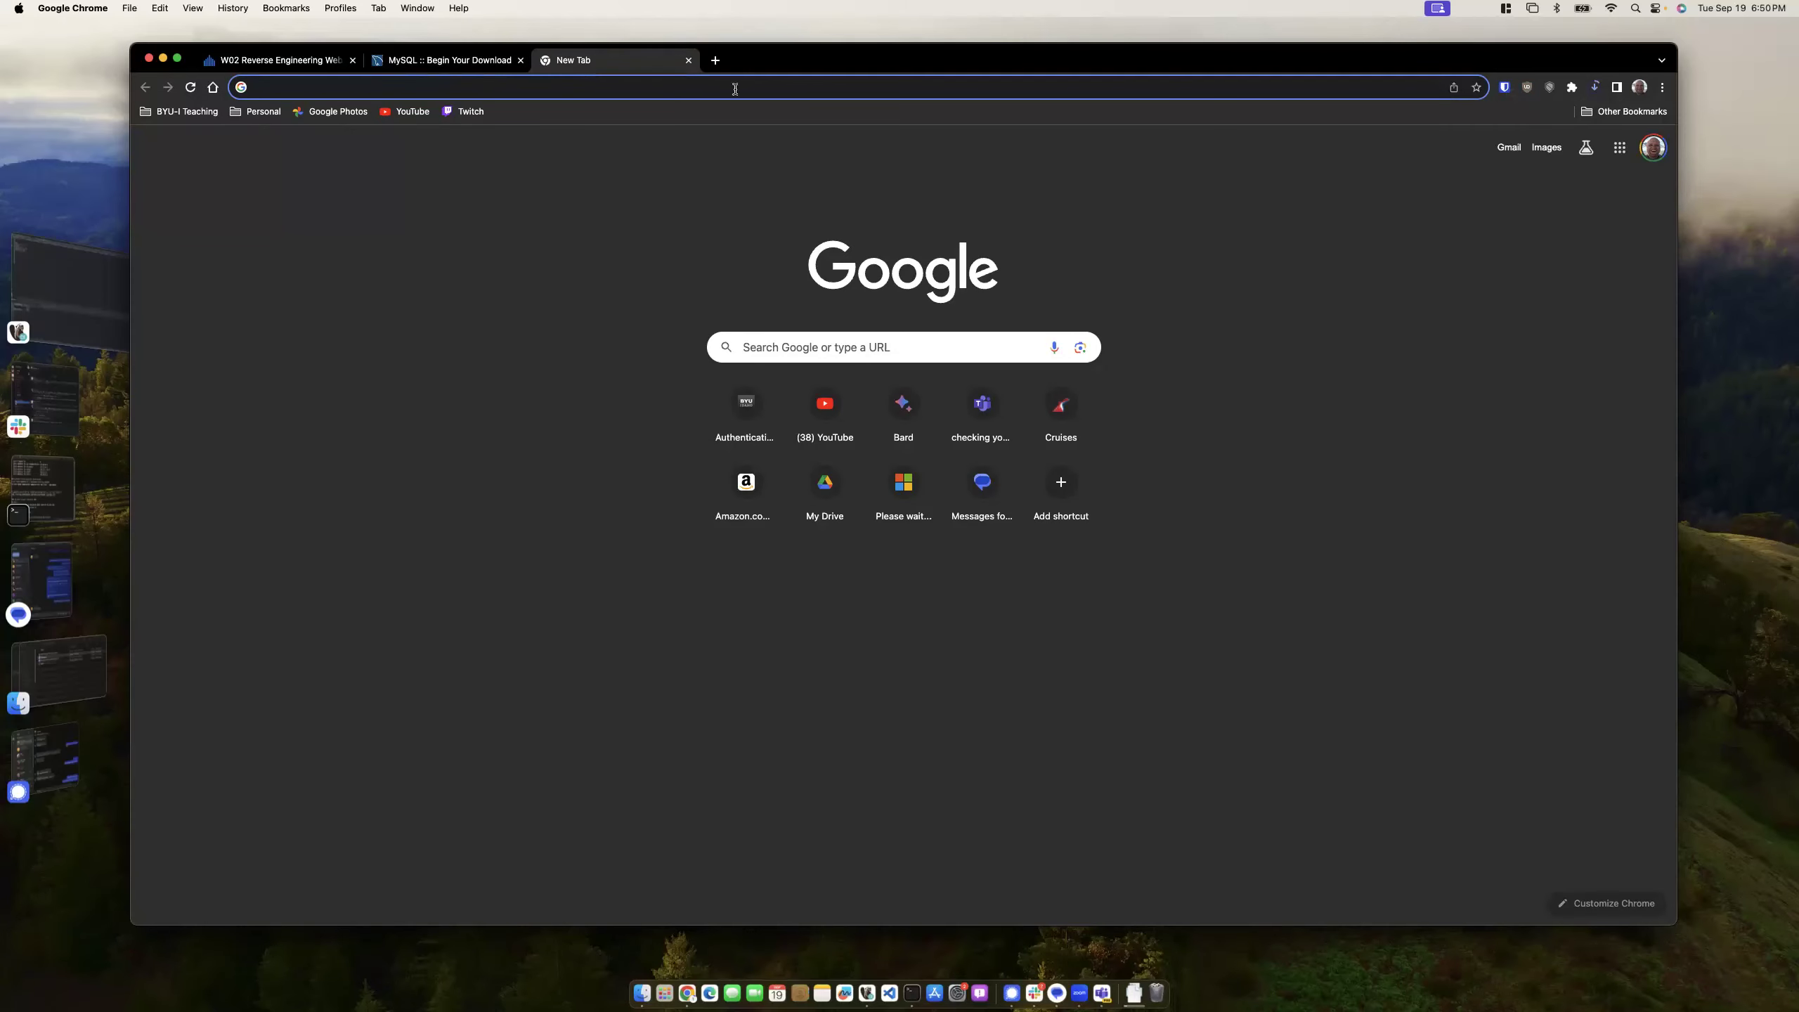
# - Close the empty new tab and start a blank spreadsheet from the Google Sheets window
pyautogui.press('super+w')
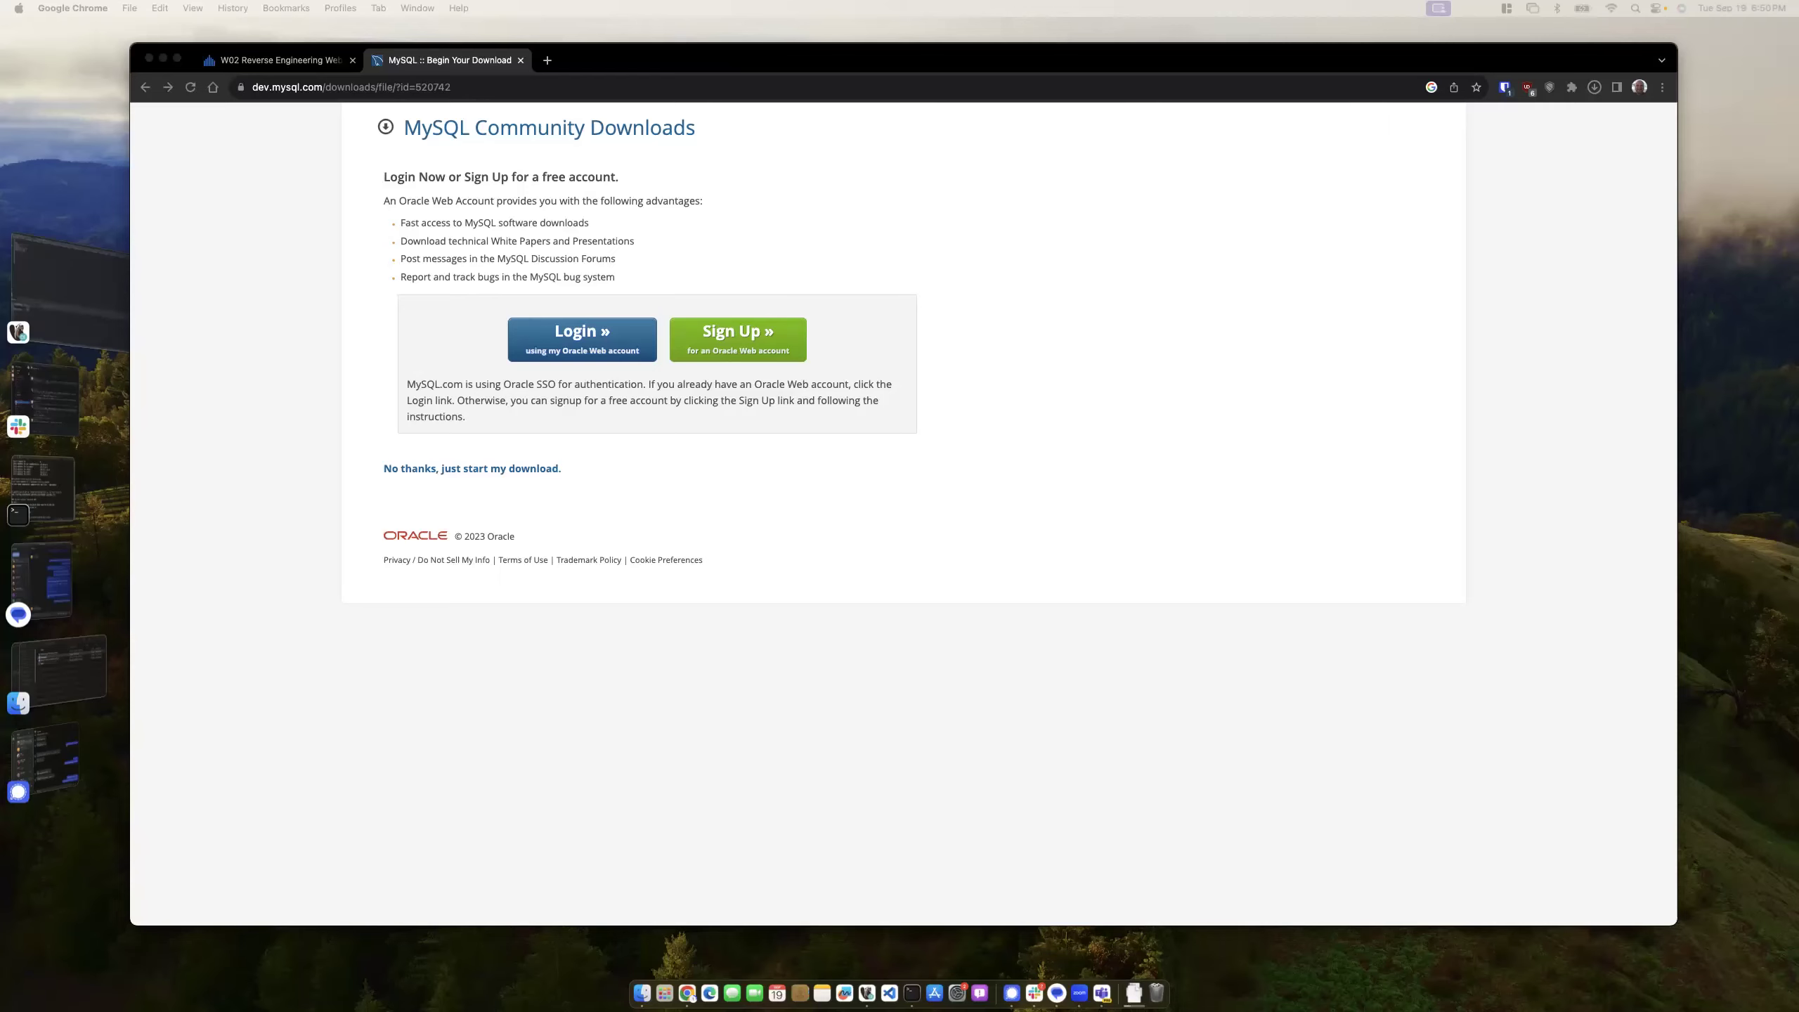
pyautogui.press('super+grave')
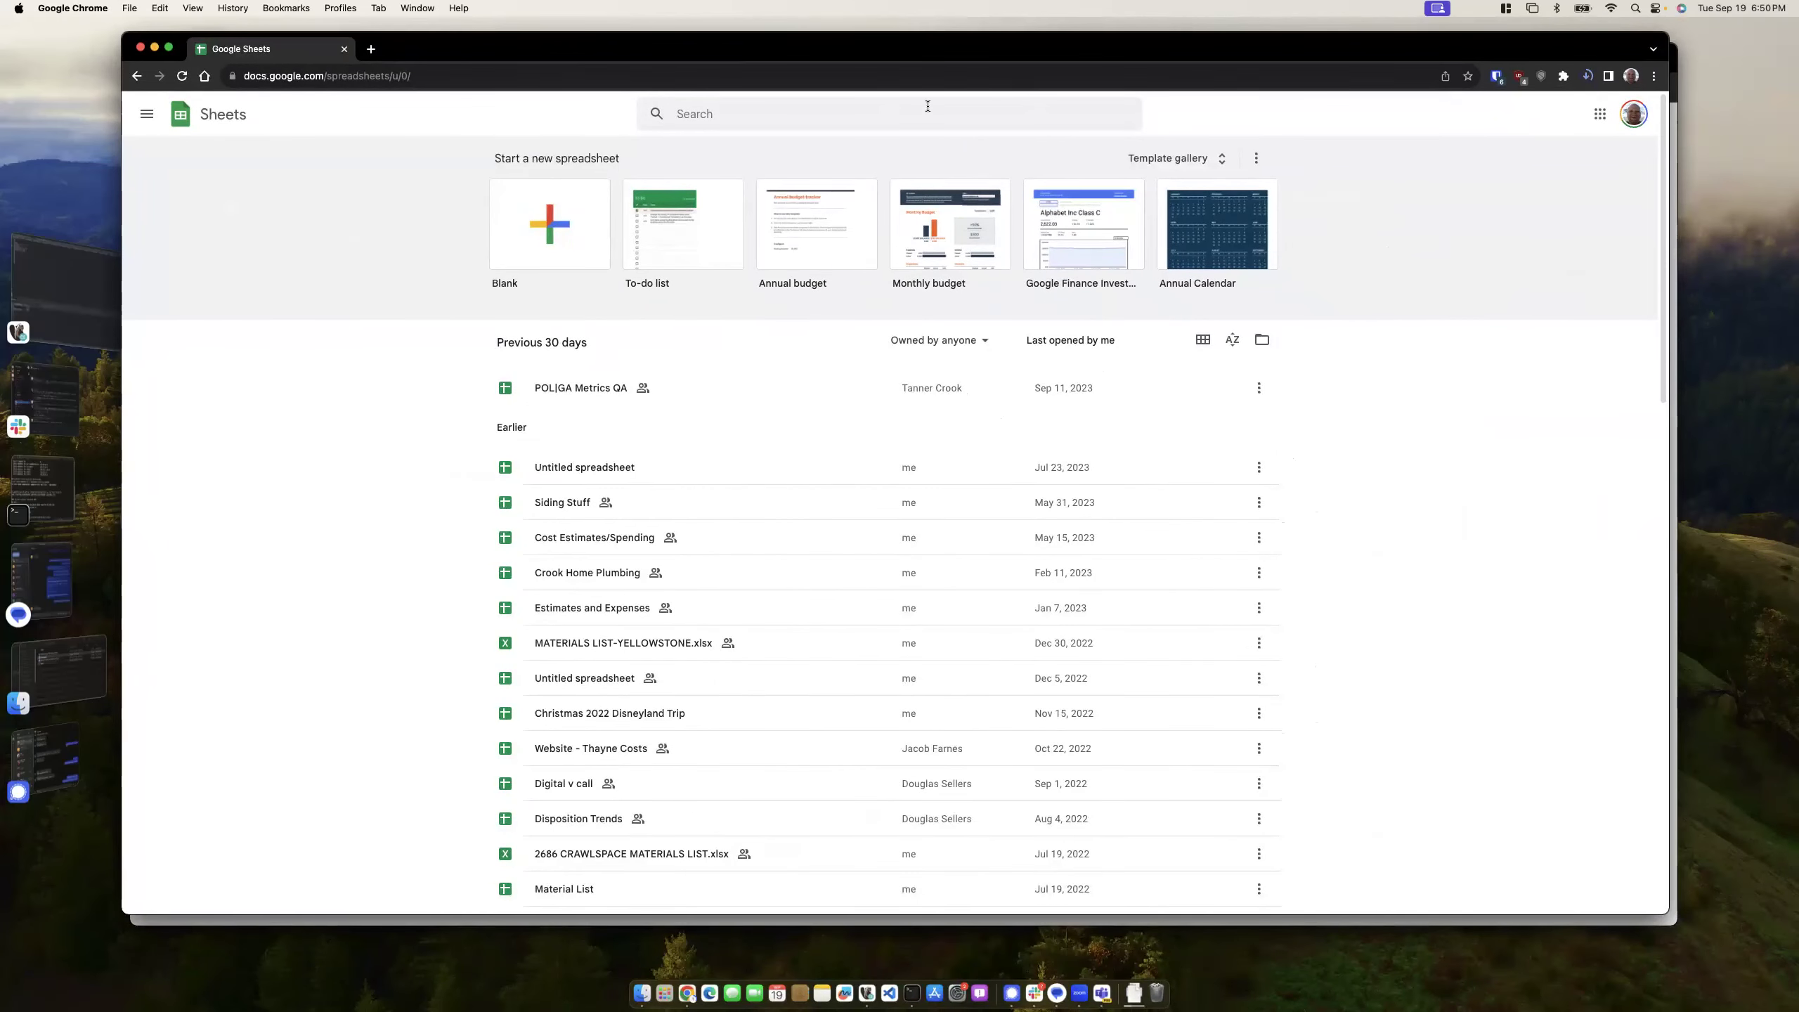
pyautogui.click(530, 248)
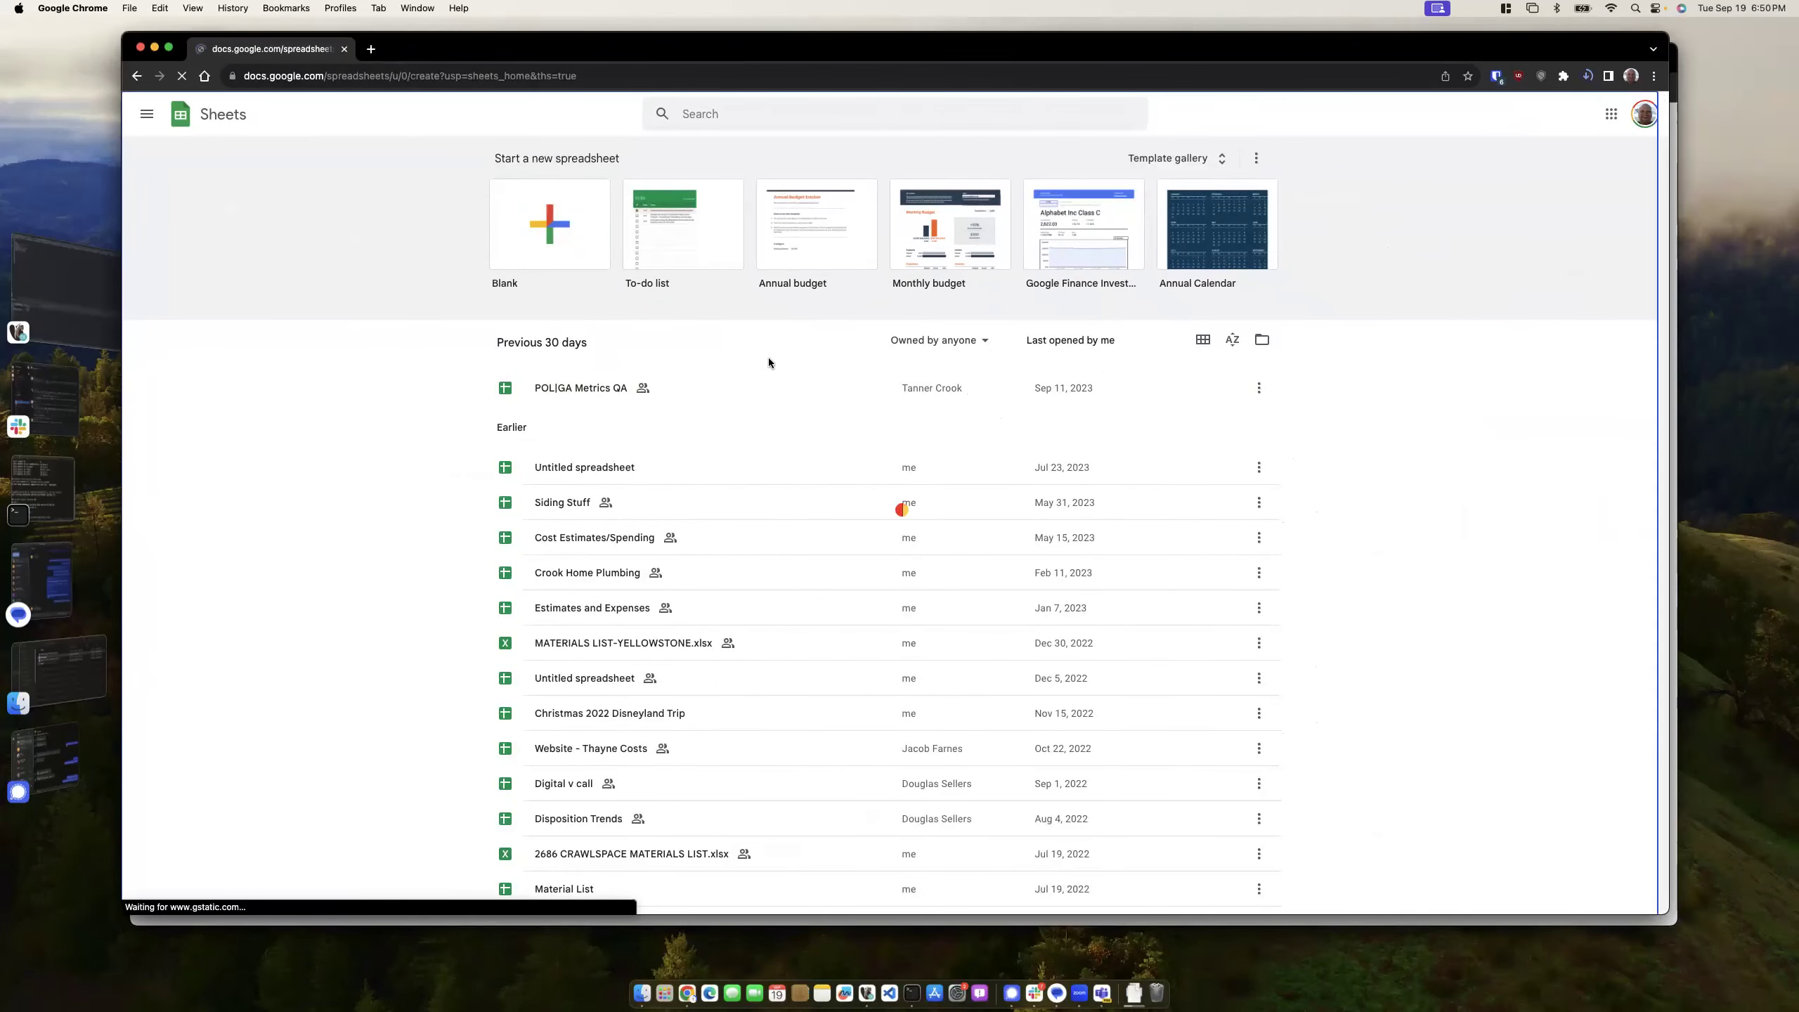
# - Select cells C9 and B5, then move the spreadsheet window down and left
pyautogui.click(333, 333)
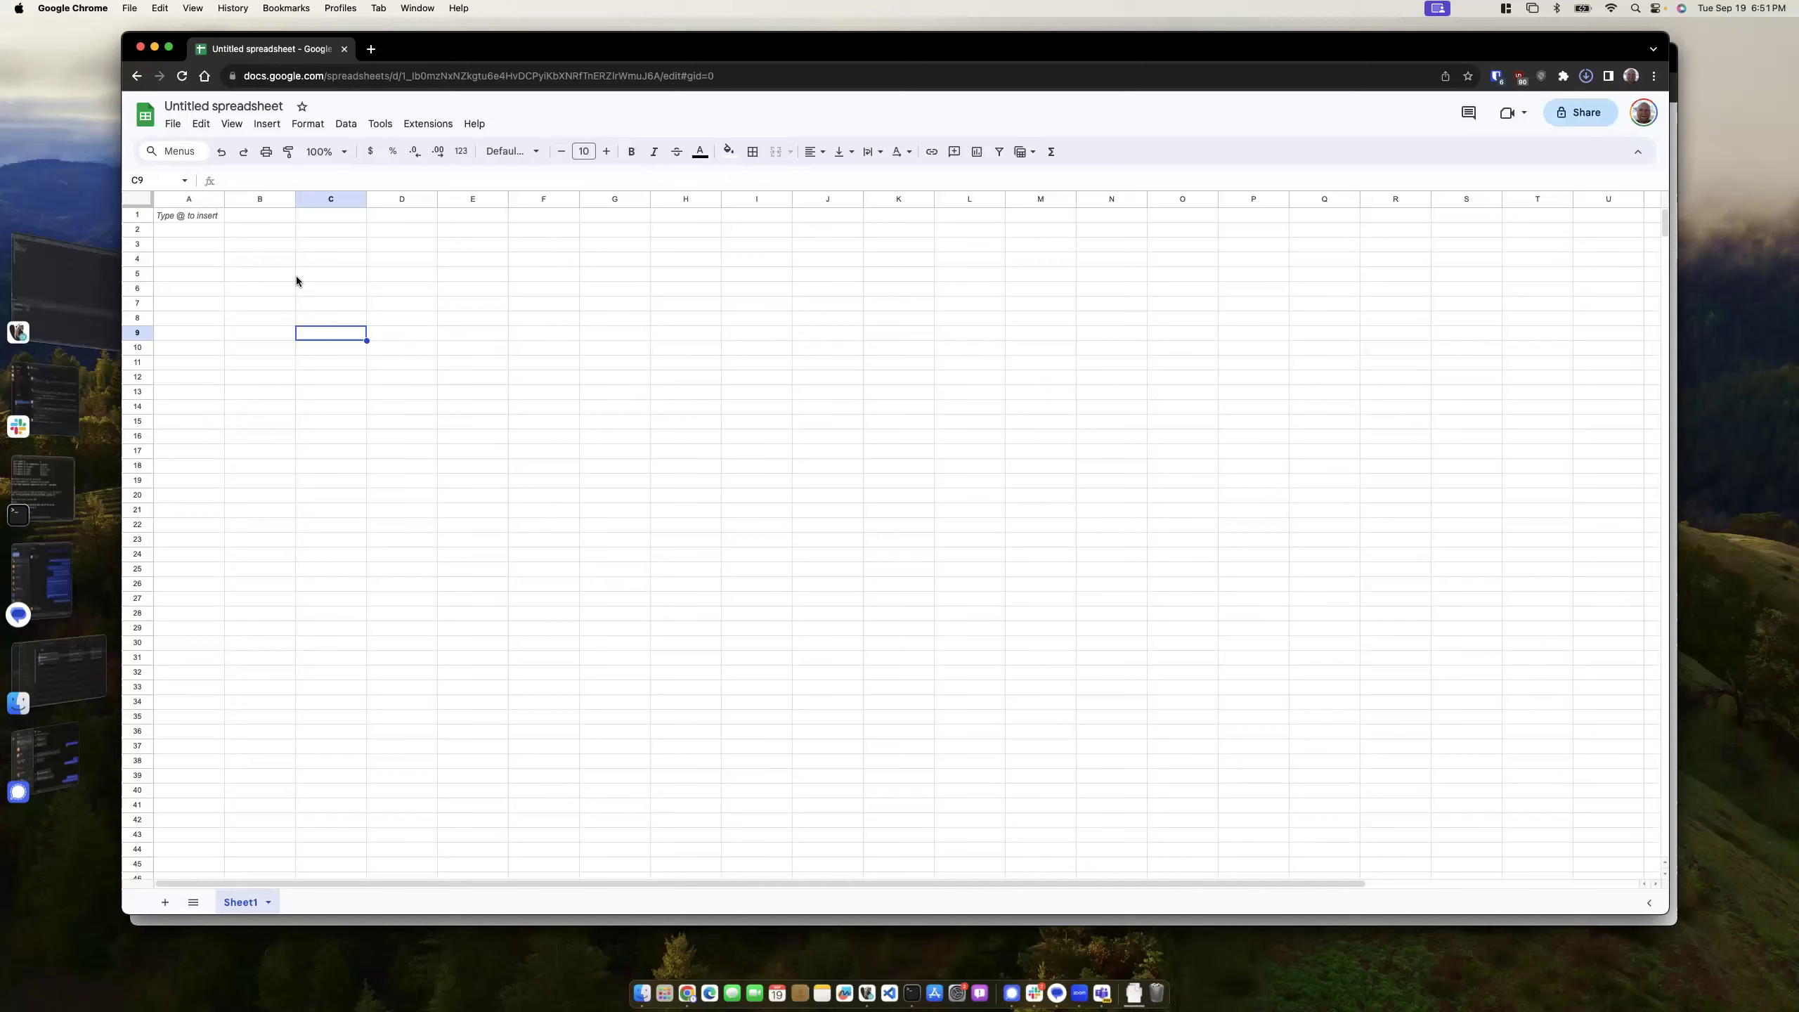
pyautogui.click(275, 277)
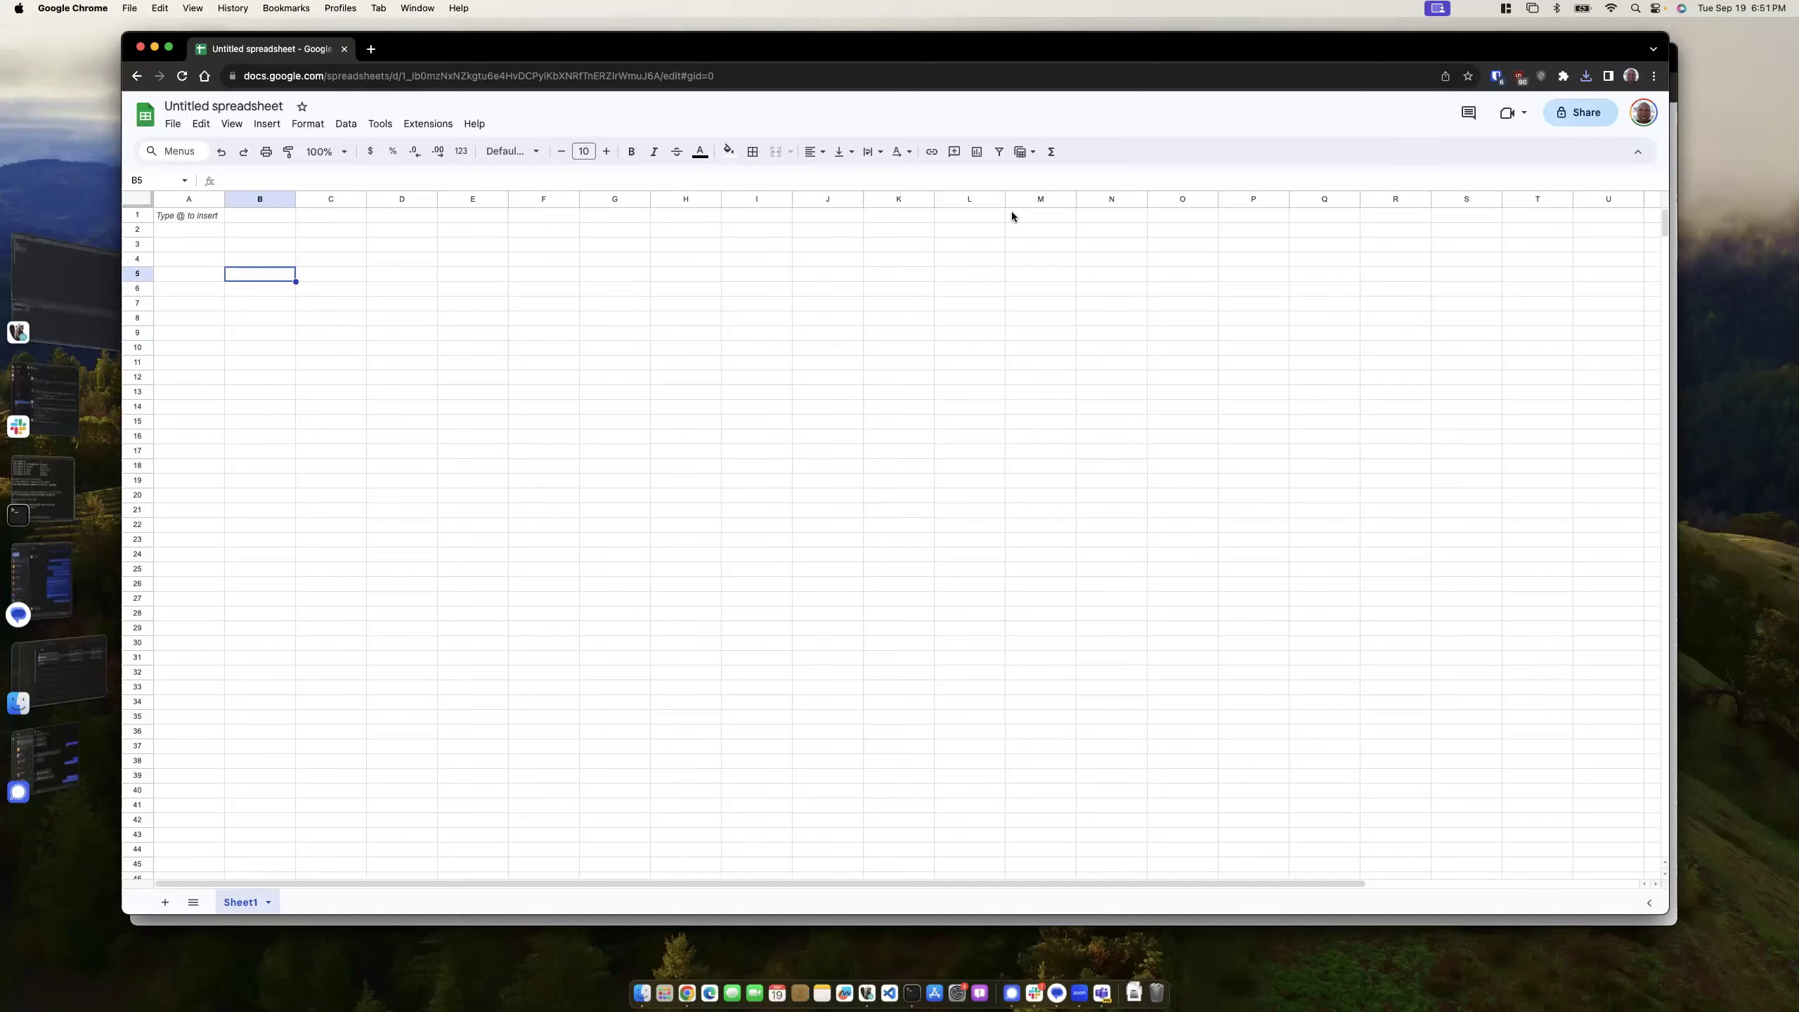
pyautogui.moveTo(535, 41); pyautogui.dragTo(499, 107)
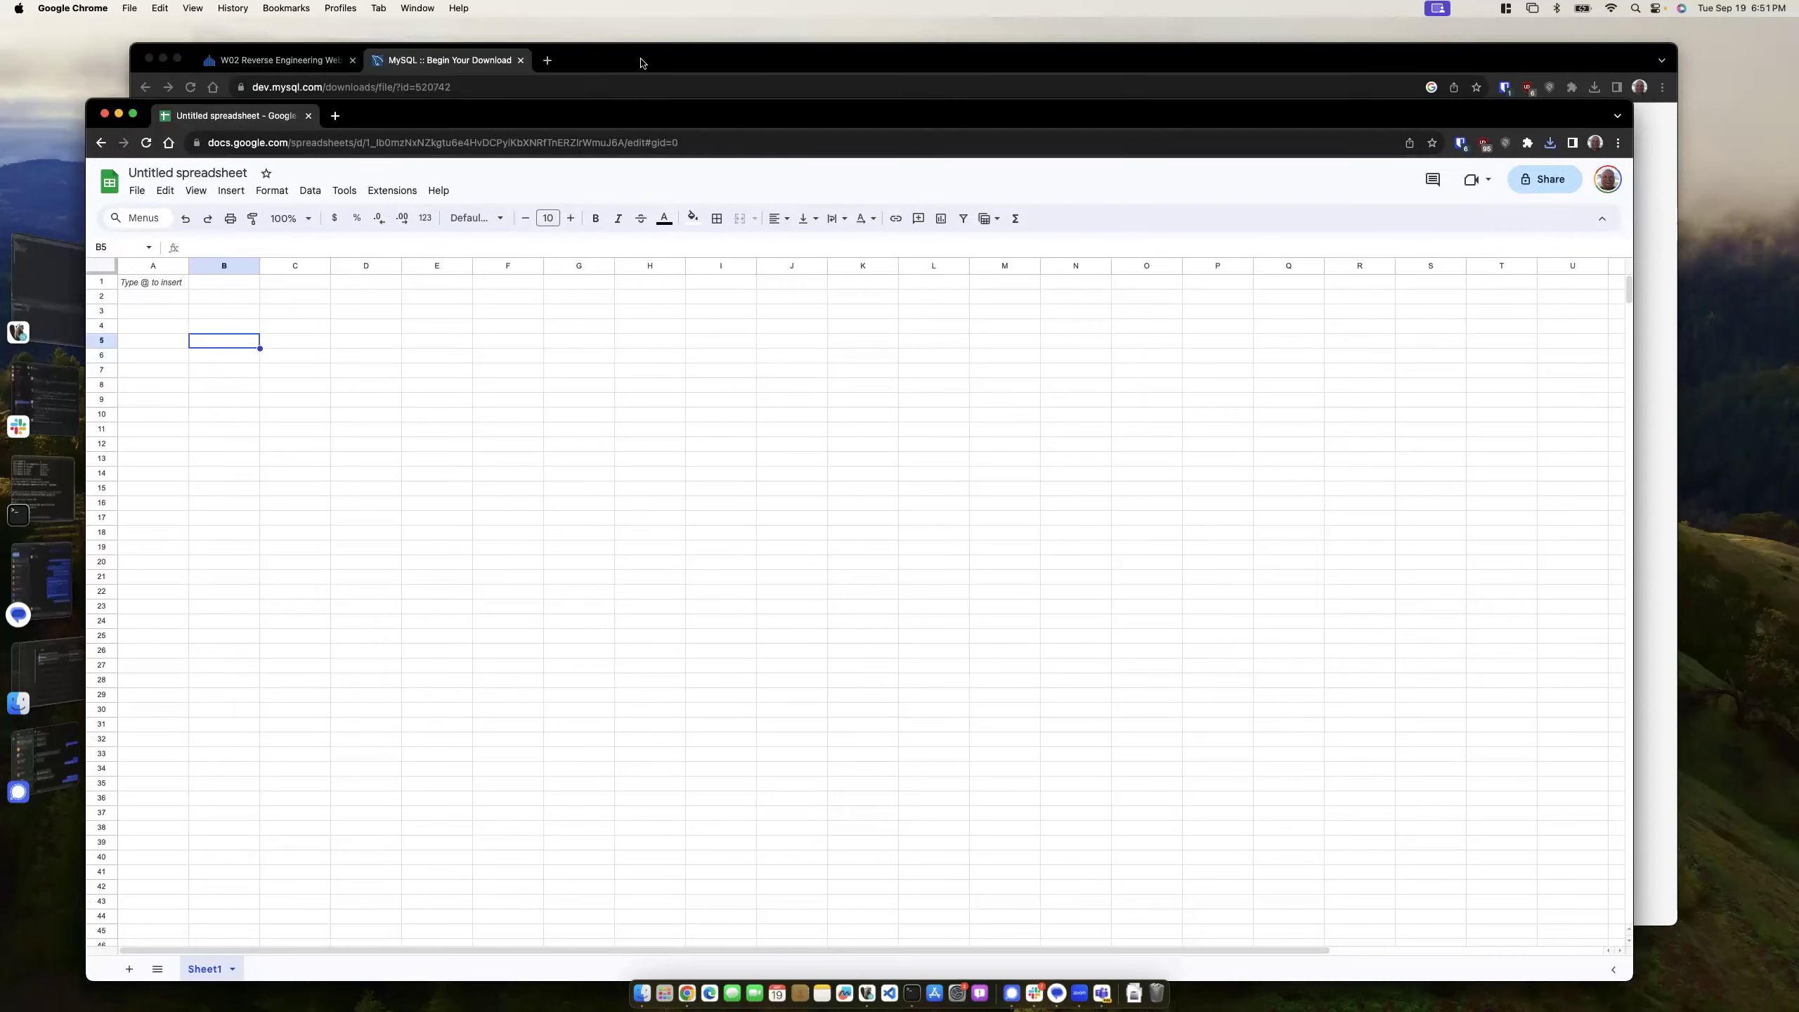
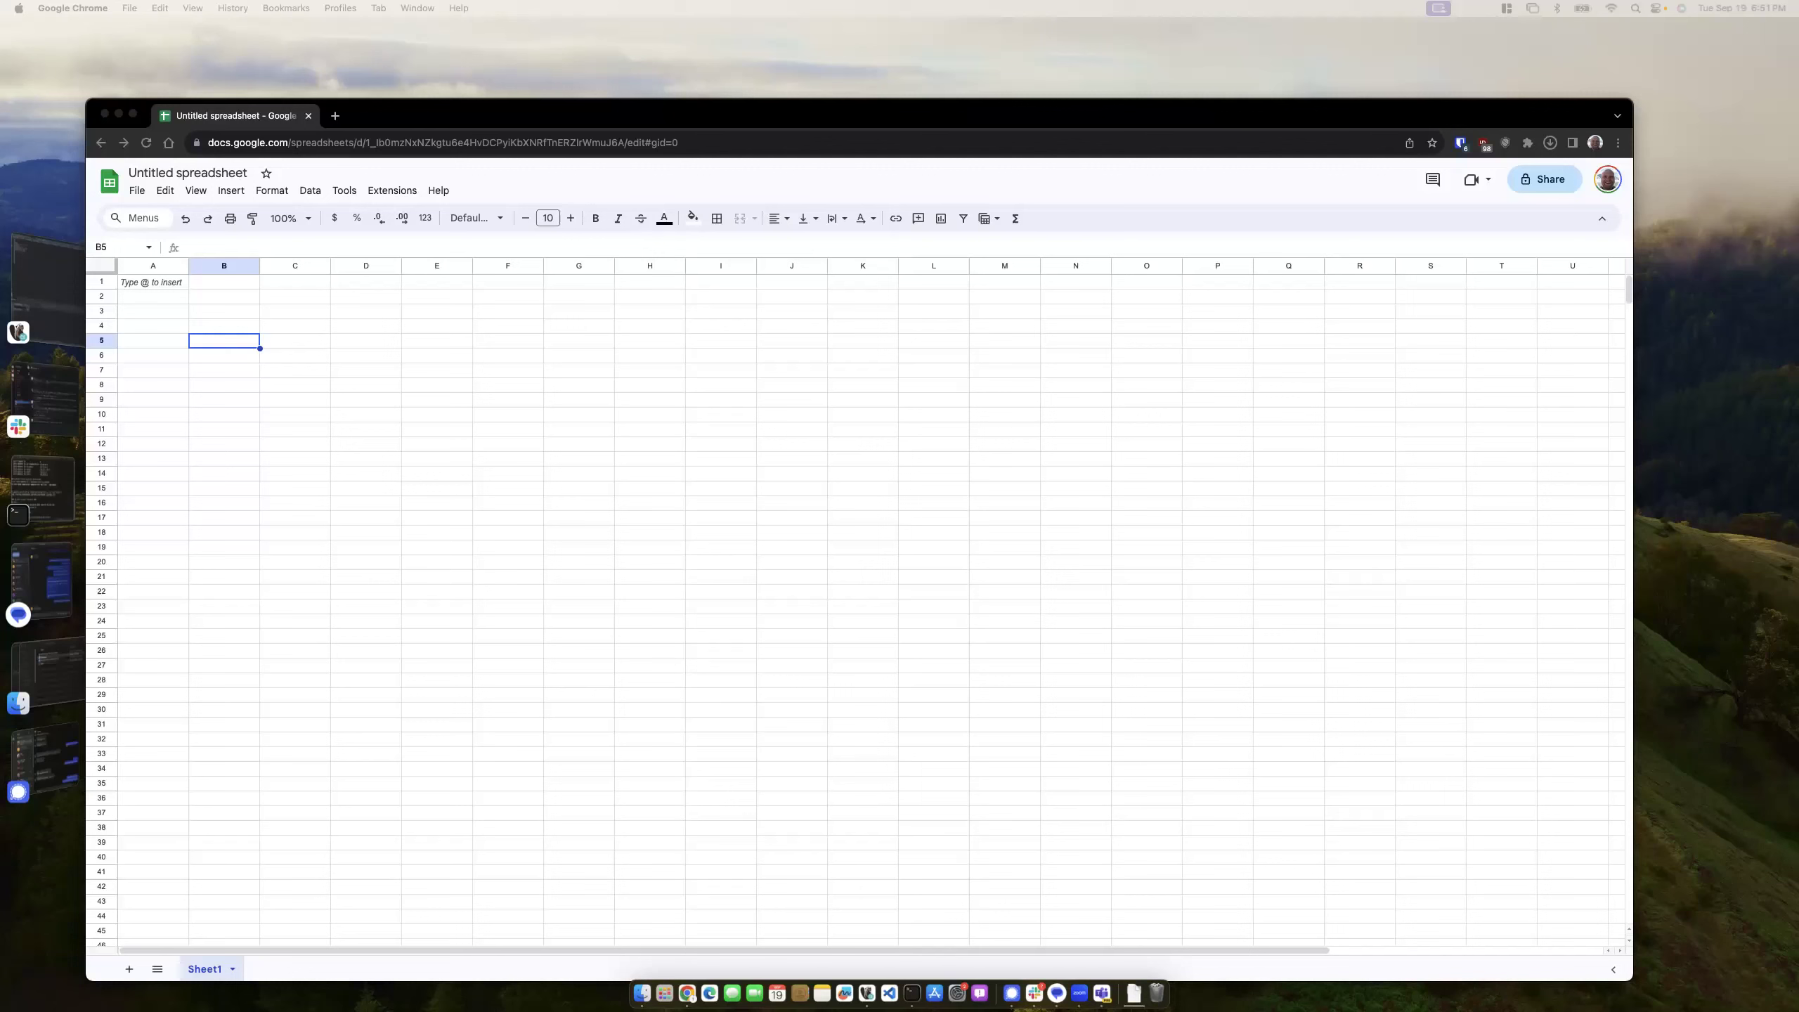
# - Open the downloaded MySQL Workbench 8.0 installer from Chrome's downloads list
pyautogui.click(541, 417)
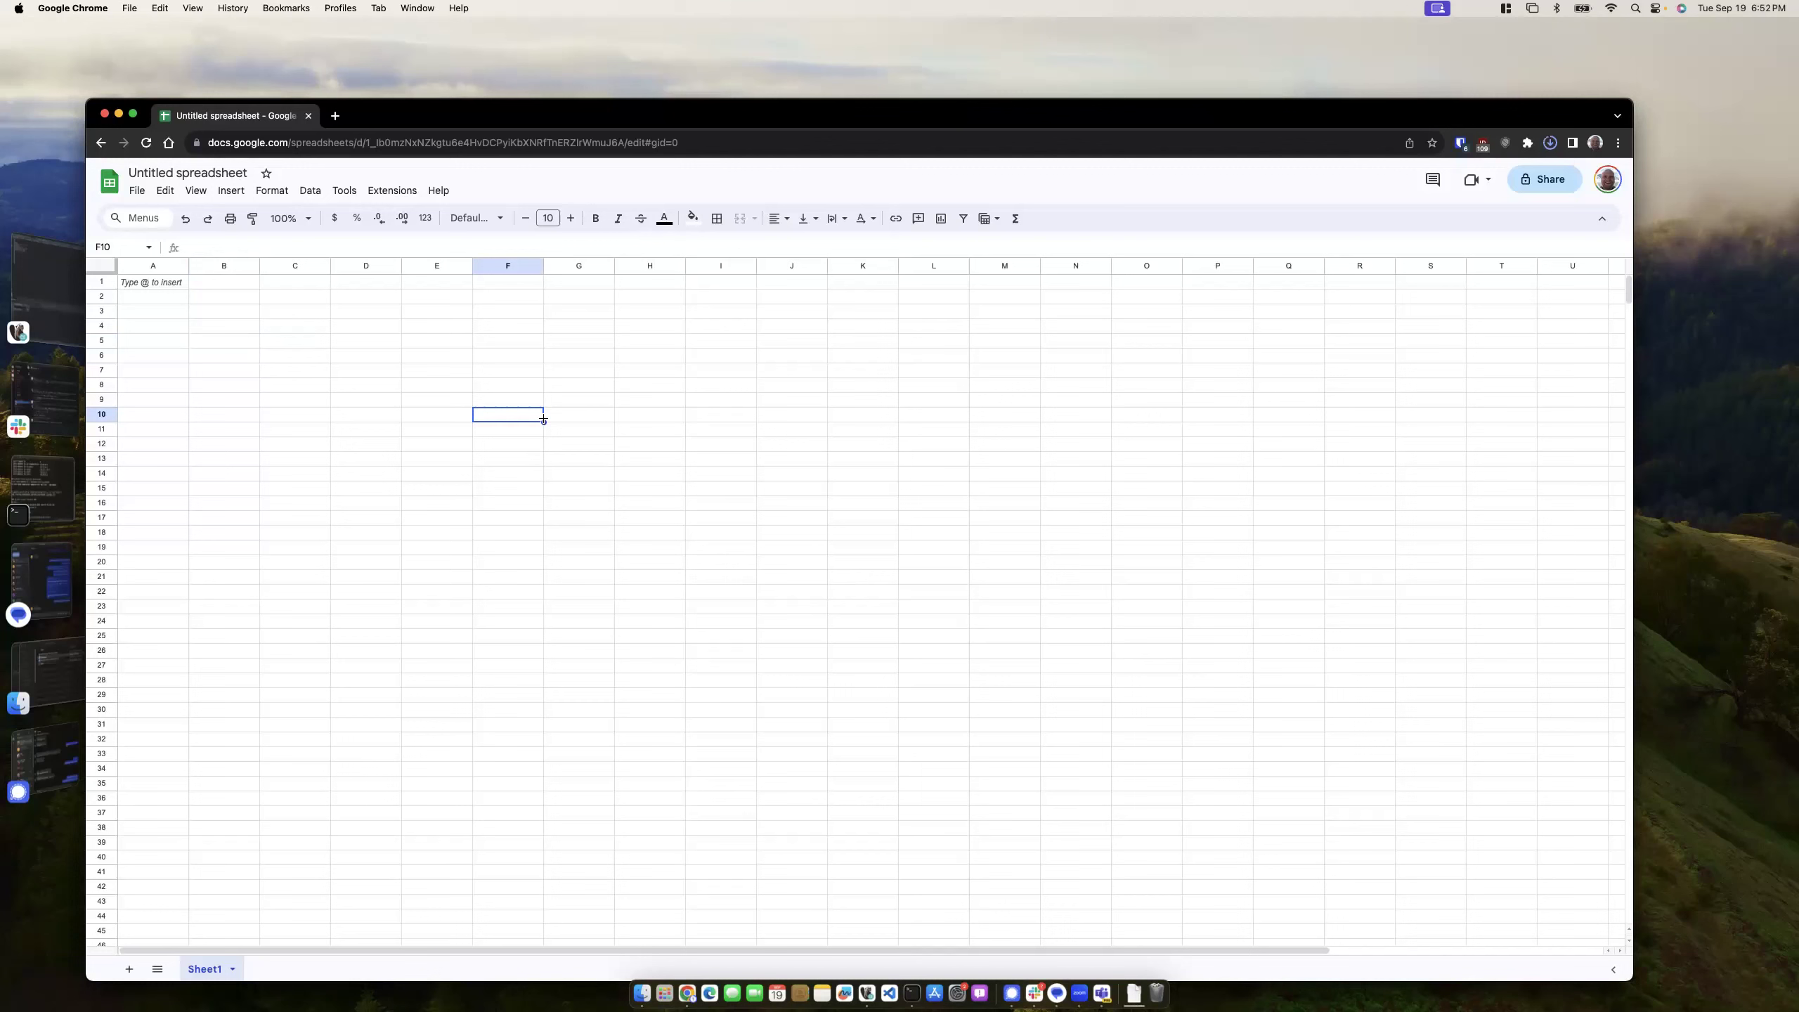
pyautogui.moveTo(1448, 193)
pyautogui.click(1447, 193)
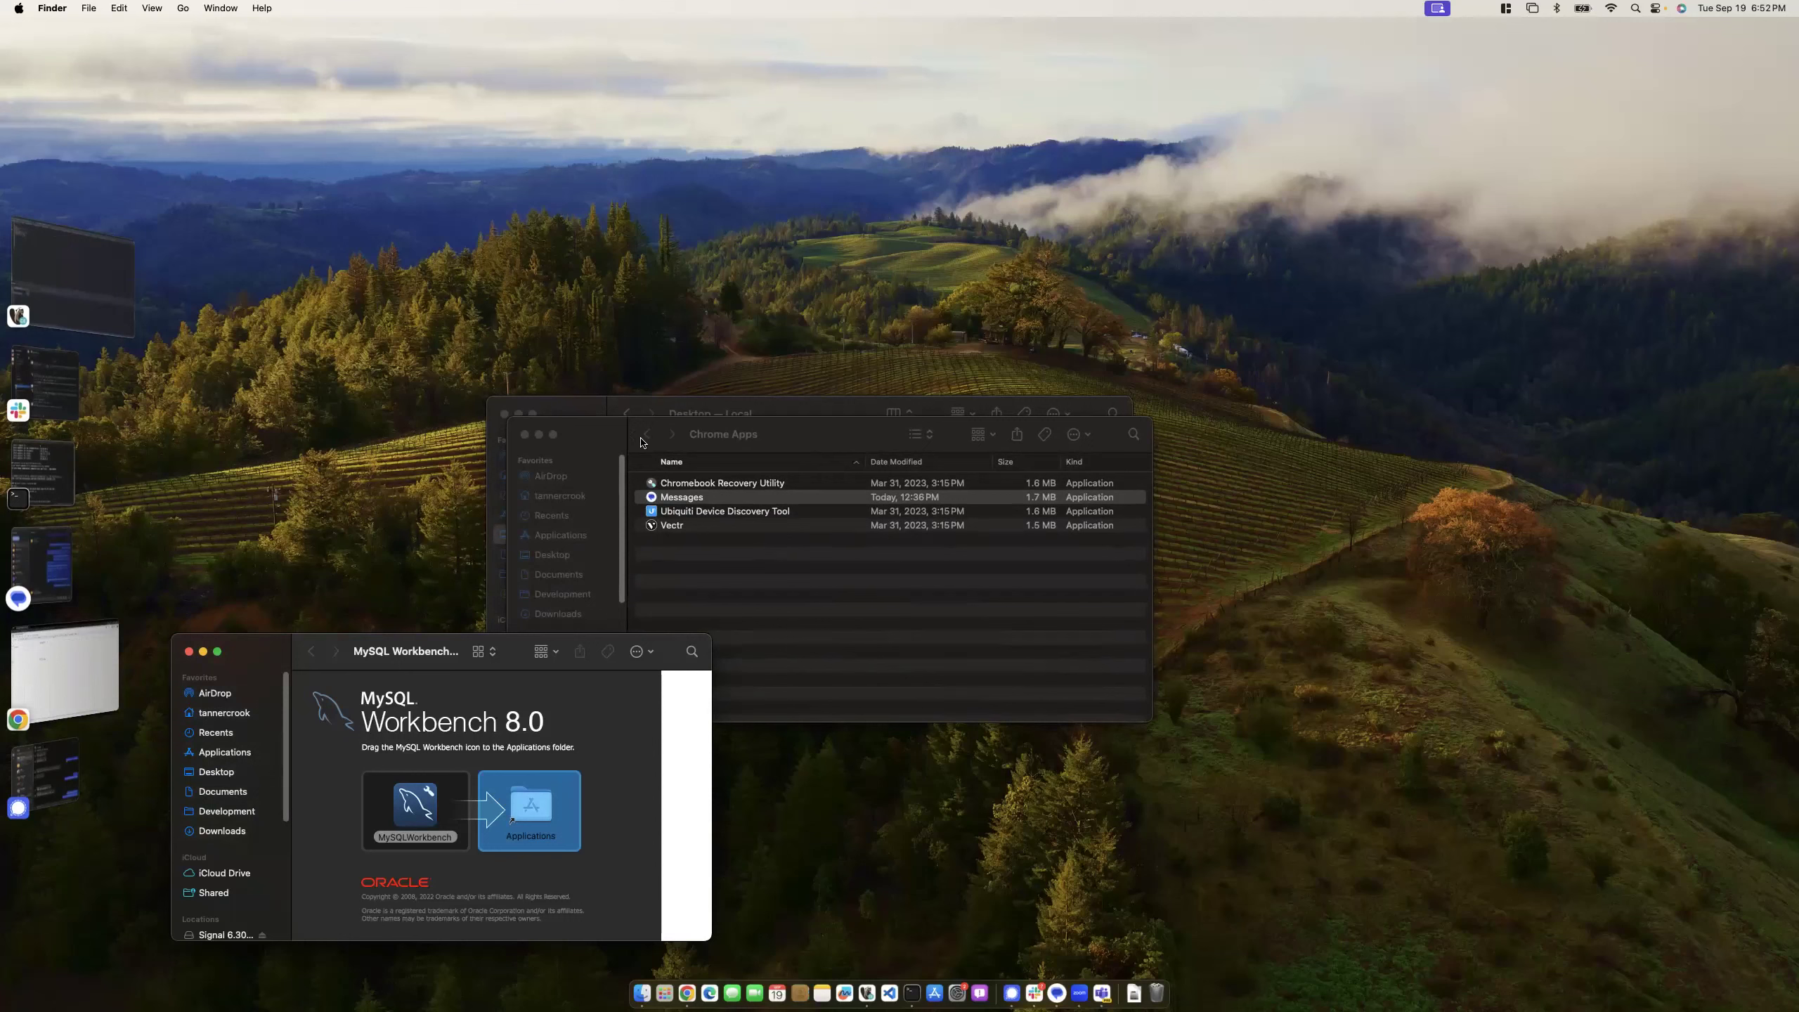
# - Install MySQL Workbench into Applications over the older copy, then return to the spreadsheet
pyautogui.moveTo(416, 805); pyautogui.dragTo(542, 799)
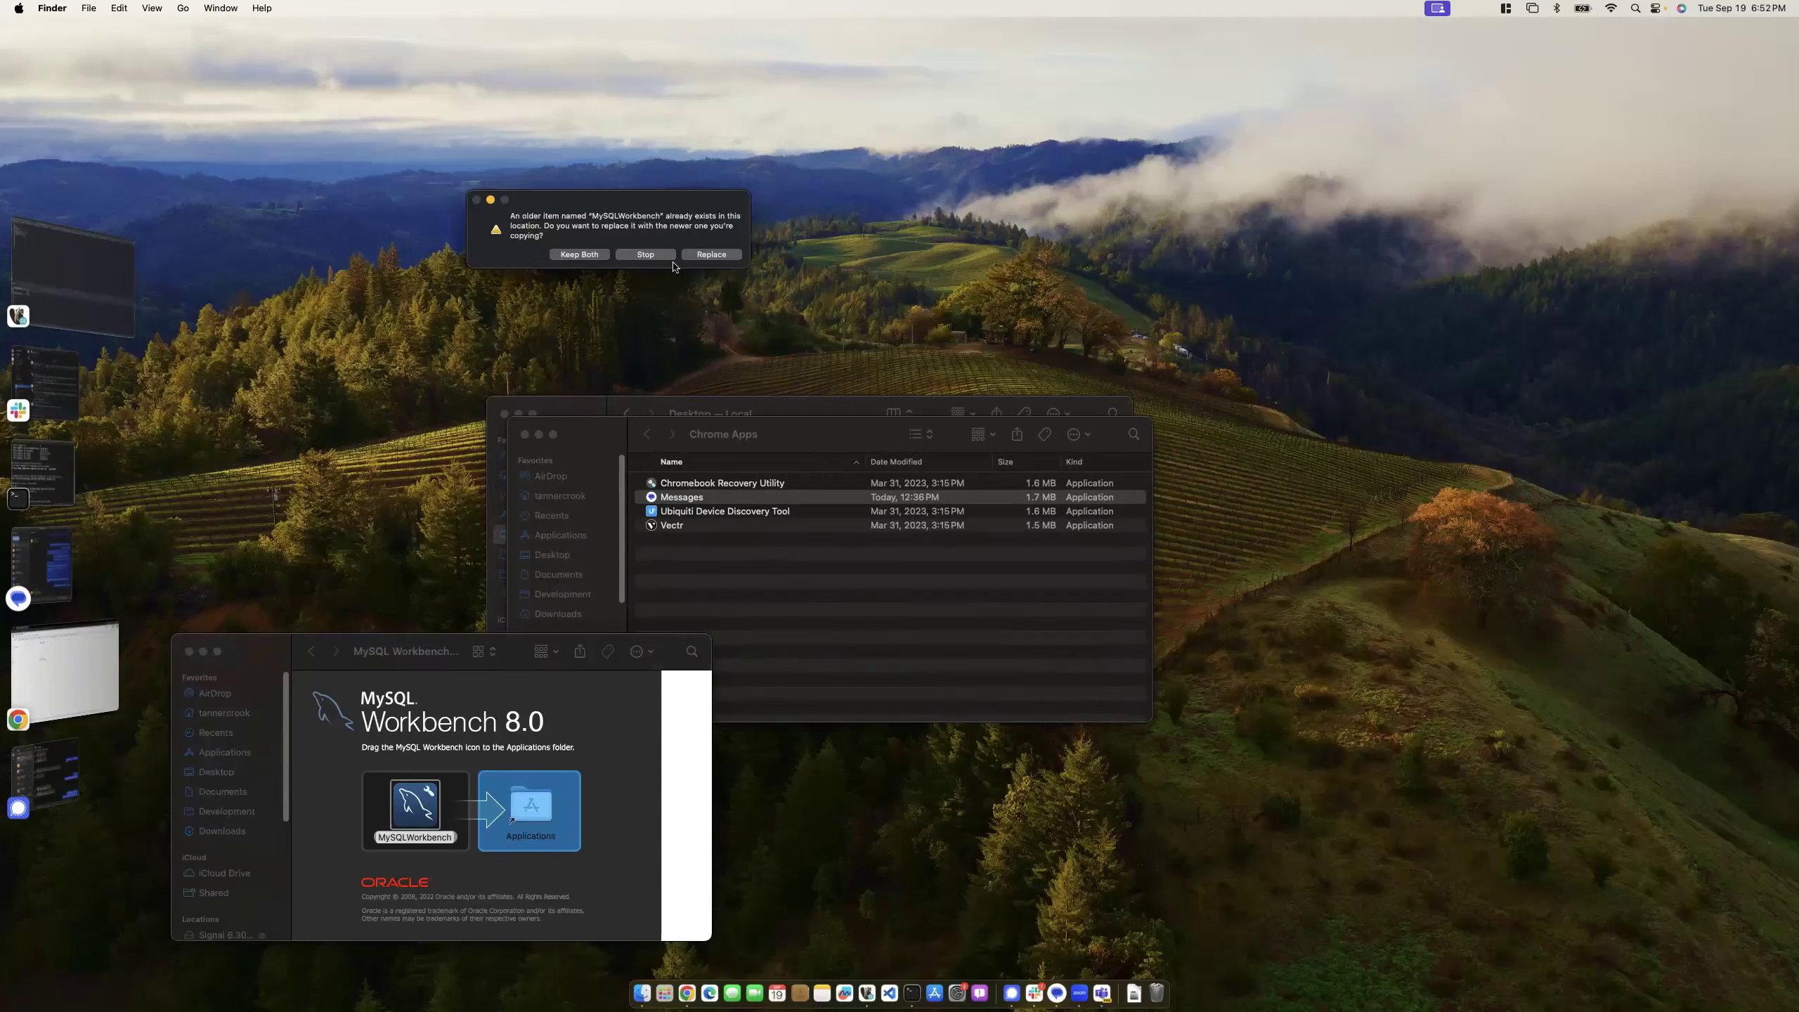
pyautogui.click(712, 255)
pyautogui.click(87, 674)
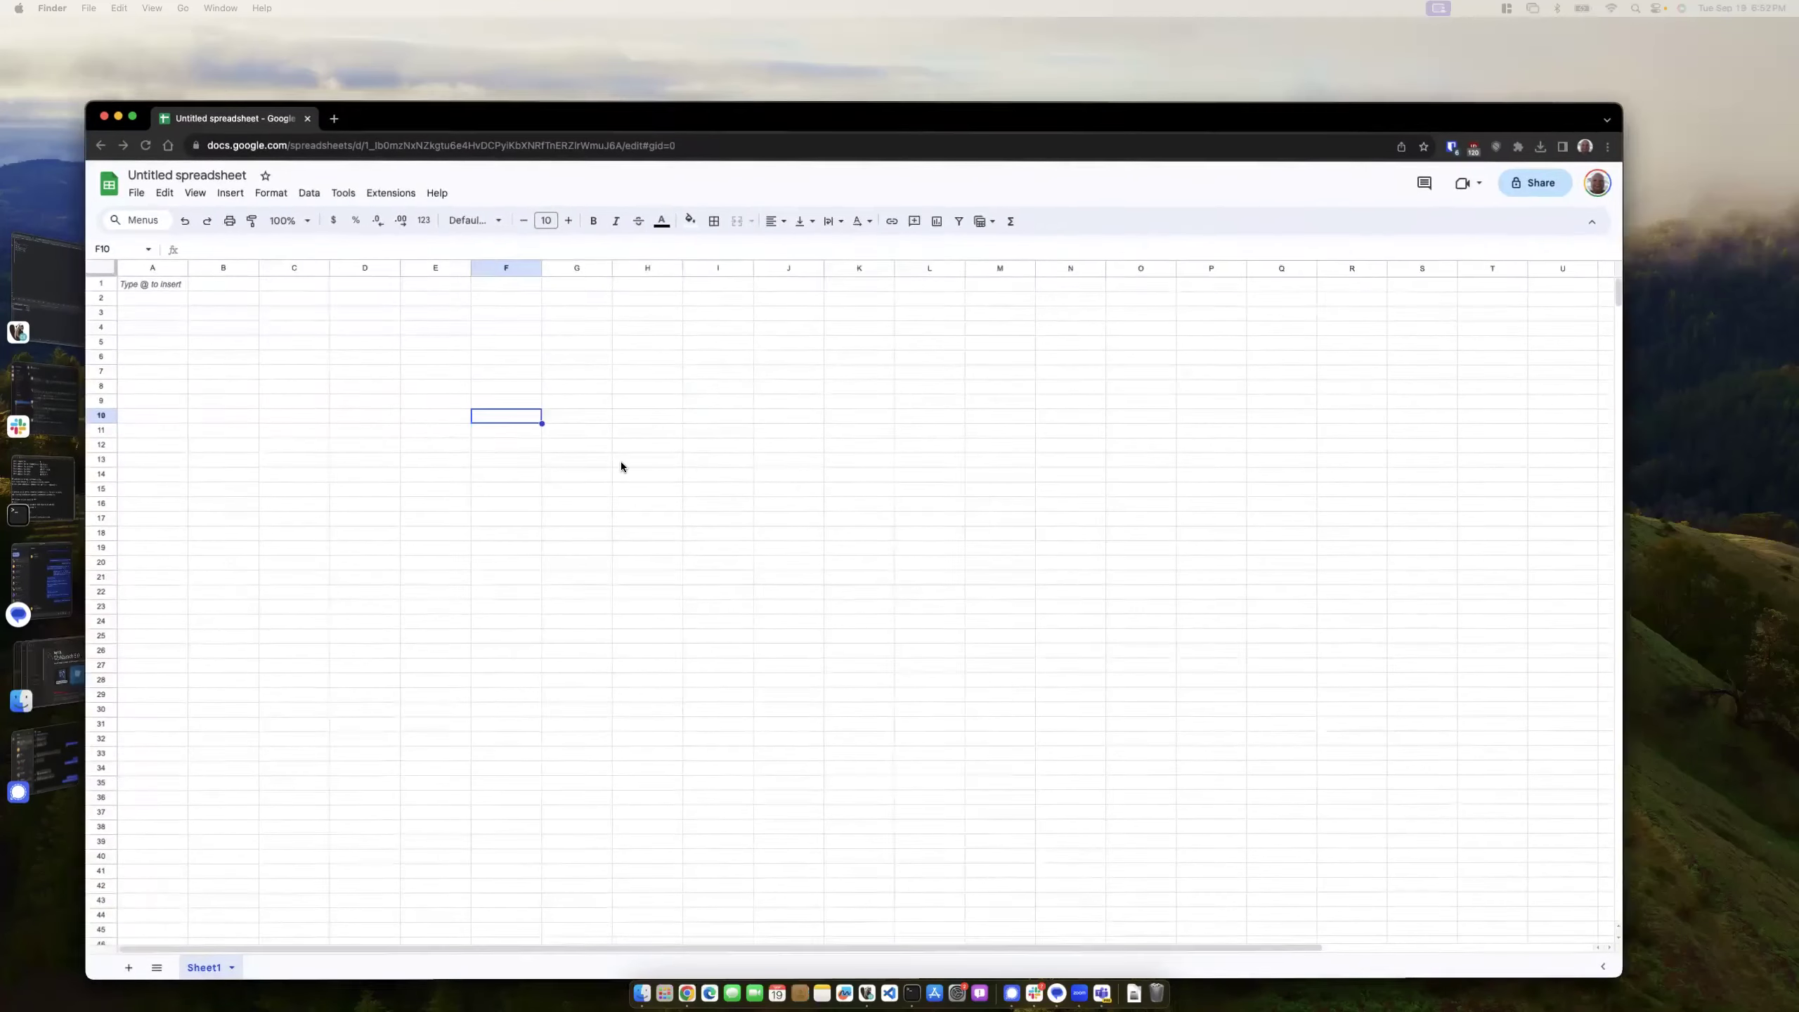
# - Enter Course, name and abbretion in C4:C6 and widen column C
pyautogui.click(321, 329)
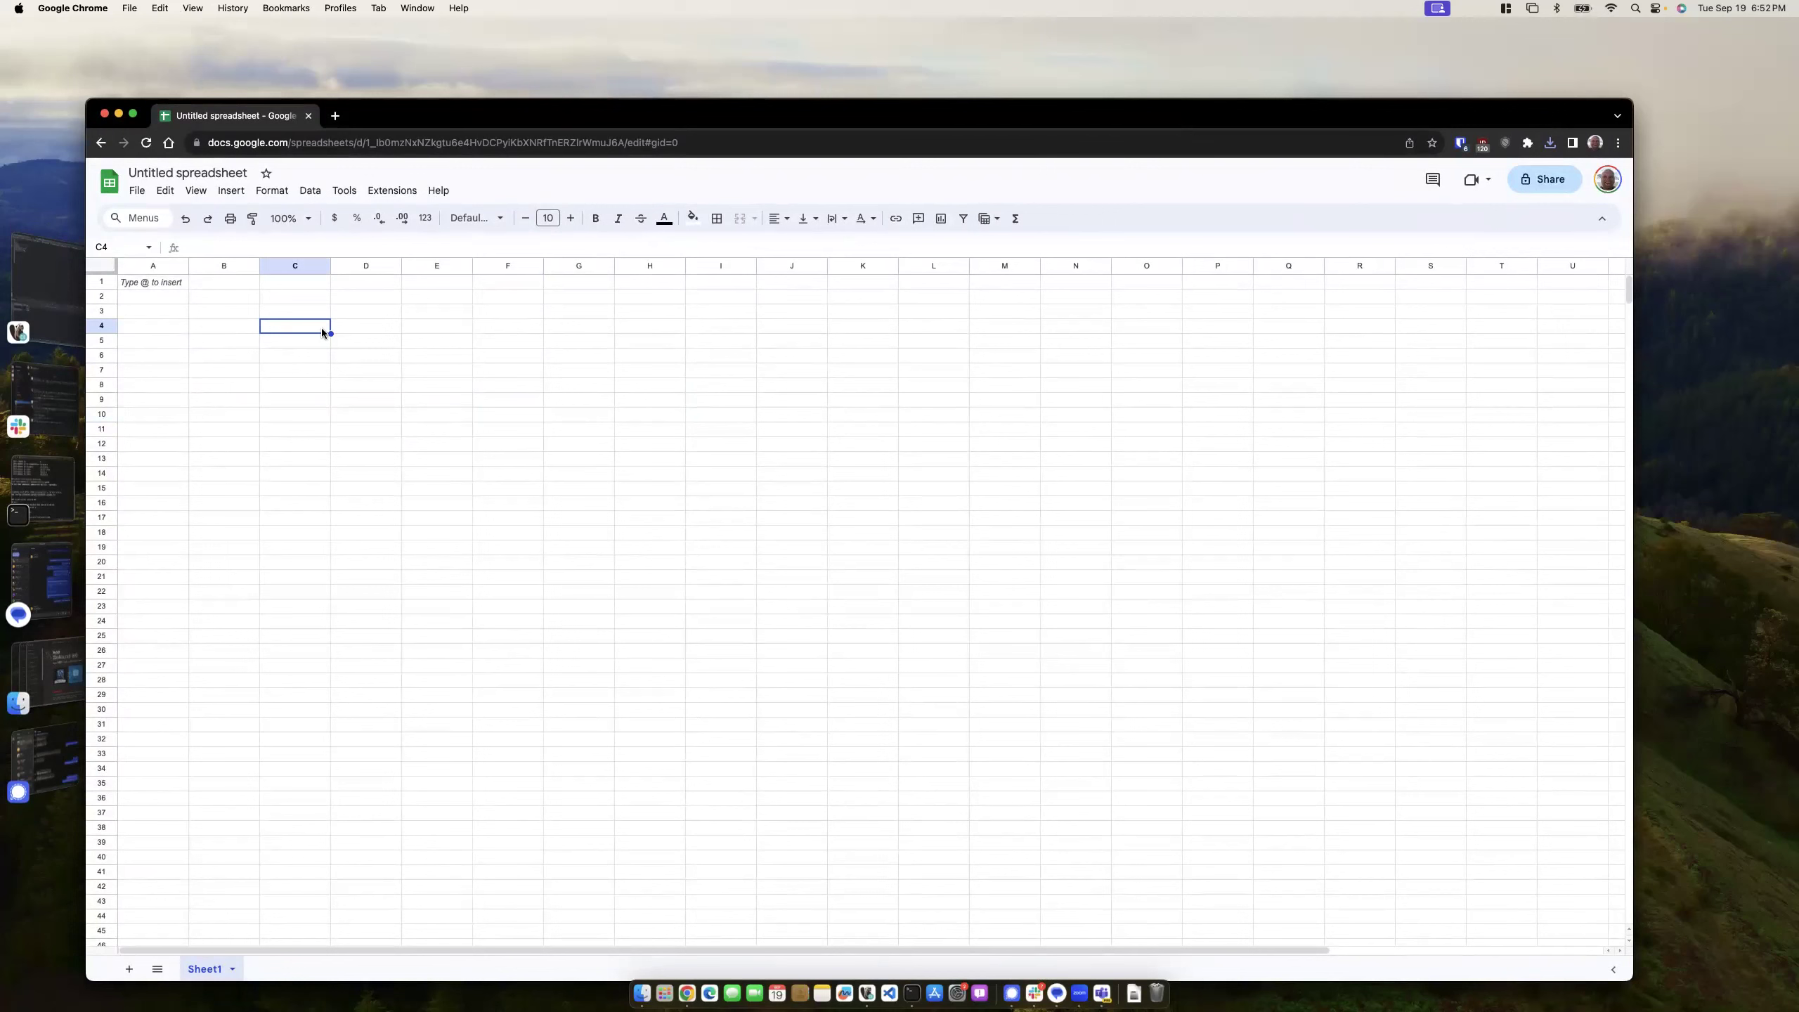
pyautogui.write('Course')
pyautogui.press('Return')
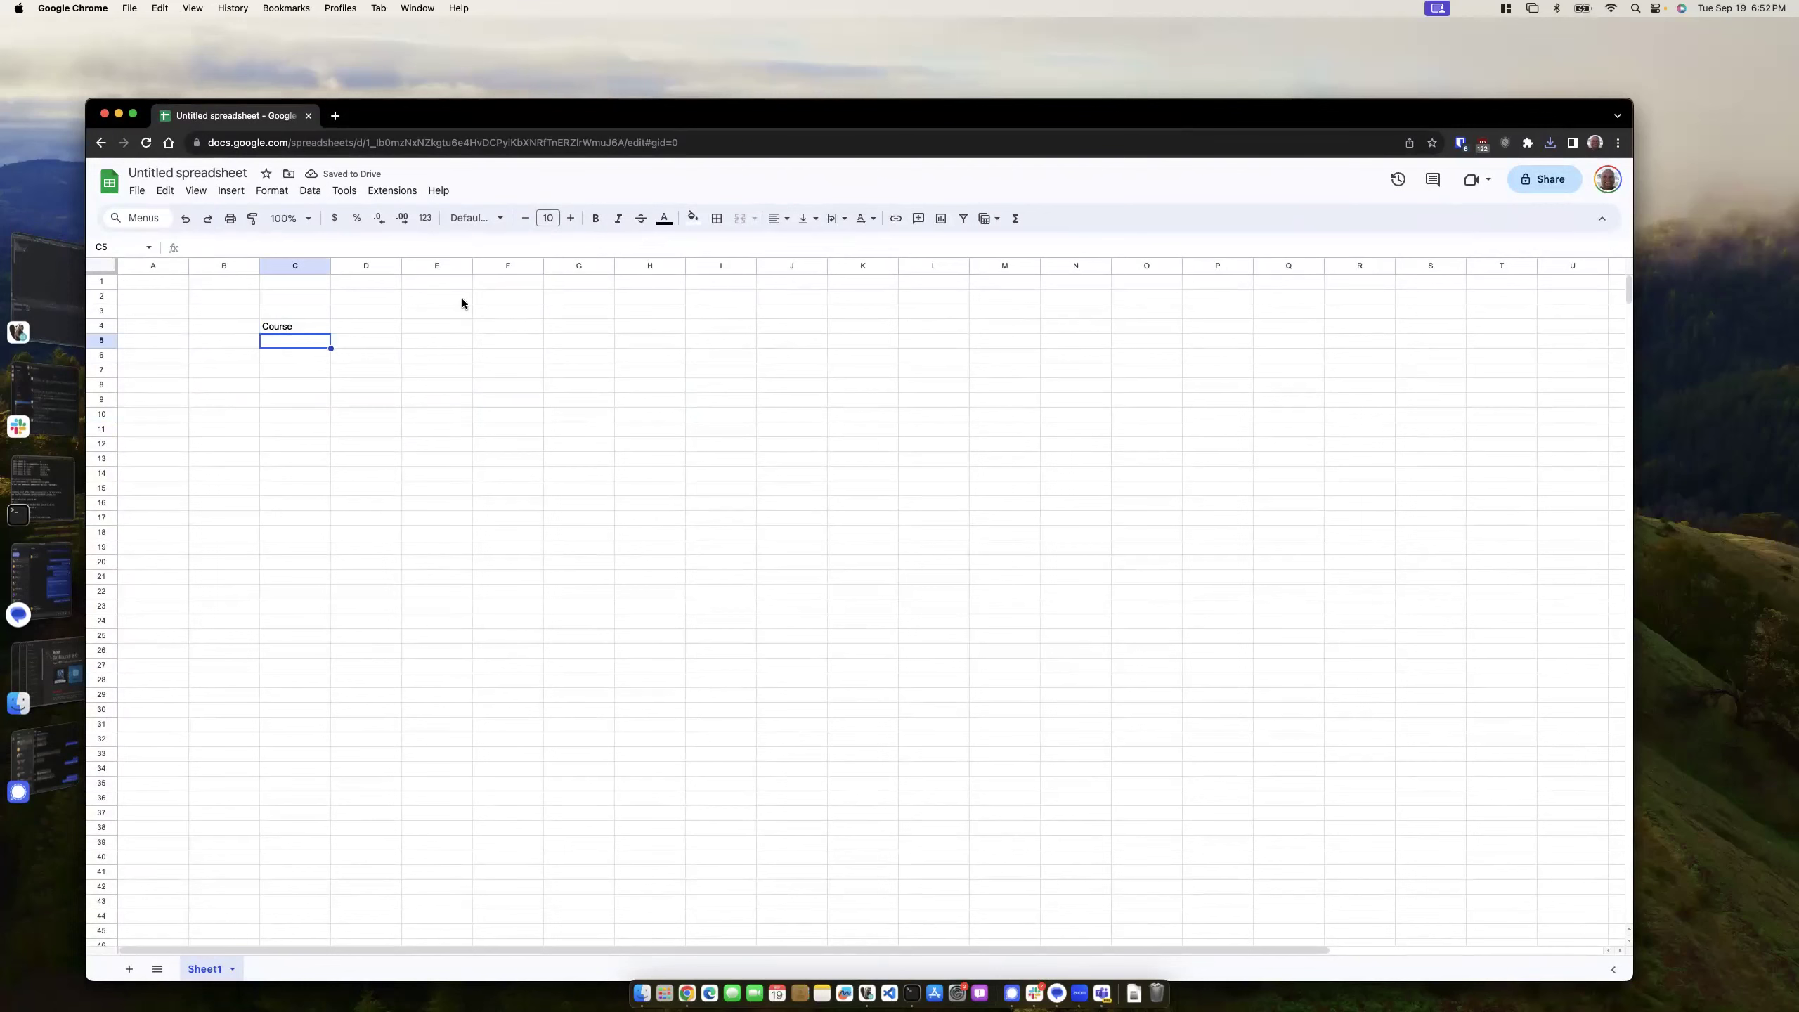
pyautogui.moveTo(331, 266); pyautogui.dragTo(537, 272)
pyautogui.click(358, 397)
pyautogui.click(305, 339)
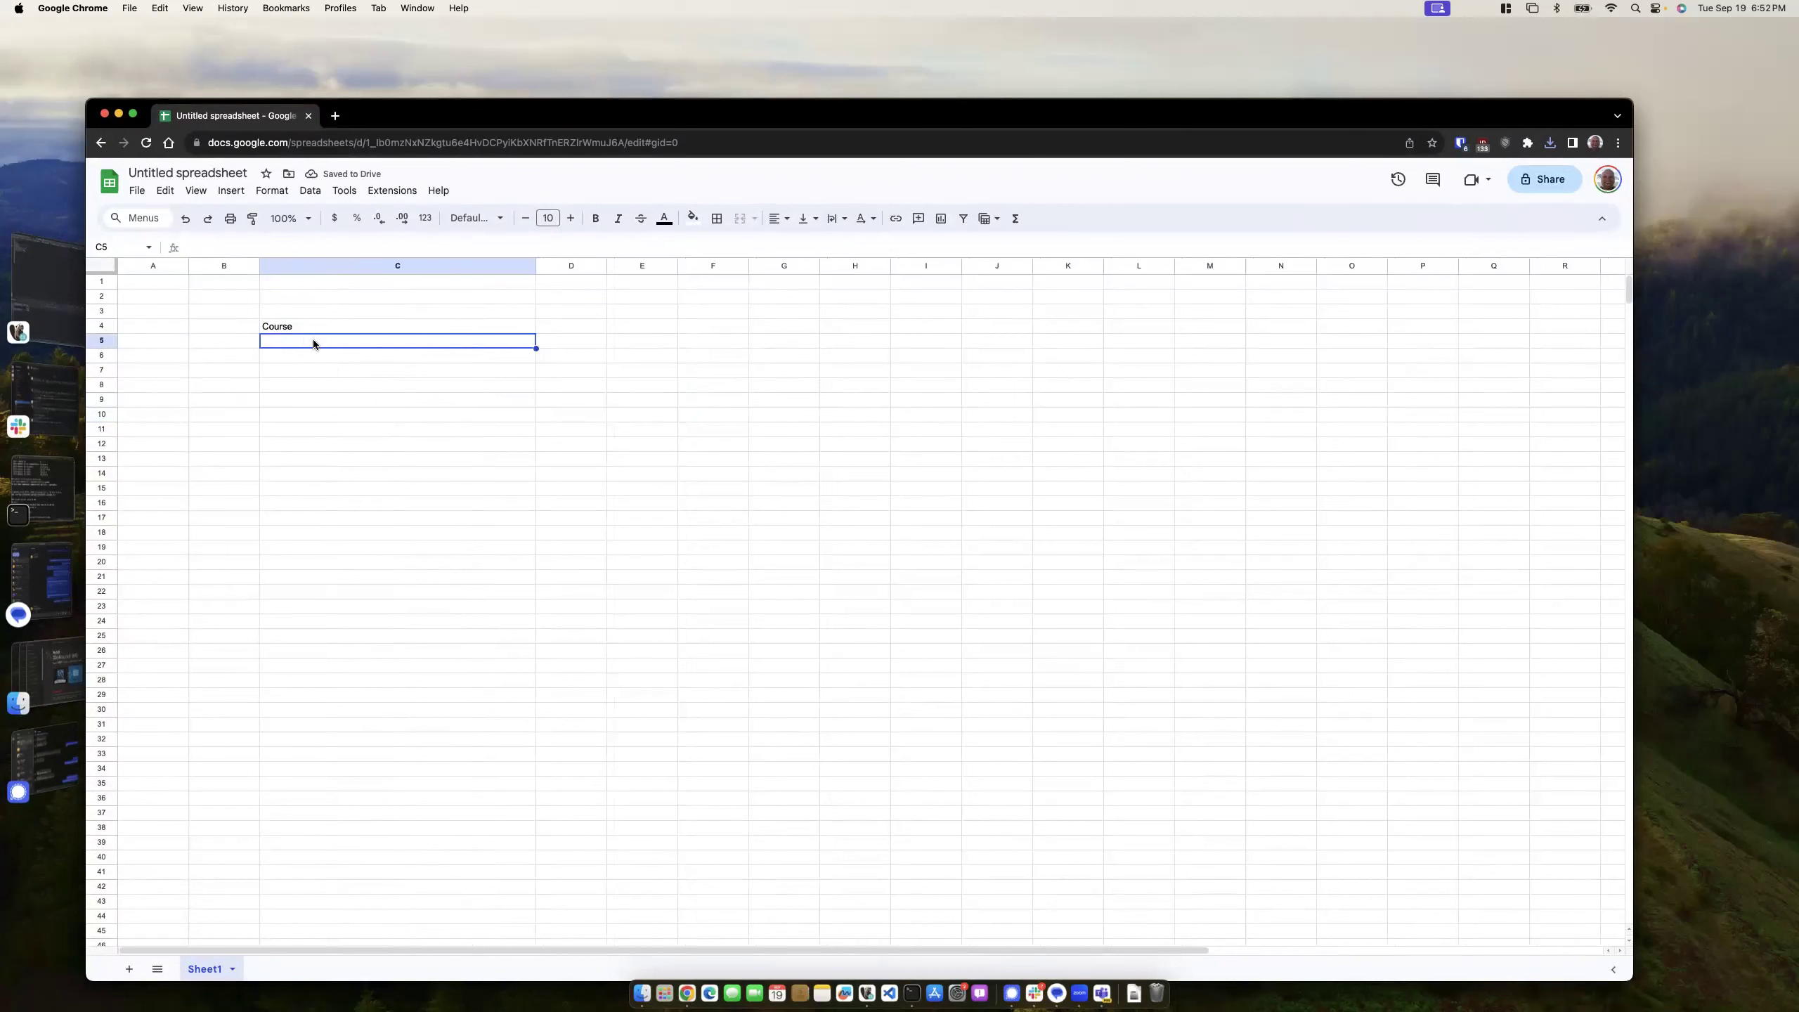
pyautogui.write('name')
pyautogui.press('Return')
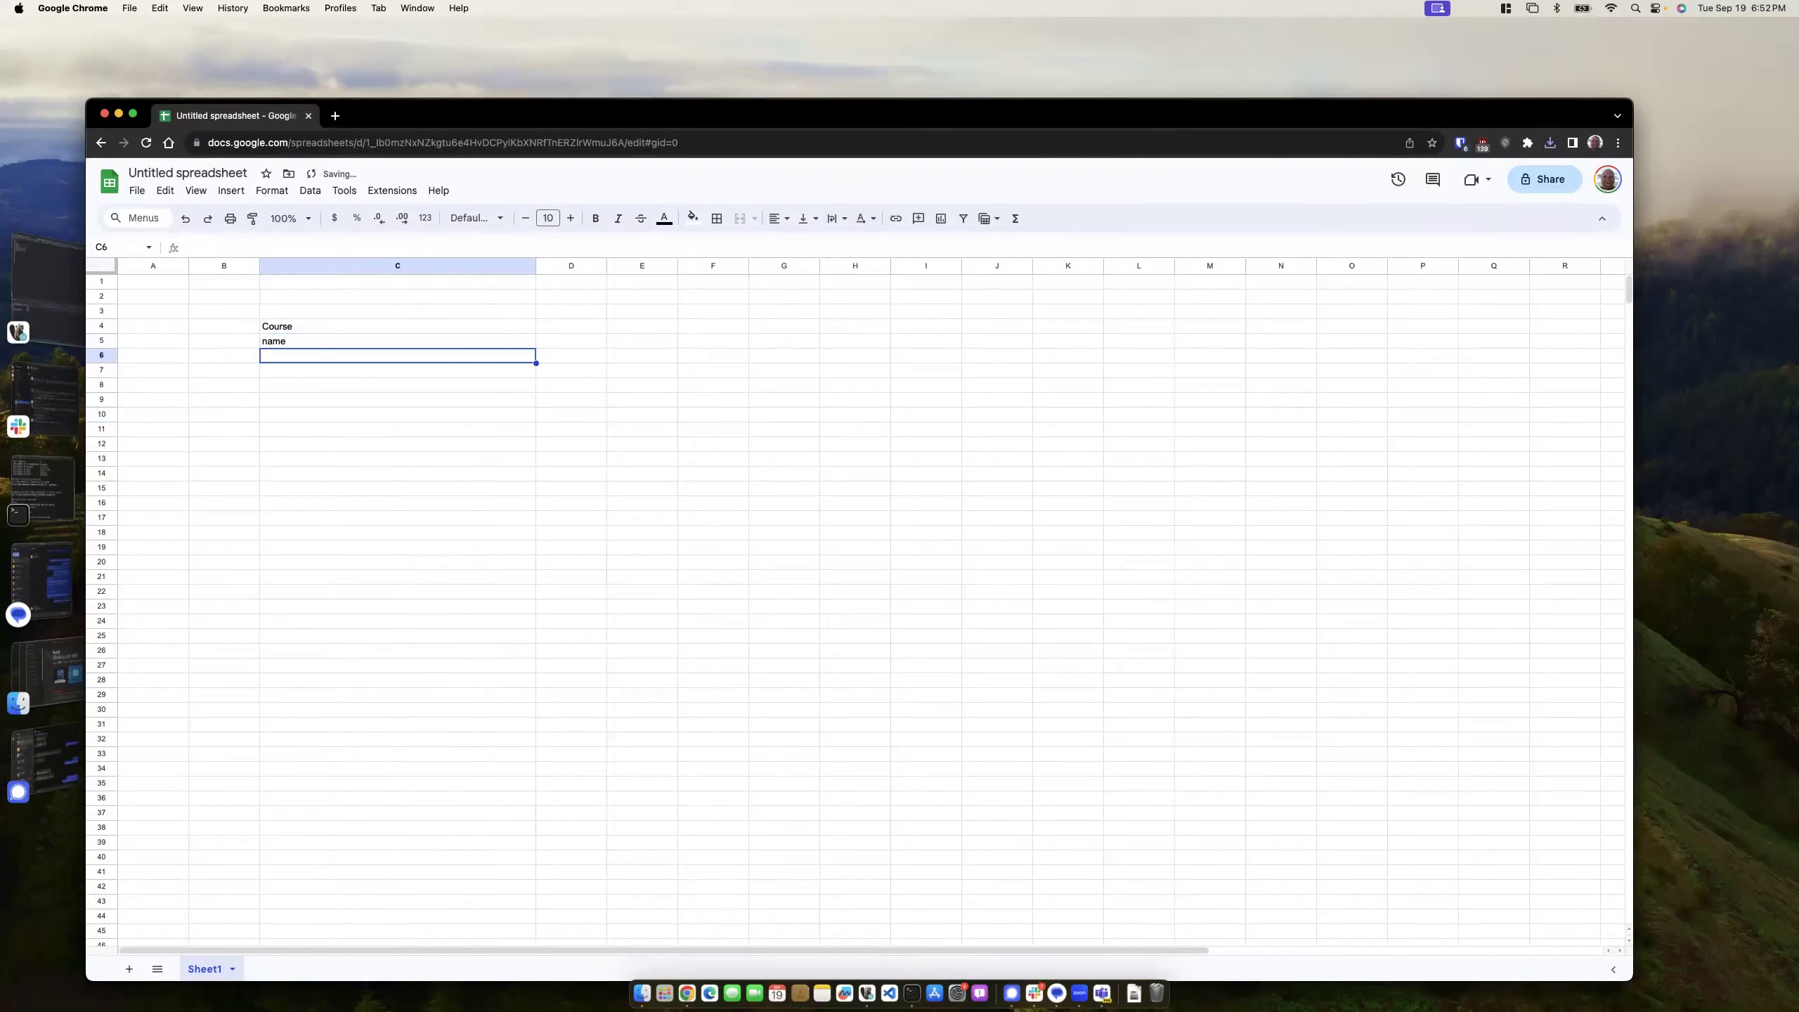
pyautogui.write('abbretion')
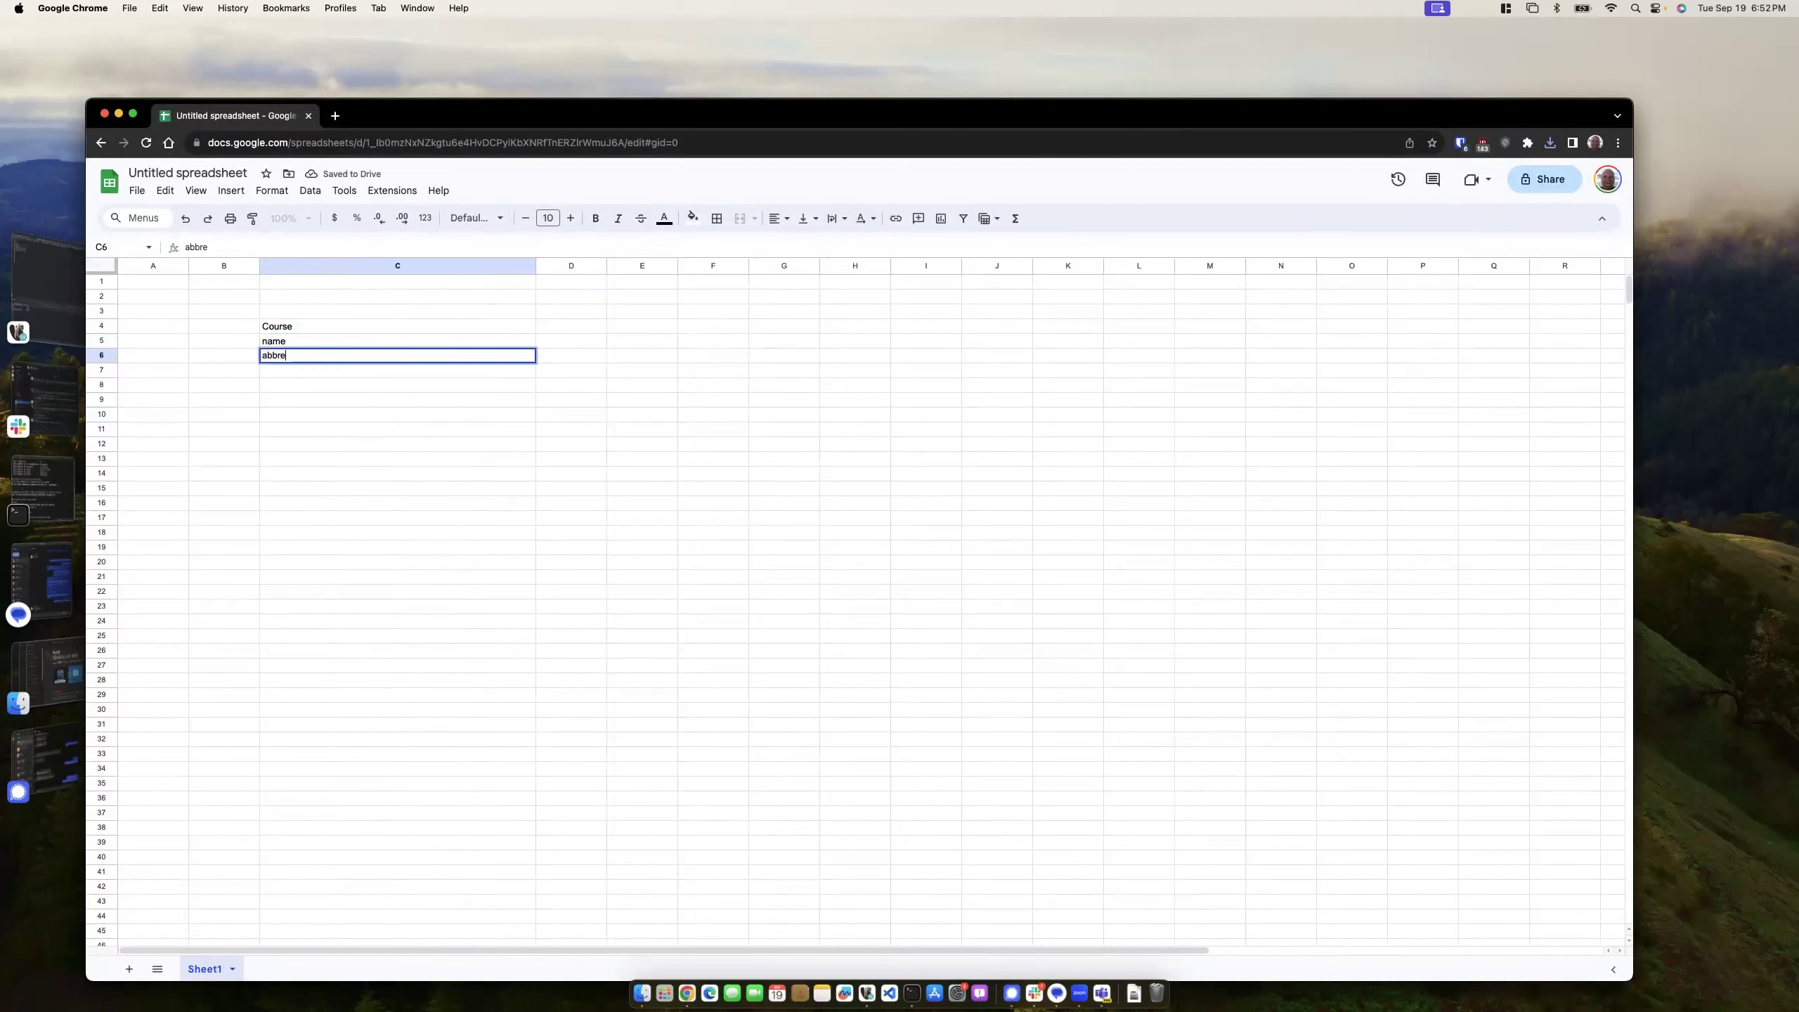
pyautogui.press('Return')
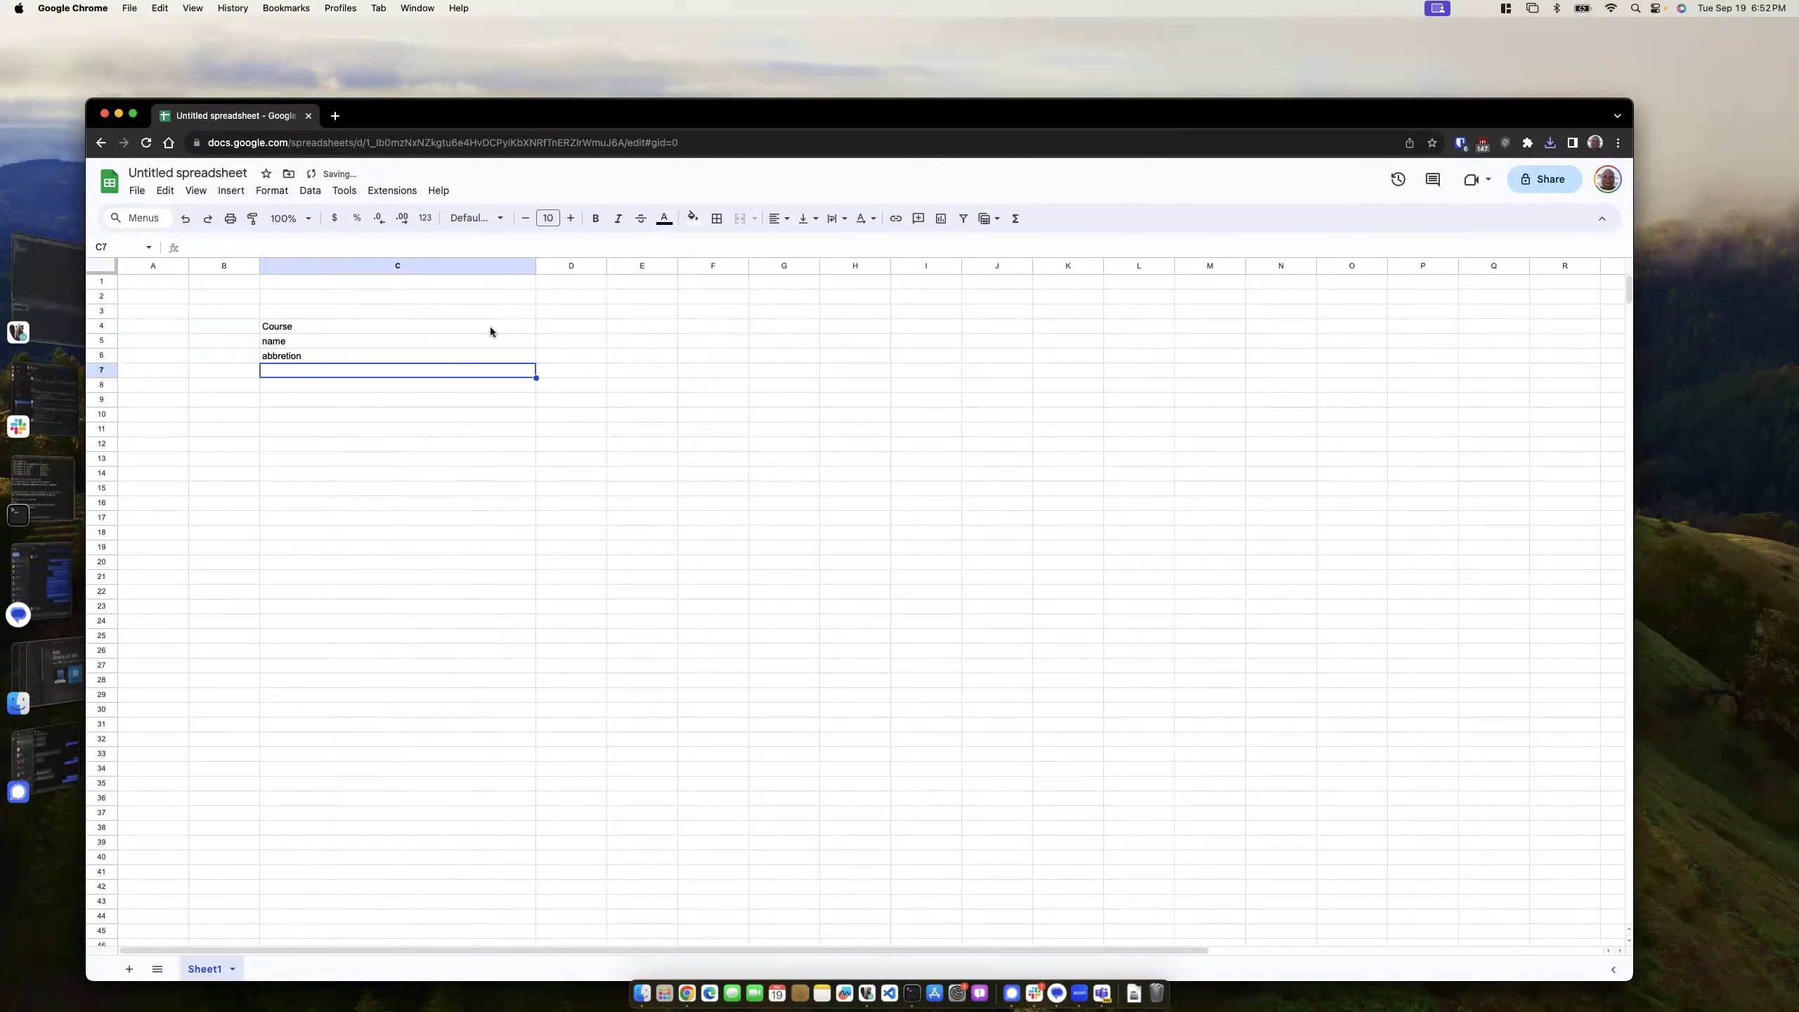
# - Type example in D4 and shade the Course cell C4 grey
pyautogui.click(556, 326)
pyautogui.write('example')
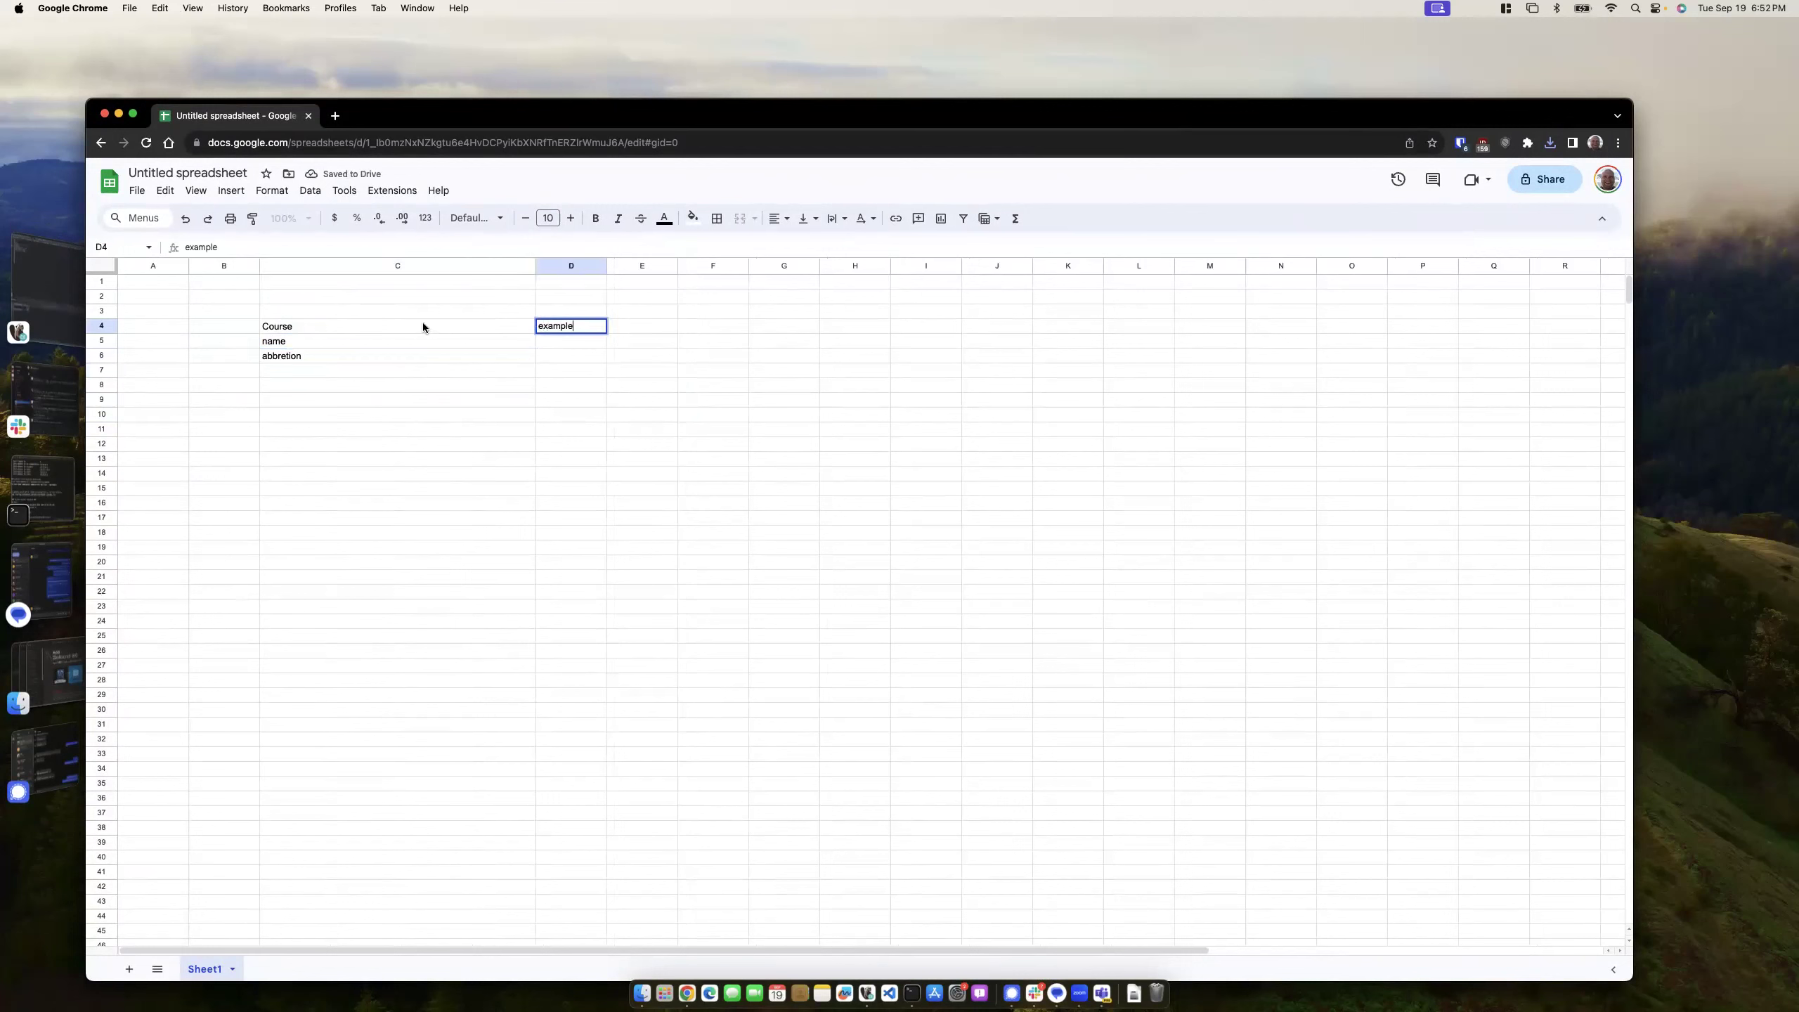
pyautogui.click(423, 327)
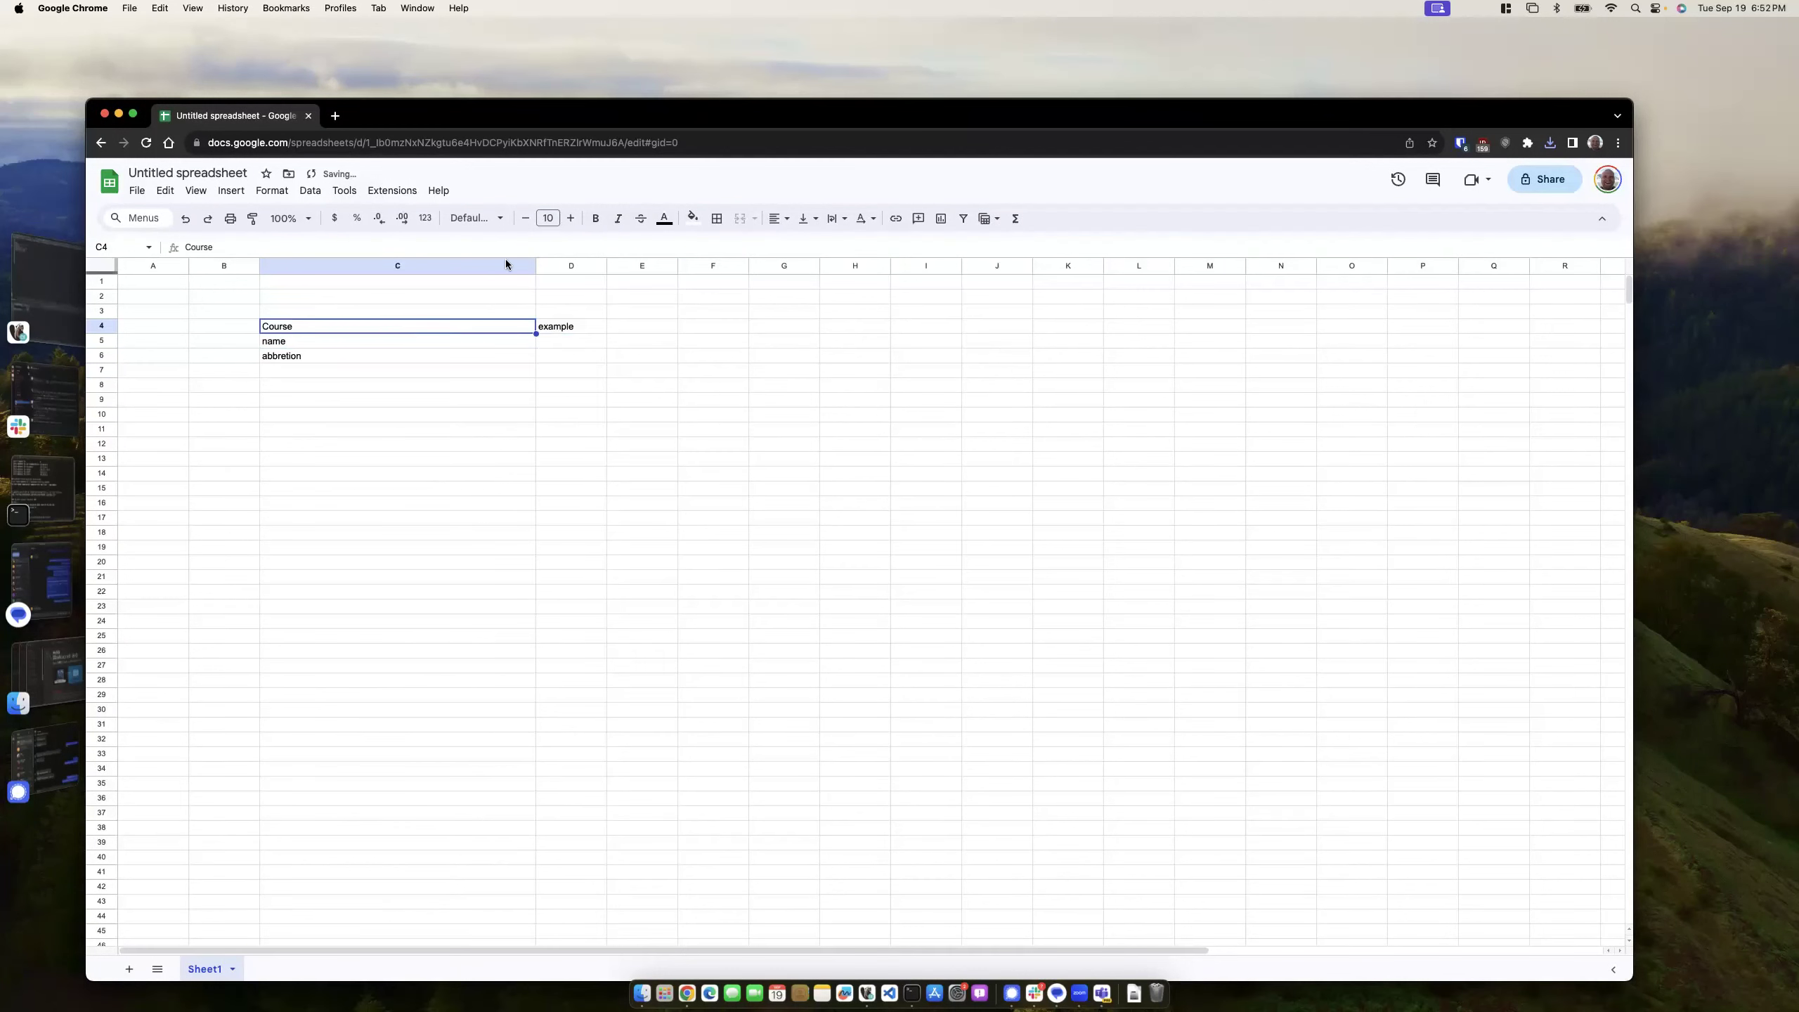
pyautogui.click(689, 222)
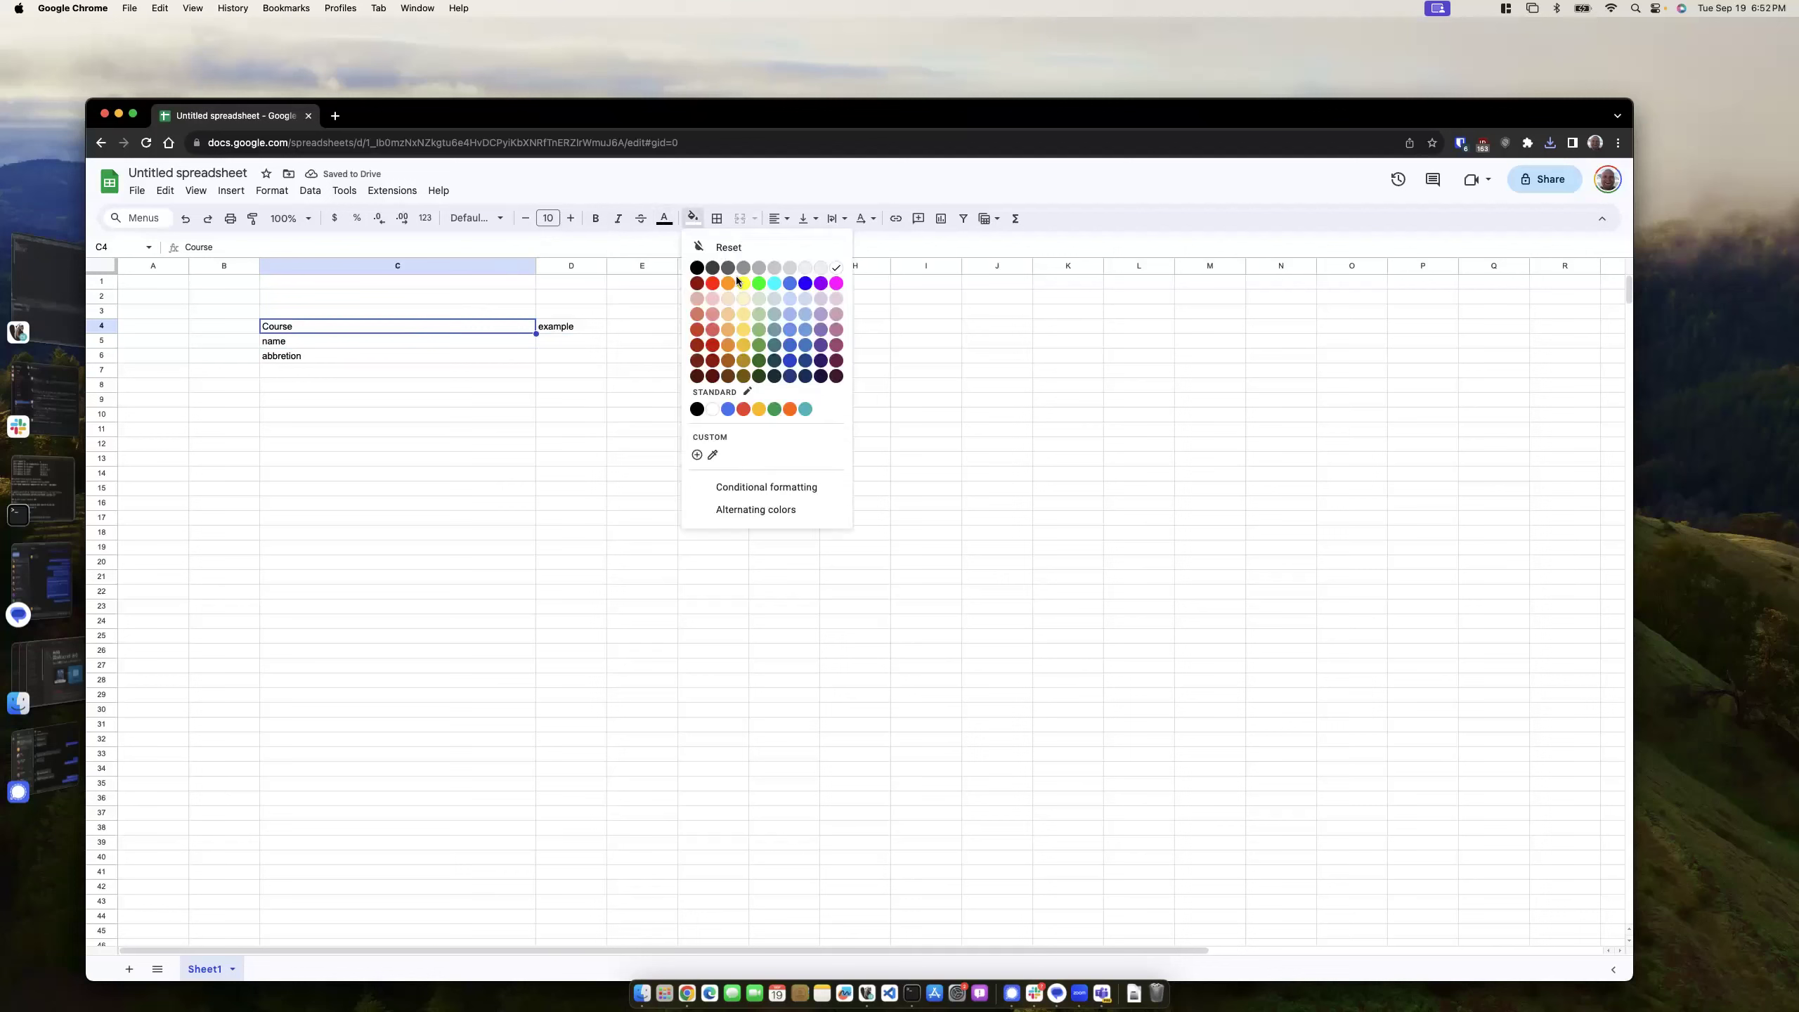
pyautogui.click(748, 270)
pyautogui.click(473, 406)
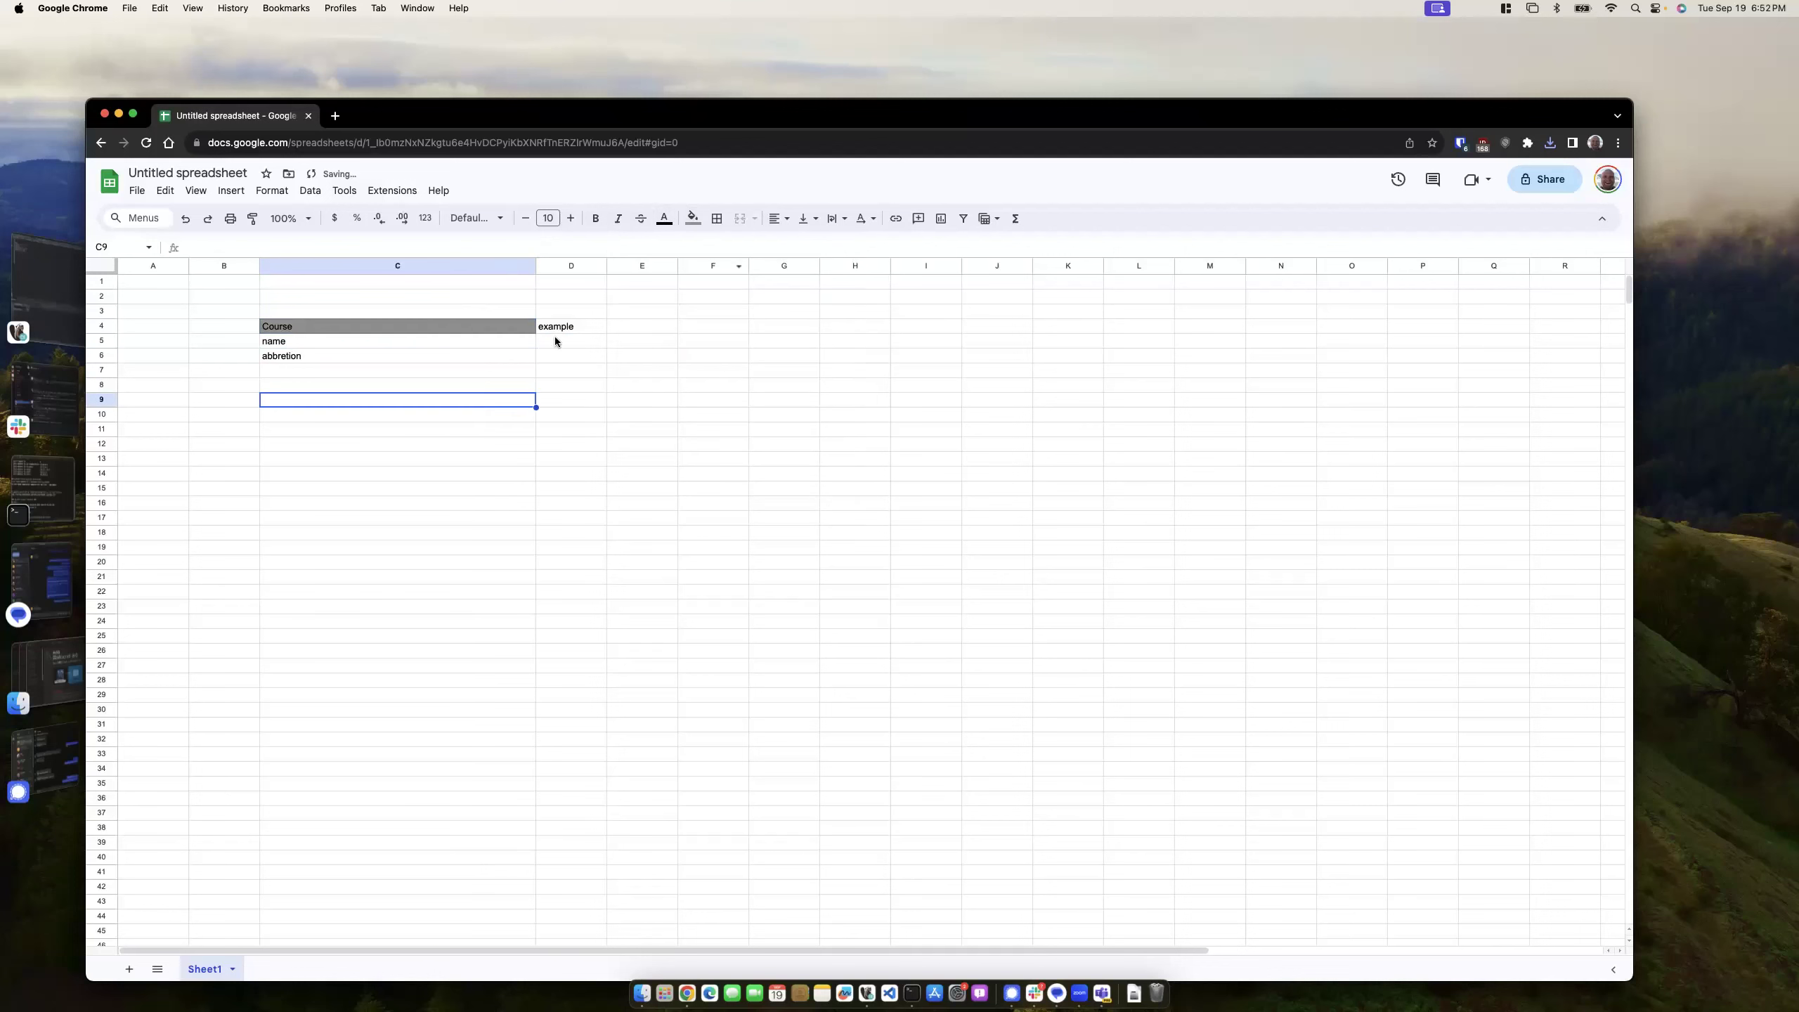
pyautogui.click(556, 328)
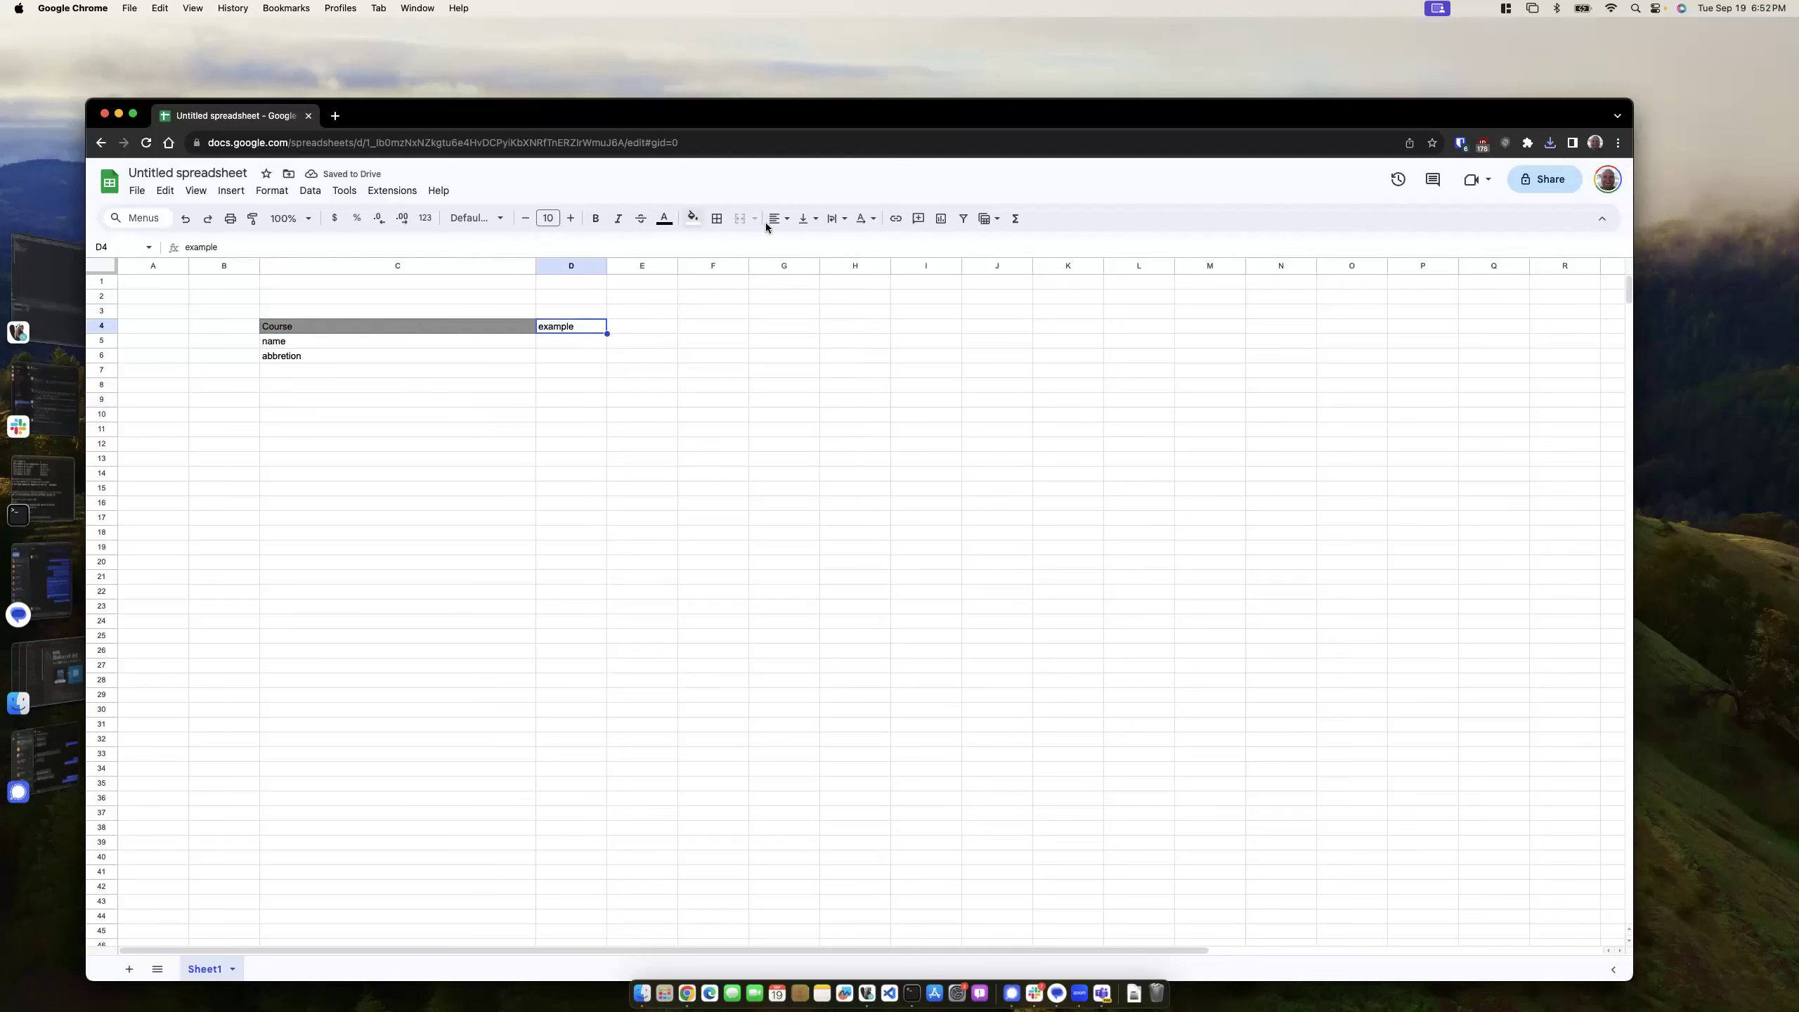
pyautogui.click(571, 384)
pyautogui.click(298, 371)
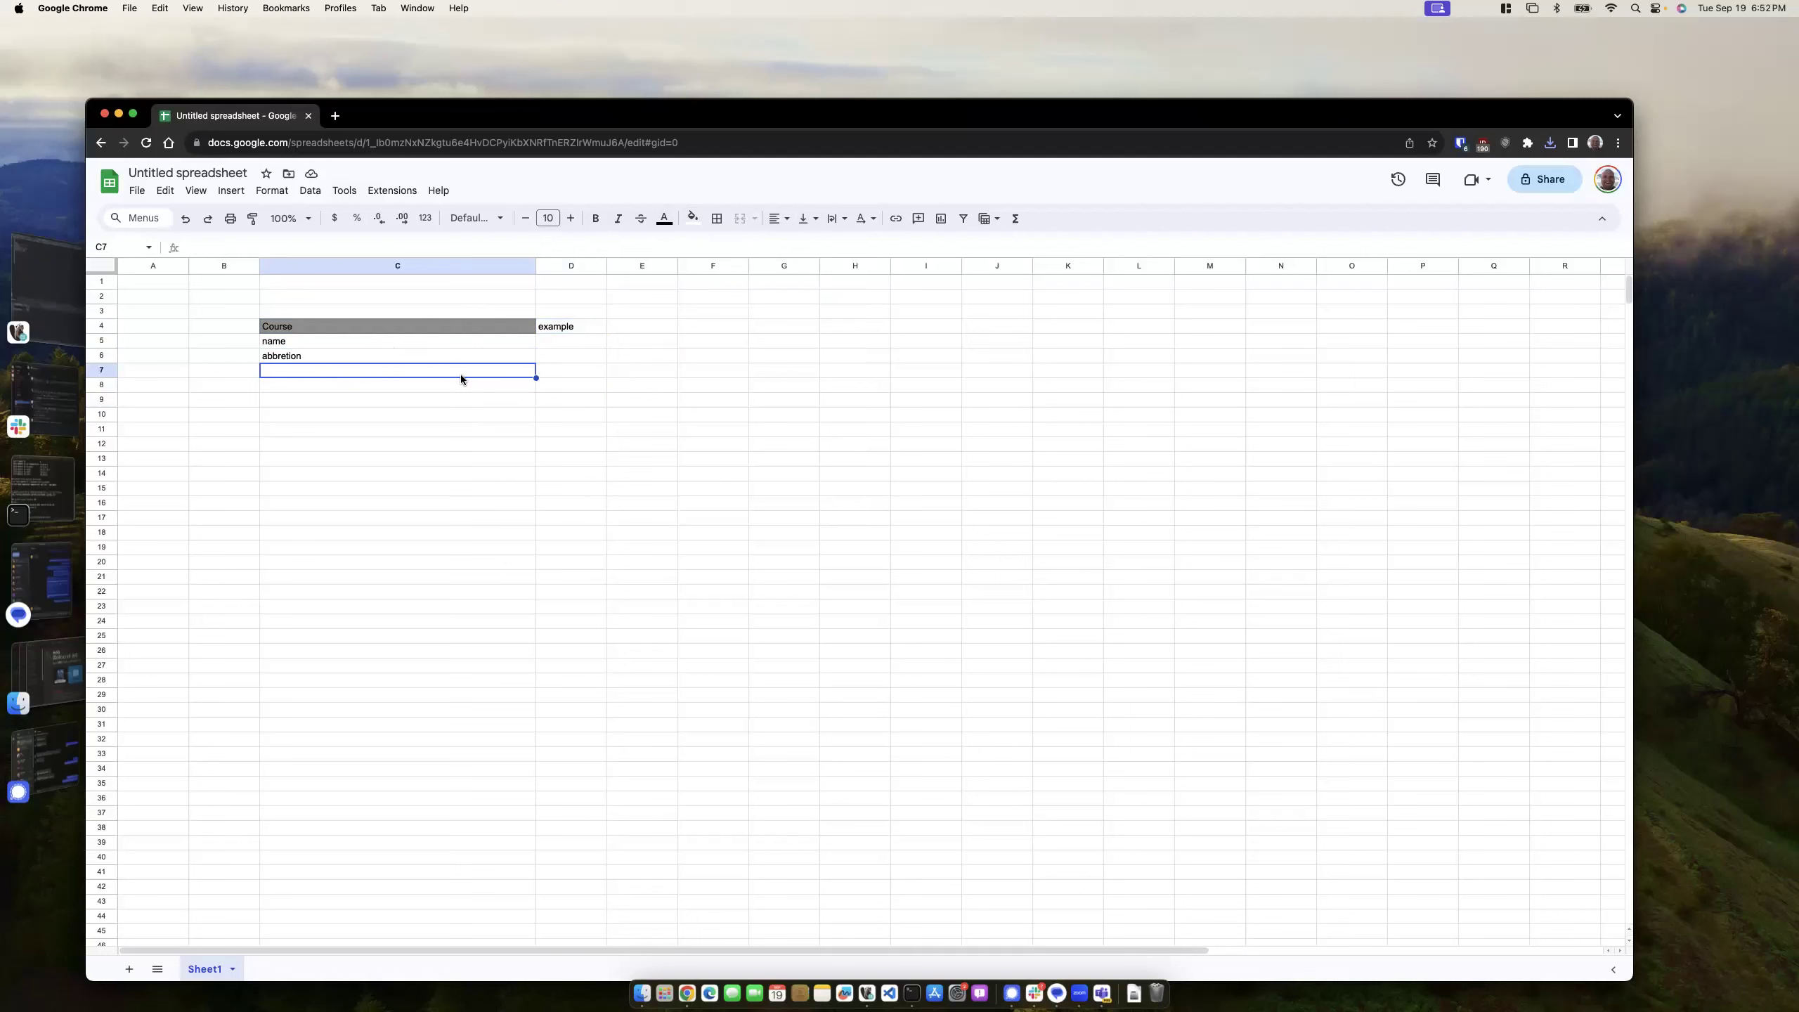
# - Add example values 'Database Developement & Design' and CIT225, renaming abbretion to code and widening columns
pyautogui.write('Cl')
pyautogui.press('BackSpace')
pyautogui.write('Database Developement')
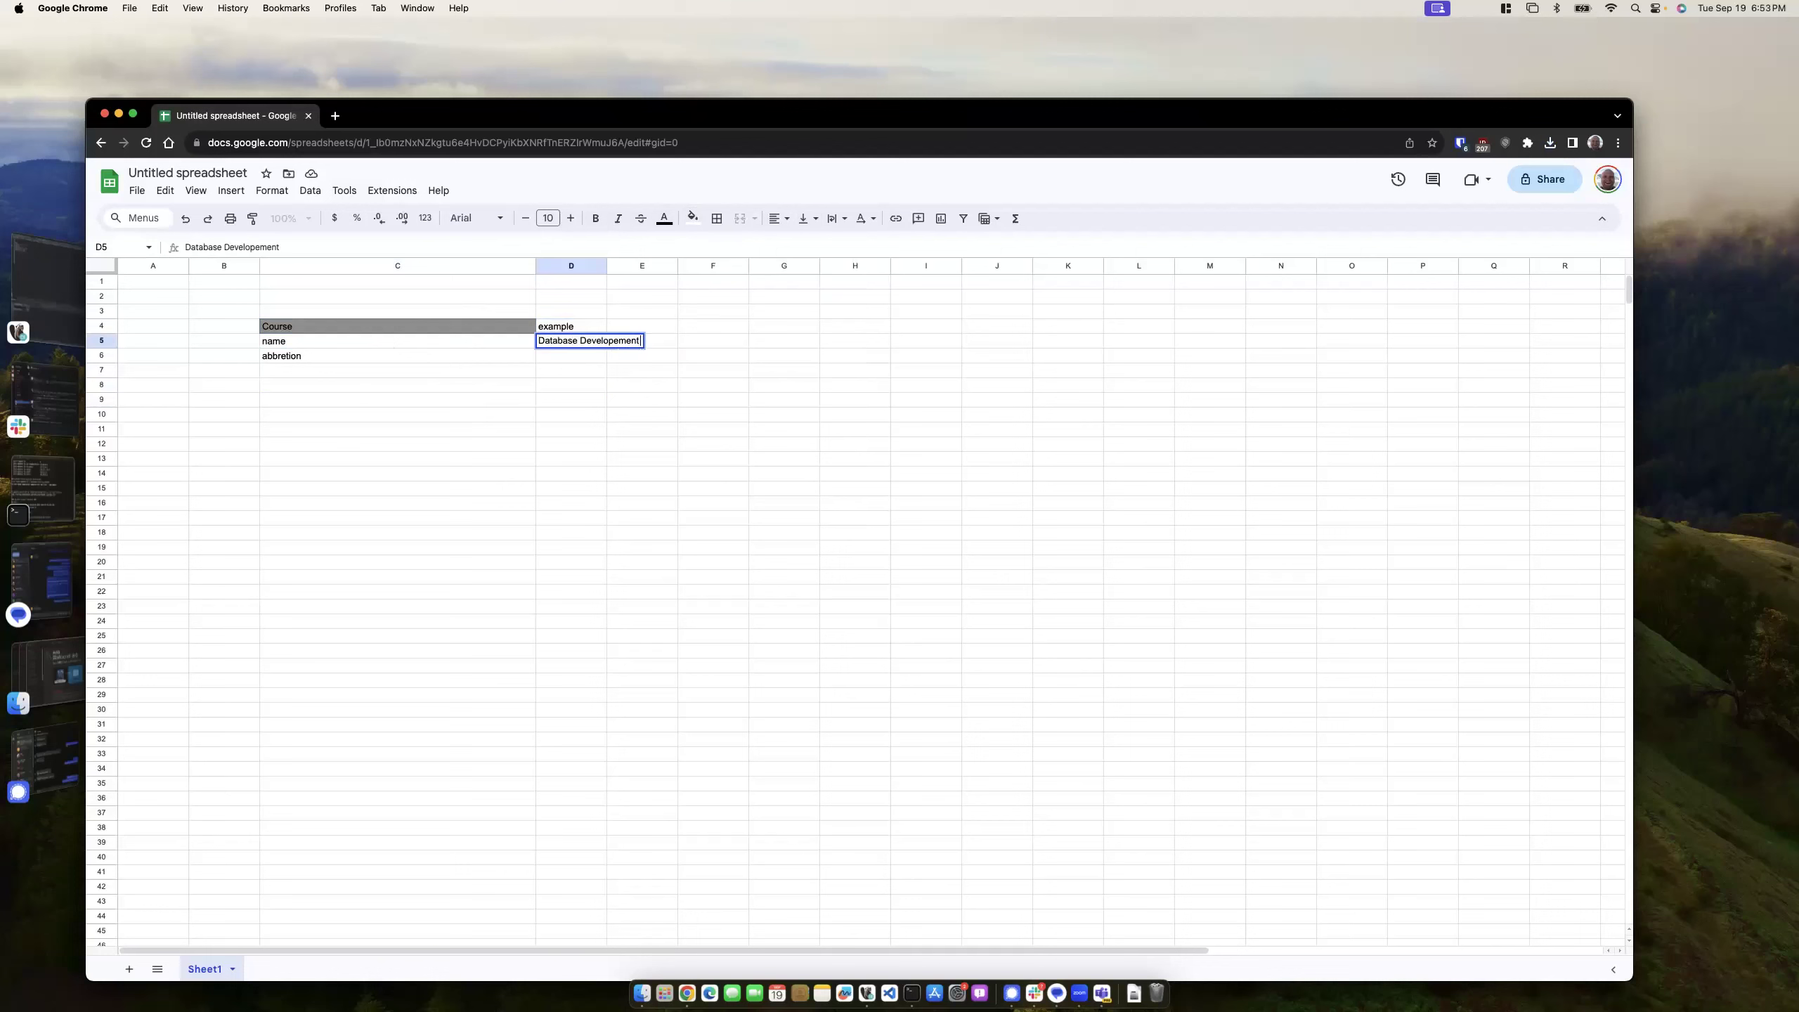
pyautogui.write(' & Design')
pyautogui.click(406, 357)
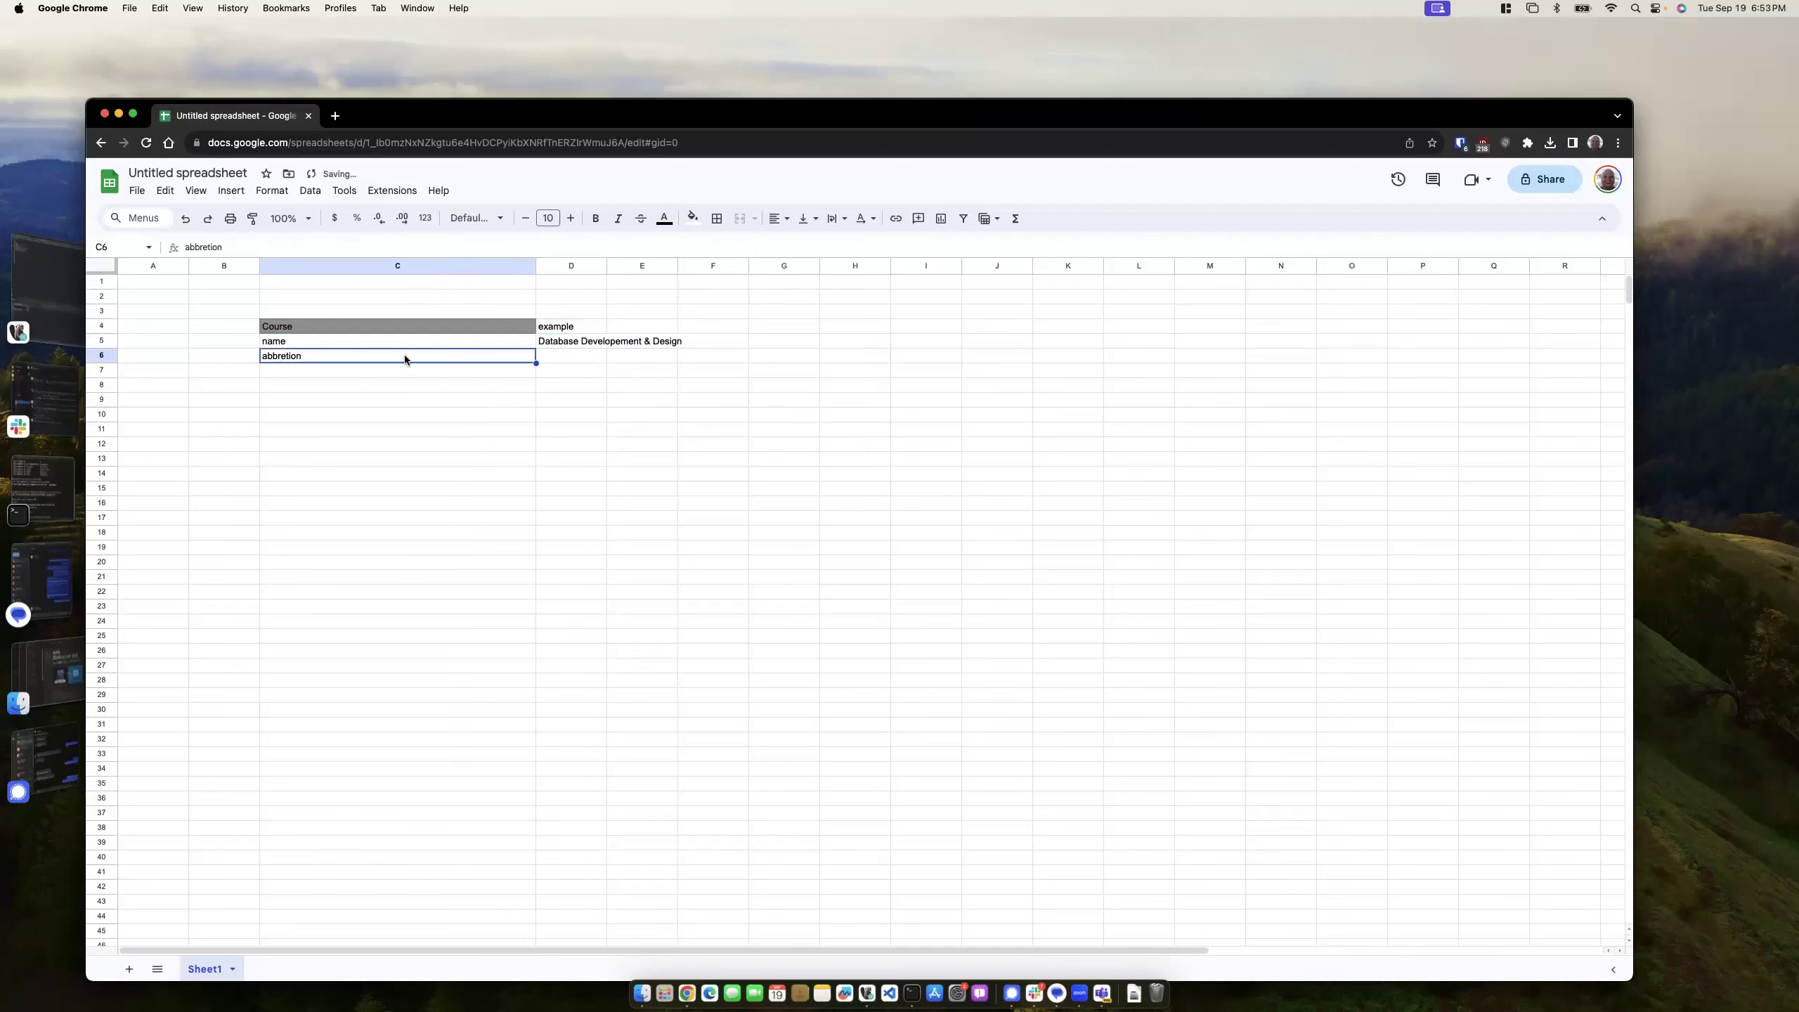
pyautogui.write('code')
pyautogui.moveTo(537, 265); pyautogui.dragTo(751, 266)
pyautogui.click(608, 383)
pyautogui.click(628, 356)
pyautogui.write('CIT225')
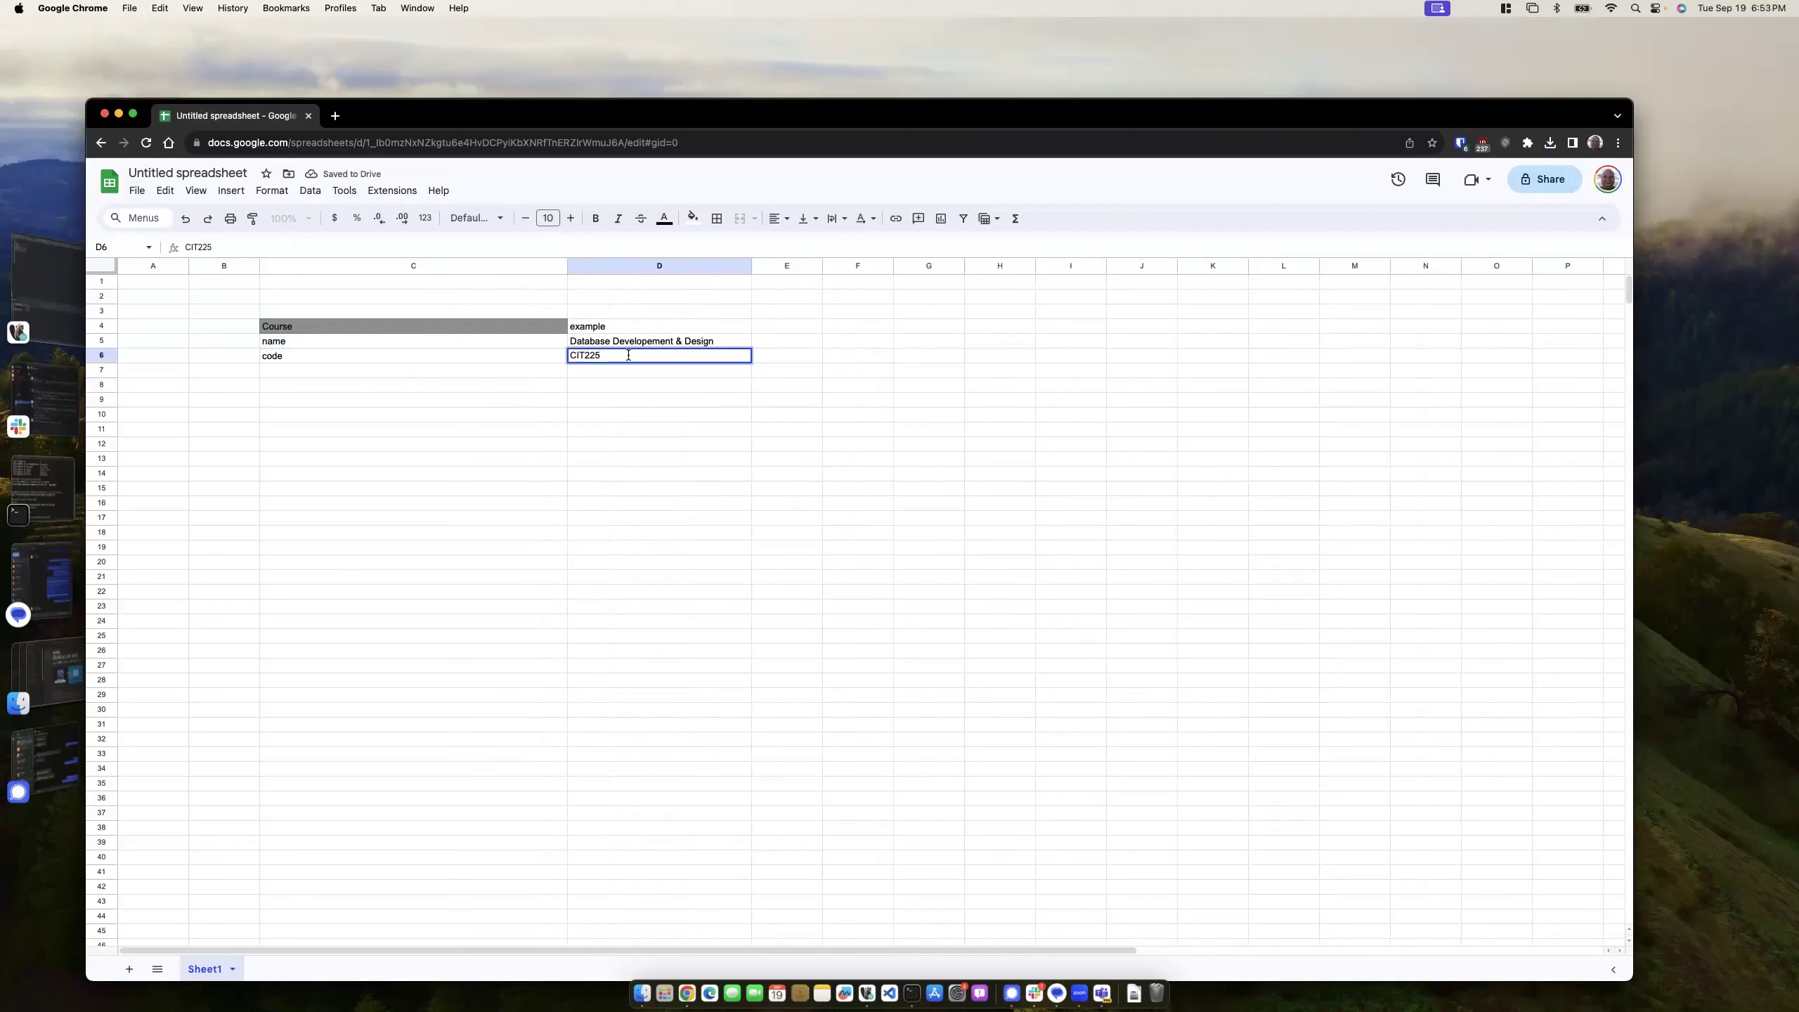
pyautogui.click(659, 414)
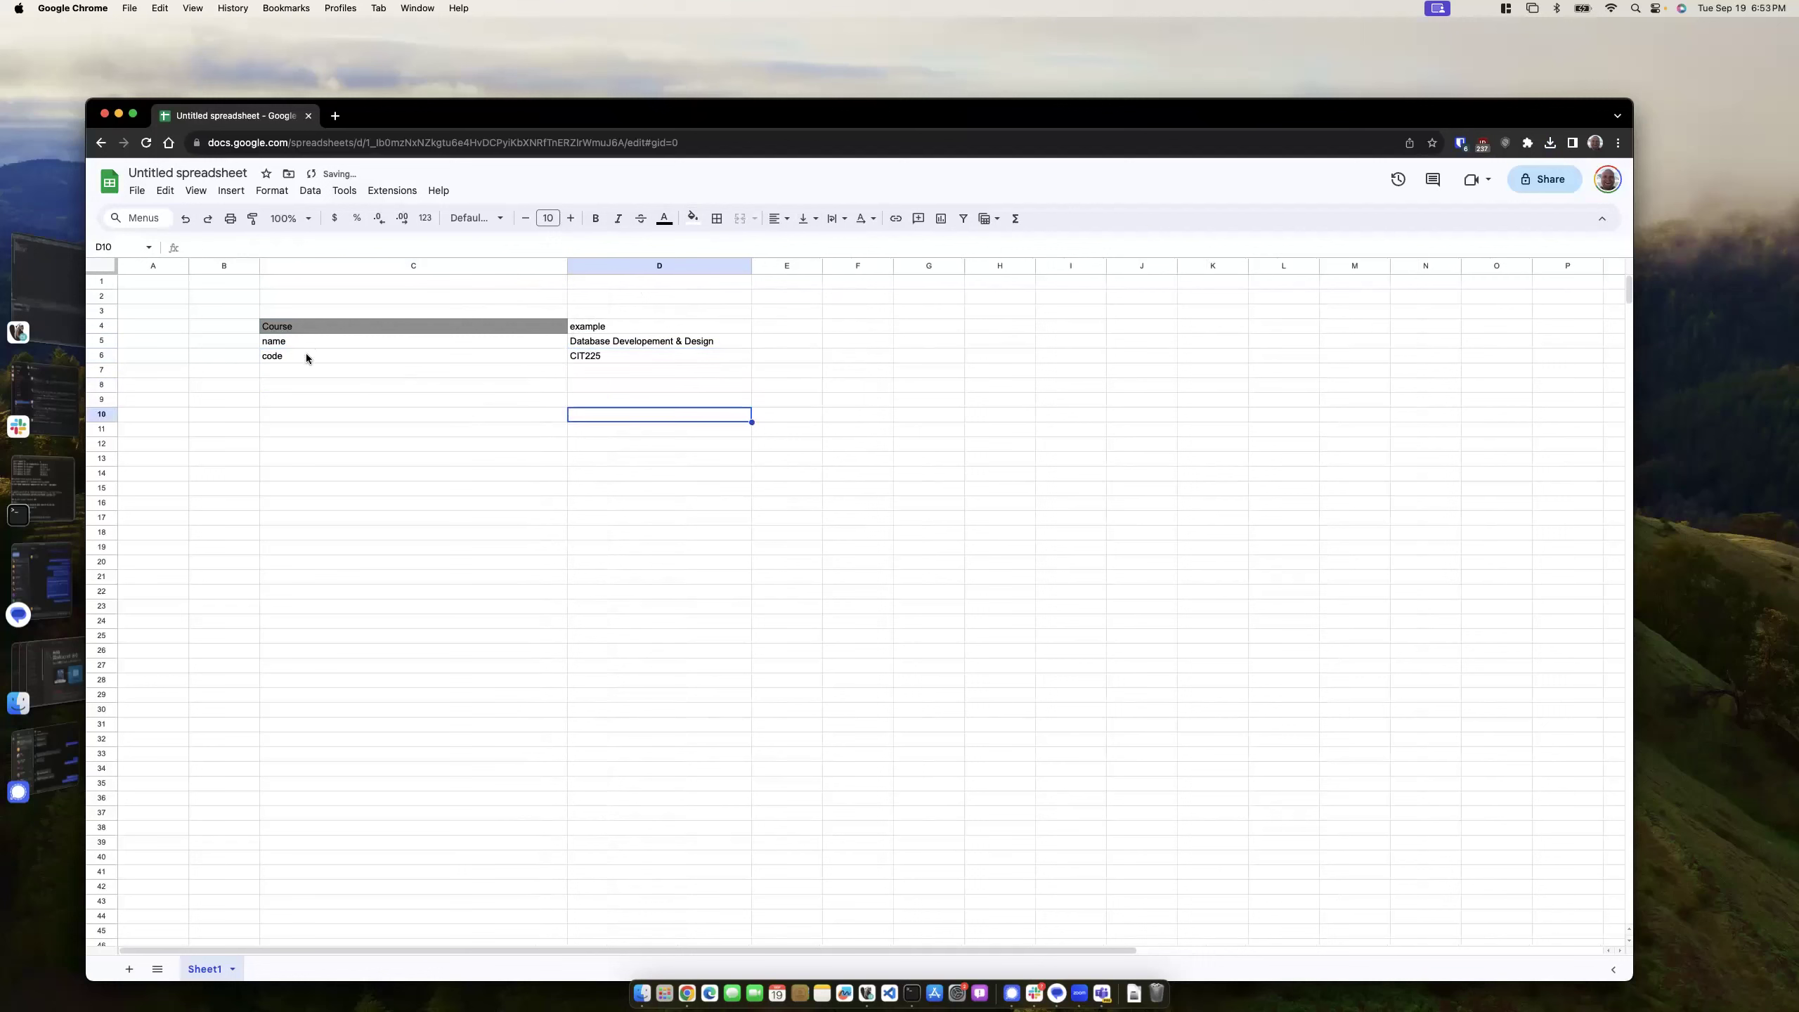
# - Shift the name and code rows down one and add a course_id field with example 1
pyautogui.moveTo(301, 343); pyautogui.dragTo(624, 352)
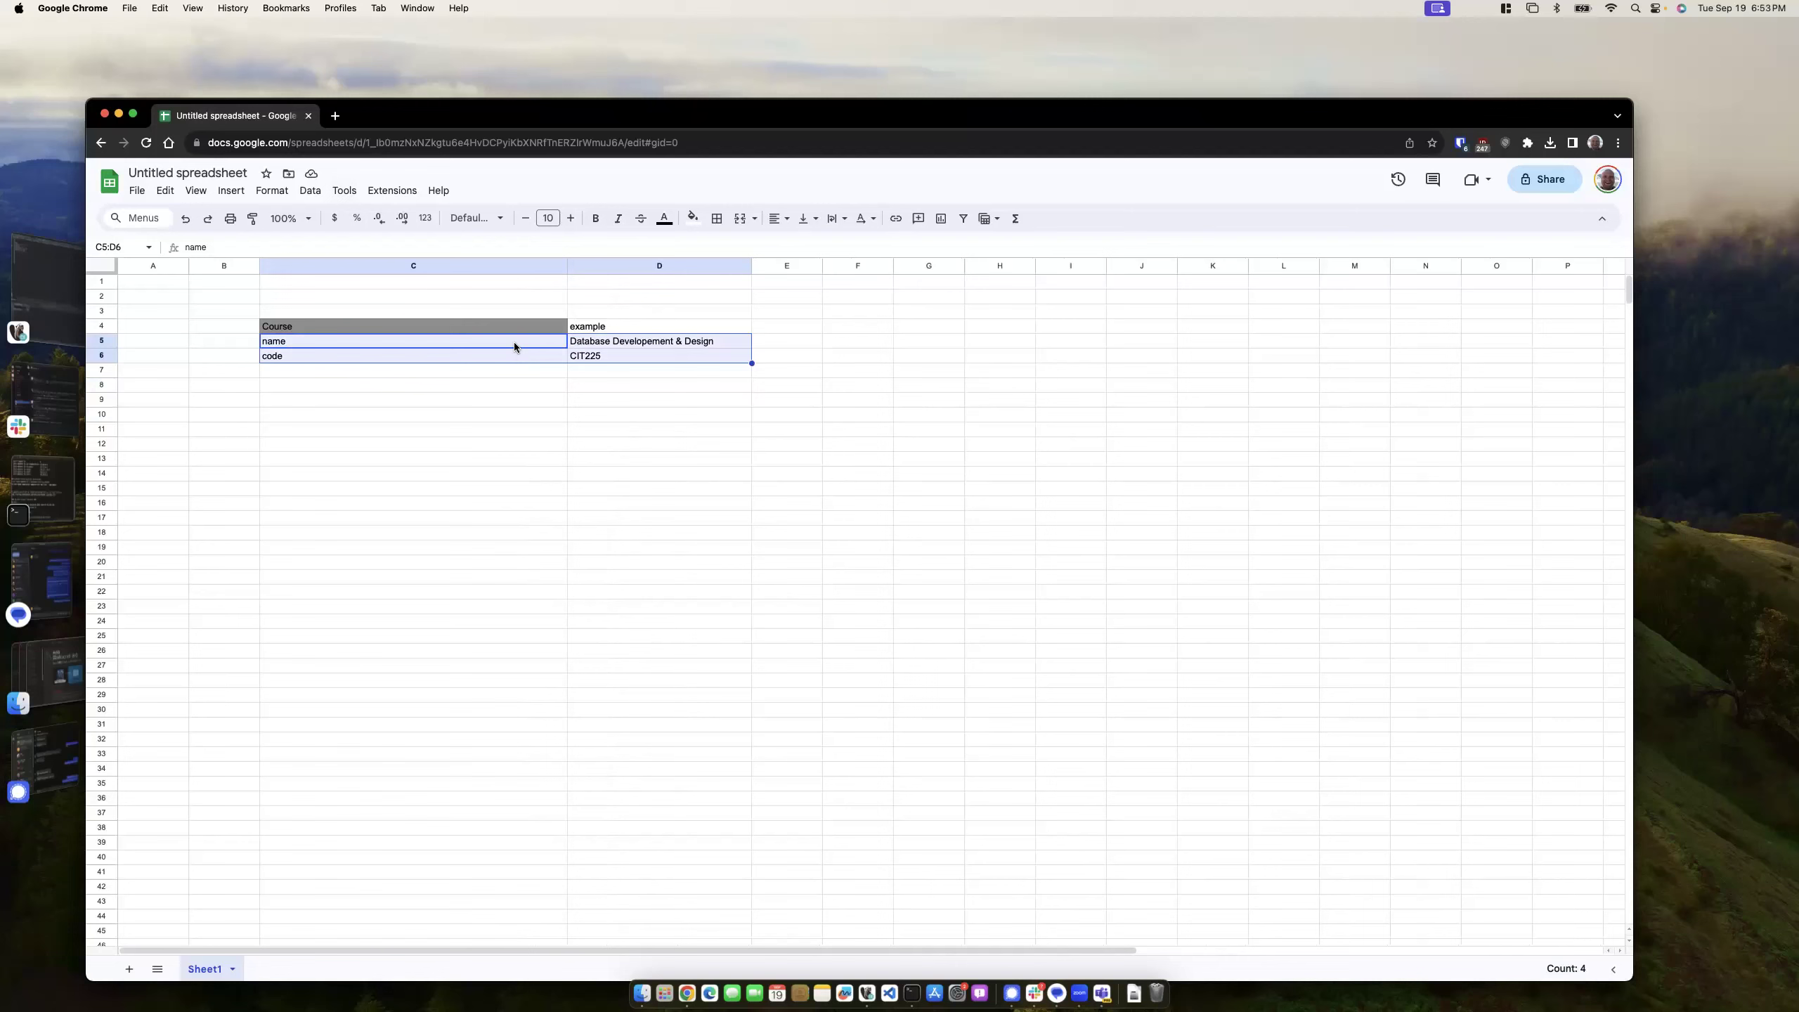
pyautogui.press('super+c')
pyautogui.click(302, 356)
pyautogui.press('super+v')
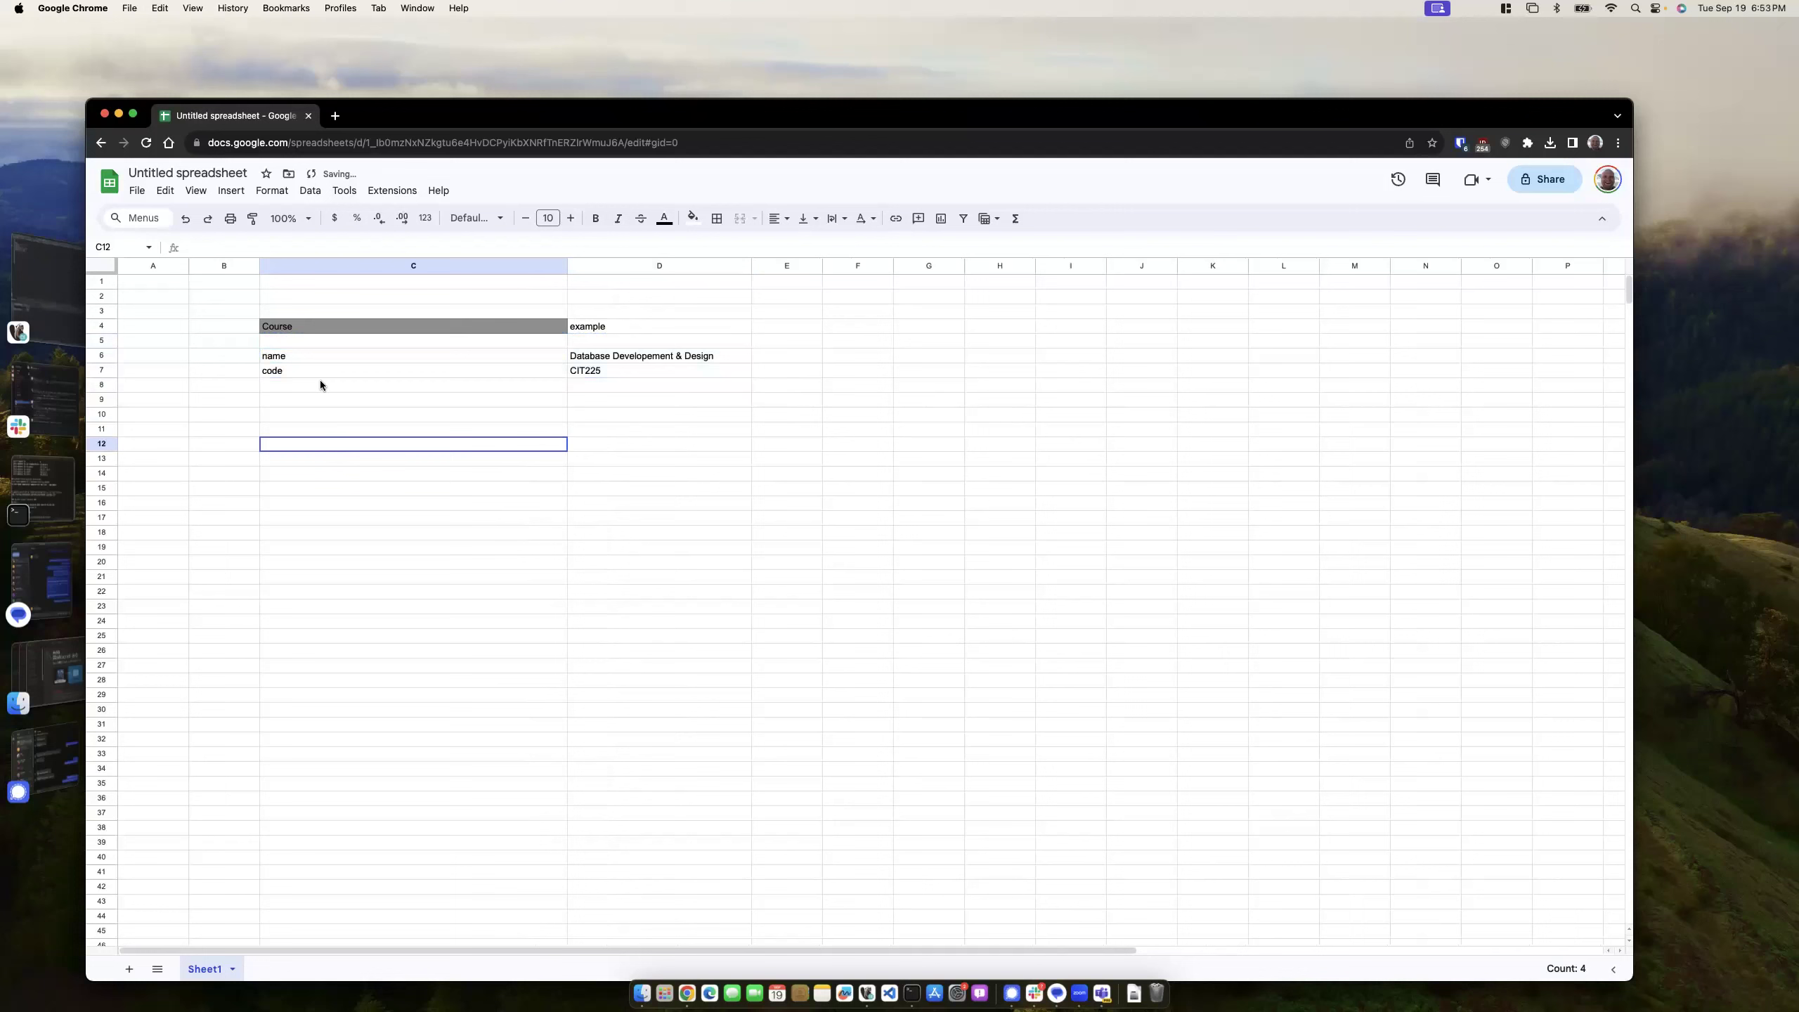
pyautogui.click(309, 345)
pyautogui.write('course_id')
pyautogui.click(599, 343)
pyautogui.write('1')
pyautogui.click(673, 406)
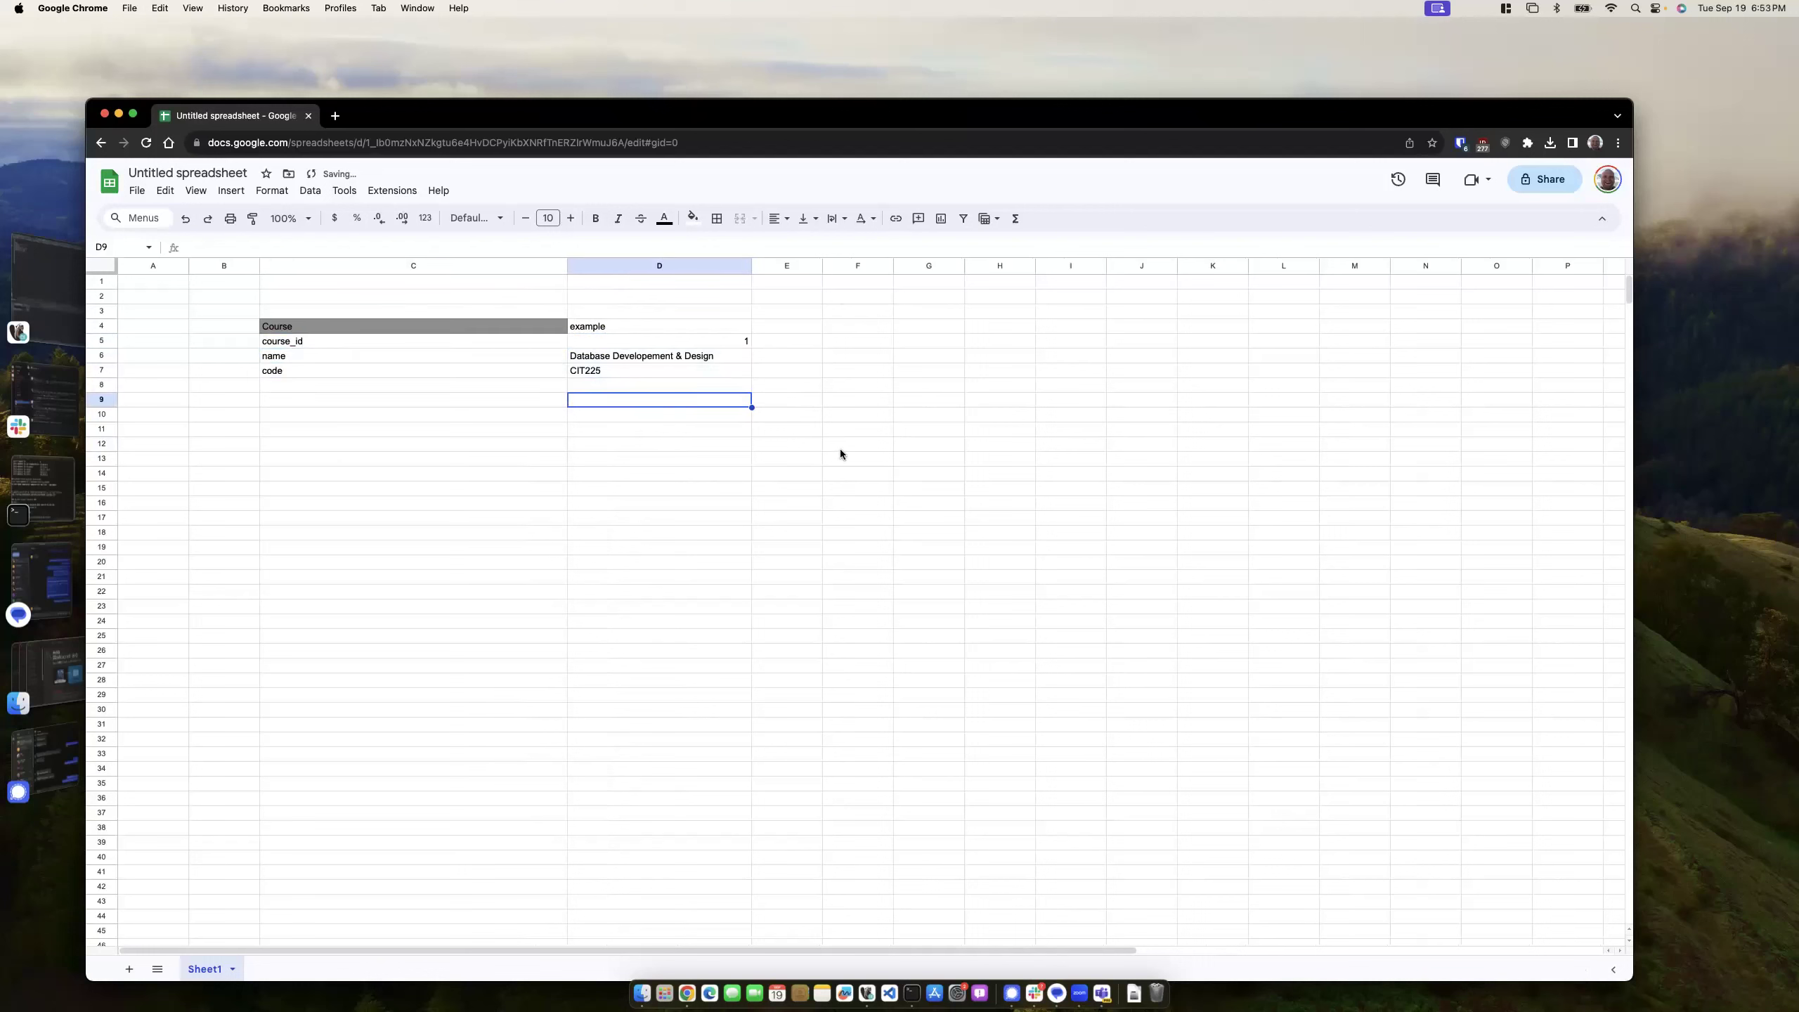
# - Put an outer border around the Course table C4:D7
pyautogui.moveTo(419, 328); pyautogui.dragTo(643, 372)
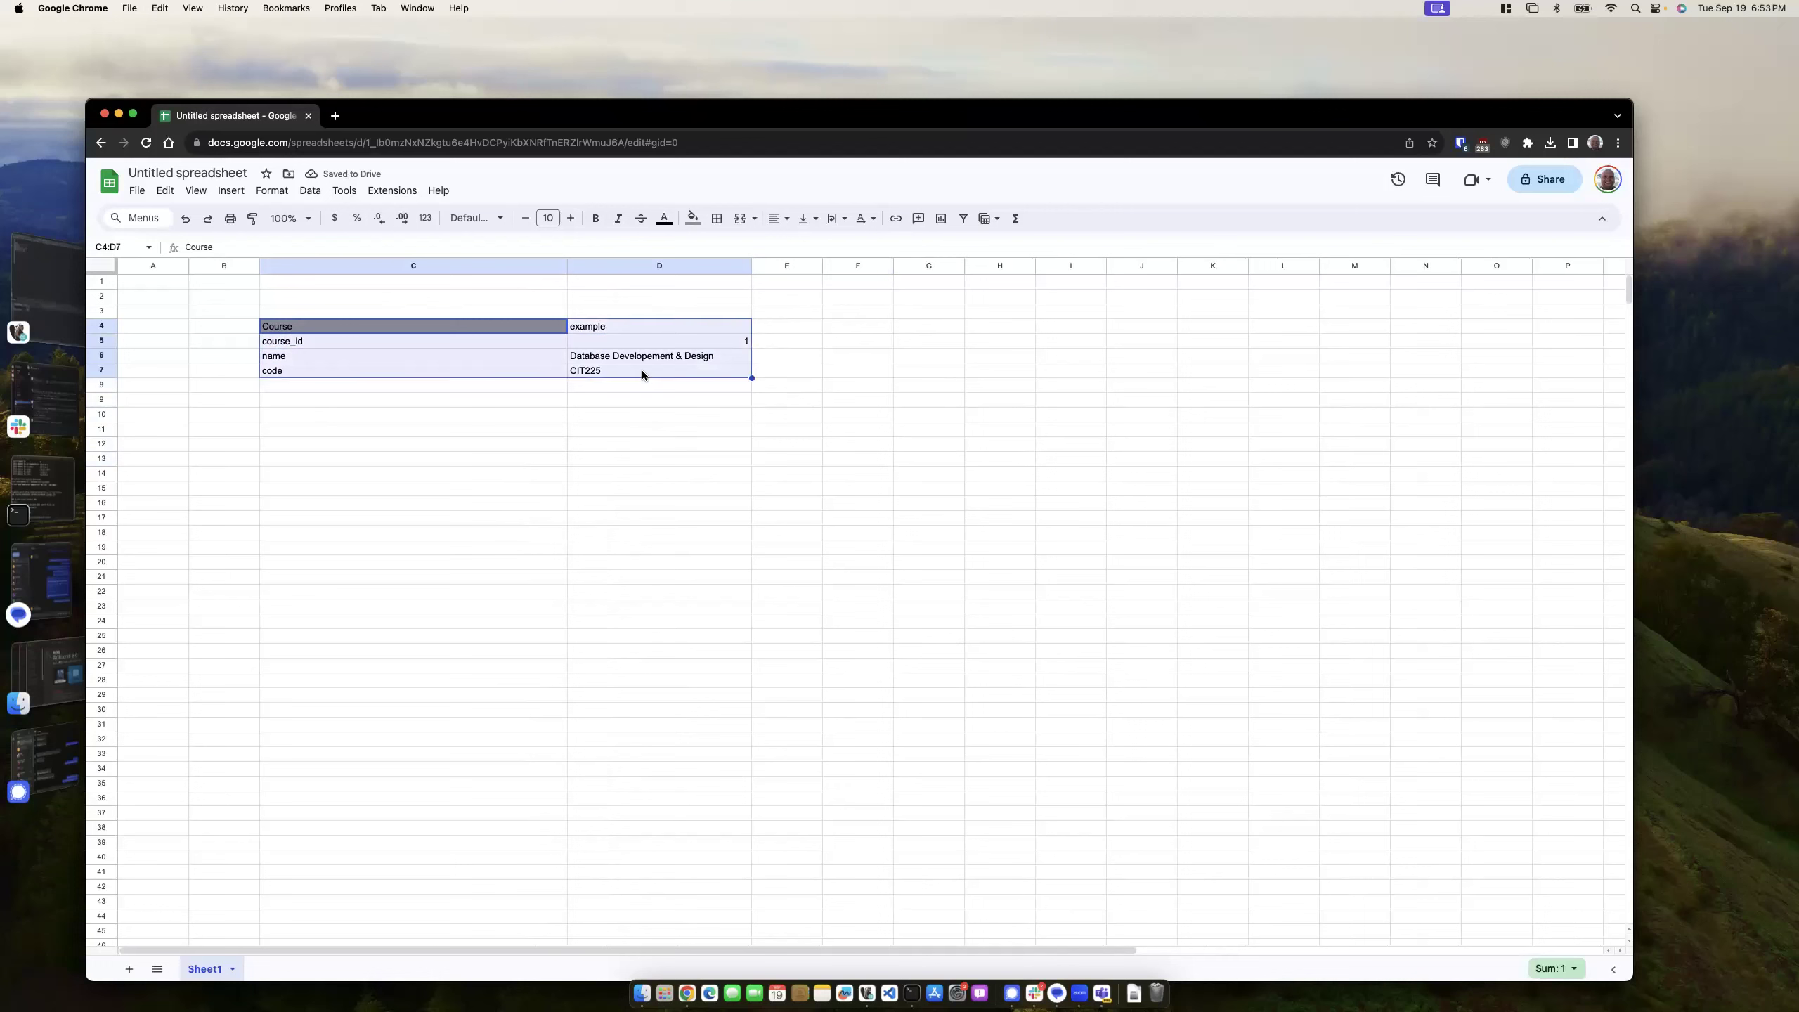
pyautogui.click(717, 218)
pyautogui.click(820, 249)
pyautogui.click(590, 471)
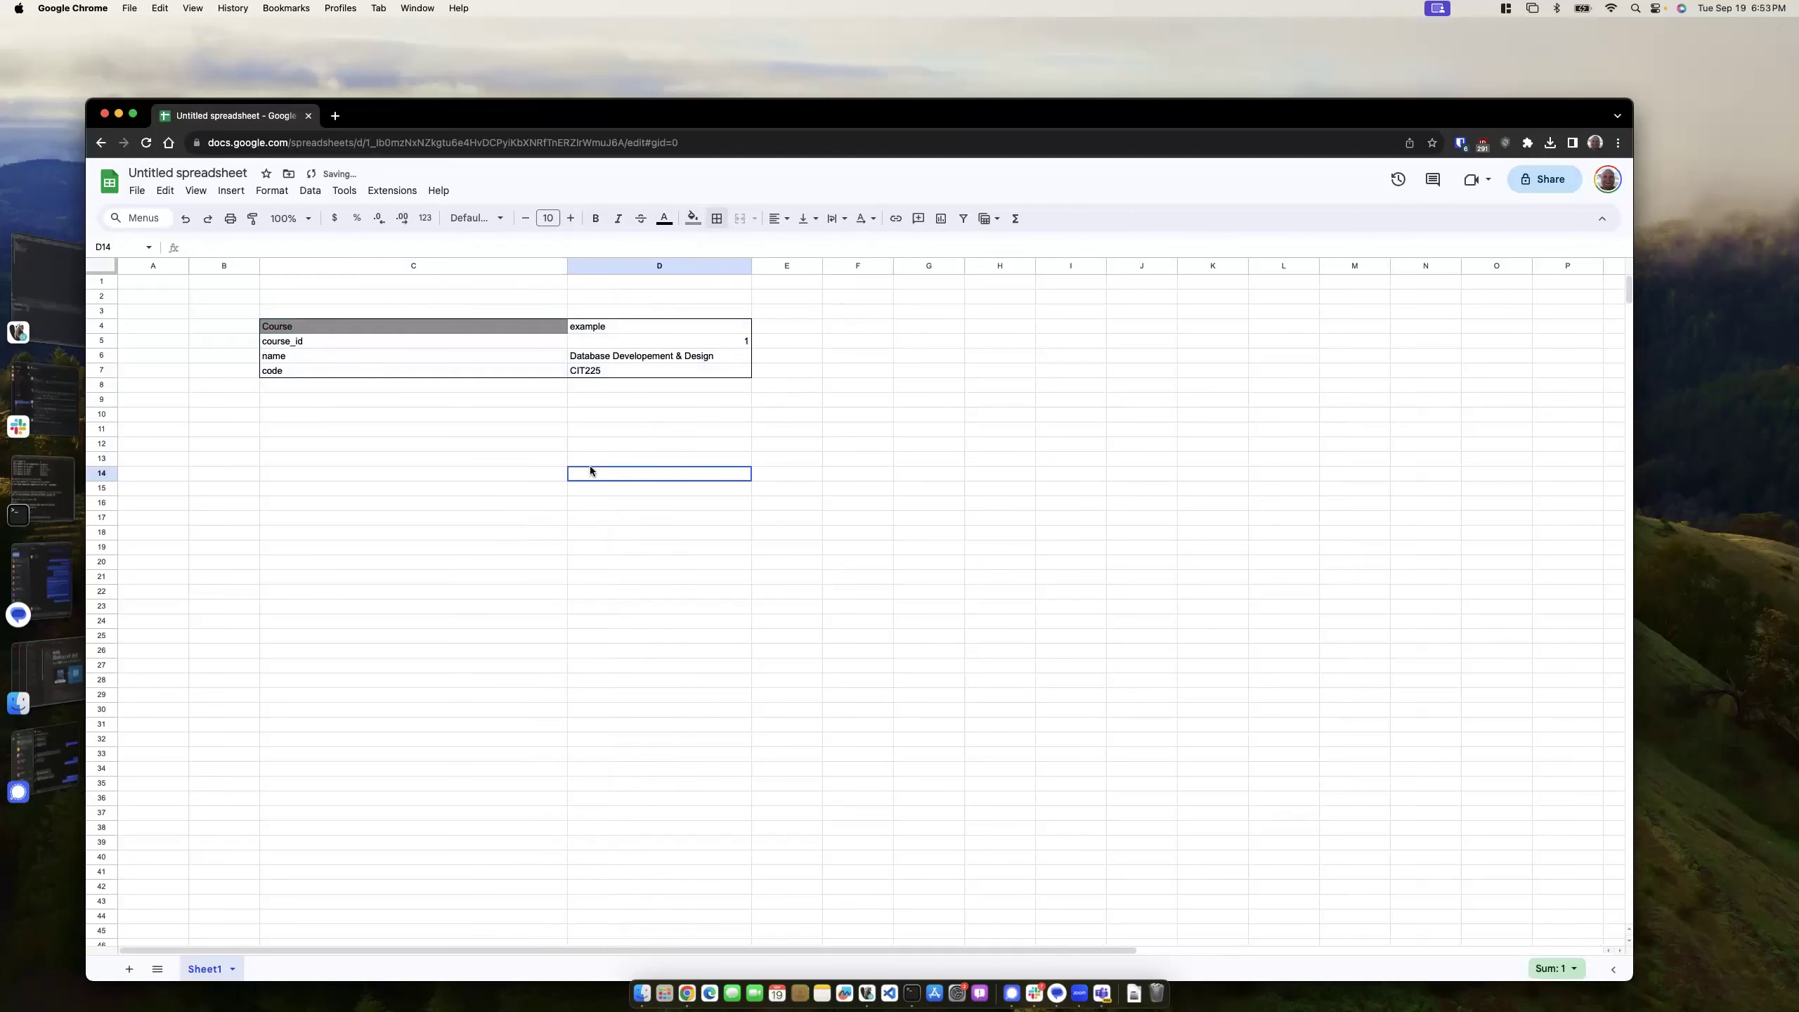
pyautogui.click(319, 419)
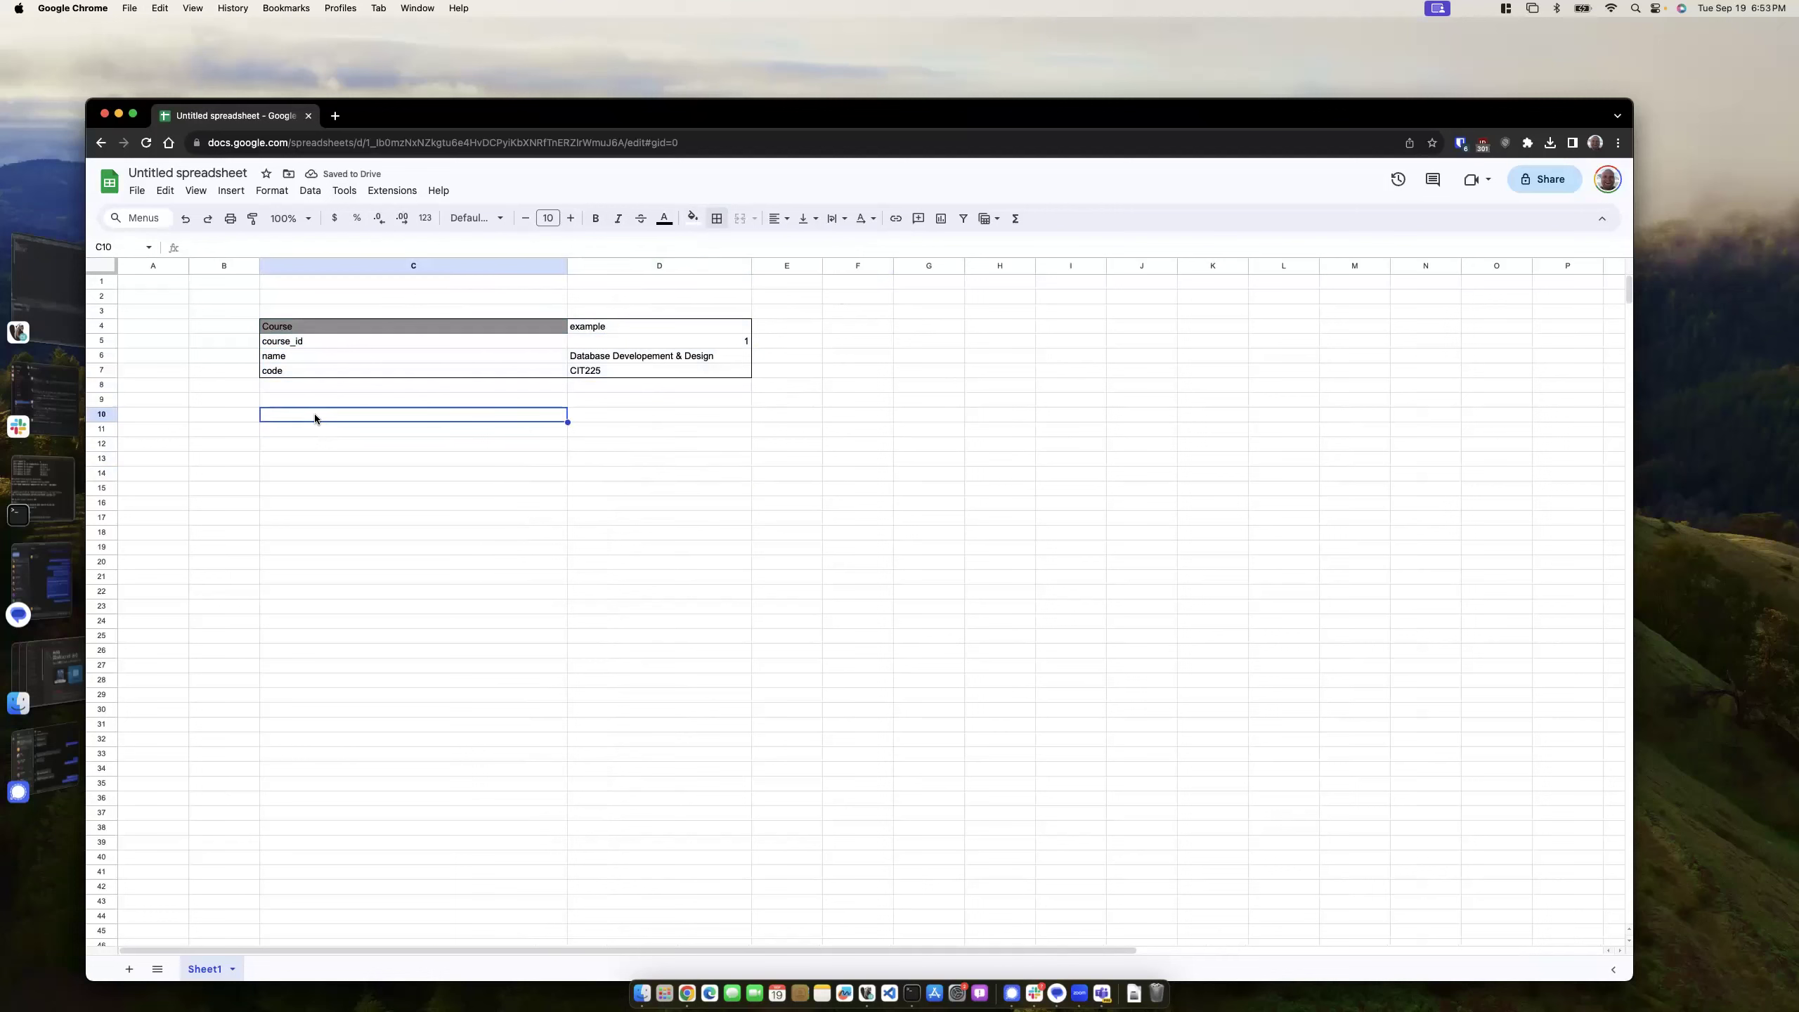
# - Enter Section, section_id and number in C10:C12, deleting a stray teacher entry
pyautogui.write('Section')
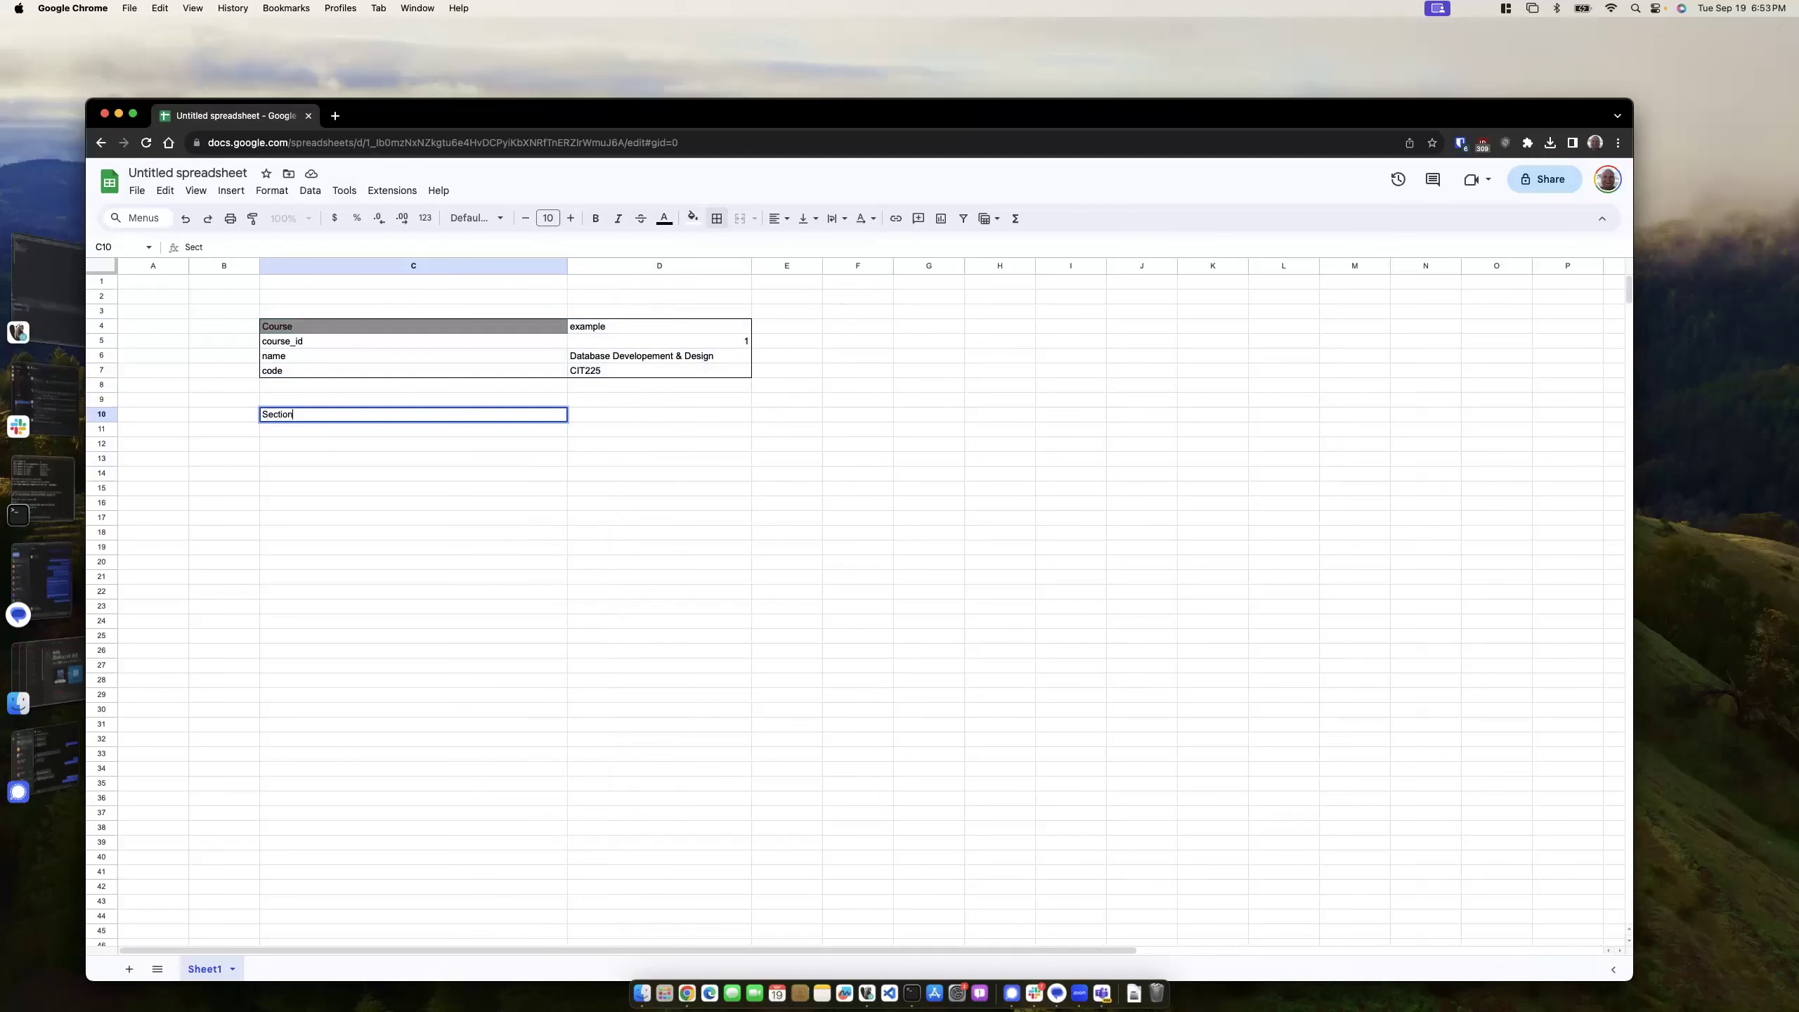
pyautogui.press('Return')
pyautogui.write('s')
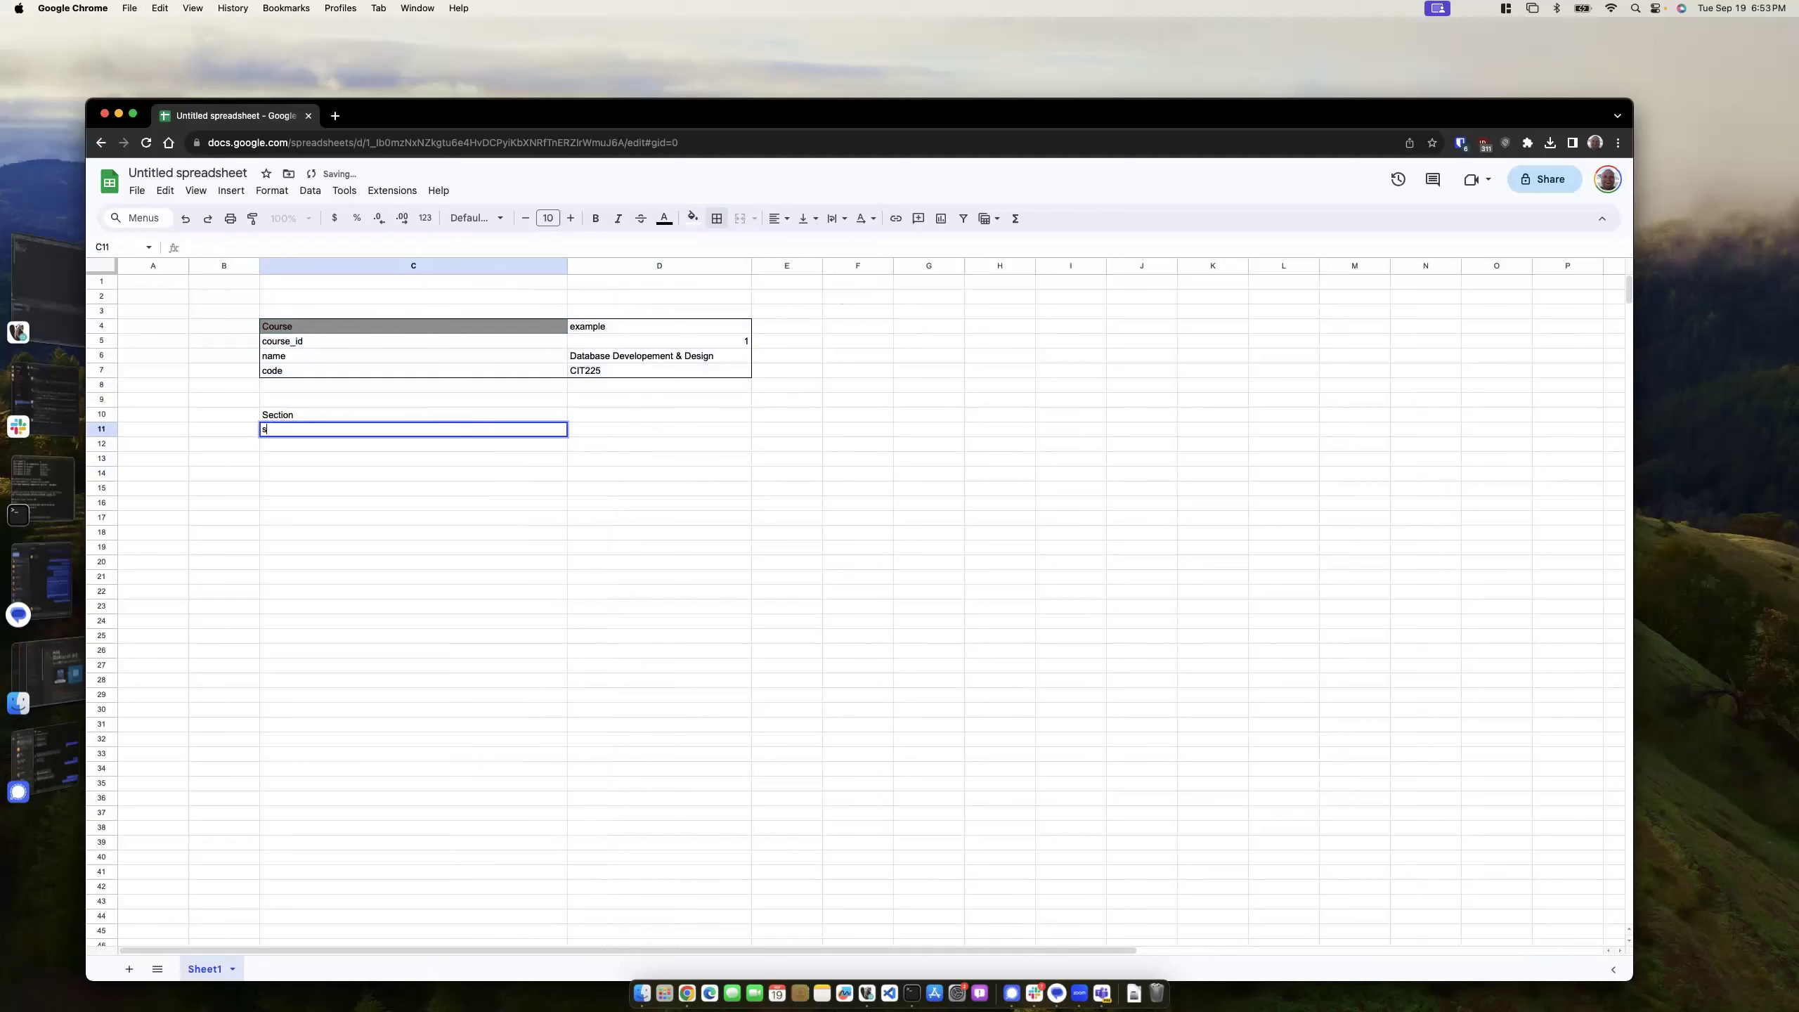
pyautogui.write('ection_iud')
pyautogui.press('BackSpace')
pyautogui.write('d')
pyautogui.press('Return')
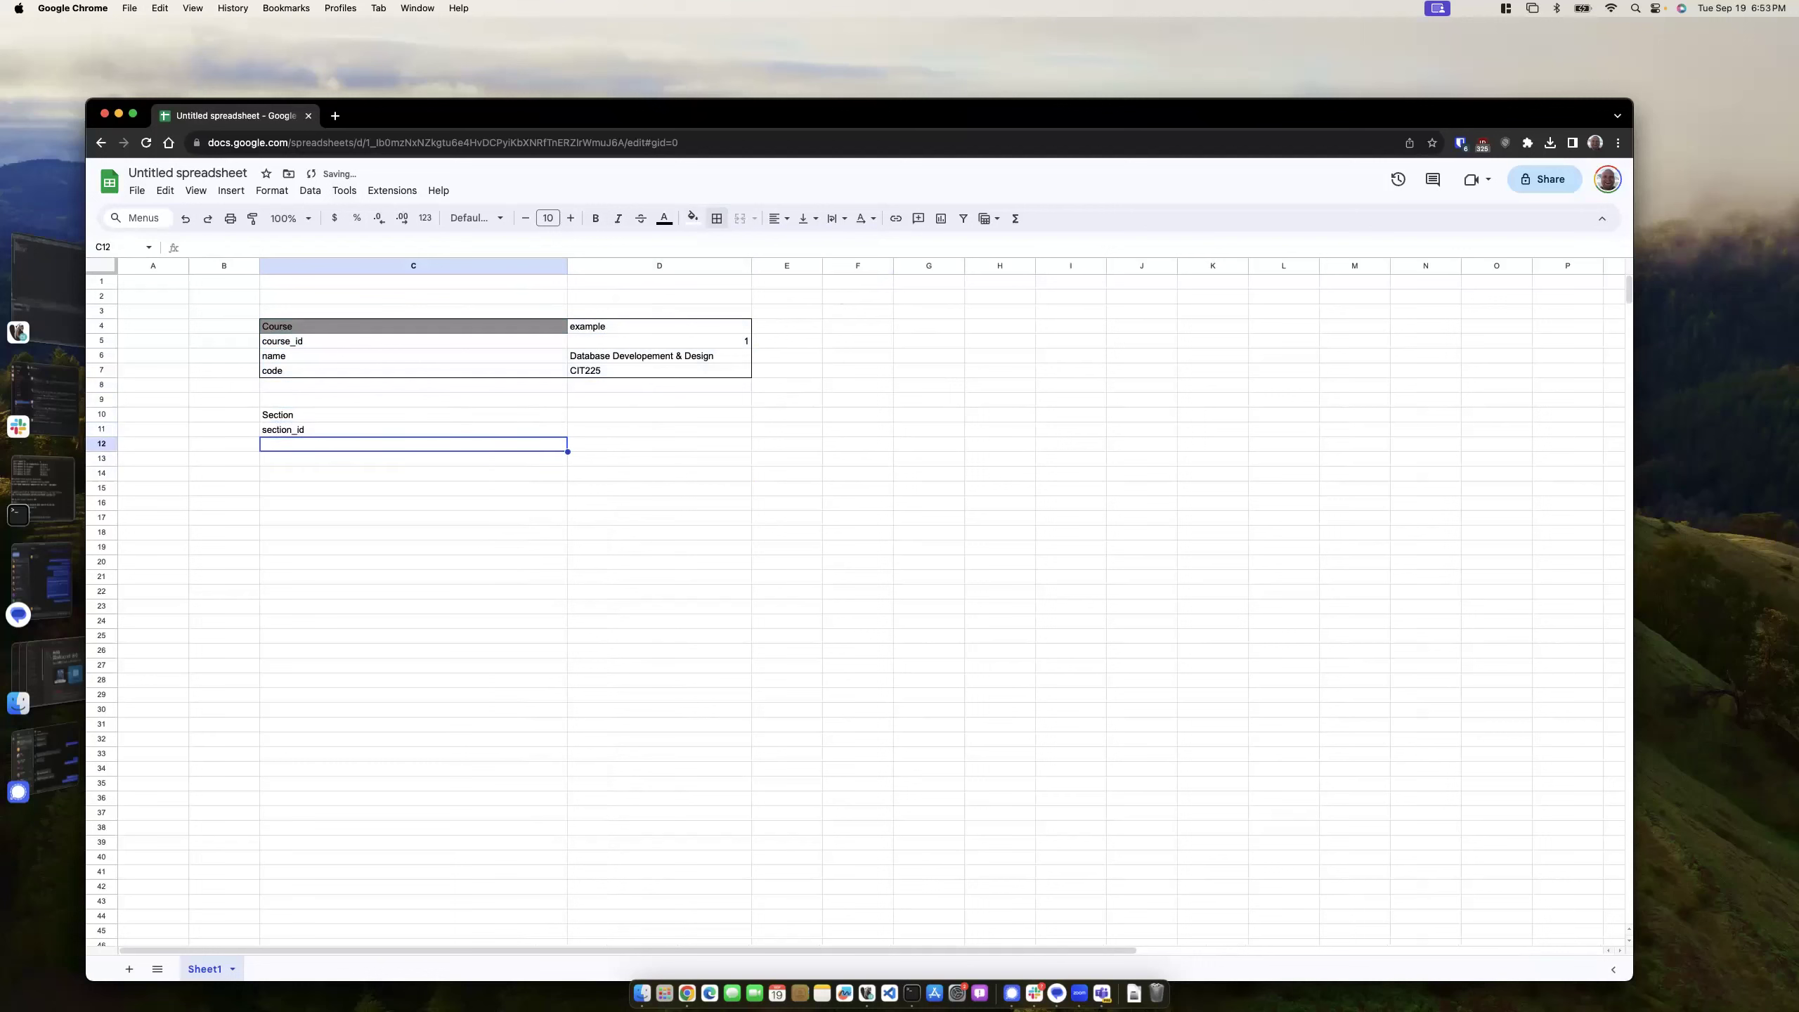
pyautogui.write('number')
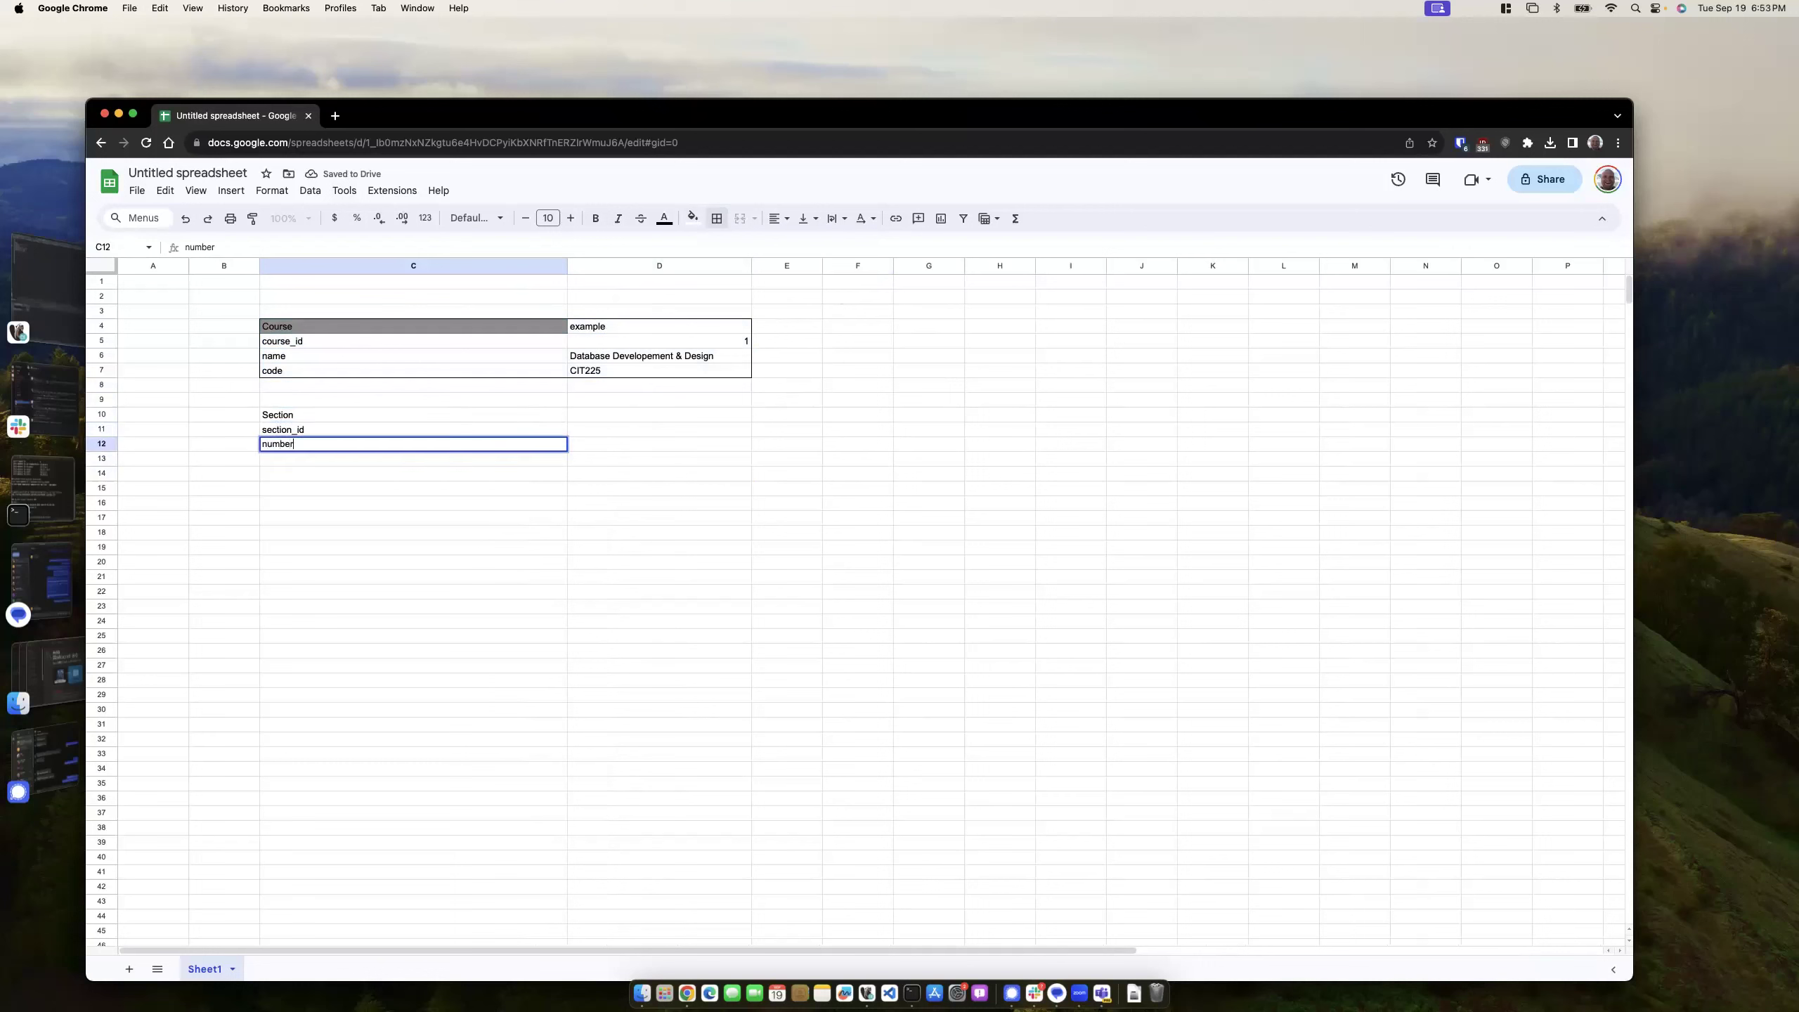
pyautogui.press('Return')
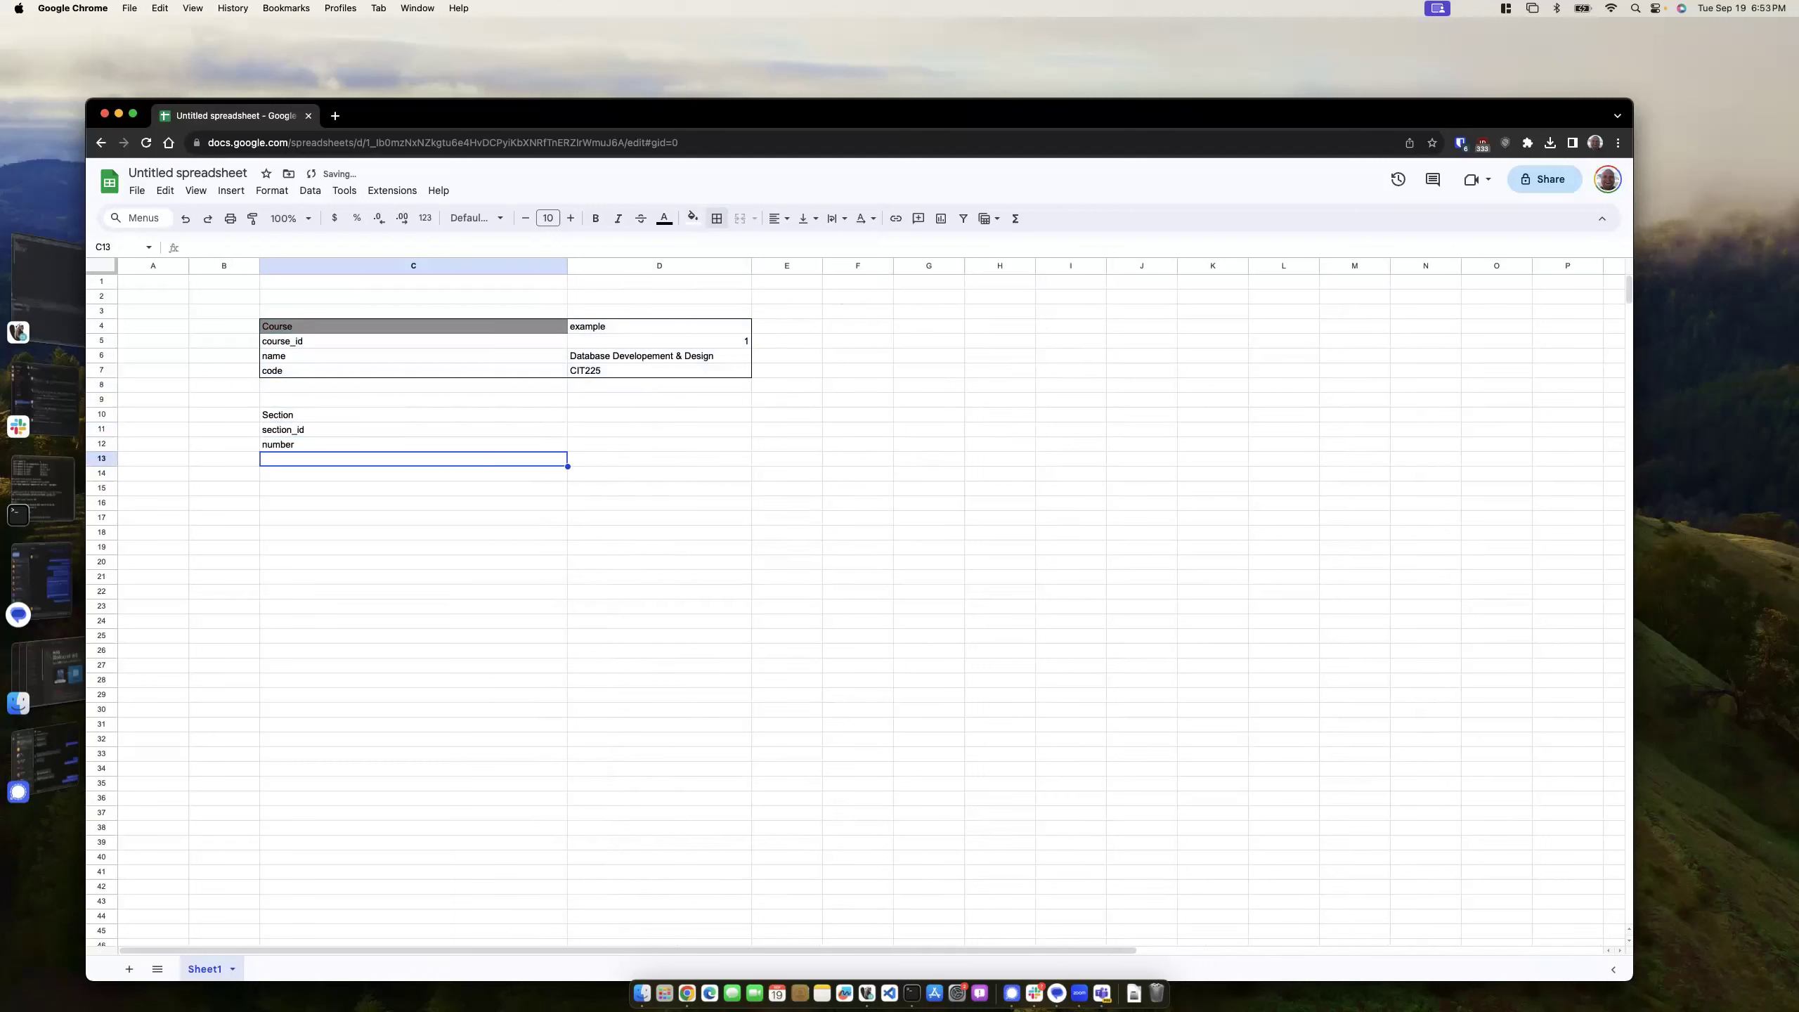
pyautogui.write('teacher_id')
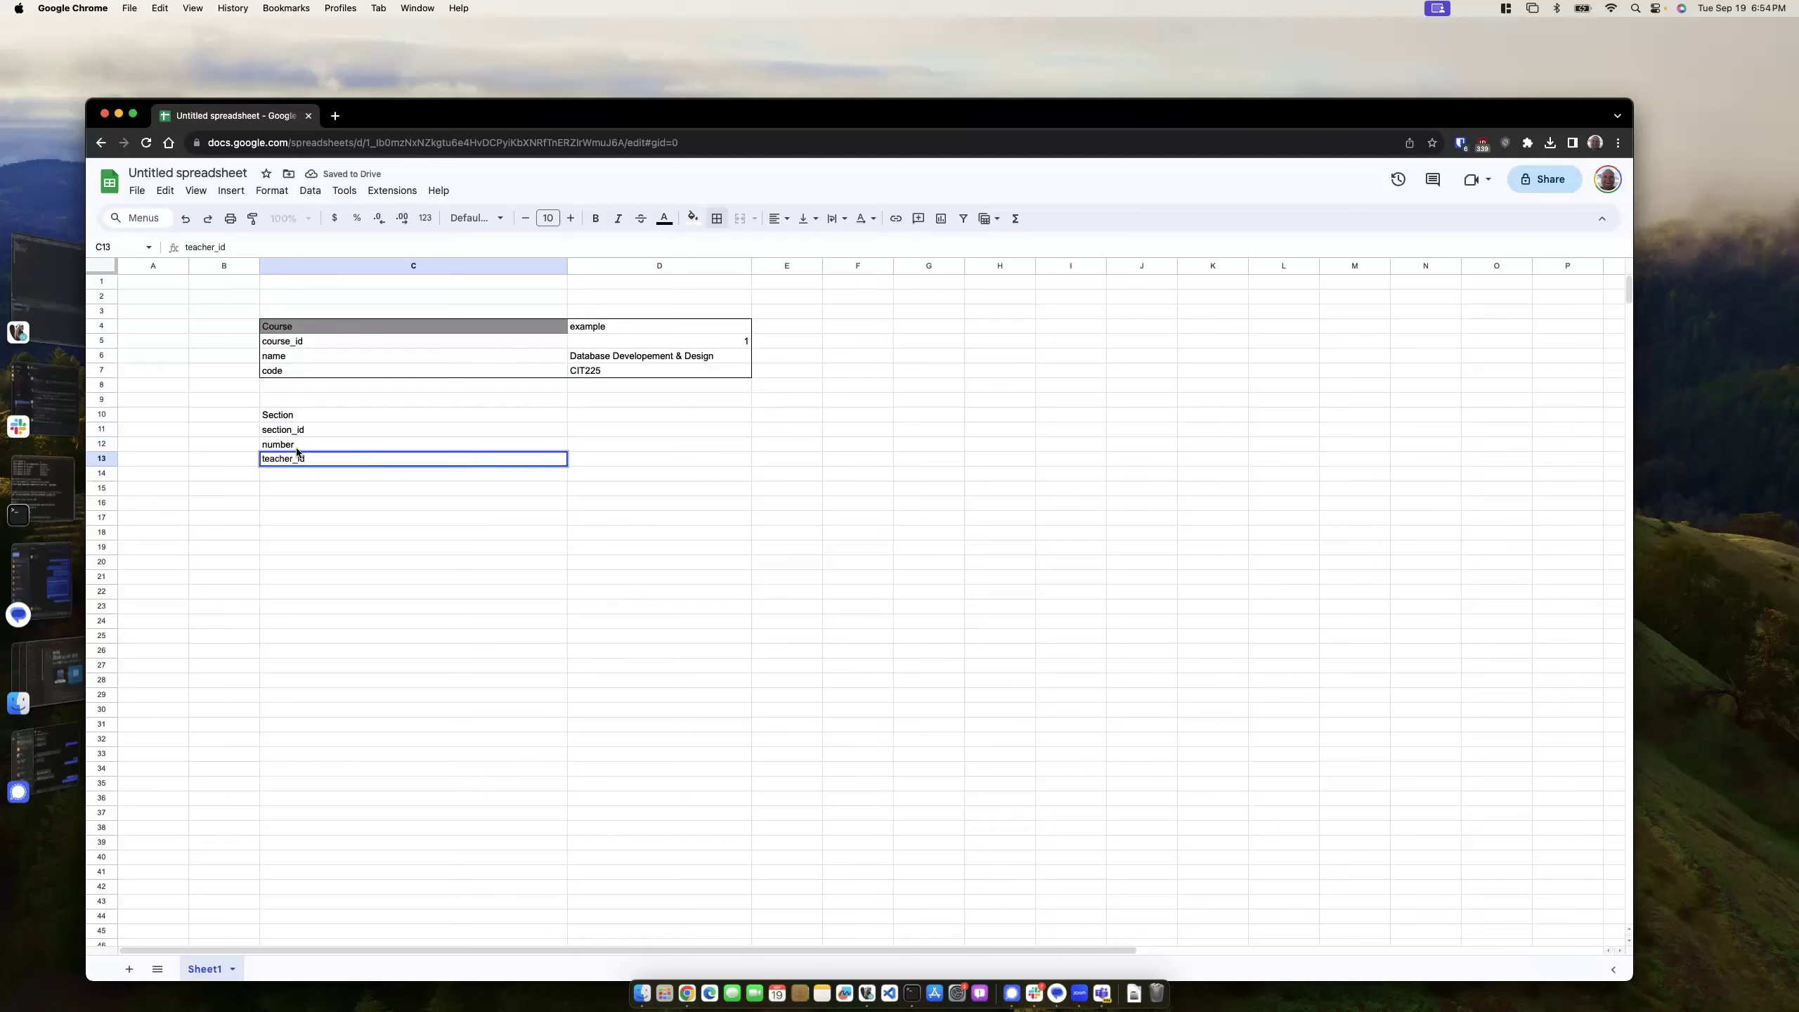
pyautogui.click(285, 505)
pyautogui.click(298, 415)
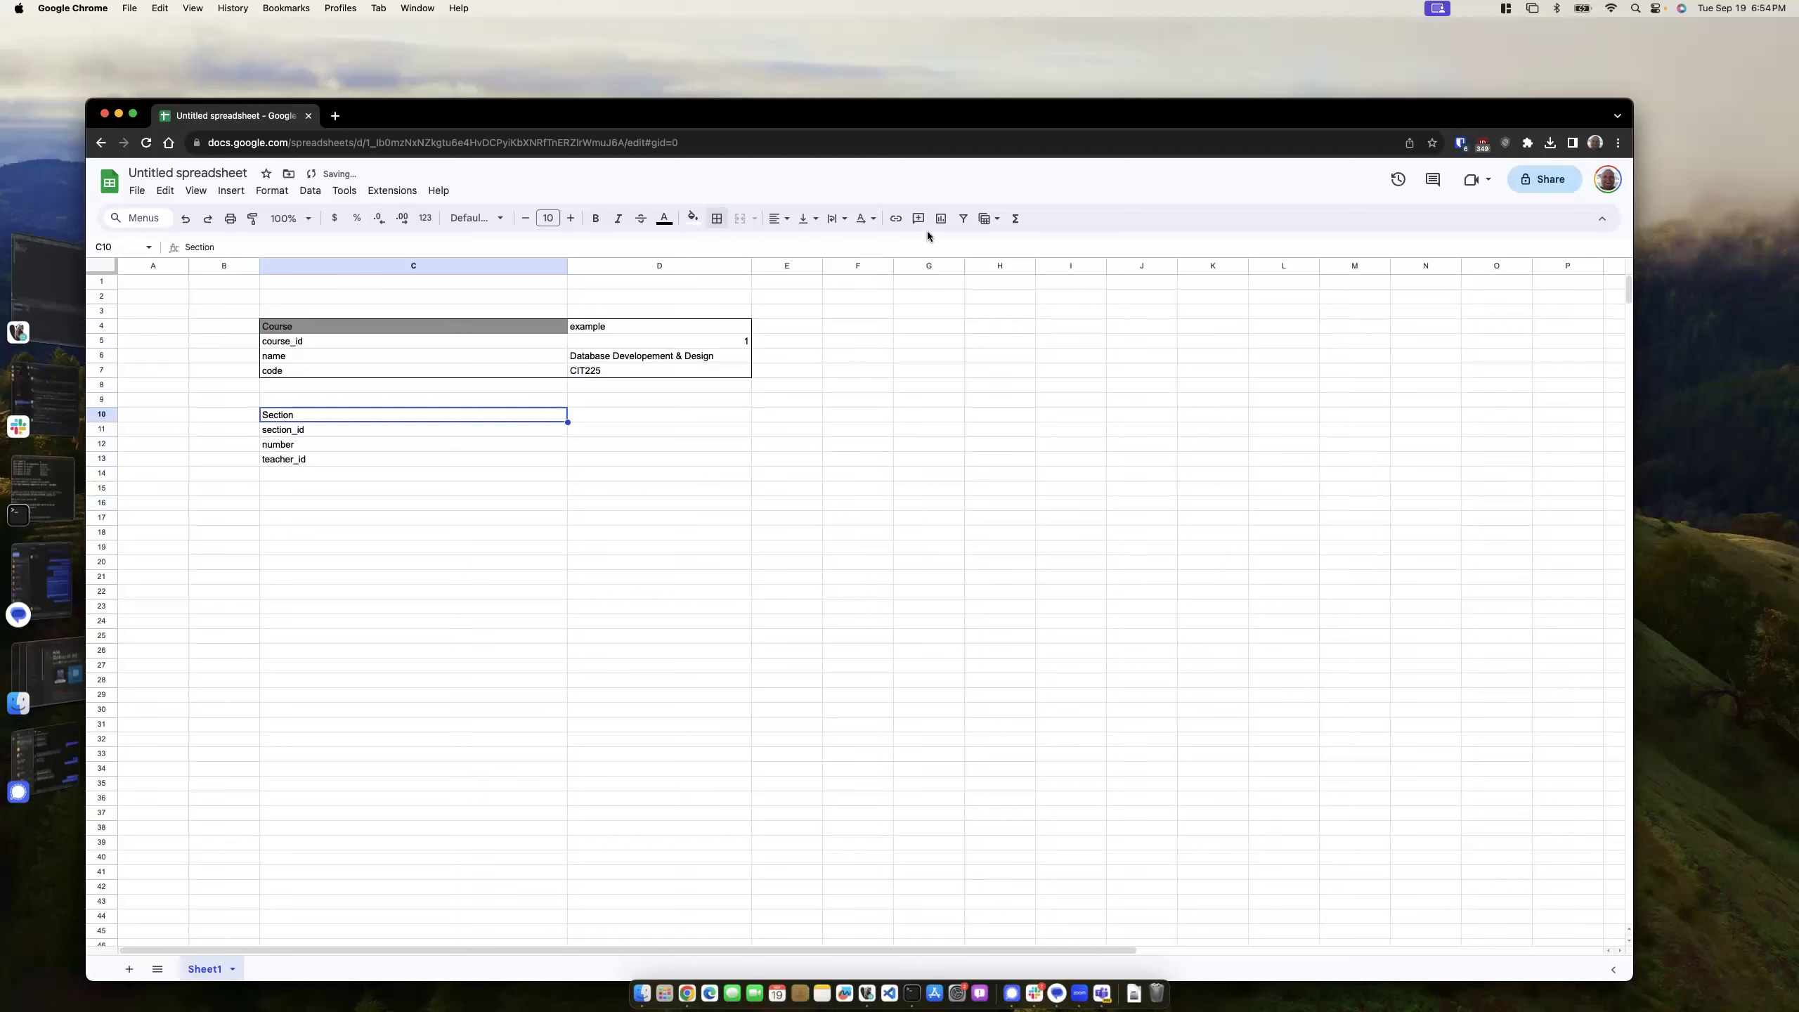
pyautogui.click(310, 459)
pyautogui.press('BackSpace')
# - Fill the Section heading cell dark grey
pyautogui.click(309, 576)
pyautogui.click(293, 422)
pyautogui.click(693, 218)
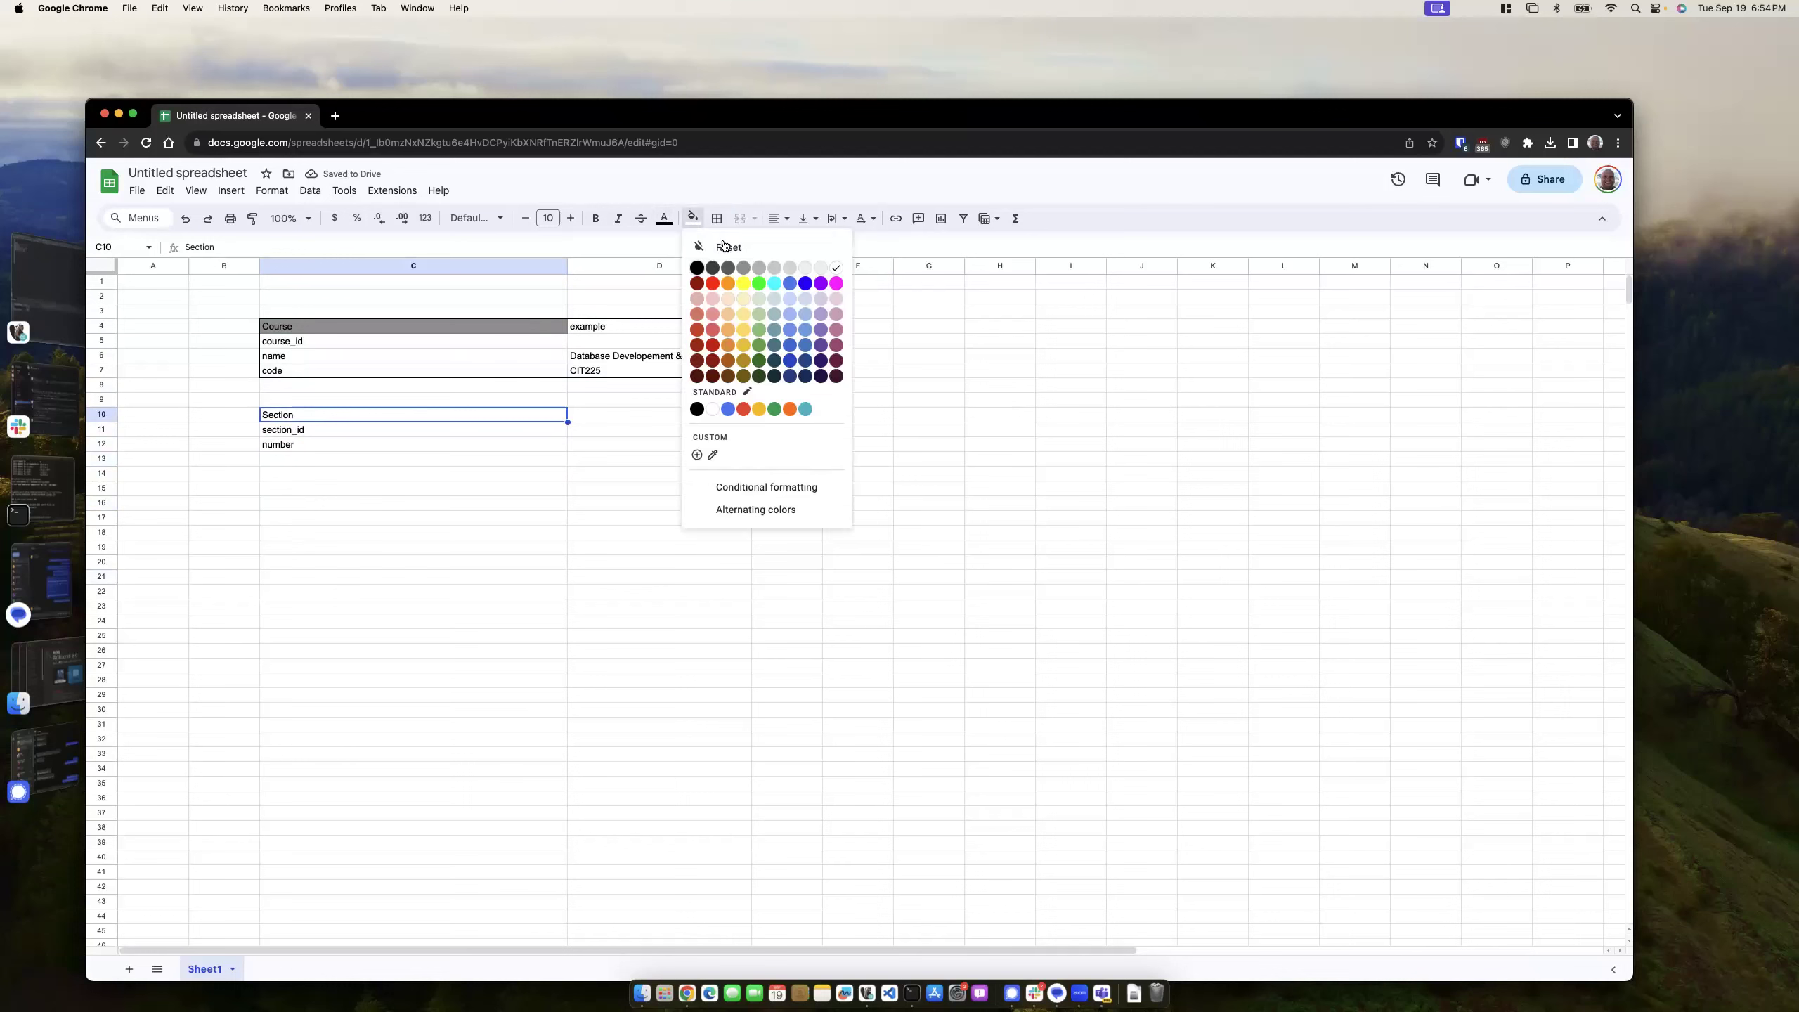
pyautogui.click(742, 267)
pyautogui.click(572, 479)
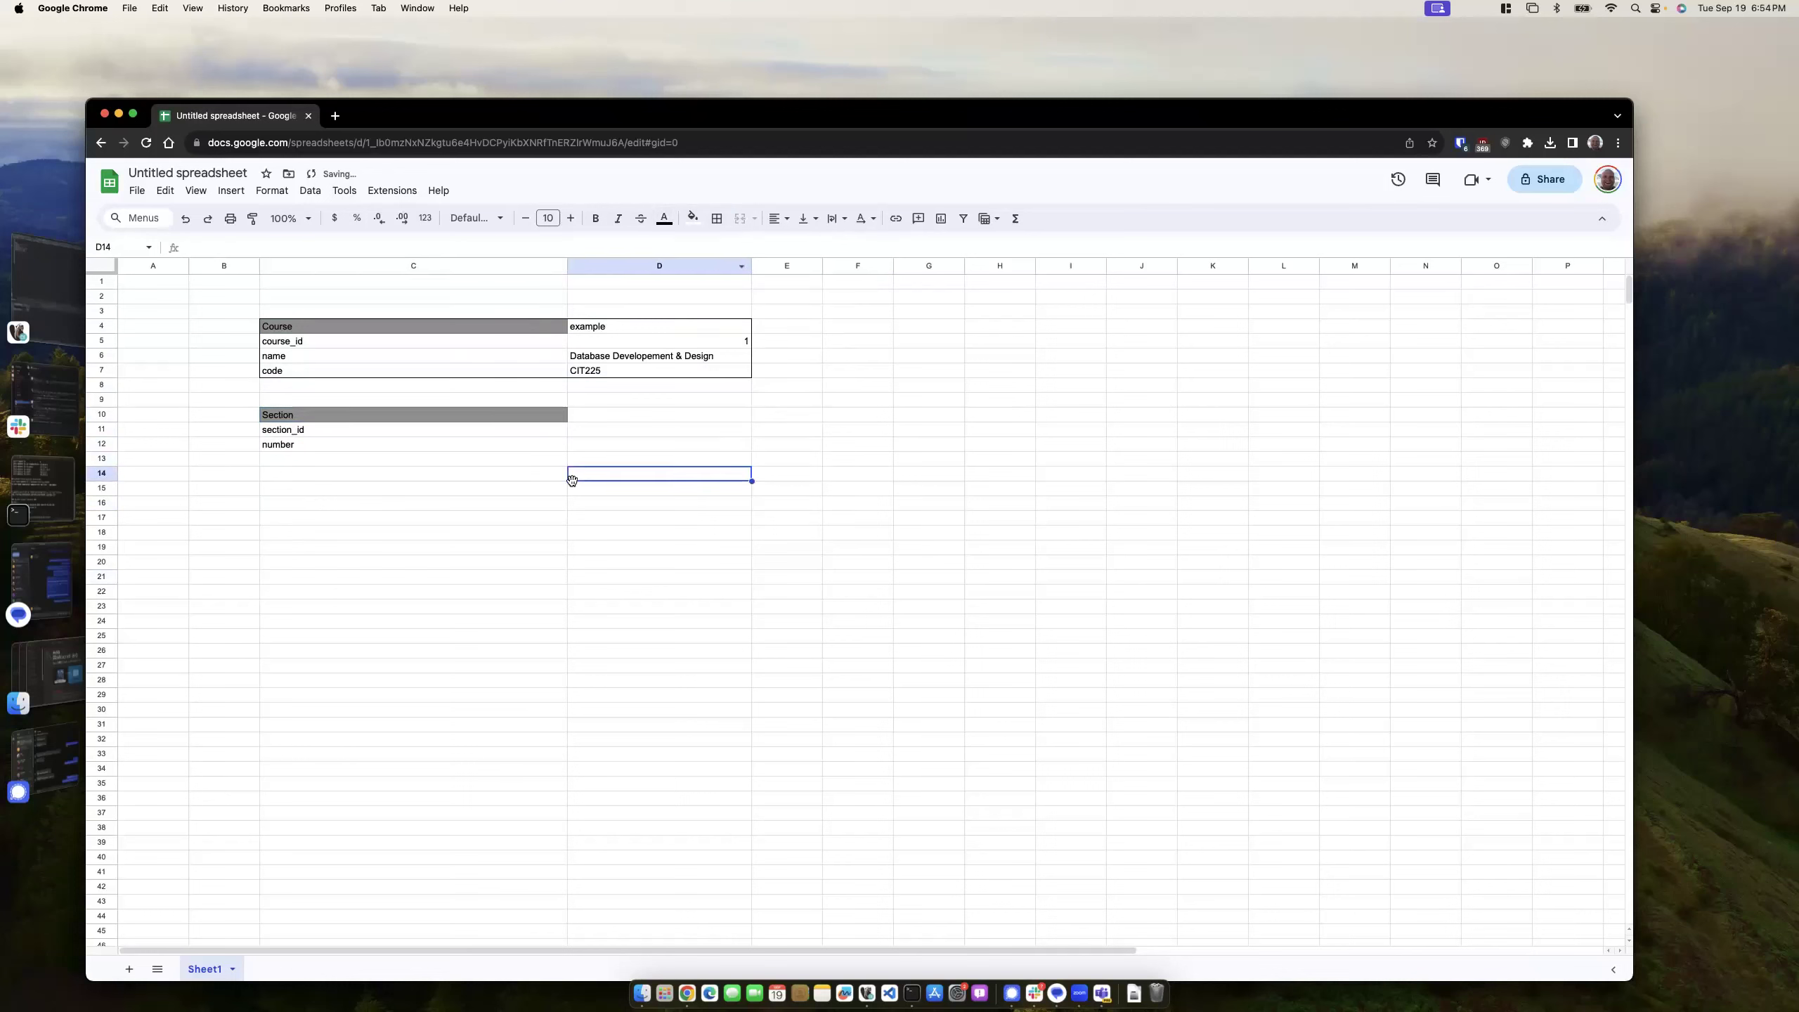
# - Apply an outer border to the Section field cells
pyautogui.click(622, 415)
pyautogui.moveTo(324, 417); pyautogui.dragTo(476, 450)
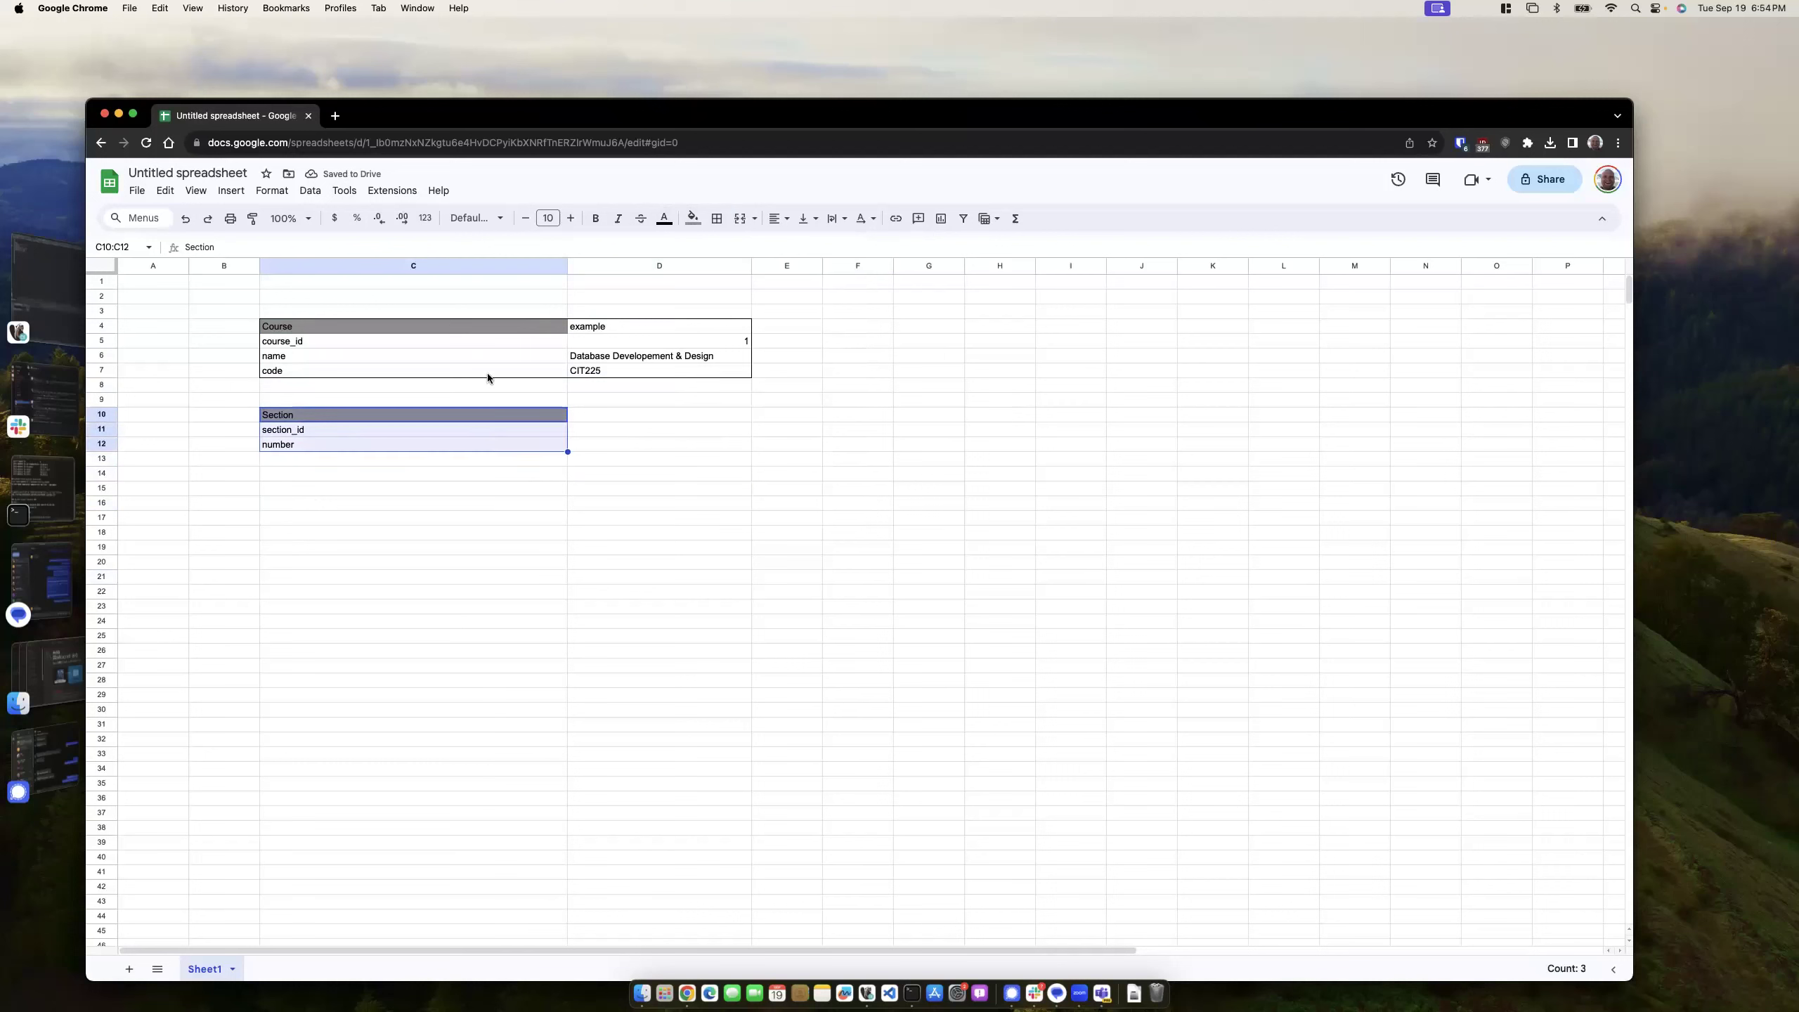
pyautogui.click(717, 218)
pyautogui.click(820, 248)
pyautogui.click(540, 517)
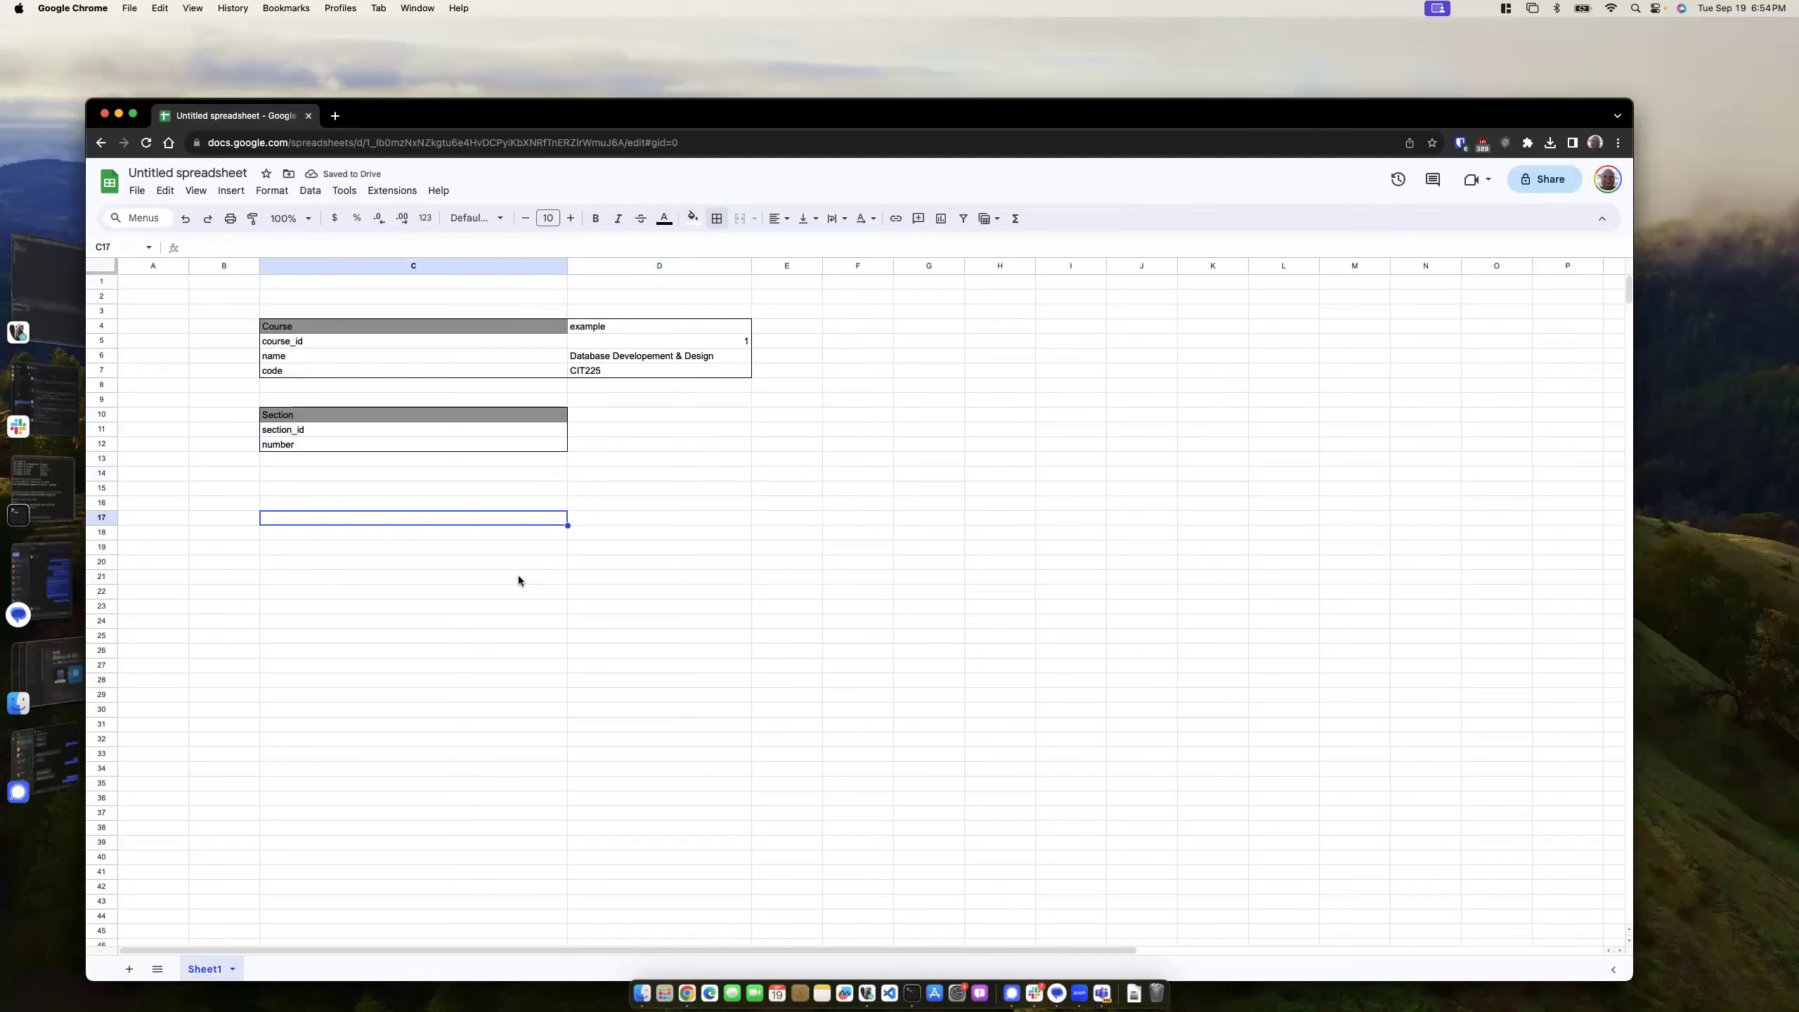
pyautogui.click(366, 489)
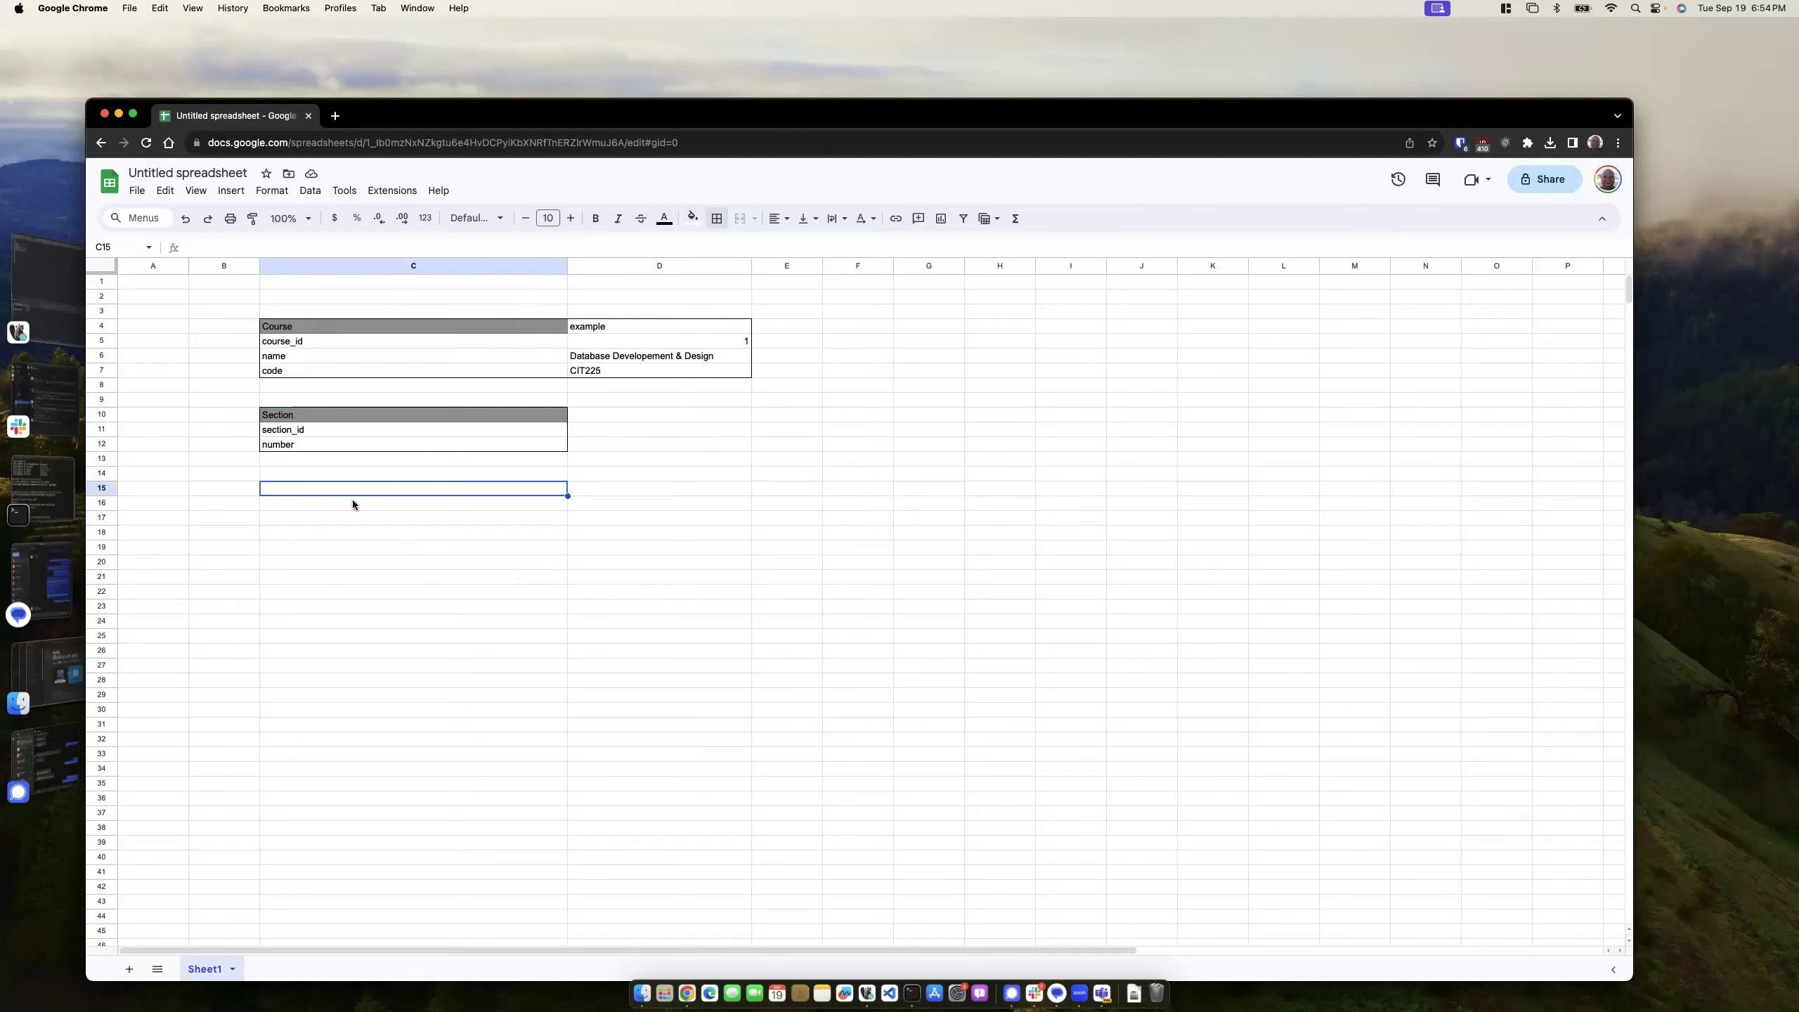
pyautogui.moveTo(293, 430); pyautogui.dragTo(292, 435)
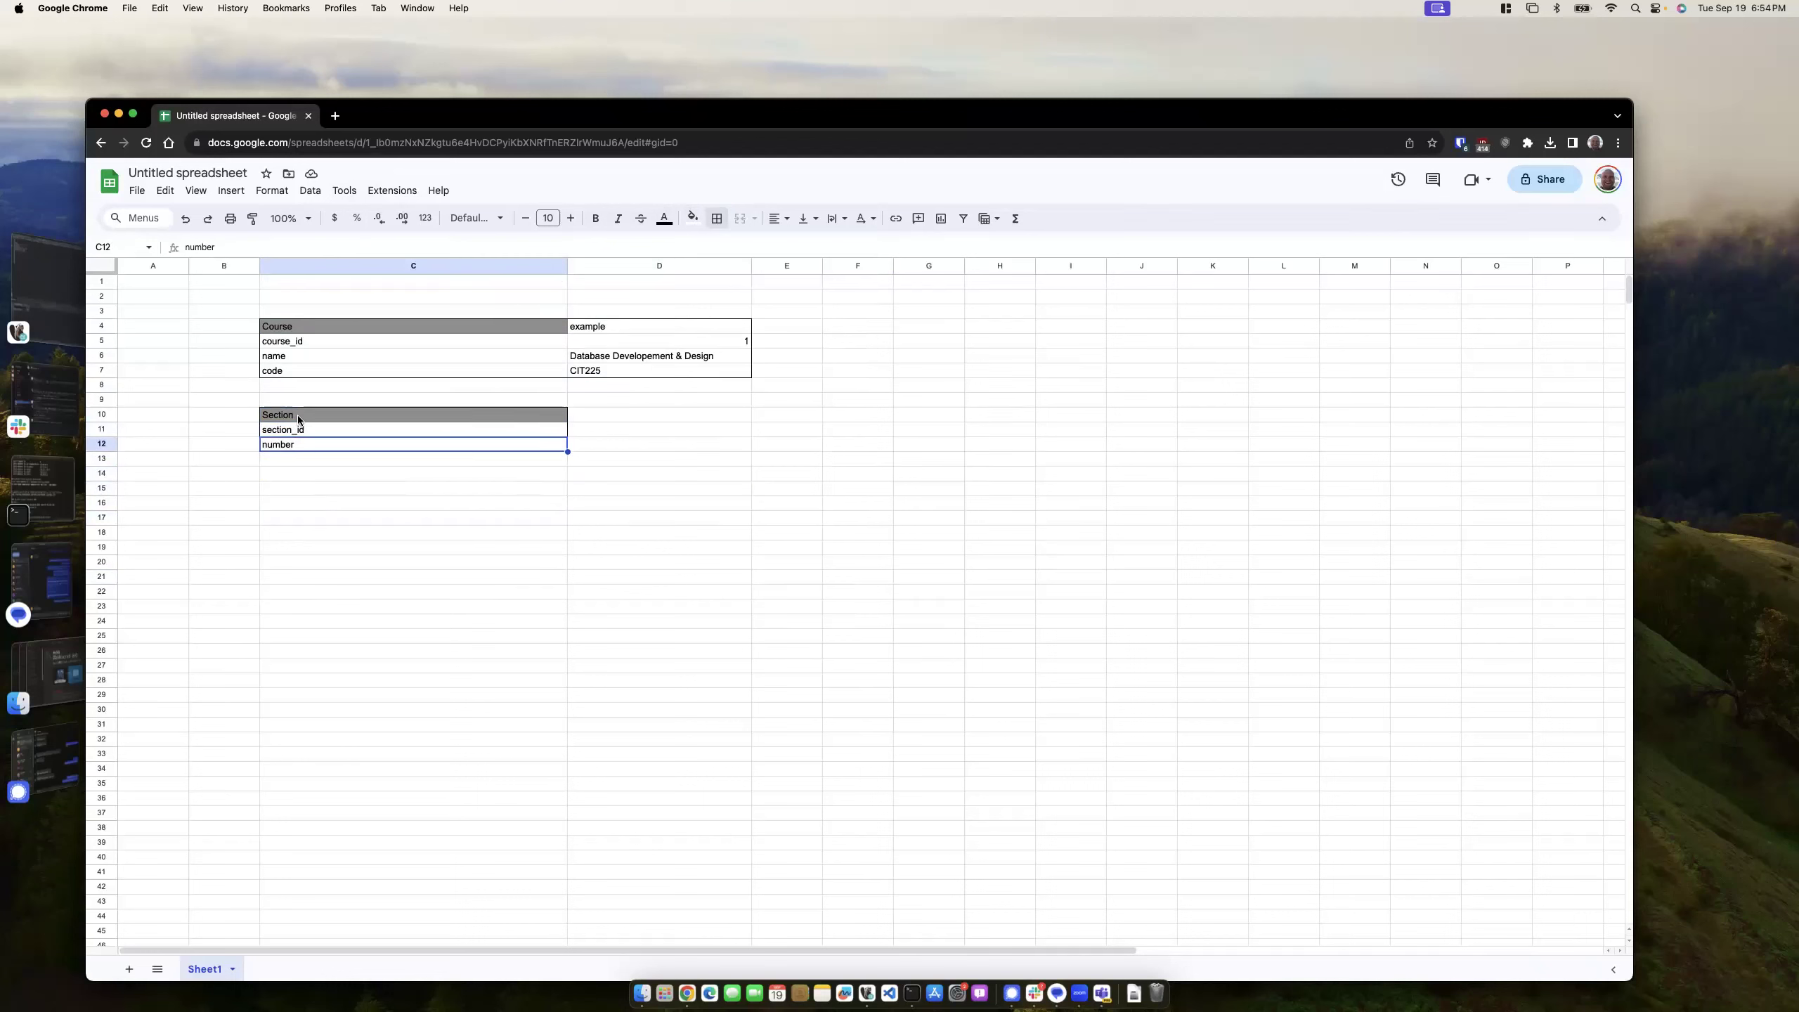
# - Rearrange the Section fields so course_id sits between section_id and number
pyautogui.click(309, 327)
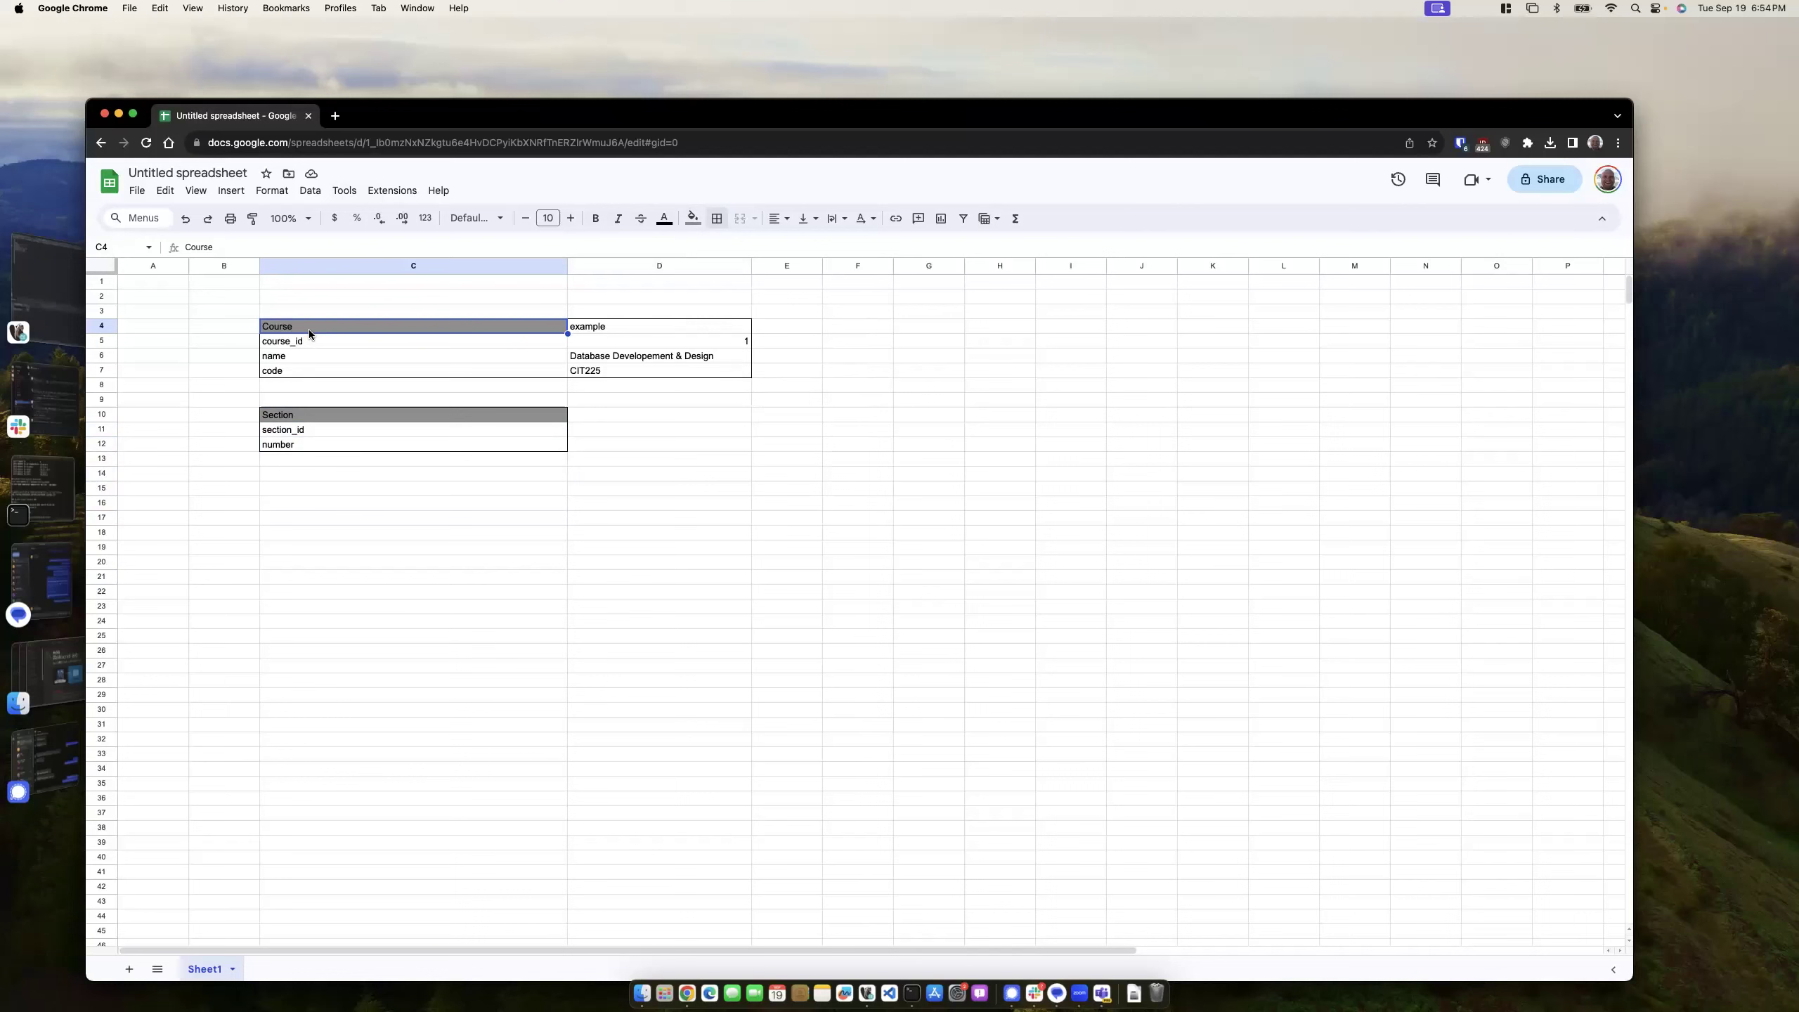
pyautogui.moveTo(290, 432); pyautogui.dragTo(332, 466)
pyautogui.click(315, 430)
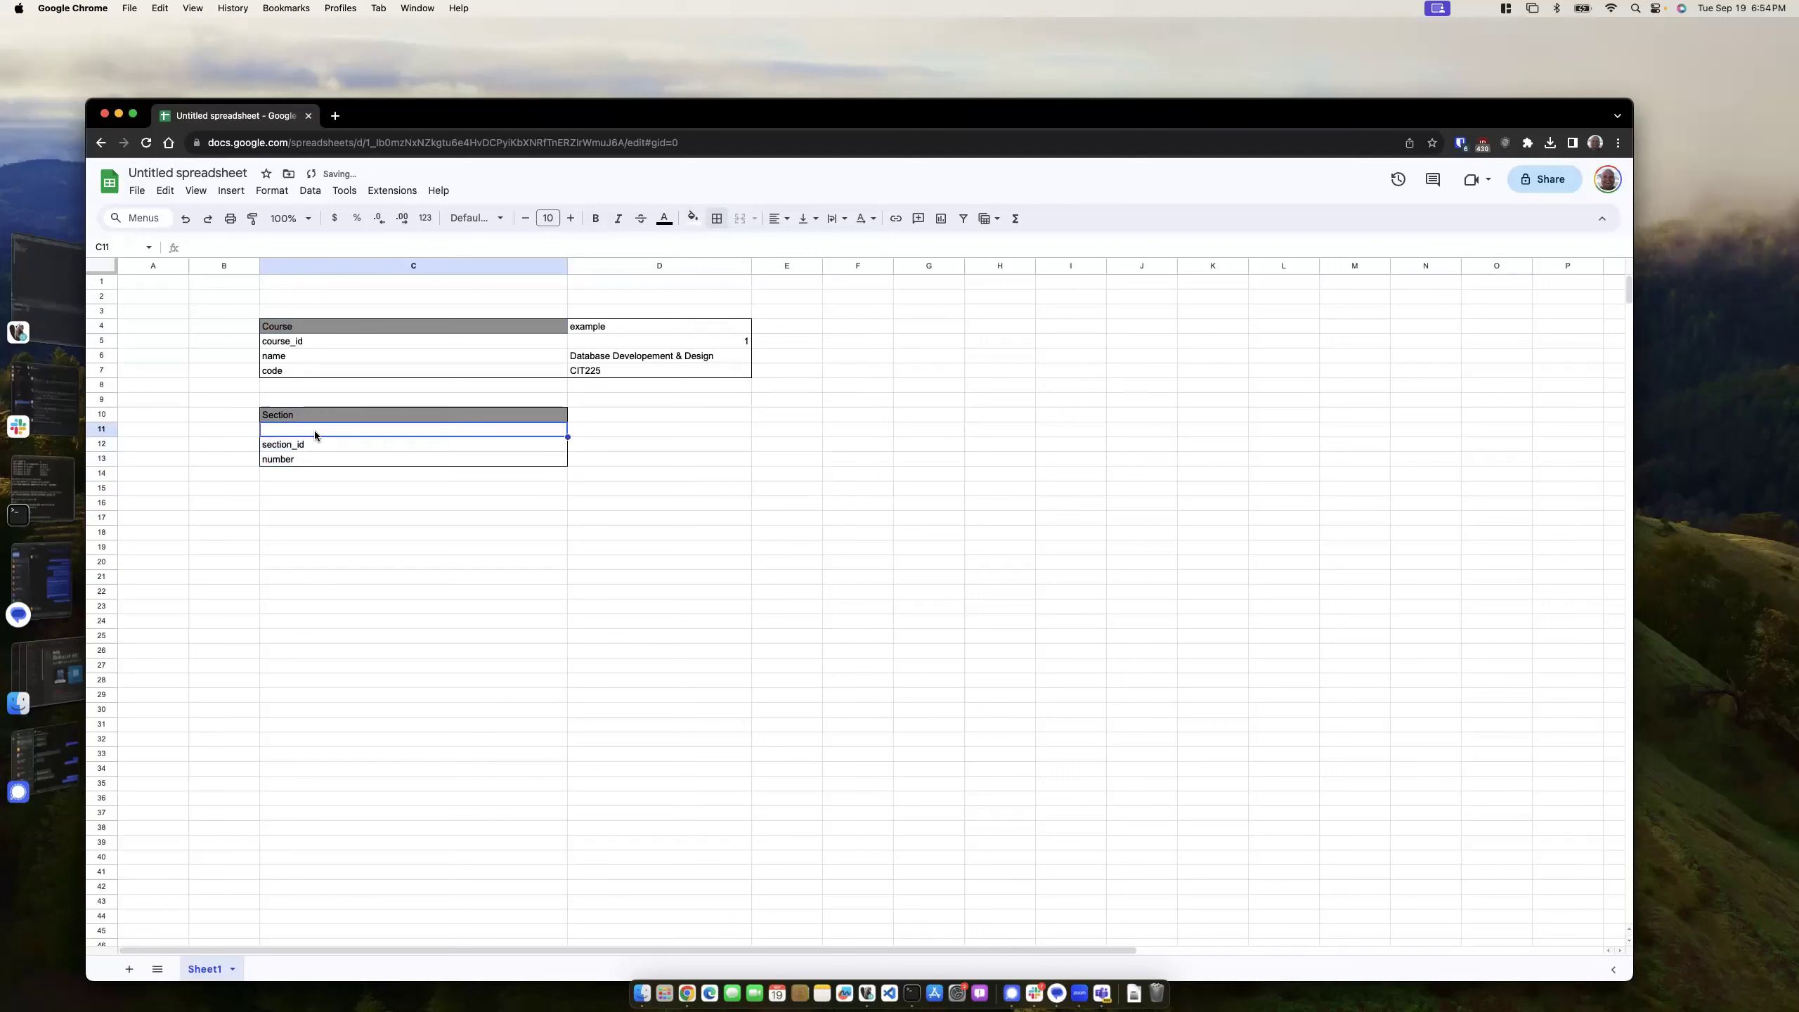
pyautogui.click(304, 445)
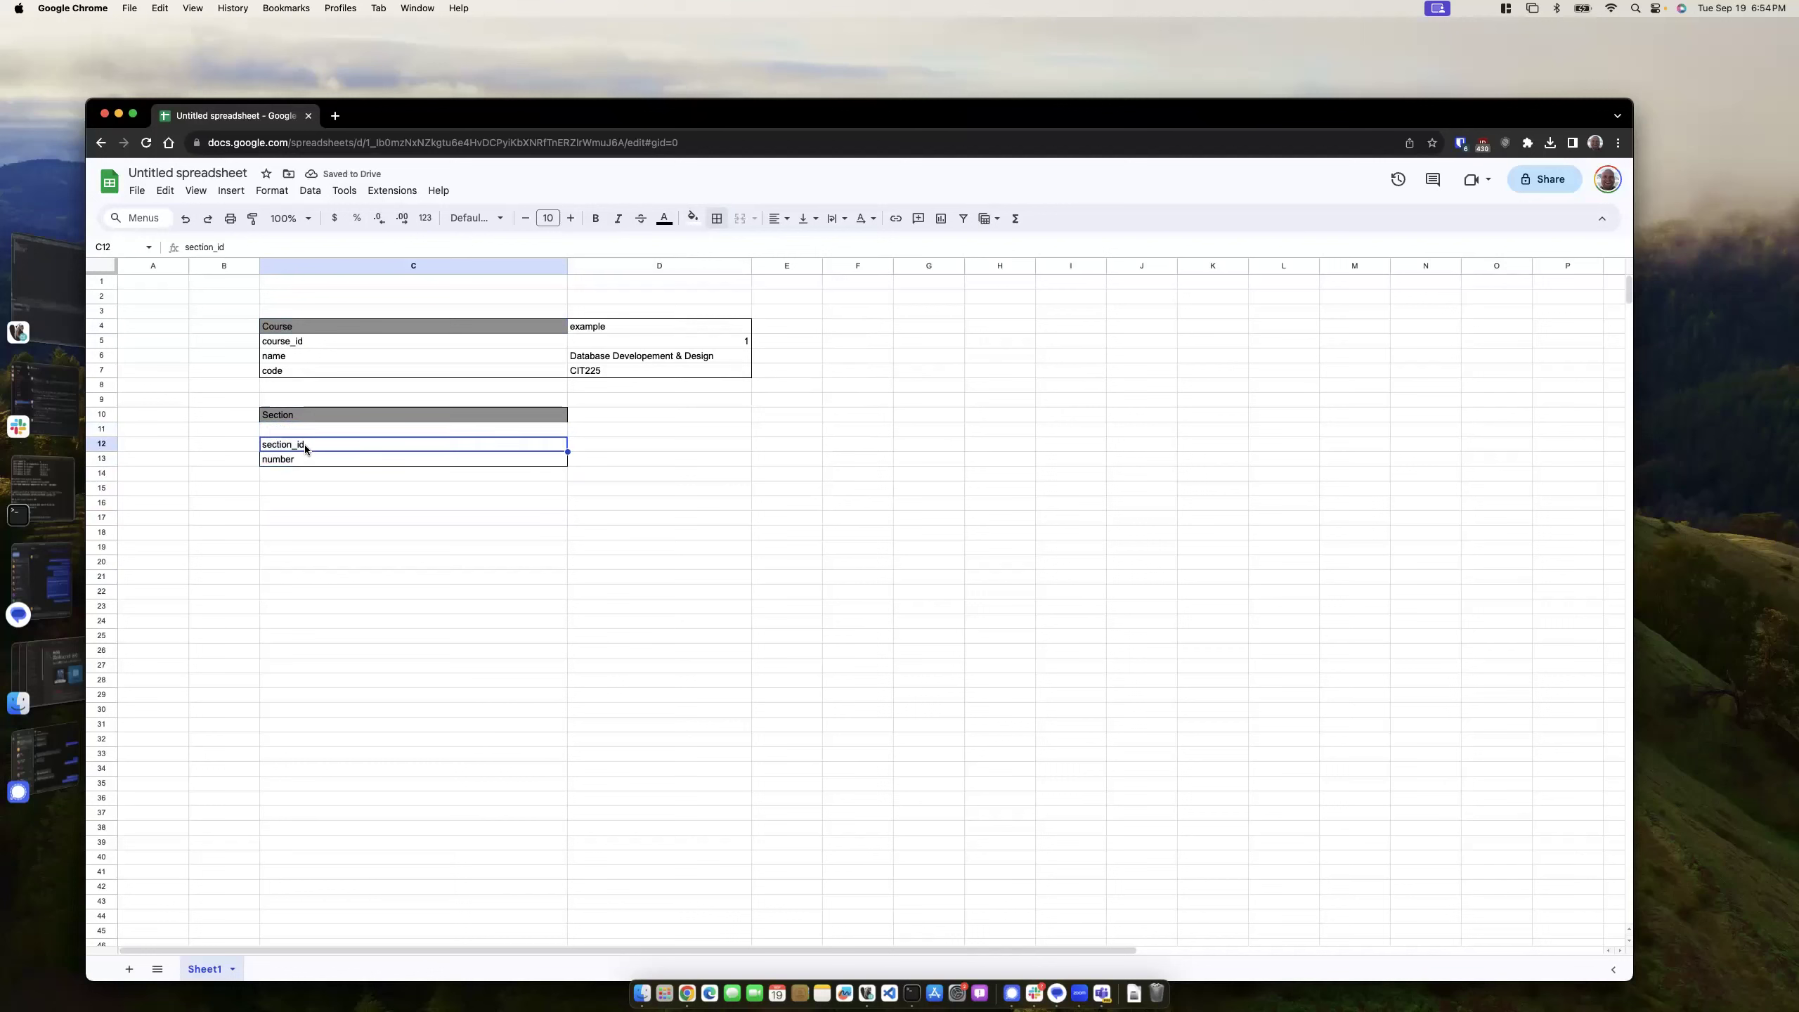
pyautogui.press('super+c')
pyautogui.click(312, 430)
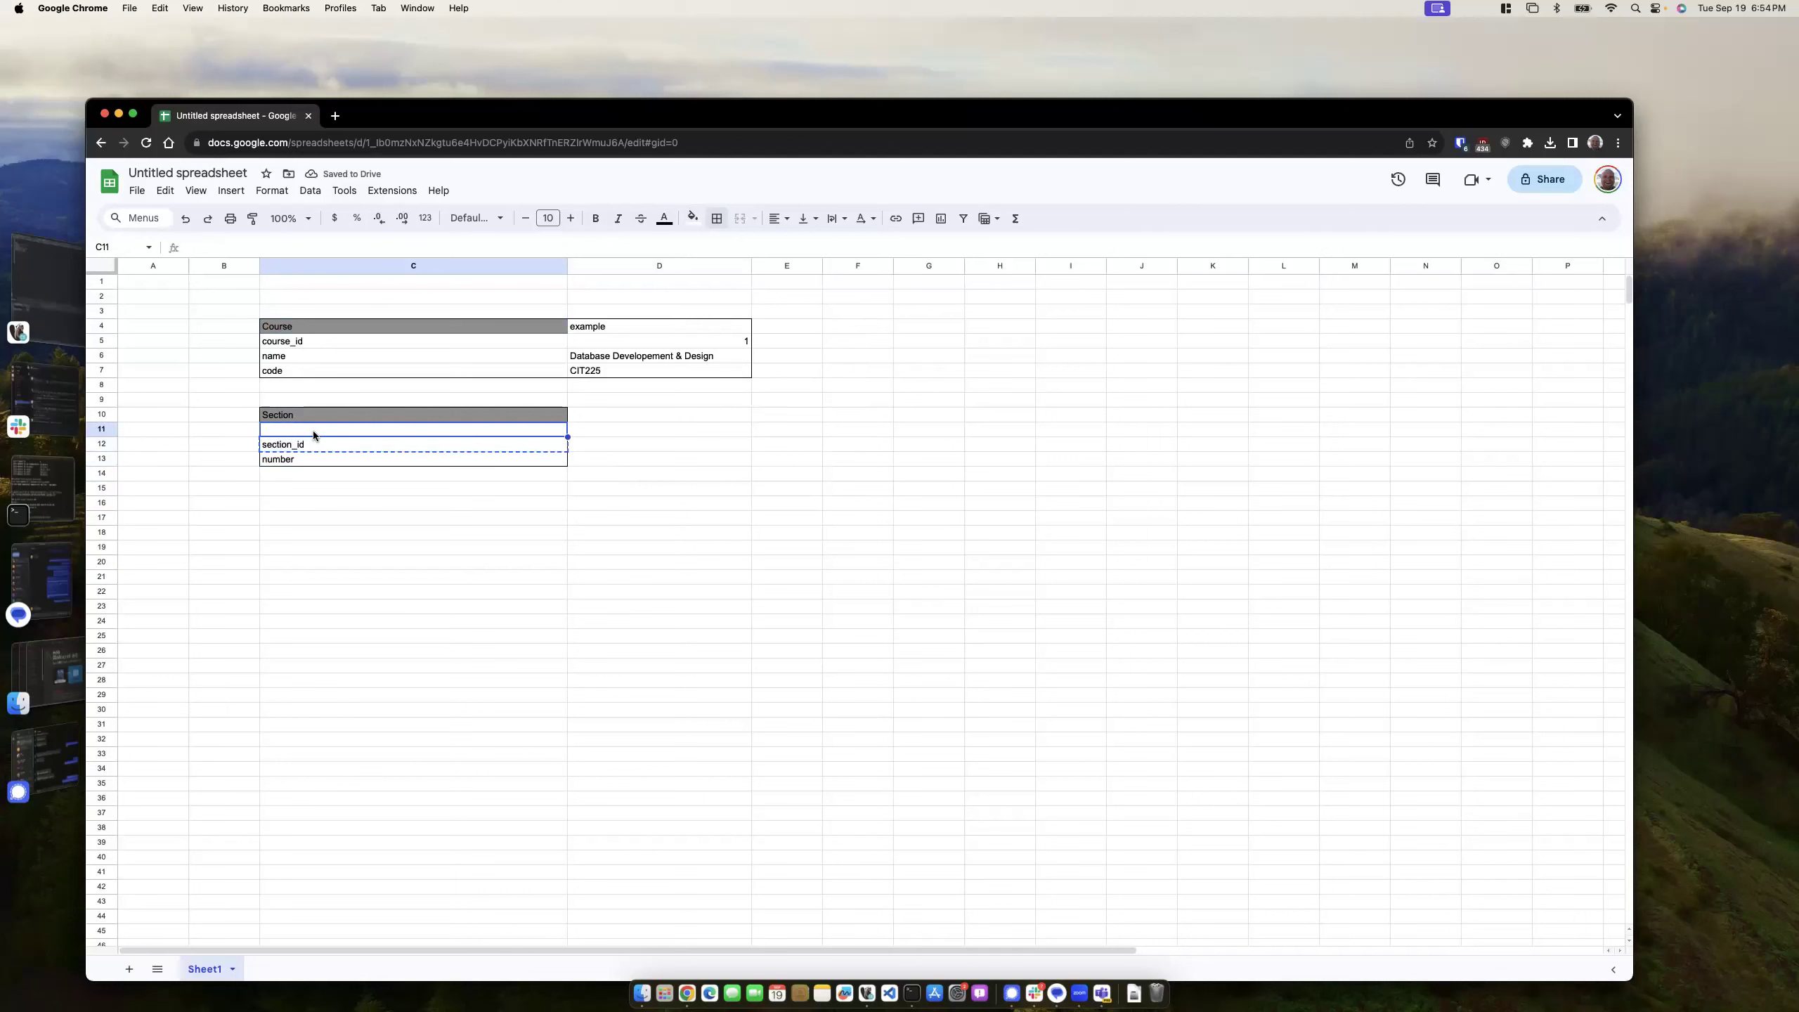
pyautogui.press('super+v')
pyautogui.click(338, 517)
pyautogui.click(318, 446)
pyautogui.write('course')
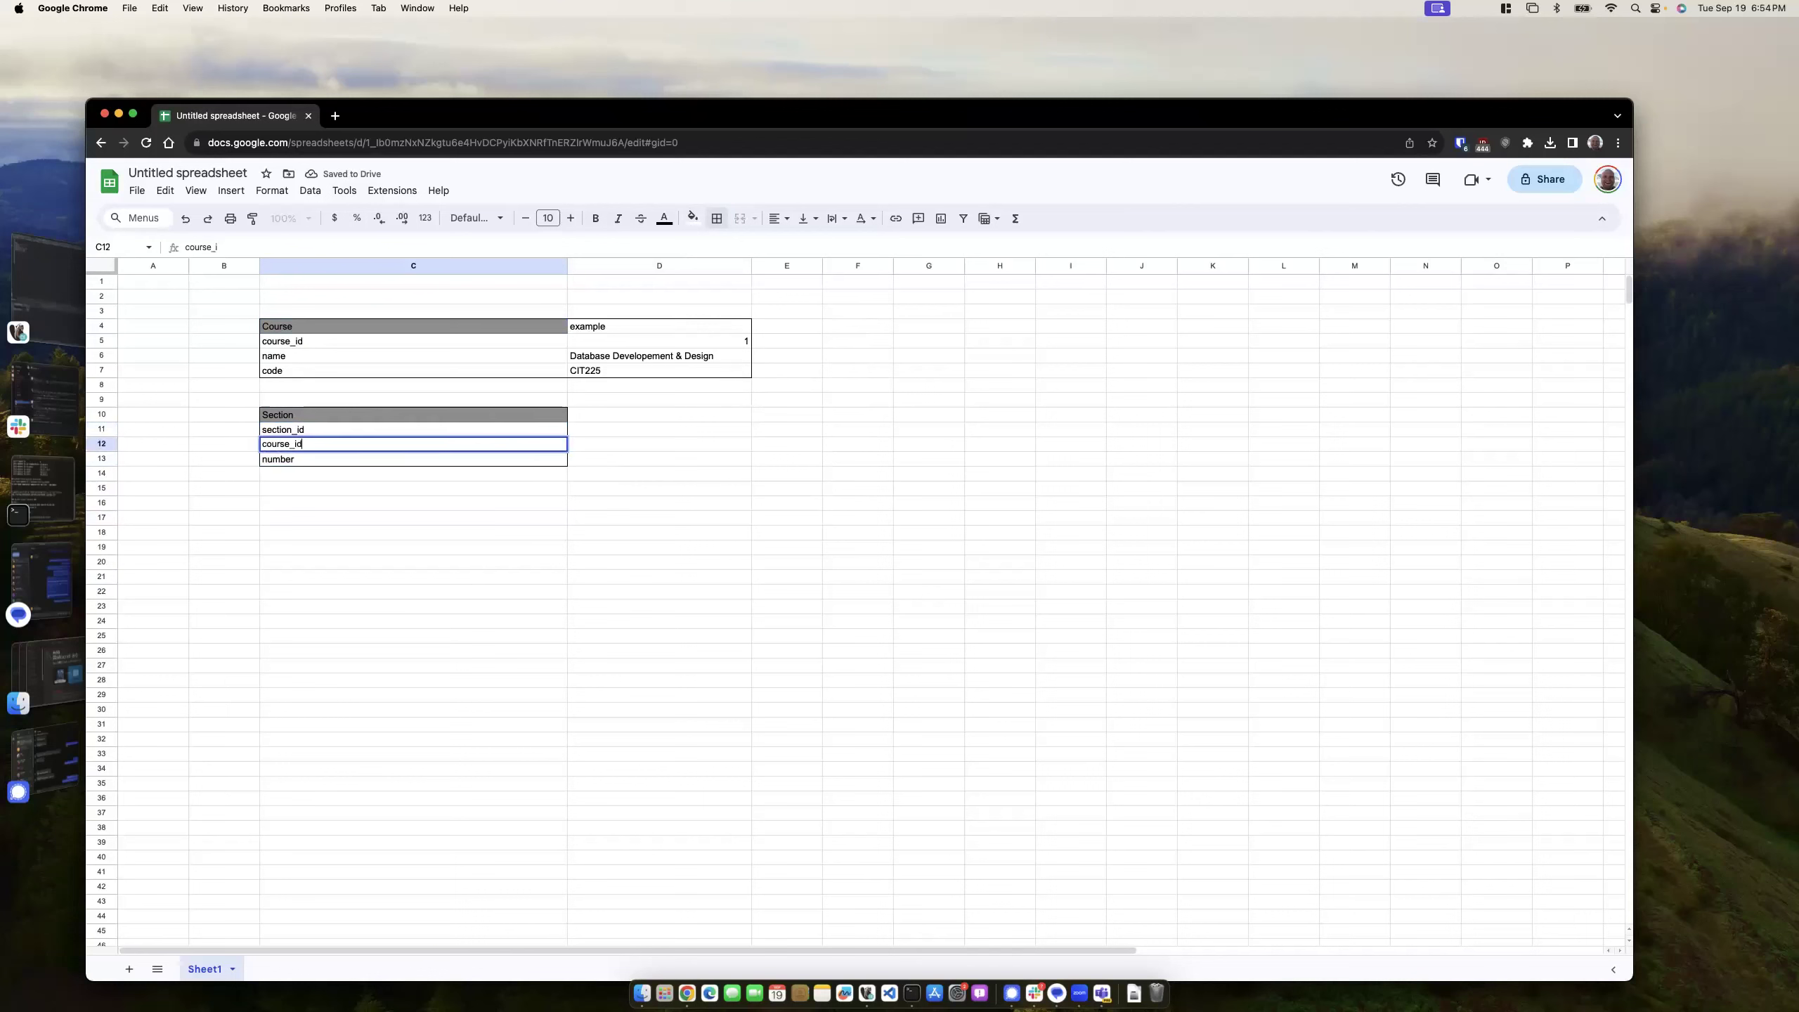
pyautogui.click(445, 528)
# - Add an example column in D10 with value 1 for each Section field
pyautogui.click(586, 418)
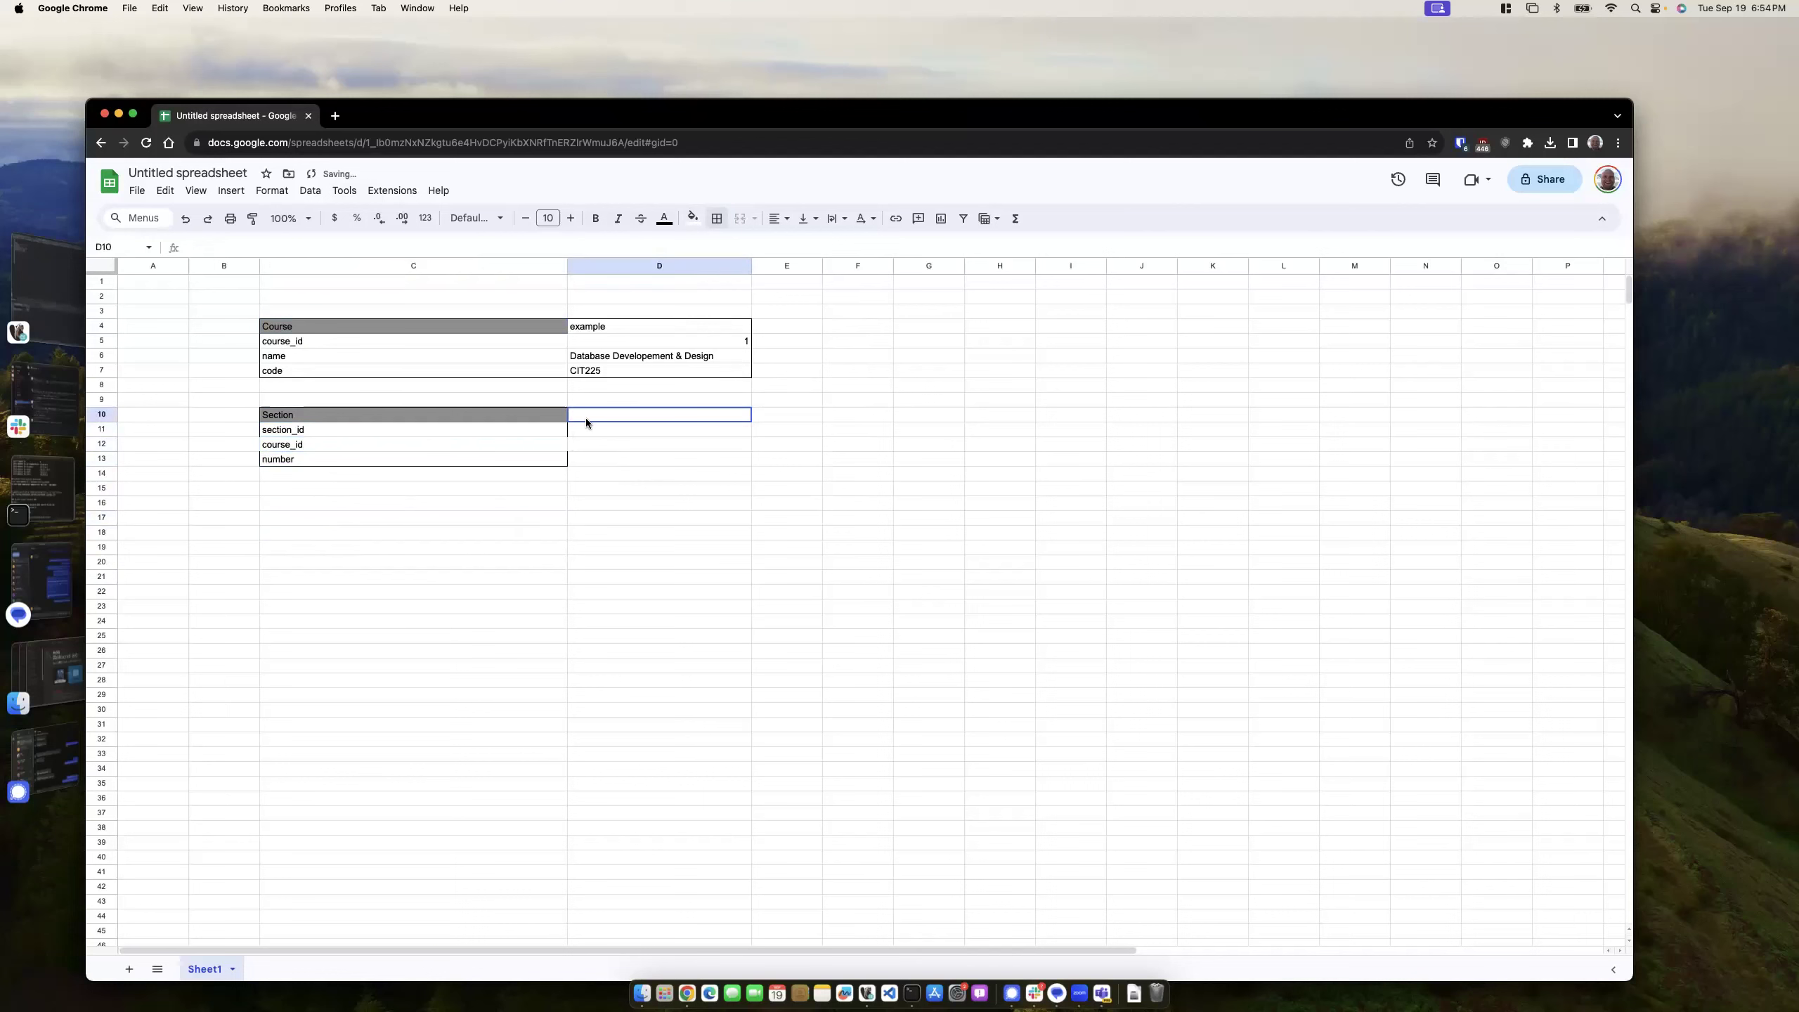
pyautogui.write('example')
pyautogui.click(598, 430)
pyautogui.write('1')
pyautogui.press('Return')
pyautogui.write('1')
pyautogui.press('Return')
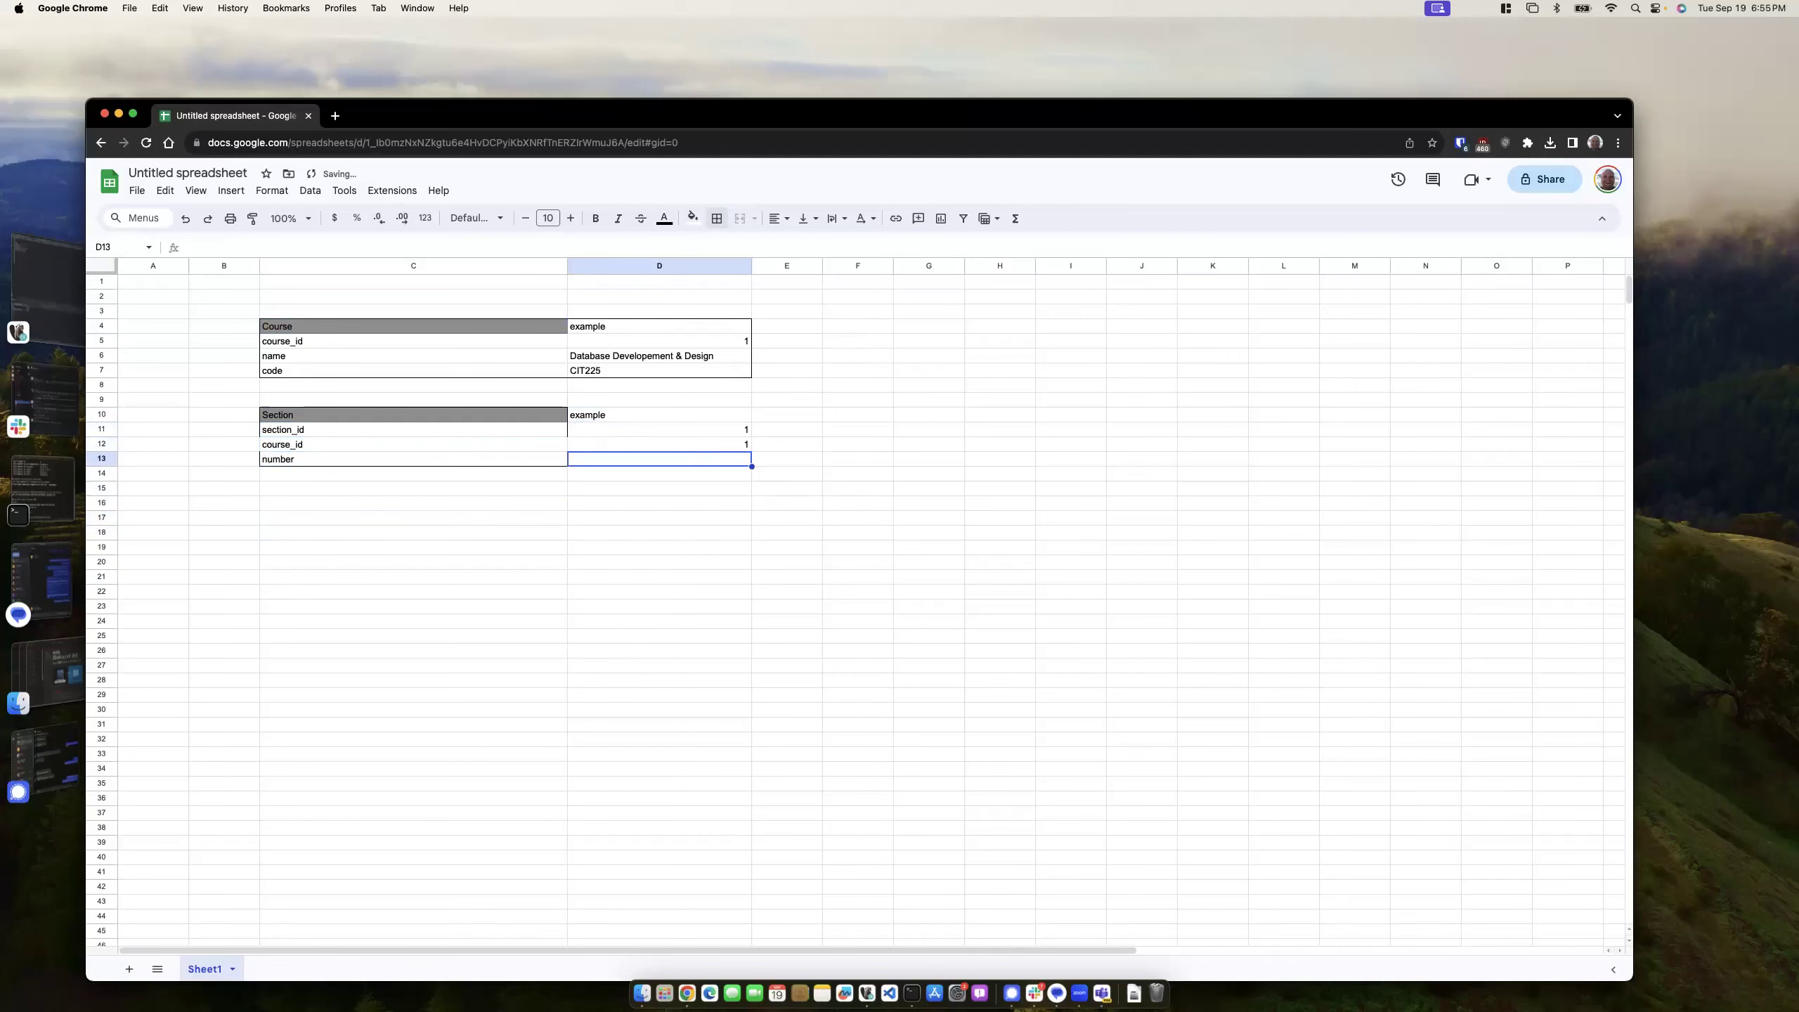
pyautogui.write('1')
pyautogui.click(581, 573)
# - Put an outer border around the whole Section table
pyautogui.moveTo(410, 416); pyautogui.dragTo(627, 460)
pyautogui.click(717, 219)
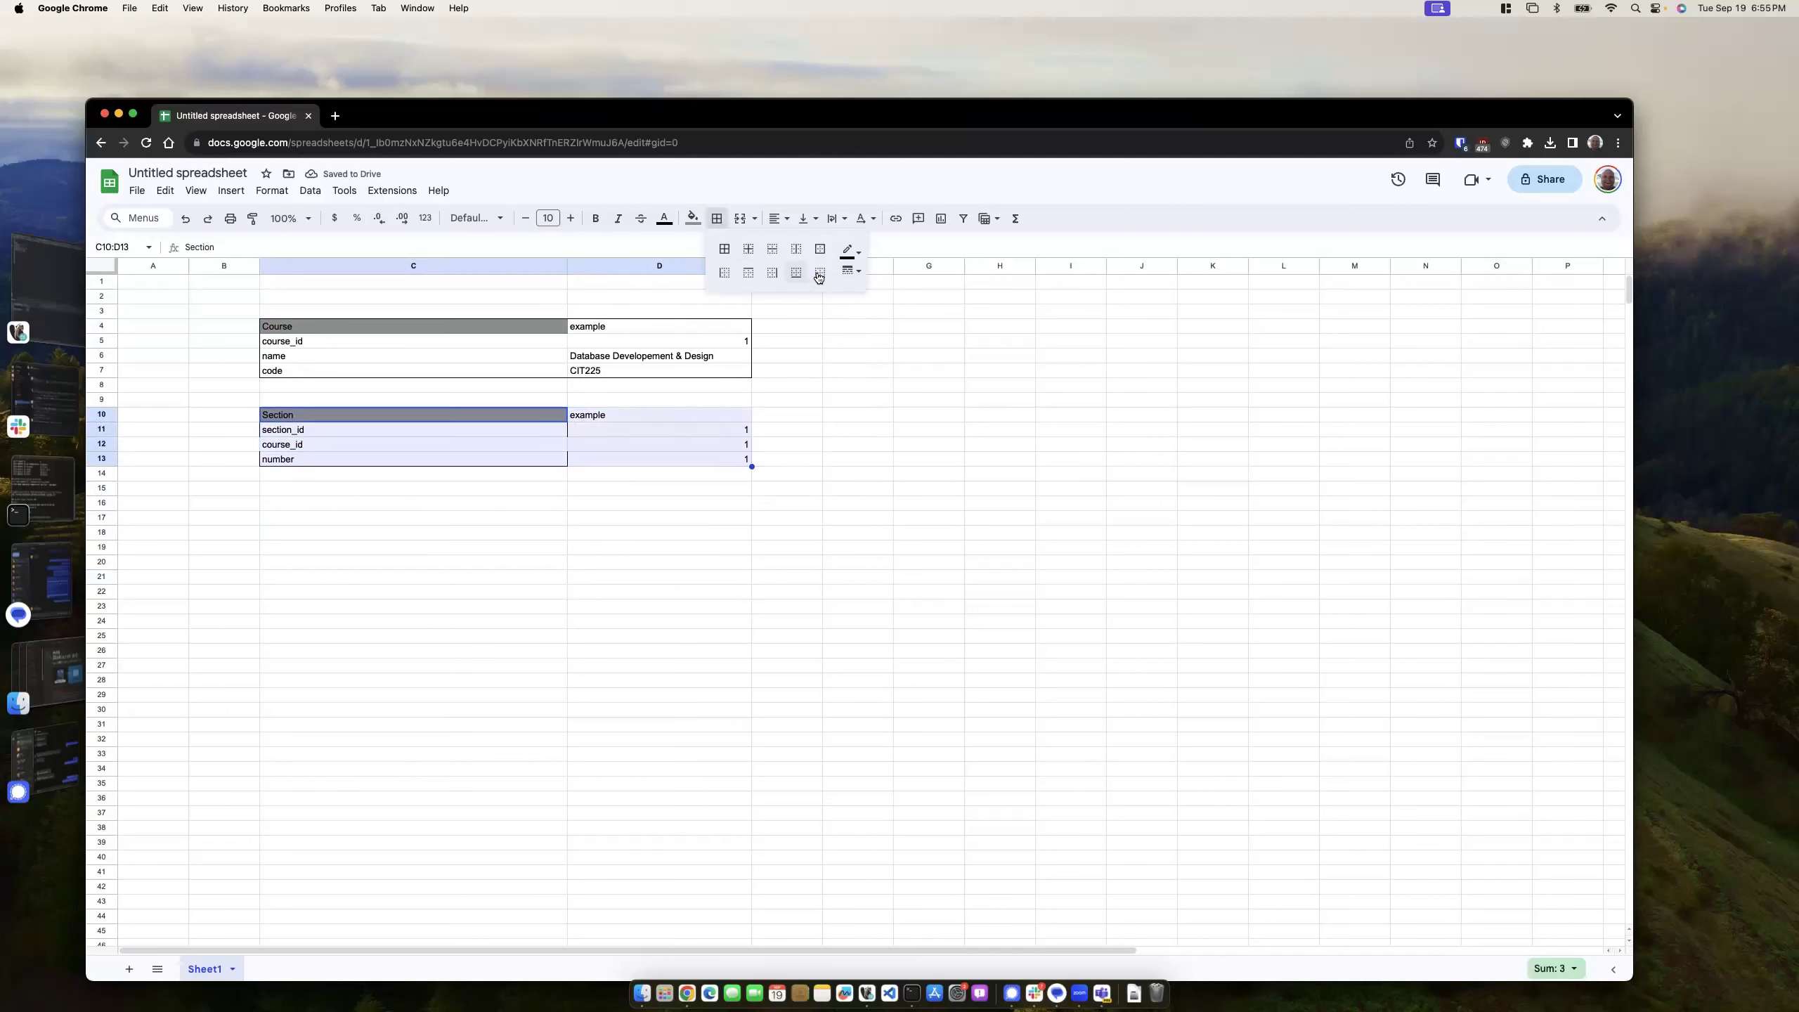
pyautogui.click(820, 248)
pyautogui.click(858, 458)
pyautogui.click(702, 545)
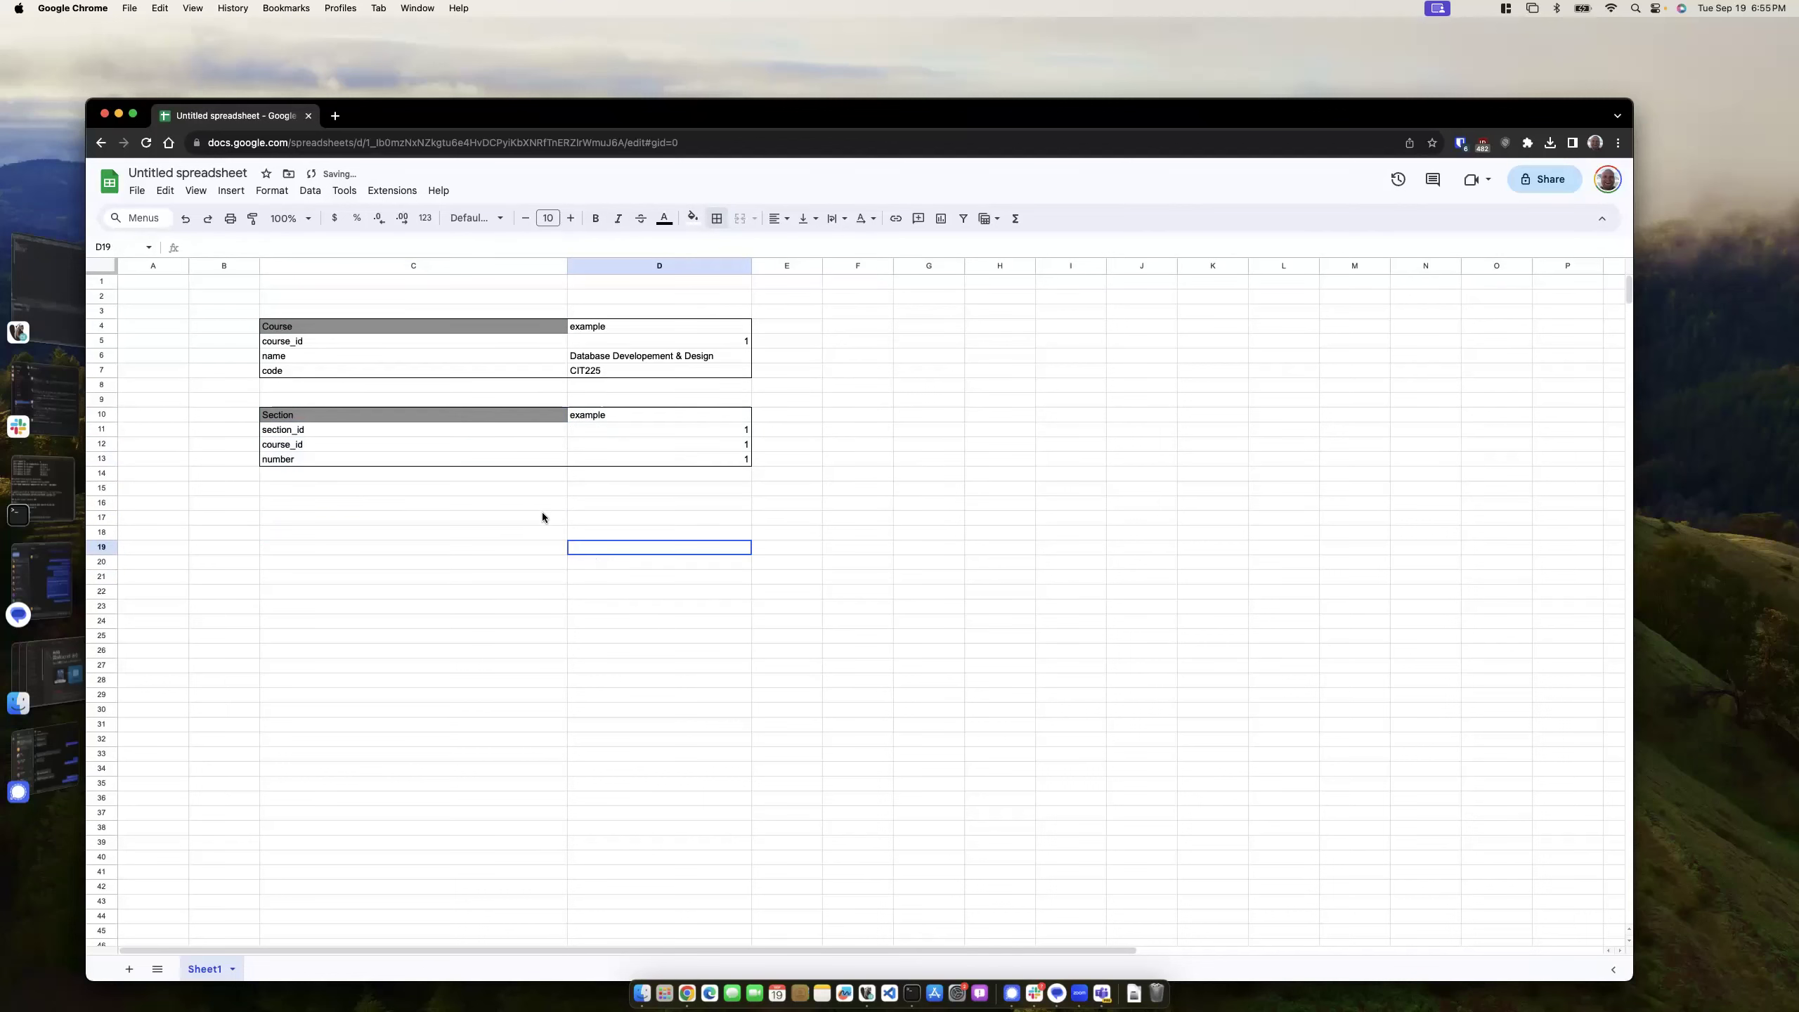
pyautogui.click(288, 490)
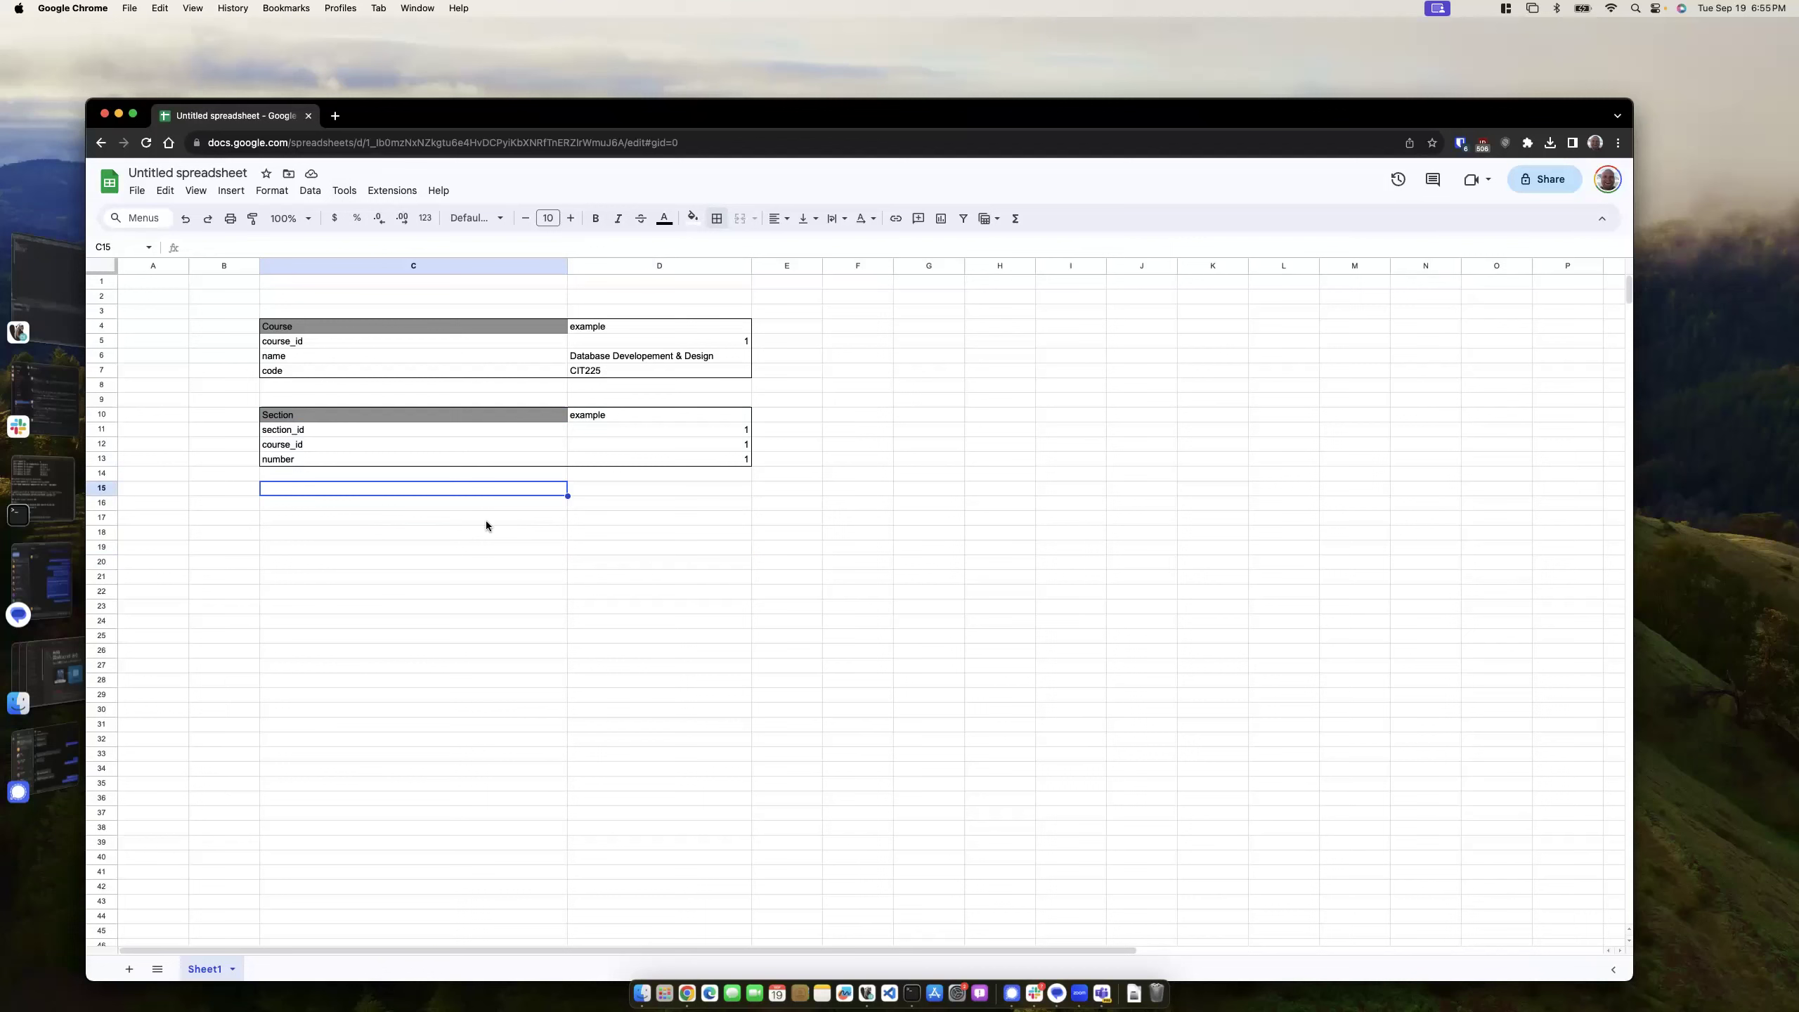
# - Change the number example to 3, keeping section_id's example at 1
pyautogui.click(711, 425)
pyautogui.write('3')
pyautogui.click(681, 532)
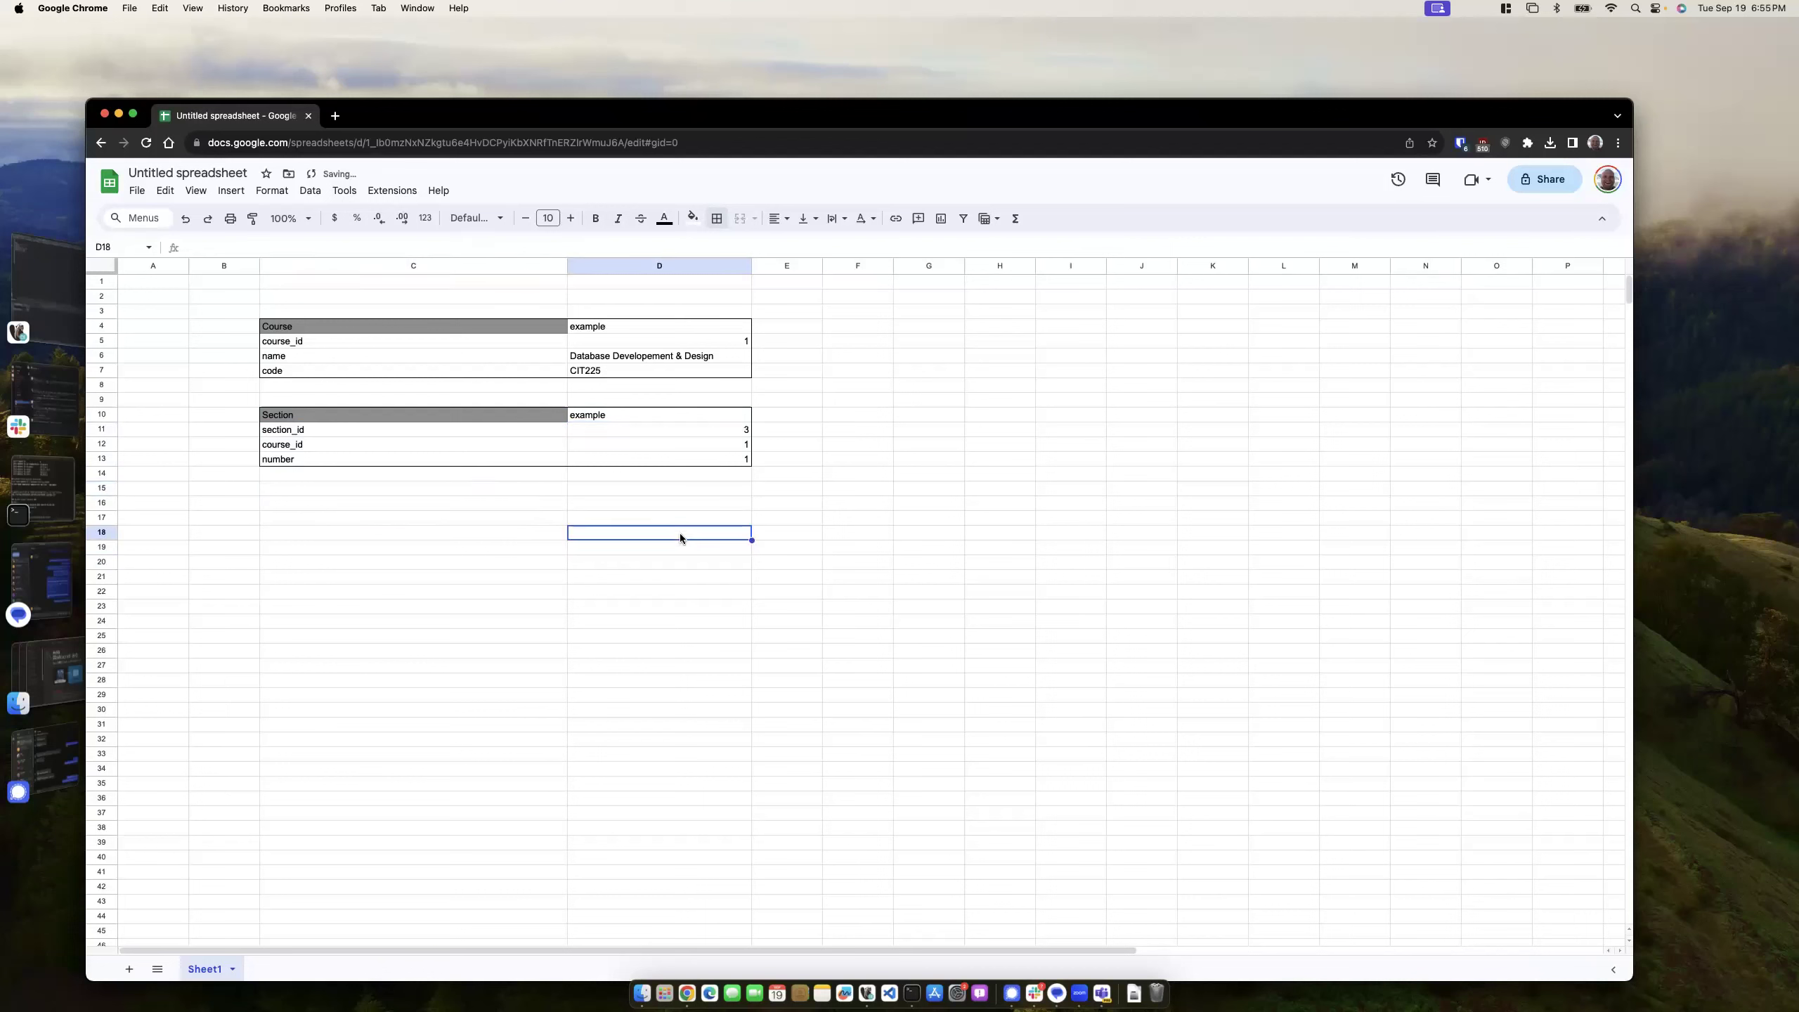
pyautogui.click(717, 428)
pyautogui.click(719, 444)
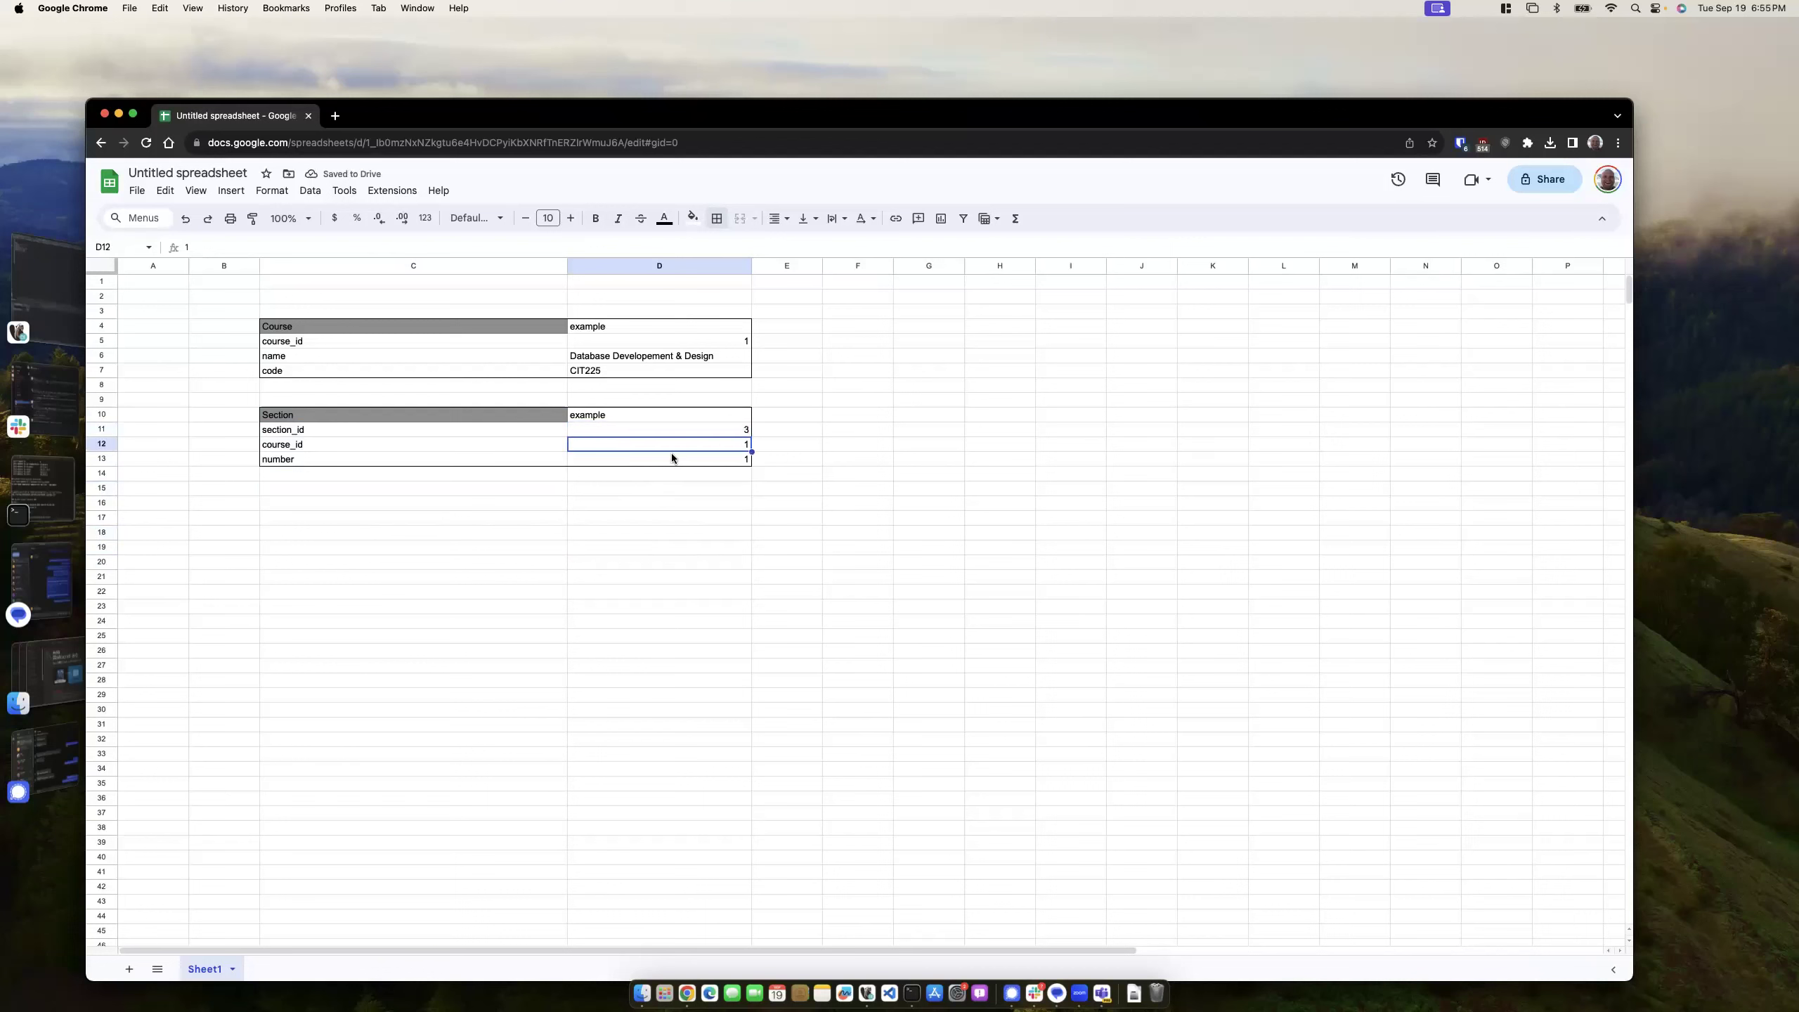
pyautogui.click(700, 433)
pyautogui.click(715, 459)
pyautogui.write('3')
pyautogui.click(714, 432)
pyautogui.write('1')
pyautogui.click(729, 517)
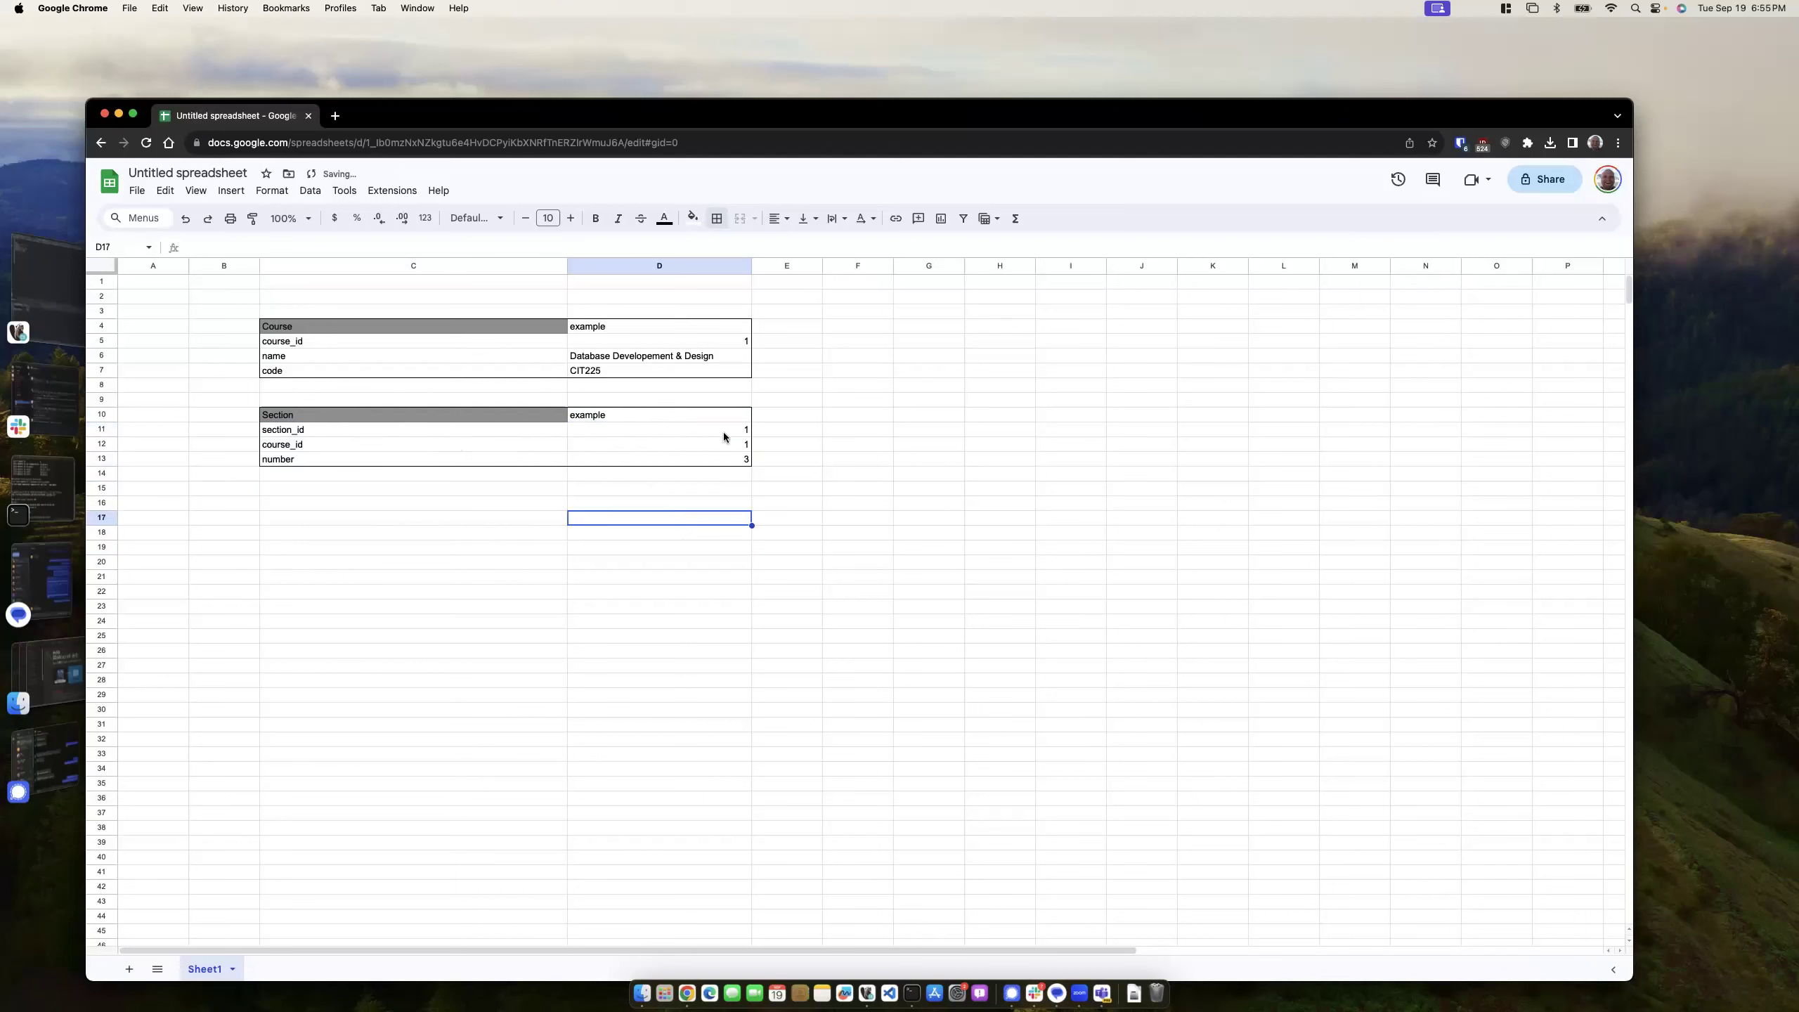
# - Check the course_id and number examples, then pick C16 for the next table
pyautogui.click(714, 445)
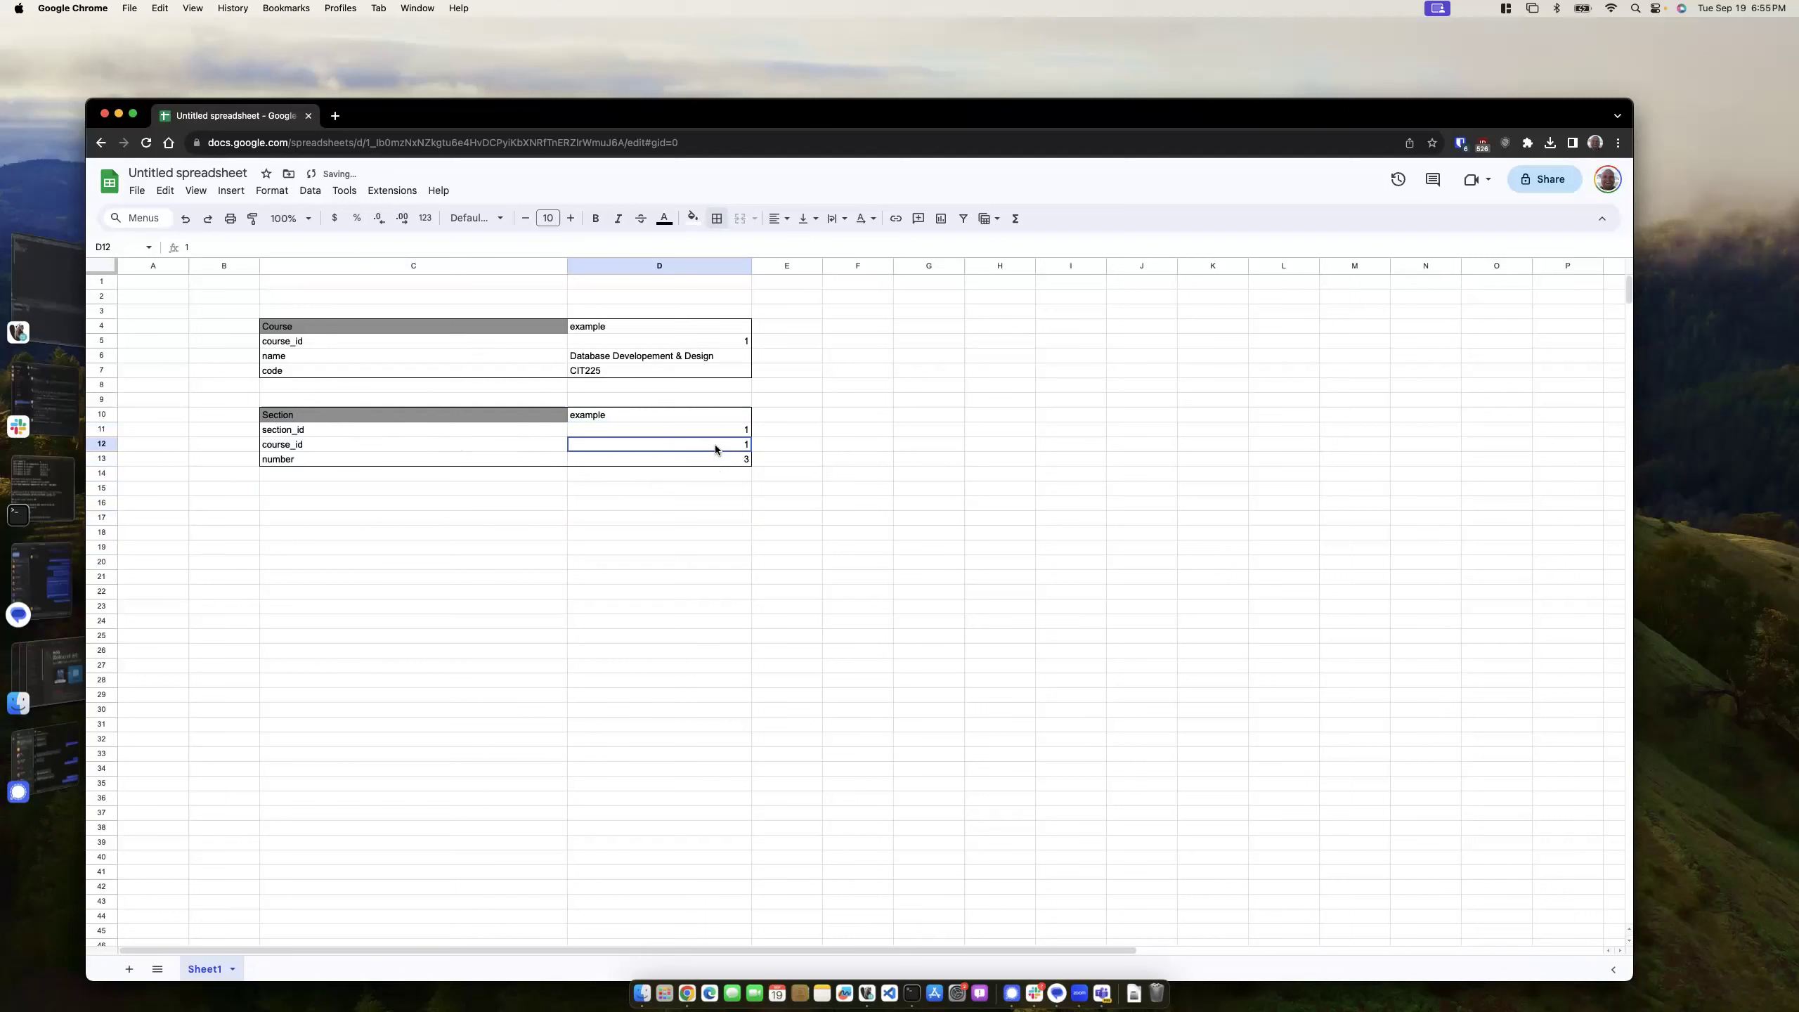
pyautogui.click(722, 457)
pyautogui.click(656, 533)
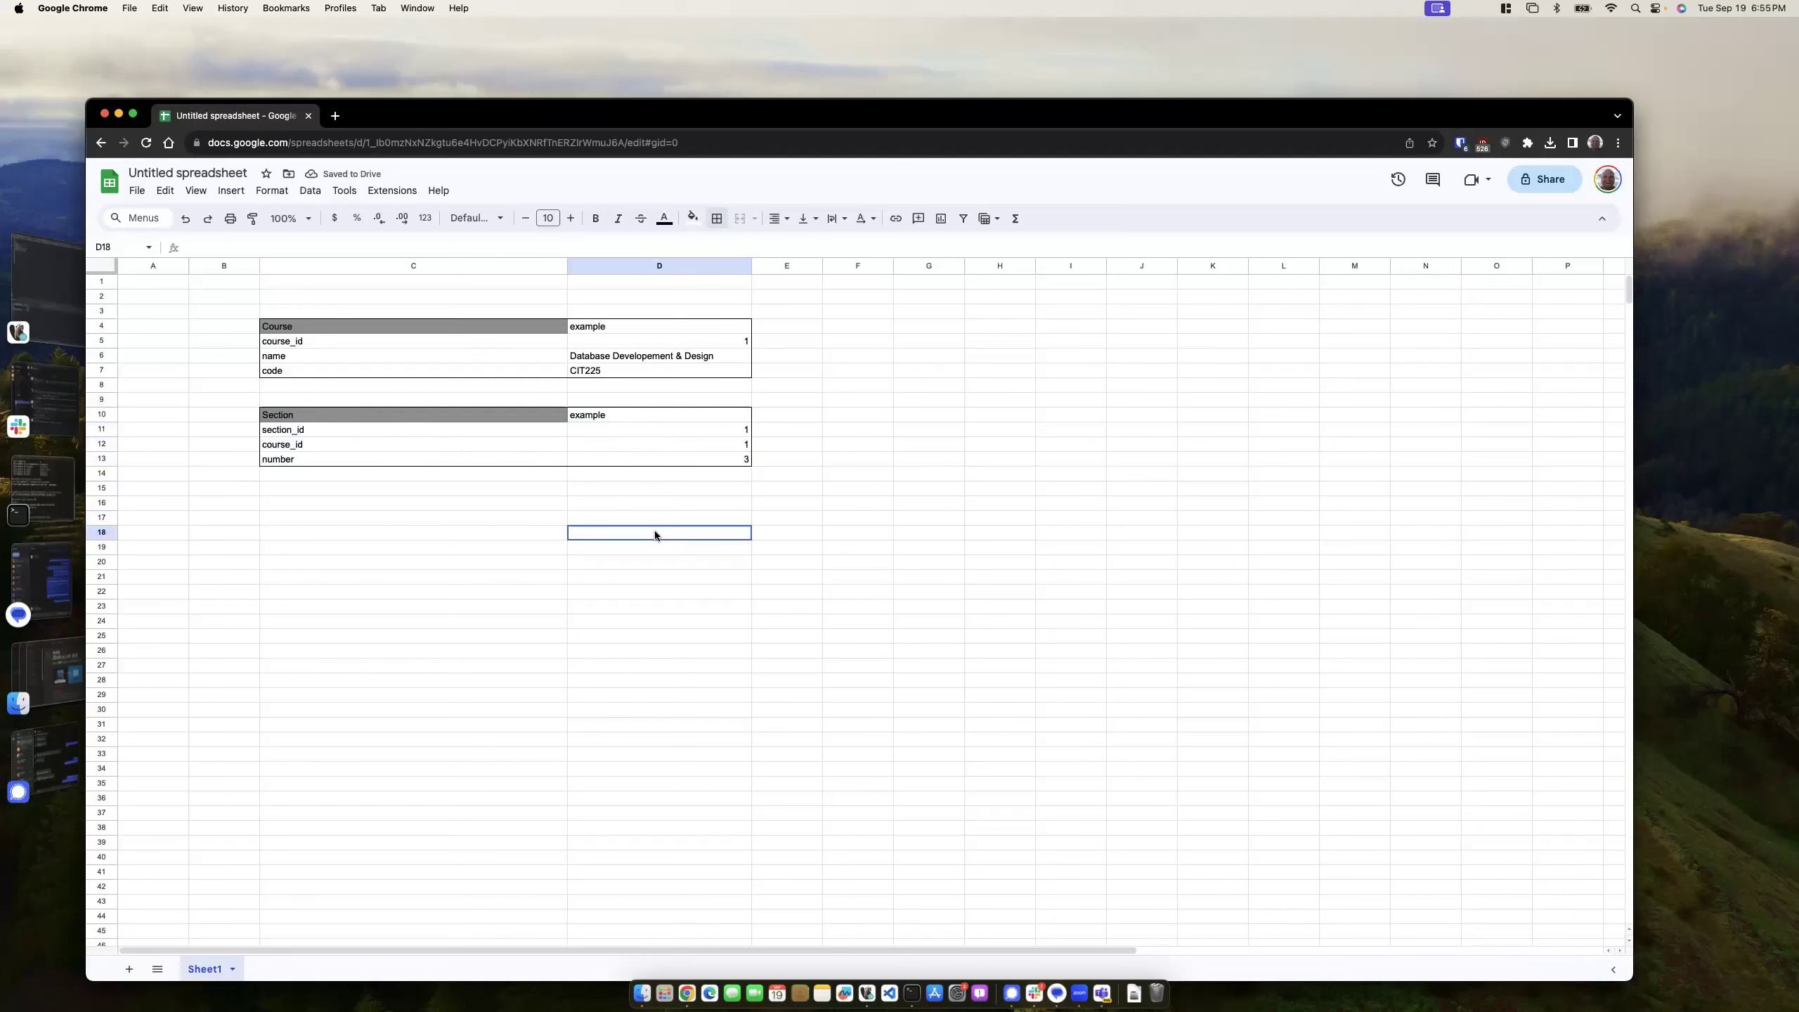
pyautogui.click(322, 490)
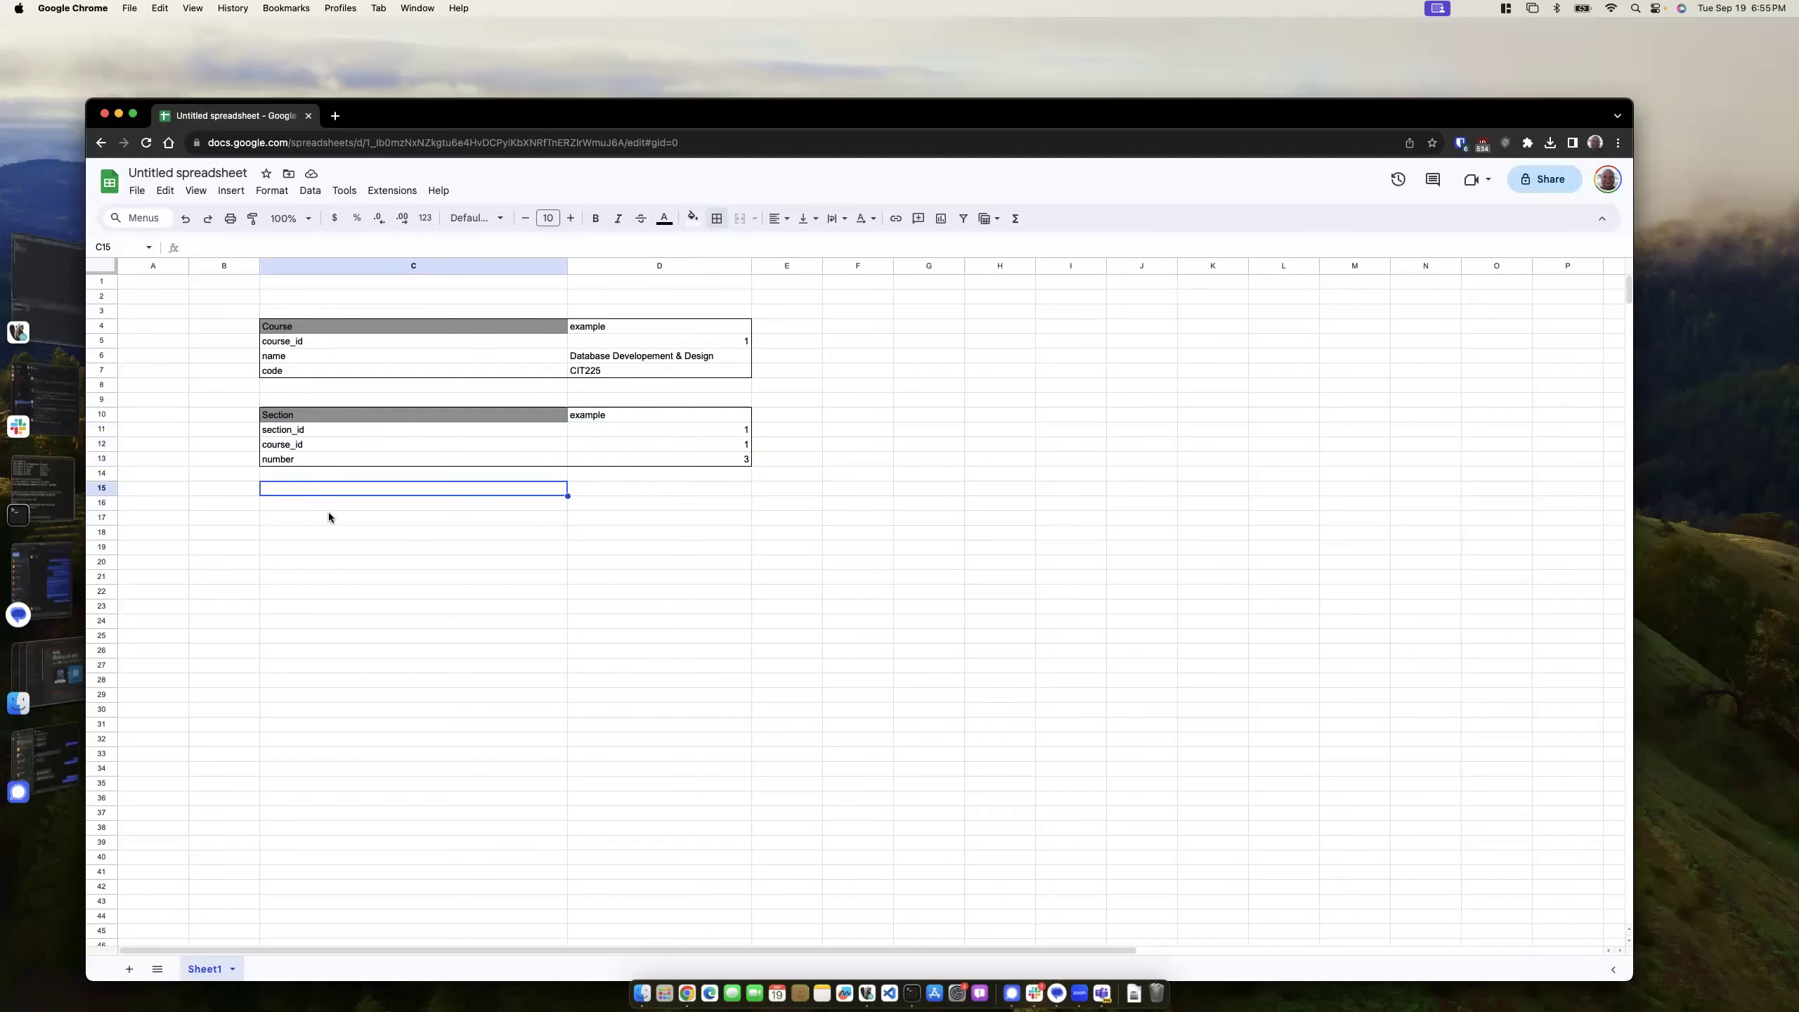
pyautogui.click(327, 505)
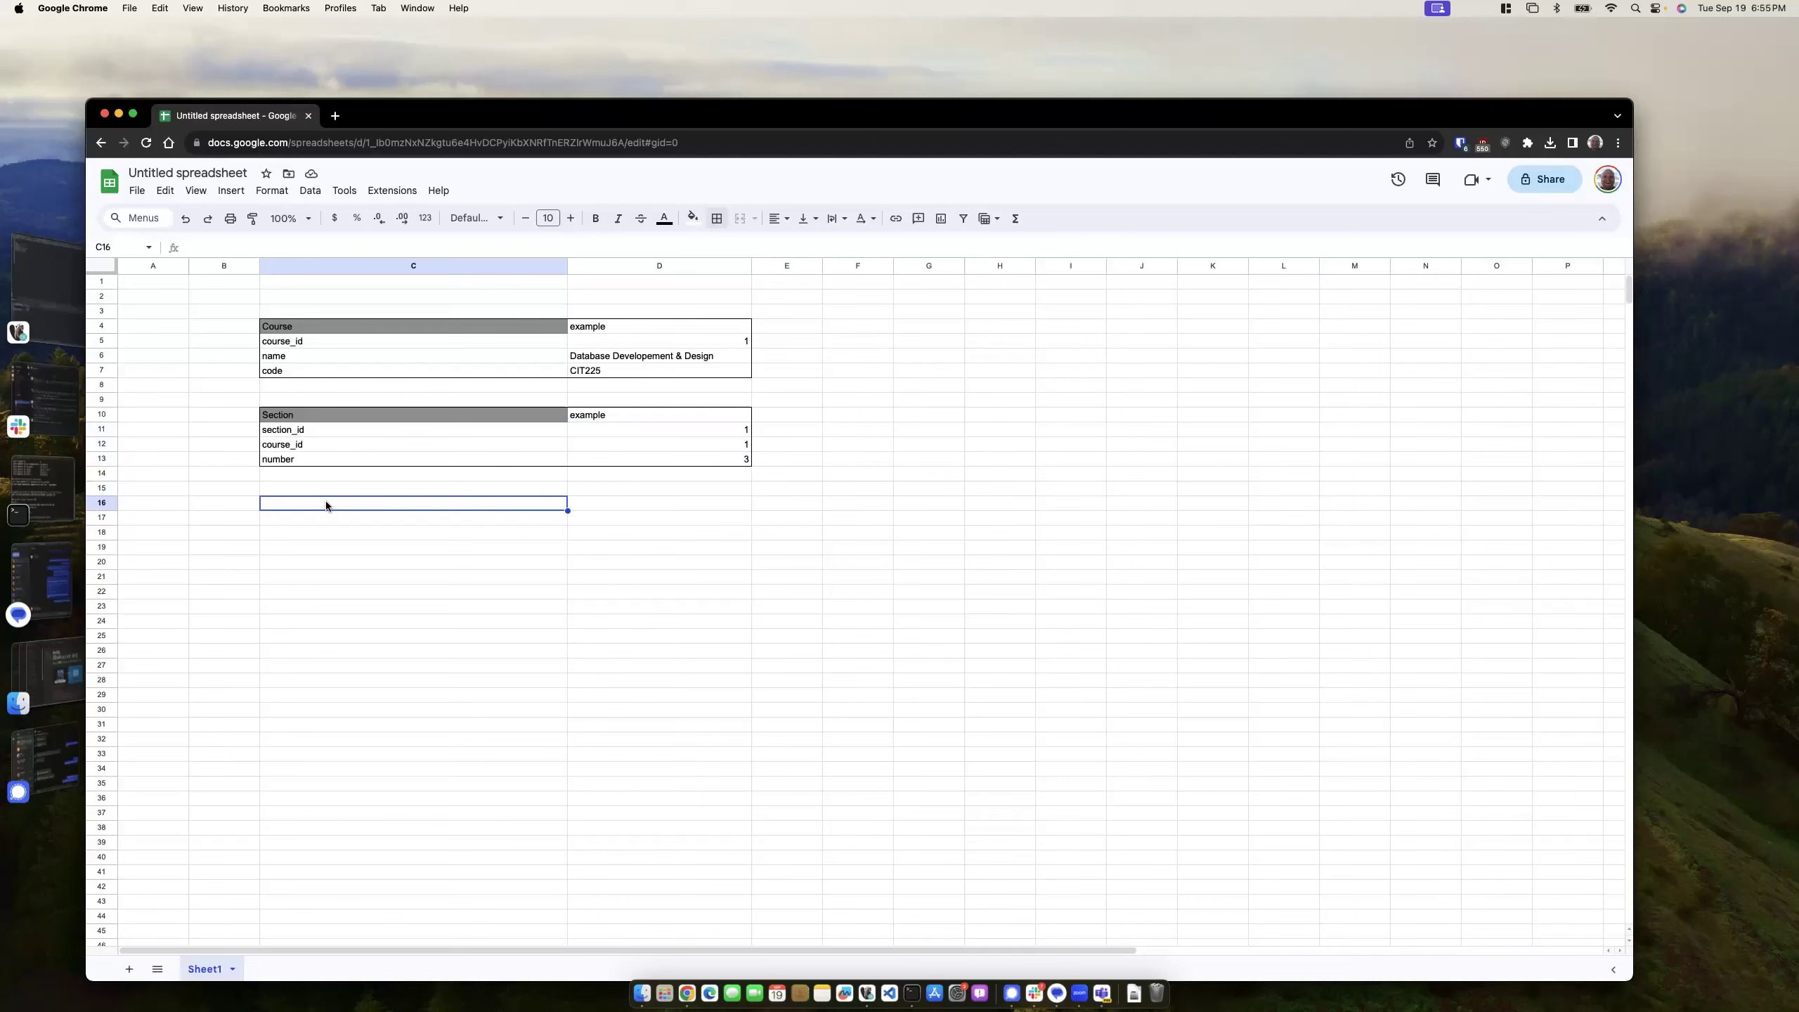
# - Title the new table Roster in C16
pyautogui.write('Roster')
pyautogui.click(365, 554)
pyautogui.click(329, 522)
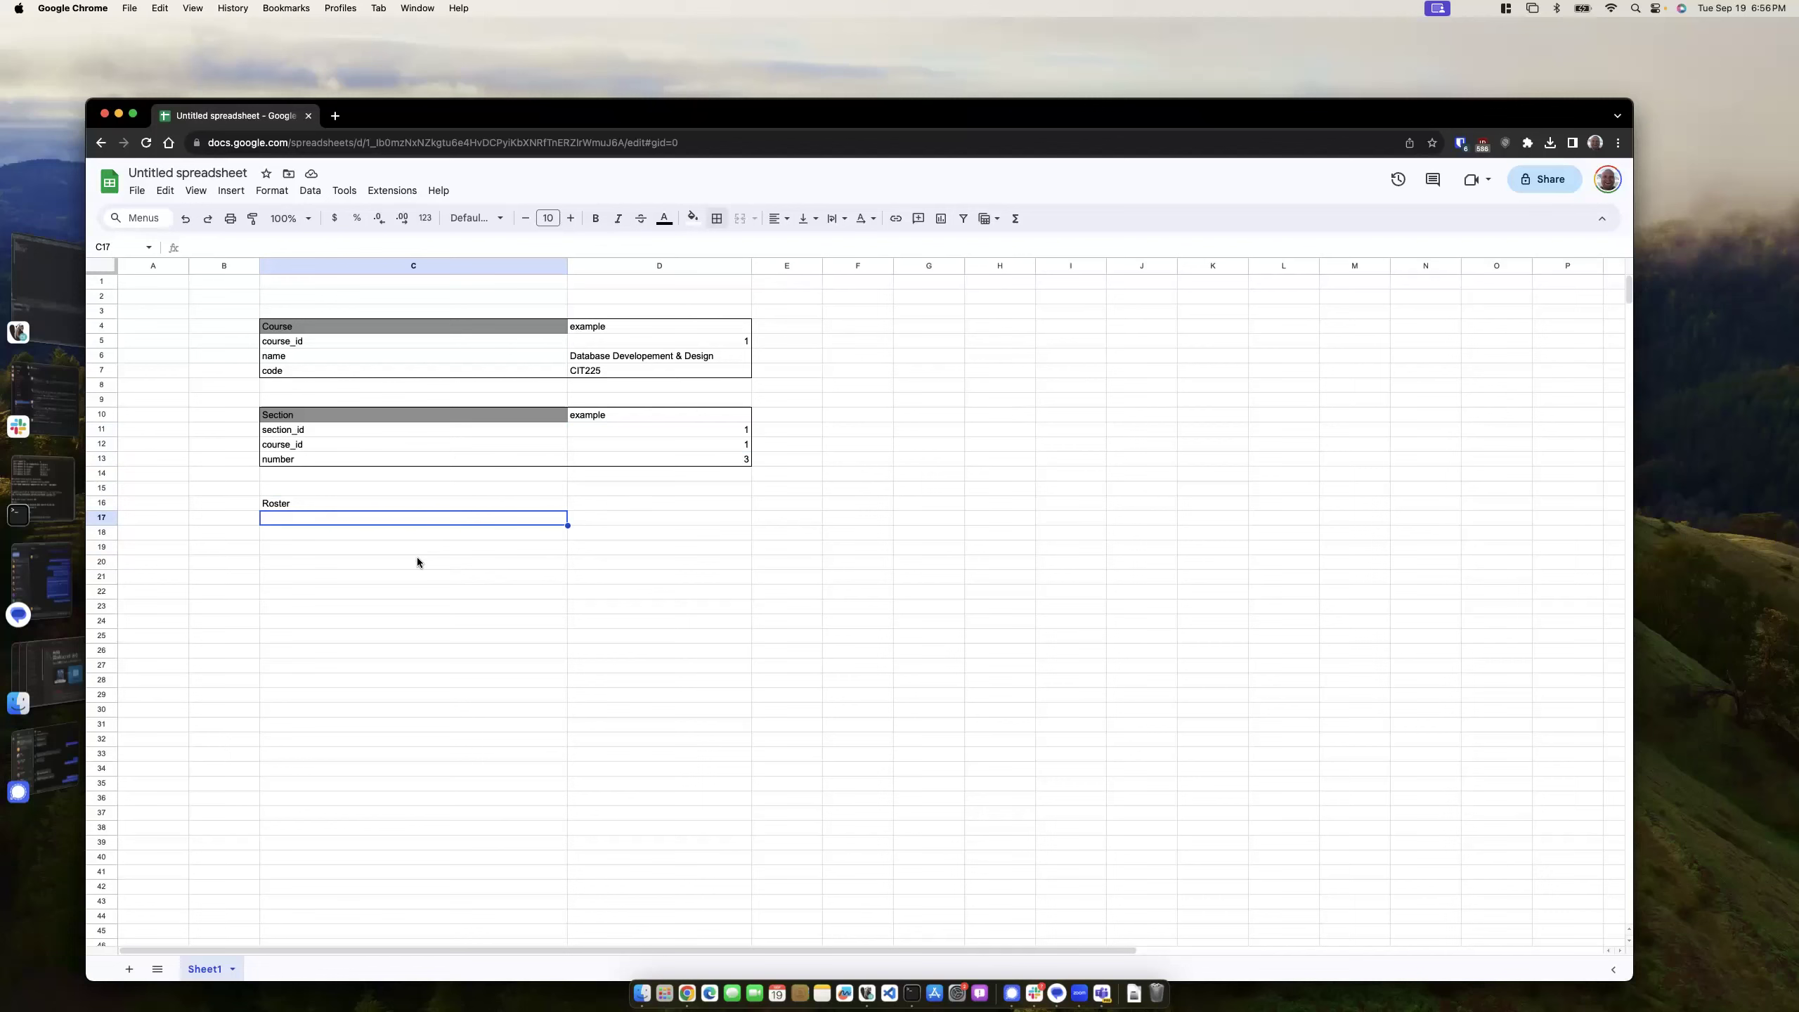
# - List Roster fields roster_id and section_id with example 1 each, plus person_id
pyautogui.write('roster')
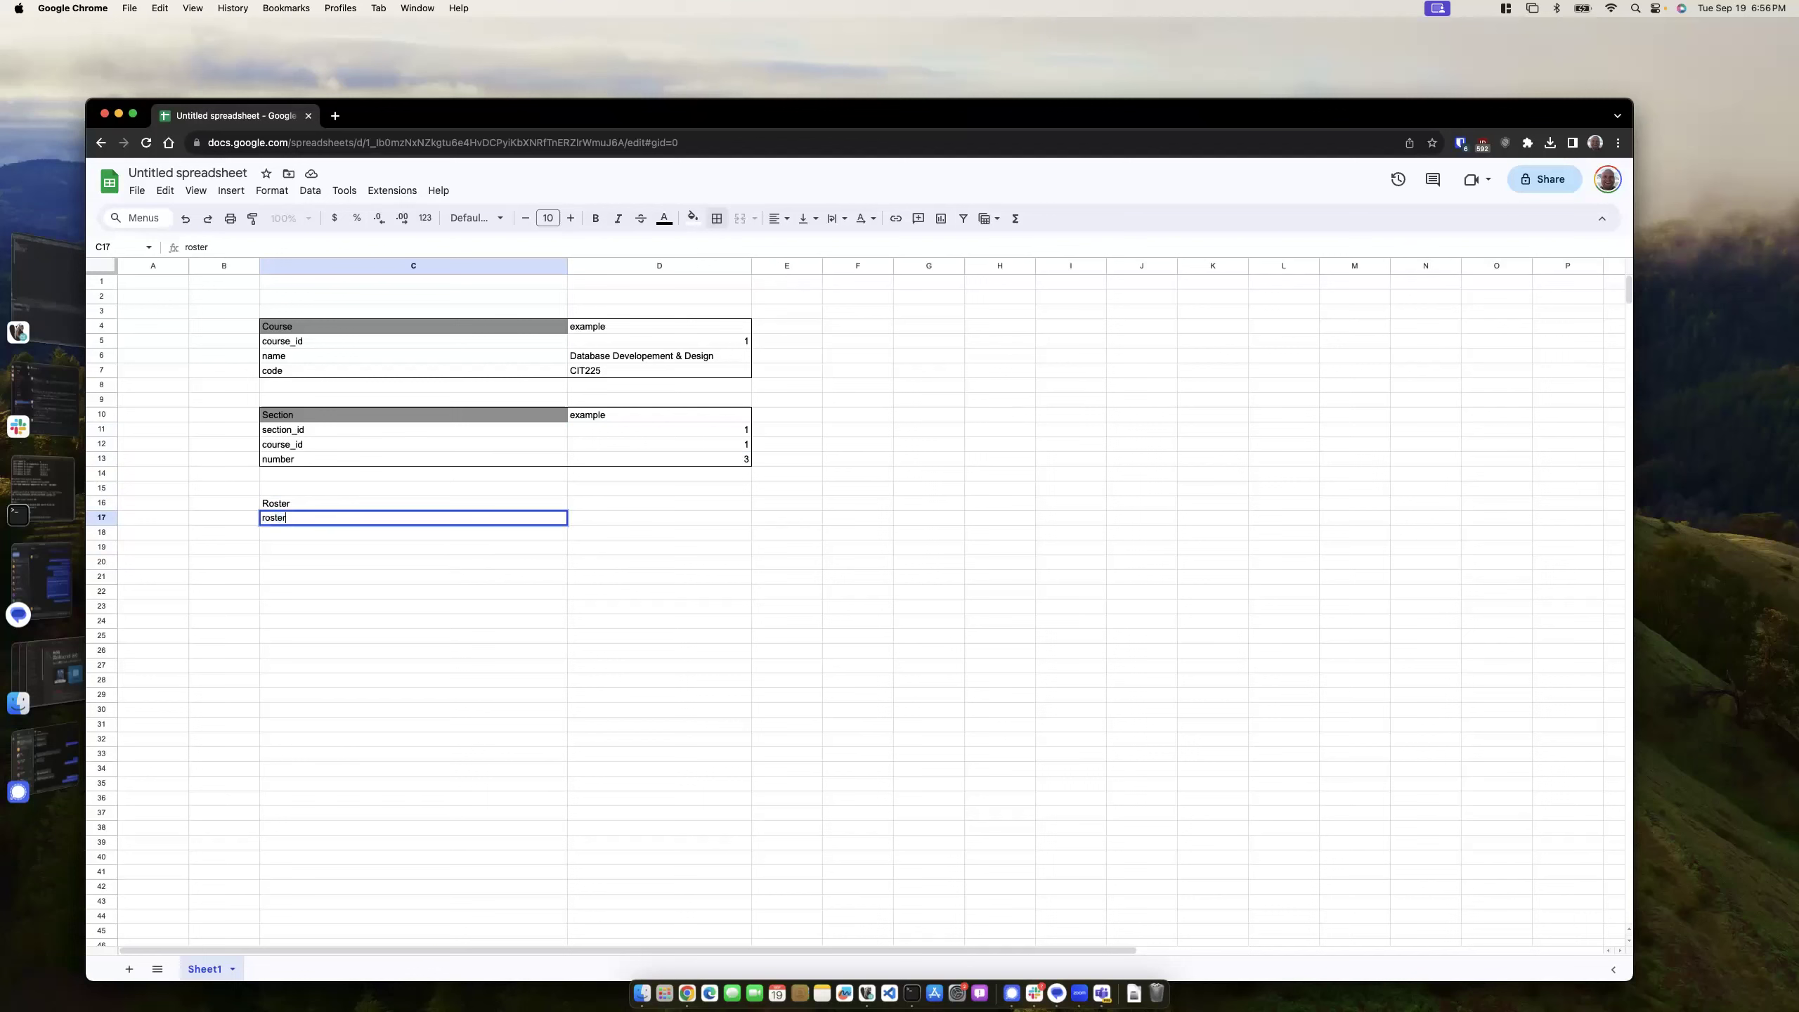
pyautogui.press('Tab')
pyautogui.write('1')
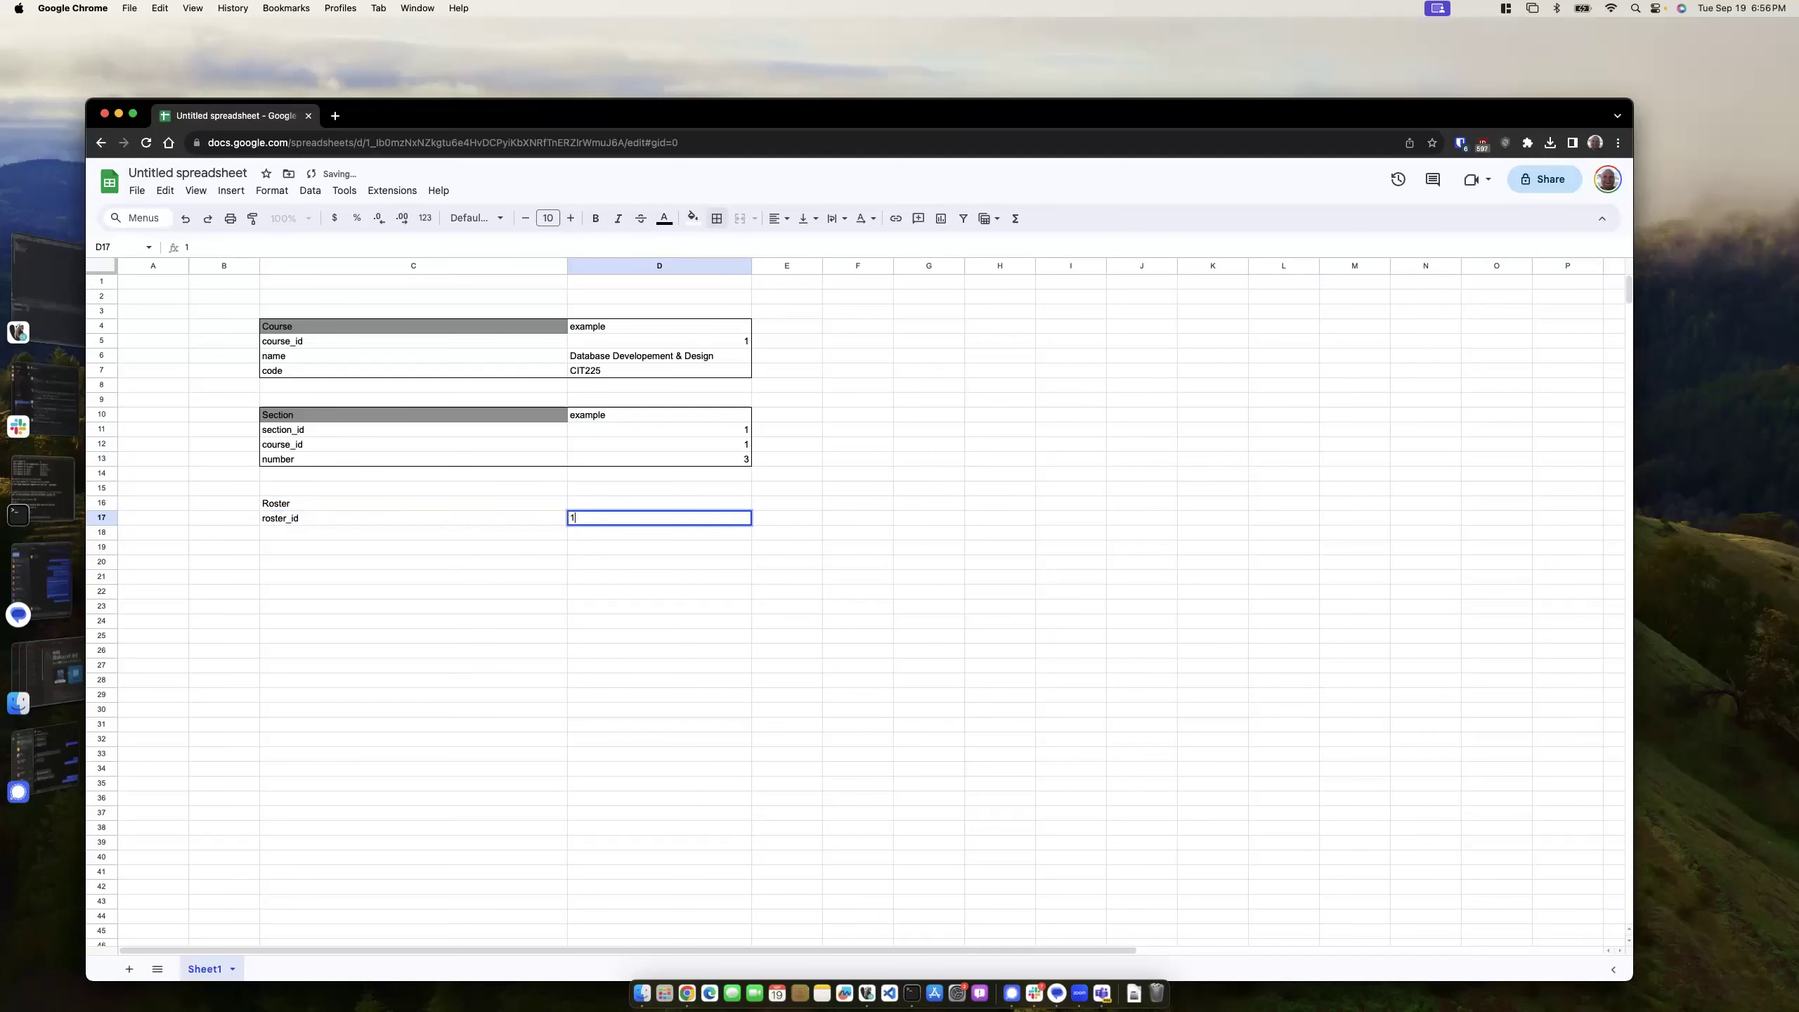
pyautogui.press('Return')
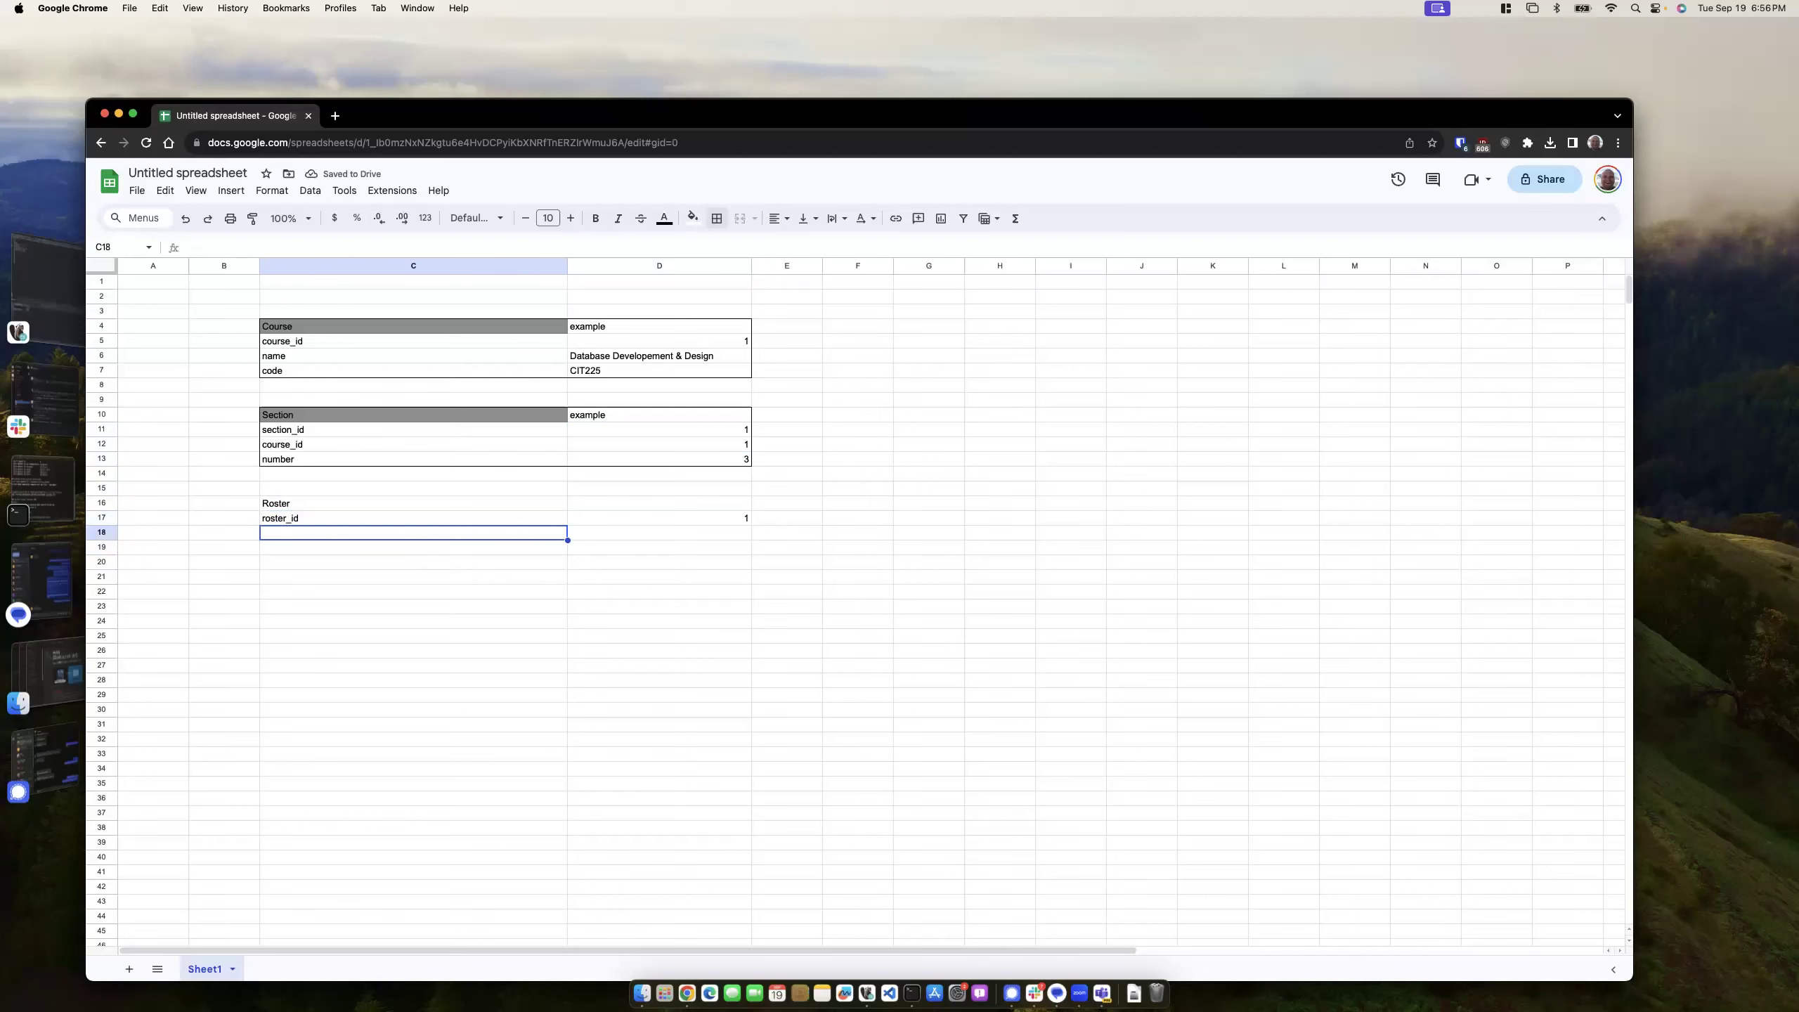
pyautogui.write('section_id')
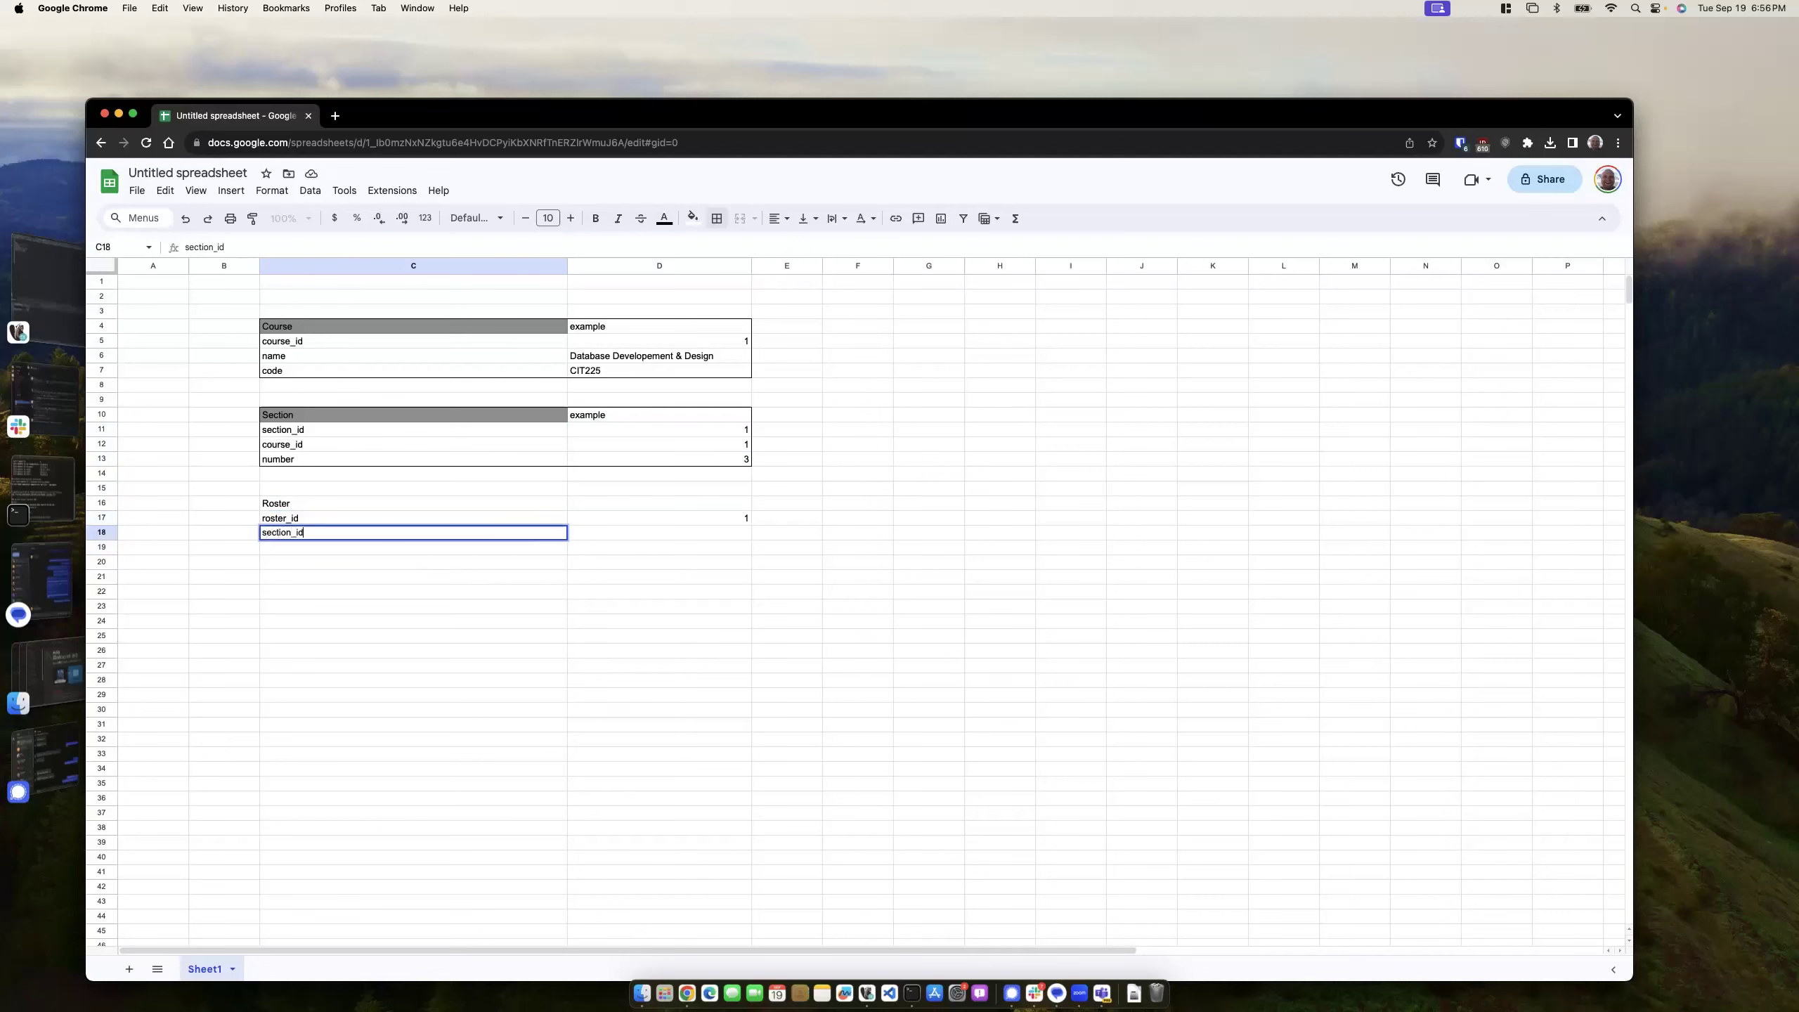
pyautogui.press('Tab')
pyautogui.write('1')
pyautogui.press('Return')
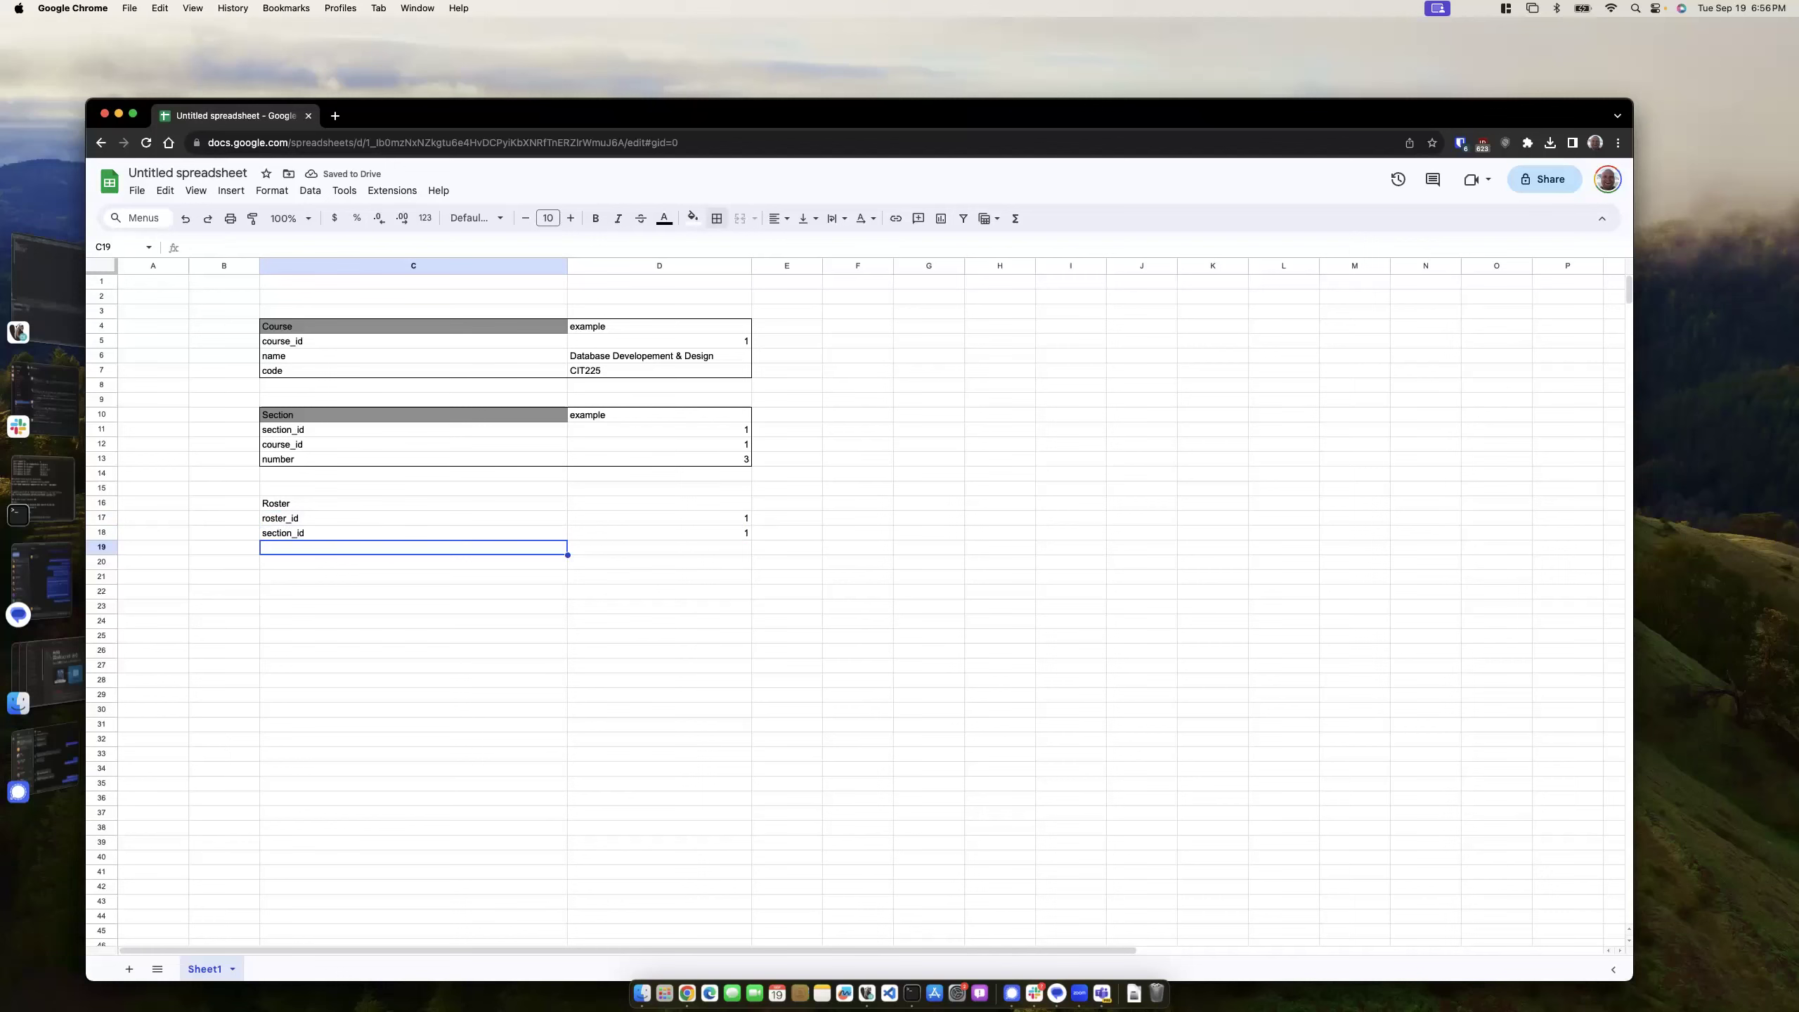
pyautogui.write('person_id')
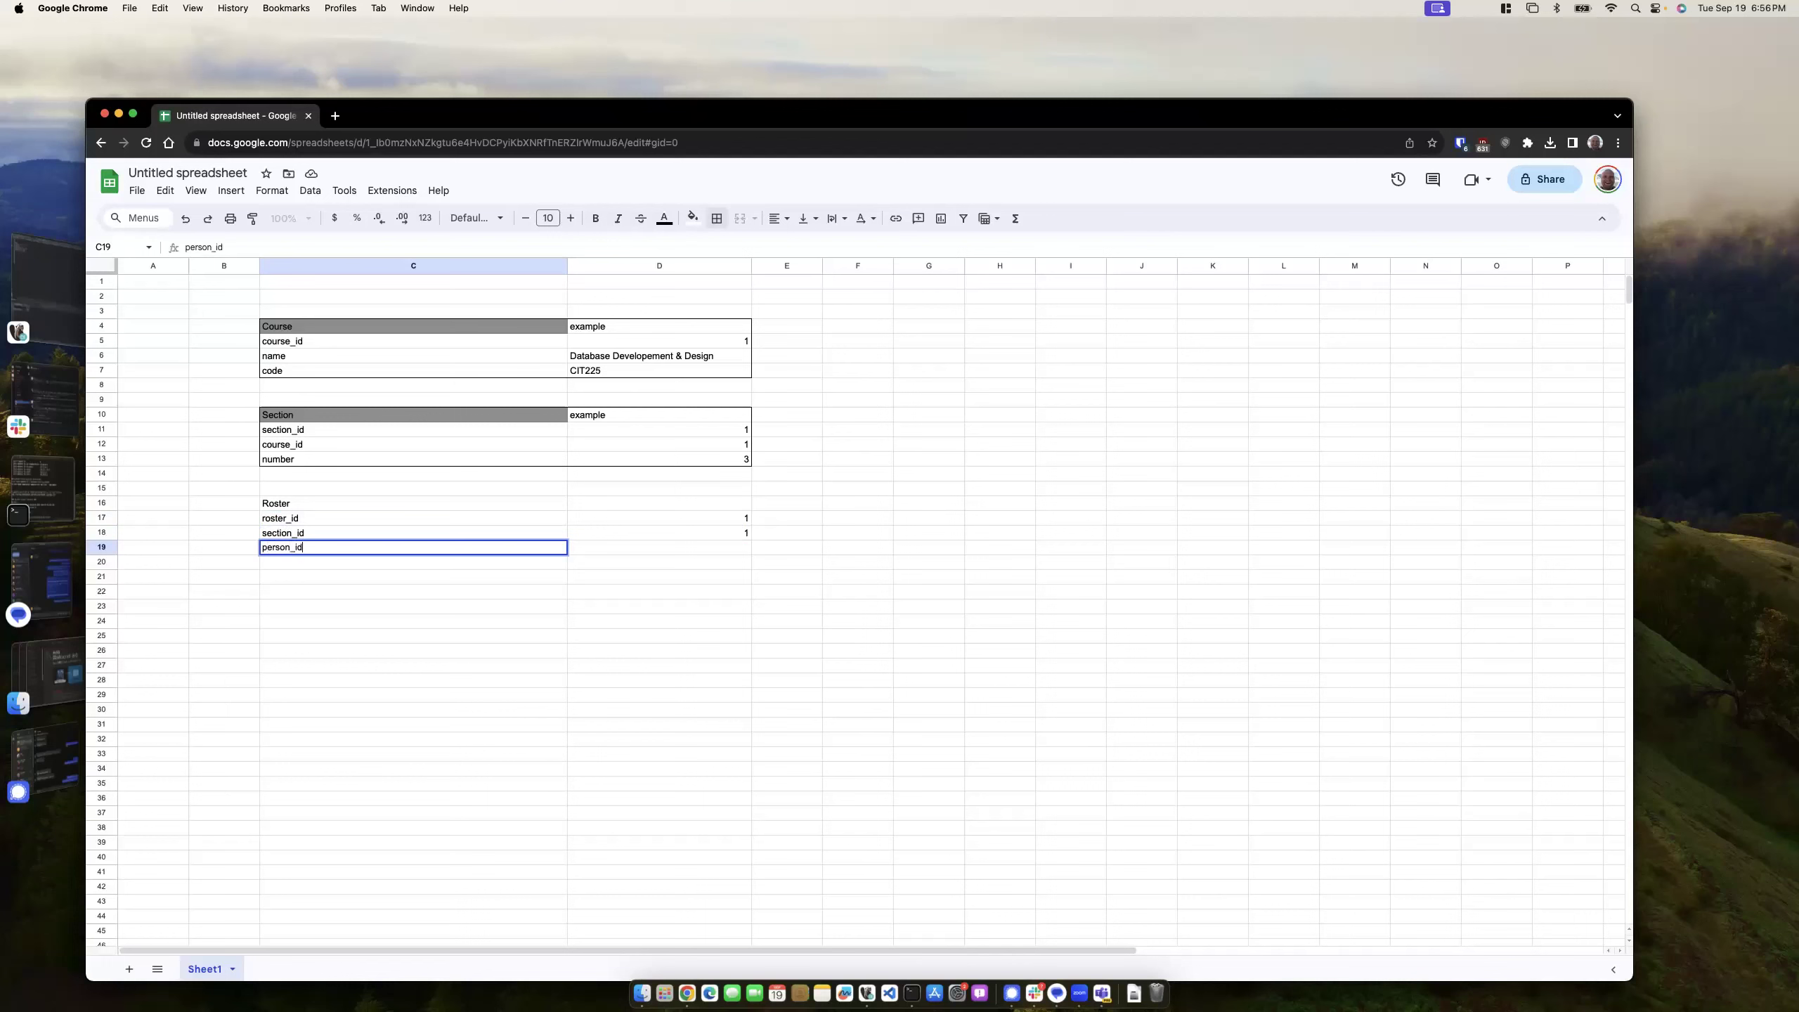
pyautogui.click(417, 606)
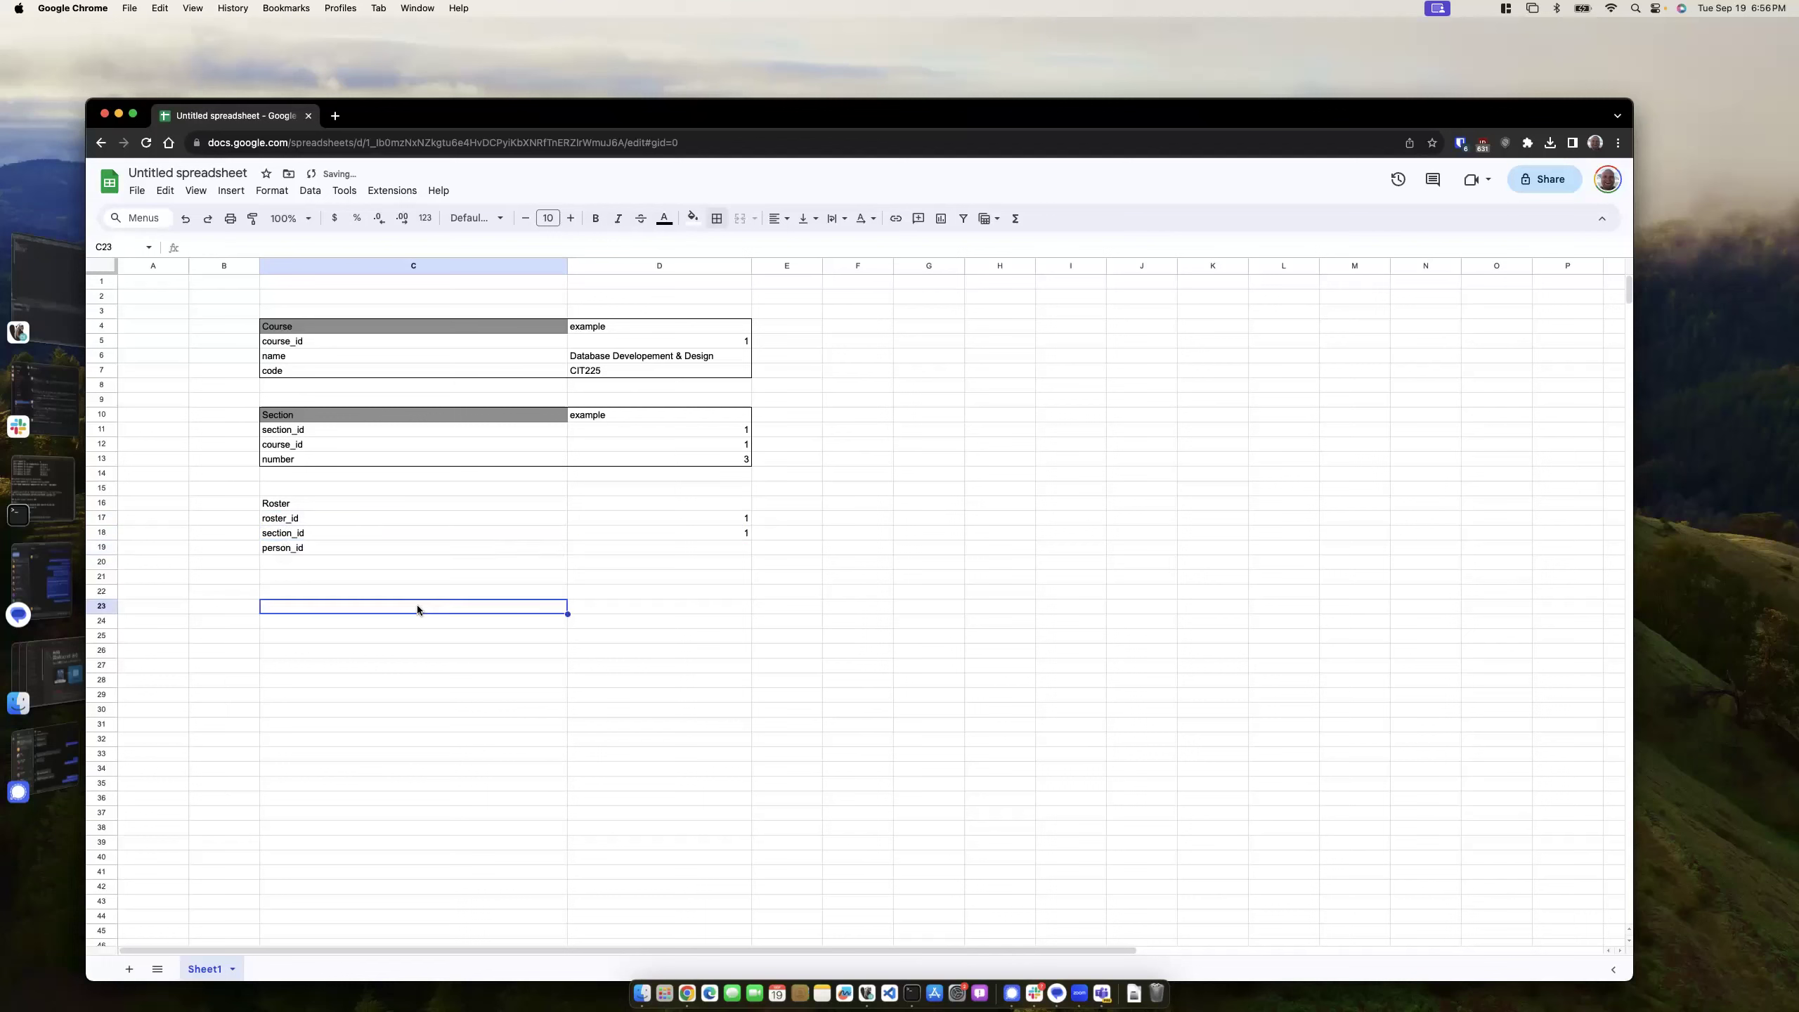
pyautogui.click(926, 328)
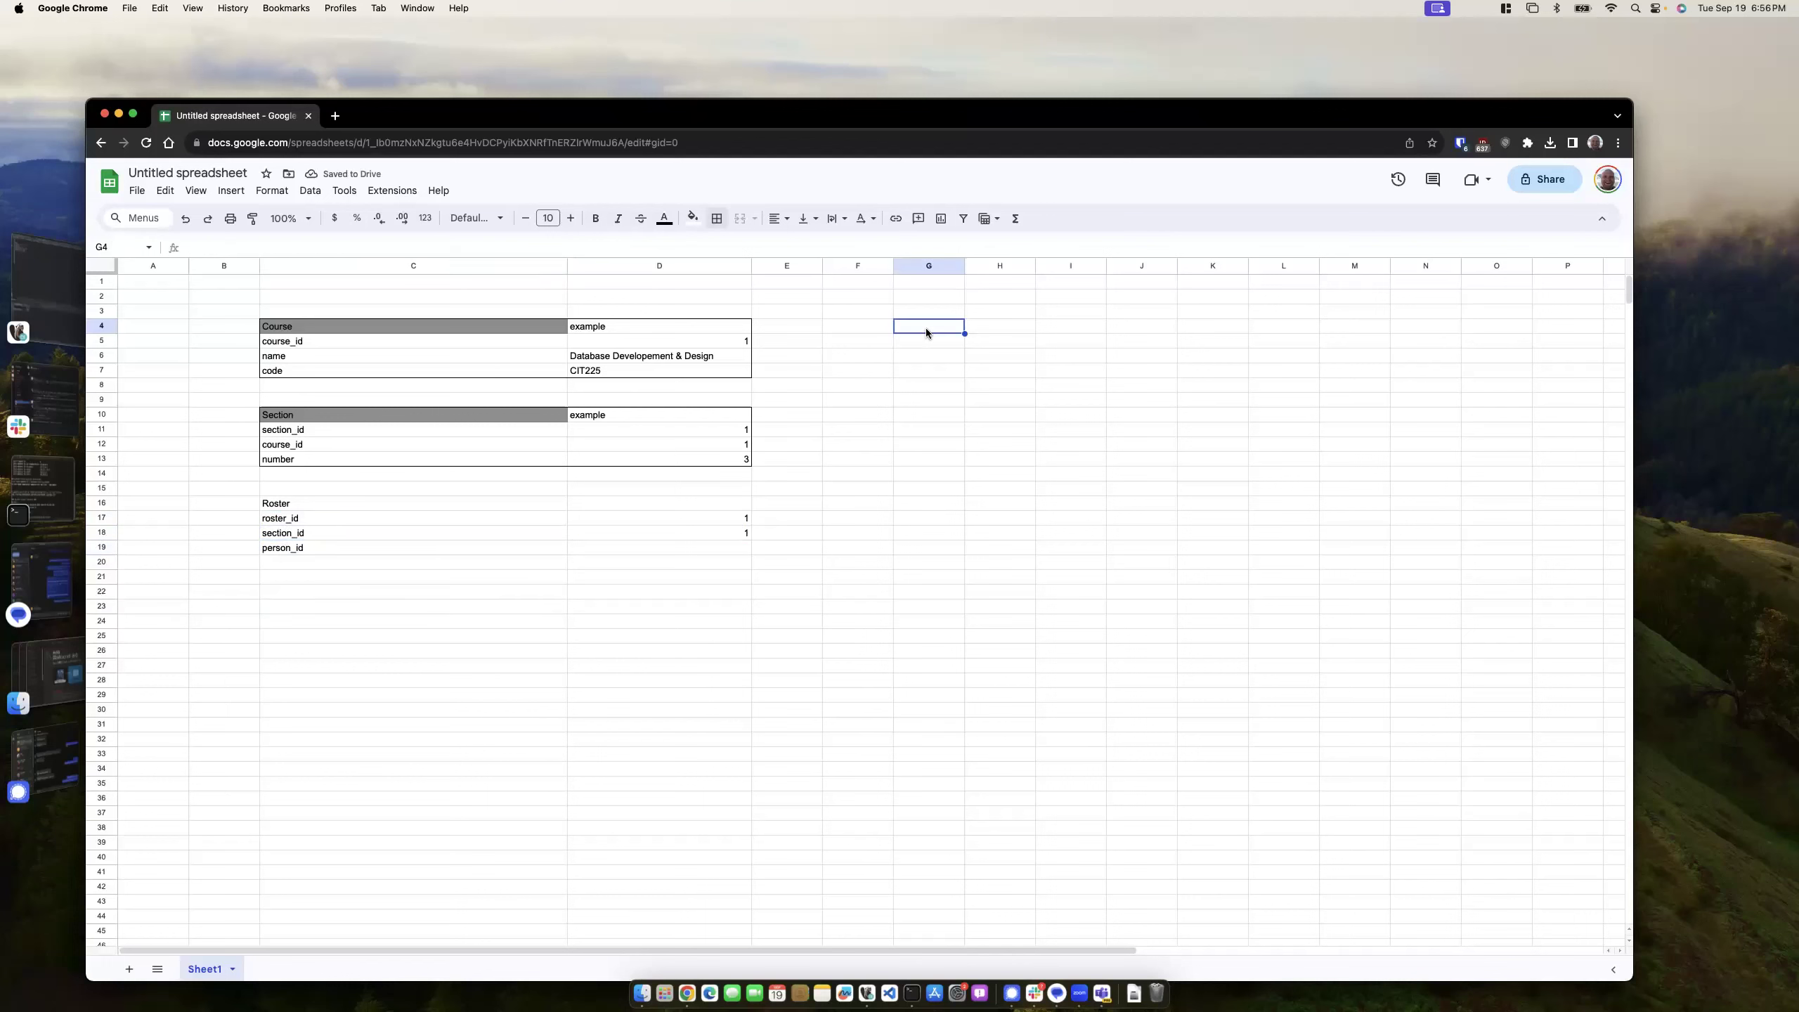
# - Move the Roster block down so it starts at row 25
pyautogui.moveTo(314, 504); pyautogui.dragTo(674, 547)
pyautogui.press('super+c')
pyautogui.click(337, 640)
pyautogui.press('super+v')
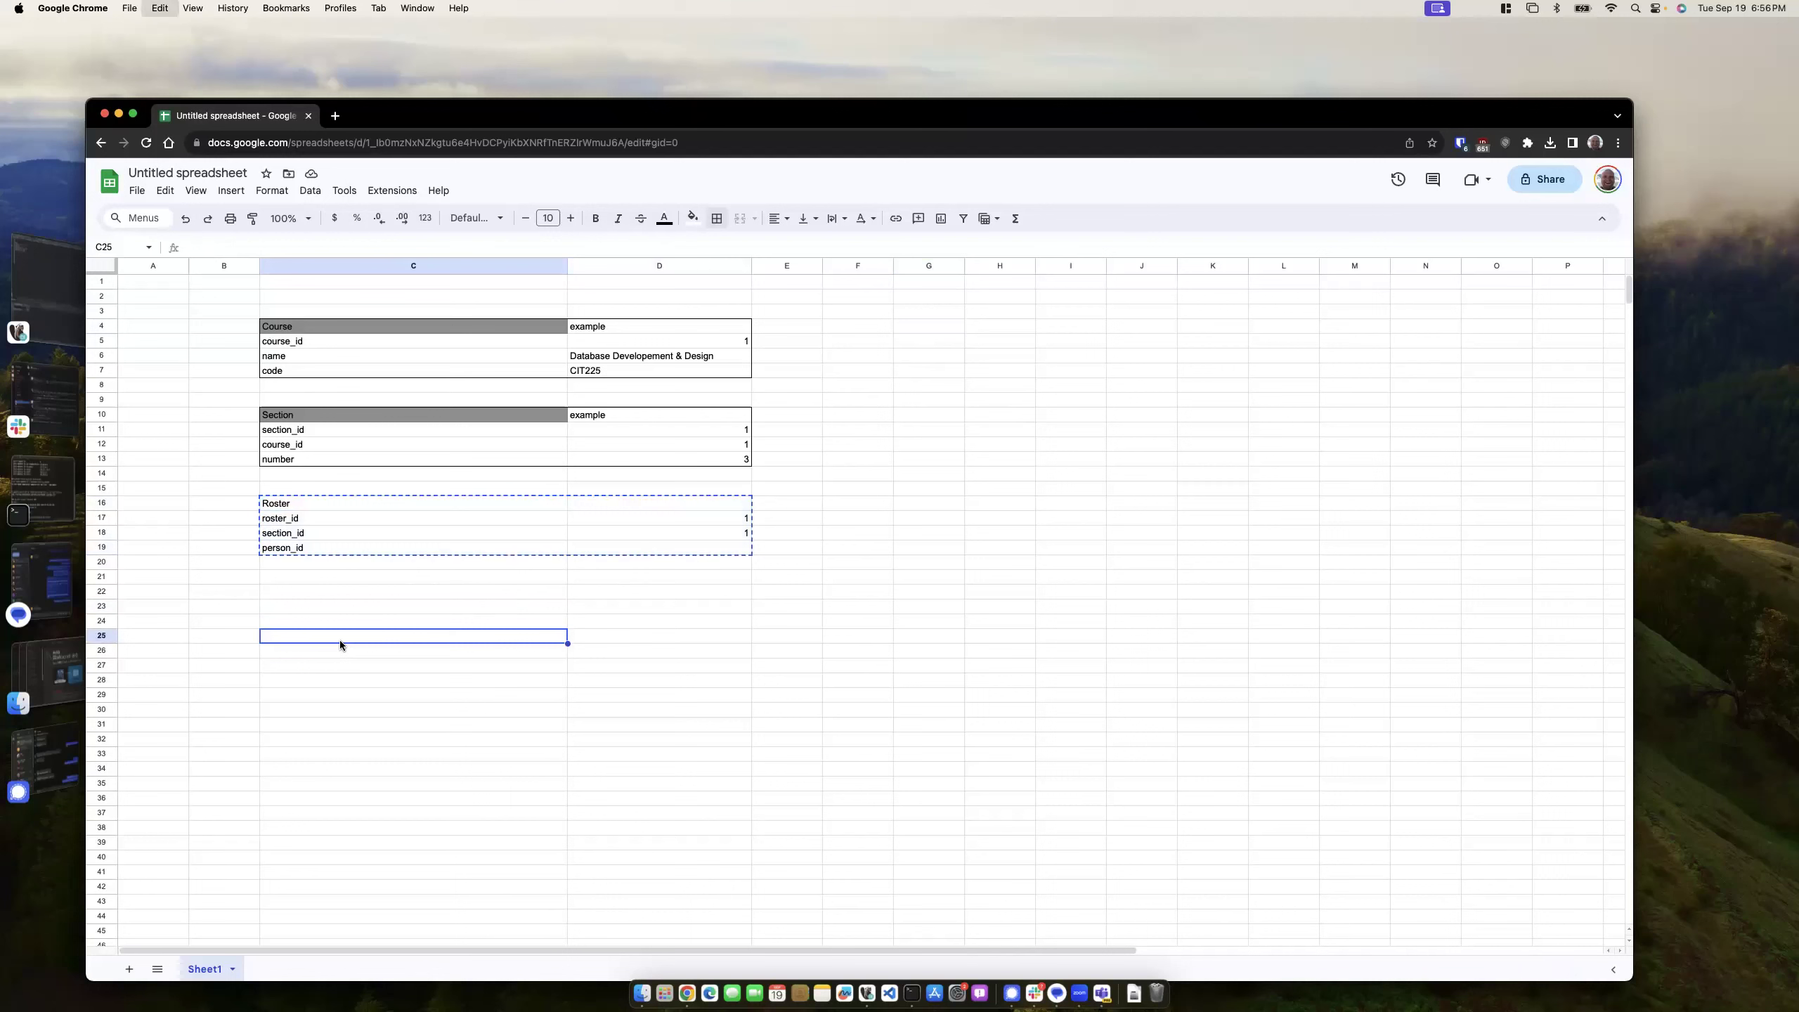
pyautogui.click(373, 710)
pyautogui.click(290, 488)
# - Add a Person title in C16 with a person_id field and example value 1
pyautogui.click(290, 504)
pyautogui.write('Person')
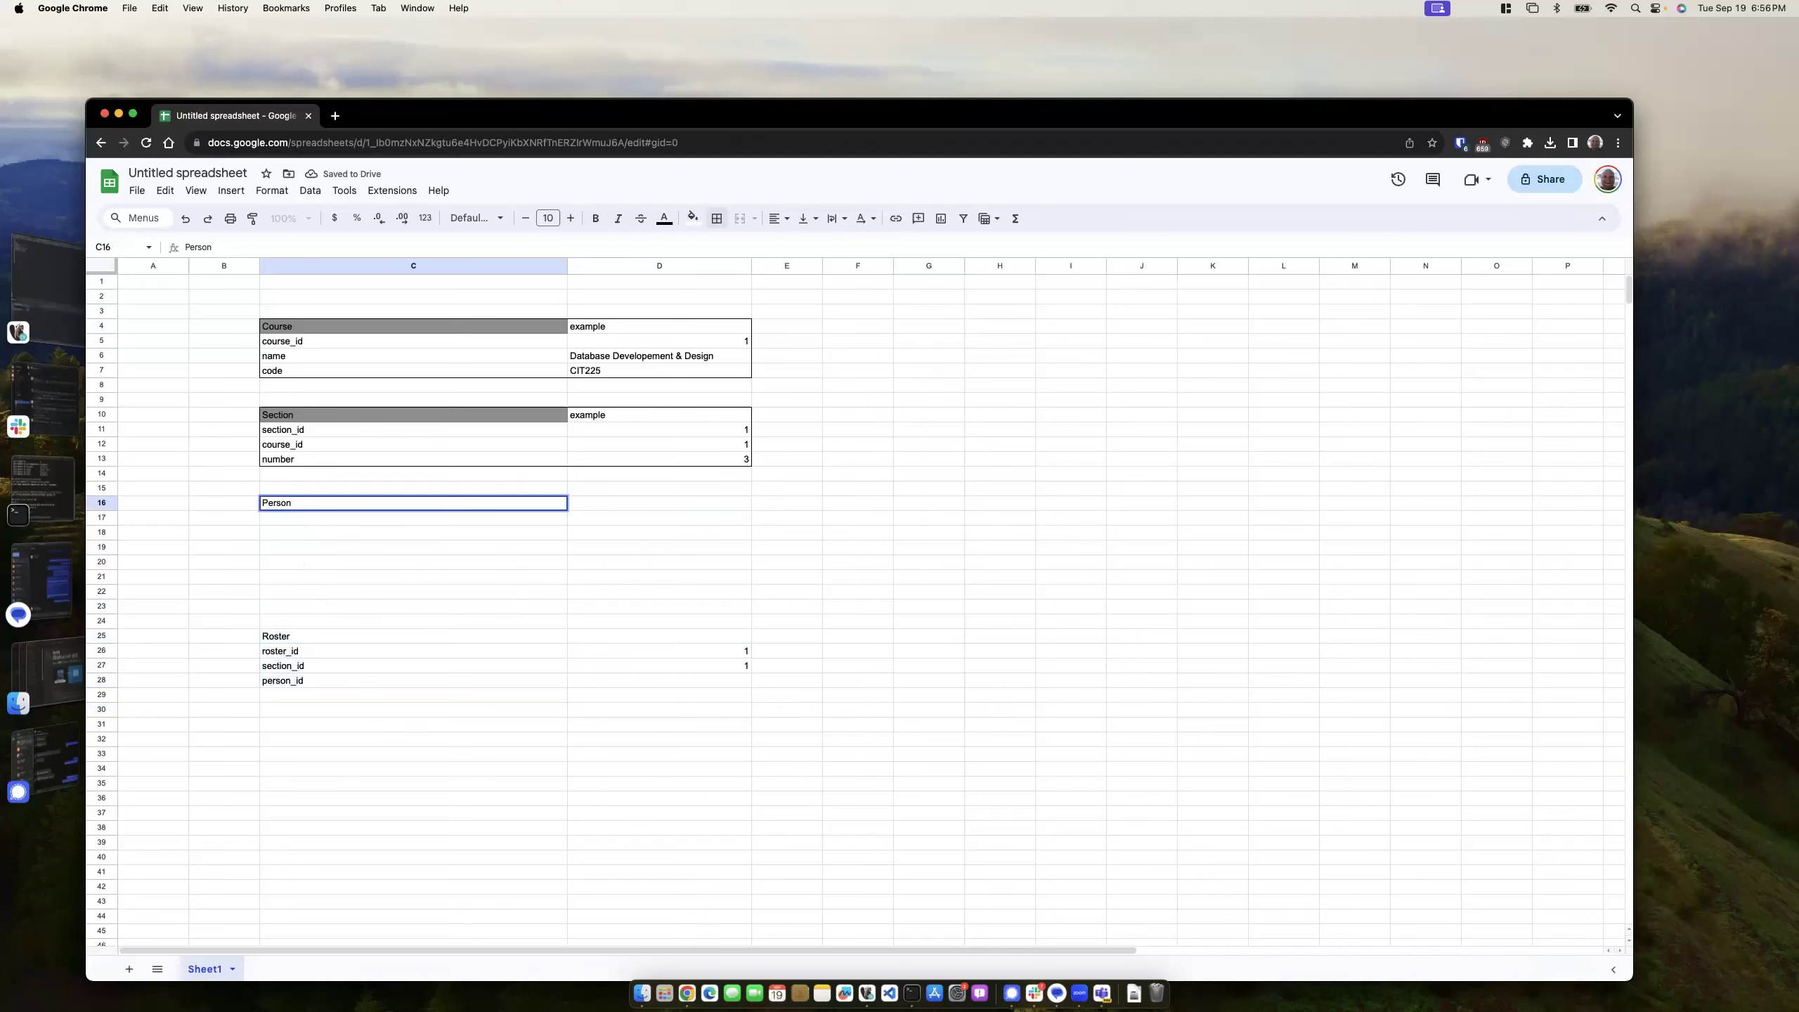
pyautogui.press('Return')
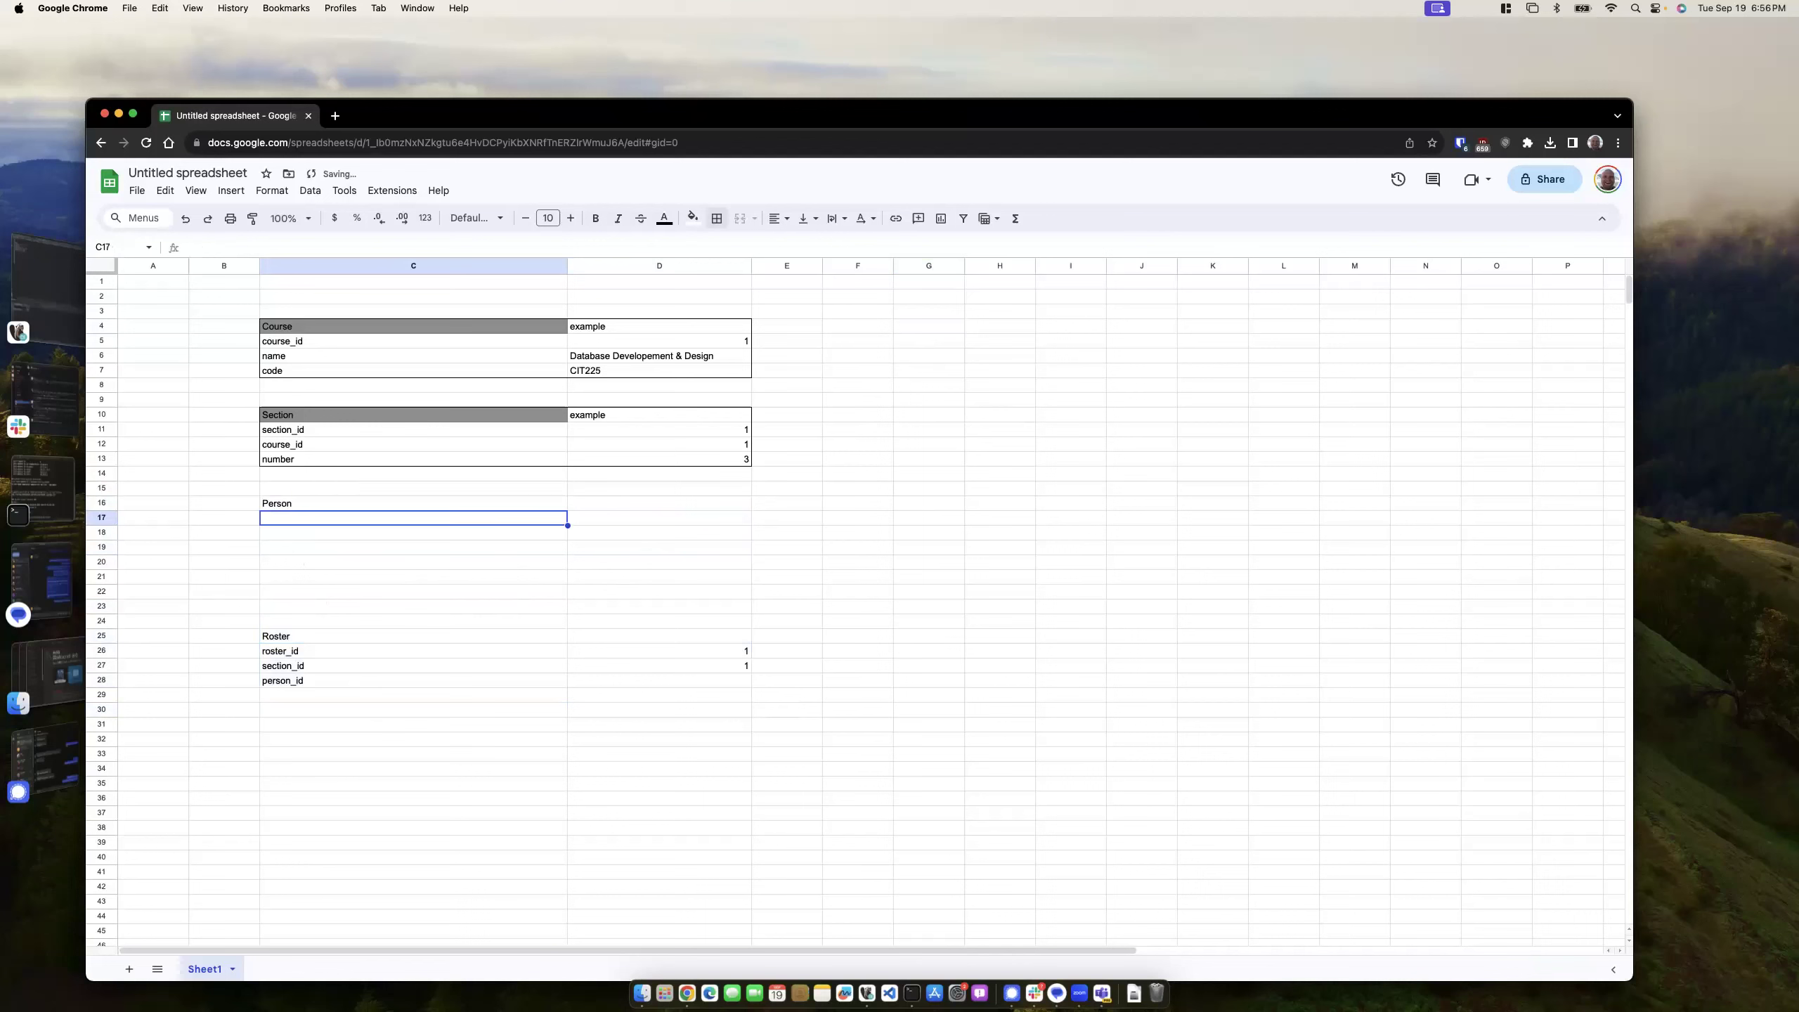
pyautogui.write('person_id')
pyautogui.press('Tab')
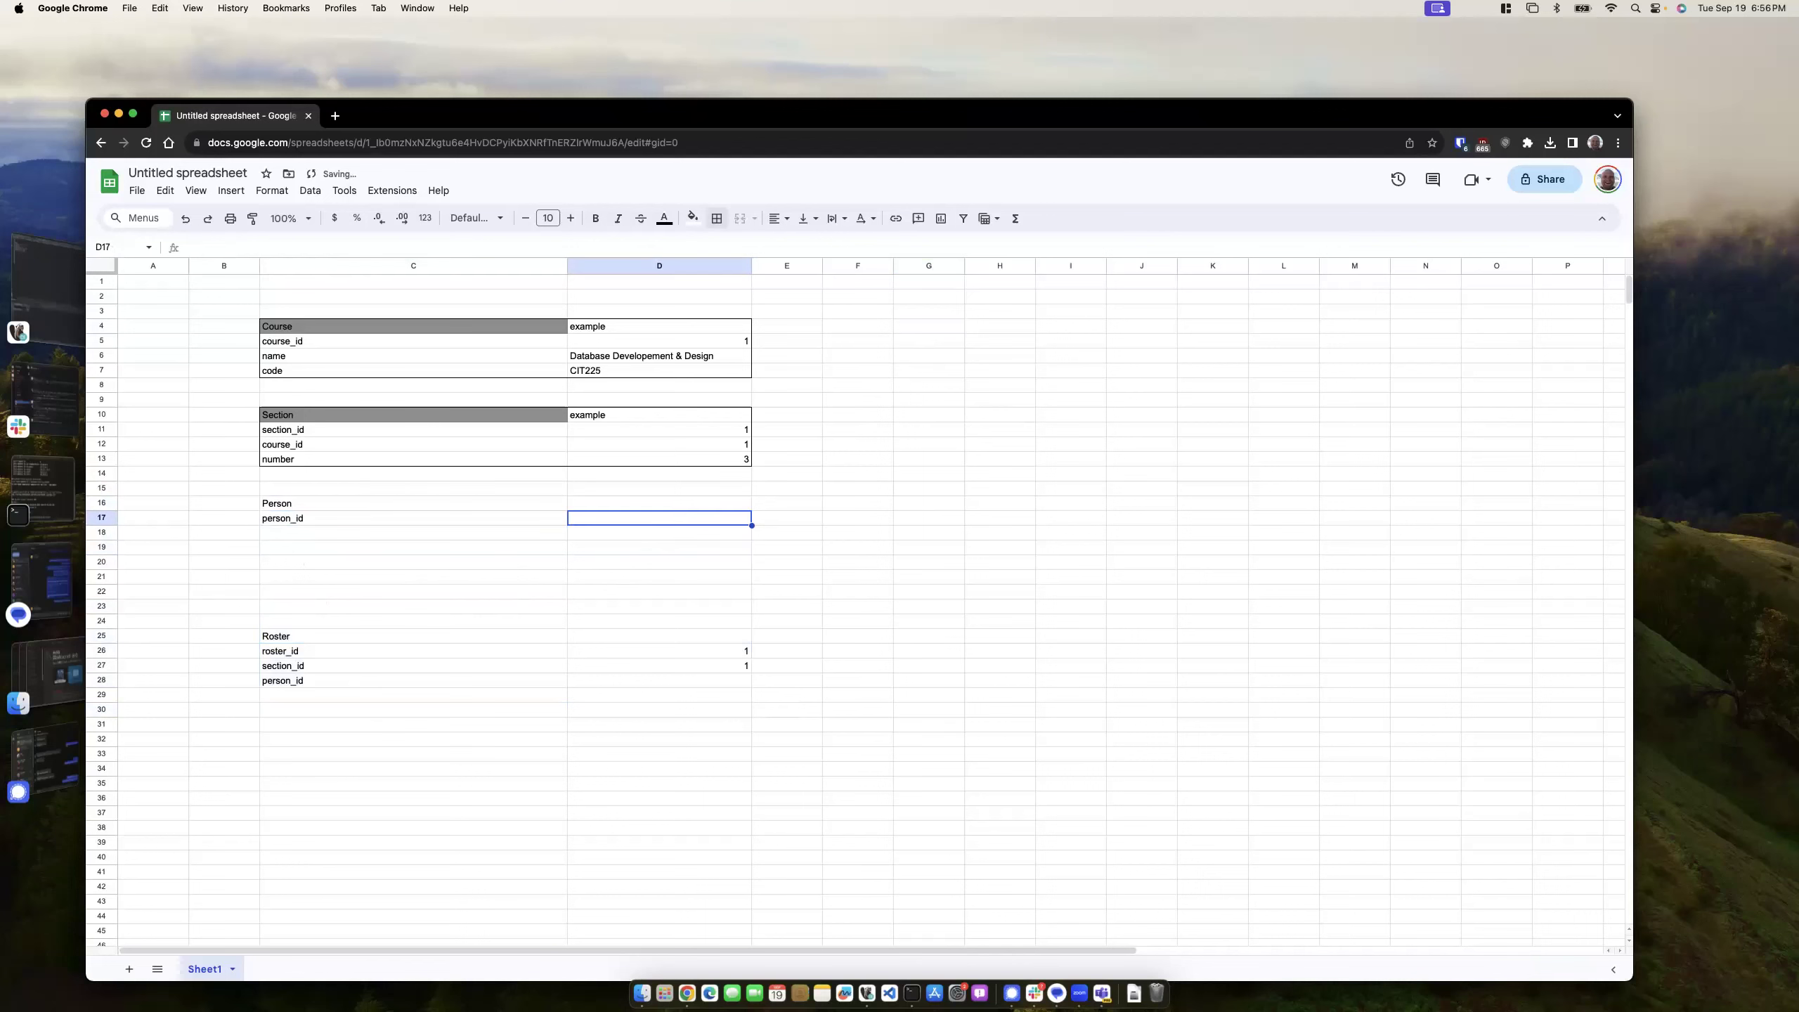
pyautogui.write('1')
pyautogui.press('Return')
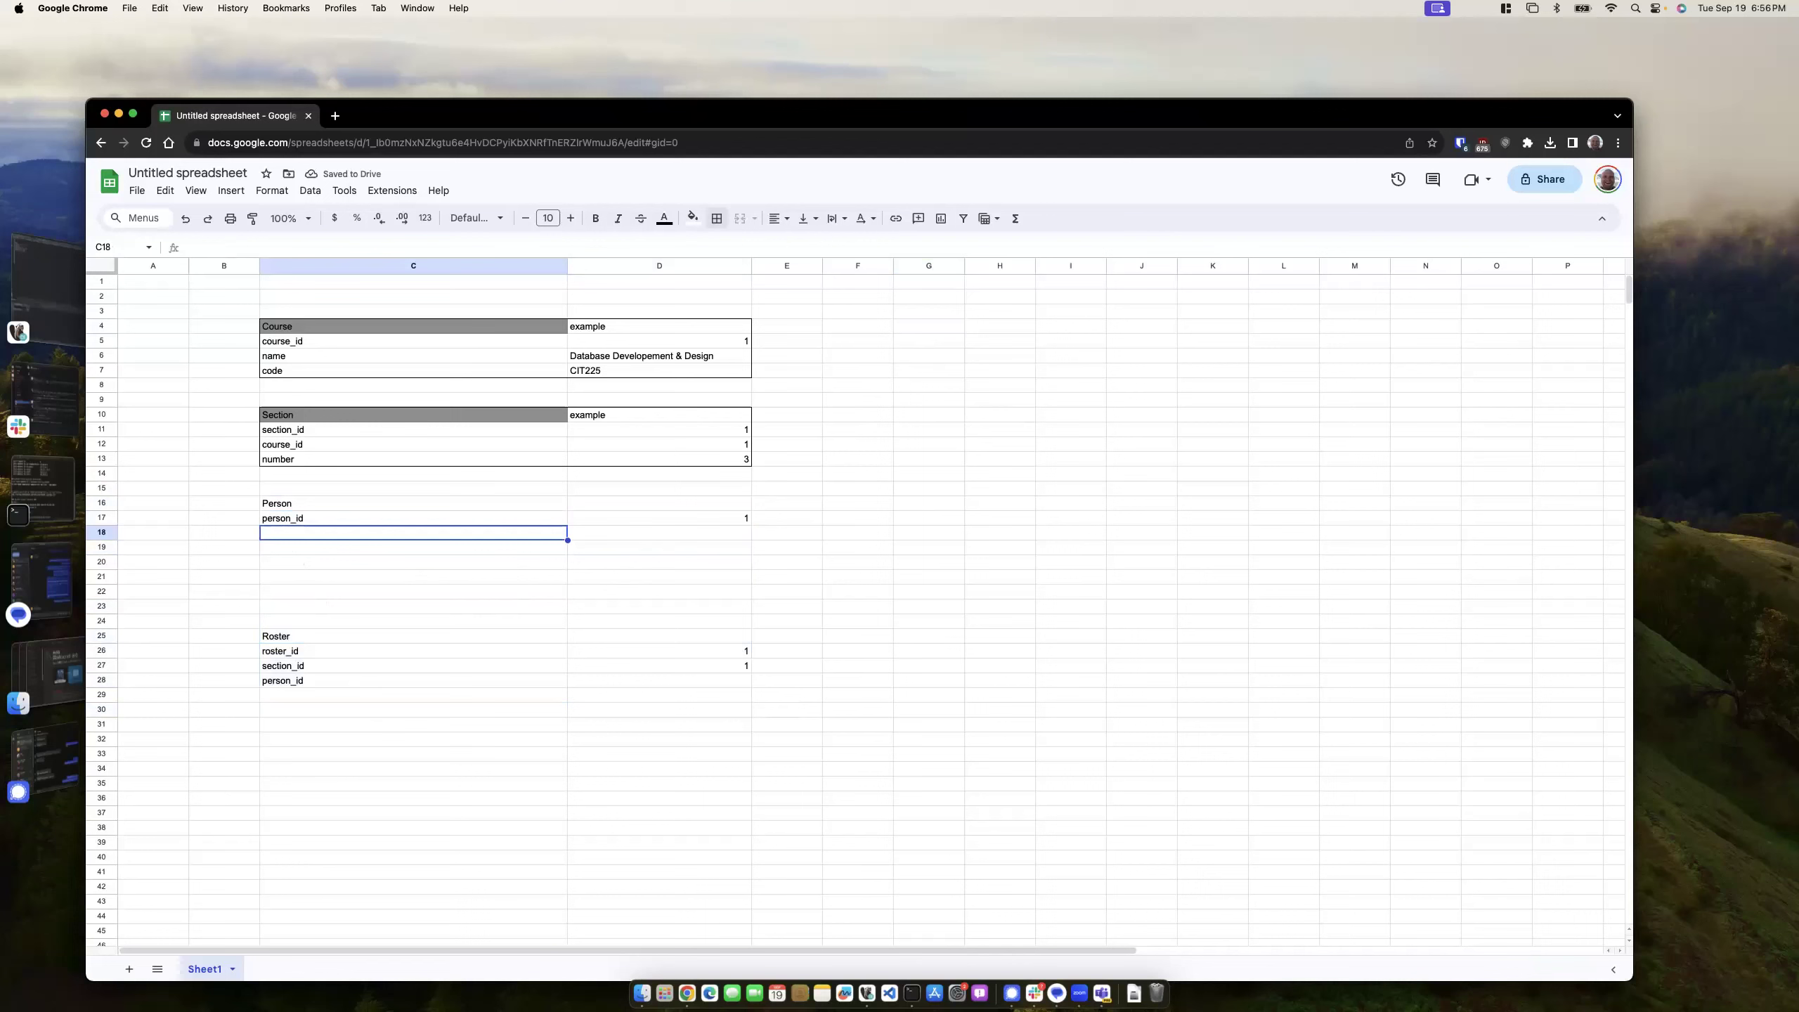
# - Add first_name and last_name fields to Person and enter an example first name
pyautogui.write('first_name')
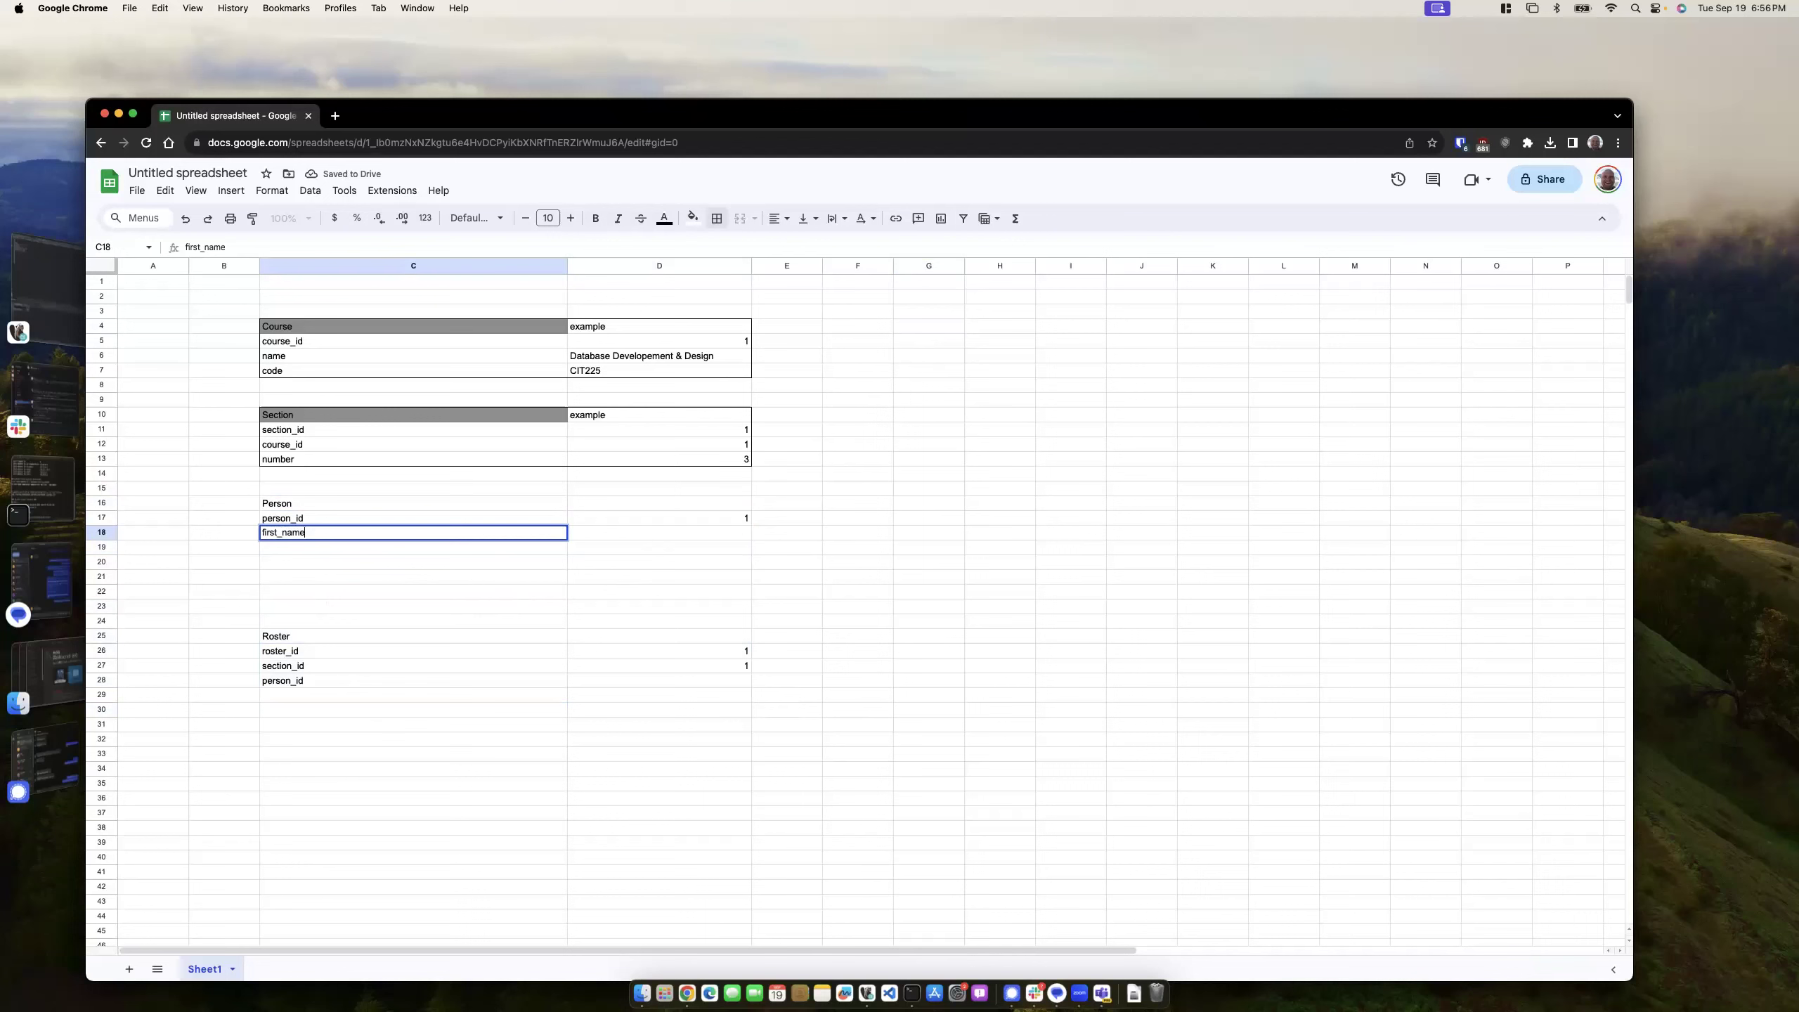
pyautogui.press('Return')
pyautogui.write('last_name')
pyautogui.press('Return')
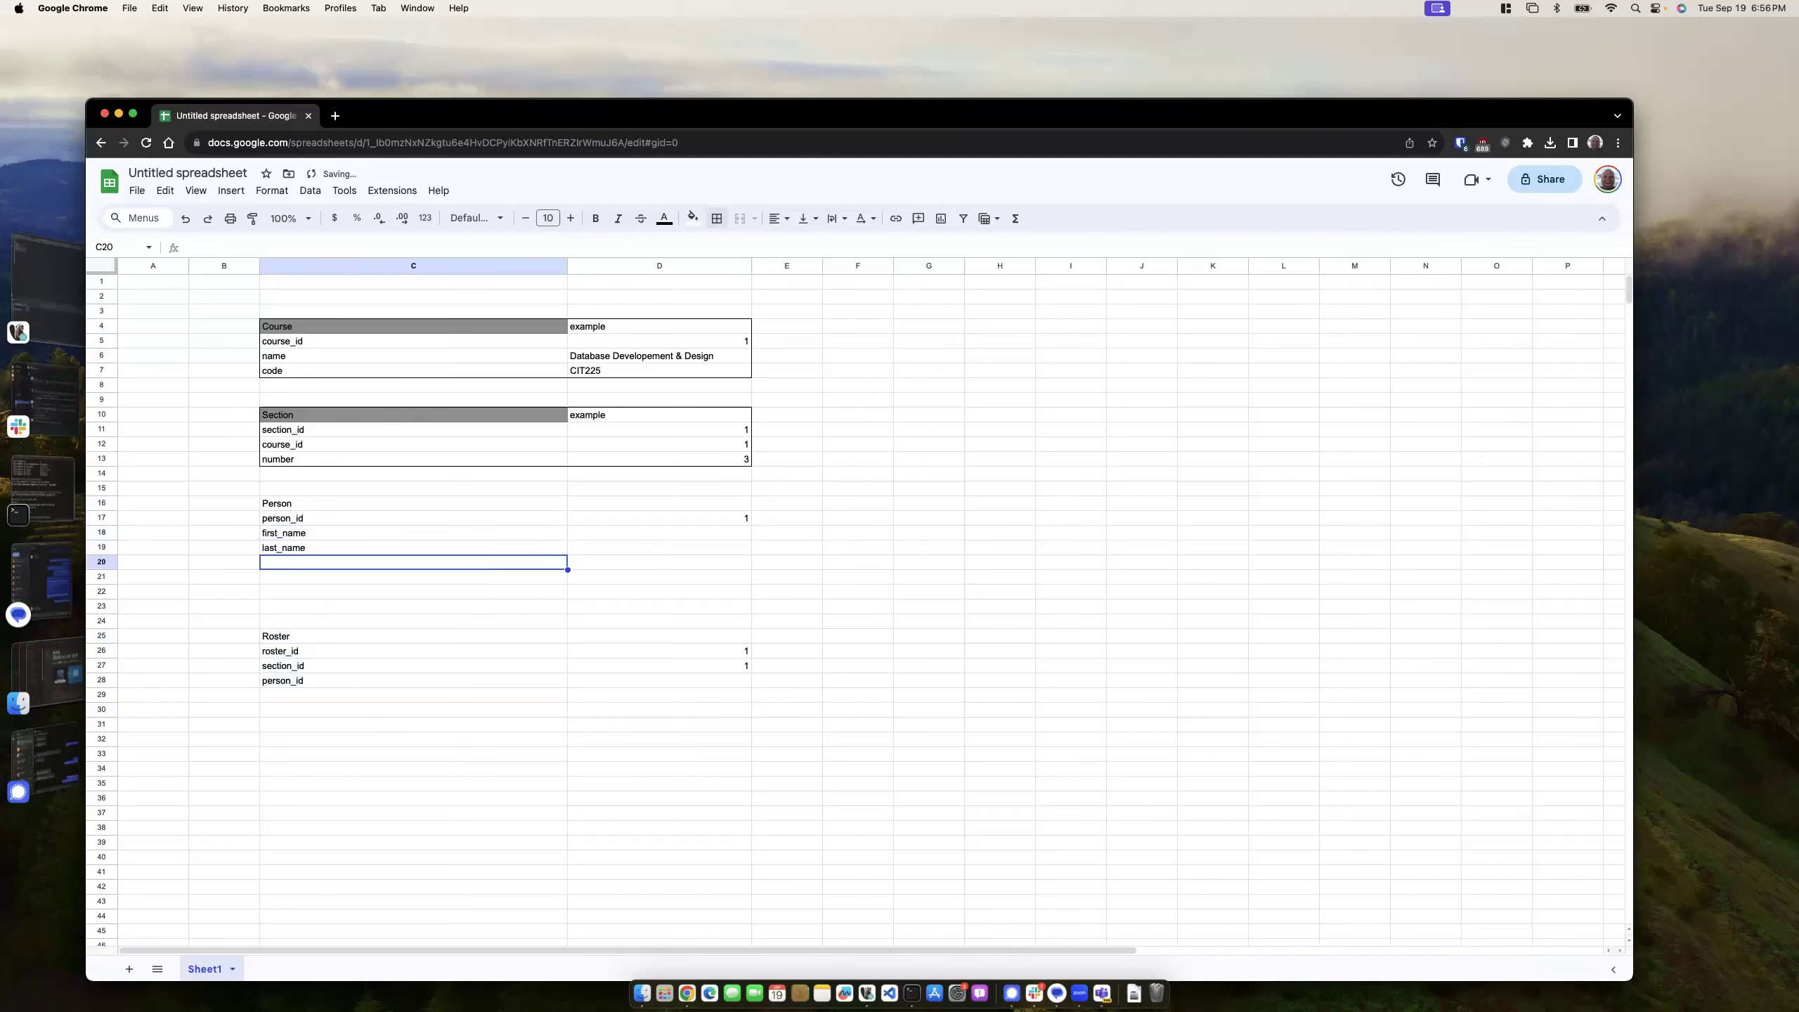
pyautogui.click(649, 532)
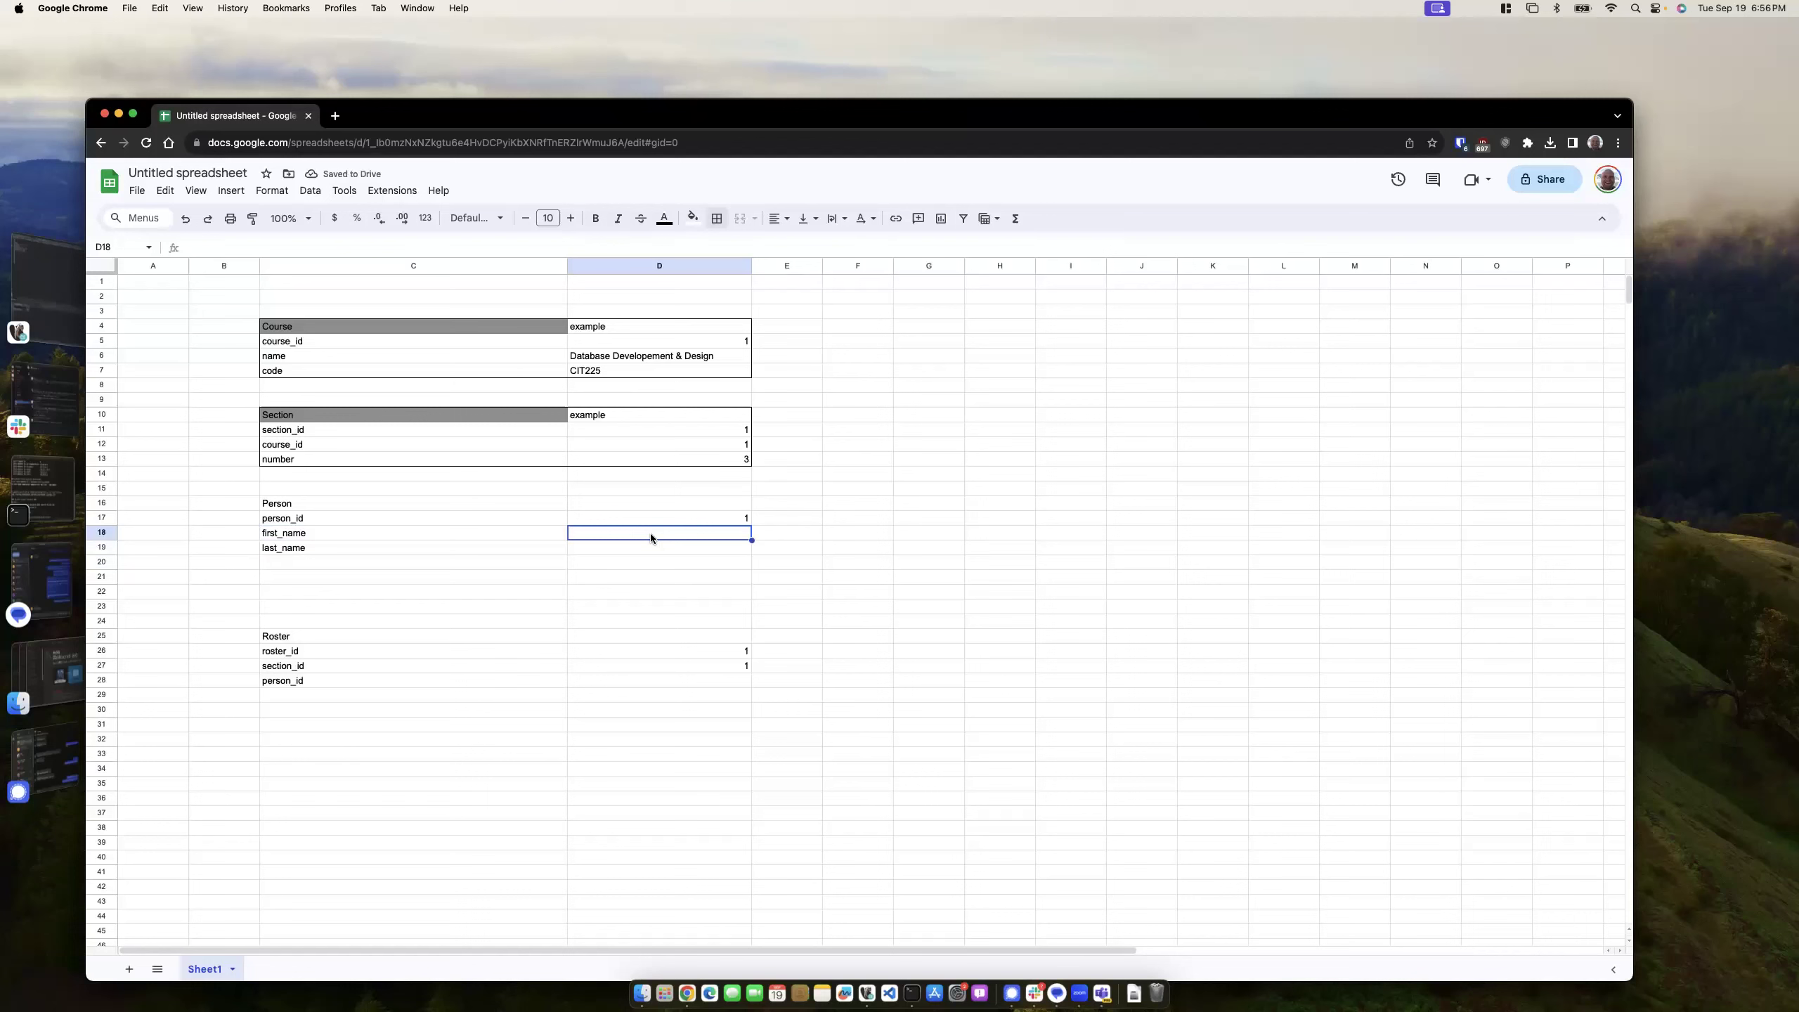
pyautogui.write('Frodo')
pyautogui.press('Return')
# - Enter the example last name and shade the Person title cell grey
pyautogui.write('Baggins')
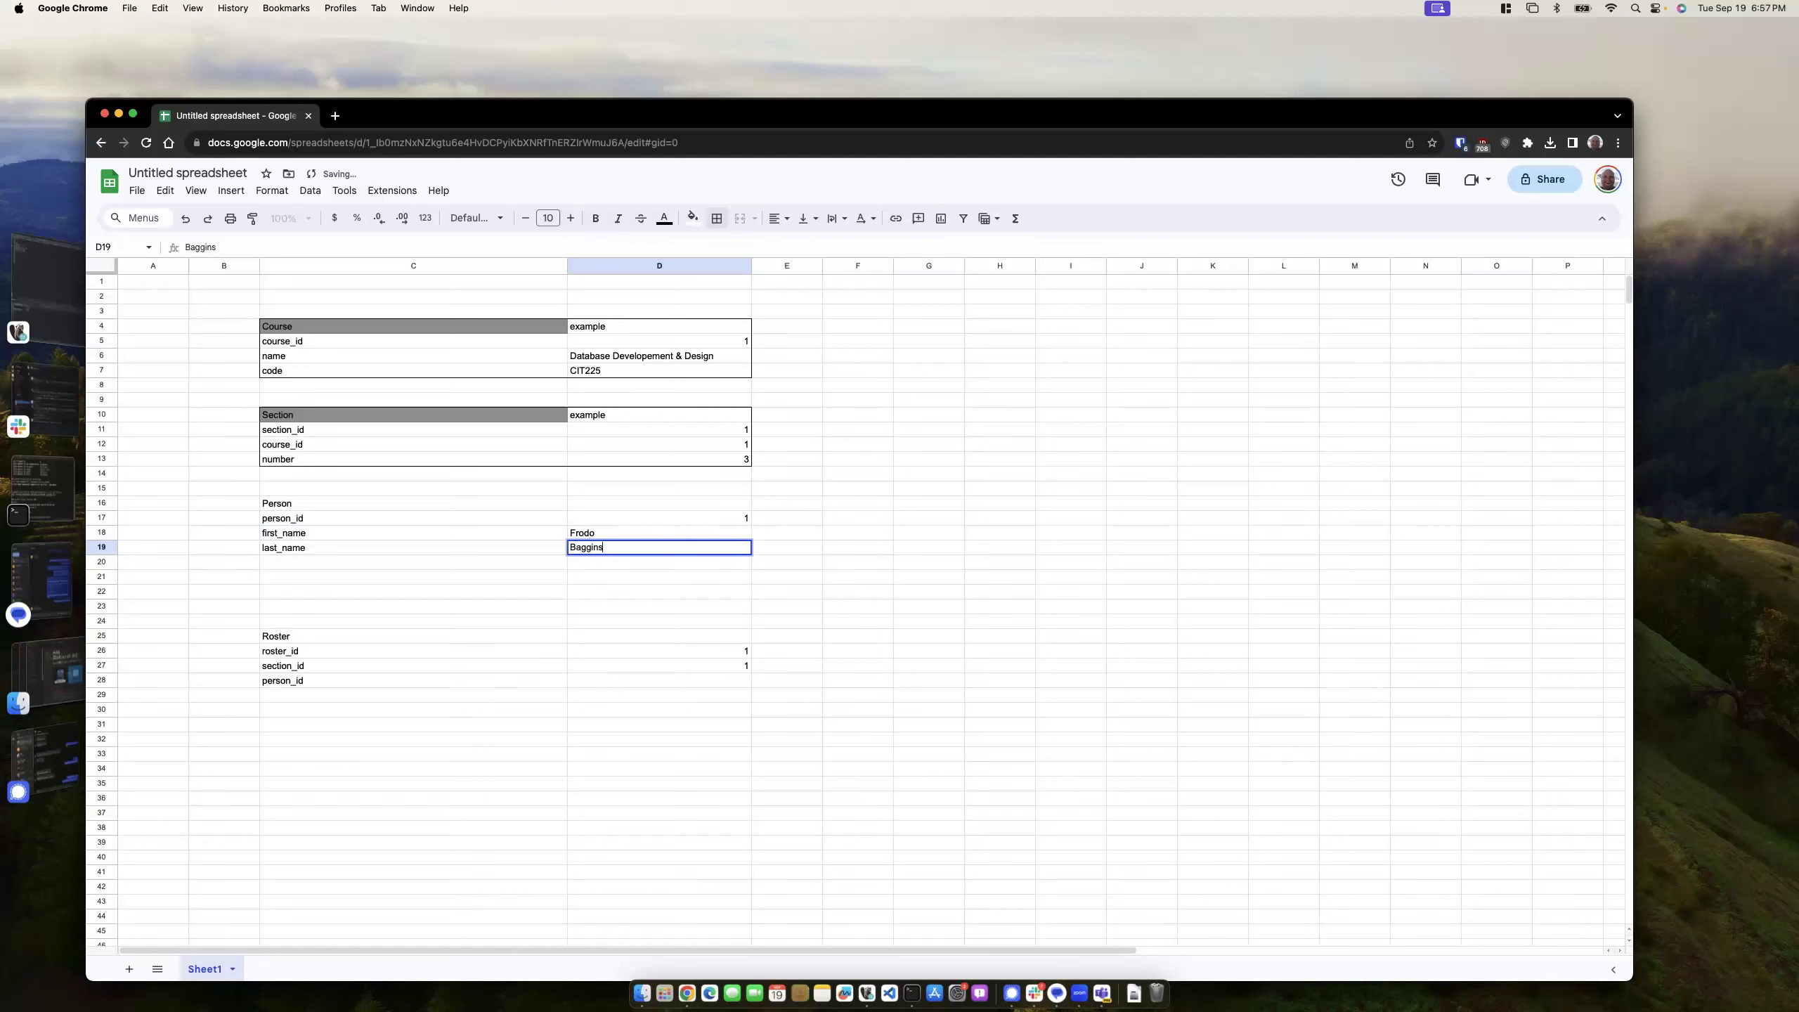
pyautogui.click(367, 505)
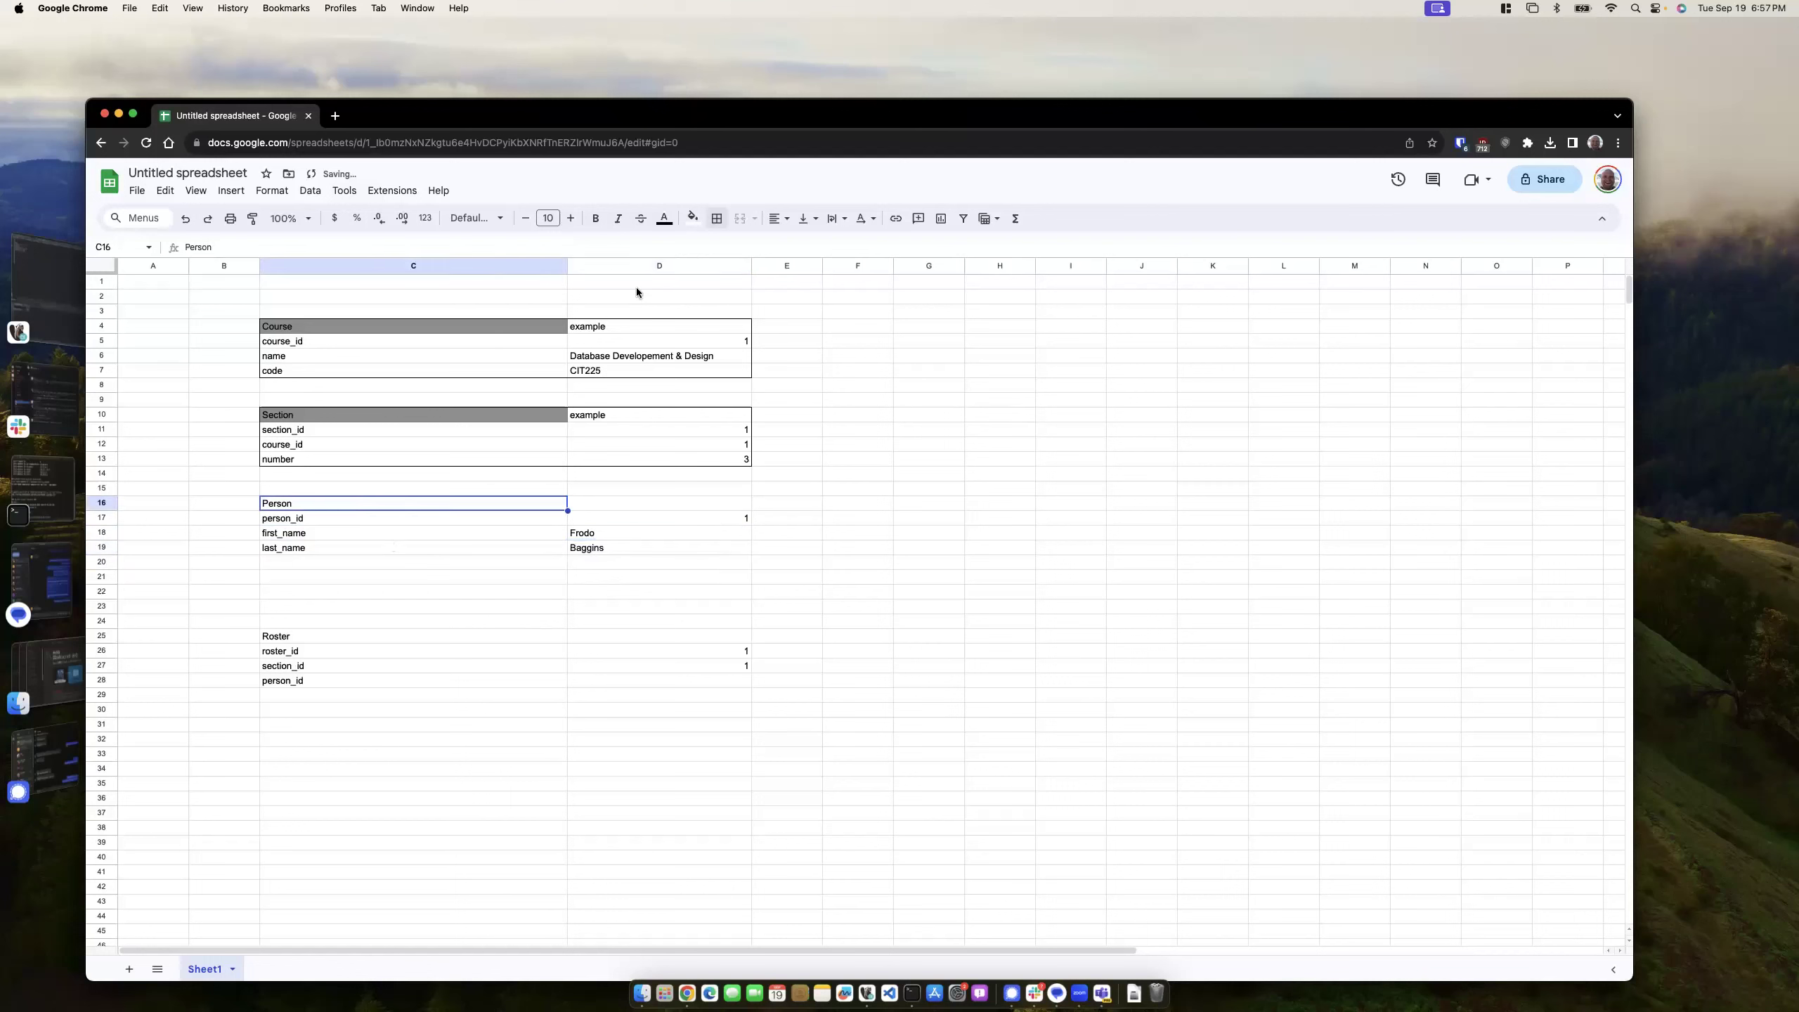
pyautogui.click(693, 218)
pyautogui.click(751, 266)
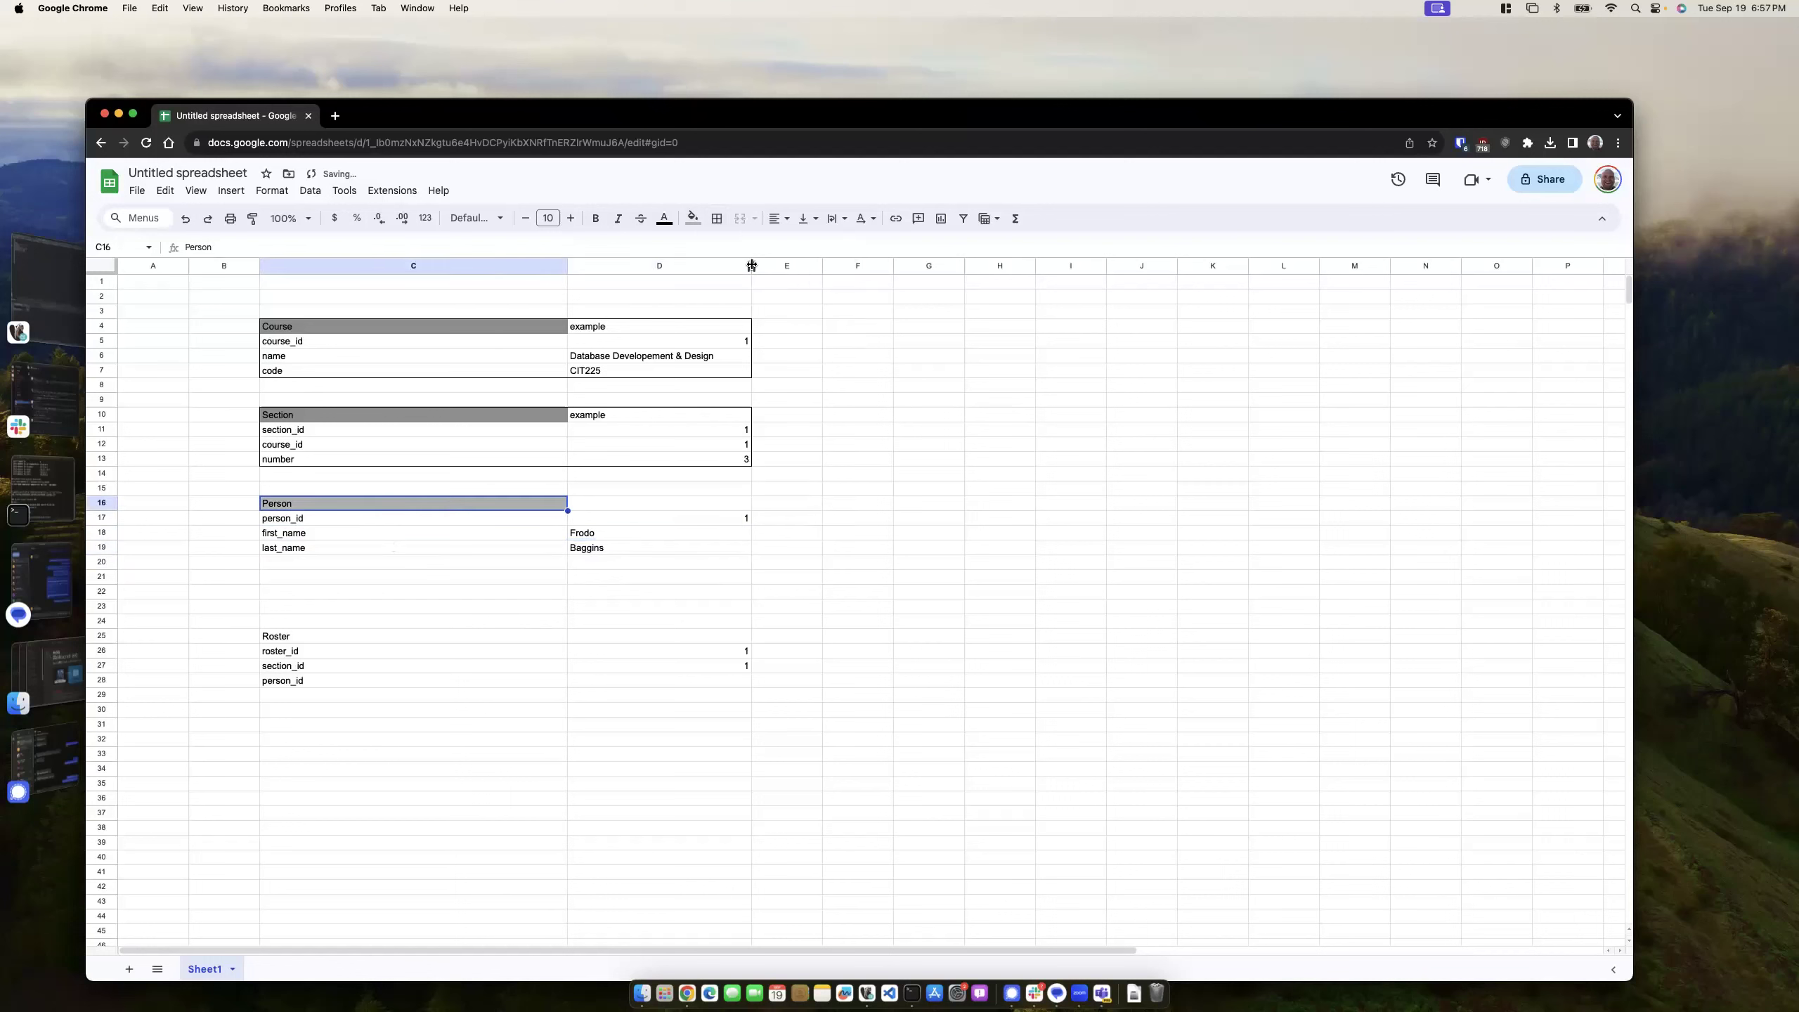
# - Frame the Person block C16:D19 with an outer border
pyautogui.click(577, 489)
pyautogui.moveTo(355, 499); pyautogui.dragTo(630, 547)
pyautogui.click(717, 218)
pyautogui.click(819, 251)
pyautogui.click(869, 541)
pyautogui.click(280, 636)
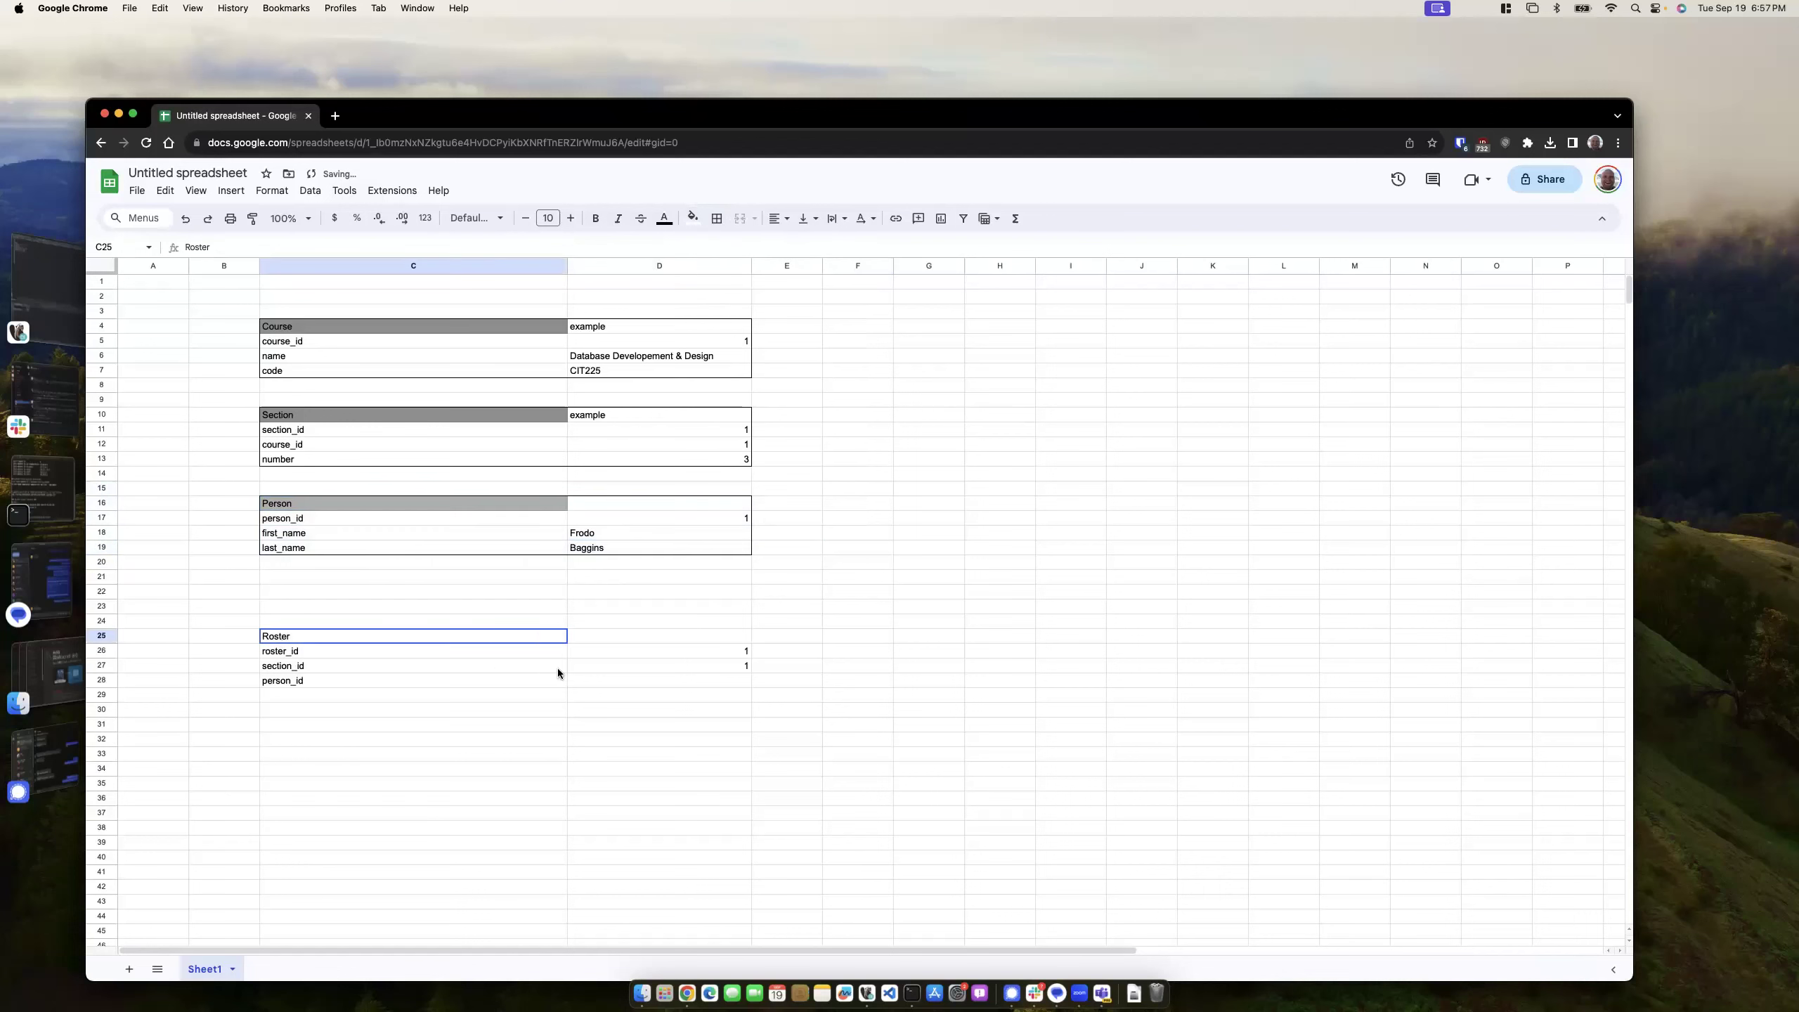
pyautogui.moveTo(557, 674); pyautogui.dragTo(658, 674)
# - Move the Roster block down to row 32
pyautogui.click(289, 579)
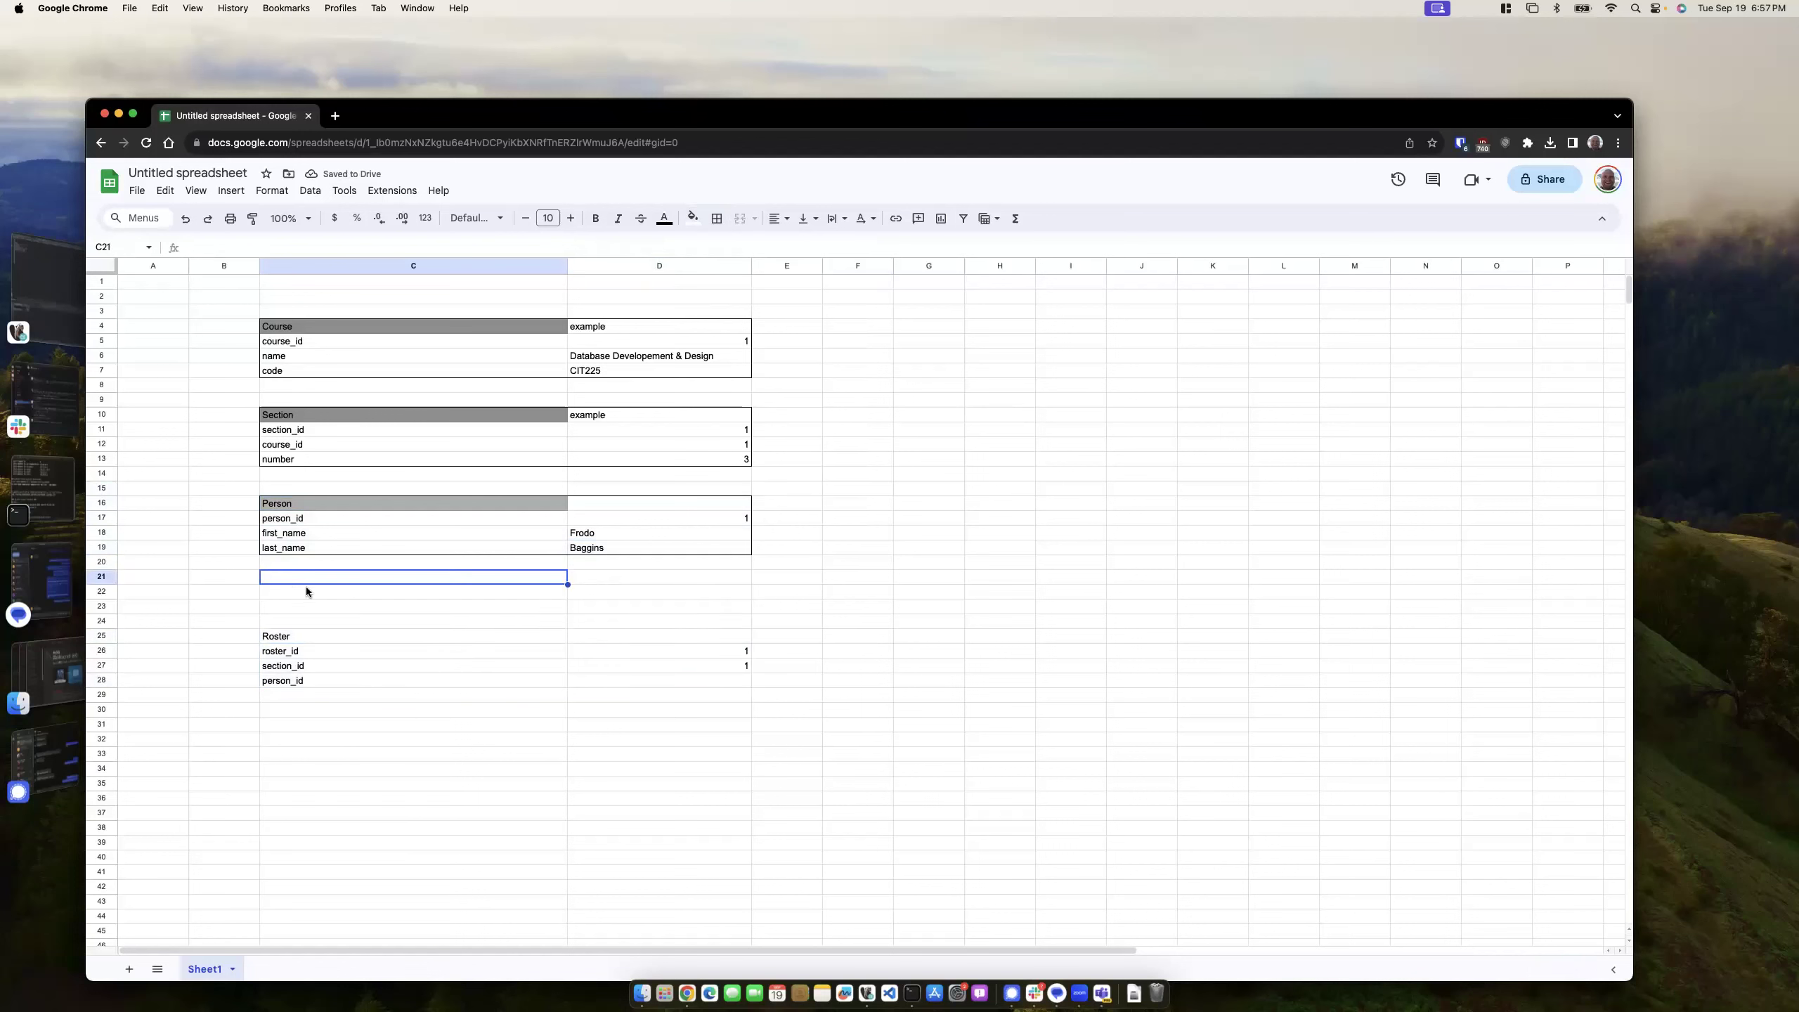
pyautogui.moveTo(281, 636); pyautogui.dragTo(640, 685)
pyautogui.press('super+x')
pyautogui.click(323, 738)
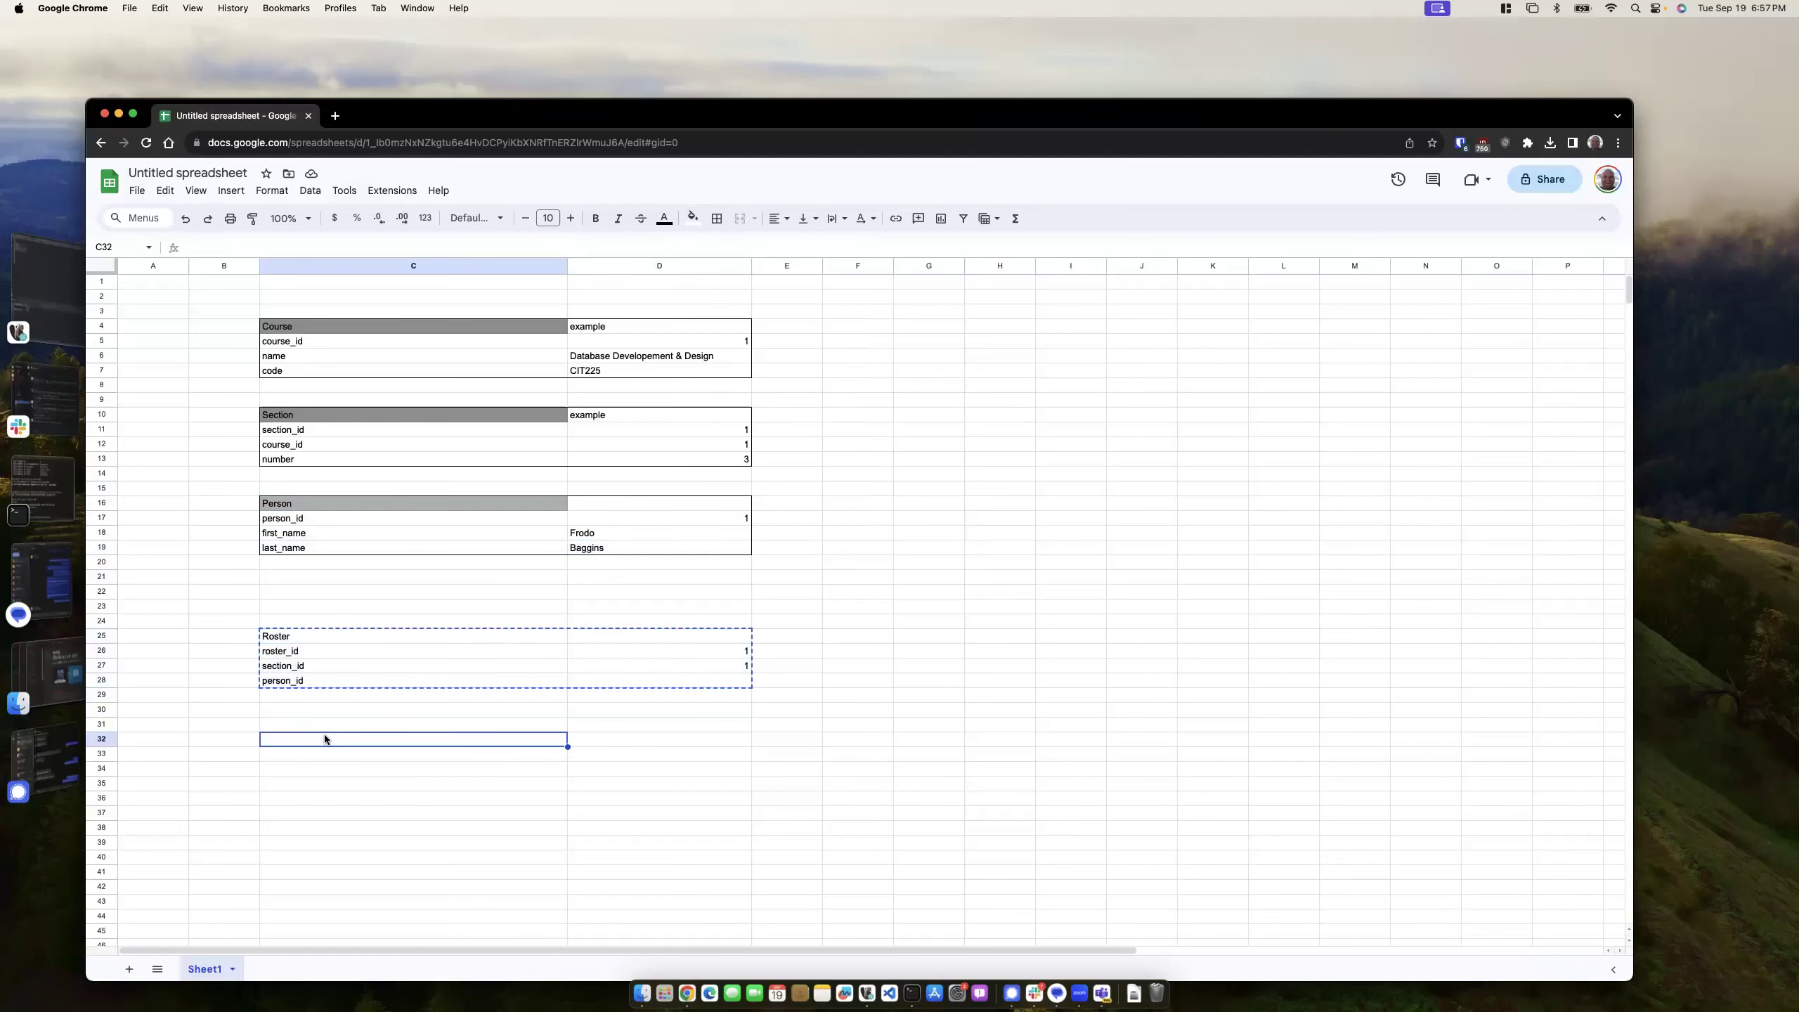
pyautogui.press('super+v')
# - Create a Role heading in C22 with fields role_id, name and admin_privilege_flag
pyautogui.click(286, 590)
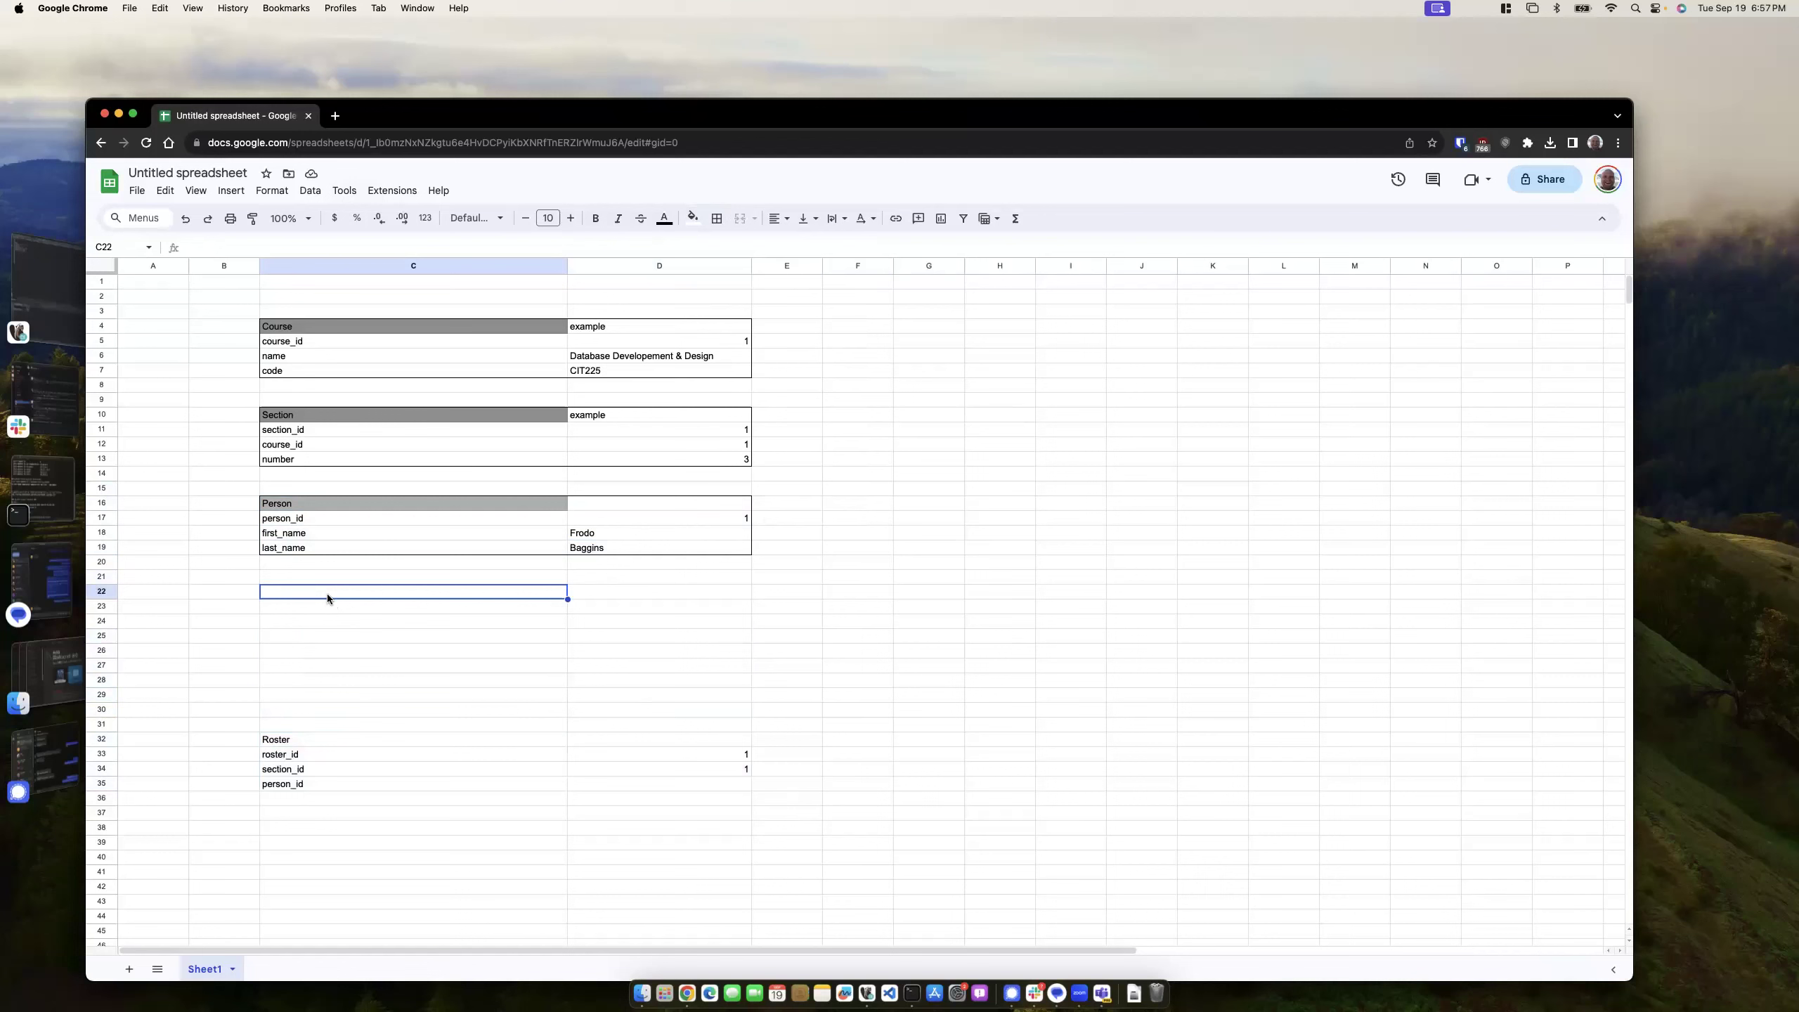
pyautogui.write('Role')
pyautogui.press('Return')
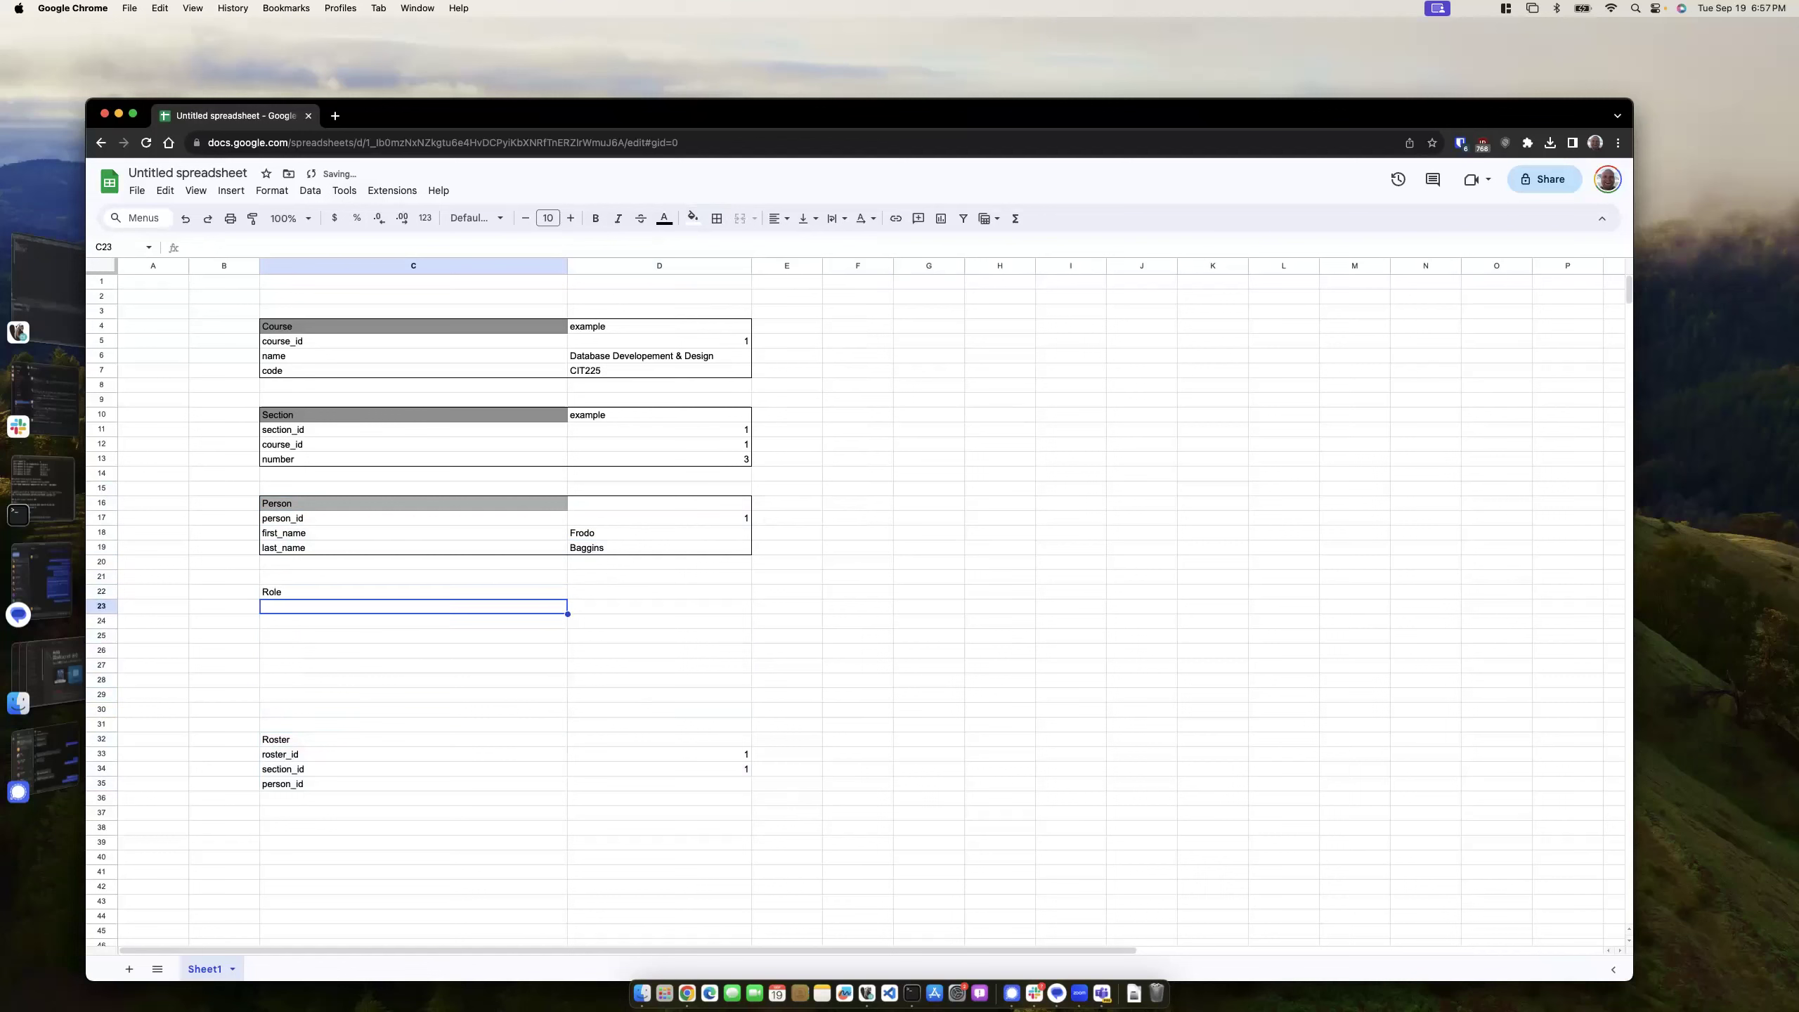
pyautogui.write('role_id')
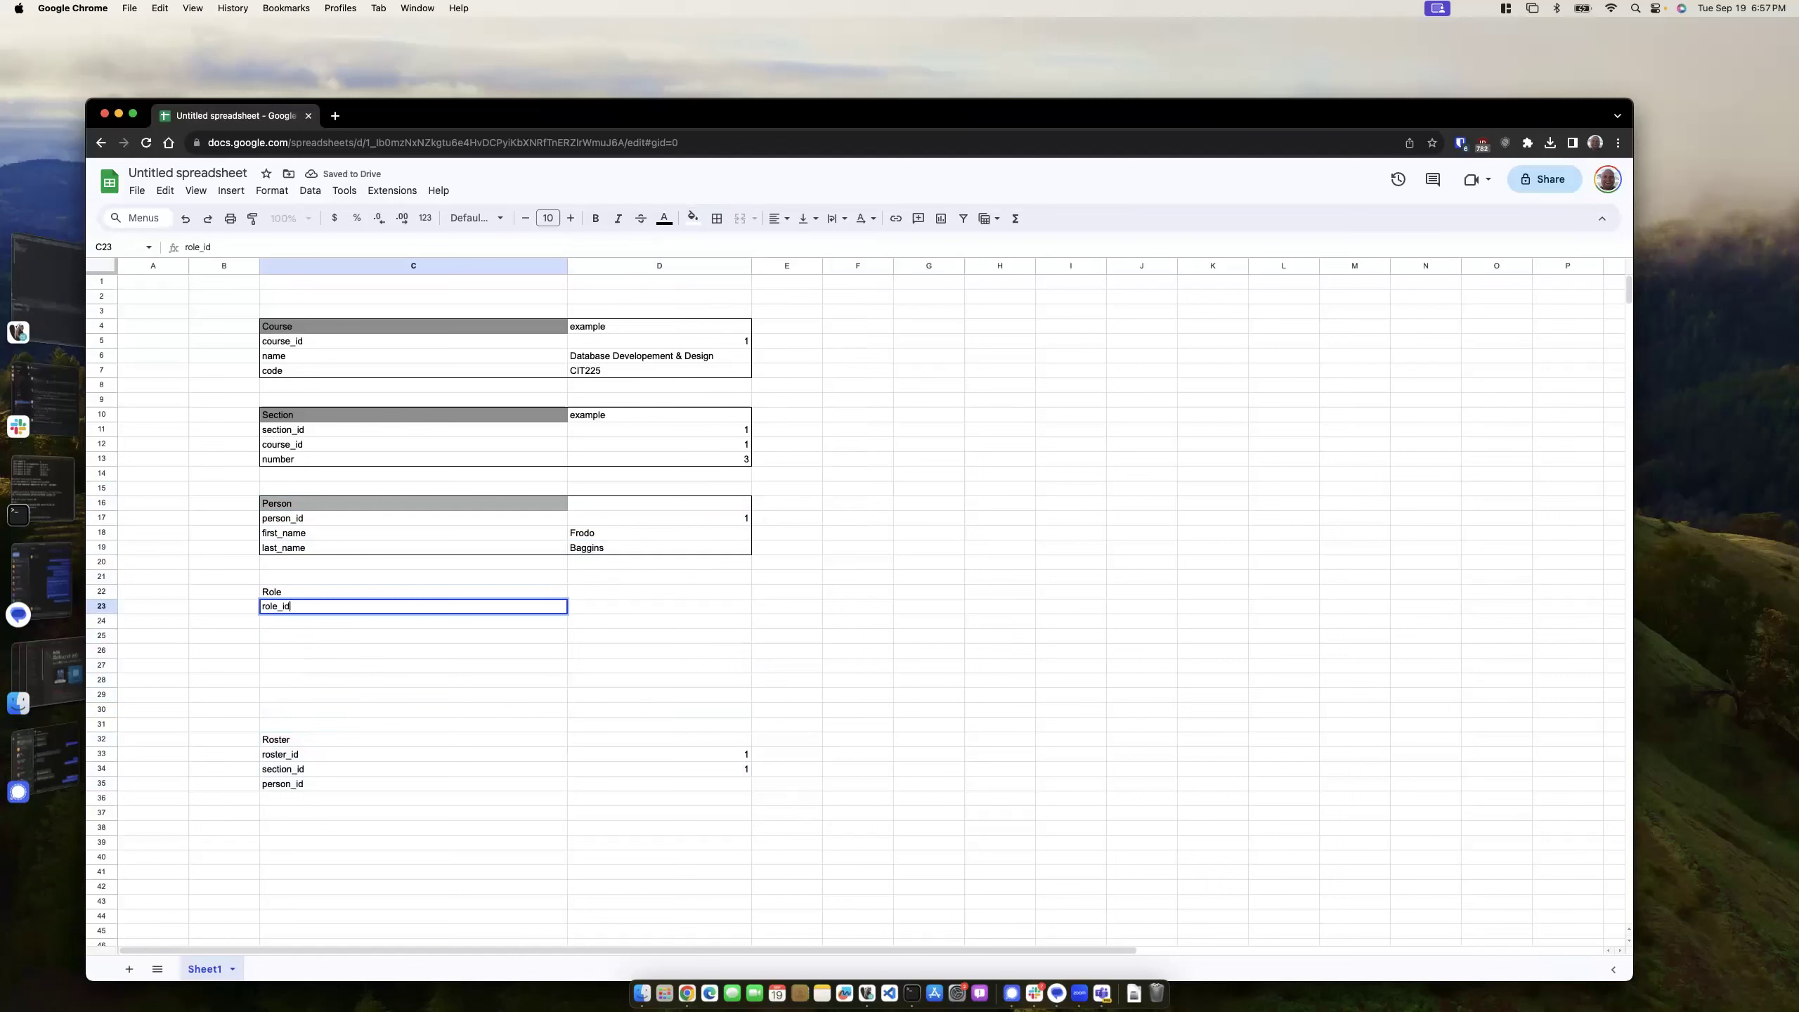
pyautogui.press('Tab')
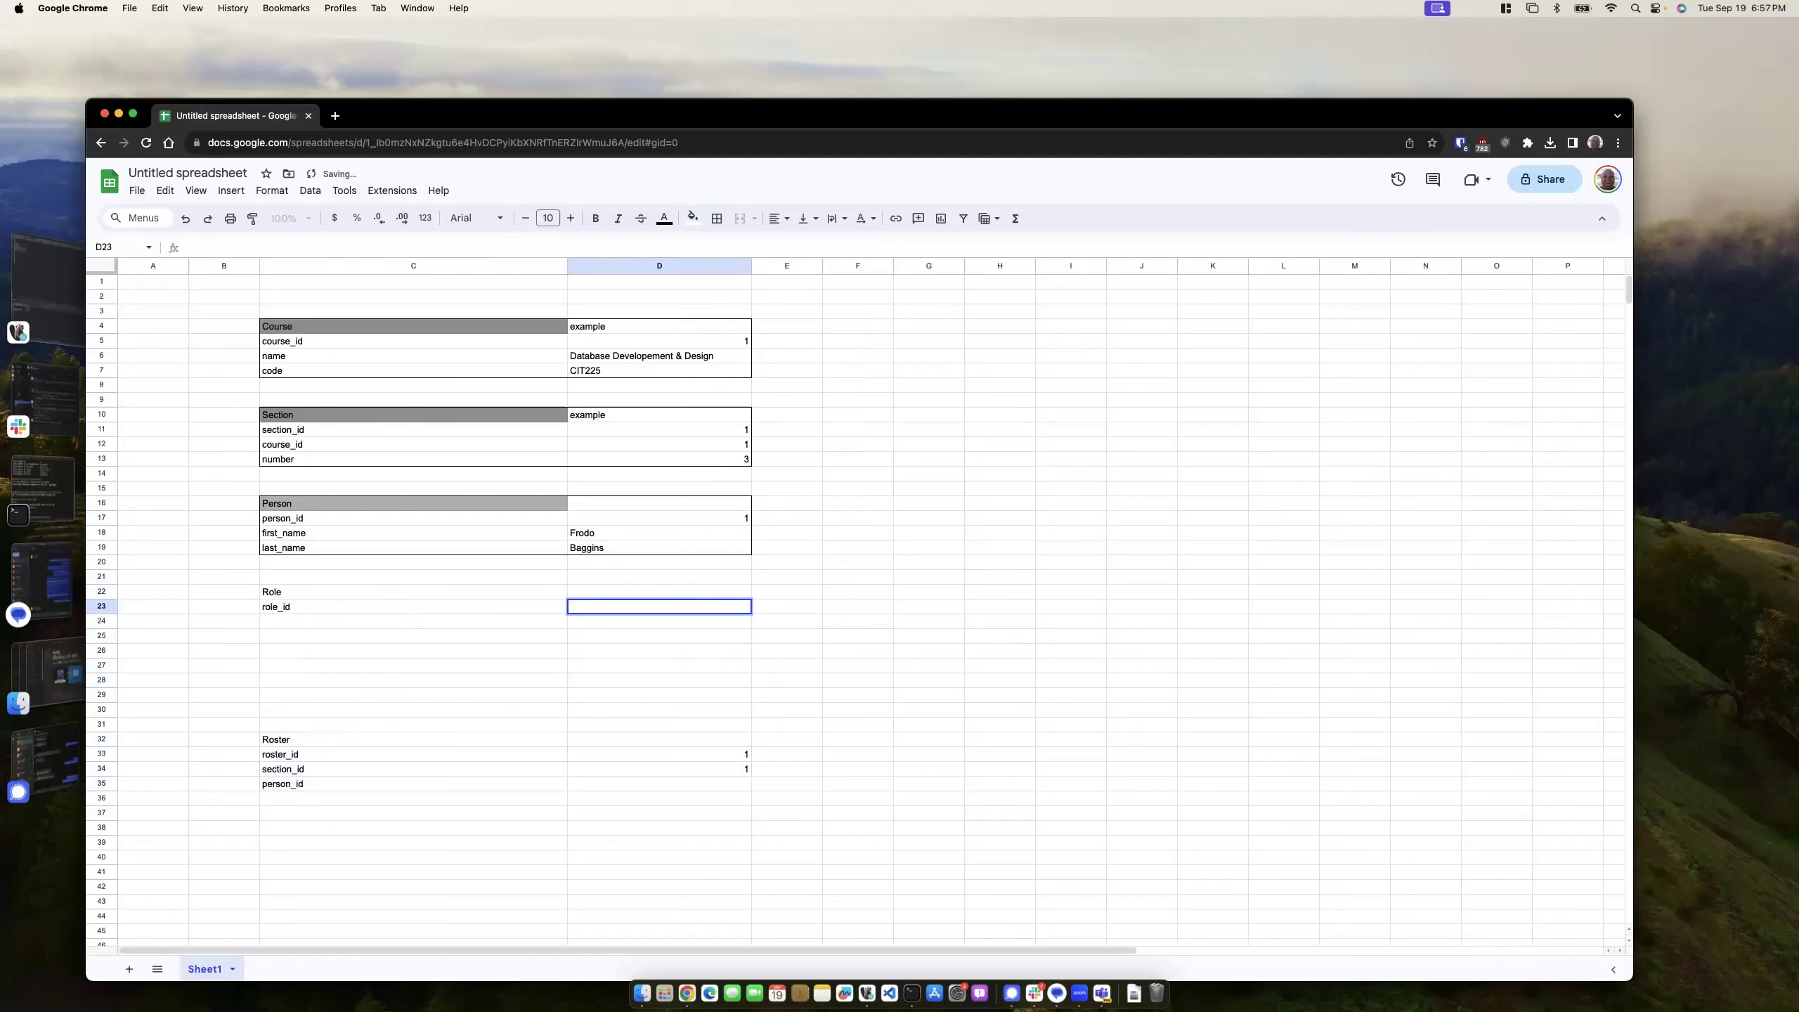
pyautogui.press('Return')
pyautogui.write('name')
pyautogui.press('Return')
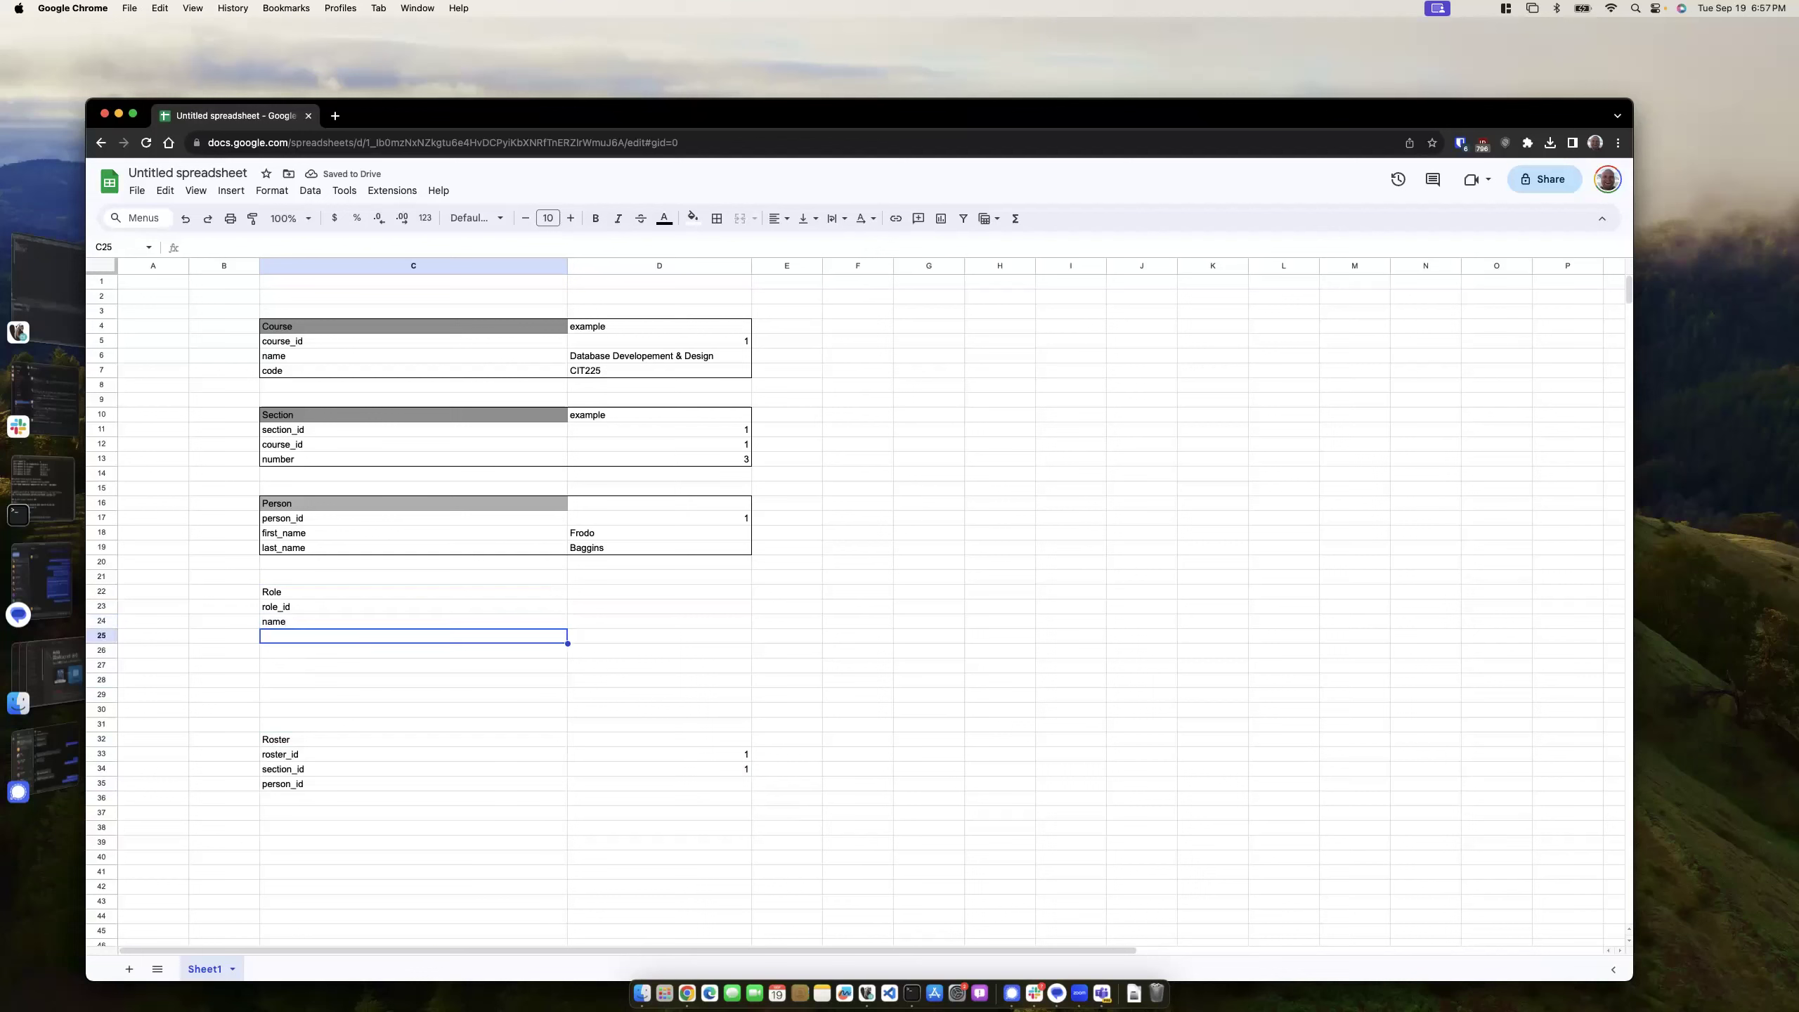
pyautogui.write('teacher')
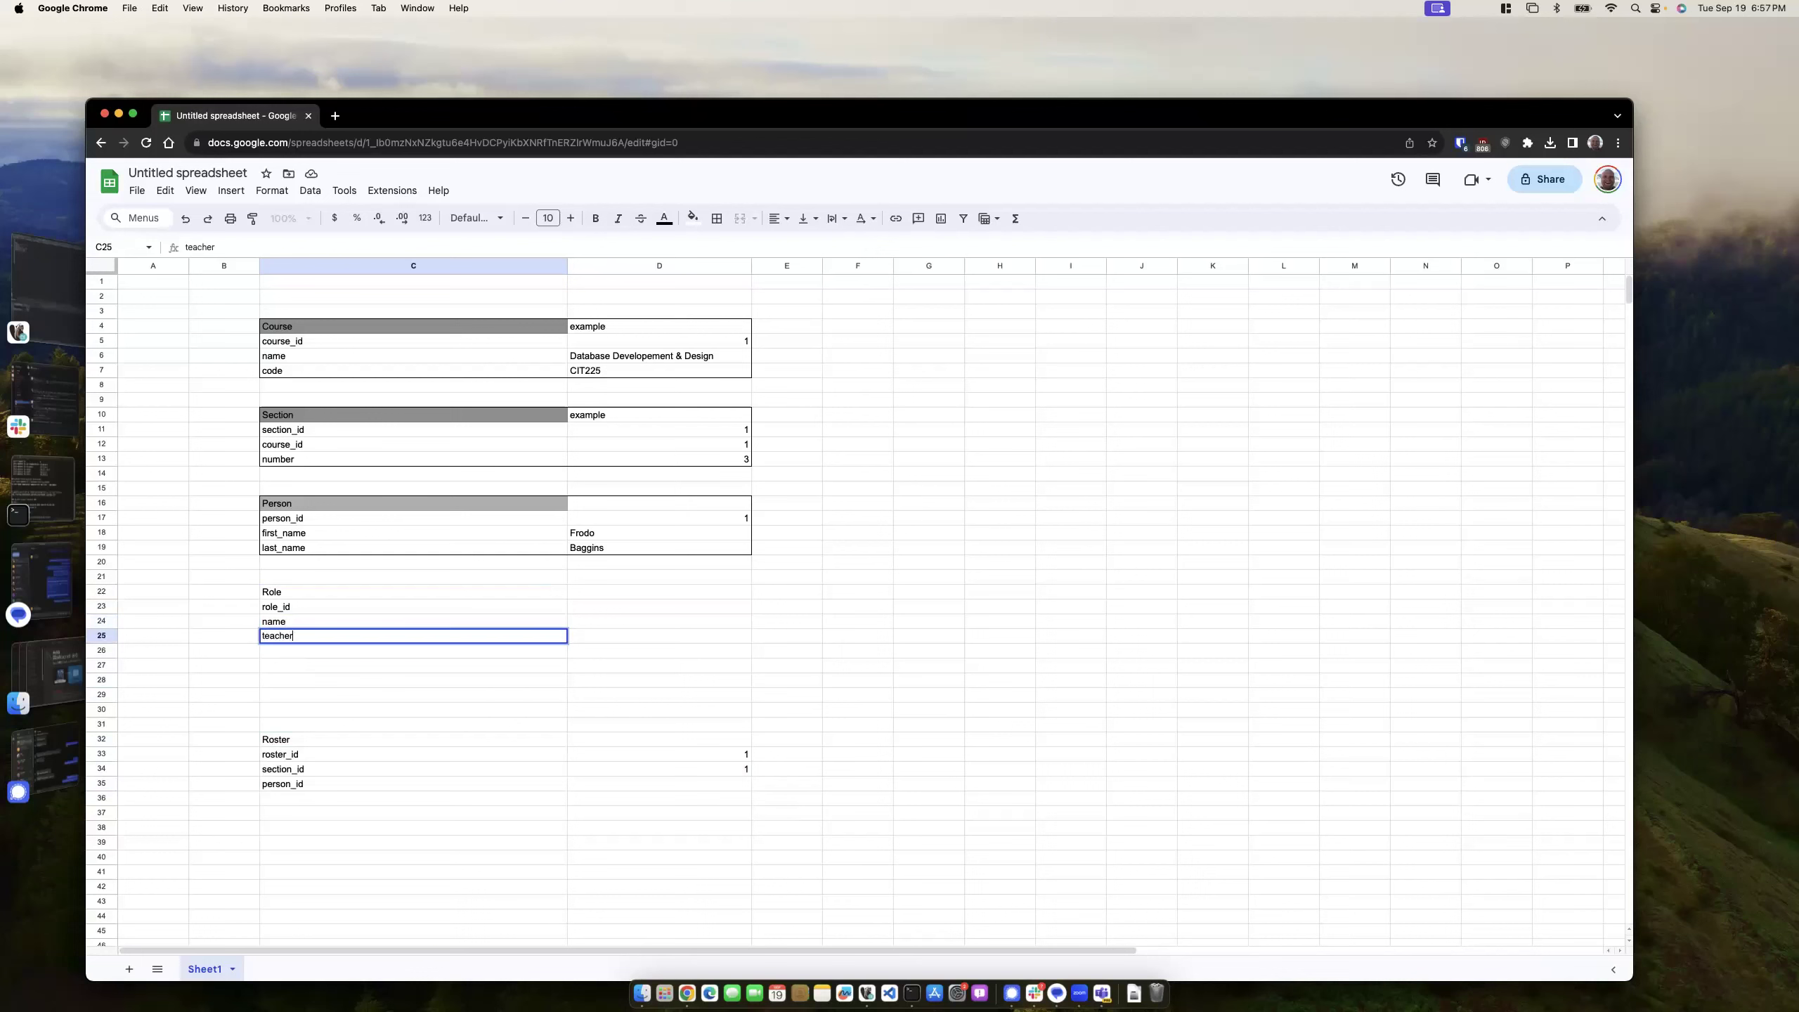
pyautogui.press('BackSpace')
pyautogui.press('BackSpace')
pyautogui.press('BackSpace')
pyautogui.press('BackSpace')
pyautogui.press('BackSpace')
pyautogui.press('BackSpace')
pyautogui.write('admi')
pyautogui.write('n_privilege')
pyautogui.write('_+')
pyautogui.press('BackSpace')
# - Finish admin_privilege_flag and enter the first Role example: 1, Student, 0
pyautogui.write('fla')
pyautogui.click(329, 678)
pyautogui.click(592, 611)
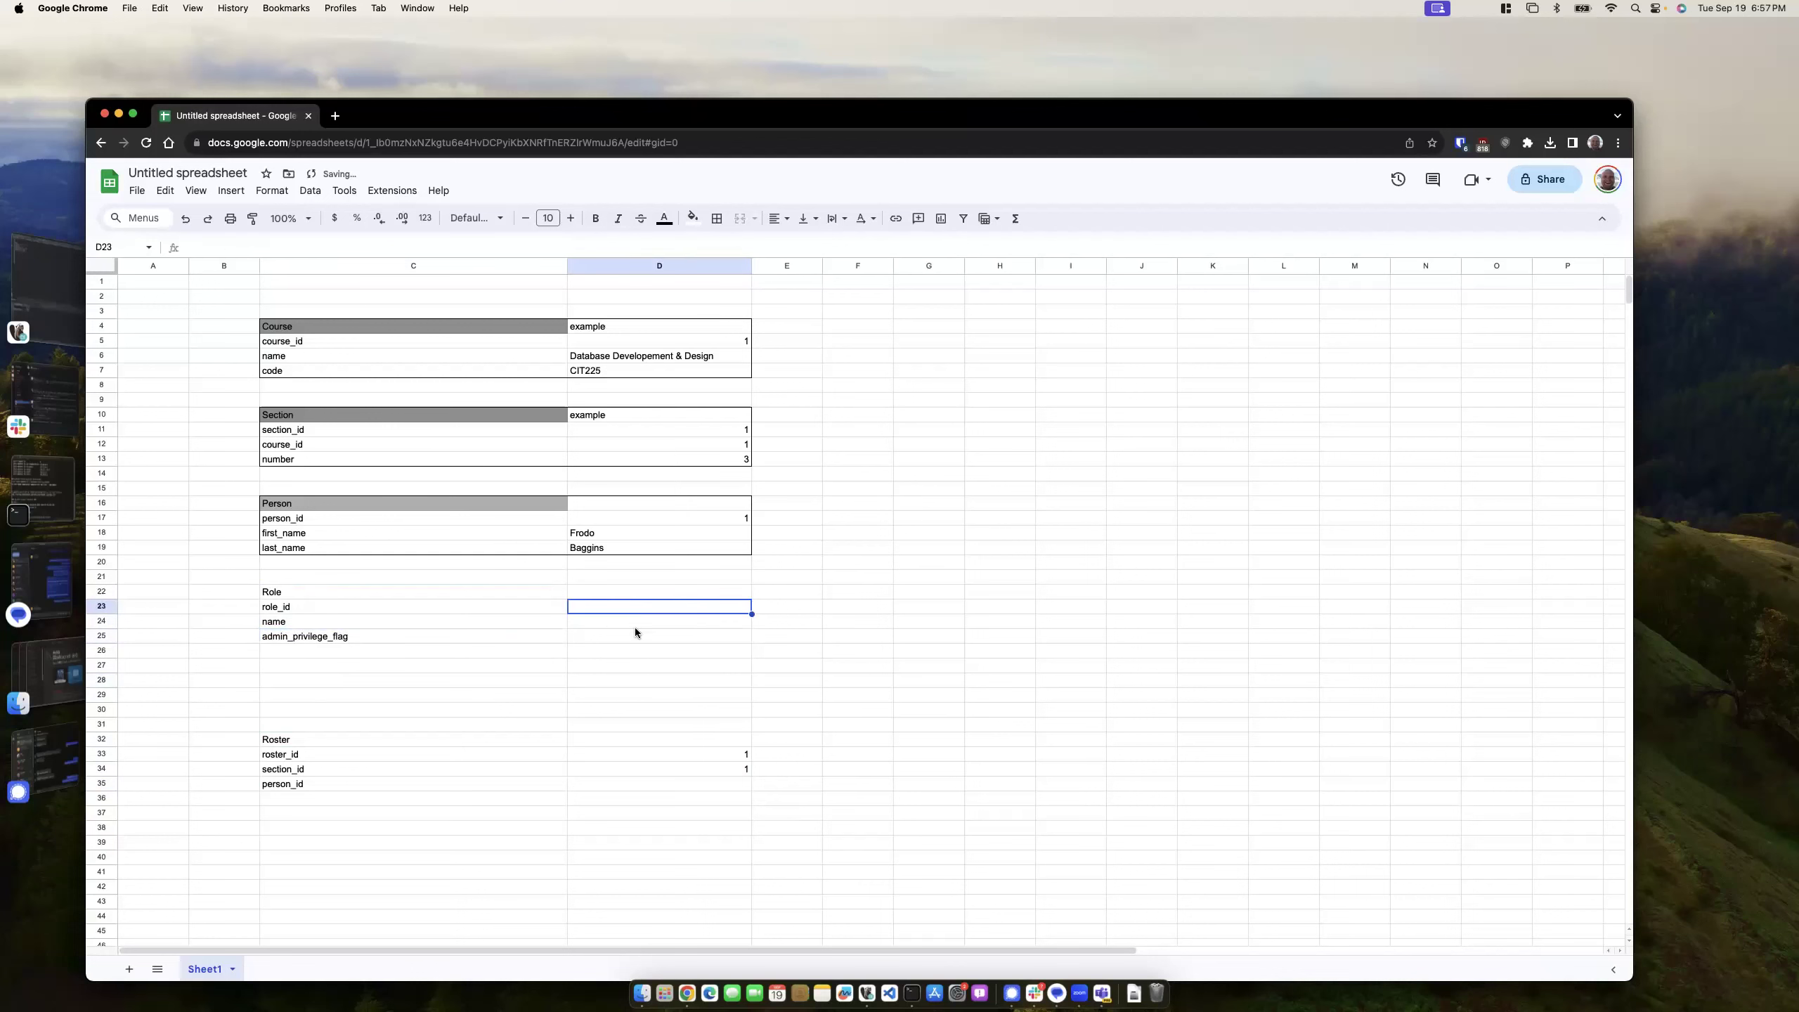
pyautogui.write('1')
pyautogui.press('Return')
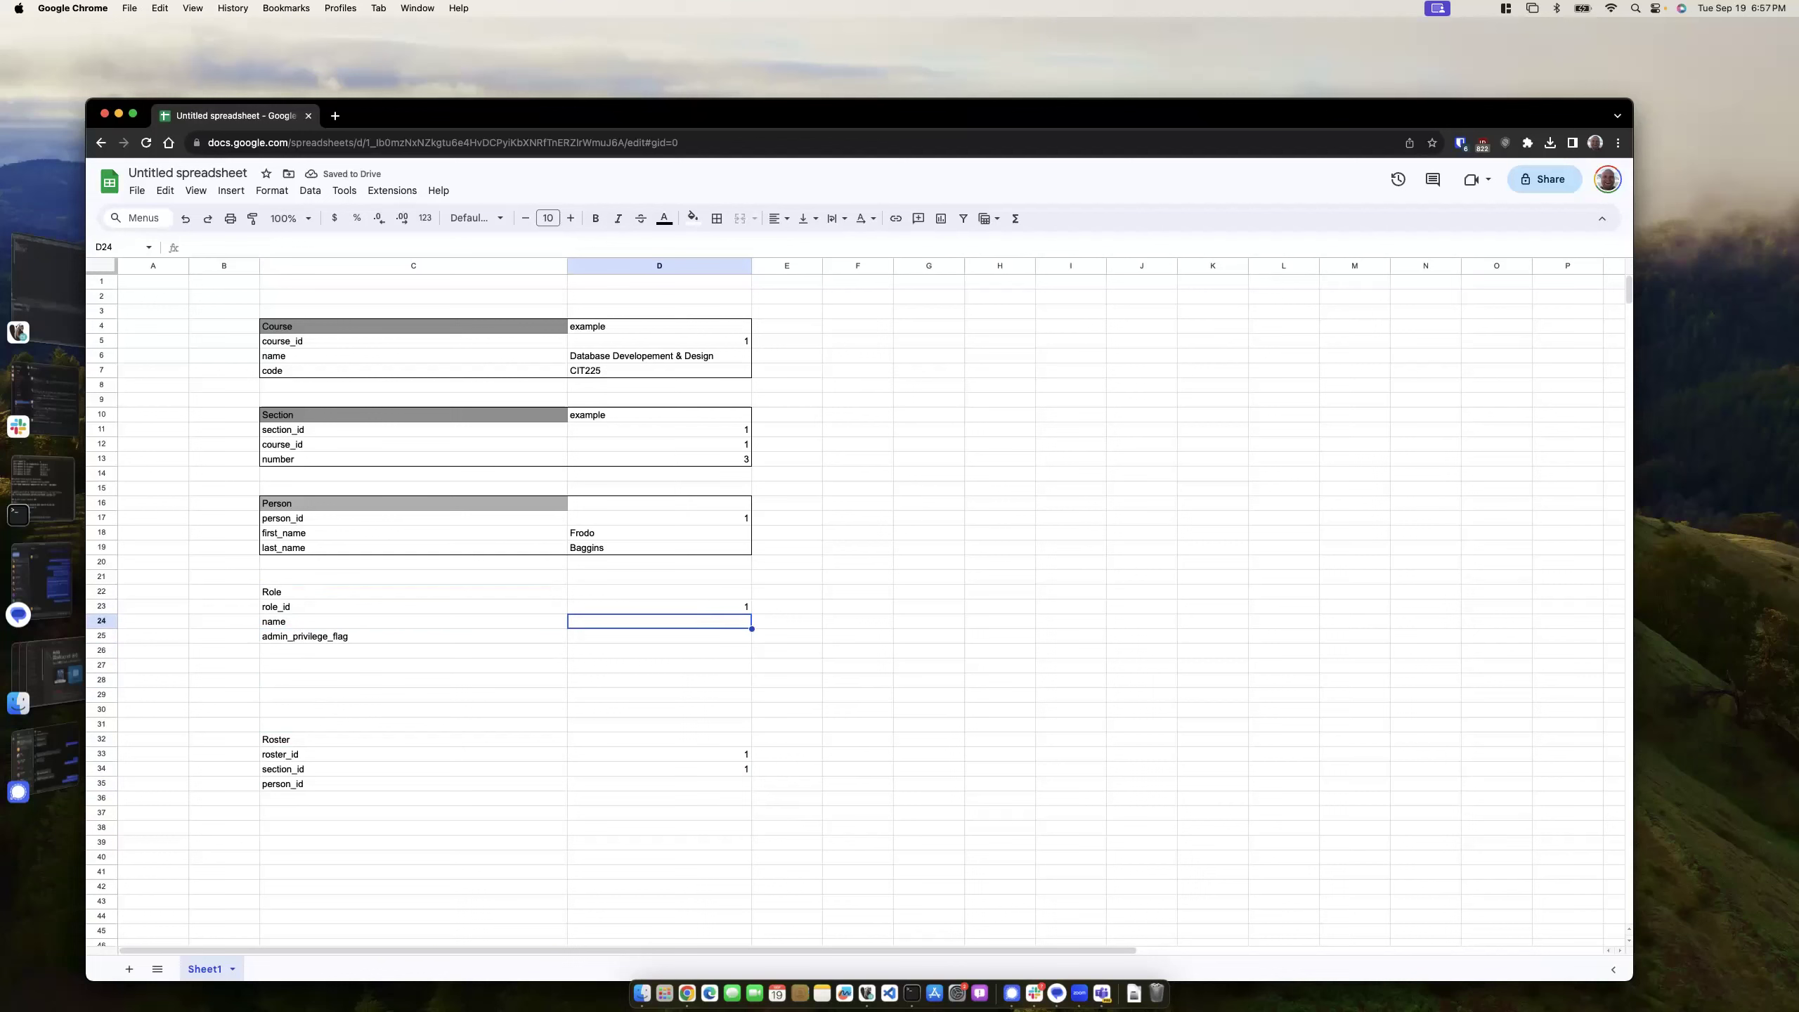
pyautogui.write('student')
pyautogui.press('Return')
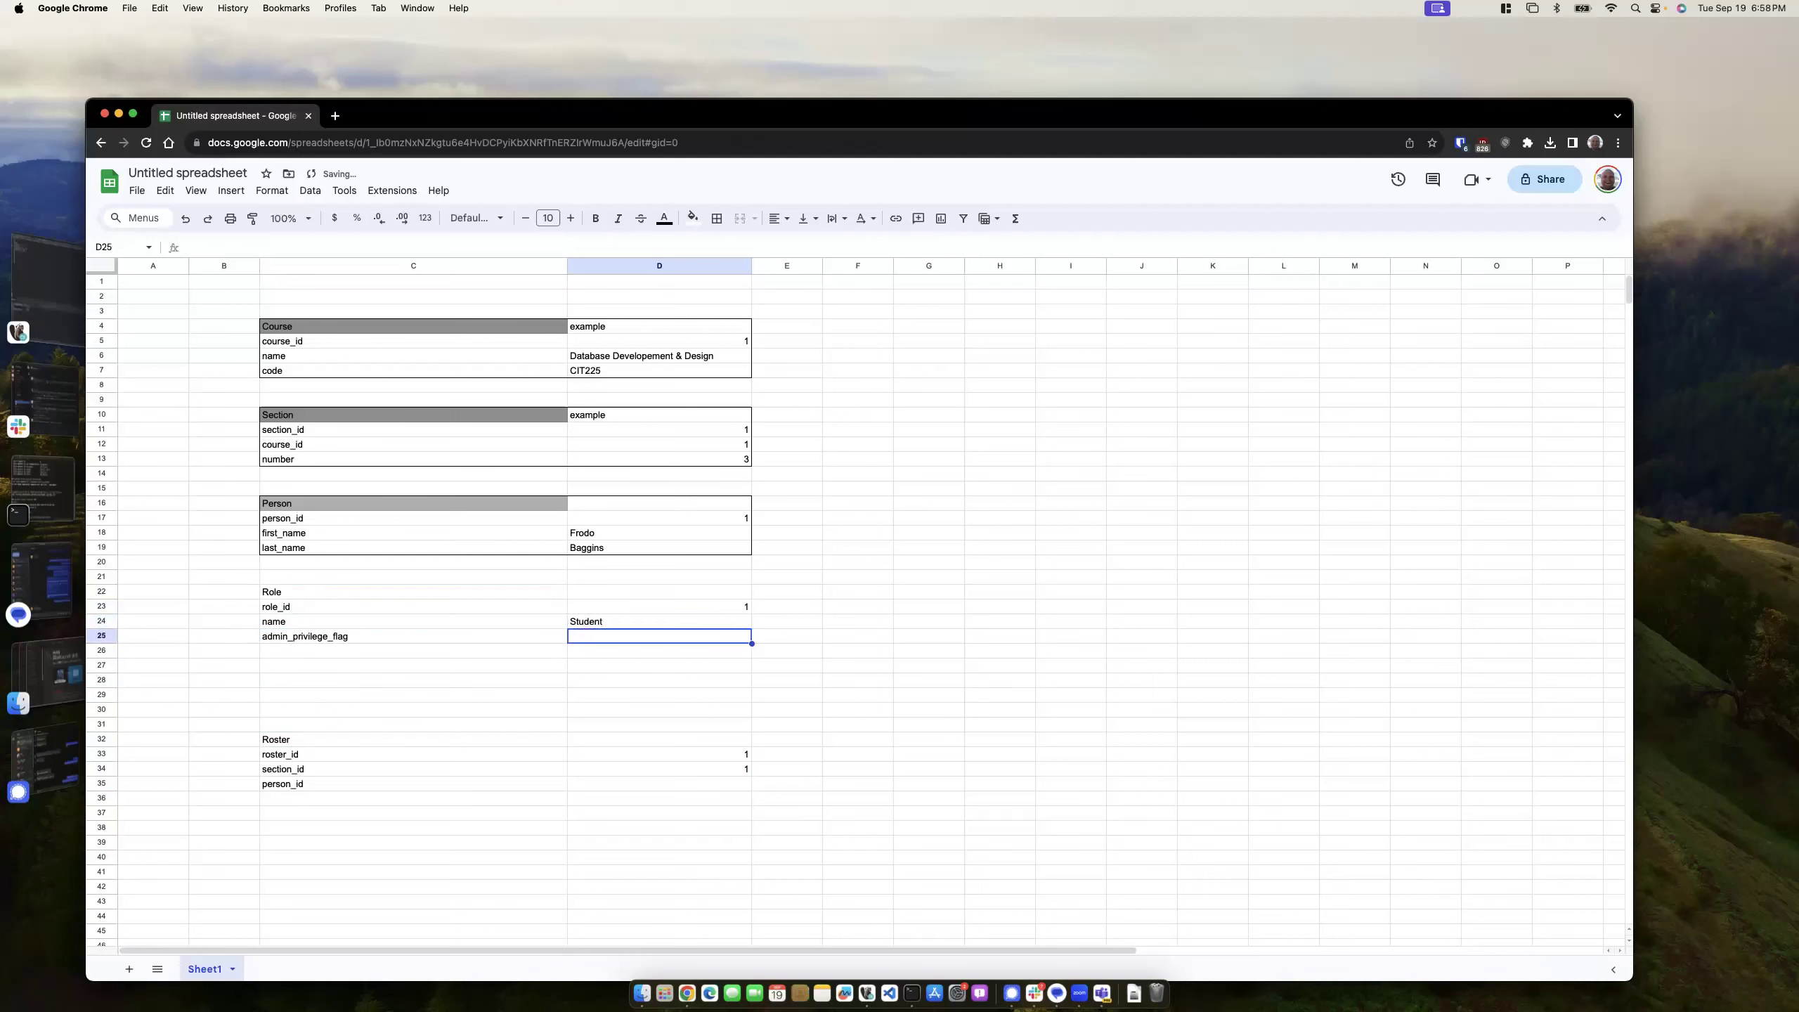
pyautogui.write('0')
pyautogui.click(624, 694)
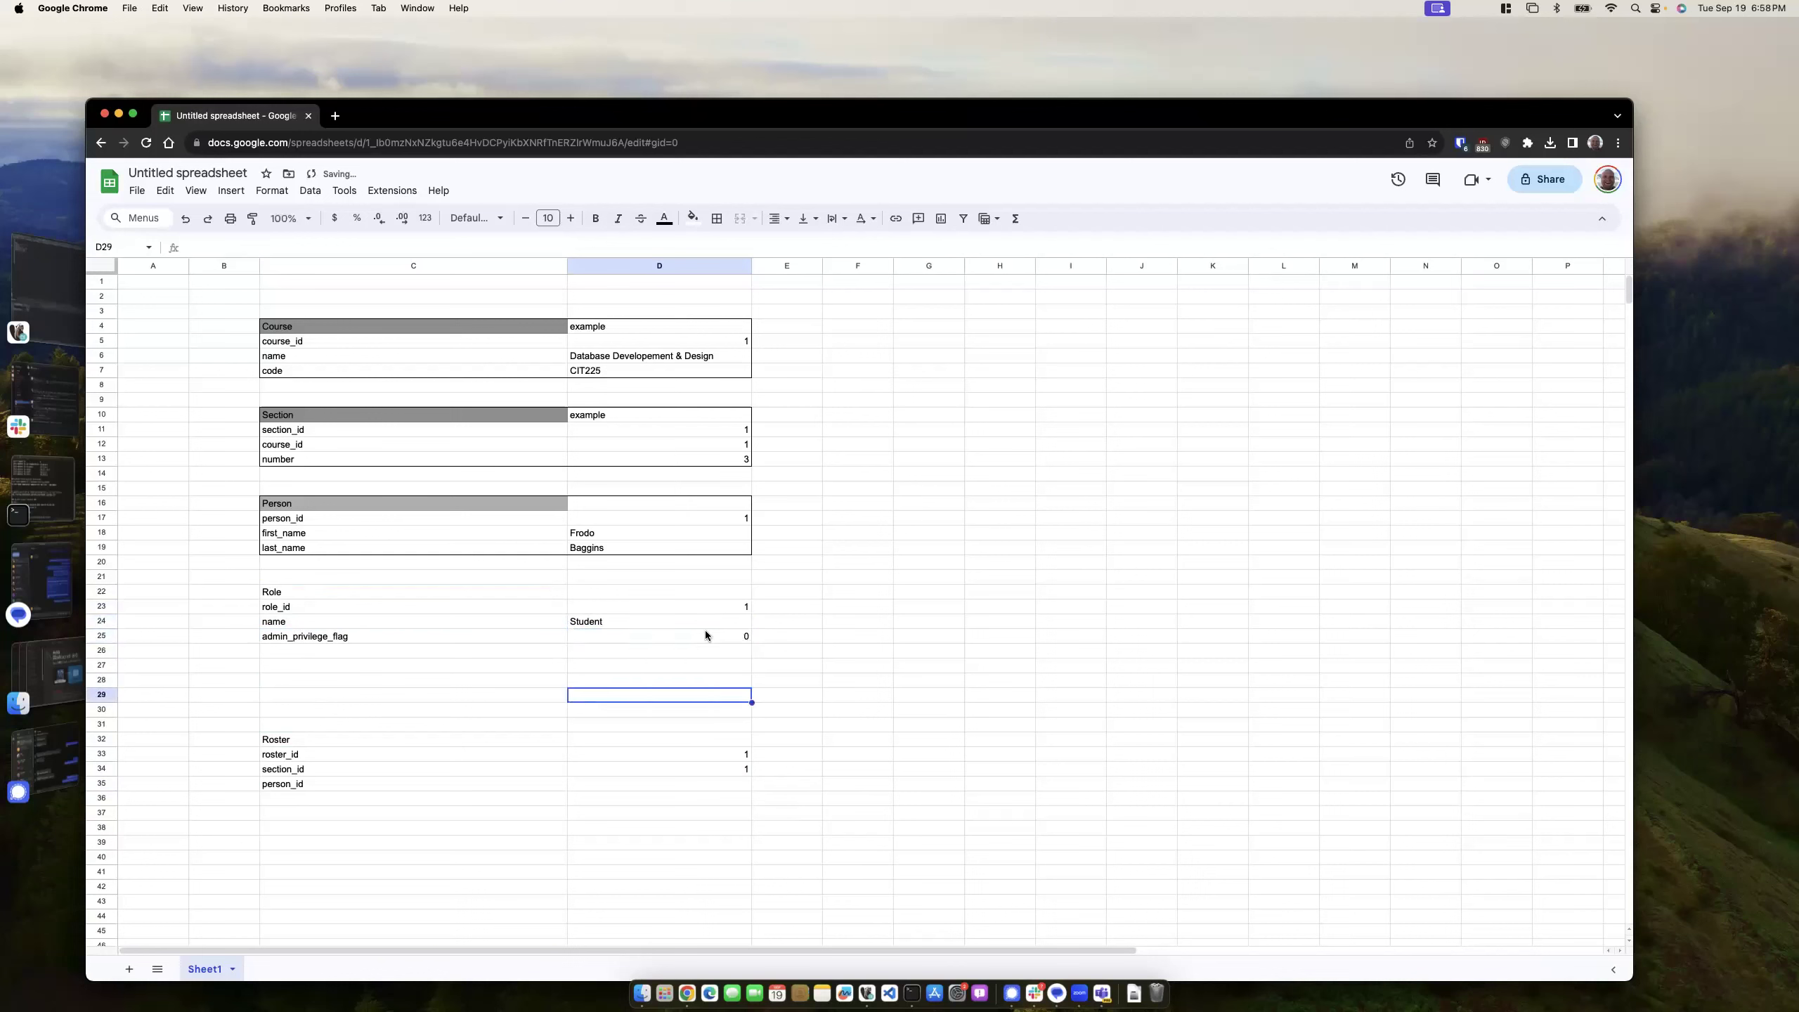
# - Enter the second Role example in column E: 2, Teacher, 1
pyautogui.click(811, 611)
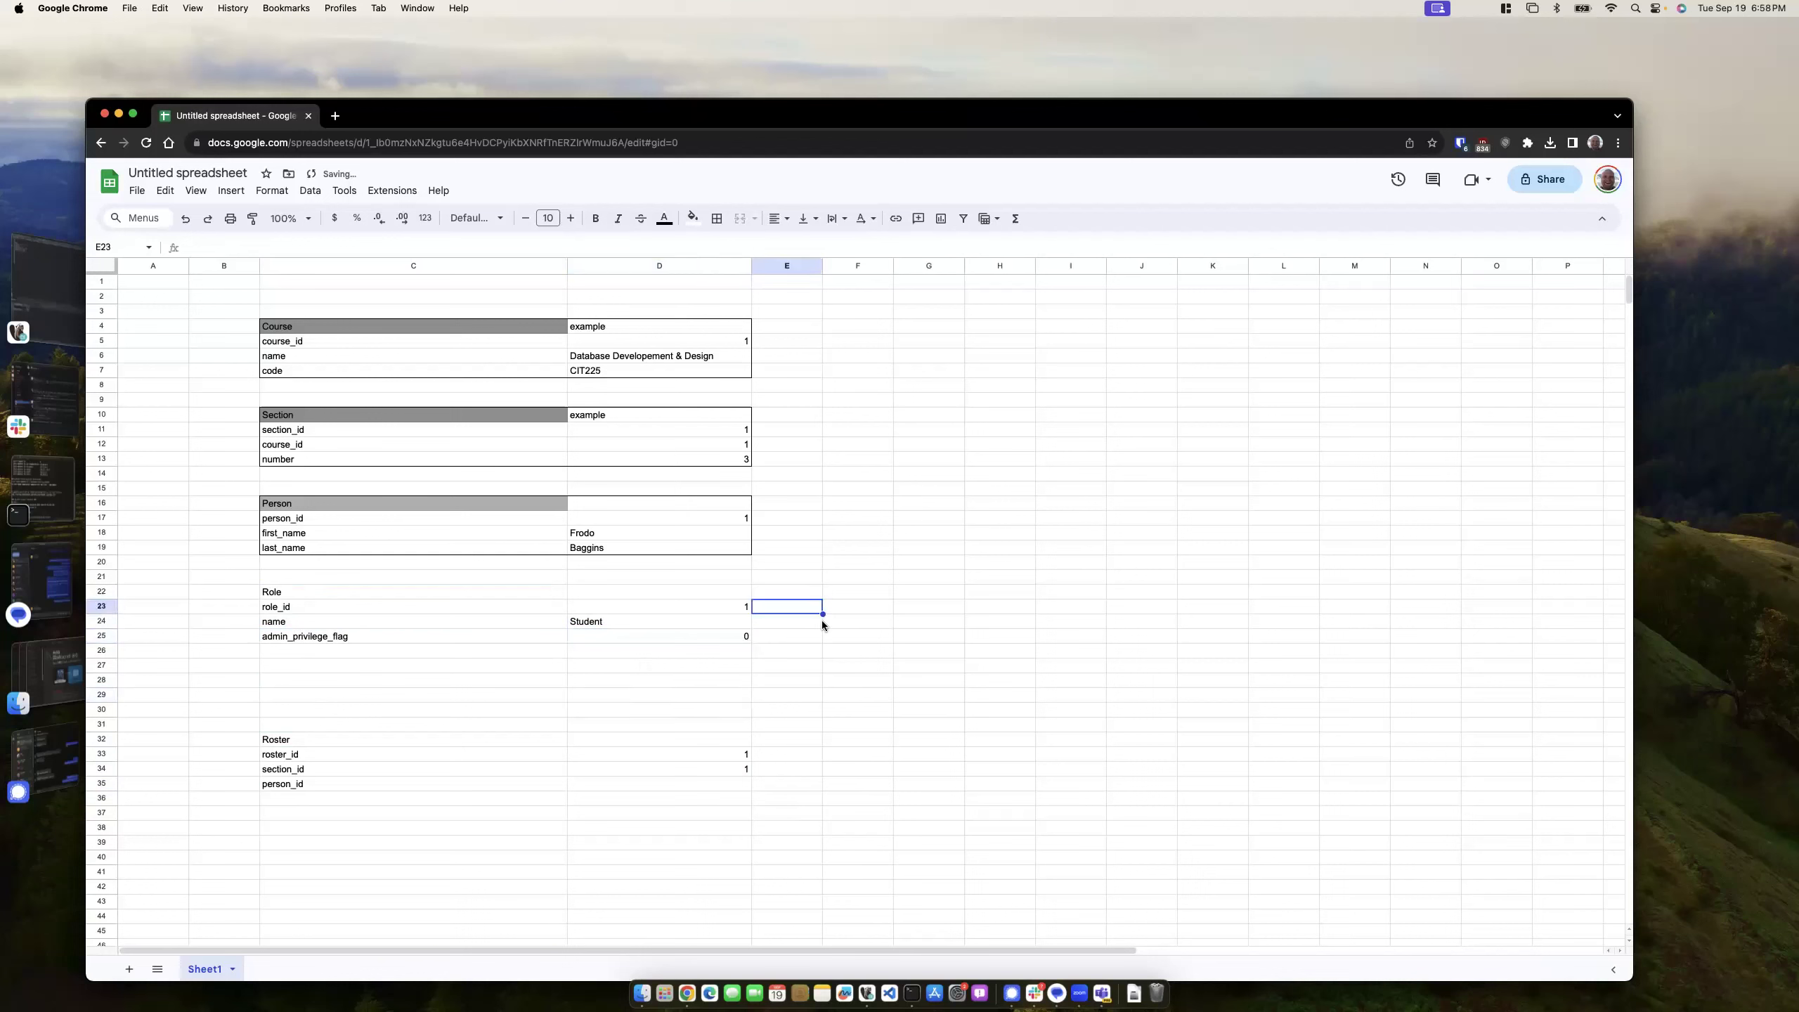
pyautogui.write('2')
pyautogui.press('Return')
pyautogui.write('Teacher')
pyautogui.press('Return')
pyautogui.write('1')
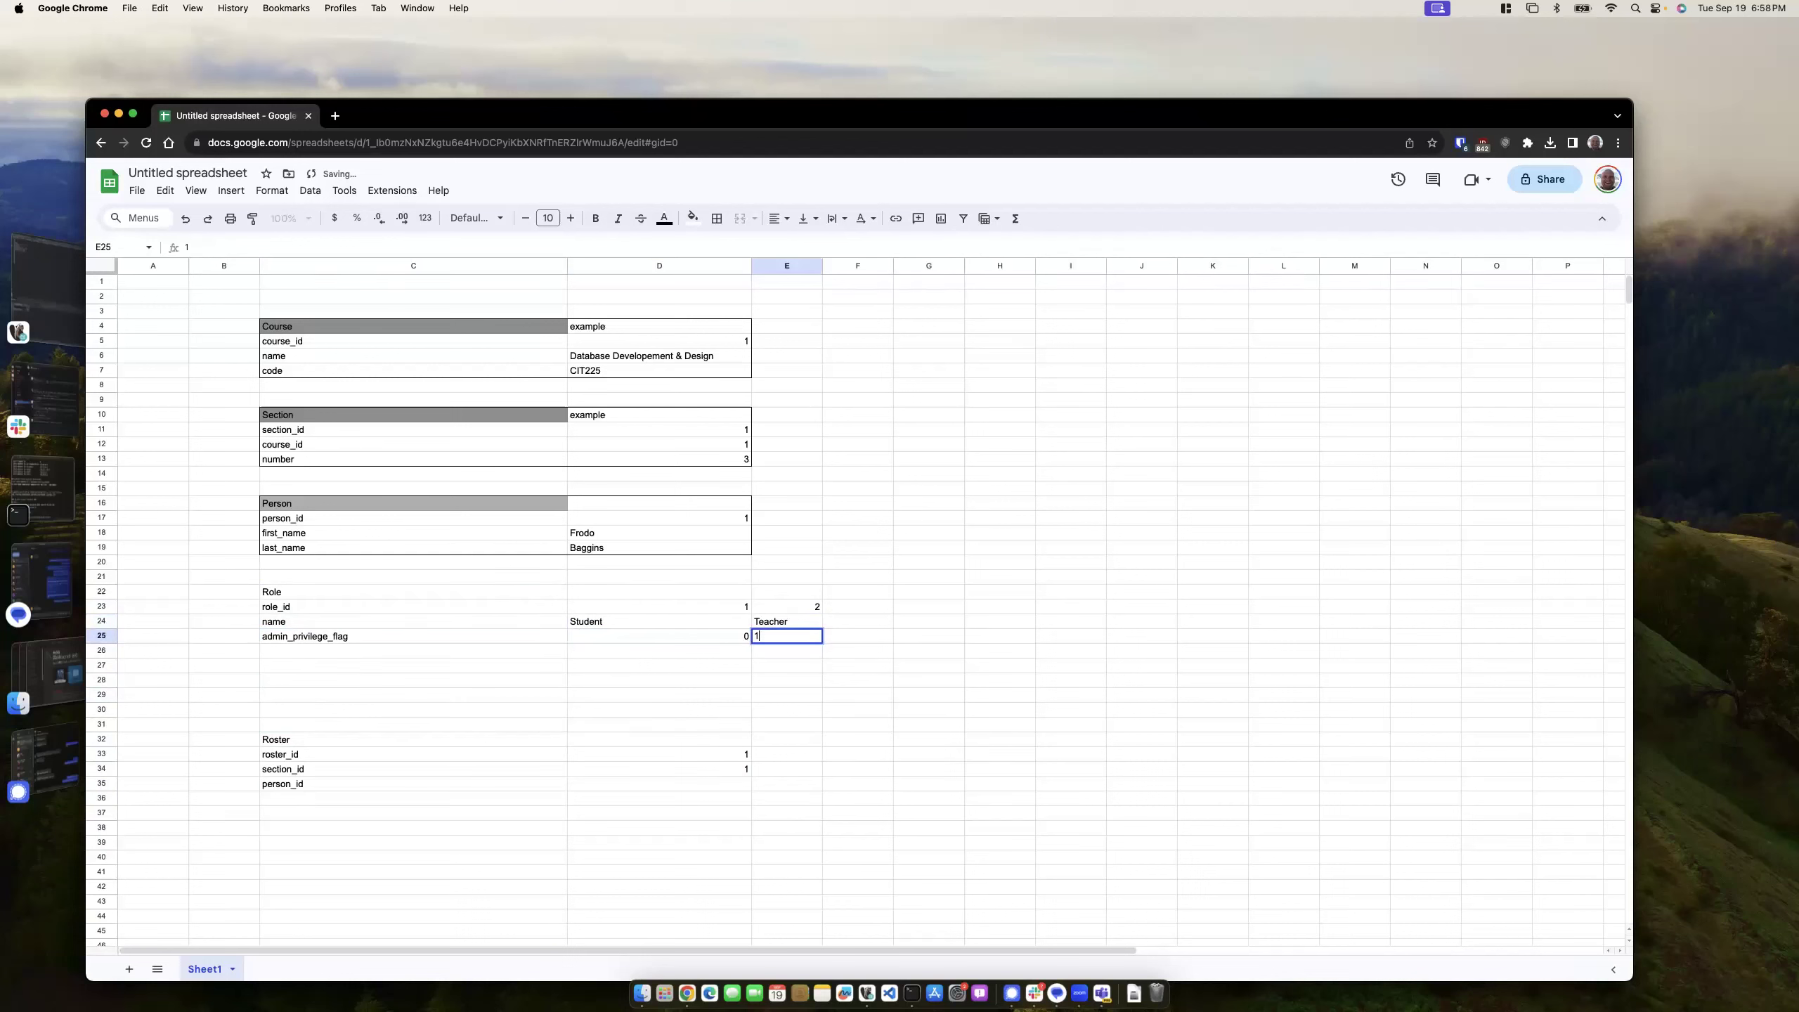
pyautogui.click(755, 725)
pyautogui.click(306, 591)
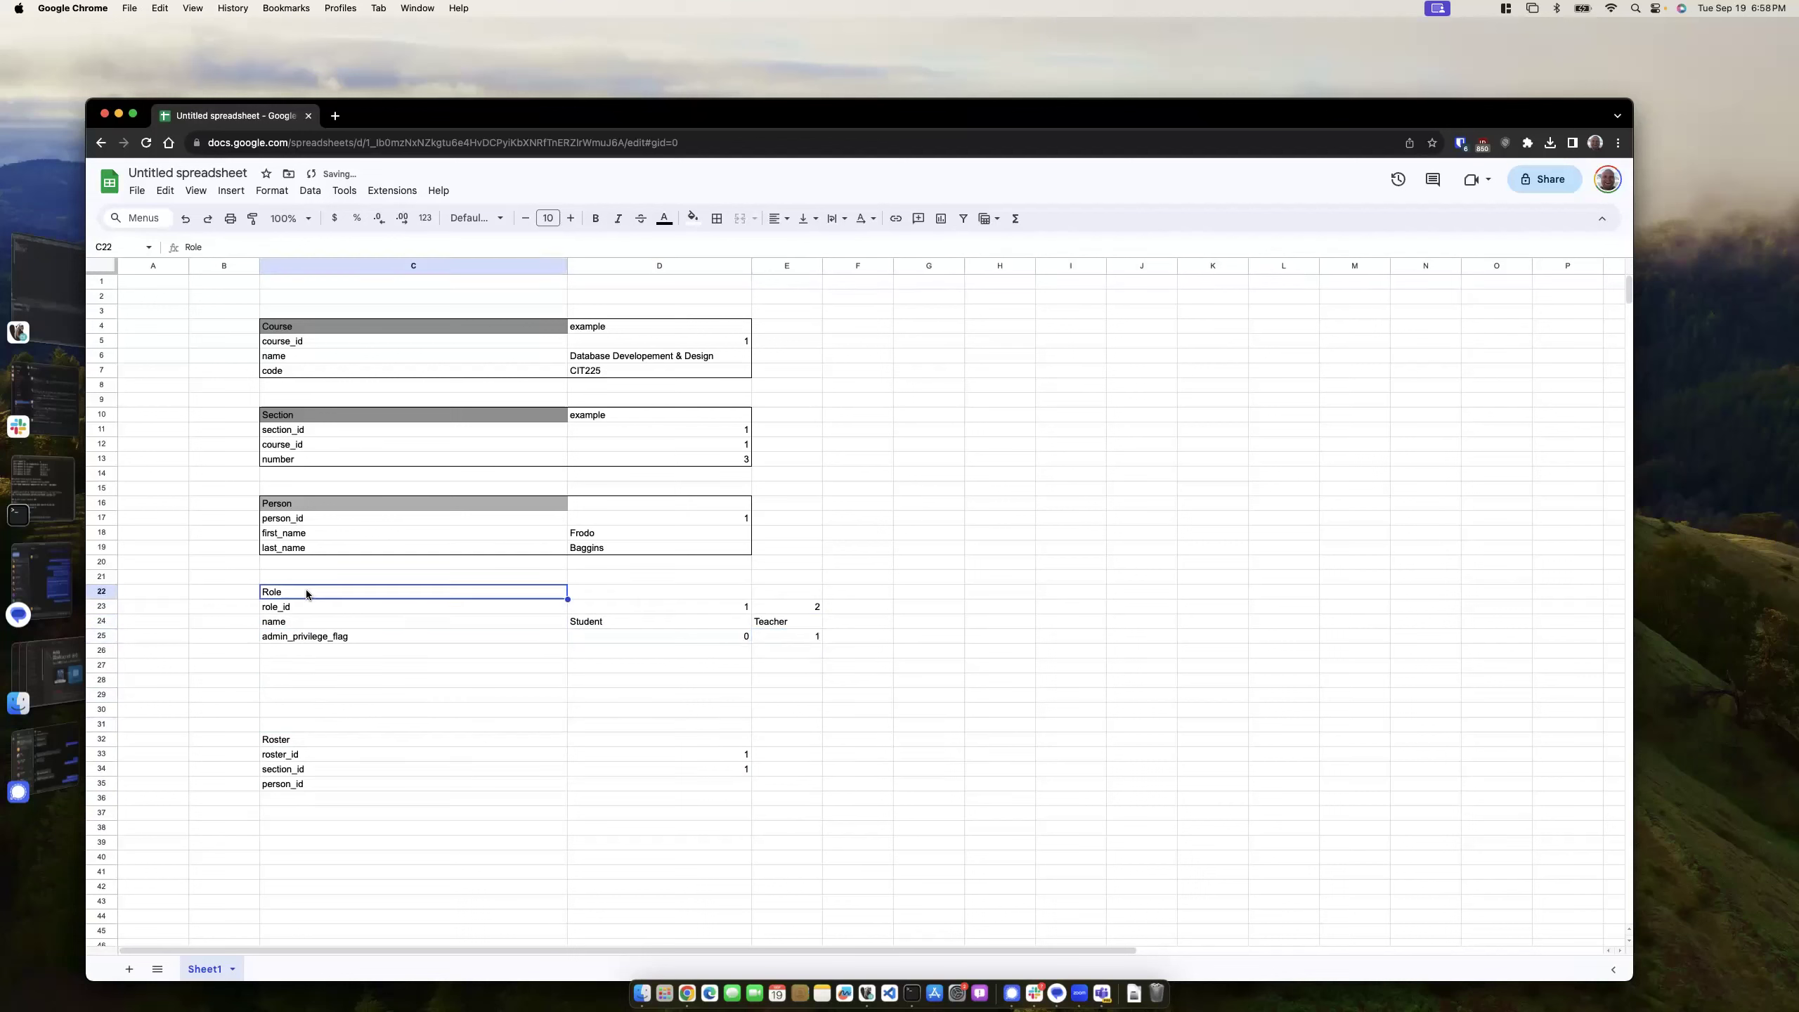
# - Shade the Role heading grey and add an outer border around C22:E25
pyautogui.click(693, 218)
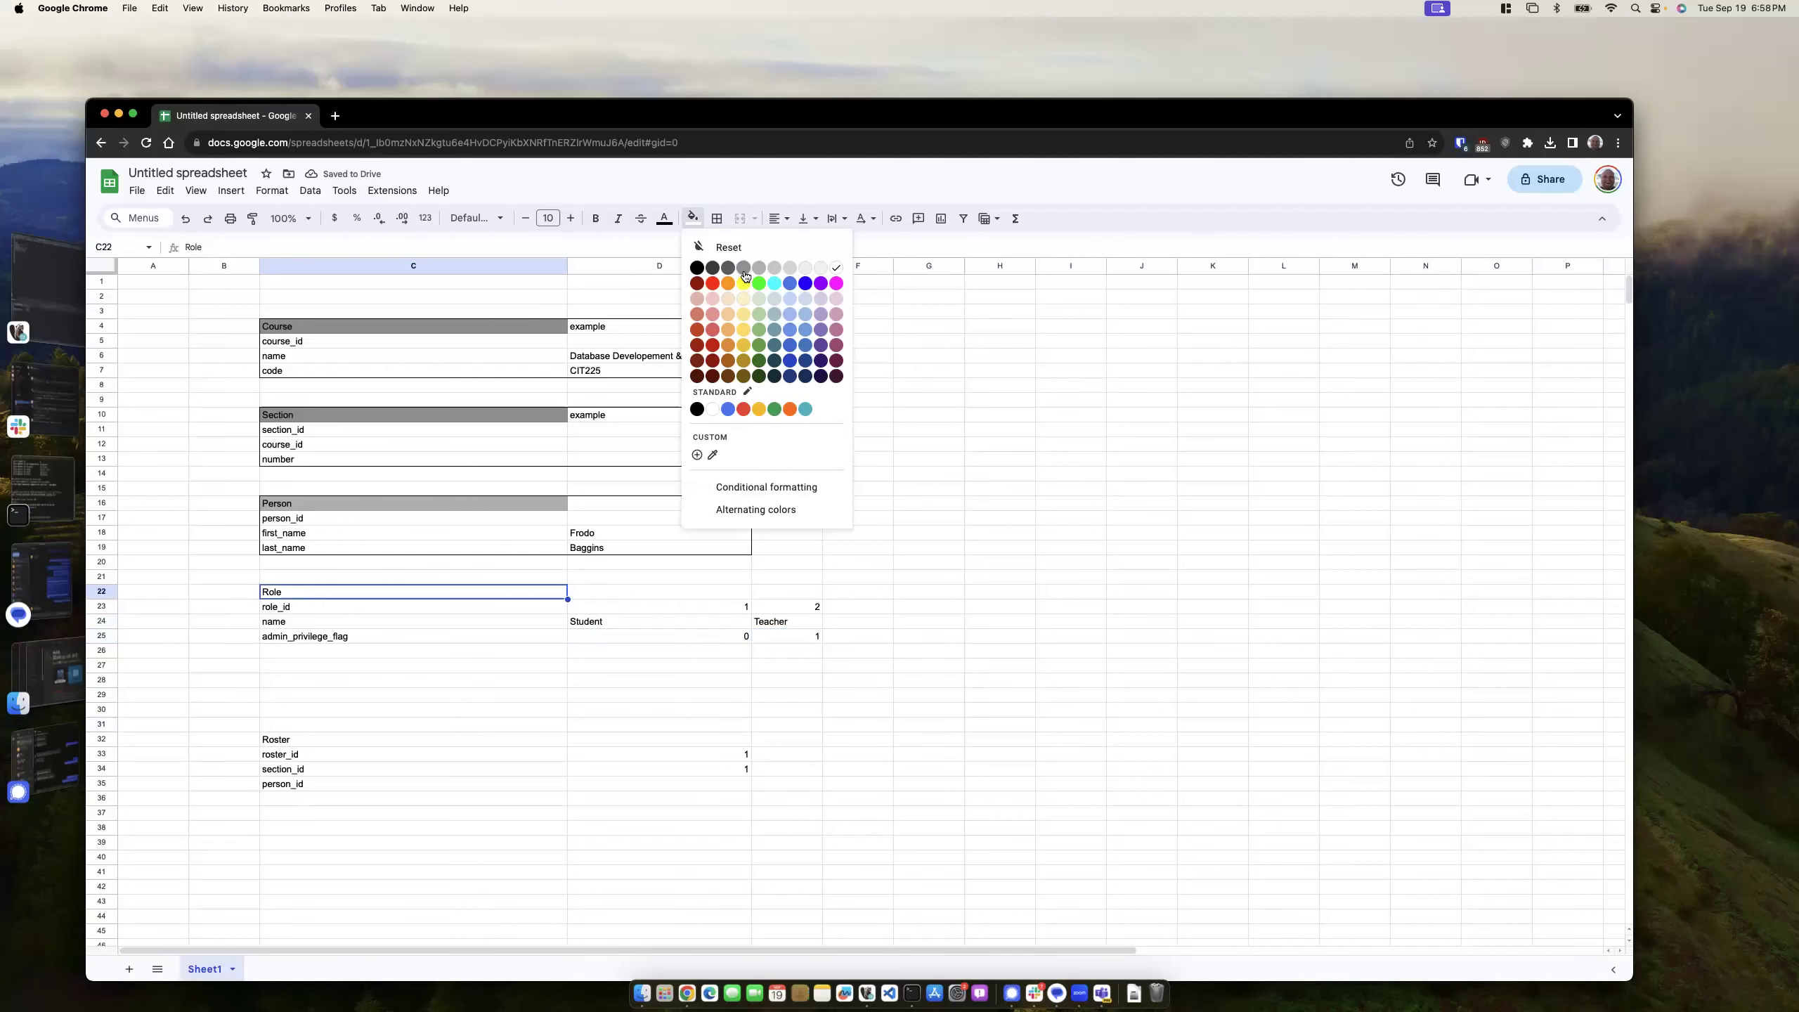
pyautogui.click(747, 280)
pyautogui.moveTo(449, 589); pyautogui.dragTo(779, 628)
pyautogui.click(716, 218)
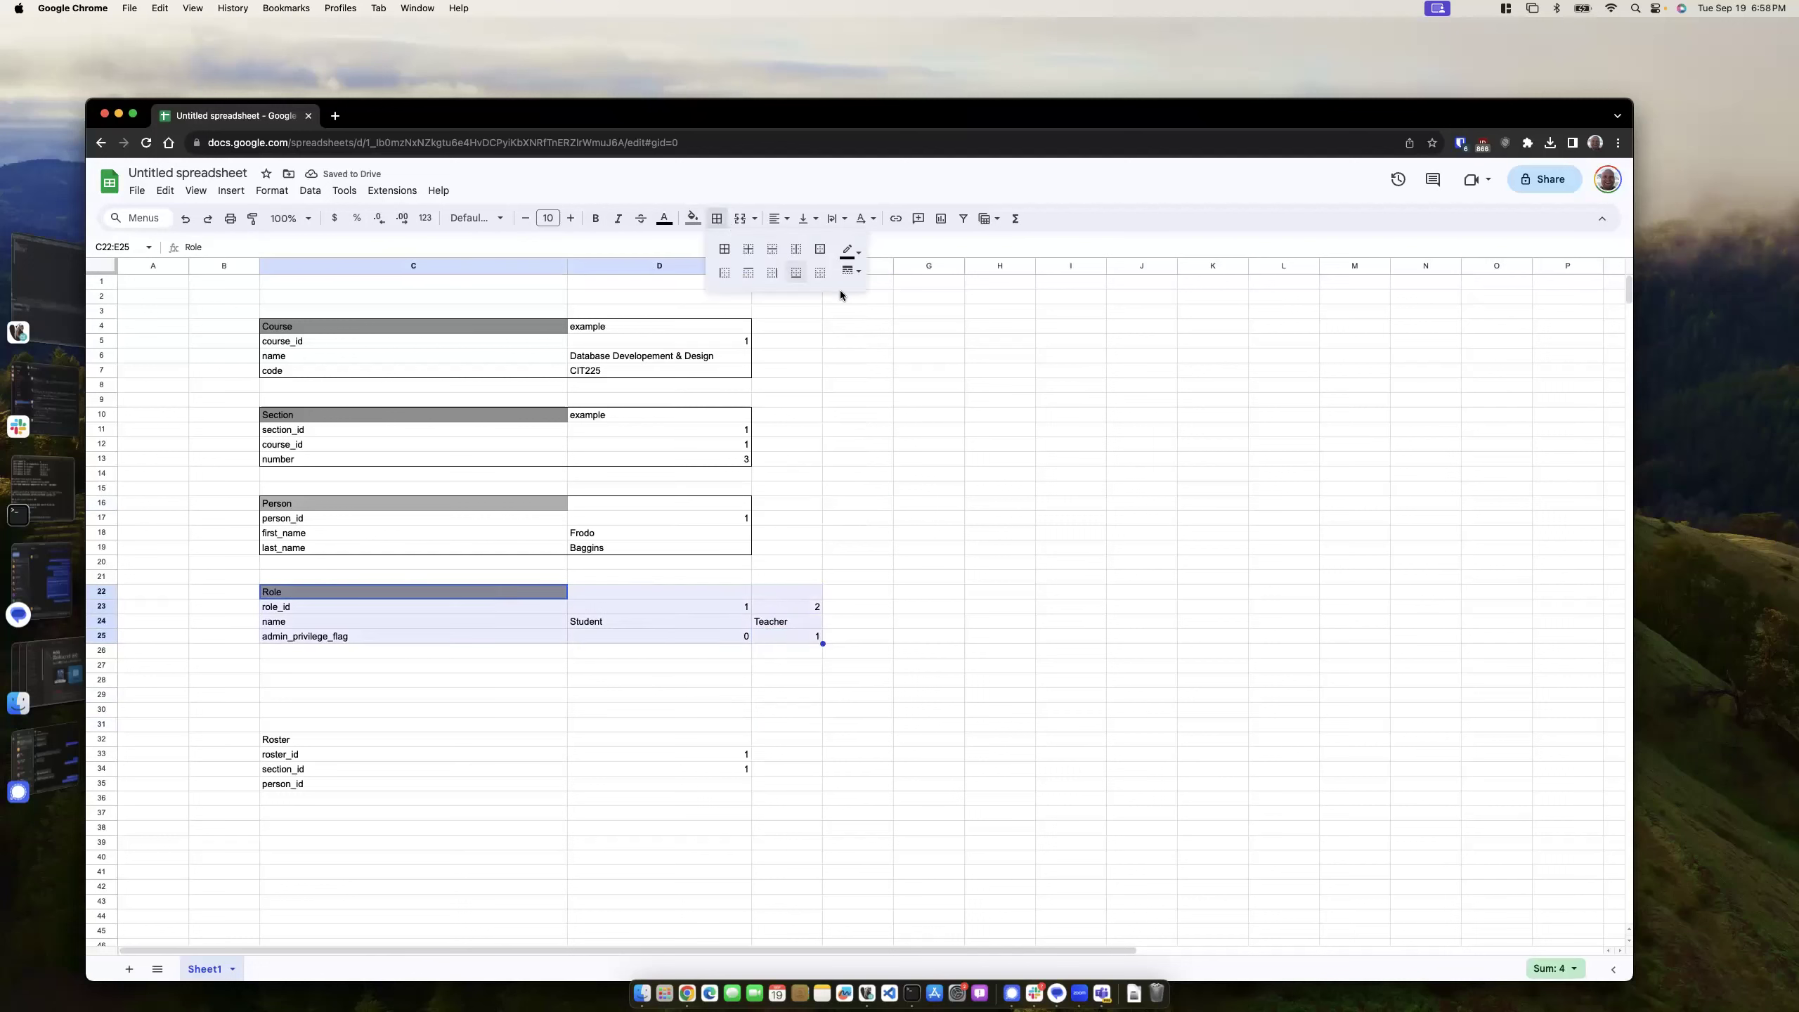
pyautogui.click(820, 248)
pyautogui.click(1000, 562)
# - Move the Roster block up to row 28
pyautogui.moveTo(292, 741); pyautogui.dragTo(714, 780)
pyautogui.press('super+c')
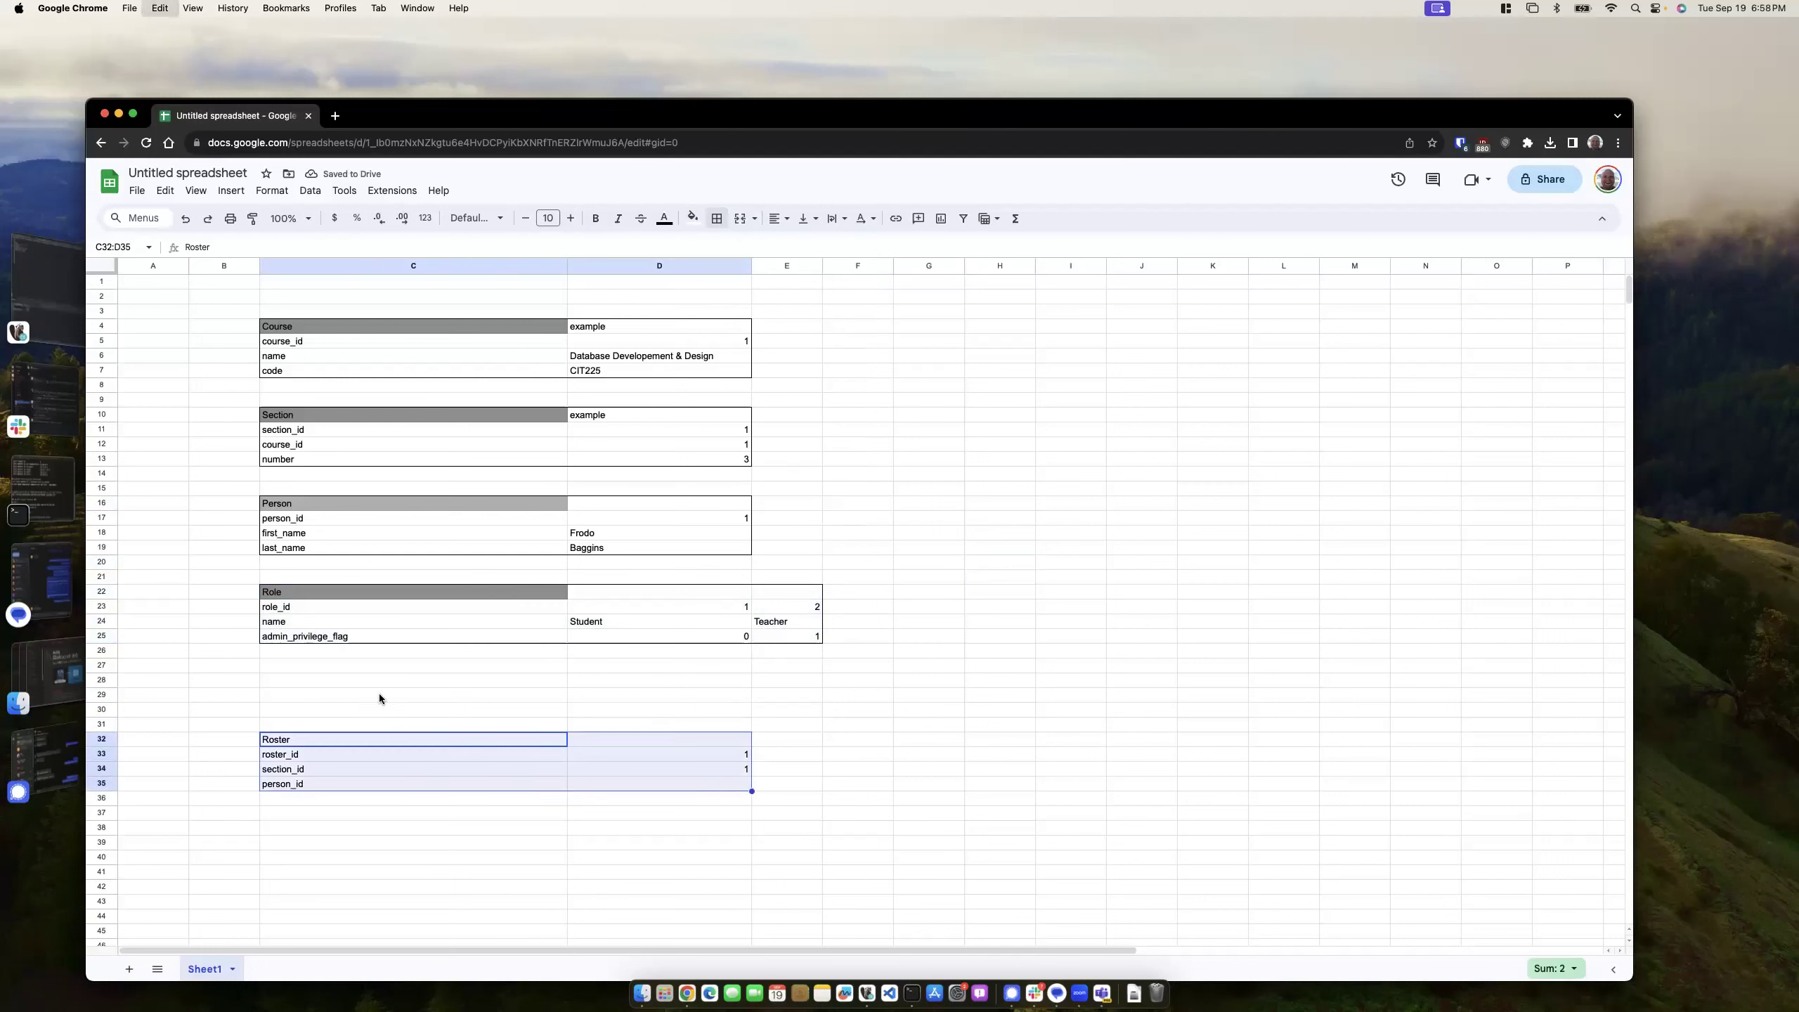
pyautogui.click(288, 678)
pyautogui.press('super+v')
pyautogui.click(858, 680)
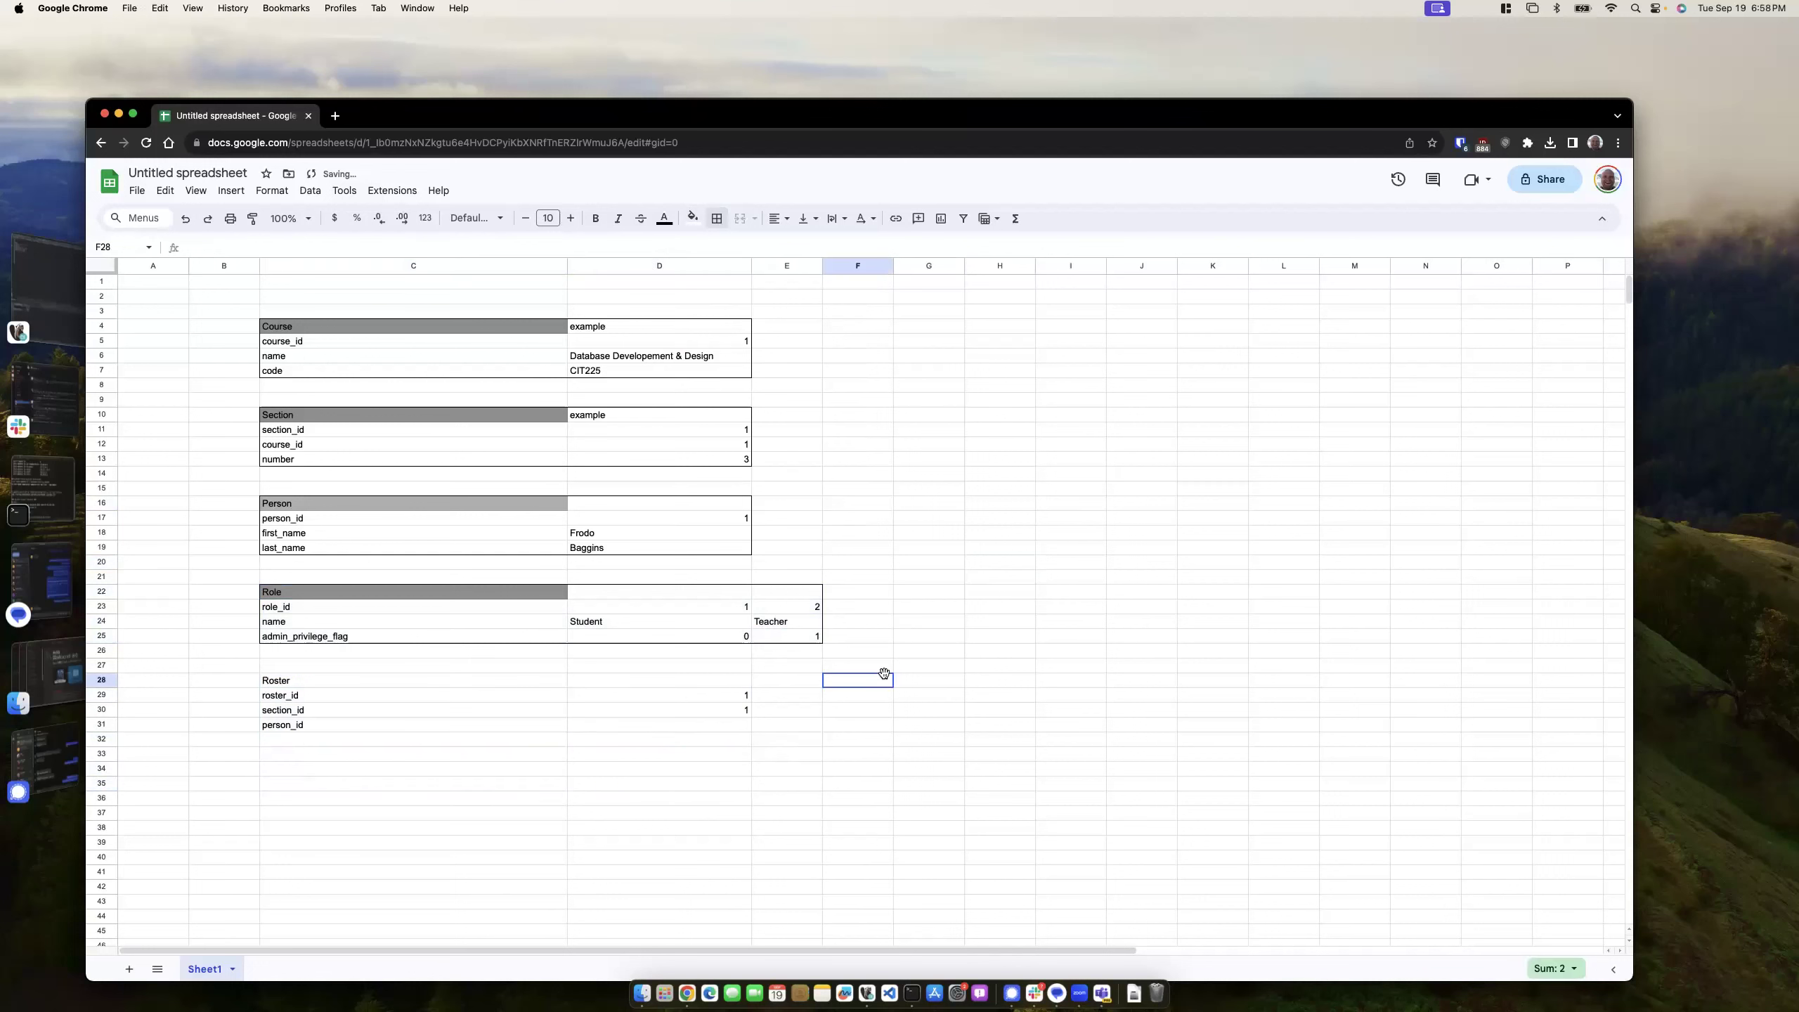
# - Shade the Roster heading grey and give its person_id example value 1
pyautogui.click(318, 681)
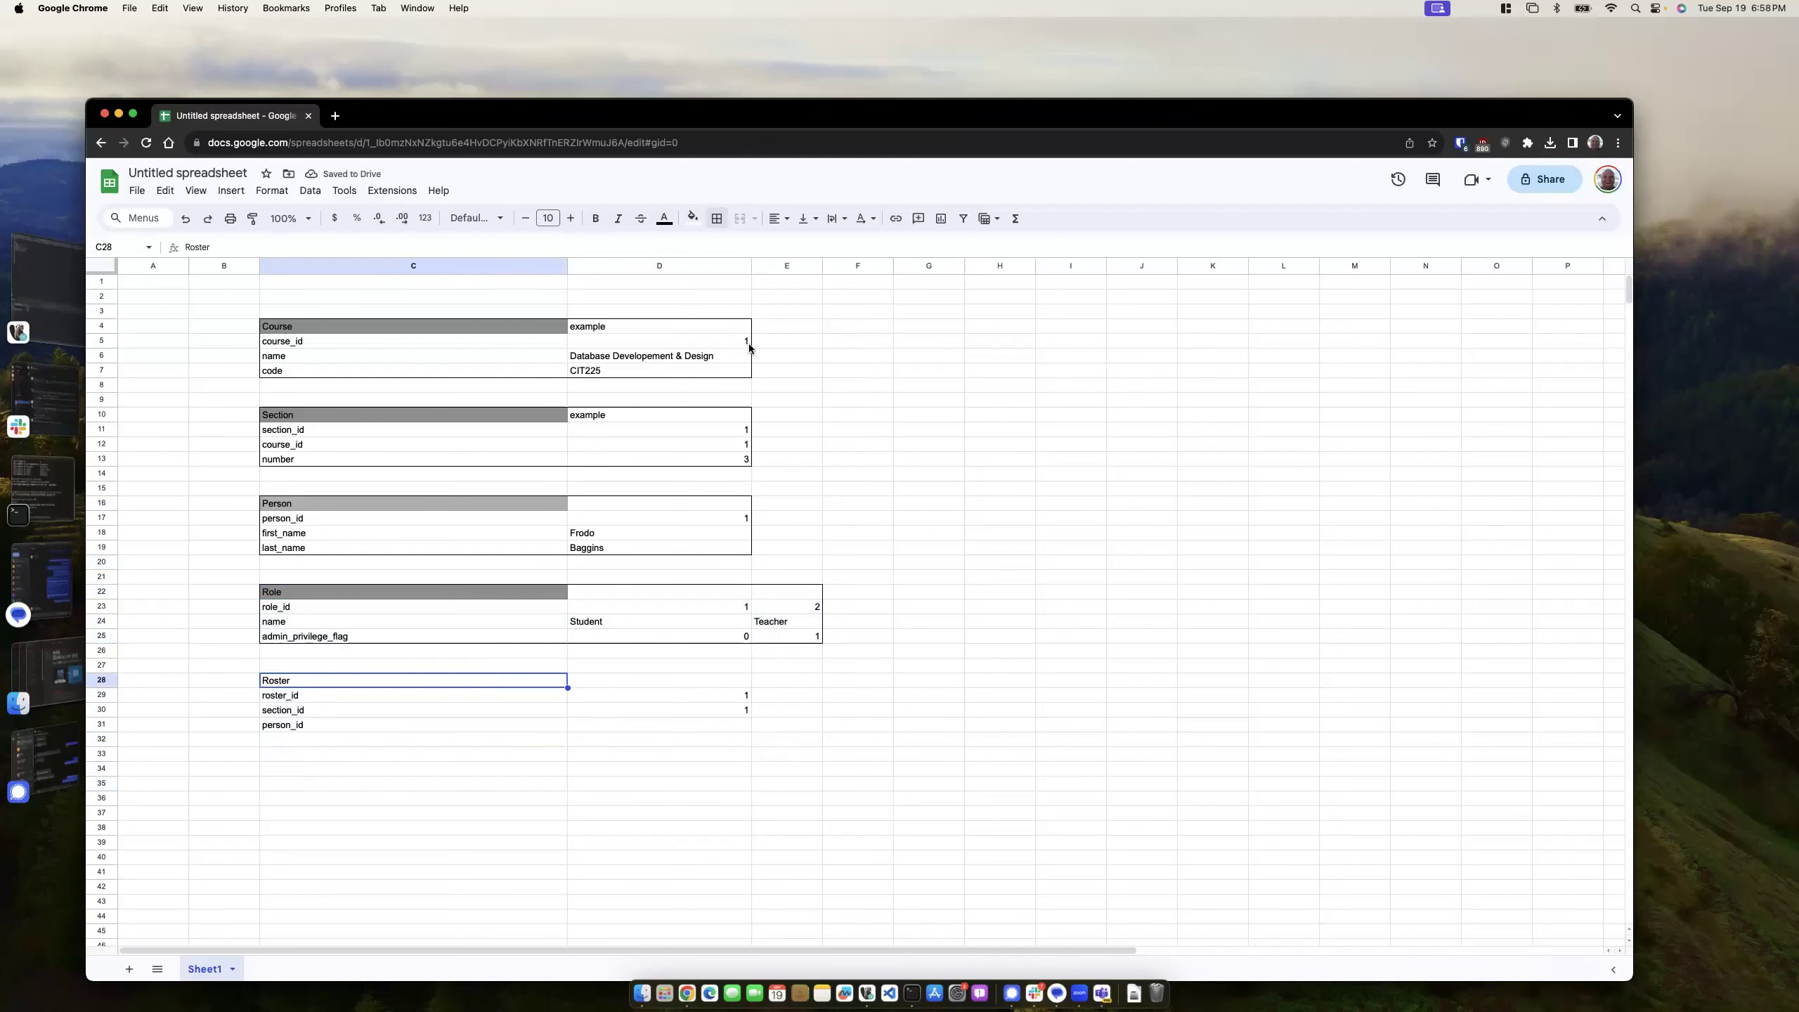
pyautogui.click(693, 218)
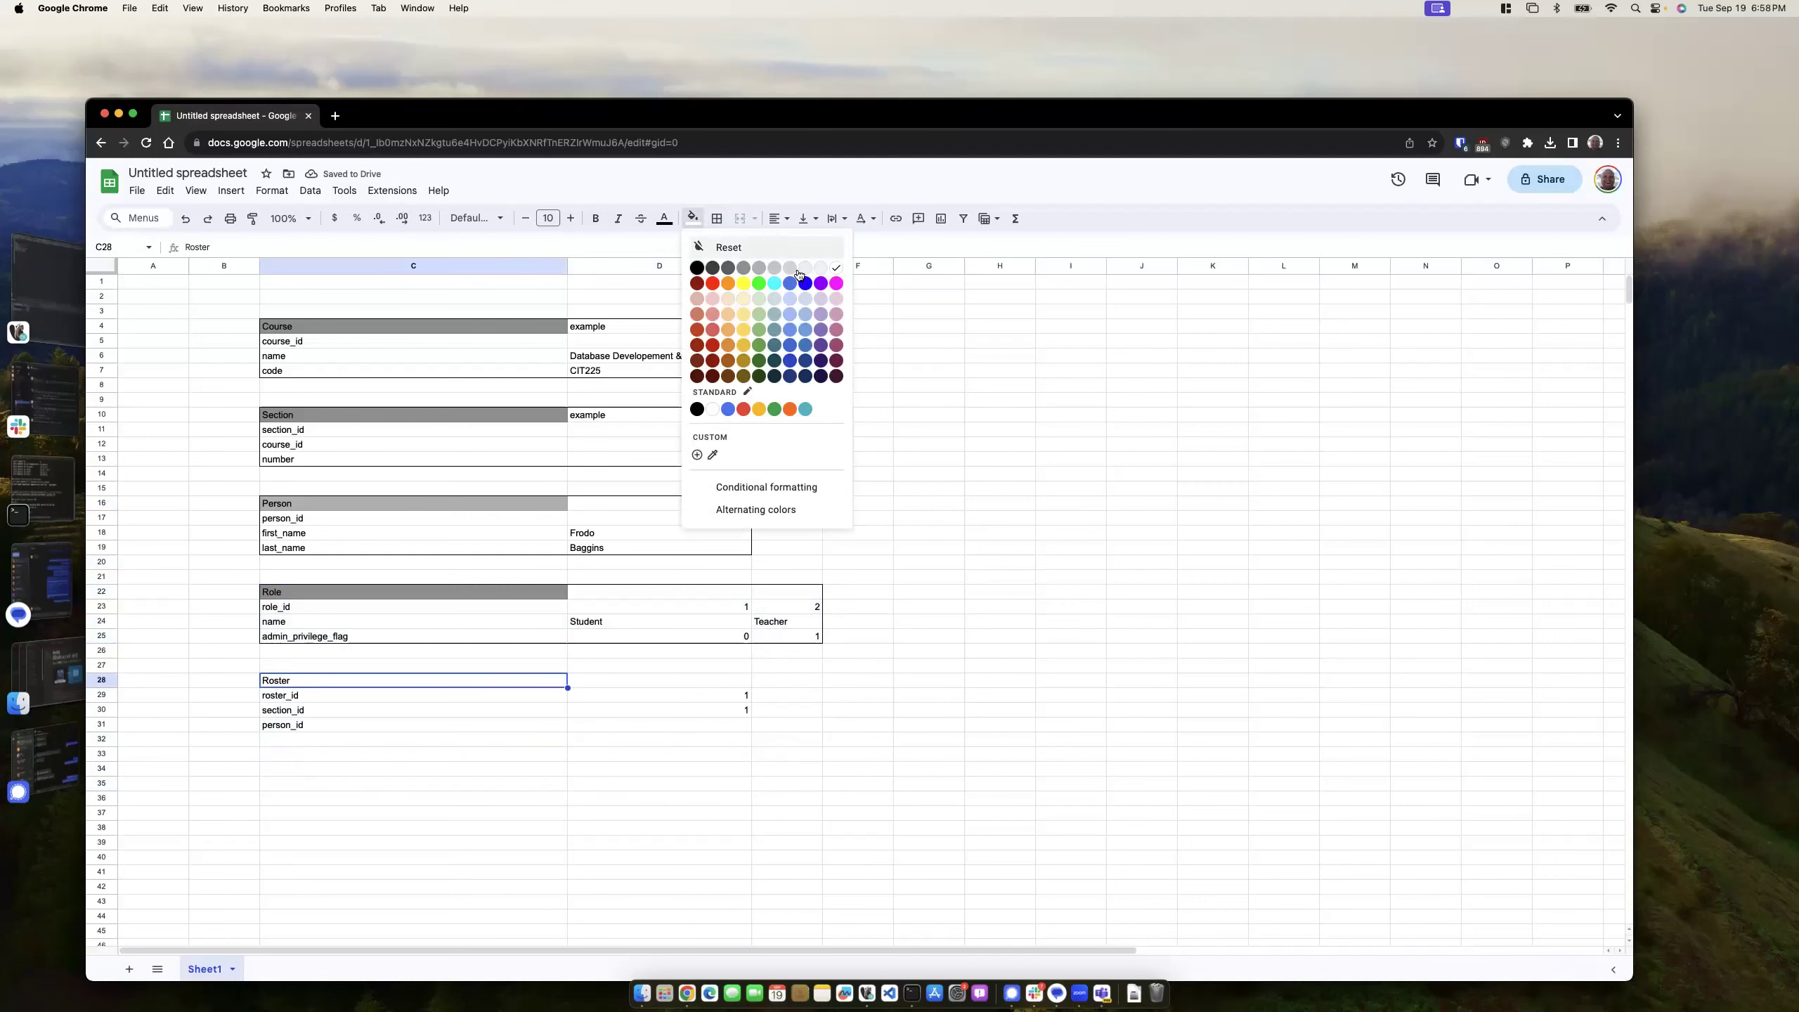
pyautogui.click(742, 267)
pyautogui.click(339, 724)
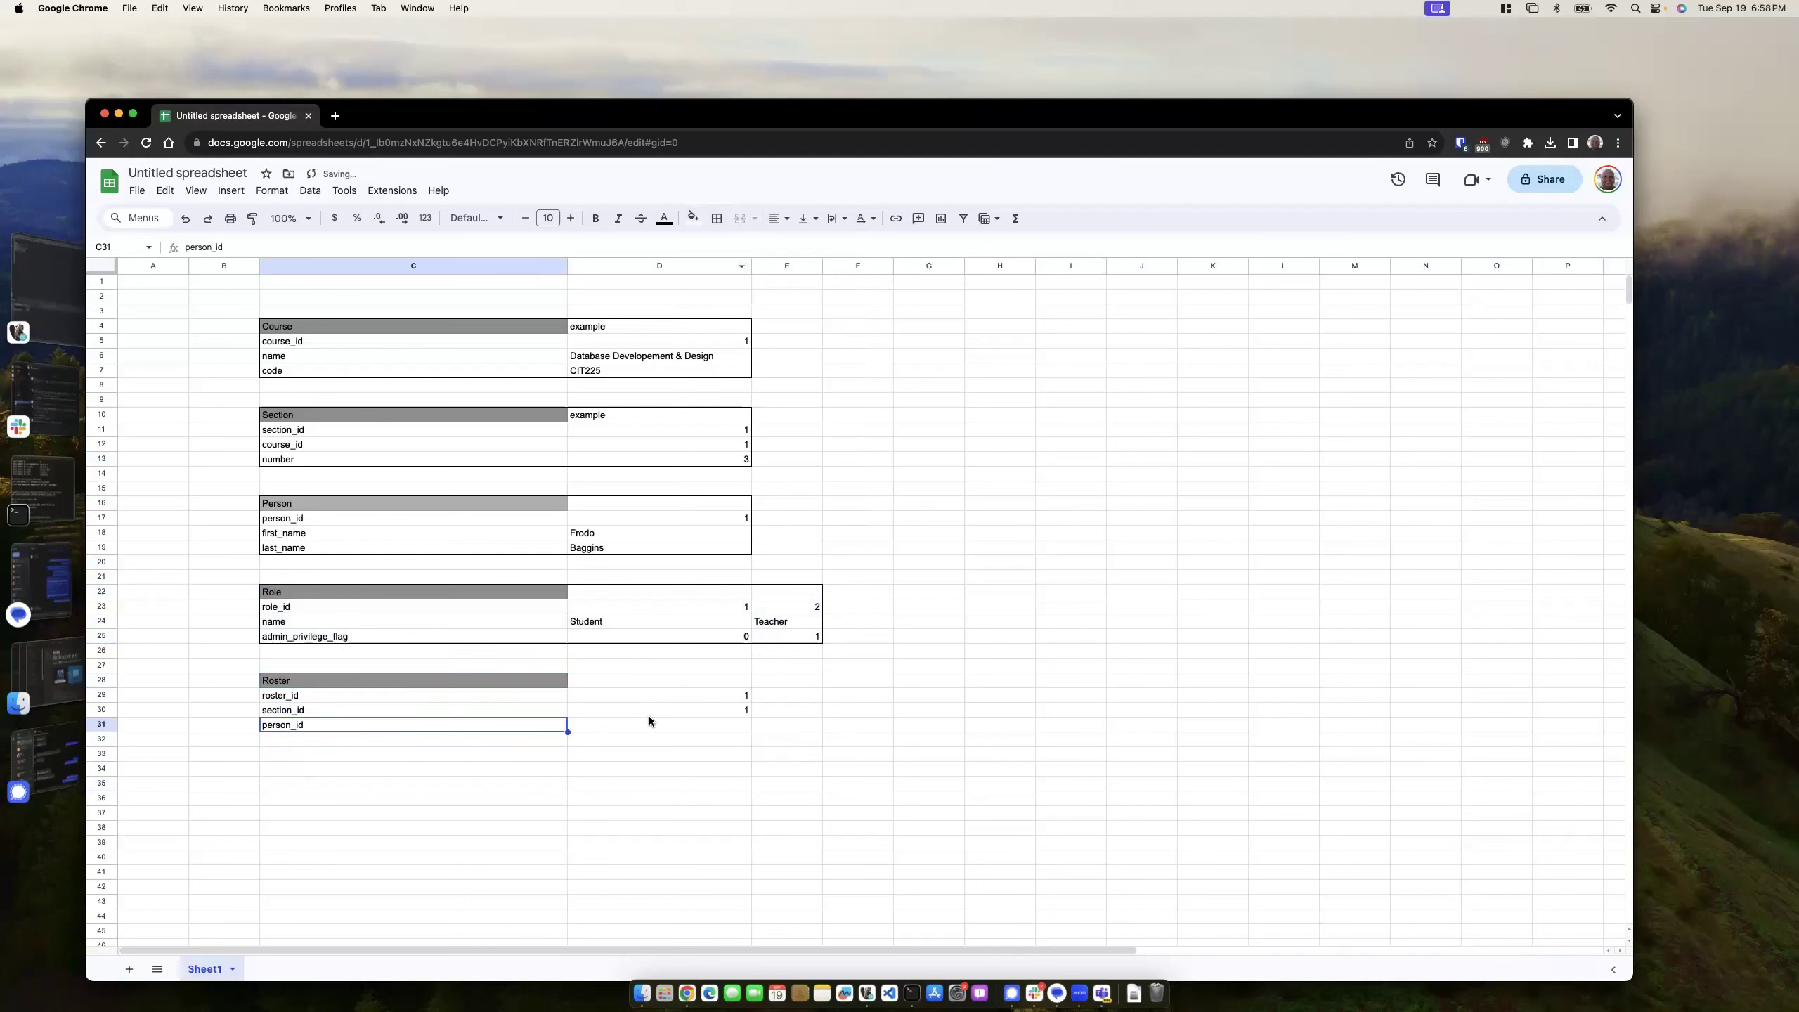
pyautogui.click(674, 725)
pyautogui.write('1')
pyautogui.click(514, 752)
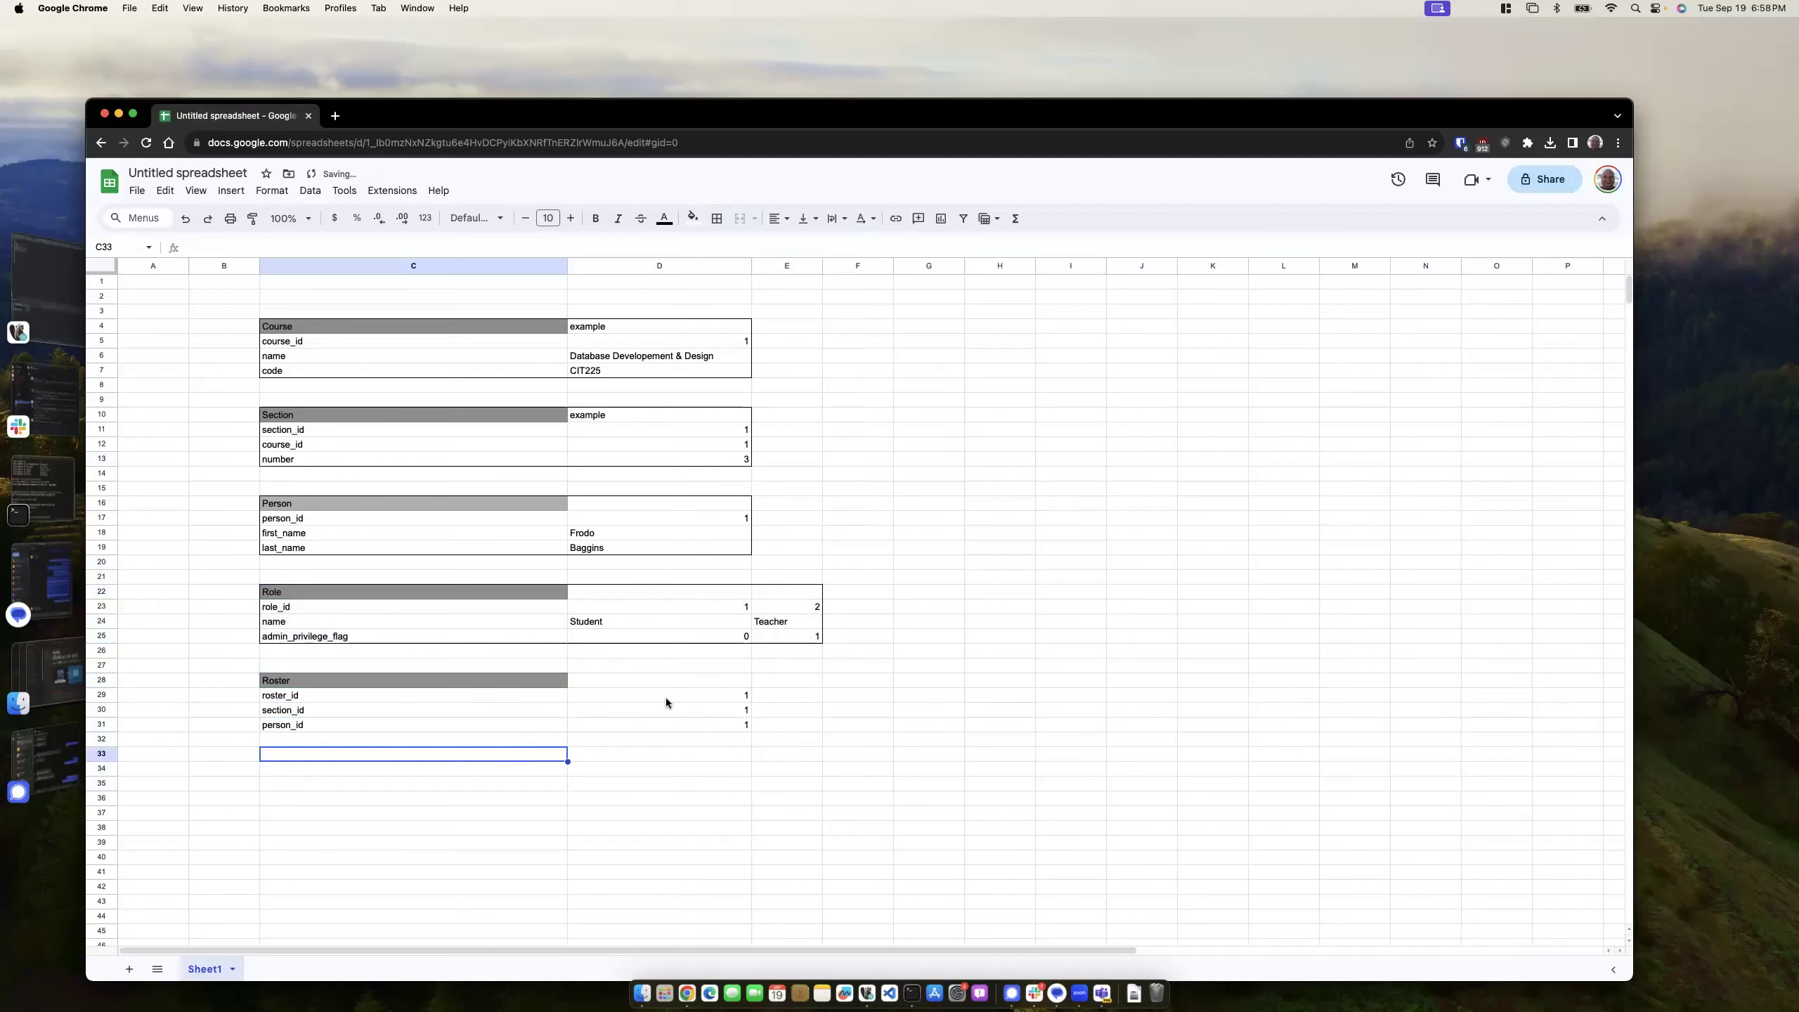
pyautogui.click(335, 742)
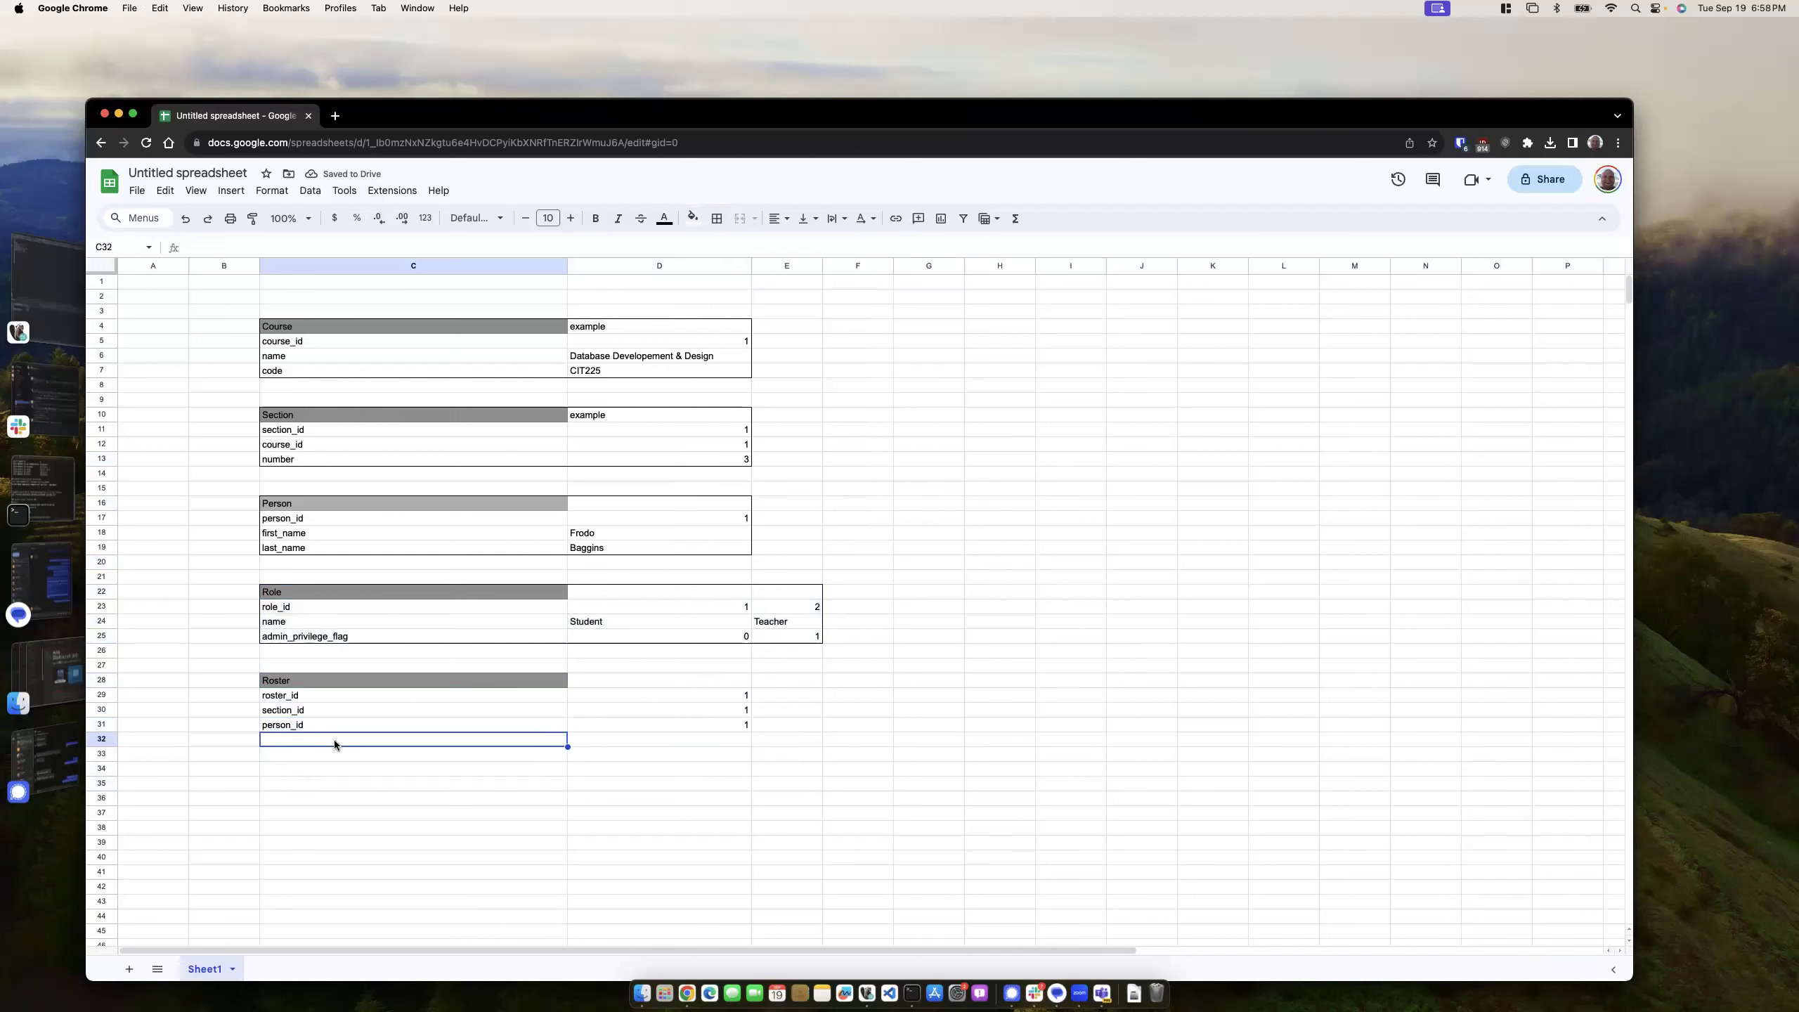
# - Add a role_id field to Roster with example value 1
pyautogui.write('rolde')
pyautogui.press('BackSpace')
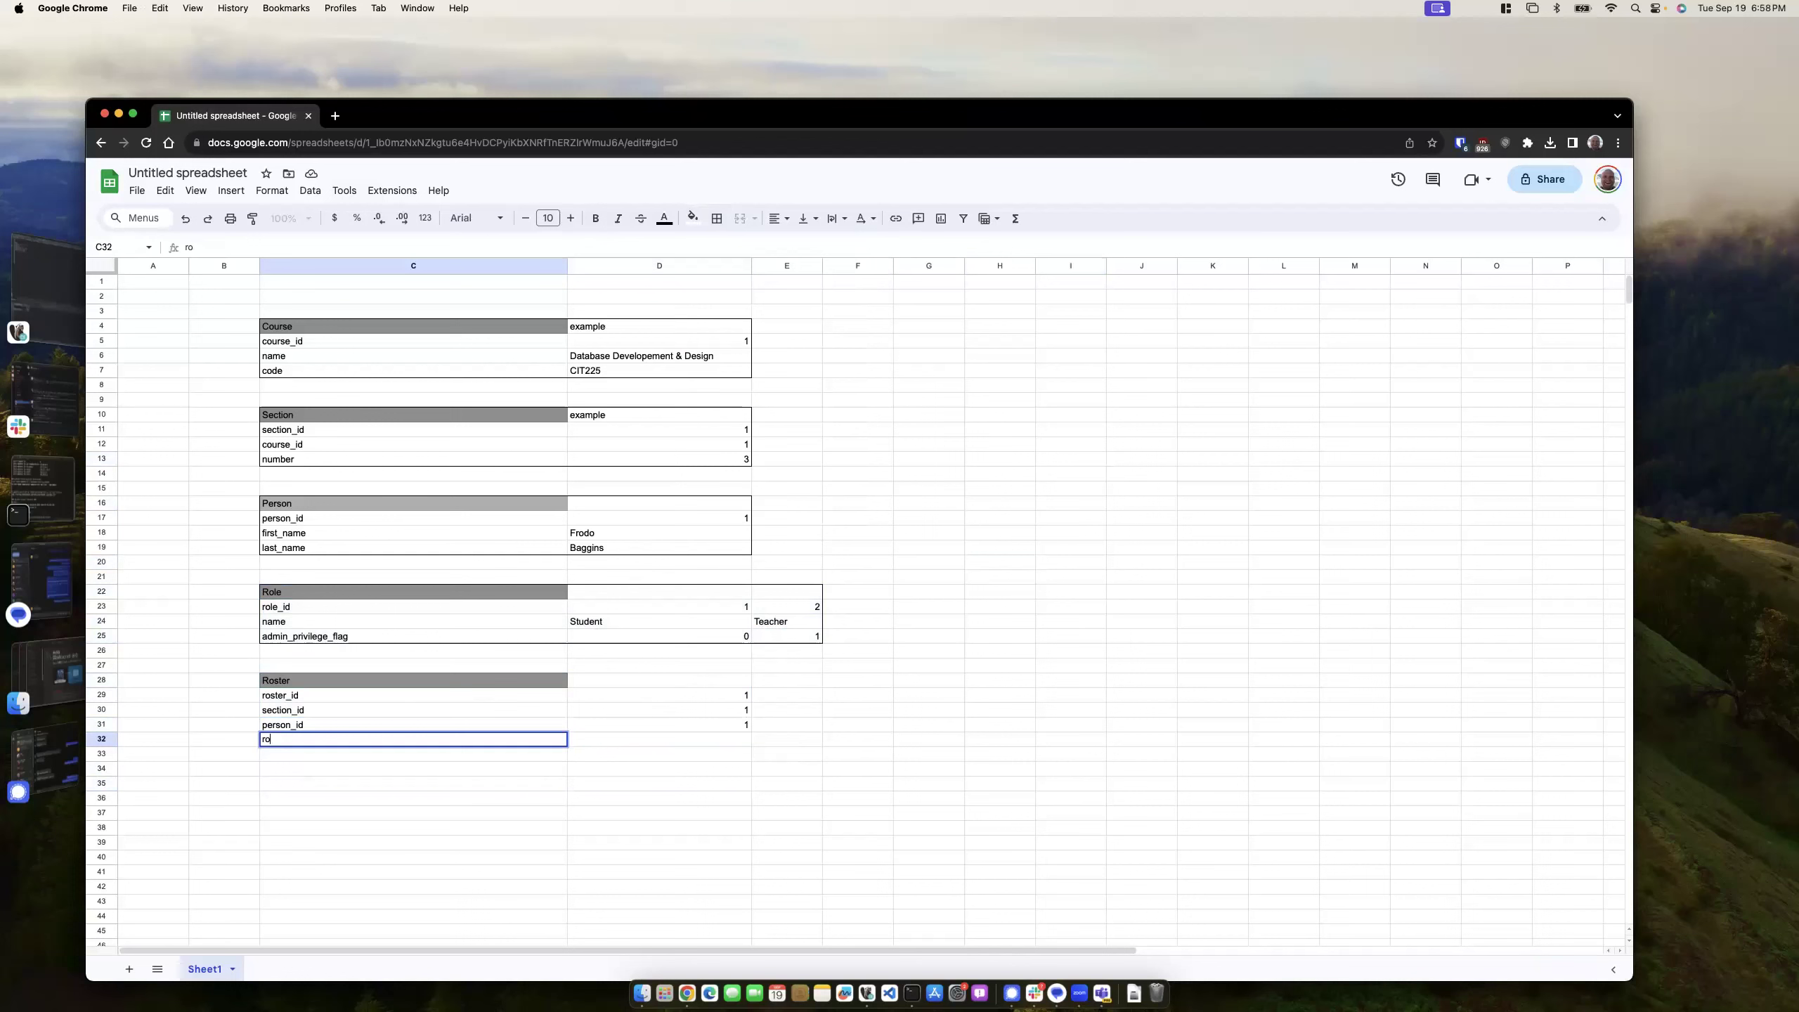
pyautogui.write('e_id')
pyautogui.press('Tab')
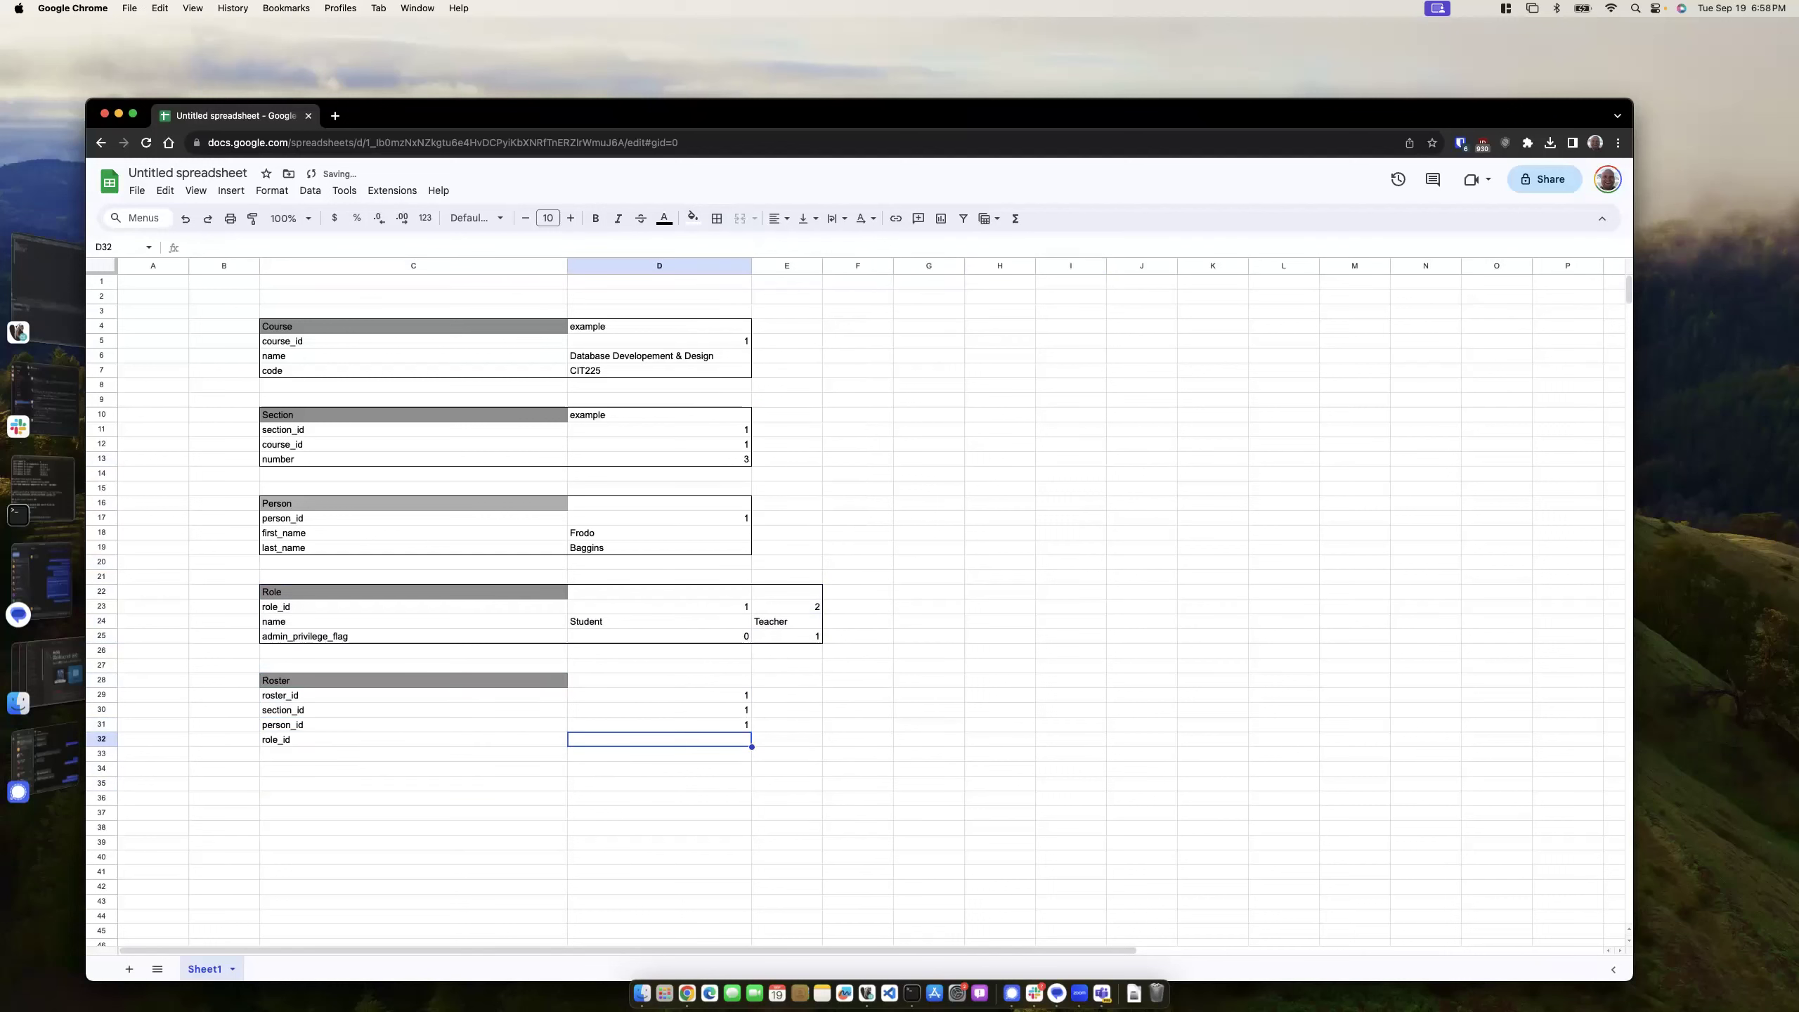
pyautogui.write('1')
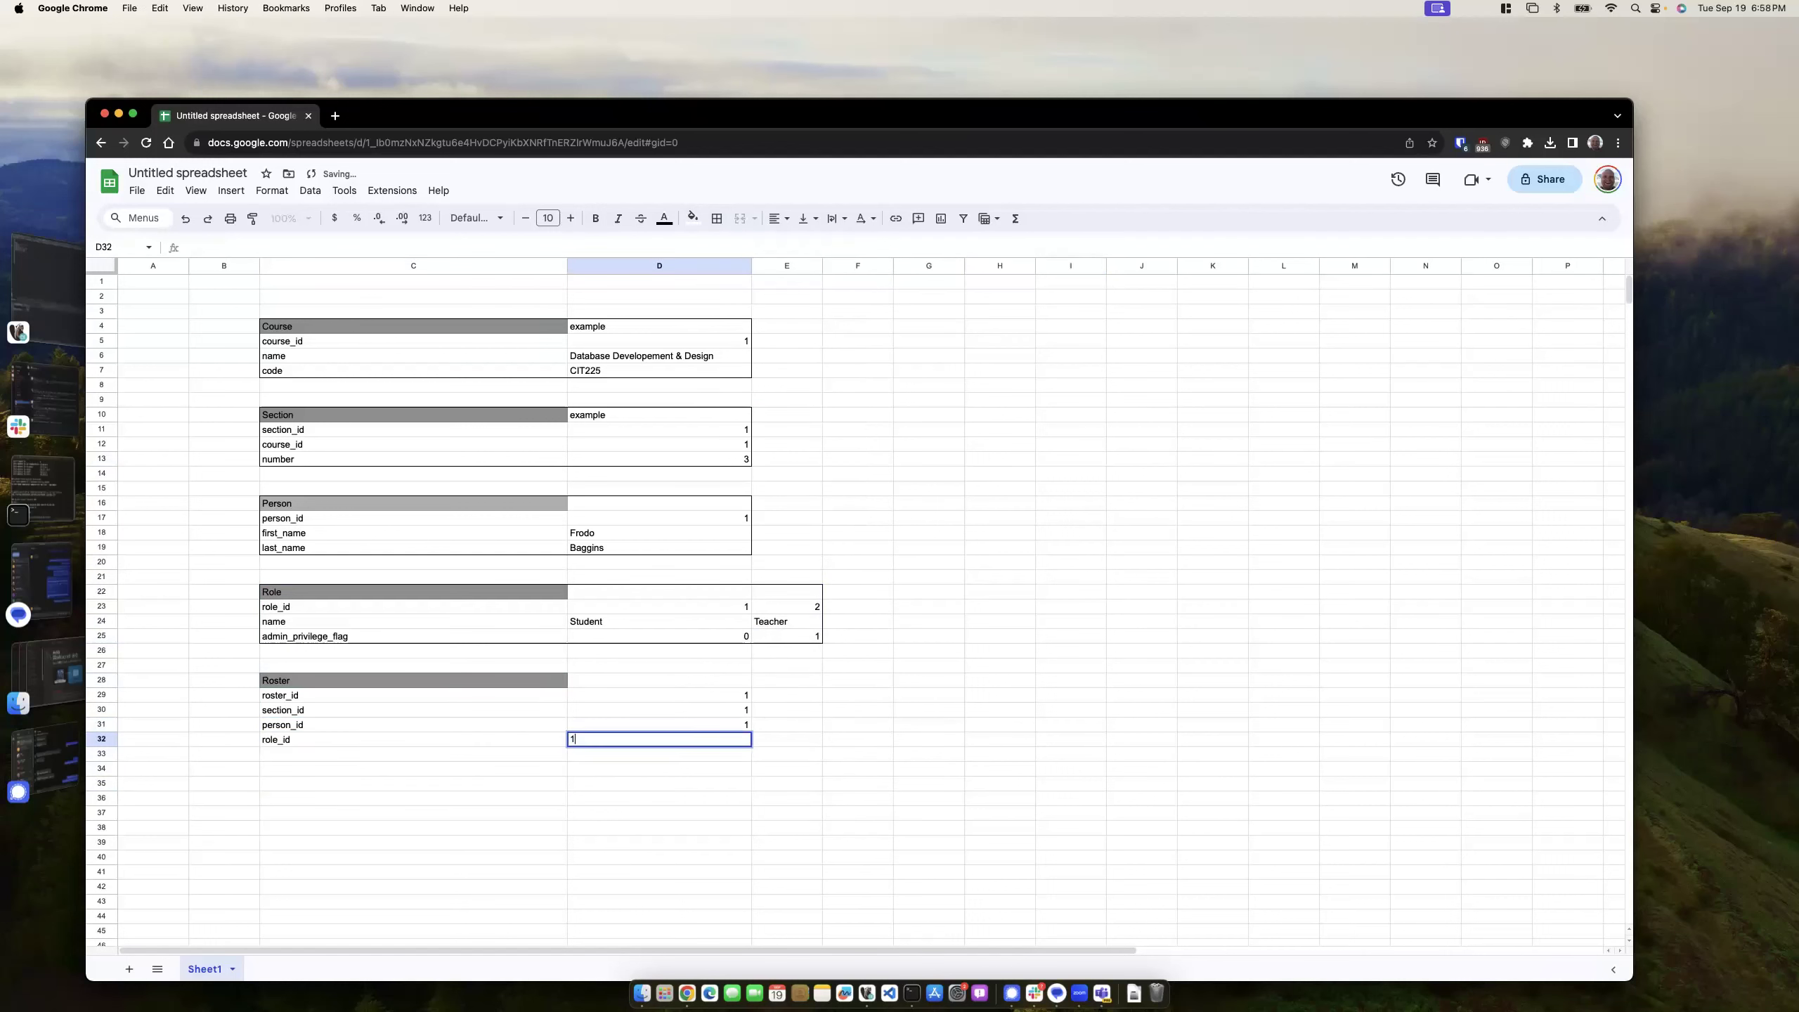
pyautogui.moveTo(442, 852); pyautogui.dragTo(442, 842)
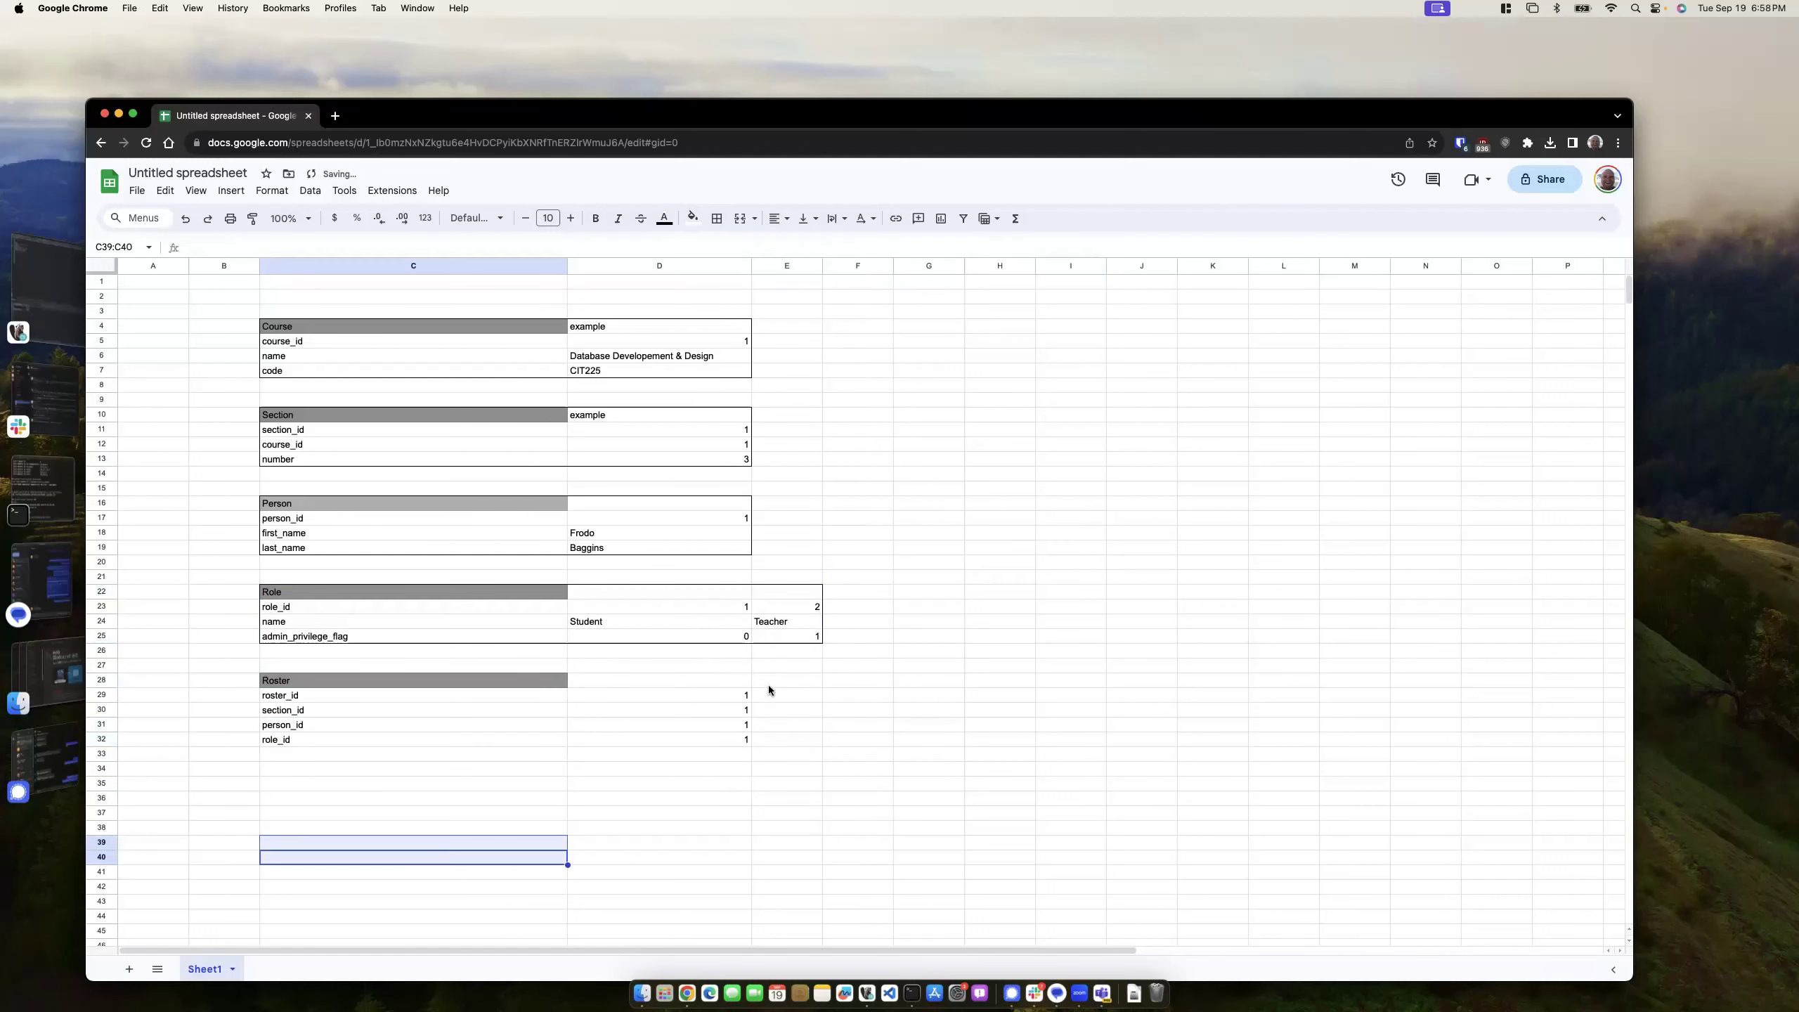
# - Add a second Person example with person_id 2 and a first and last name
pyautogui.click(774, 519)
pyautogui.write('2')
pyautogui.press('Return')
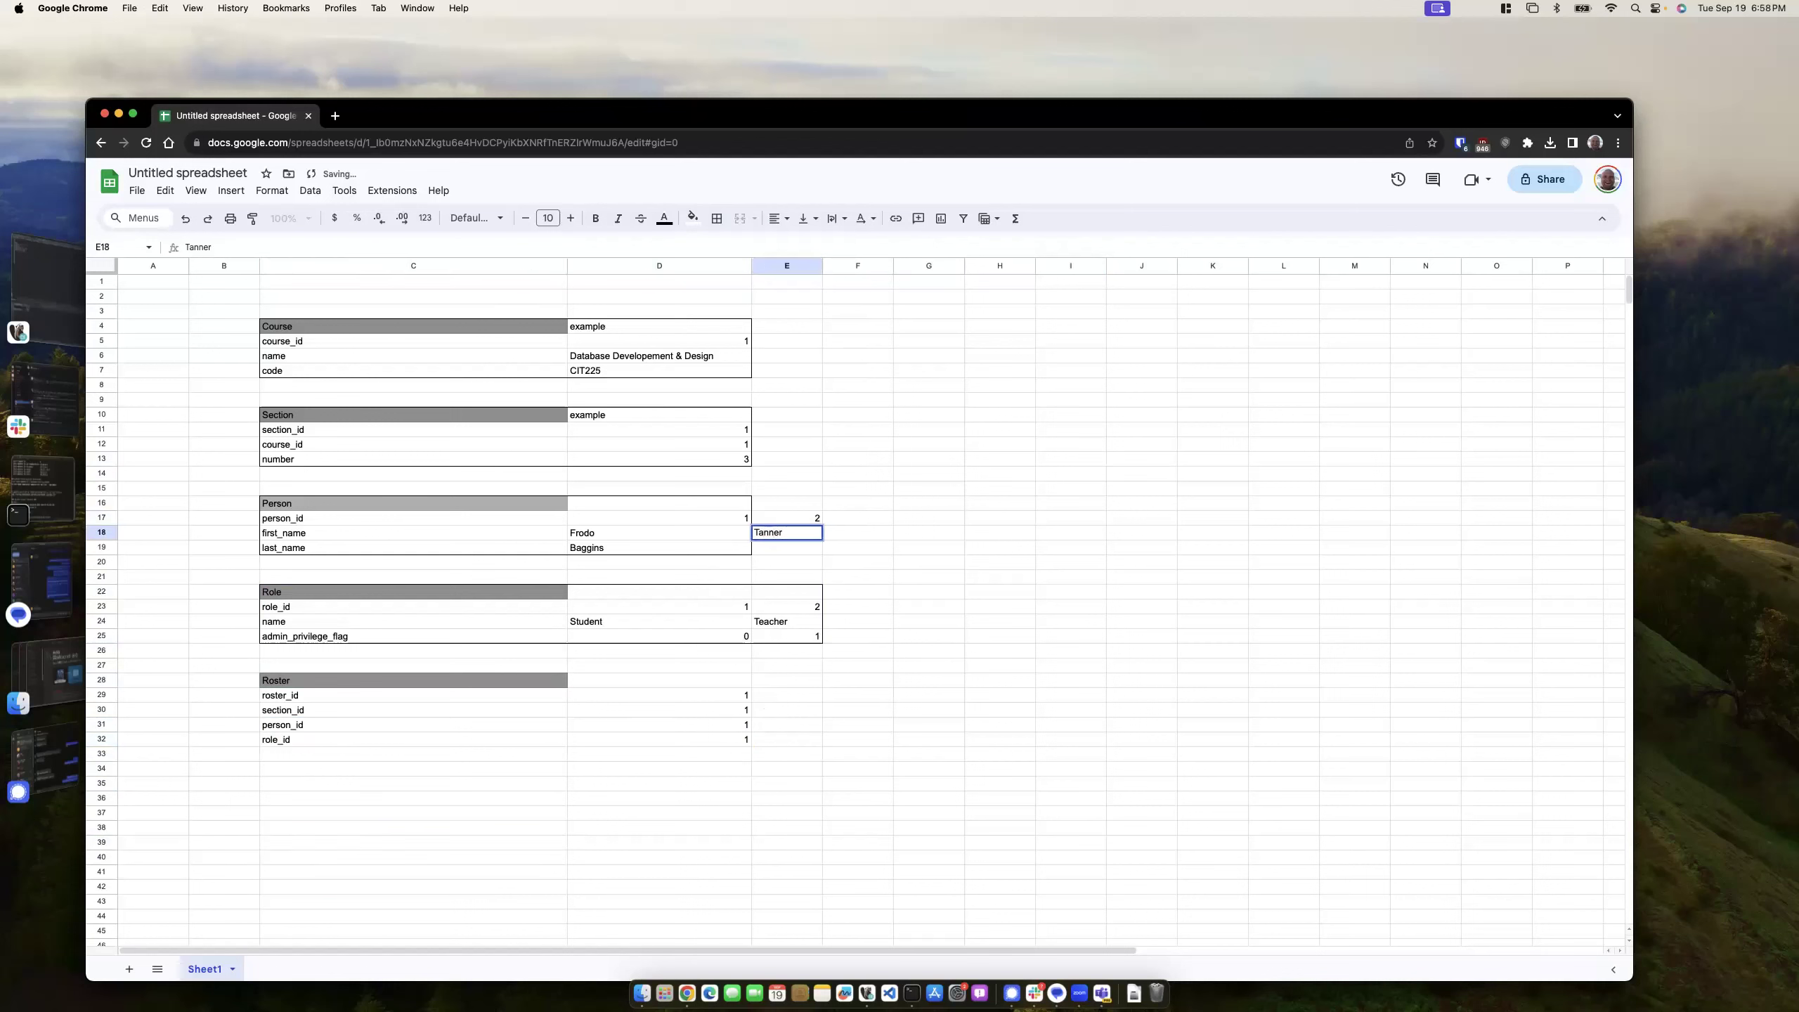
pyautogui.press('Return')
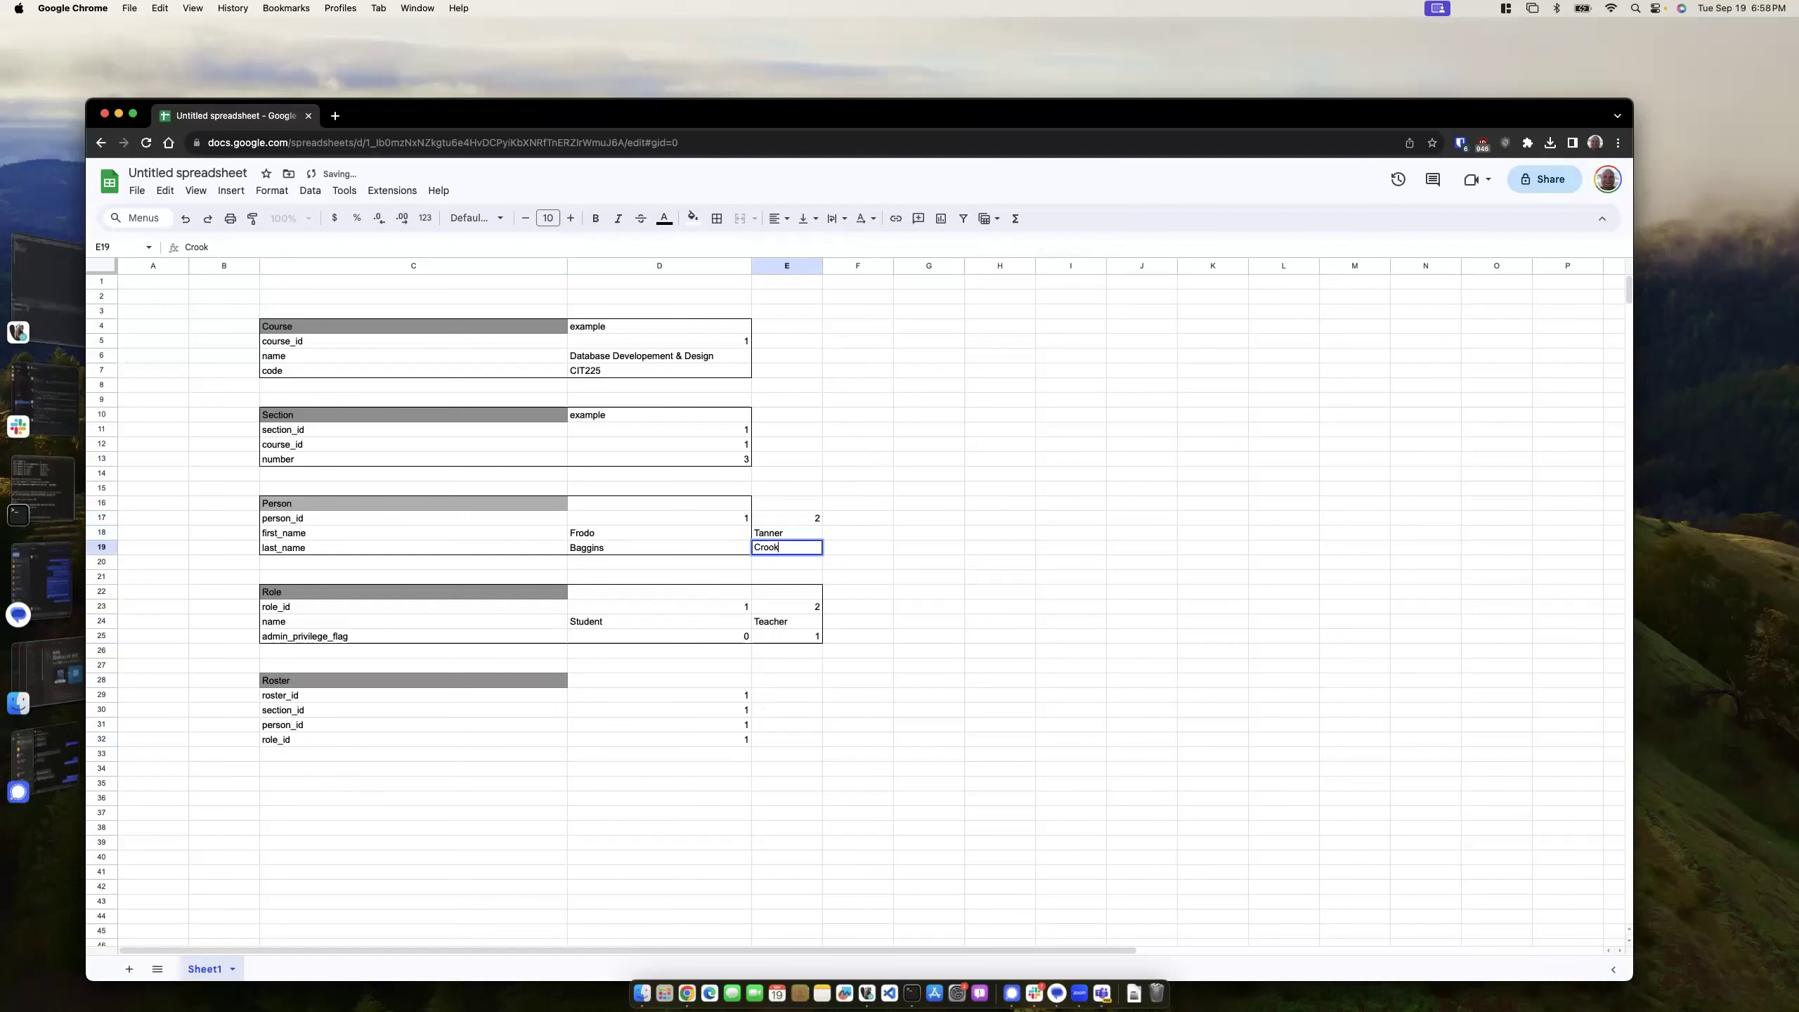
pyautogui.click(843, 636)
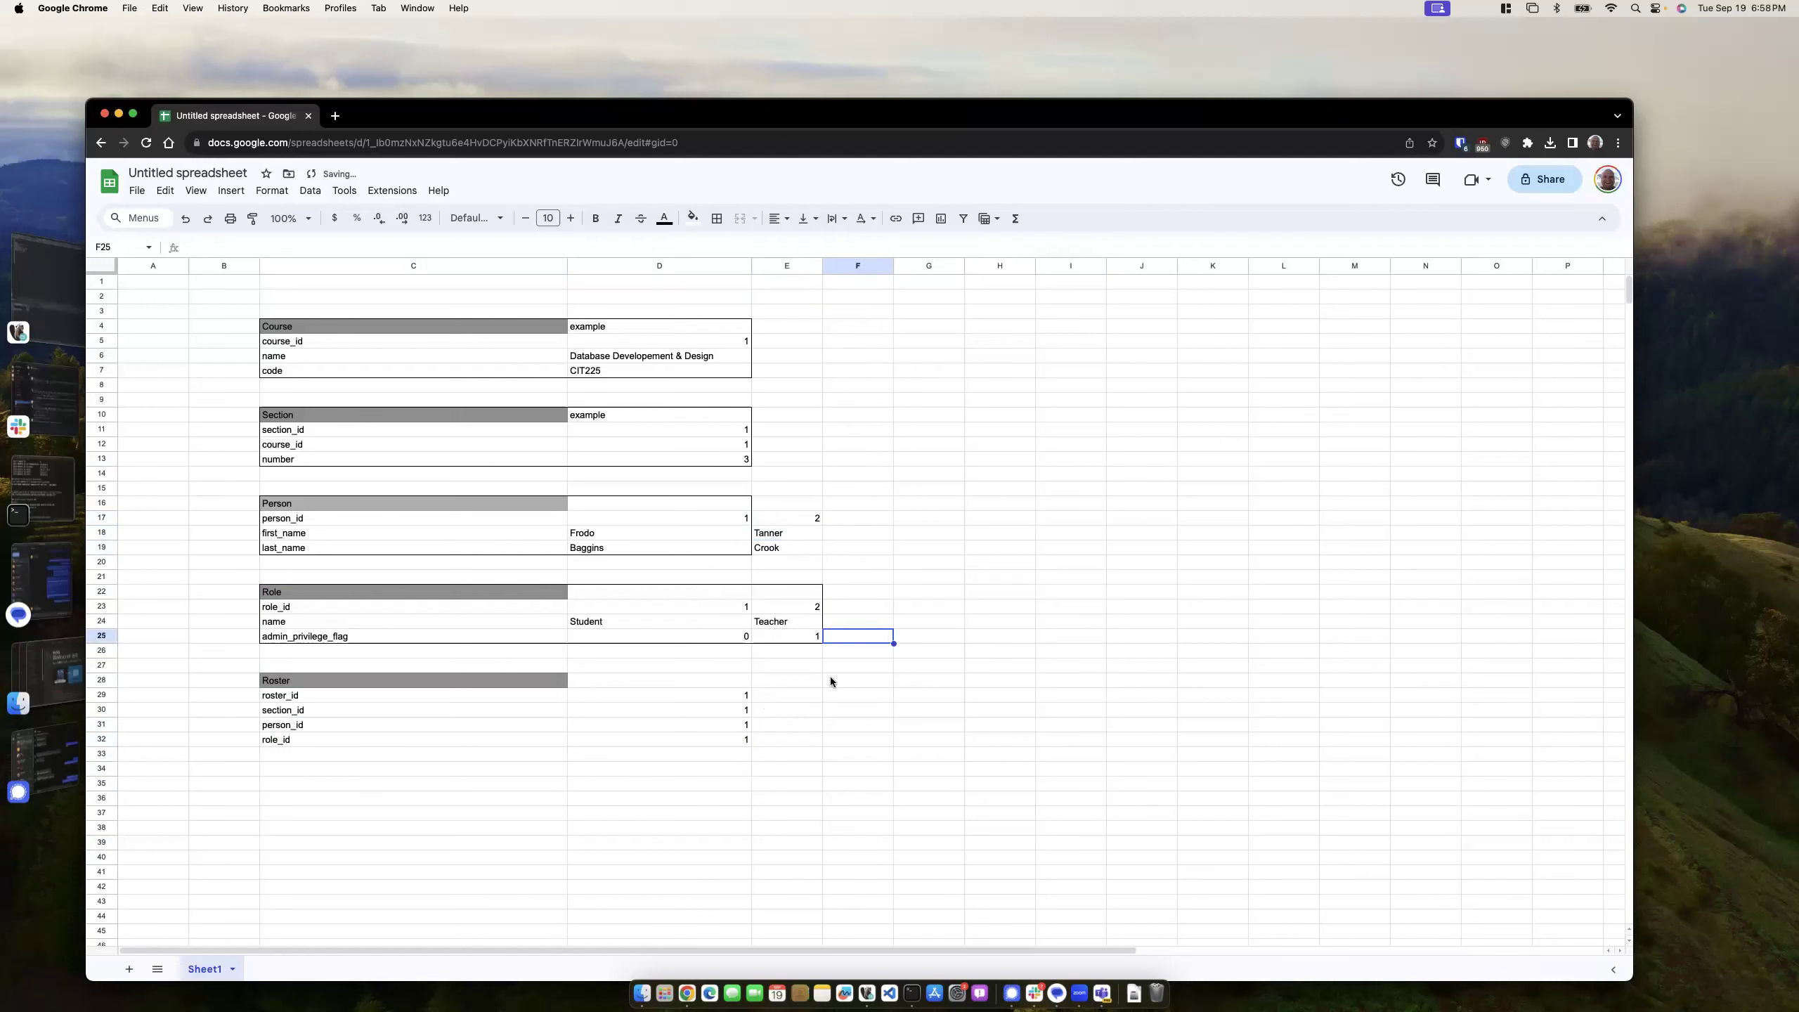
pyautogui.click(814, 533)
# - Add a second Roster example: roster_id 2, section_id 1, person_id 2, role_id 2
pyautogui.click(814, 739)
pyautogui.click(788, 696)
pyautogui.write('1')
pyautogui.press('Return')
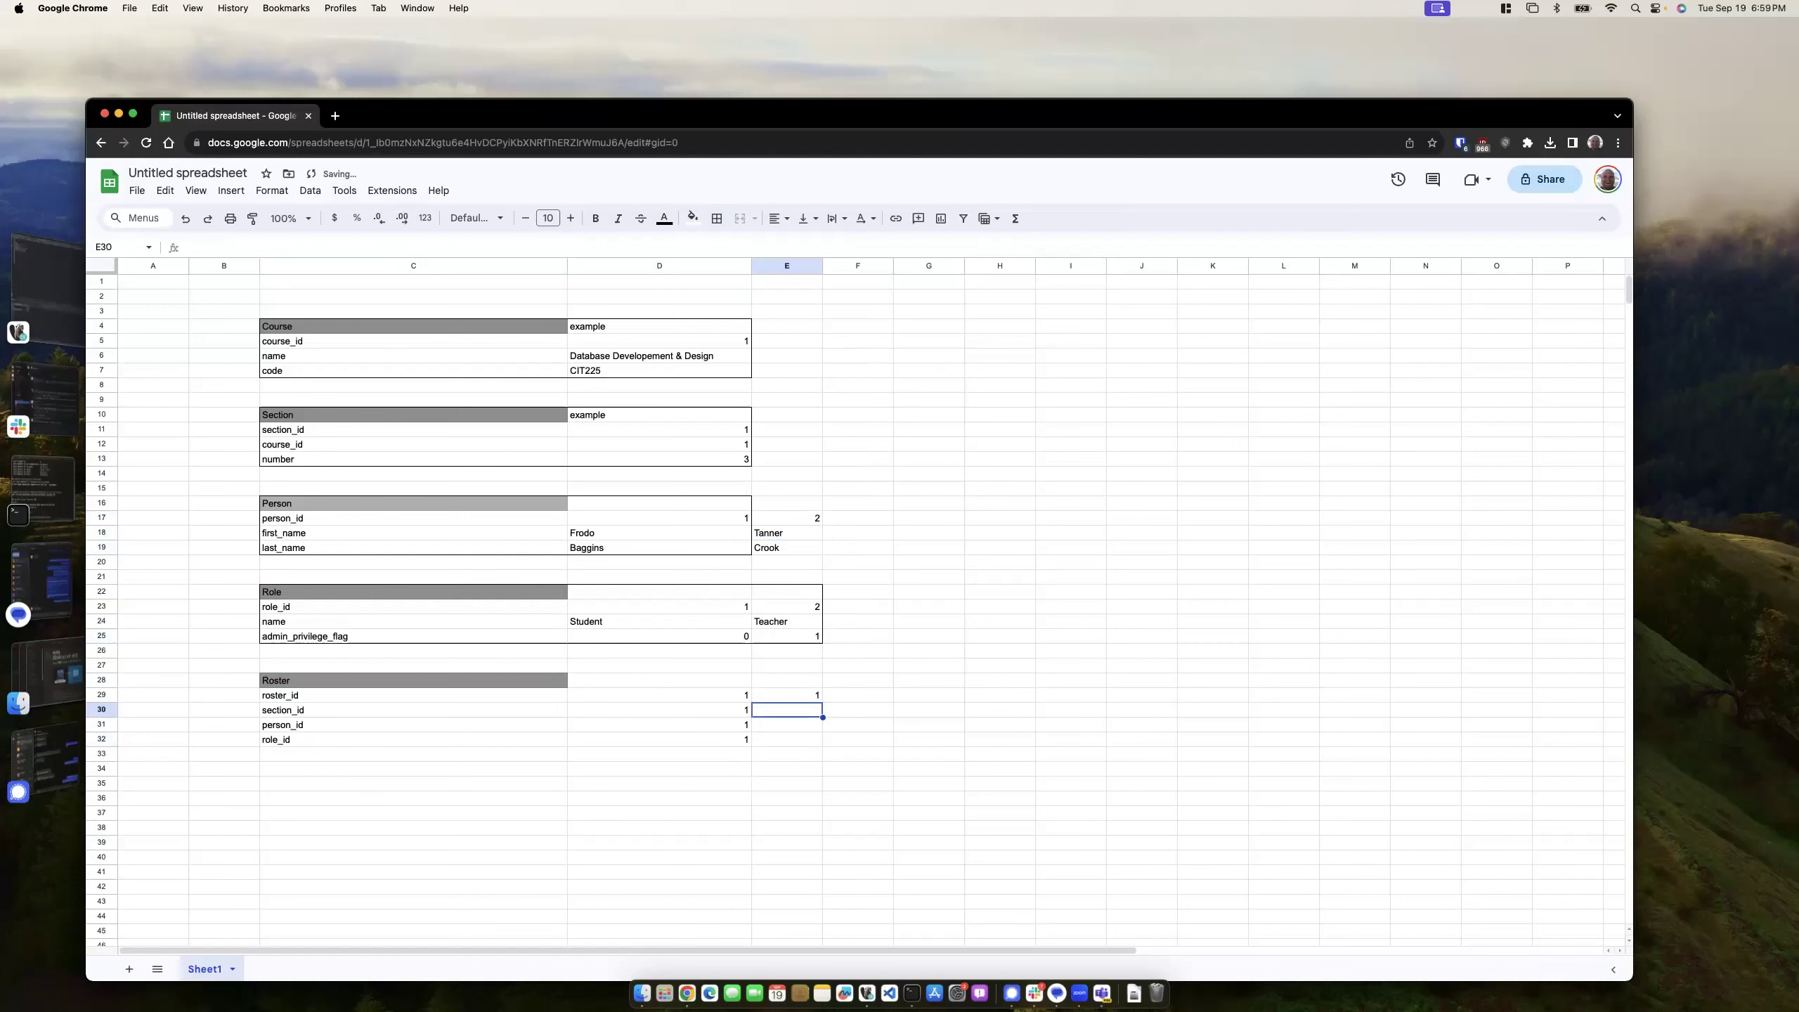
pyautogui.click(812, 697)
pyautogui.write('2')
pyautogui.press('Return')
pyautogui.write('1')
pyautogui.press('Return')
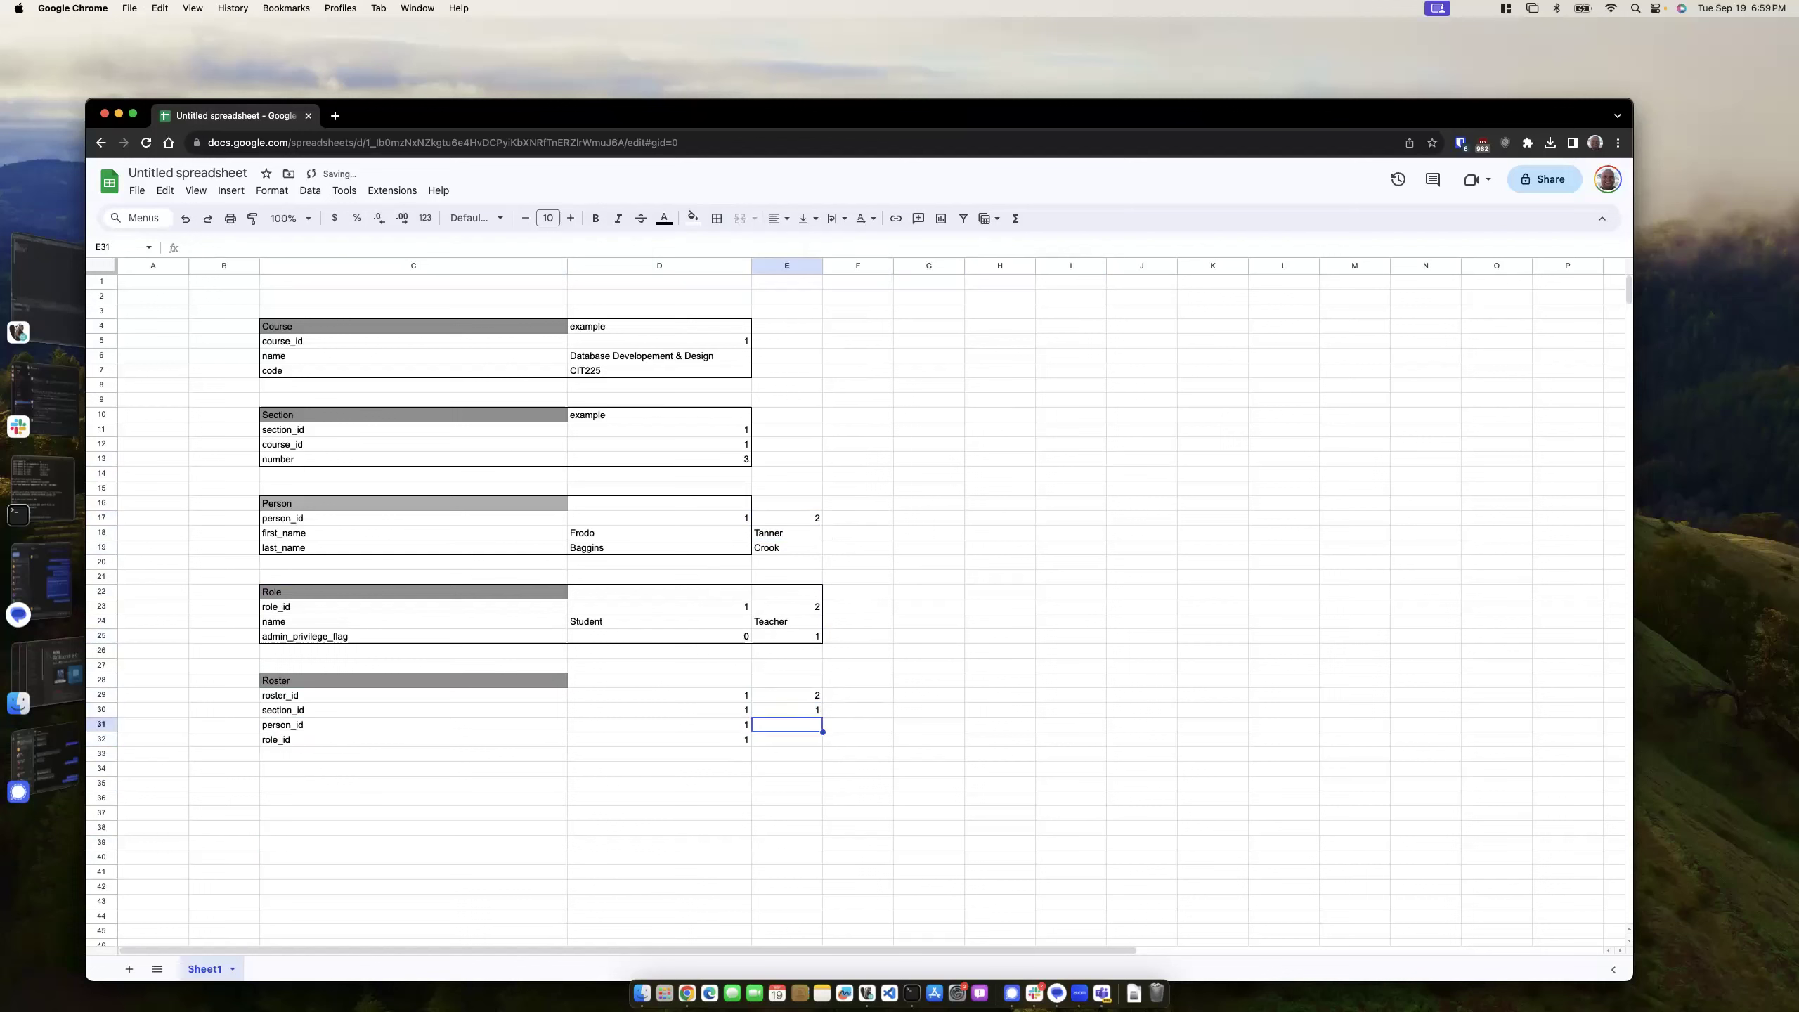
pyautogui.write('2')
pyautogui.press('Return')
pyautogui.write('2')
pyautogui.press('Return')
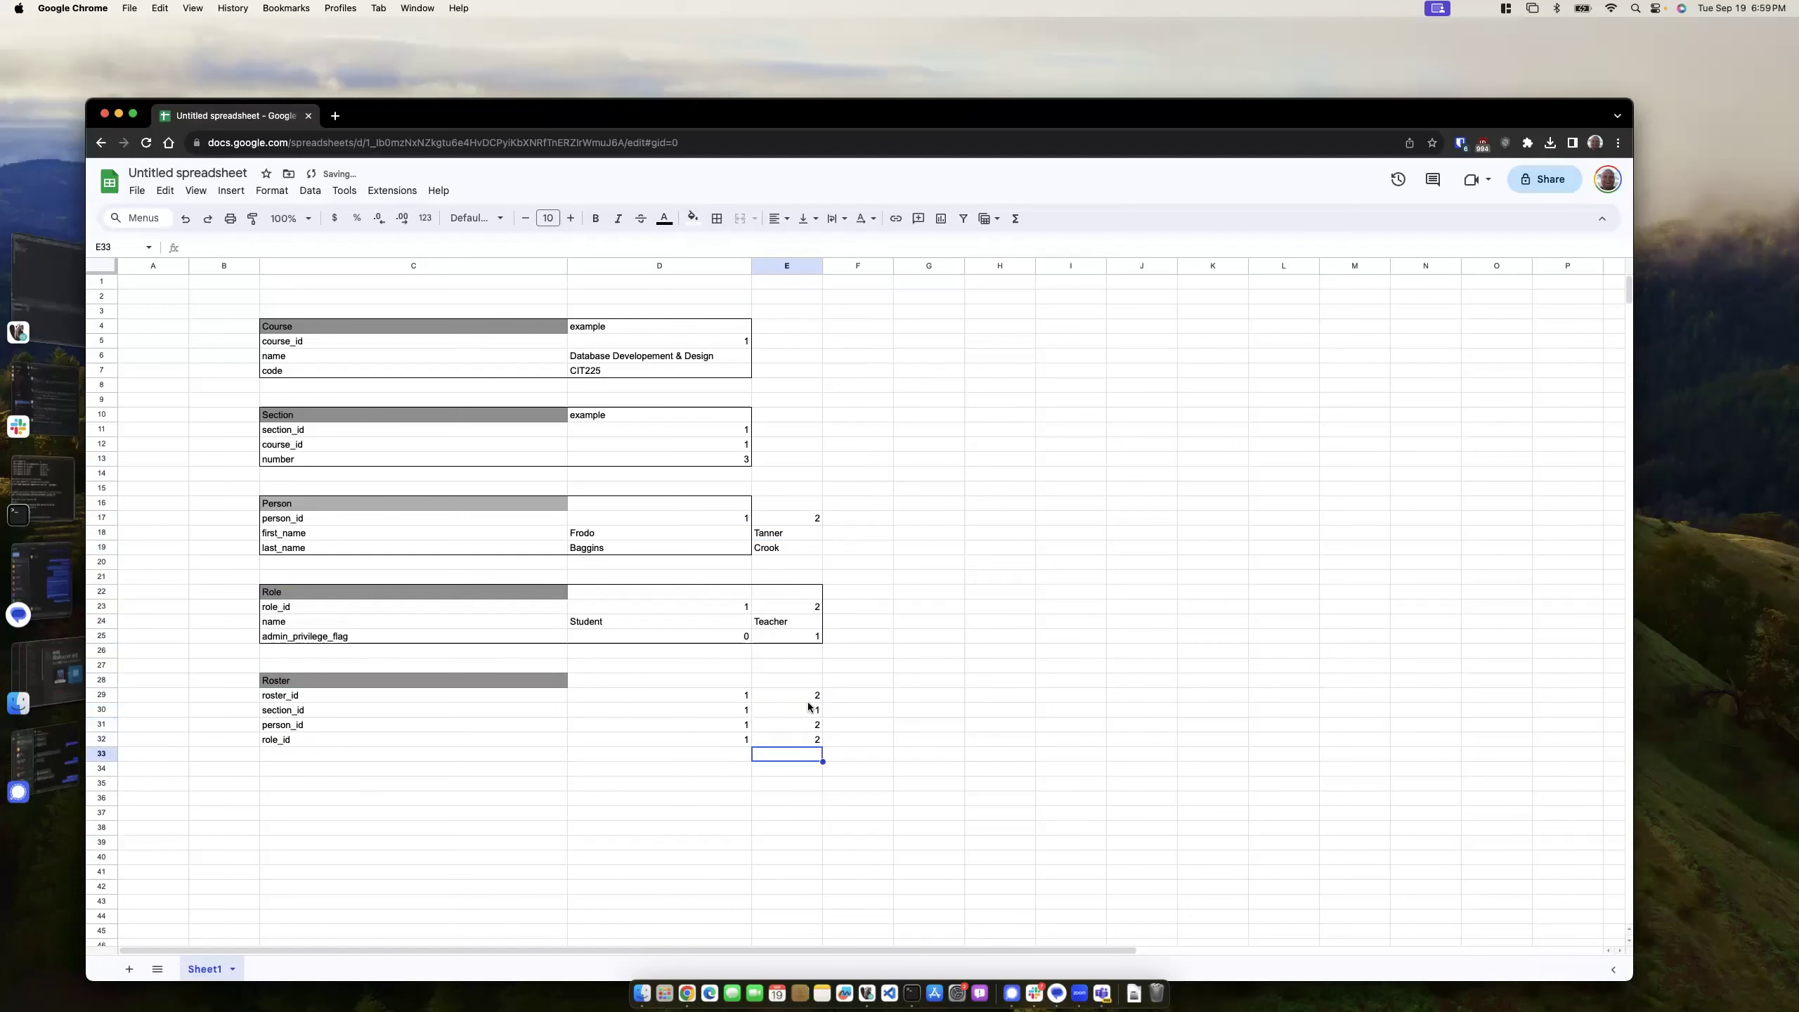
pyautogui.click(778, 622)
pyautogui.click(812, 728)
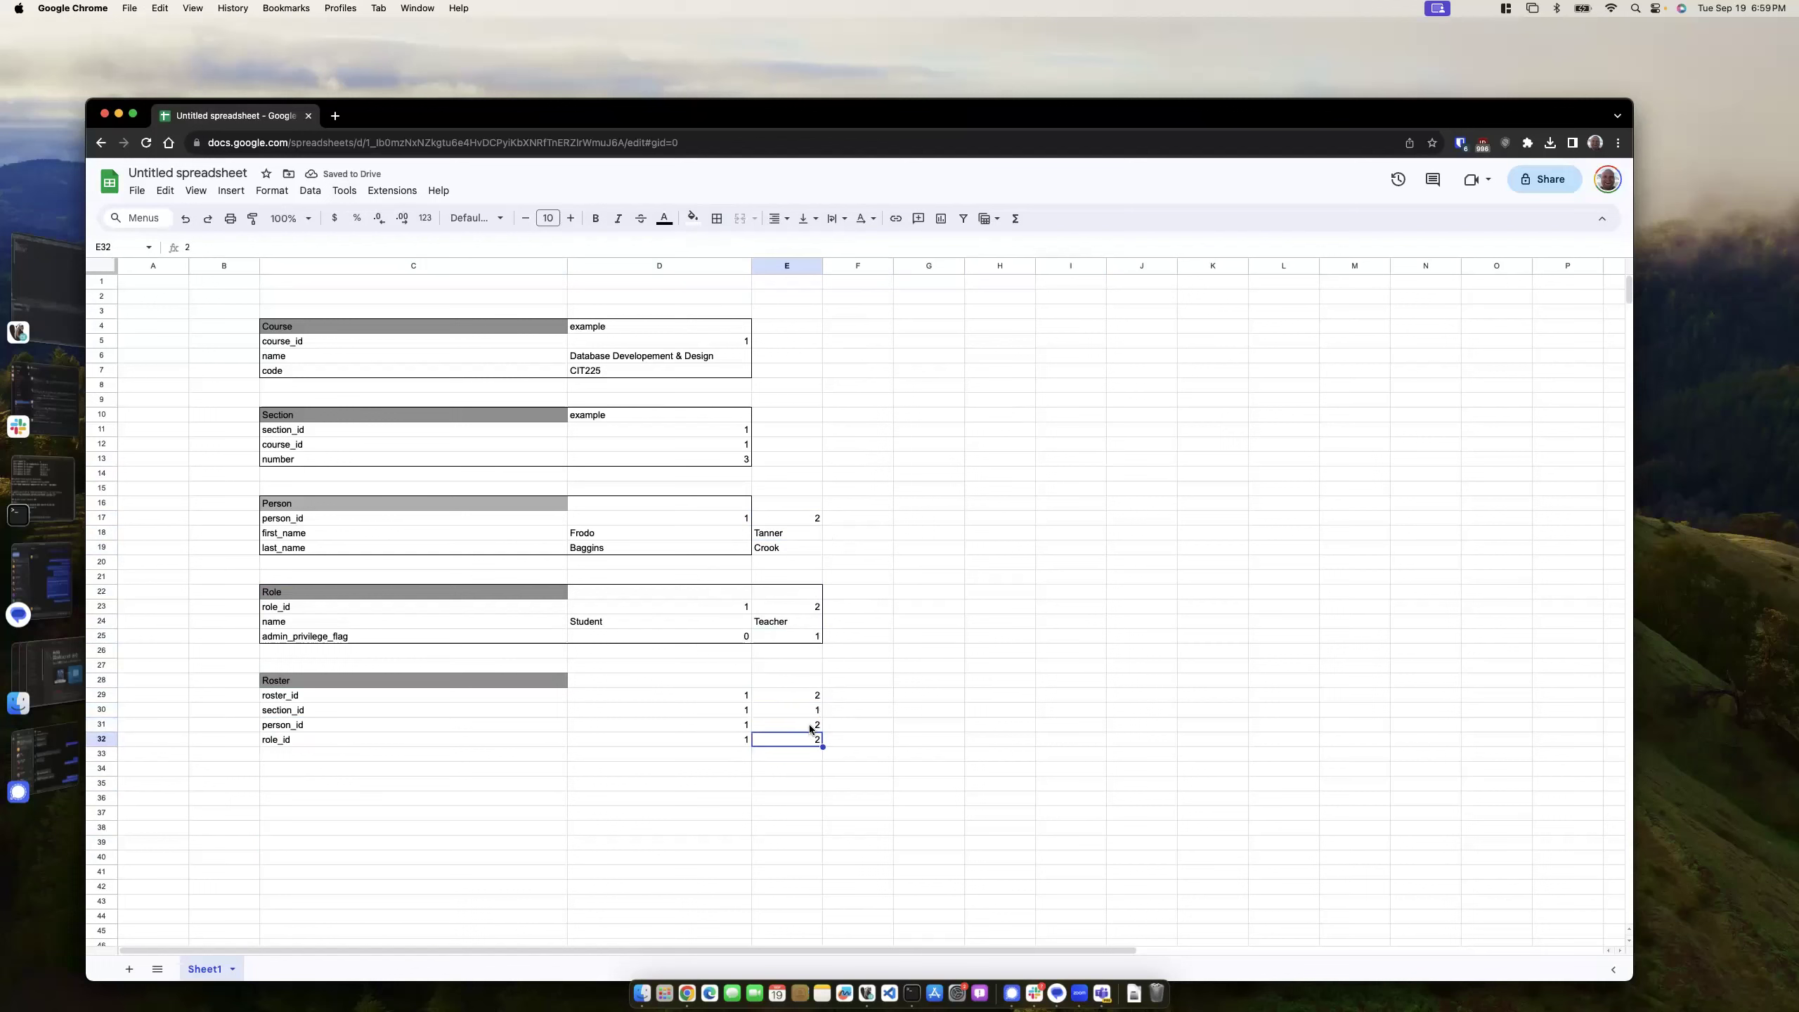
pyautogui.click(808, 741)
# - Outline the Roster table C28:E32 with an outer border covering both example columns
pyautogui.moveTo(472, 679); pyautogui.dragTo(785, 740)
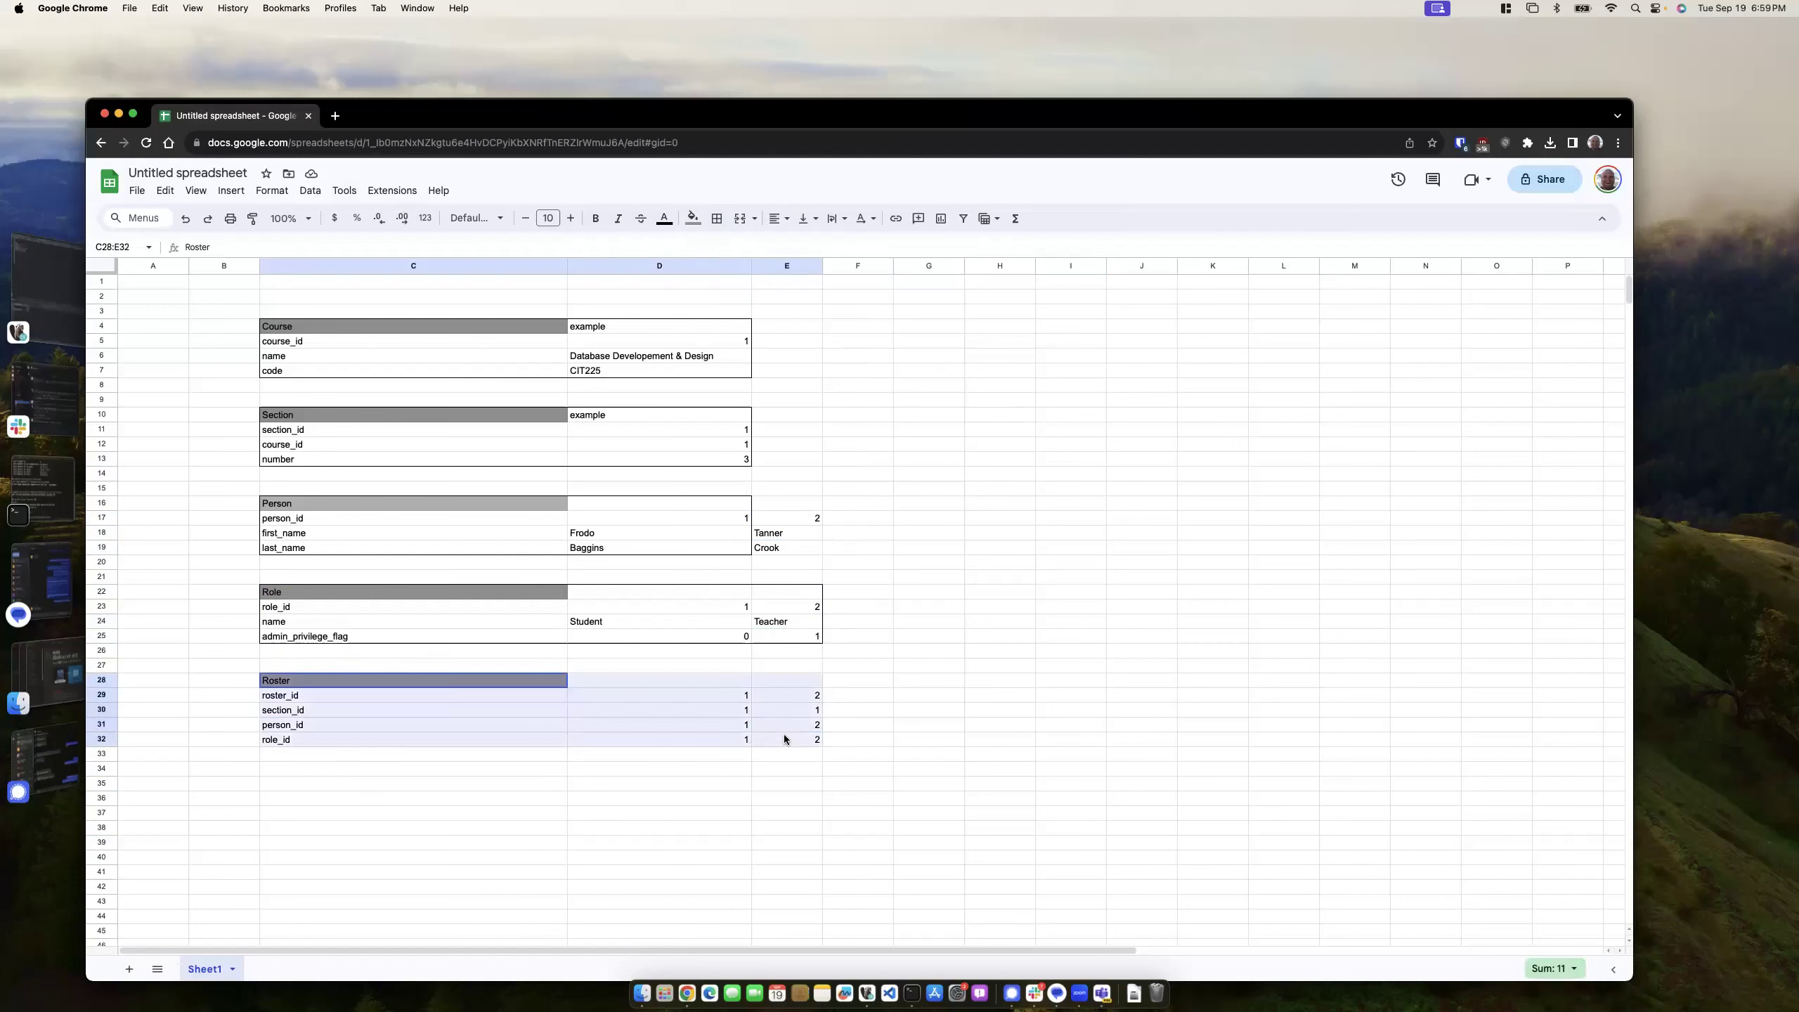
pyautogui.click(717, 218)
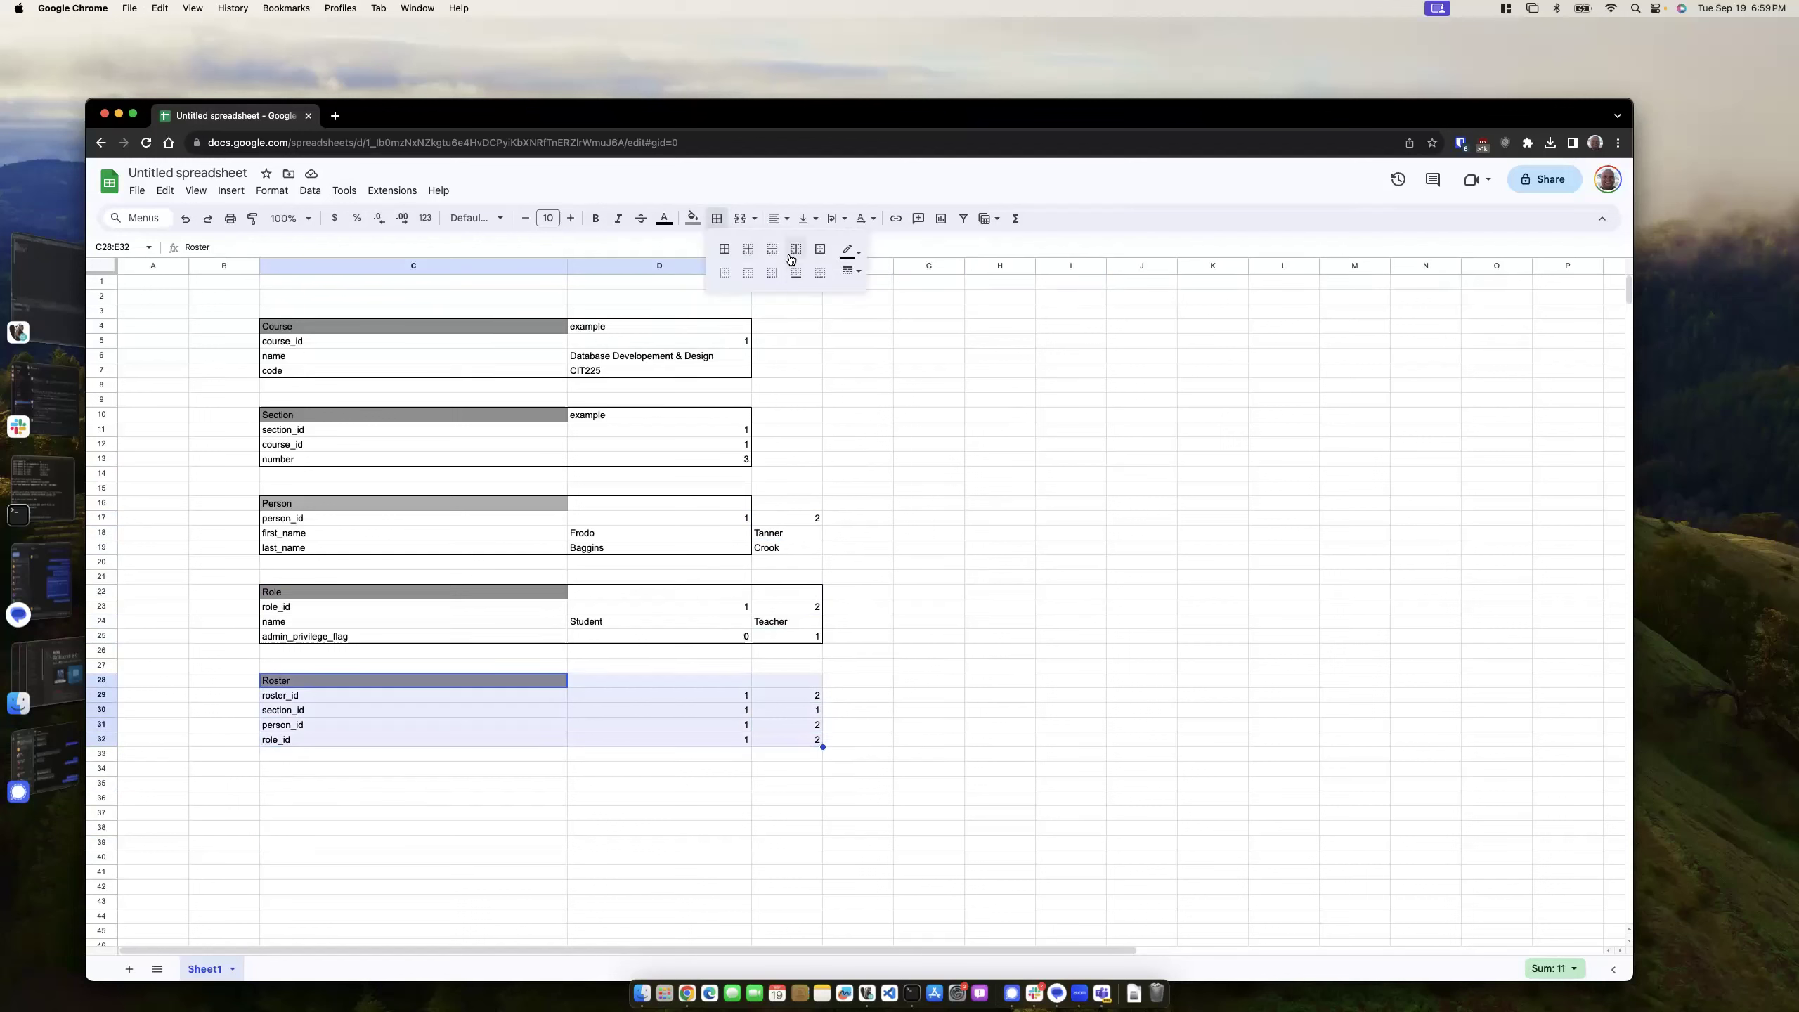
pyautogui.click(820, 250)
pyautogui.click(940, 548)
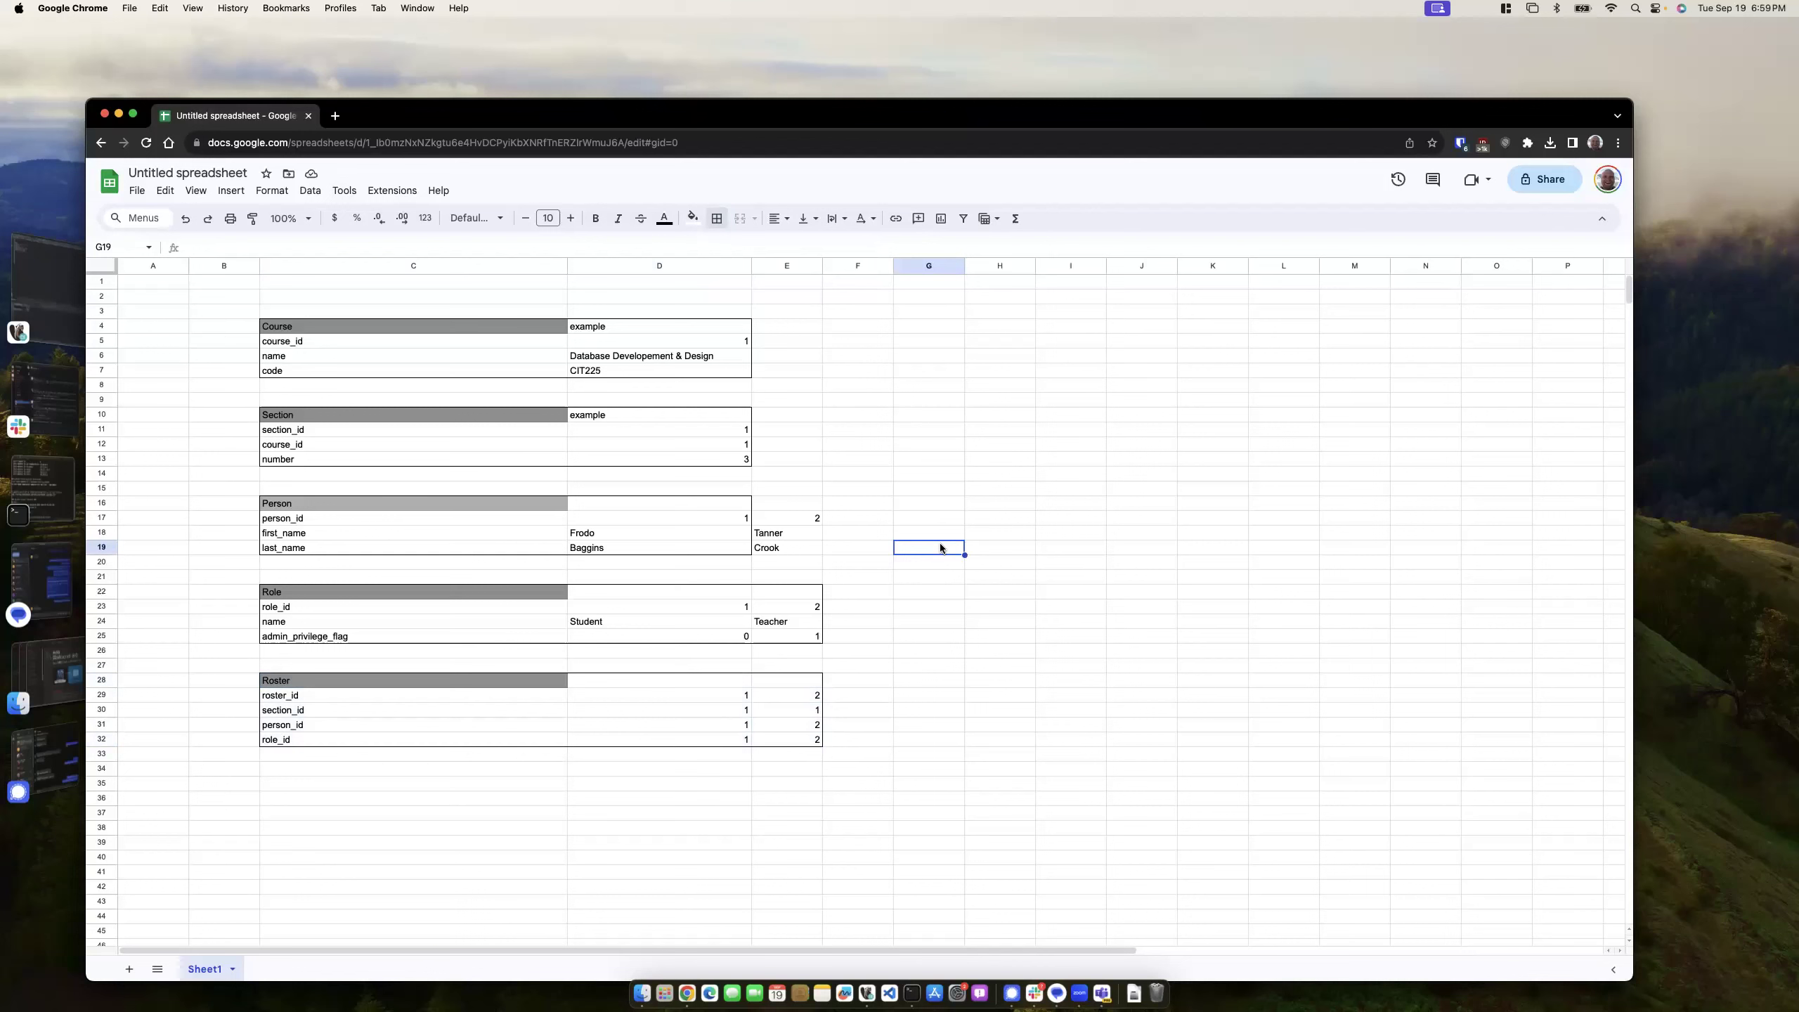
pyautogui.click(937, 444)
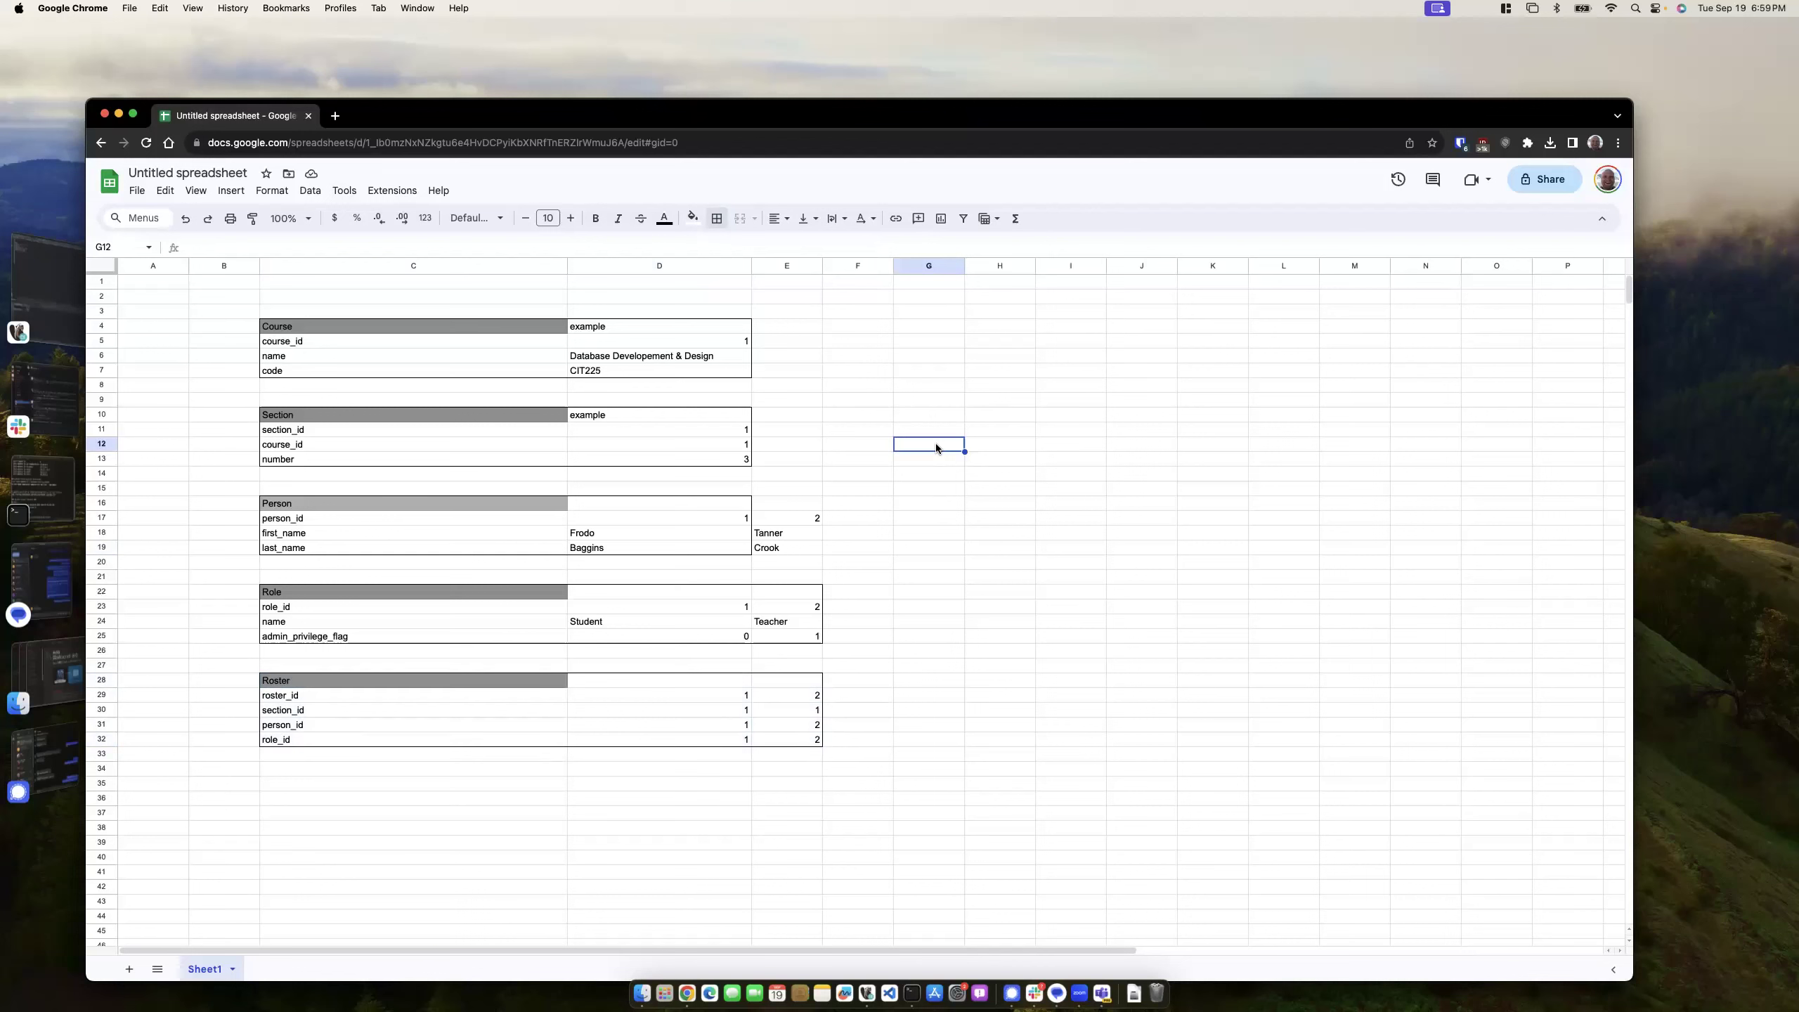
pyautogui.click(947, 620)
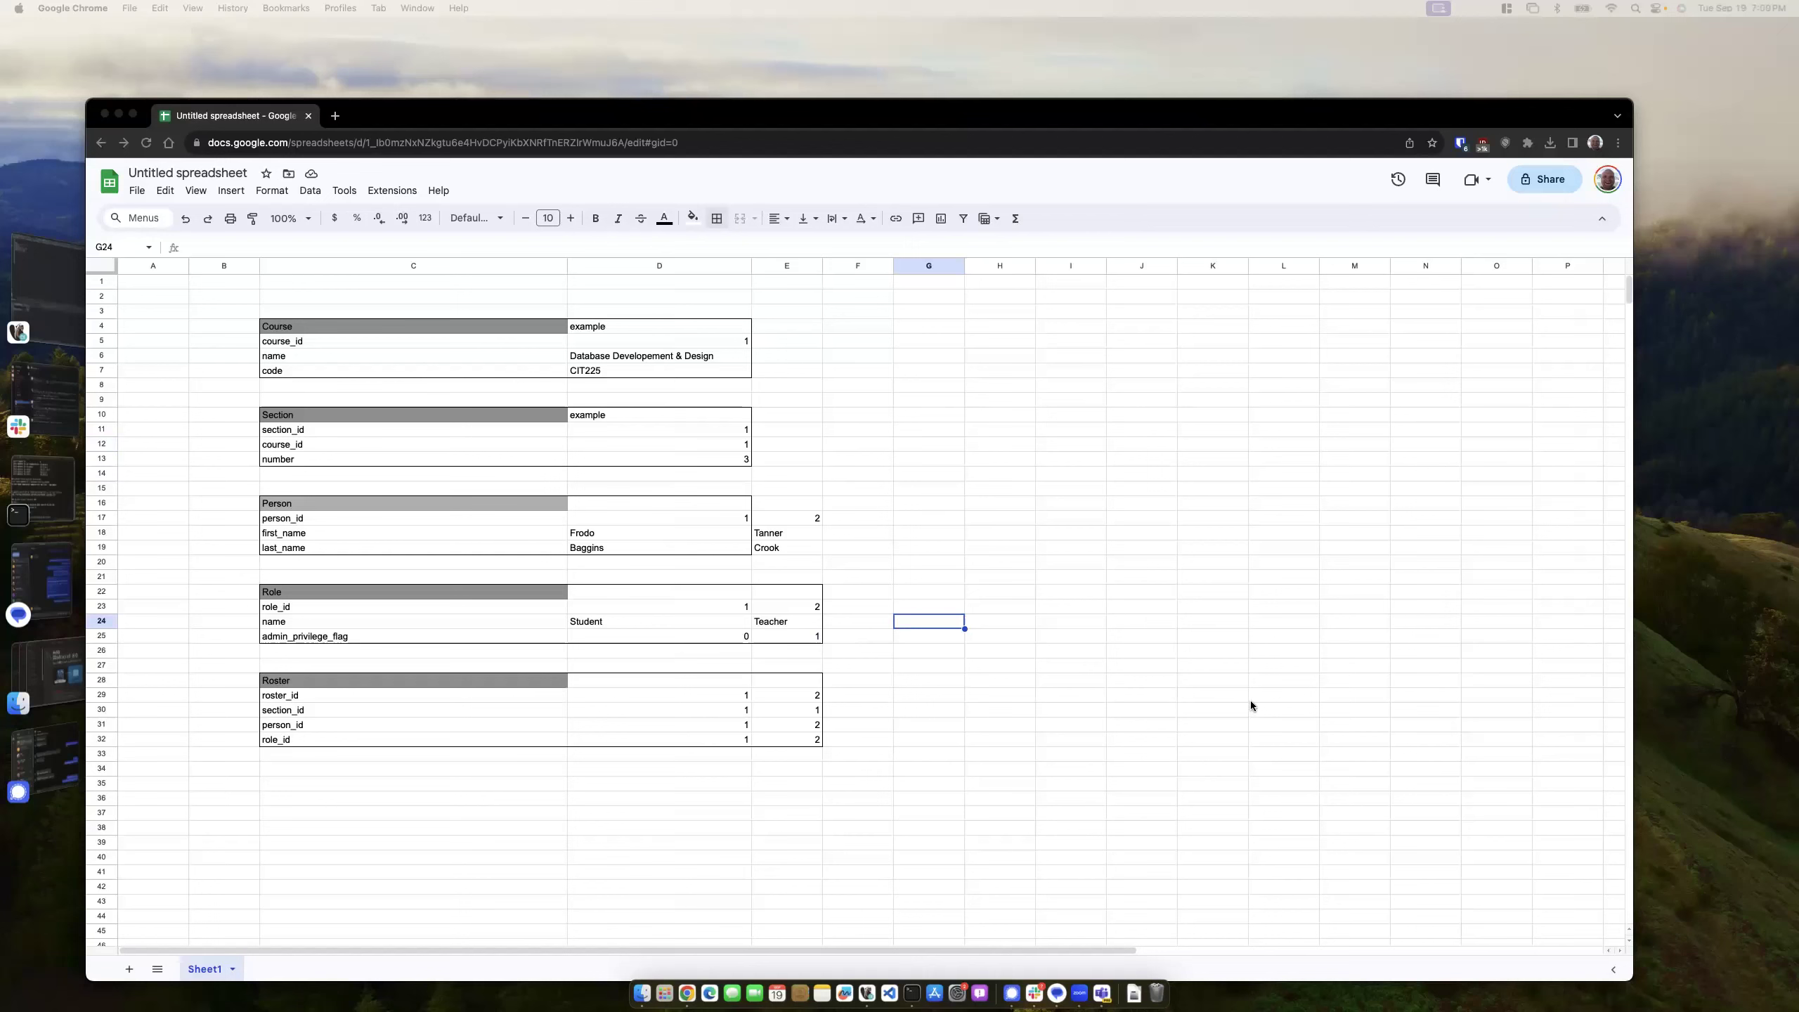
pyautogui.click(528, 701)
pyautogui.click(551, 594)
pyautogui.click(474, 711)
pyautogui.click(492, 636)
pyautogui.click(511, 697)
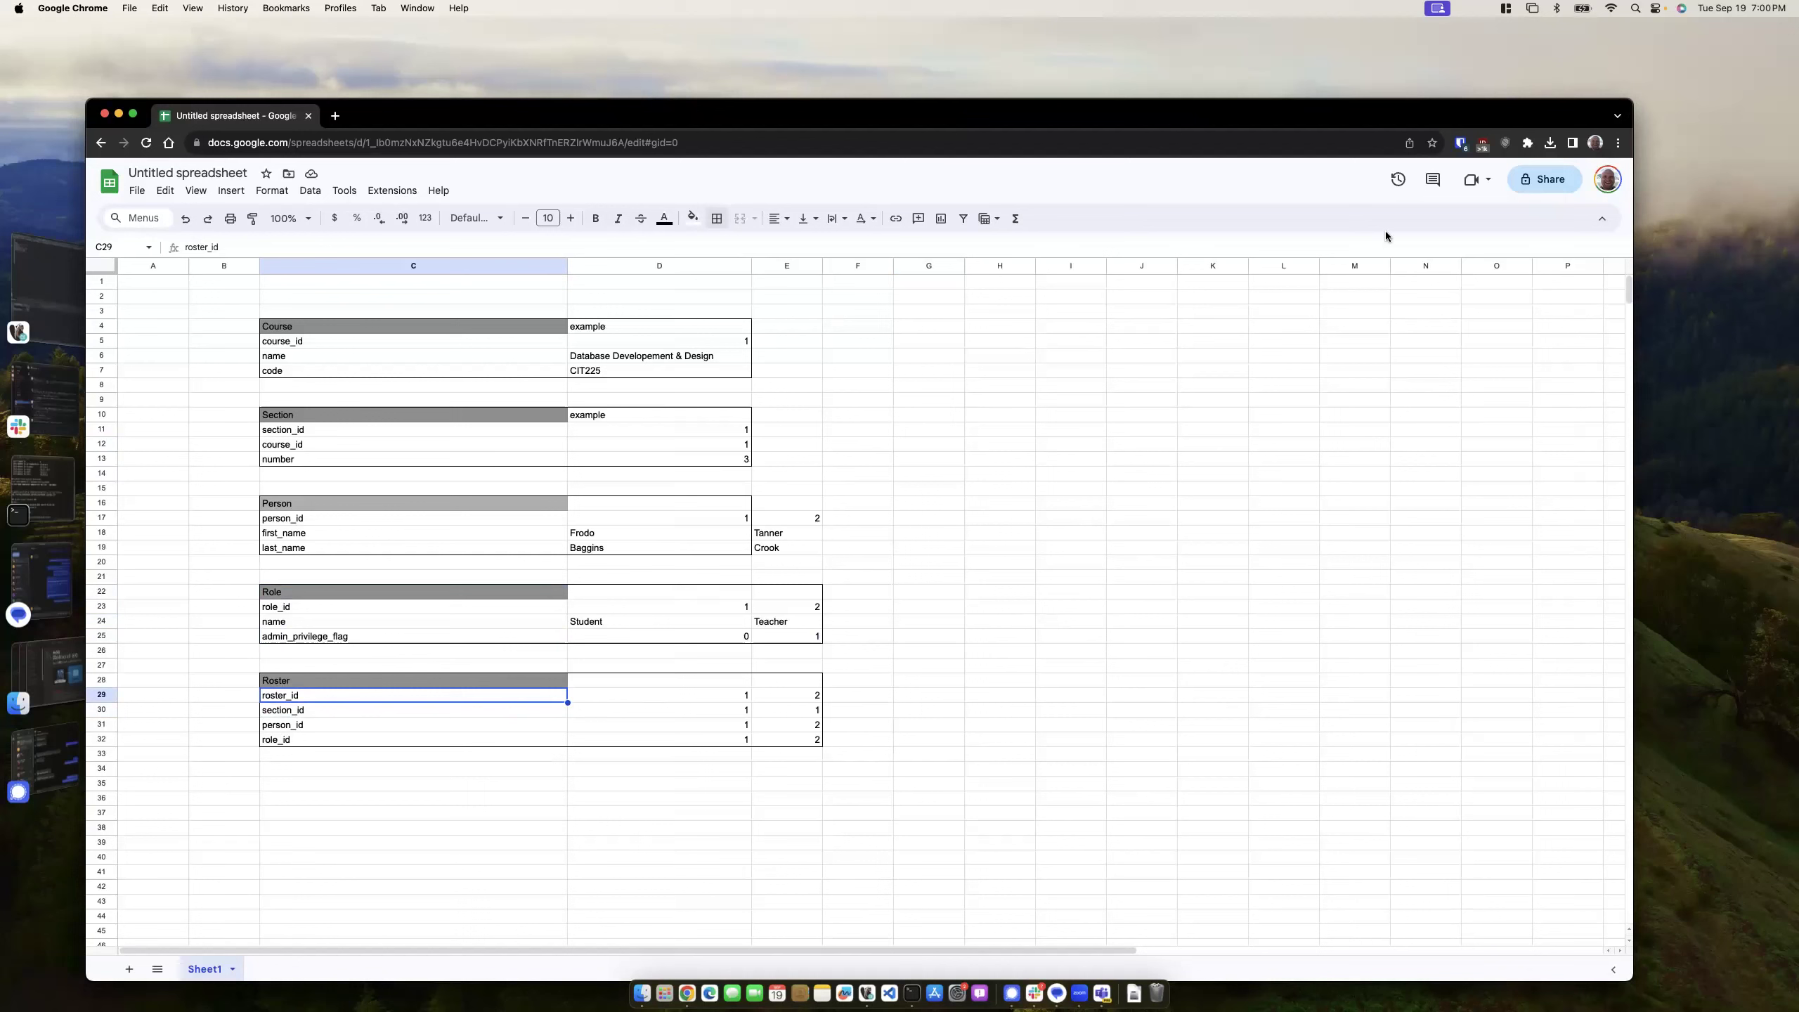
pyautogui.click(1122, 337)
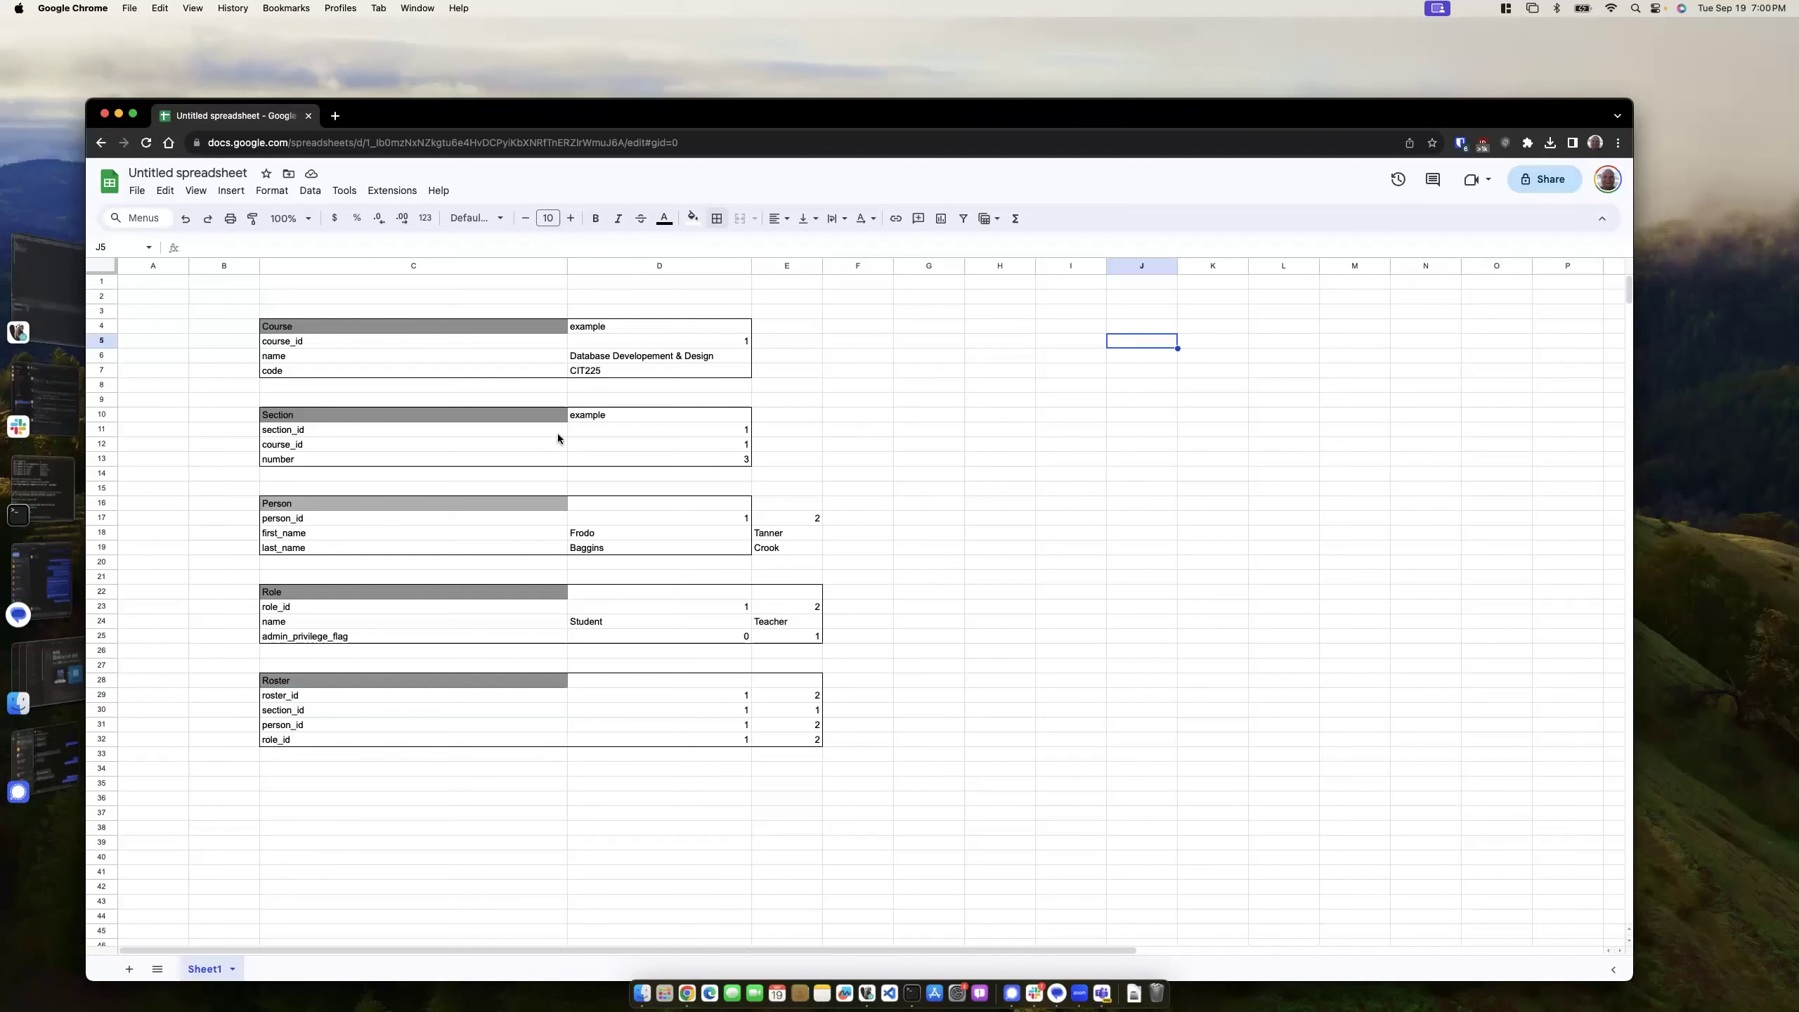
# - Review the field-name and example value columns across all tables
pyautogui.moveTo(319, 332); pyautogui.dragTo(296, 743)
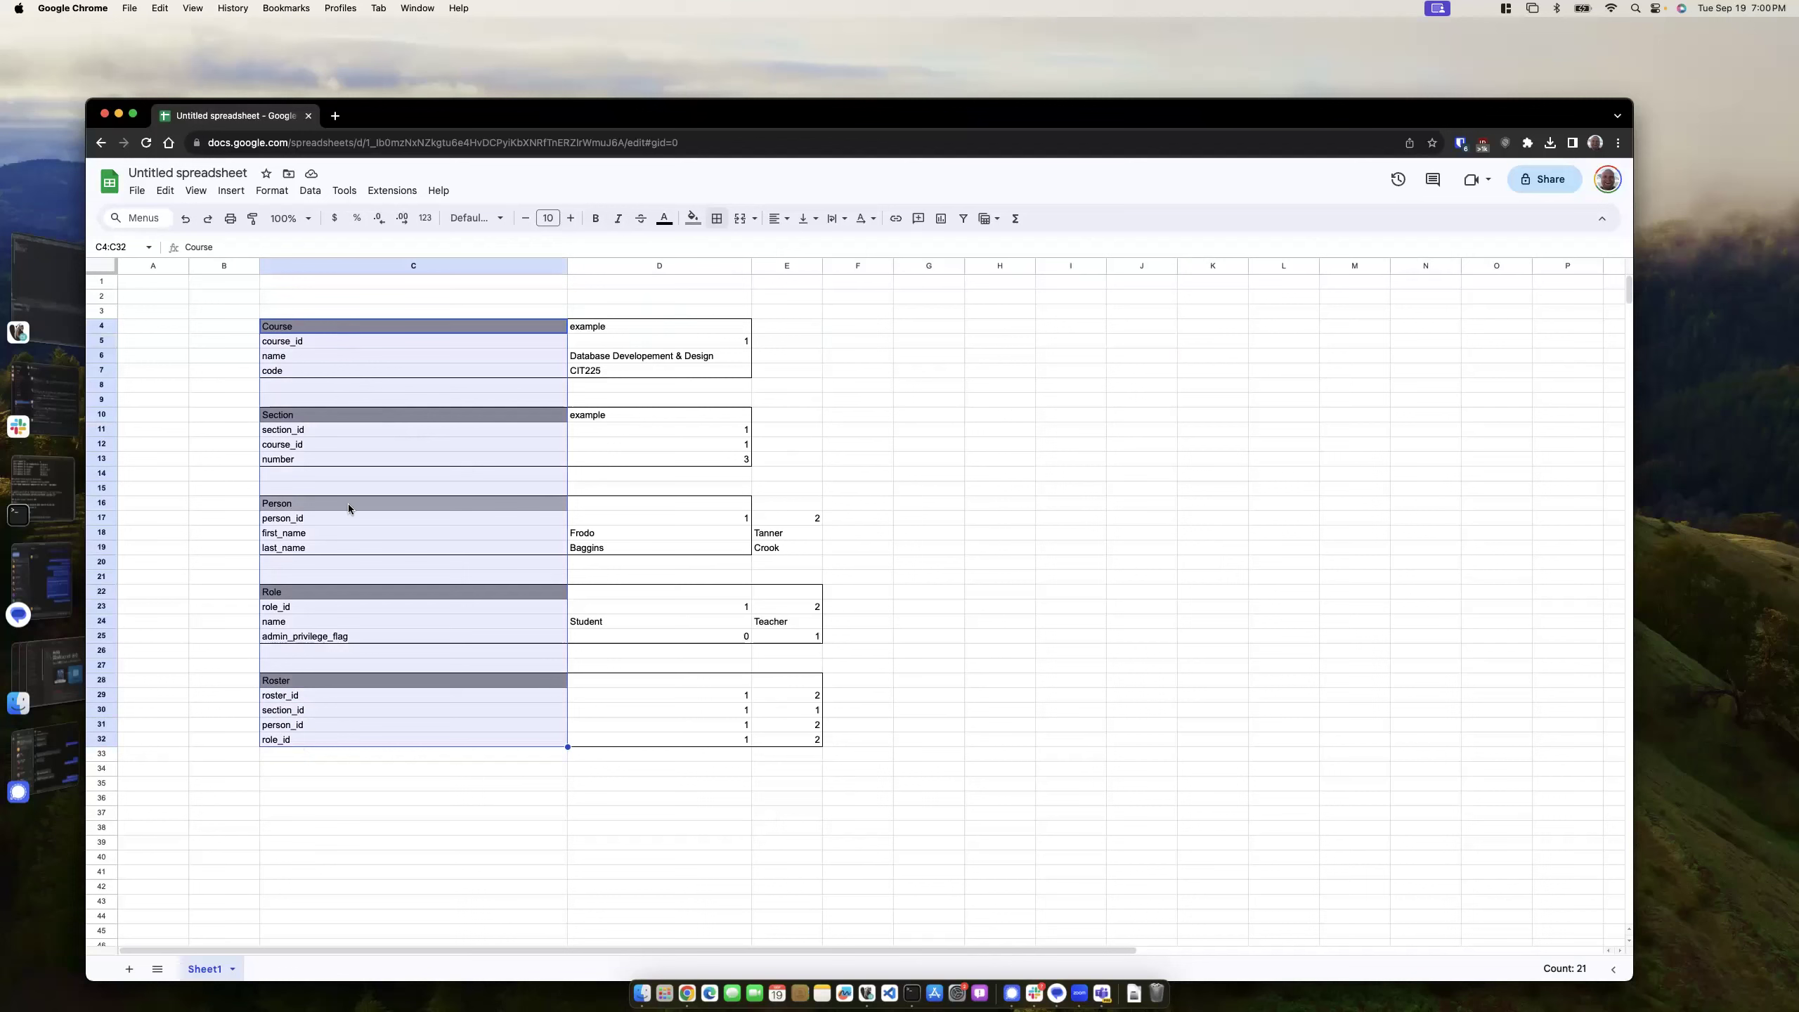
pyautogui.moveTo(626, 329); pyautogui.dragTo(793, 741)
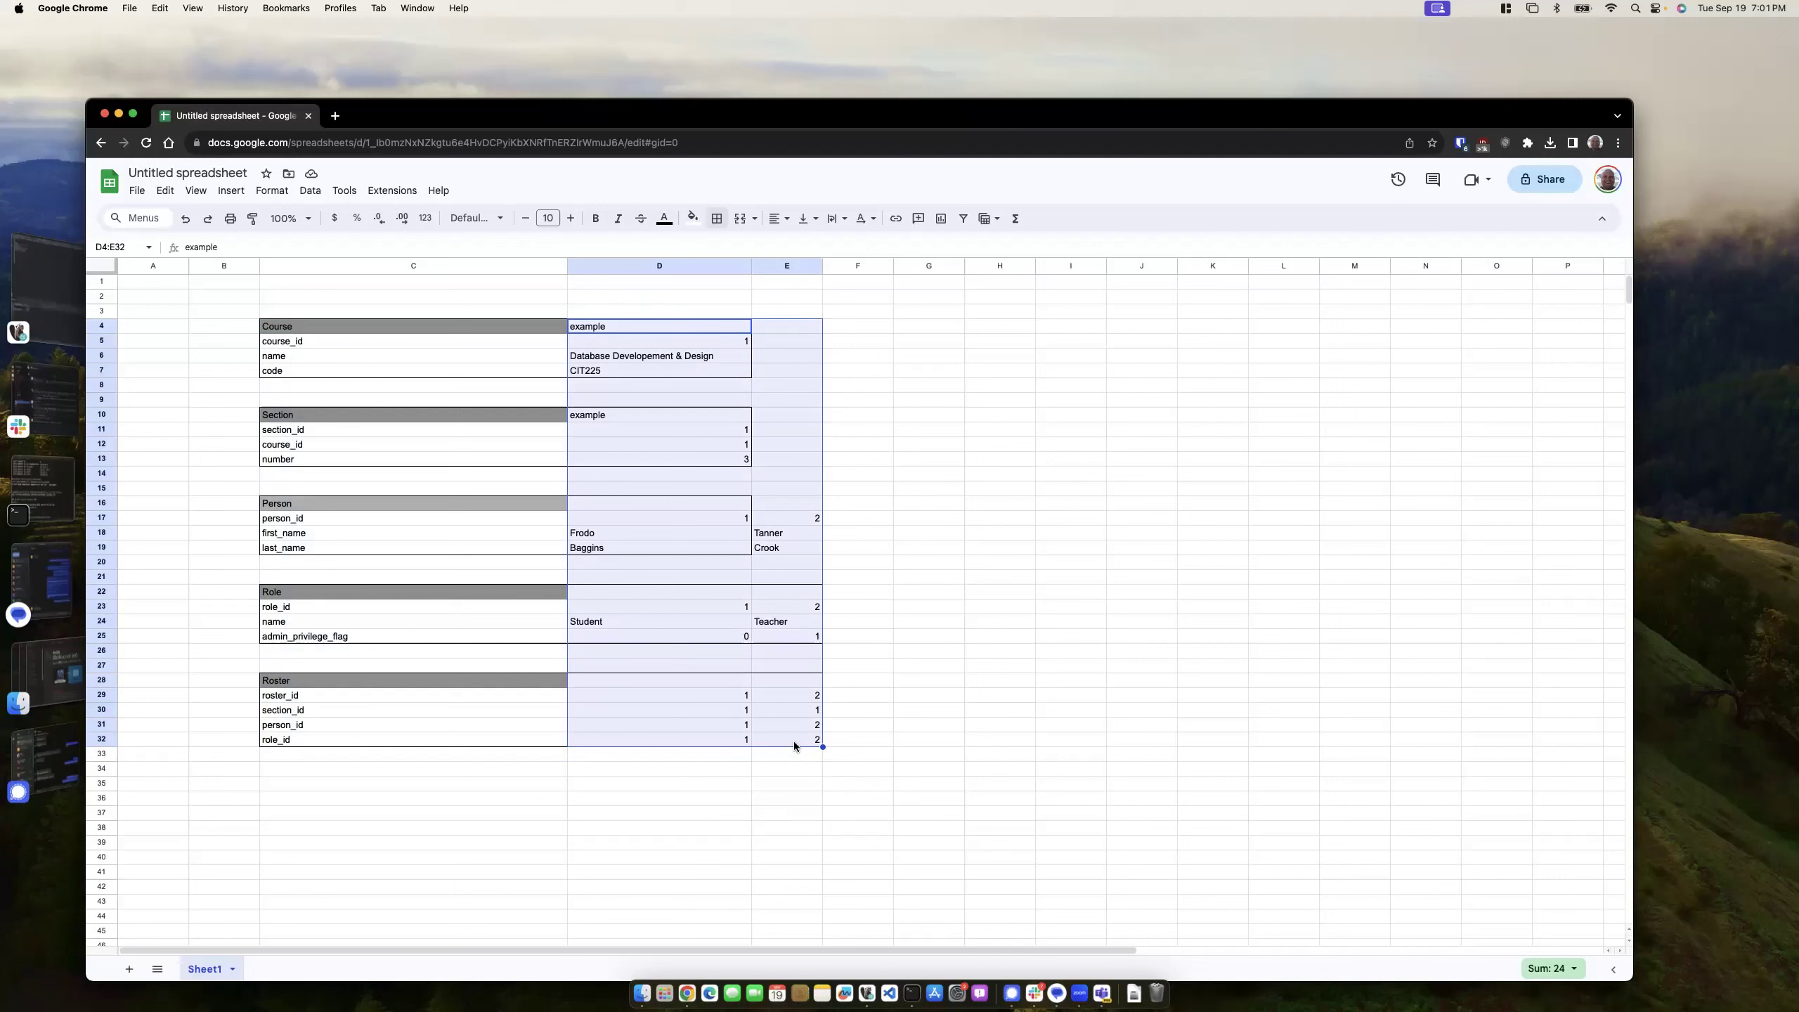
pyautogui.click(337, 341)
pyautogui.click(328, 355)
pyautogui.click(320, 375)
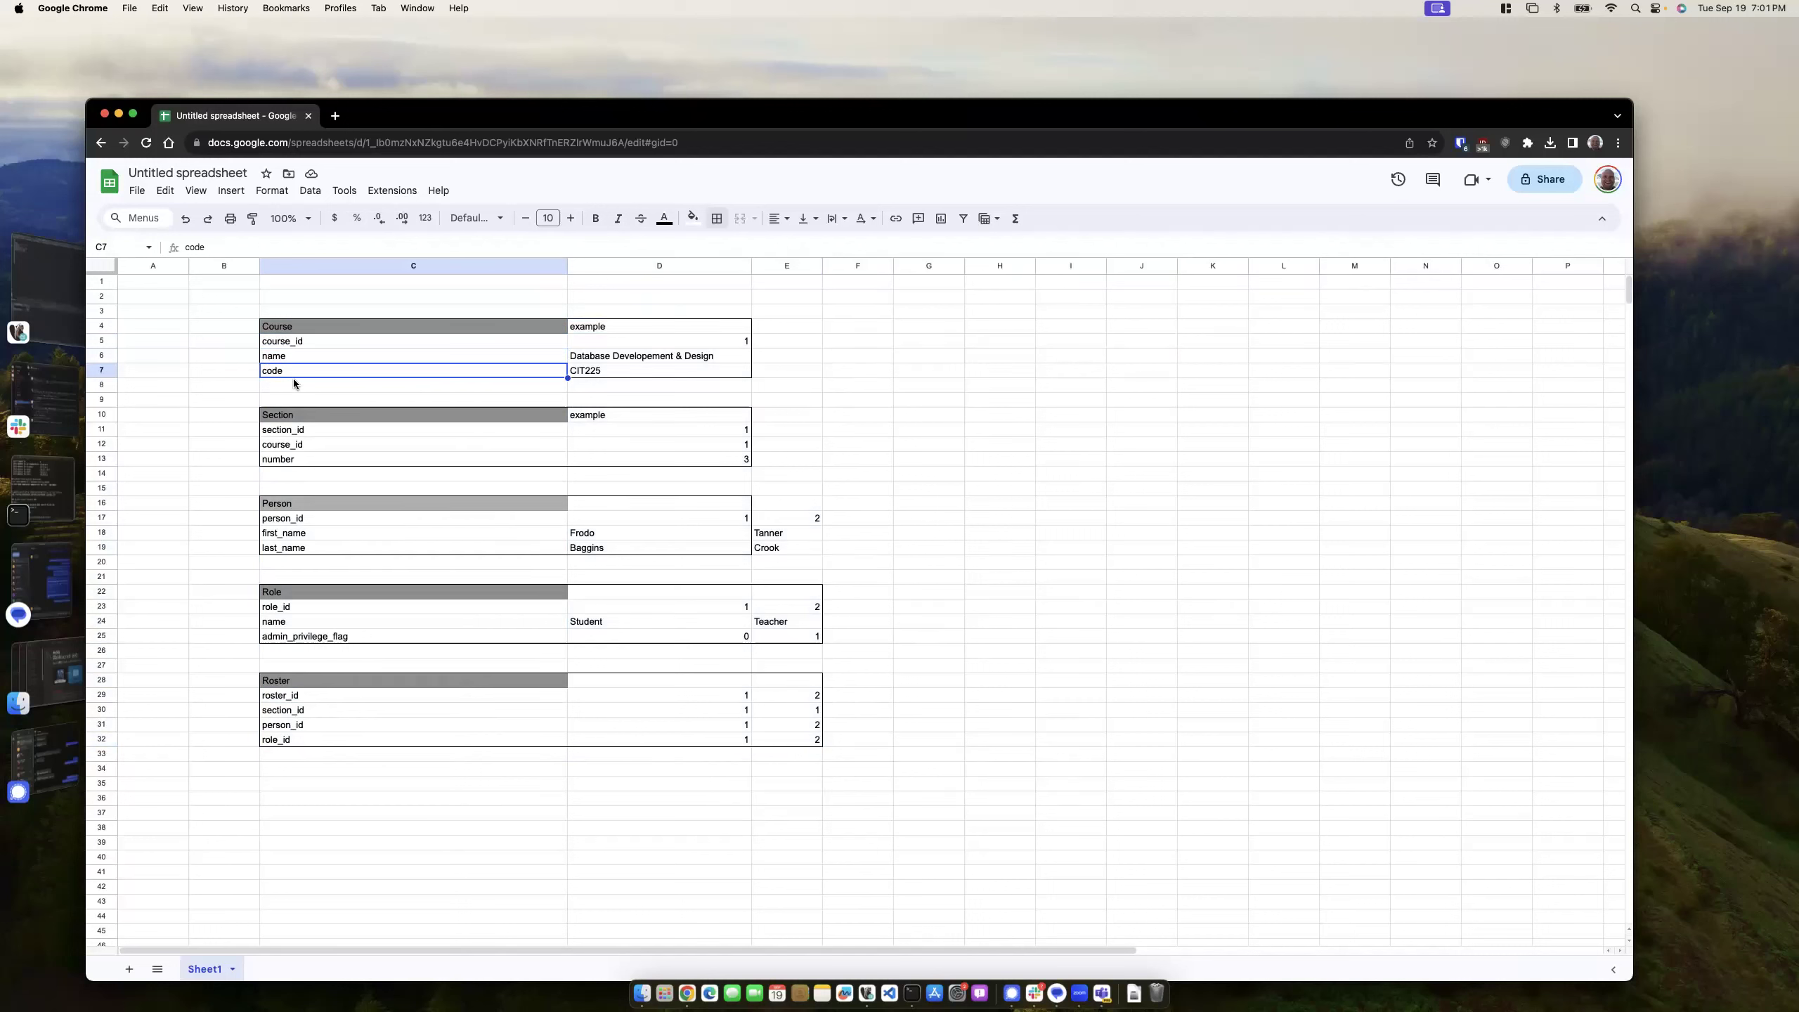
# - Replace role_id in C23 with admin_privilege_flag via autocomplete
pyautogui.click(307, 612)
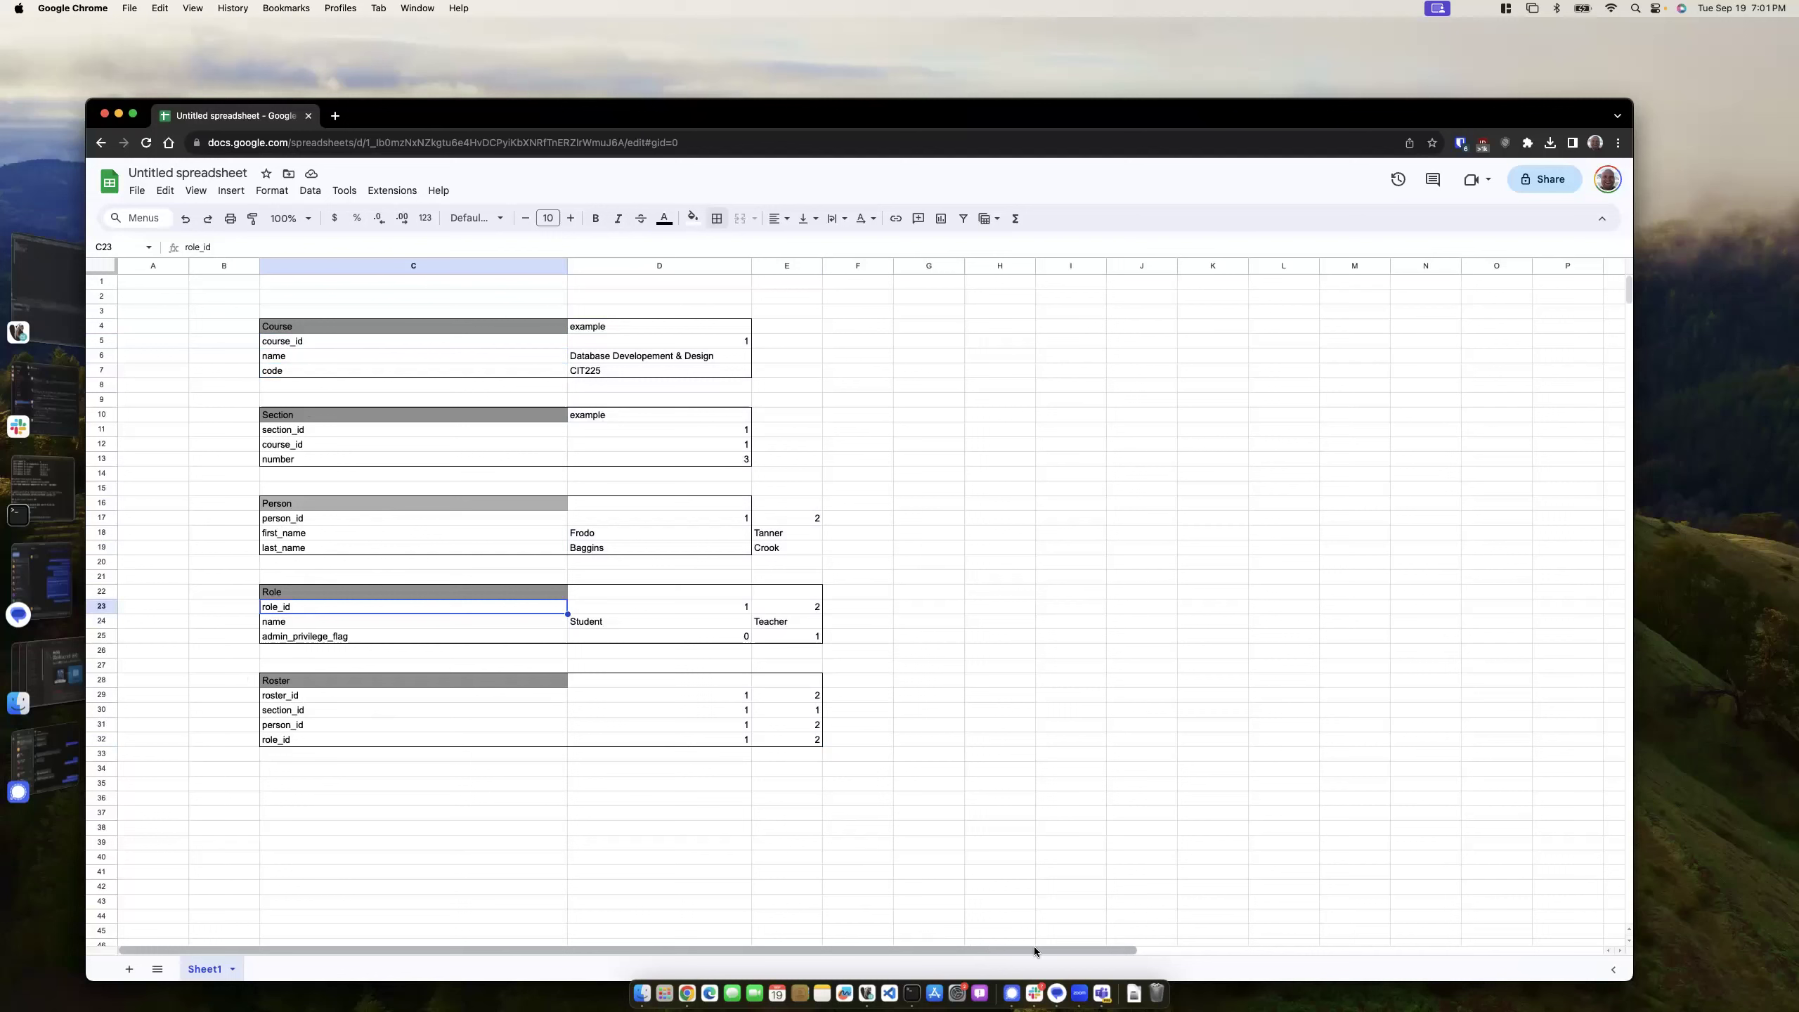
pyautogui.write('admin_privilege')
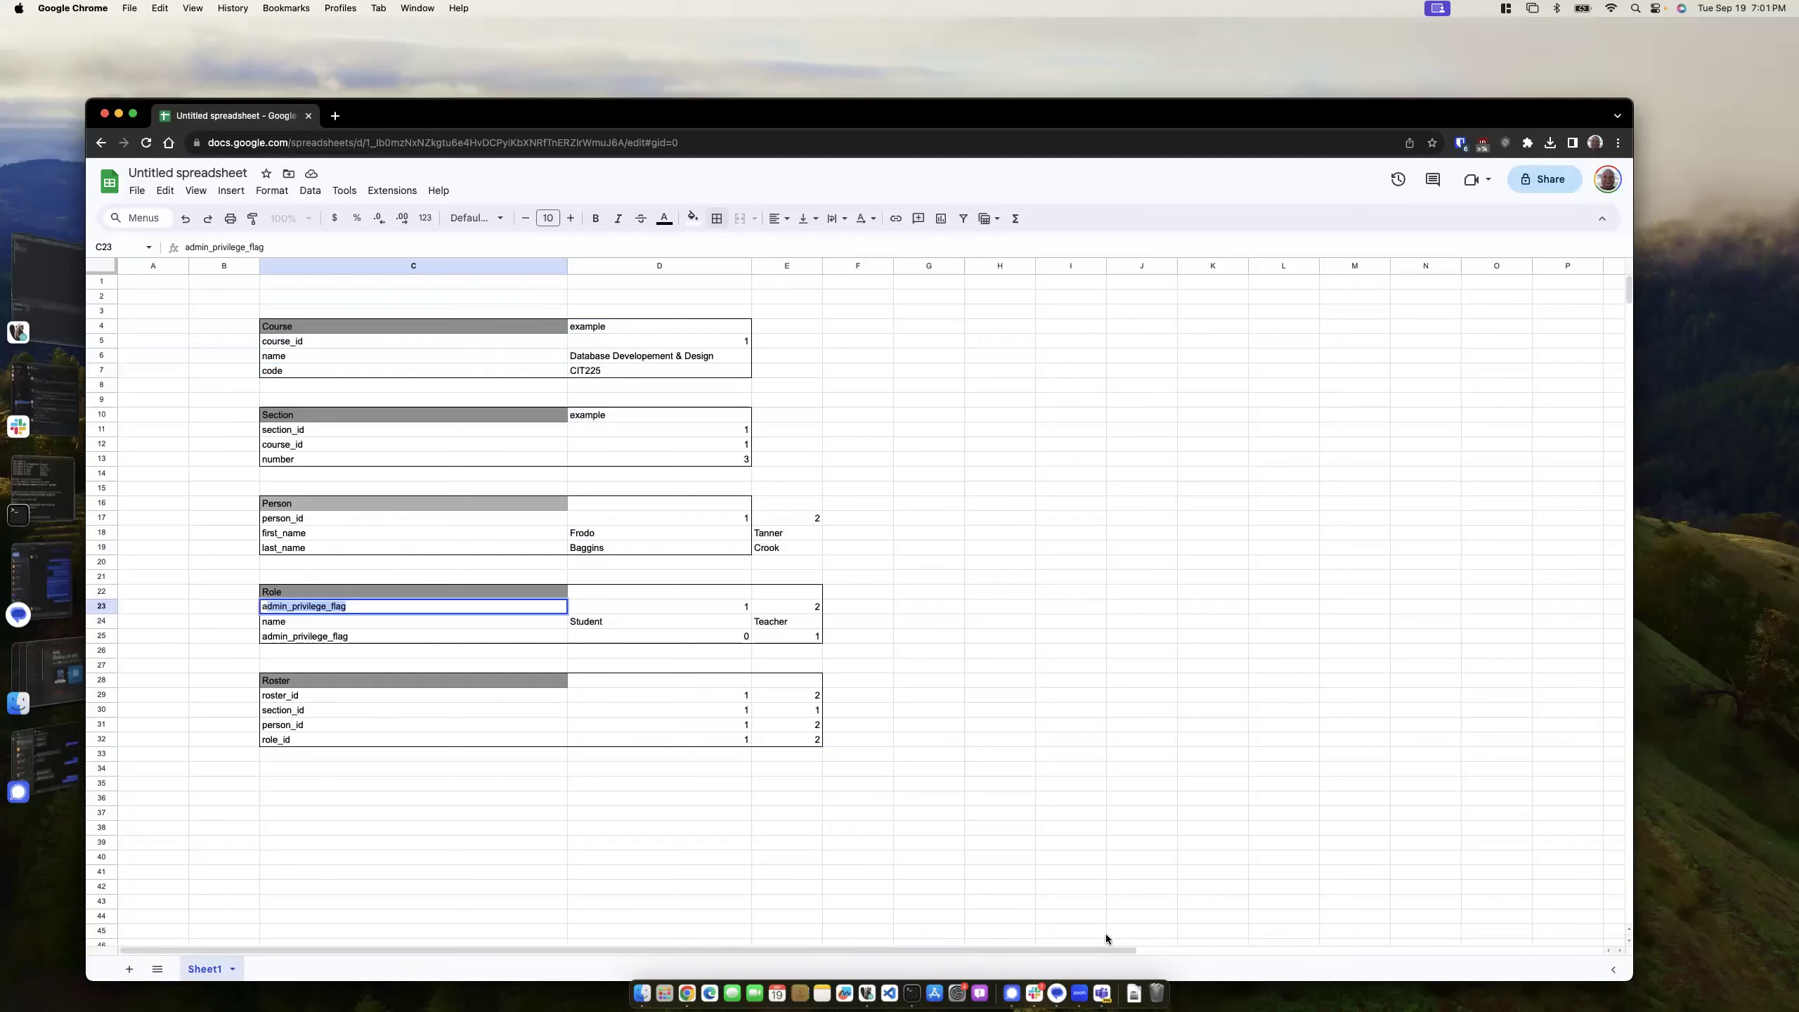
pyautogui.press('super+space')
# - Launch MySQL Workbench, connect to CIT225 with the account password, then return to the spreadsheet
pyautogui.write('workbe')
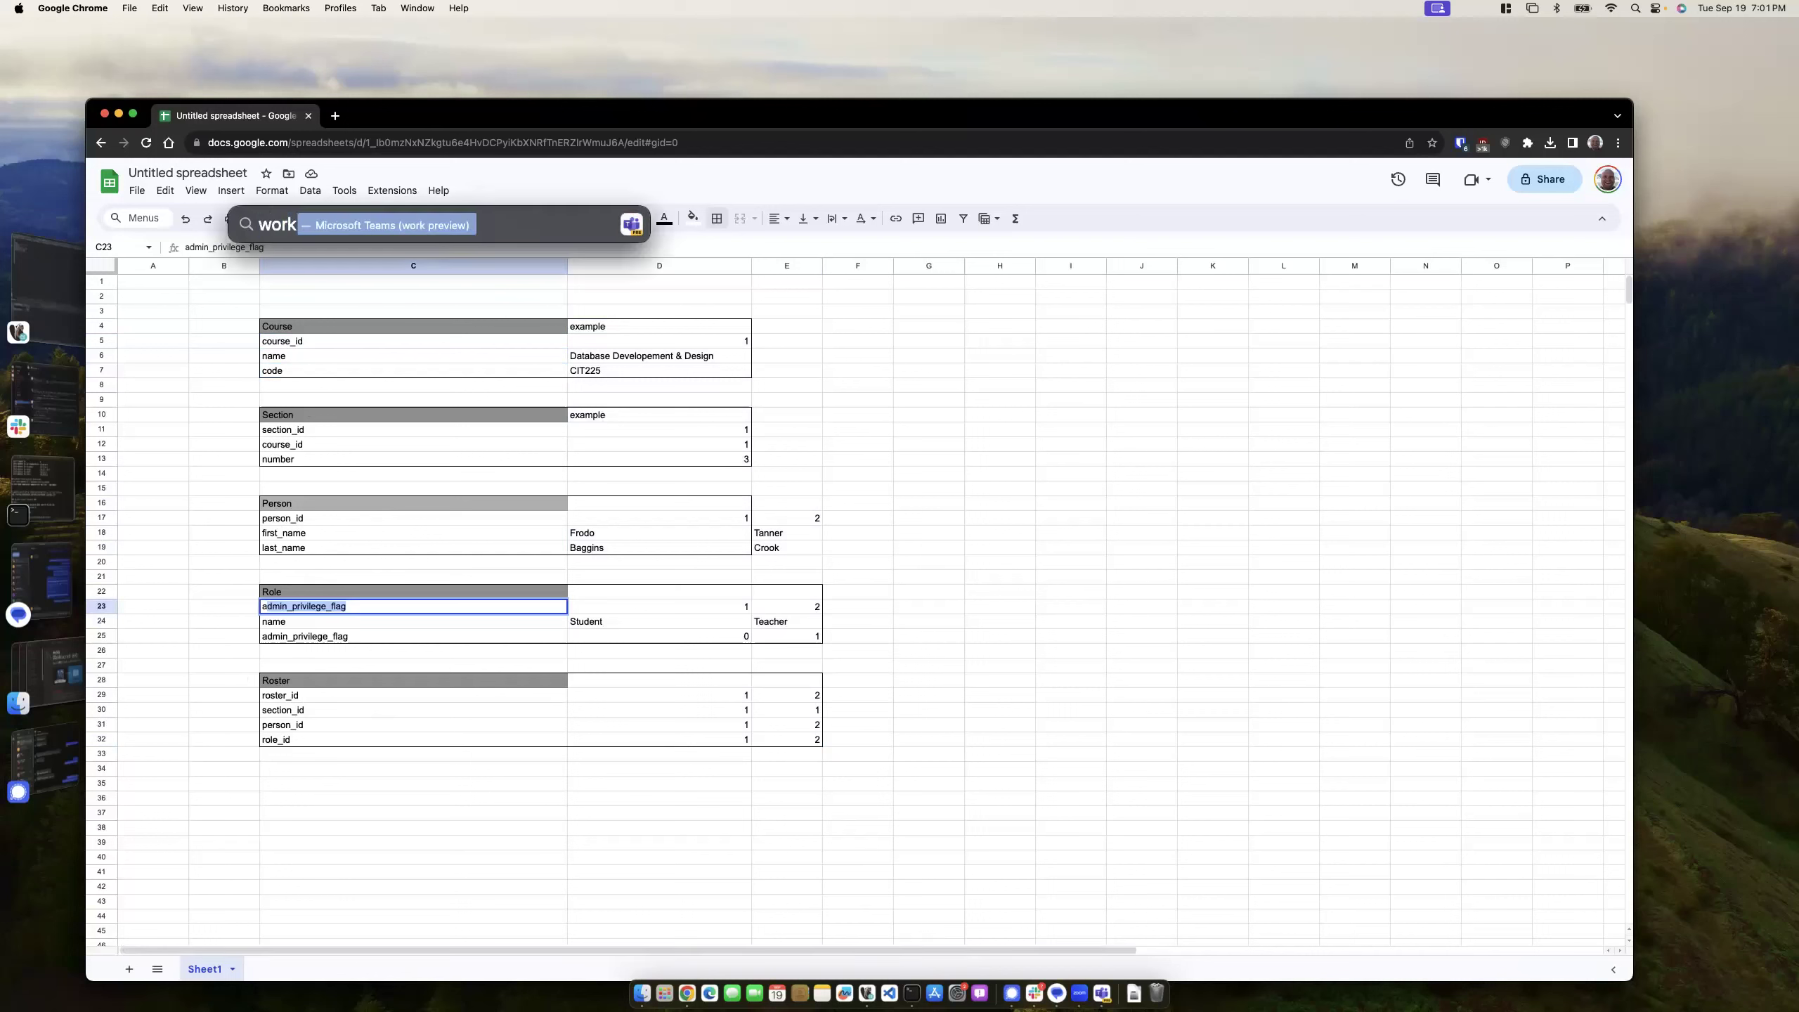
pyautogui.press('Return')
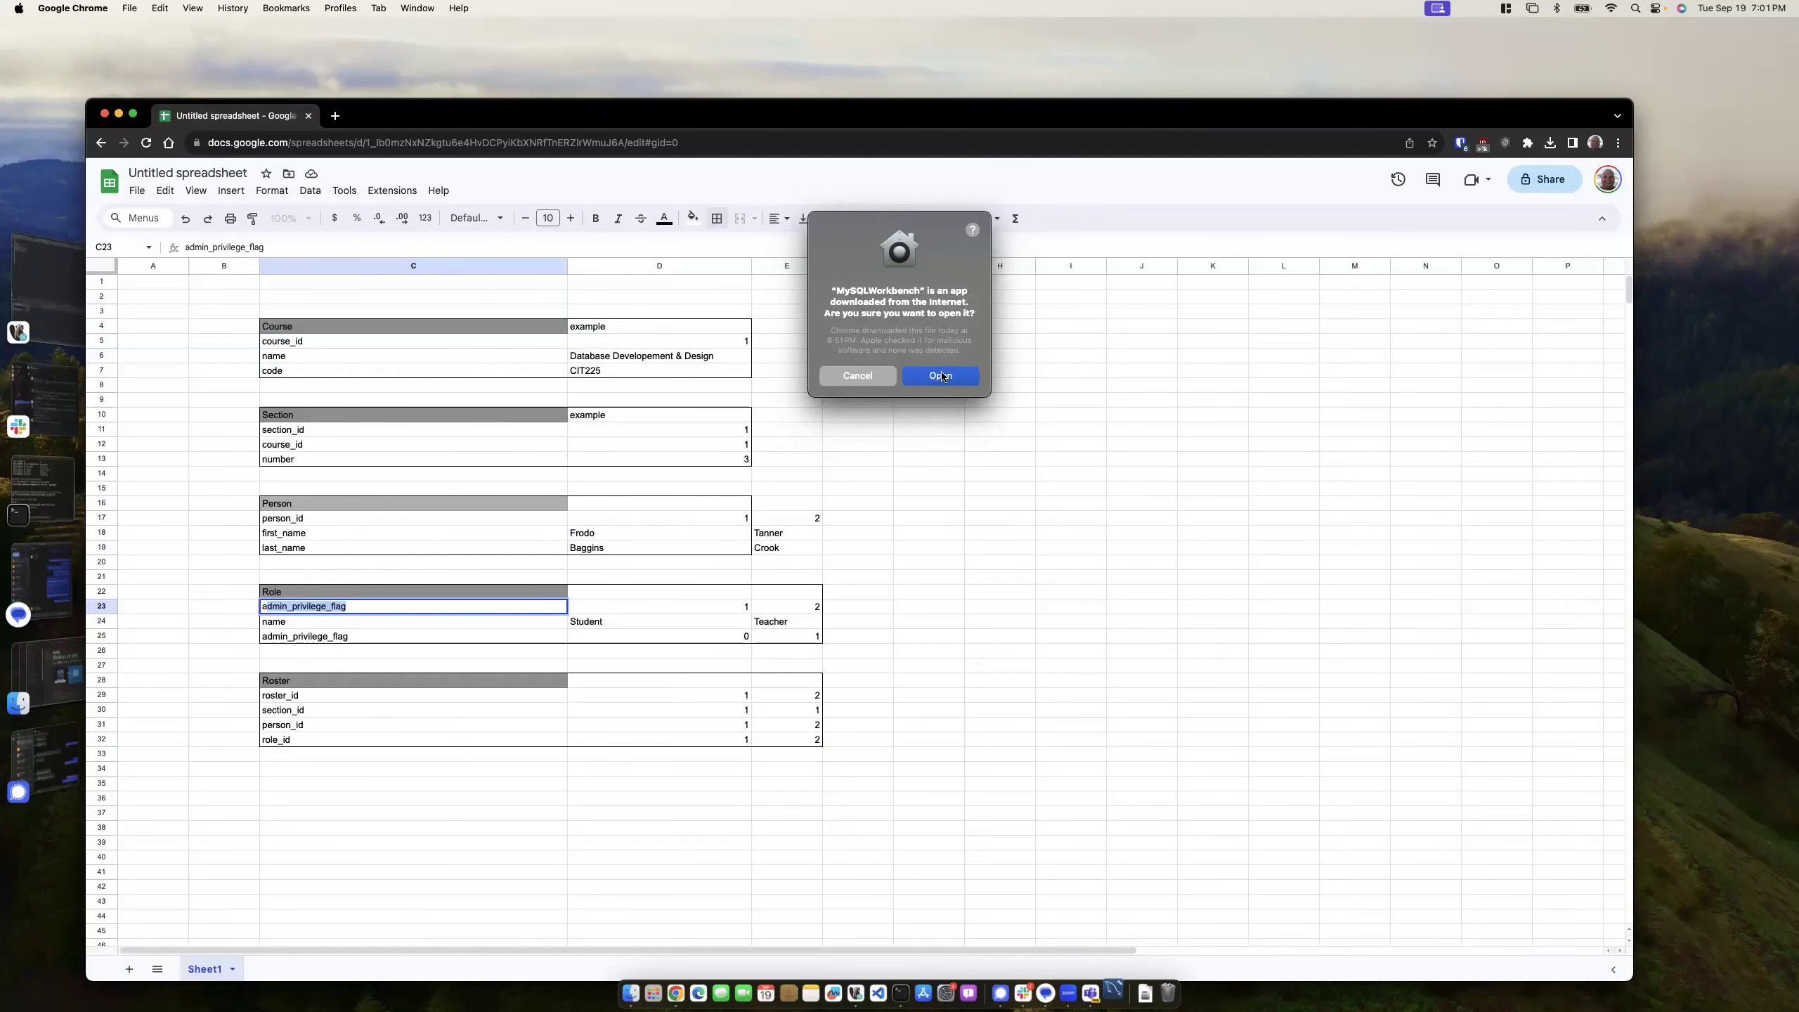
pyautogui.click(946, 385)
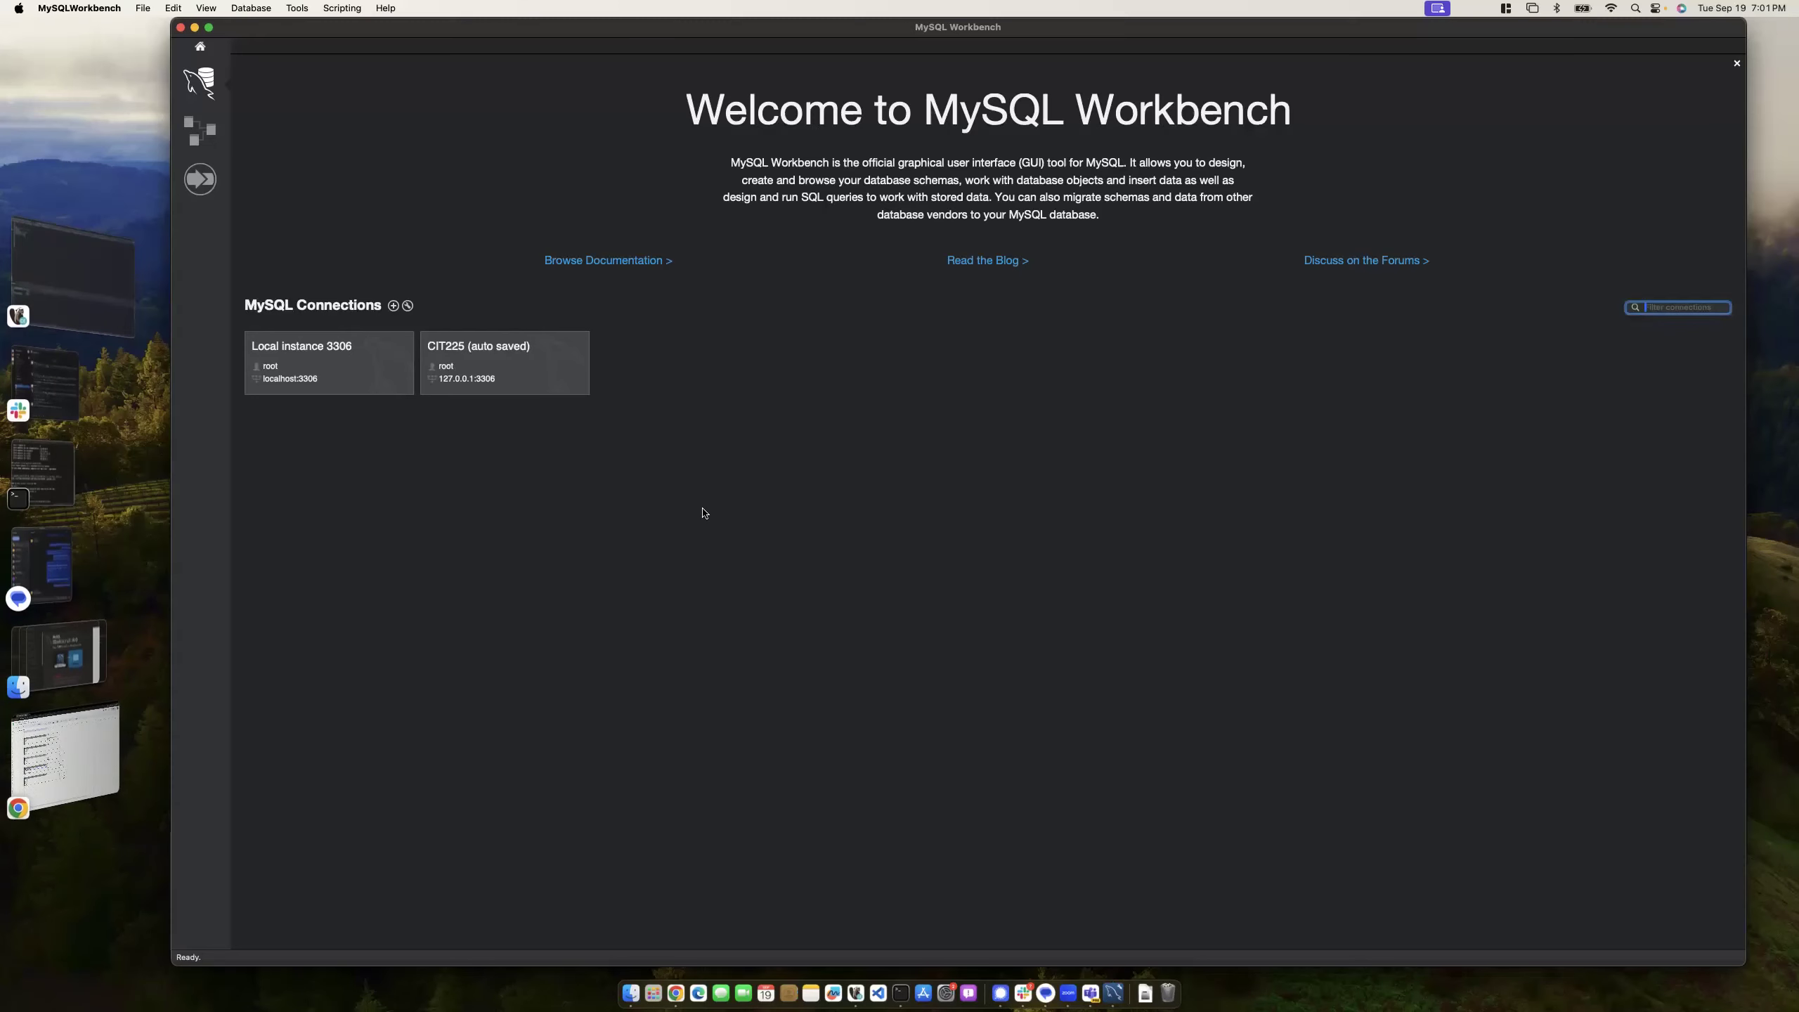
pyautogui.click(582, 389)
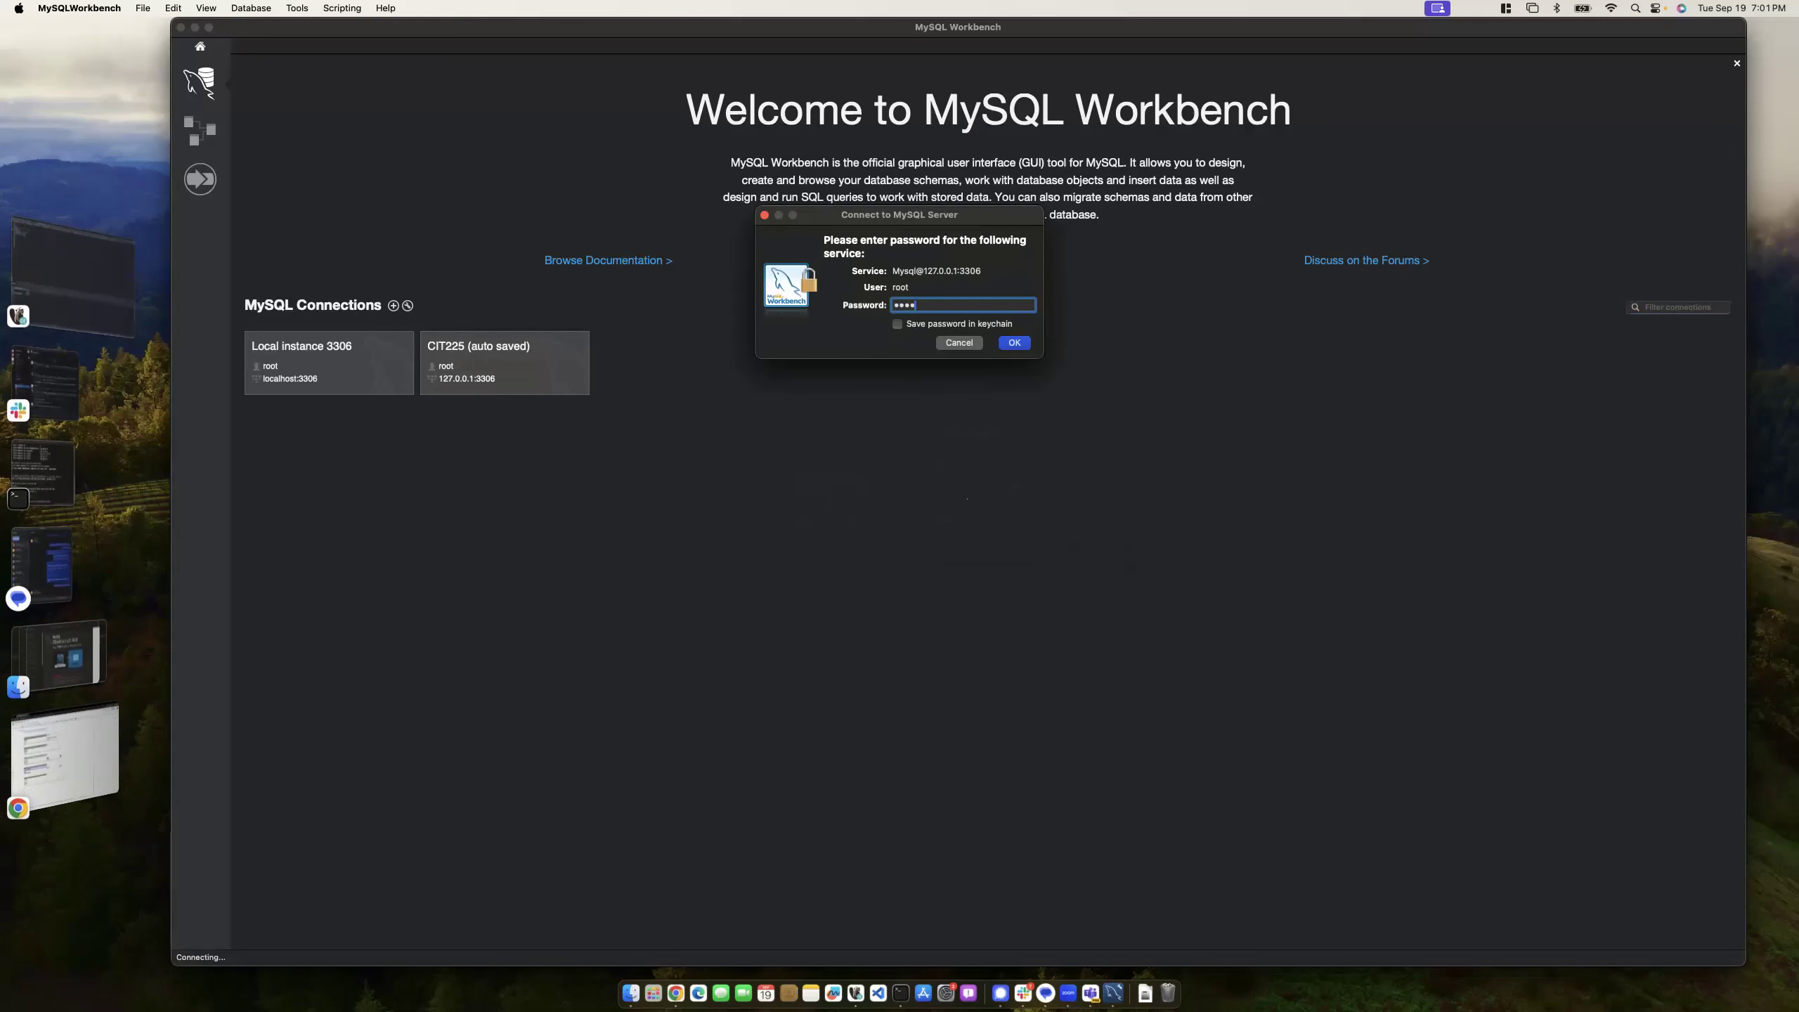
pyautogui.press('Return')
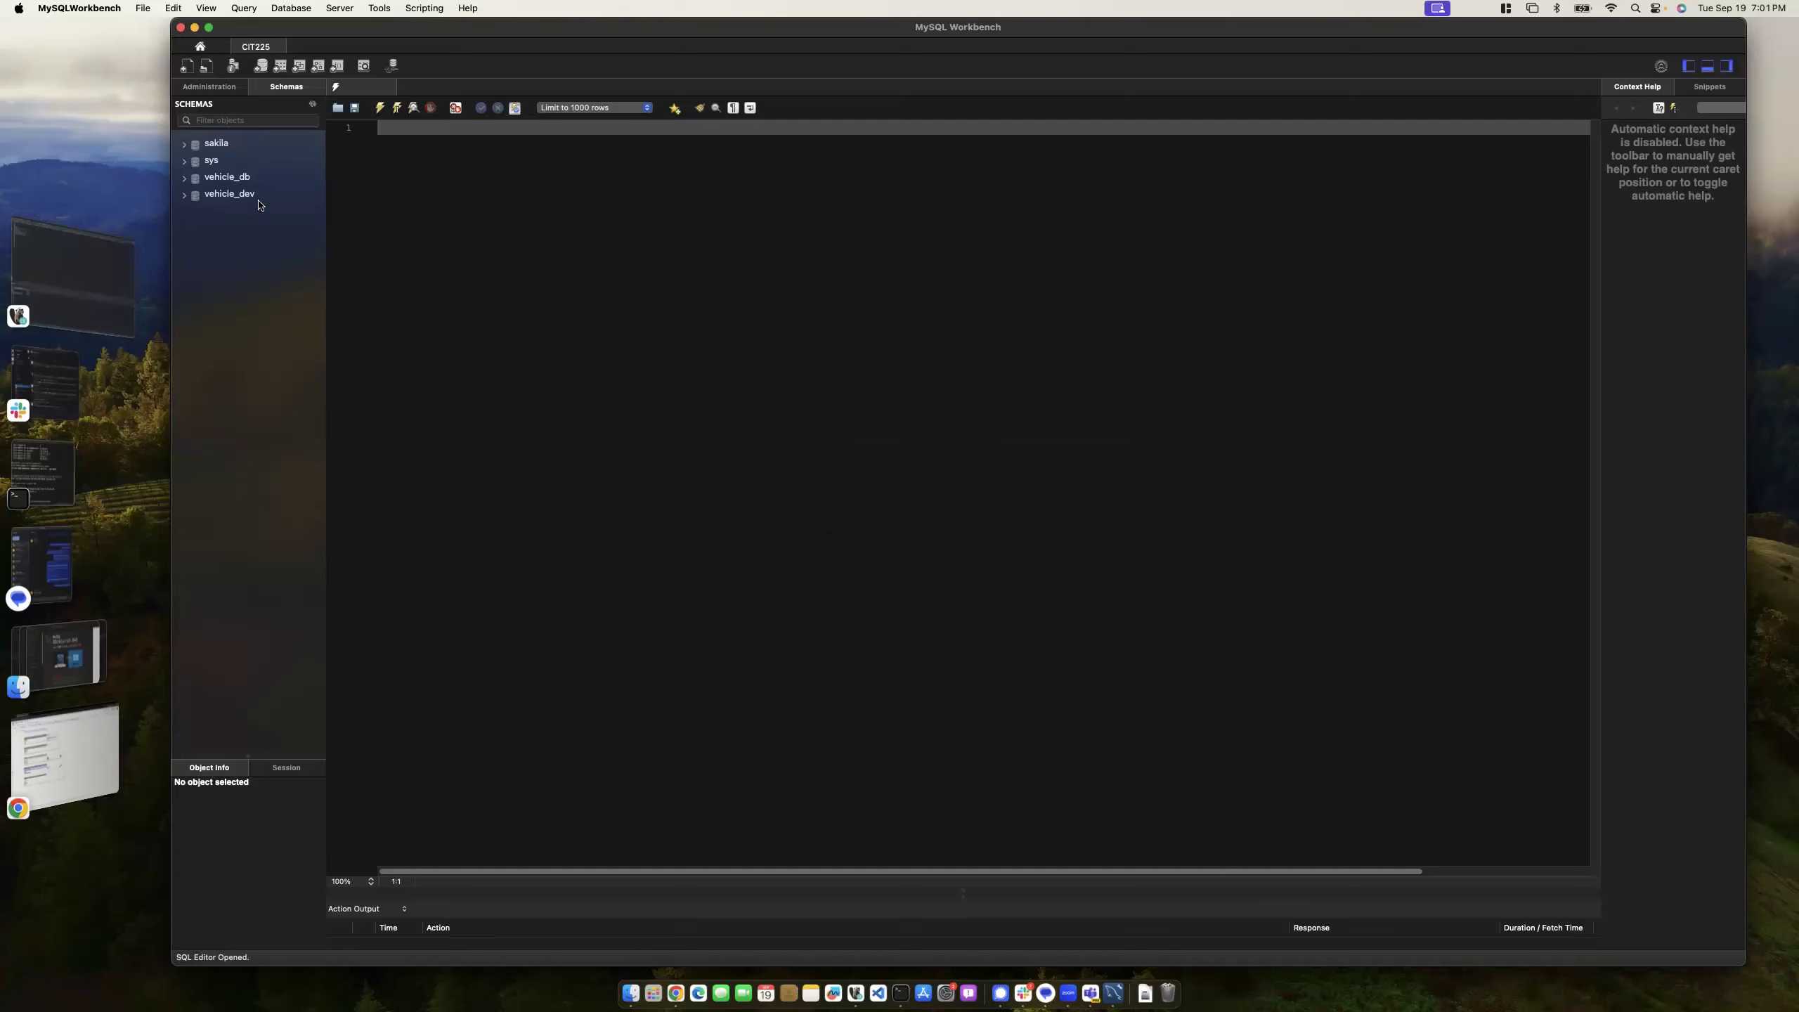
pyautogui.click(105, 747)
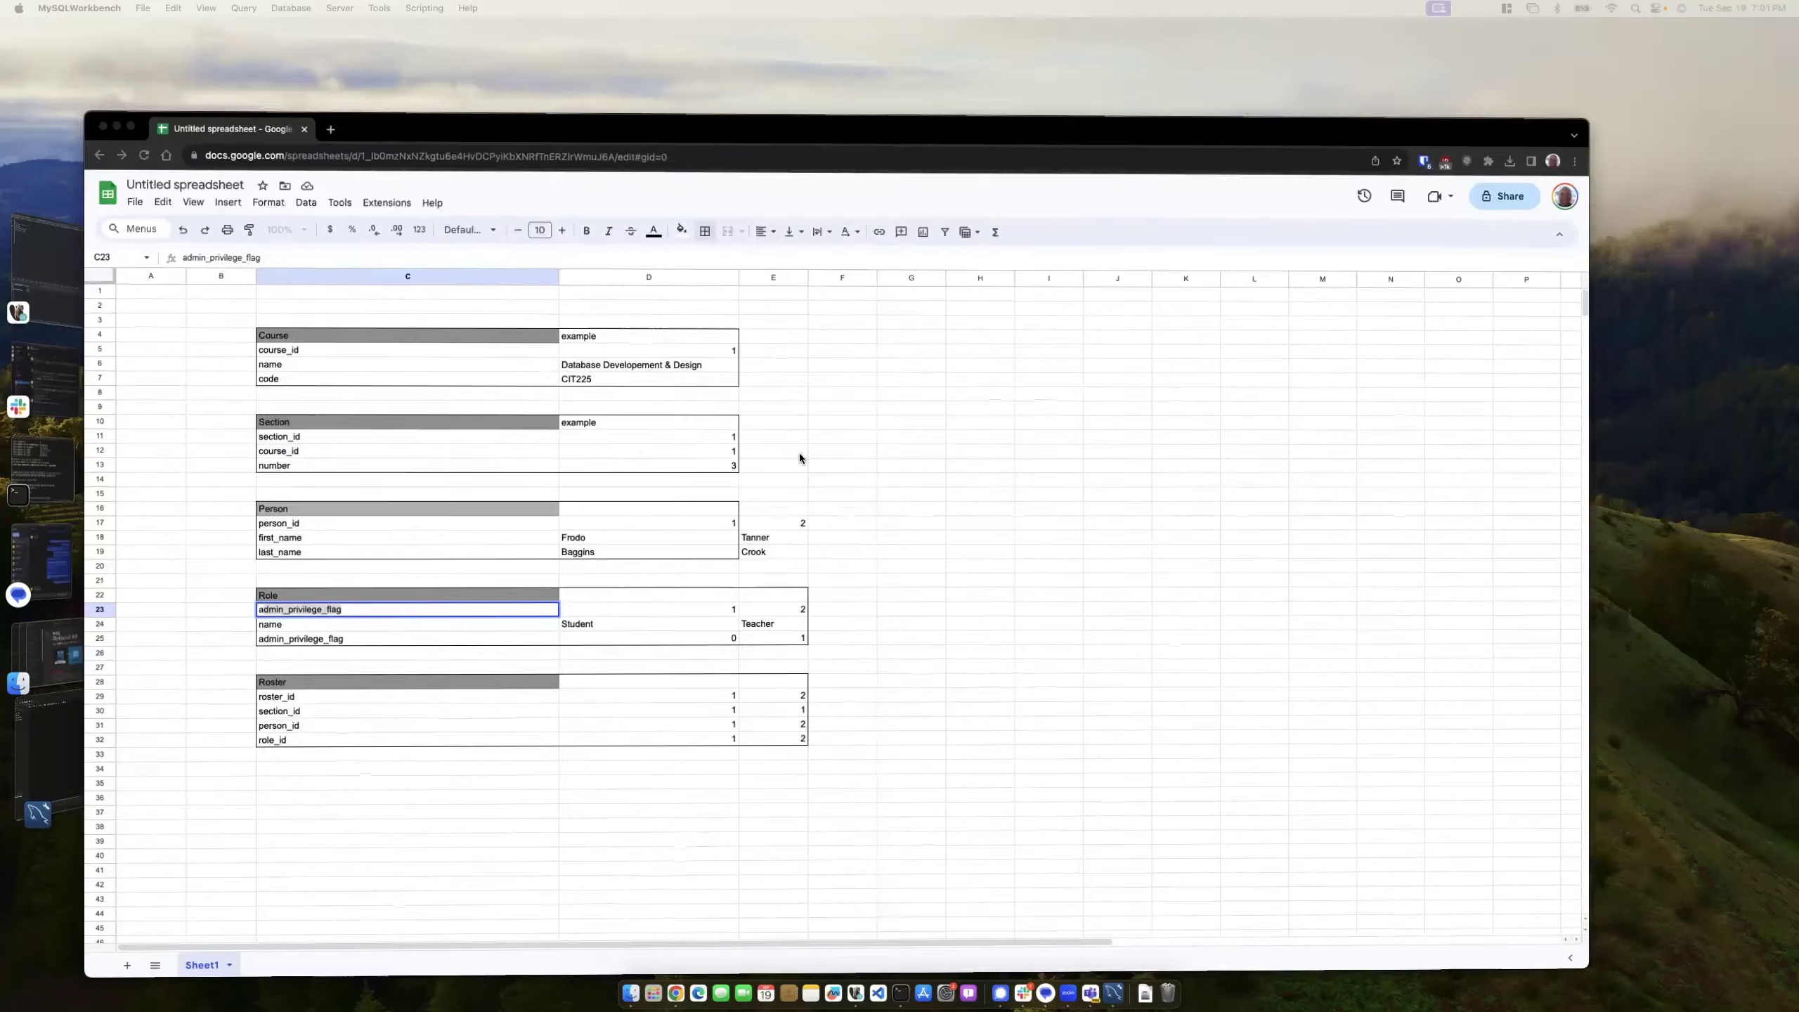
# - Bring MySQL Workbench forward, shift its window left, and open its File menu, causing a crash
pyautogui.click(44, 784)
pyautogui.click(42, 780)
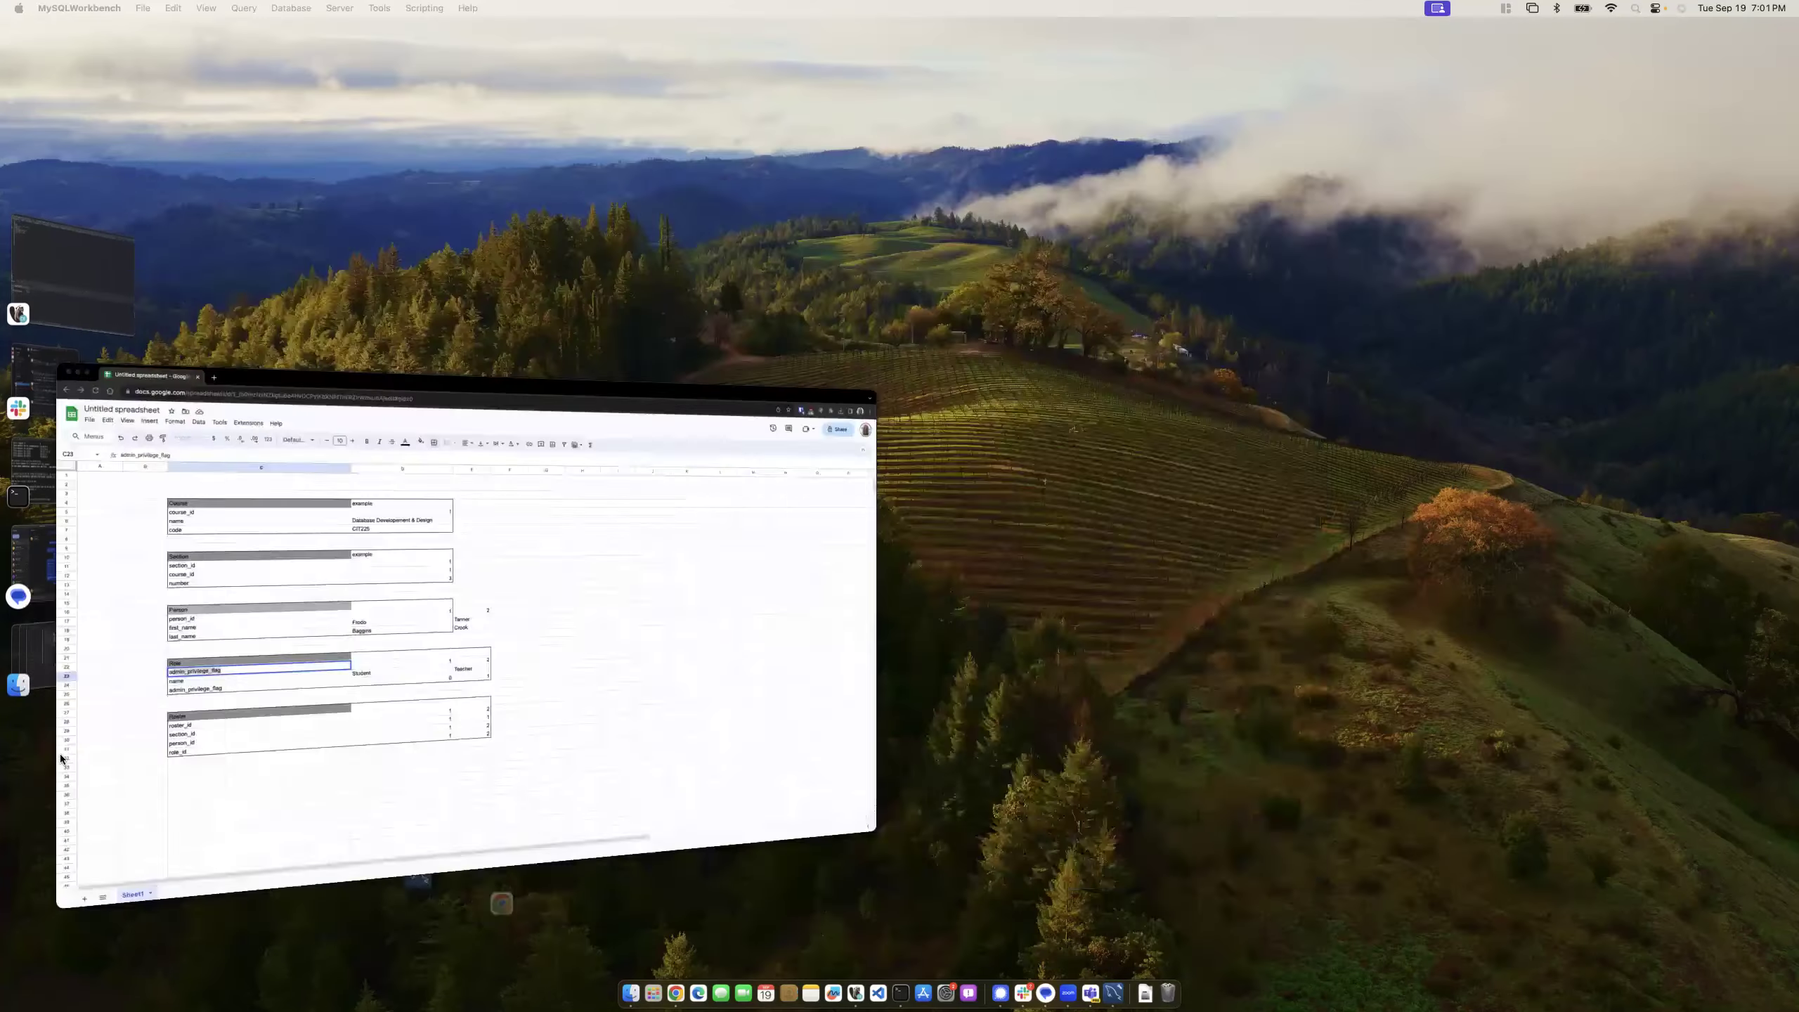
pyautogui.click(17, 775)
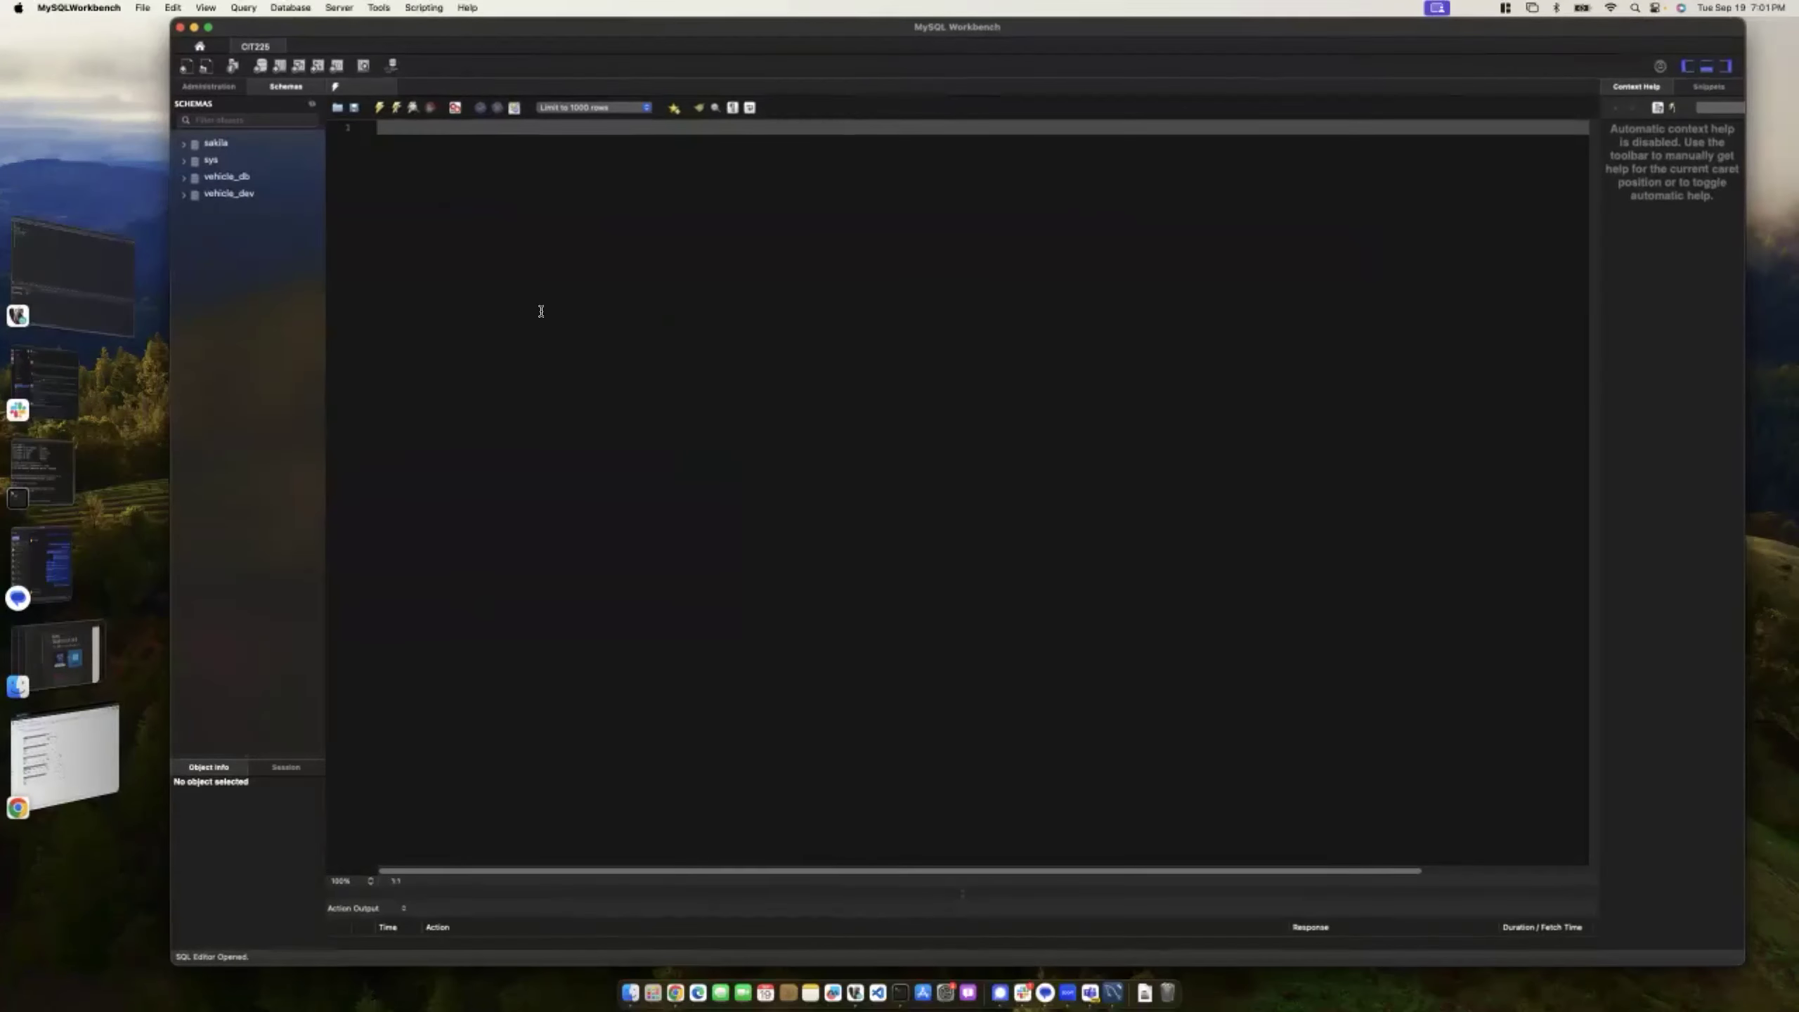
pyautogui.moveTo(614, 30); pyautogui.dragTo(592, 30)
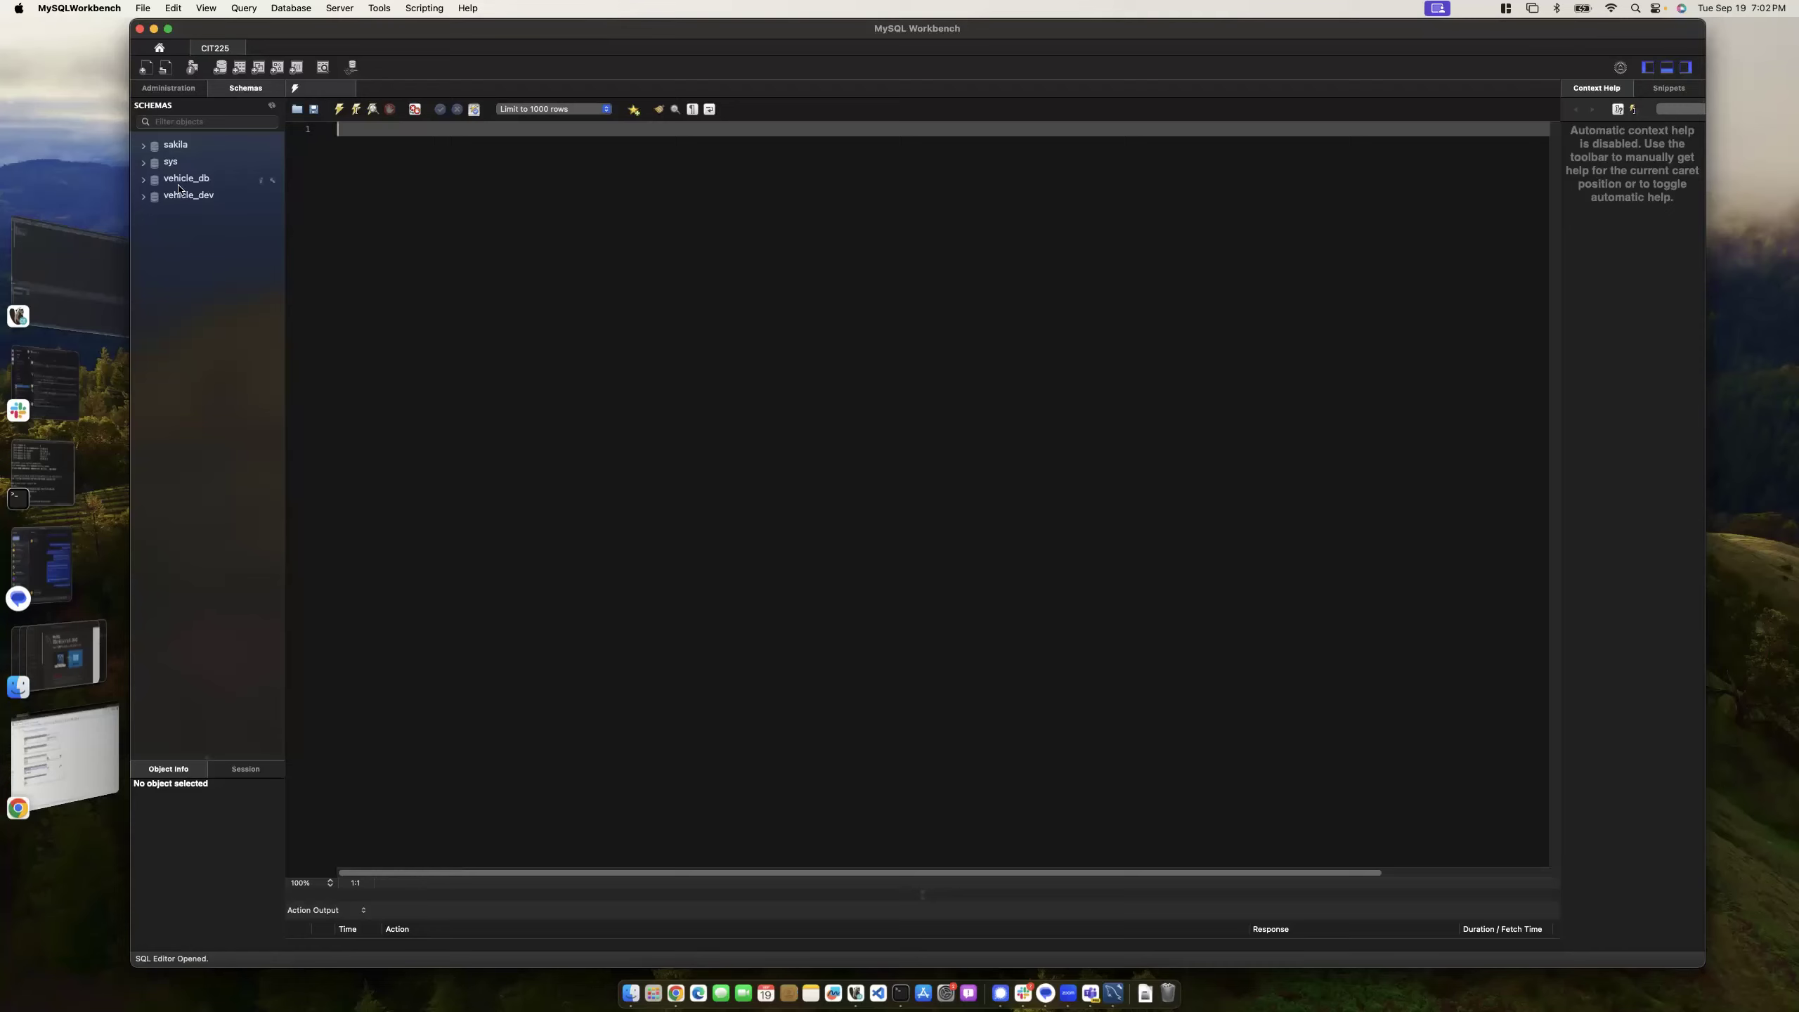
pyautogui.click(144, 10)
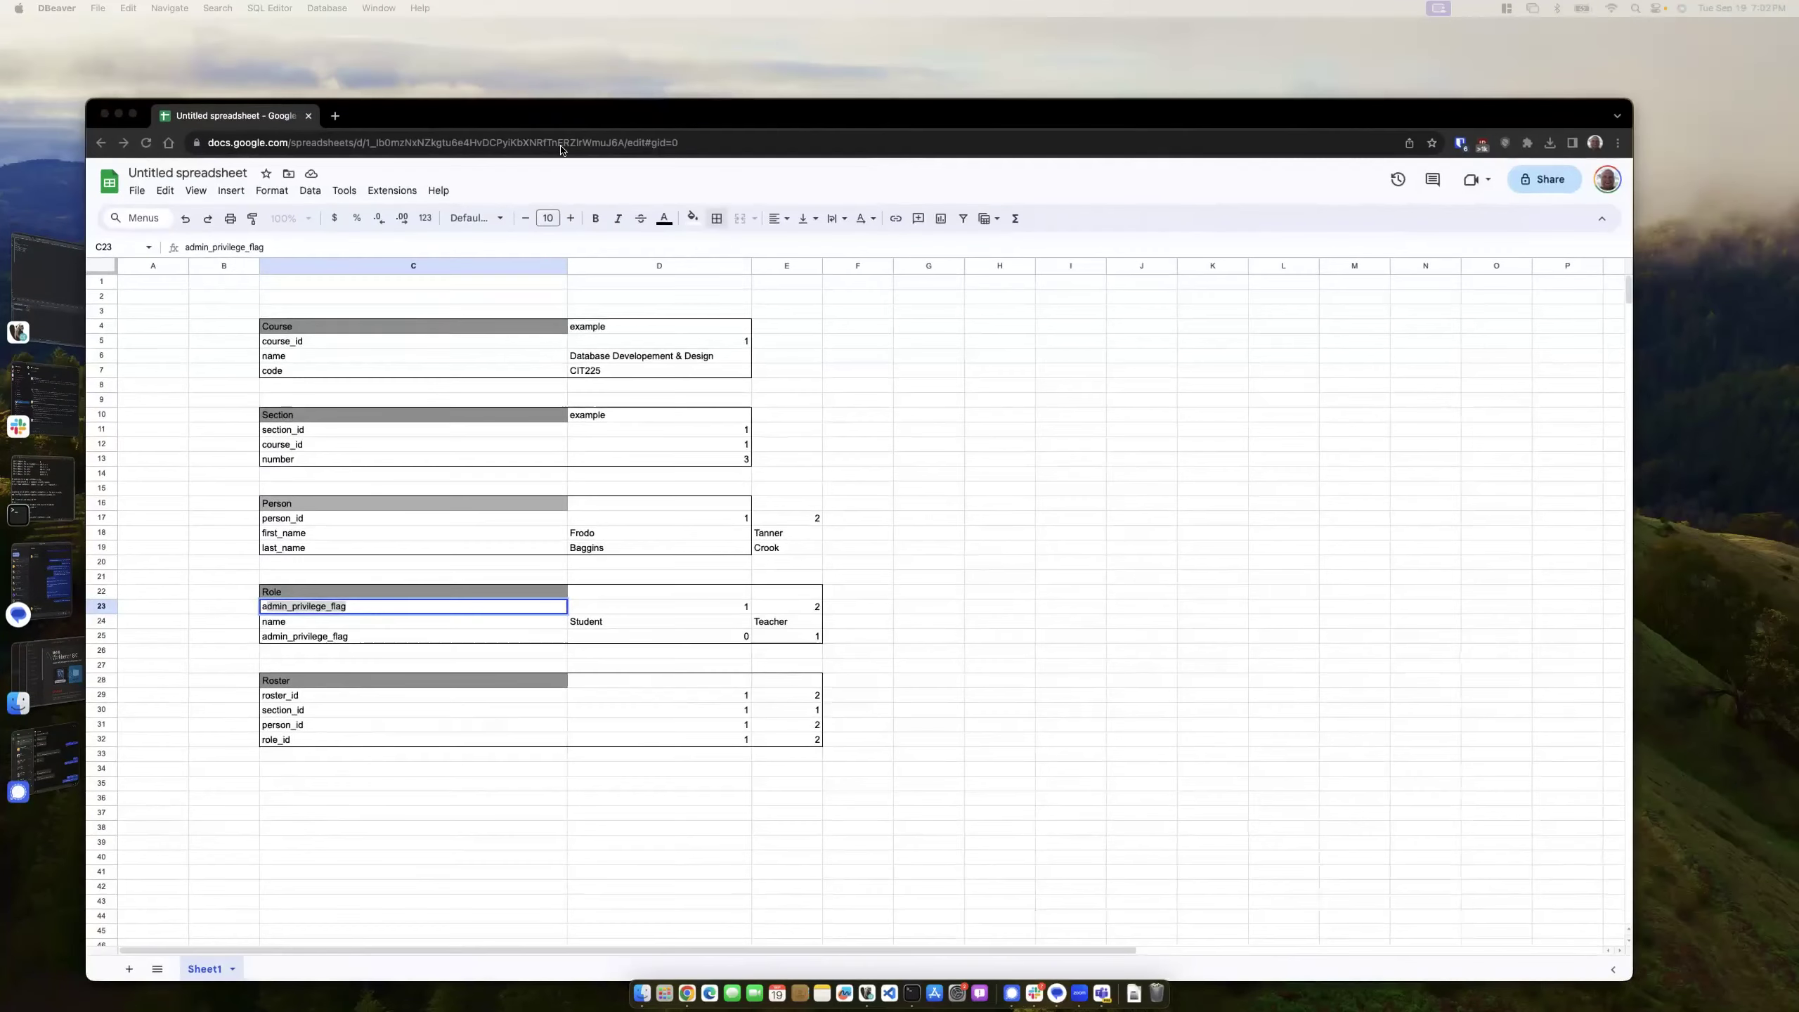
pyautogui.moveTo(643, 111); pyautogui.dragTo(652, 68)
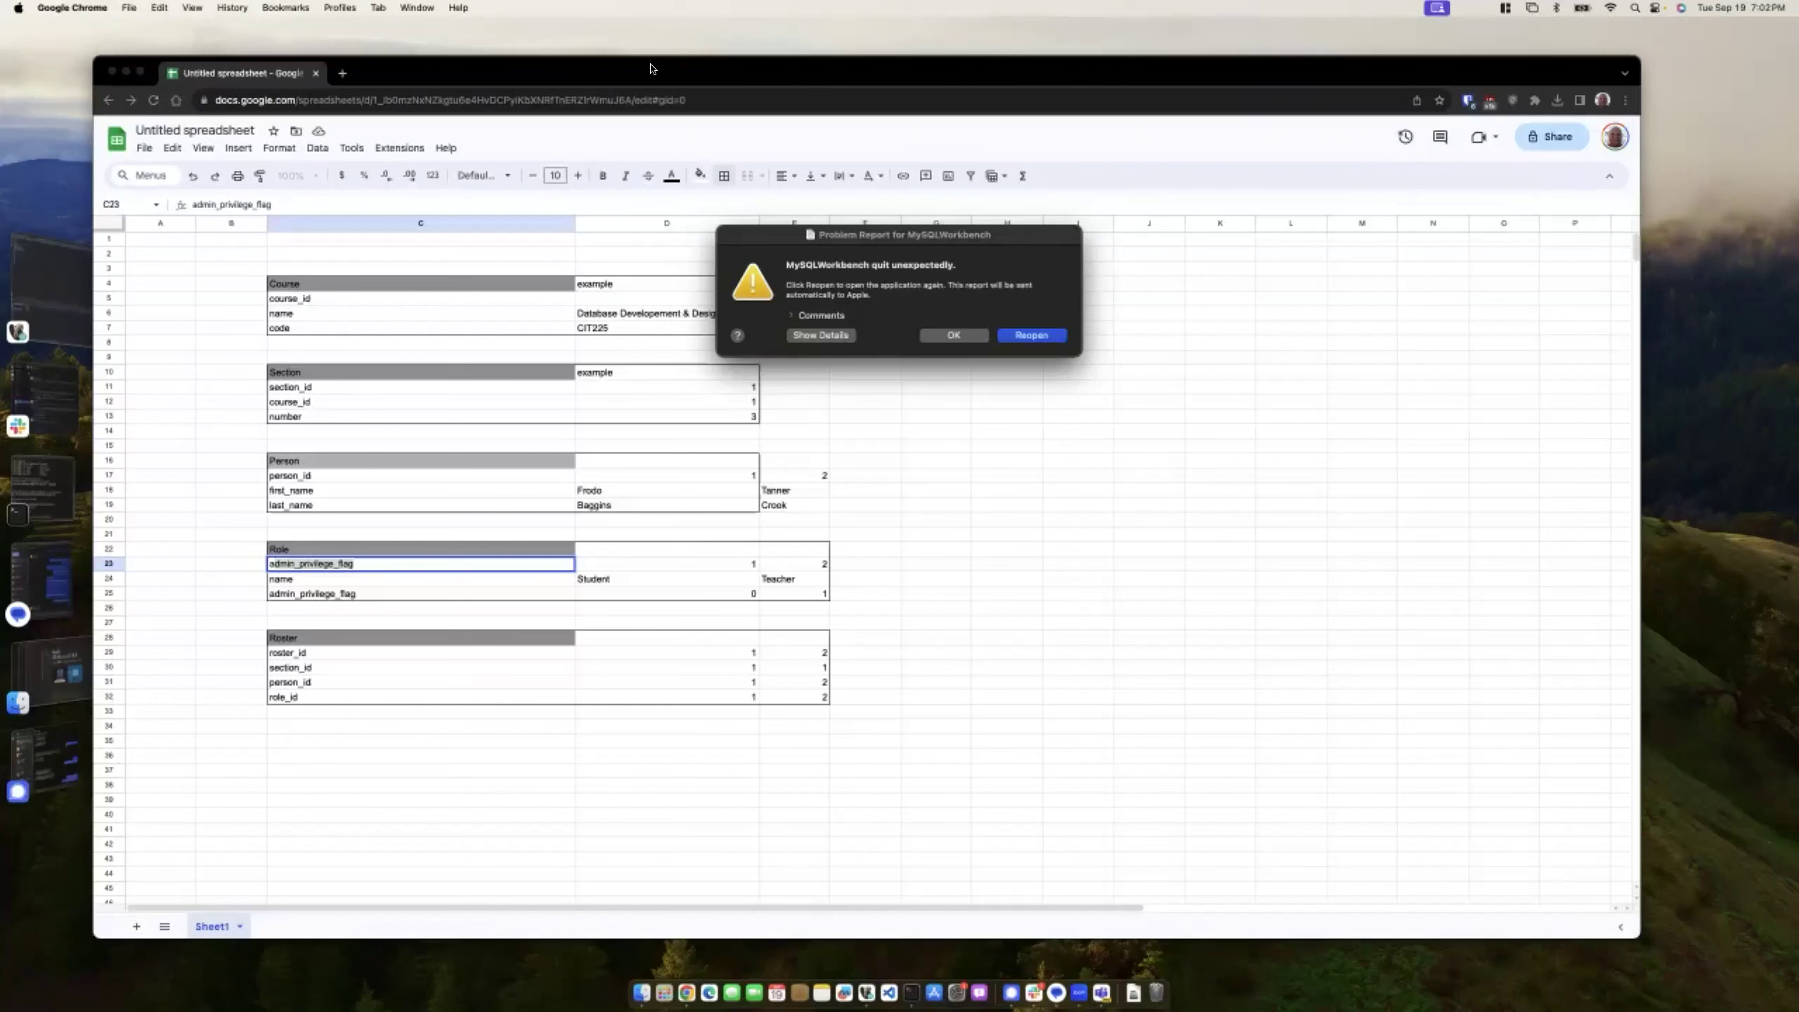
# - Dismiss the MySQL Workbench crash report with OK to reveal the spreadsheet
pyautogui.click(960, 338)
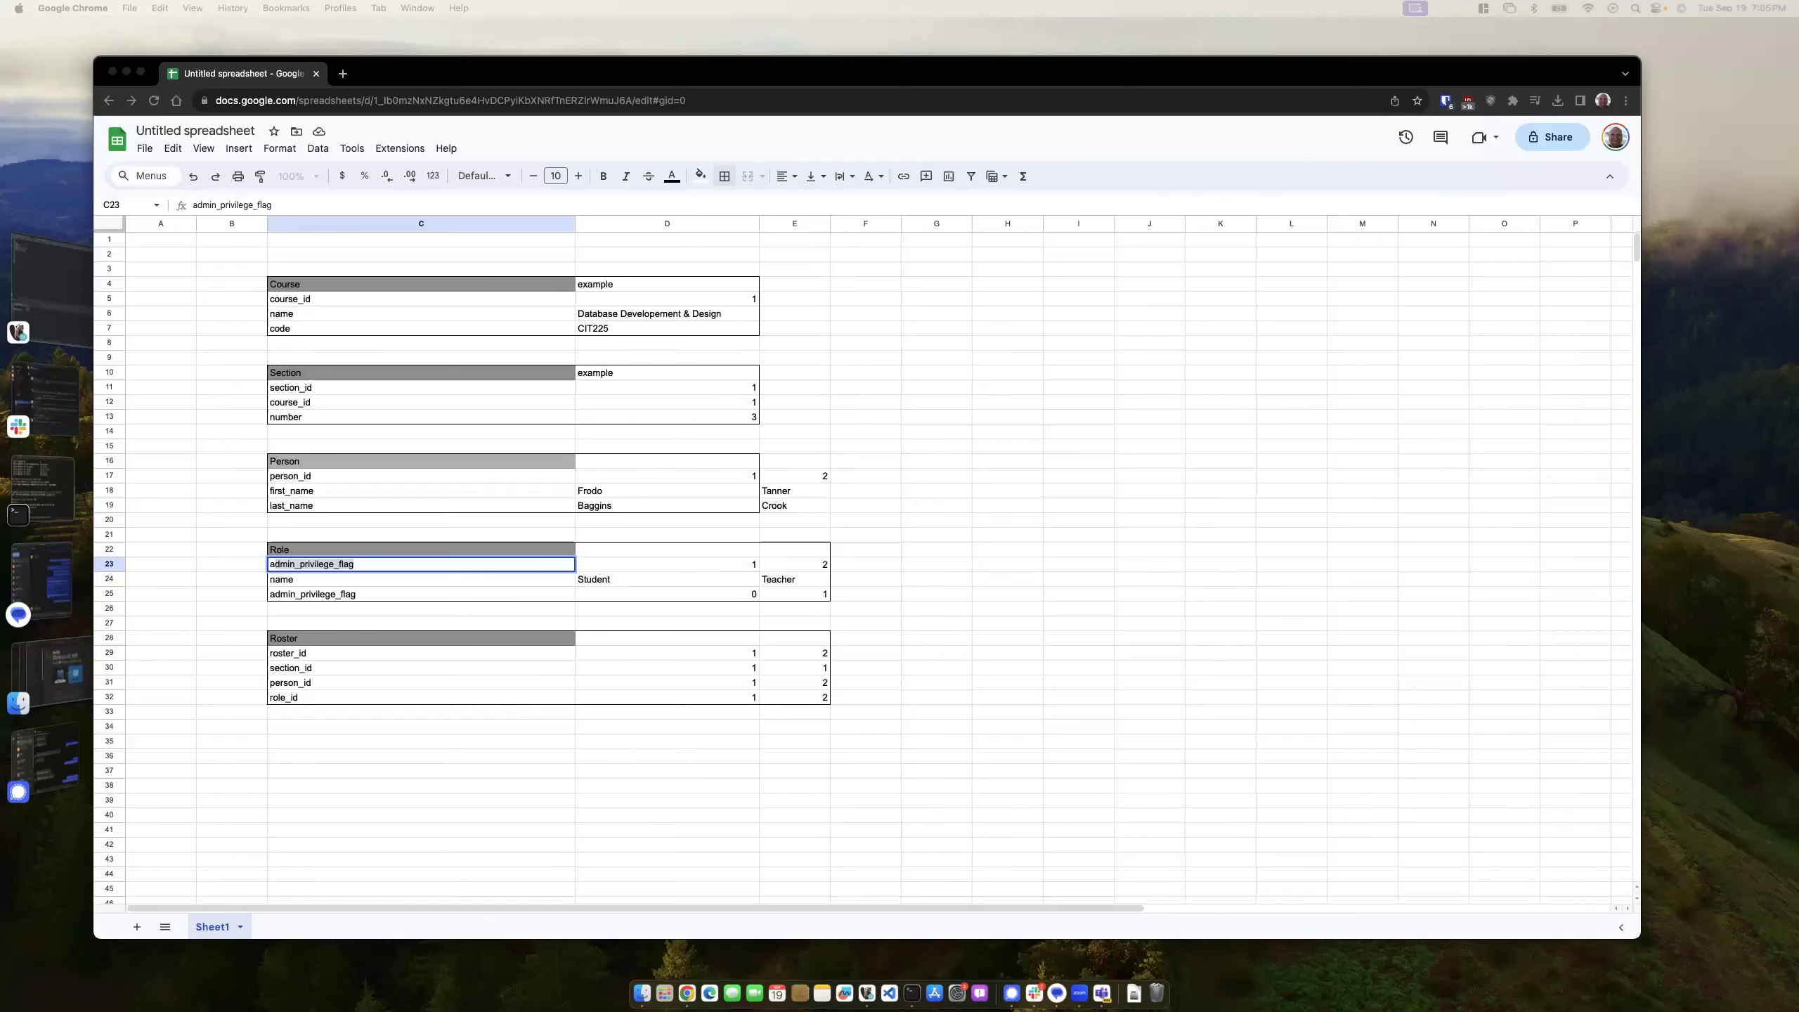
# - Dock the YouTube tab into the spreadsheet window and scrub the Week 02 lecture to the ER diagram near 41:27
pyautogui.moveTo(1026, 316); pyautogui.dragTo(411, 73)
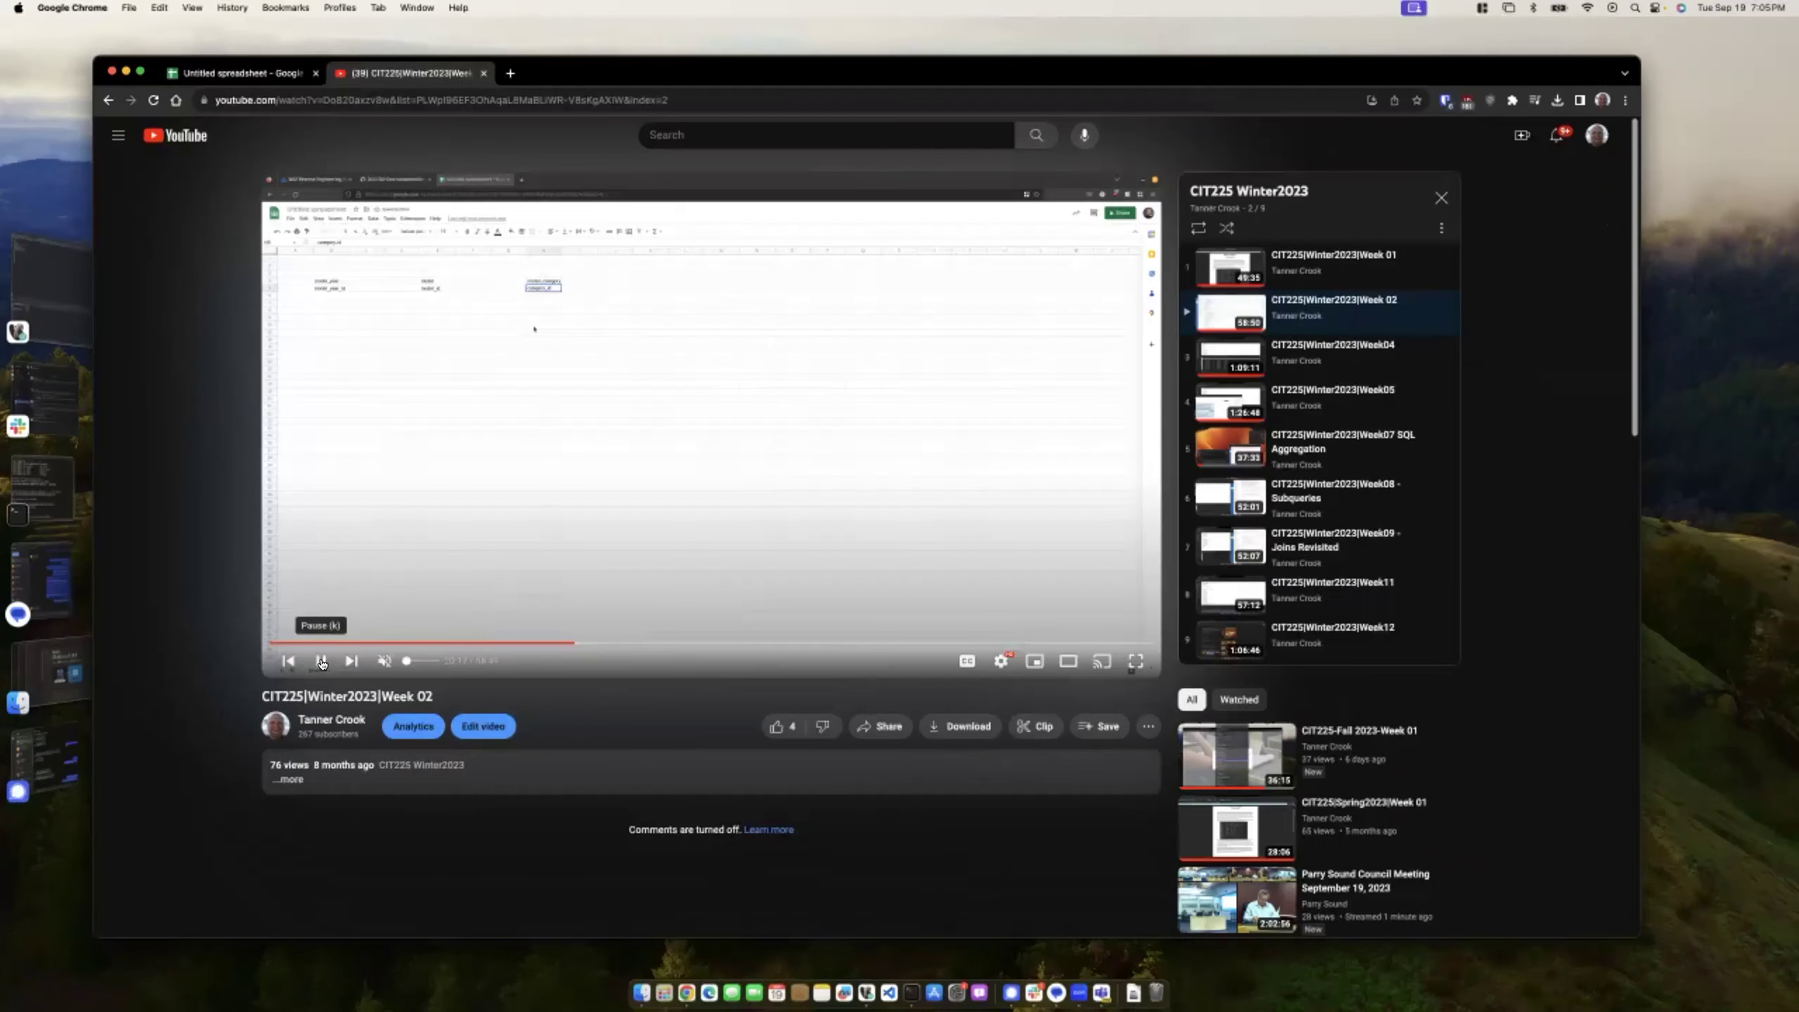
pyautogui.moveTo(572, 644); pyautogui.dragTo(835, 644)
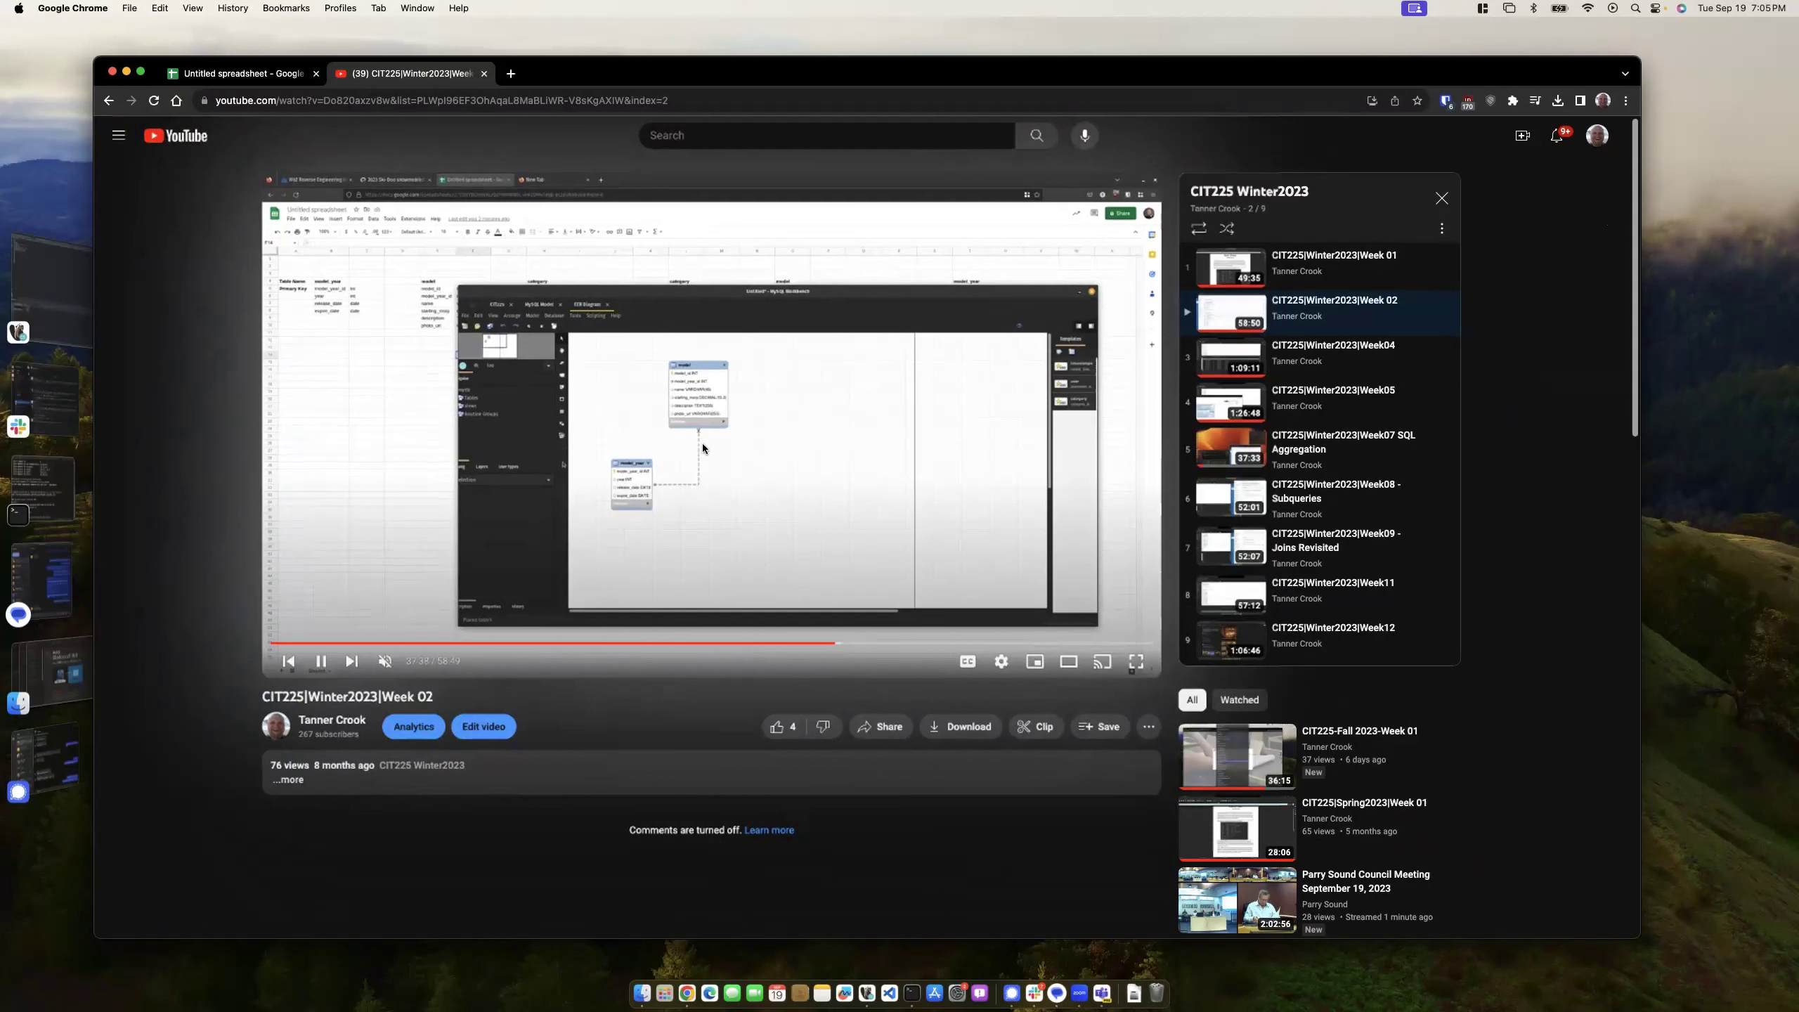
pyautogui.moveTo(836, 644); pyautogui.dragTo(878, 645)
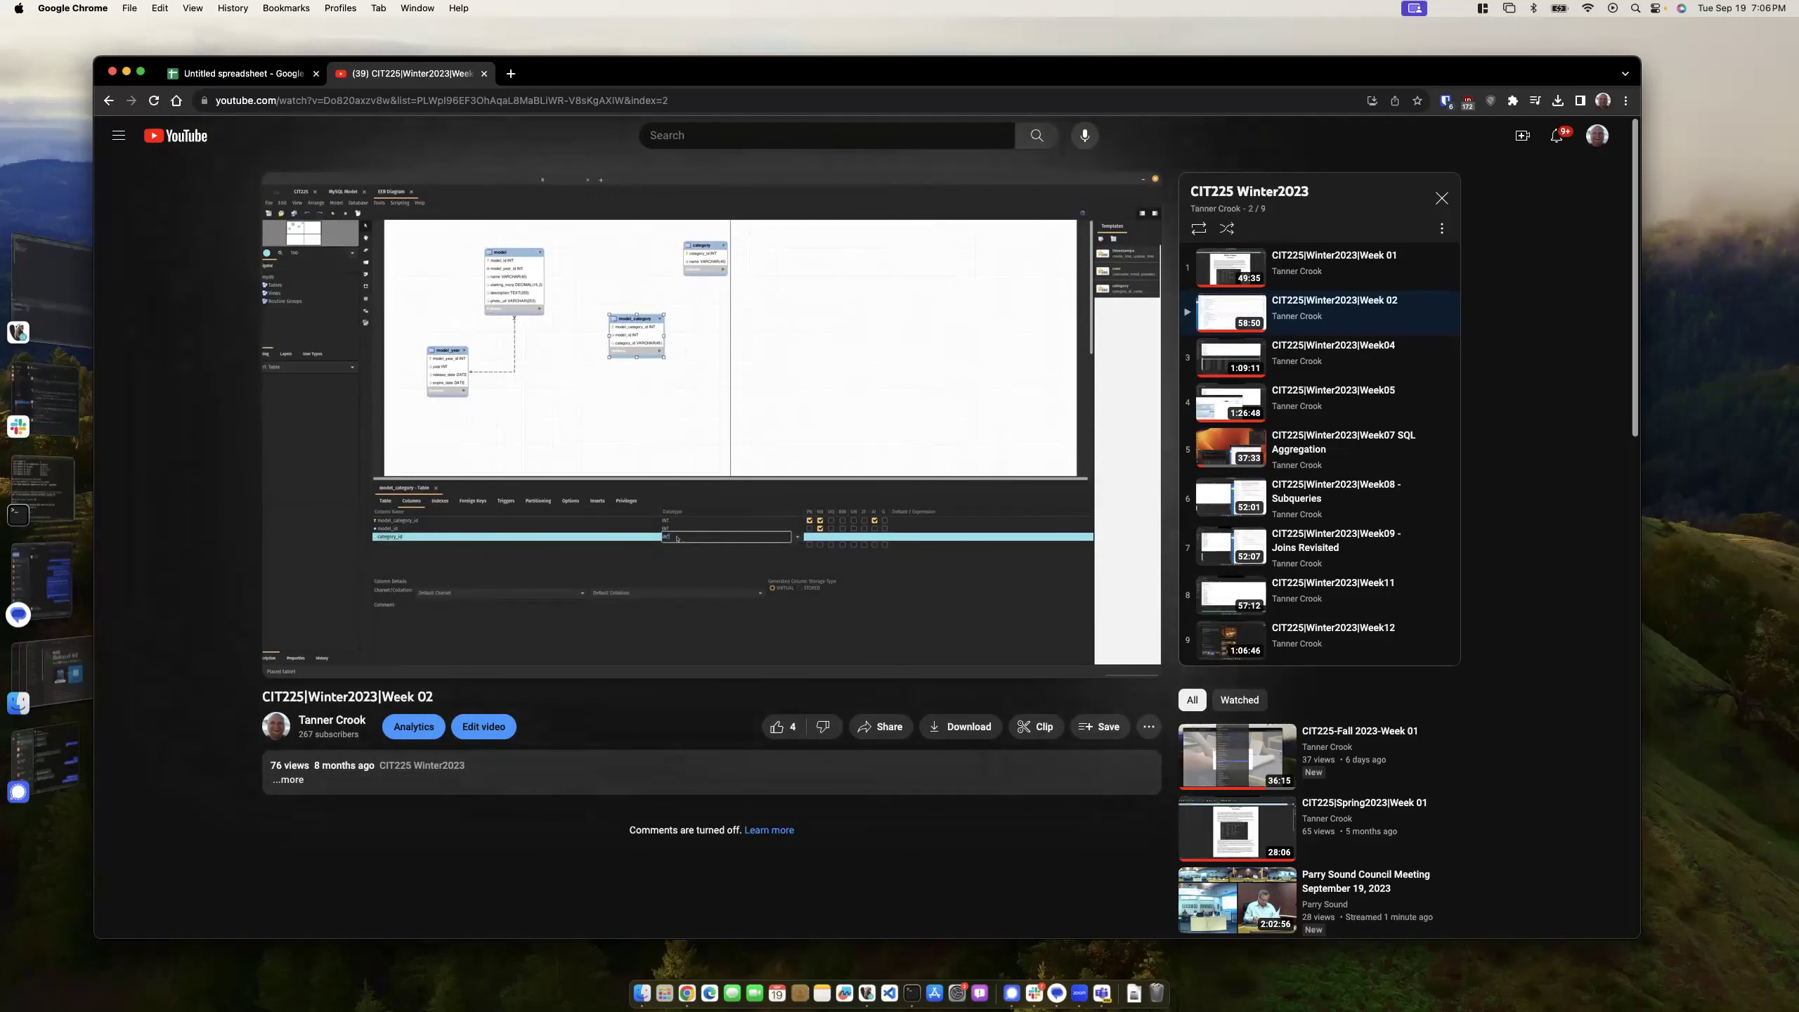
pyautogui.moveTo(665, 418)
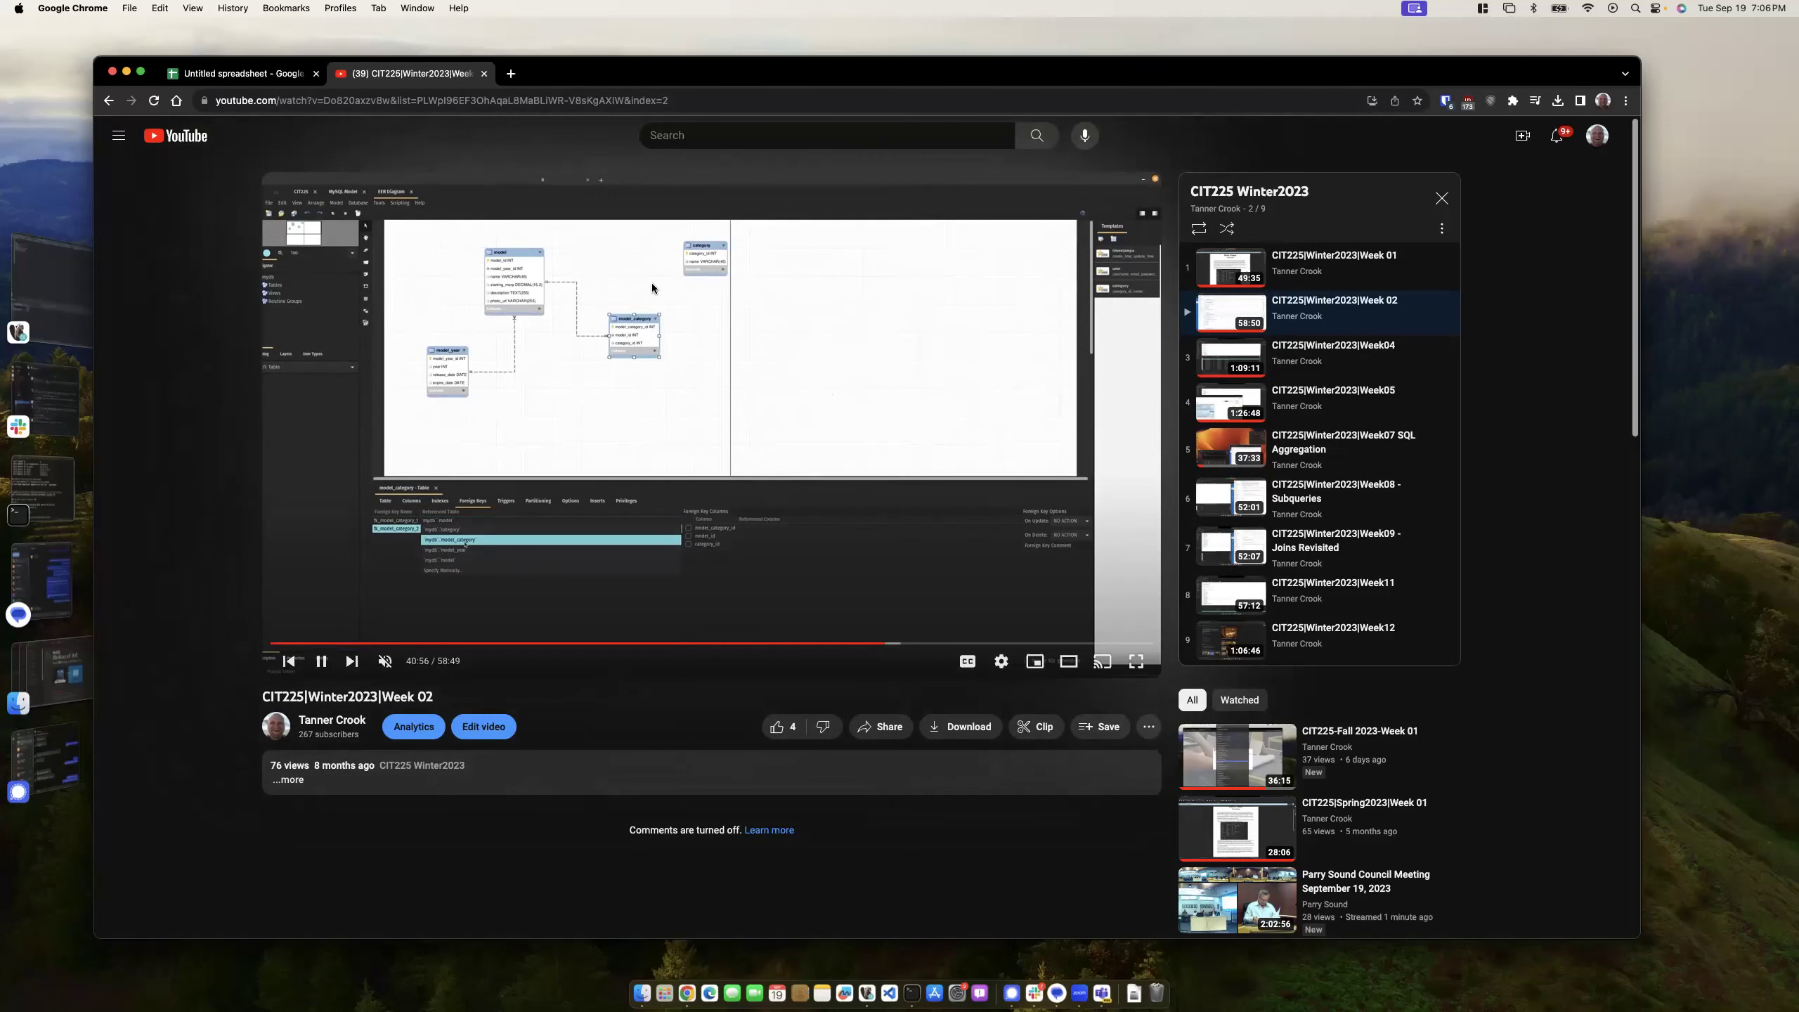
pyautogui.moveTo(913, 643)
pyautogui.mouseDown()
pyautogui.moveTo(897, 644)
pyautogui.moveTo(1087, 641)
pyautogui.moveTo(889, 634)
pyautogui.mouseUp()
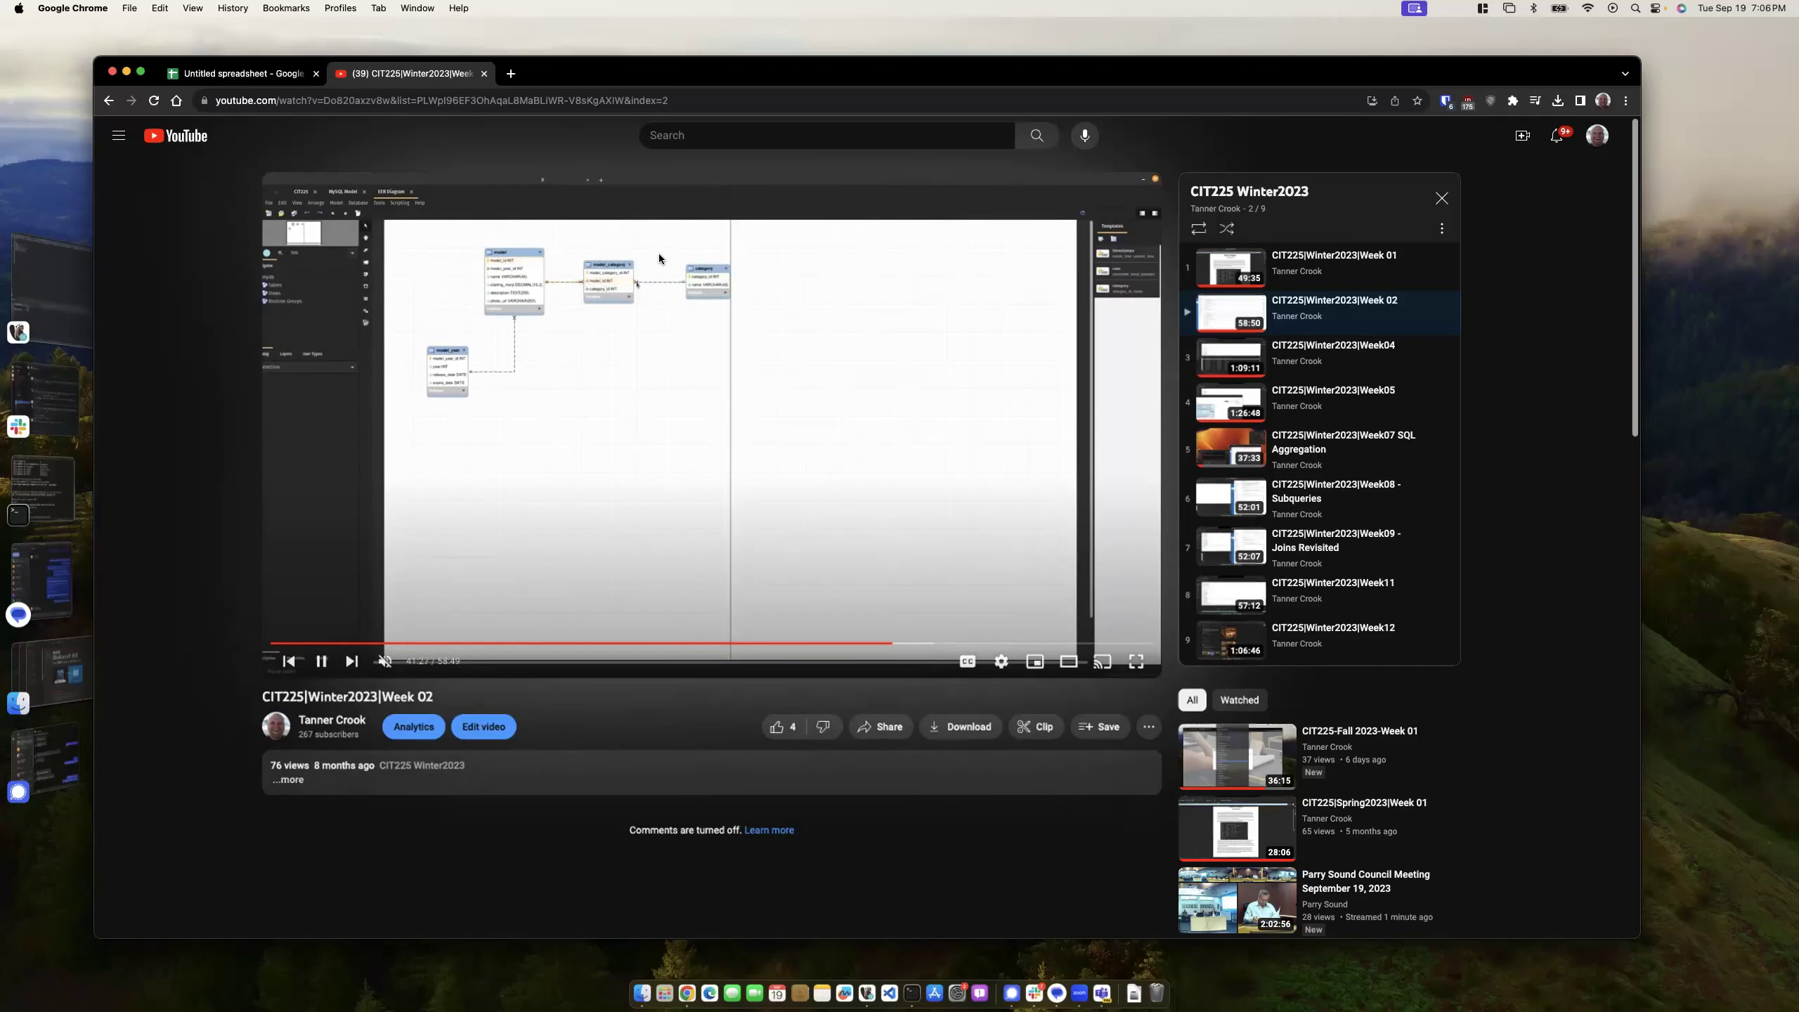
# - Pause the lecture, return to the spreadsheet, and select the Person last_name field and empty cell H4
pyautogui.click(321, 661)
pyautogui.moveTo(572, 84); pyautogui.dragTo(579, 84)
pyautogui.click(253, 73)
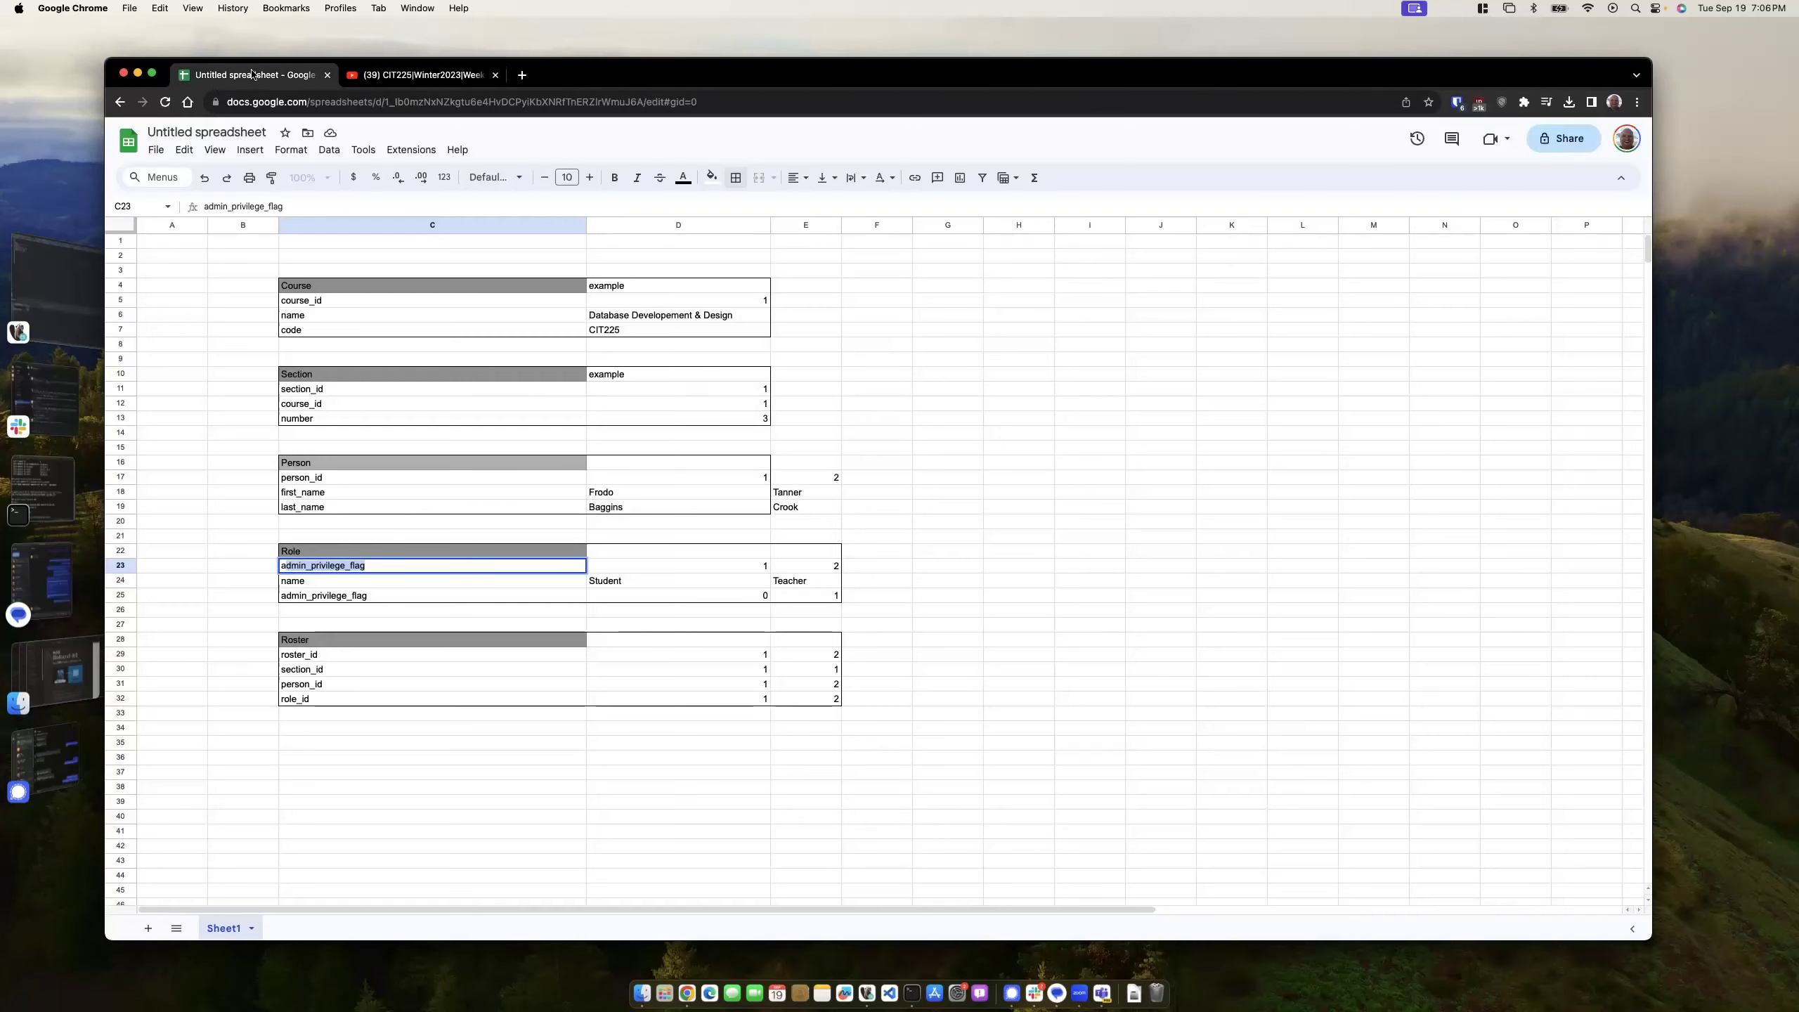
pyautogui.click(312, 480)
pyautogui.click(315, 508)
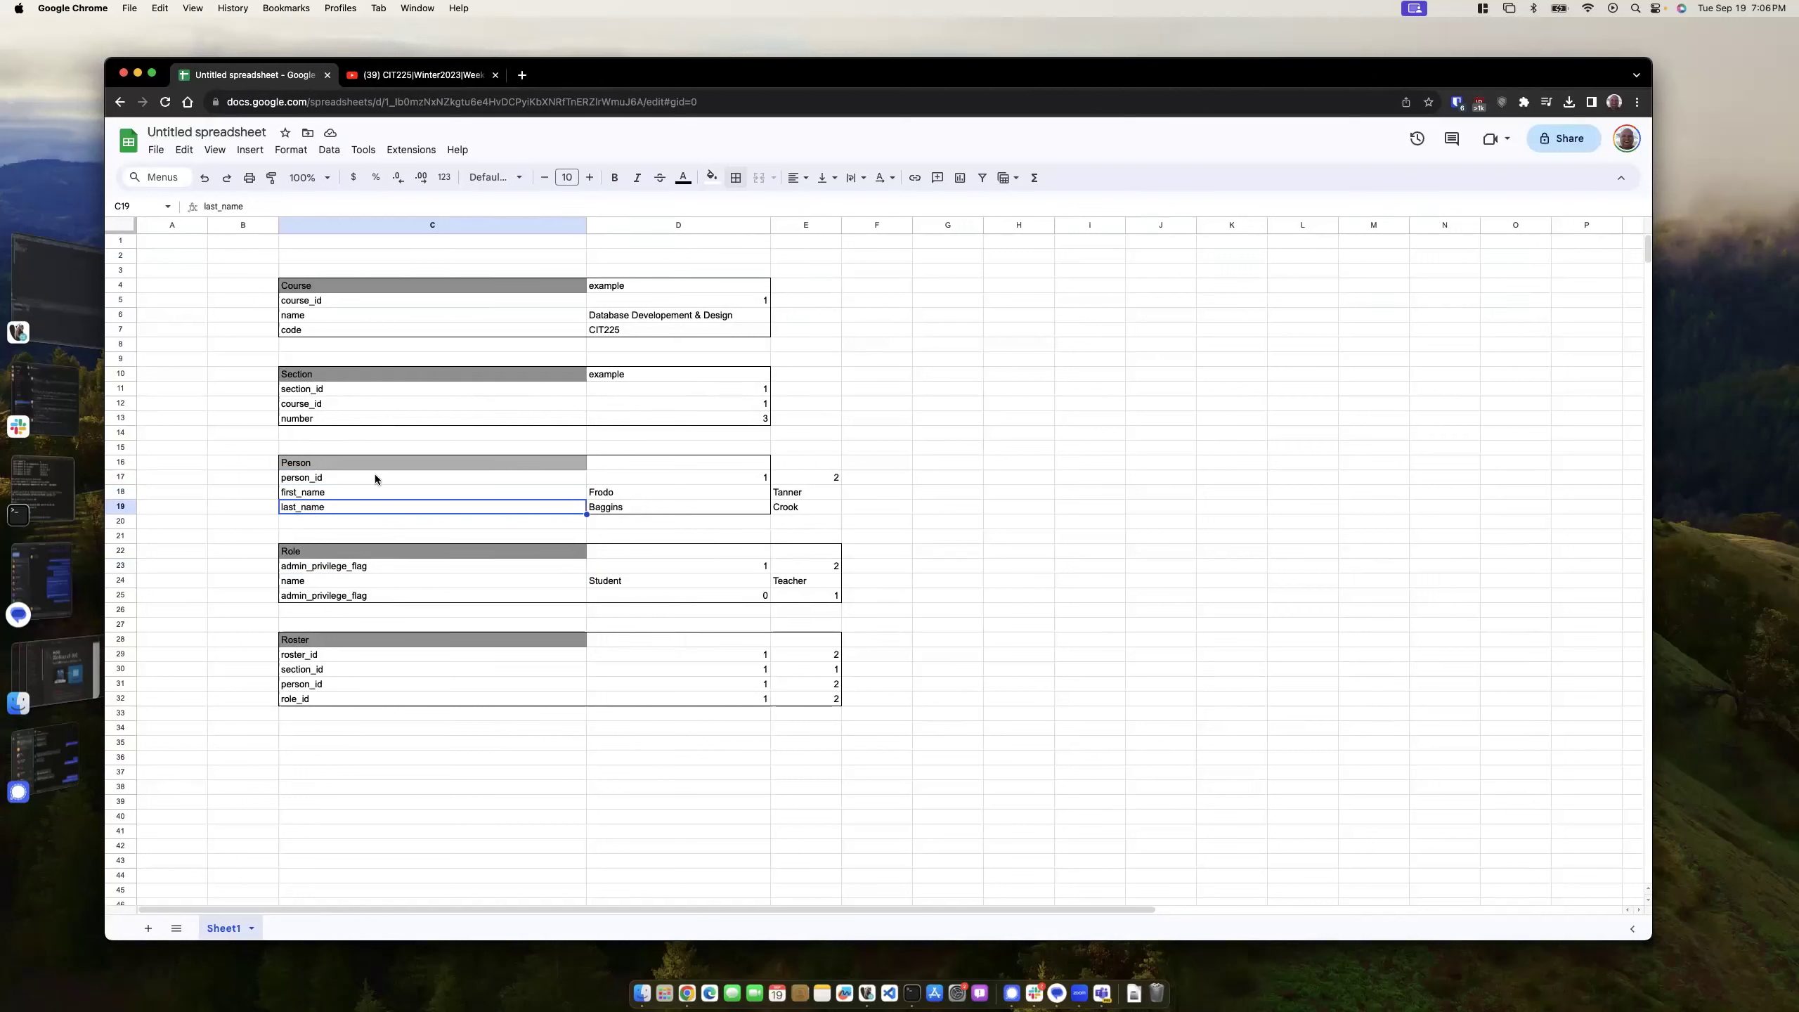
pyautogui.click(1048, 289)
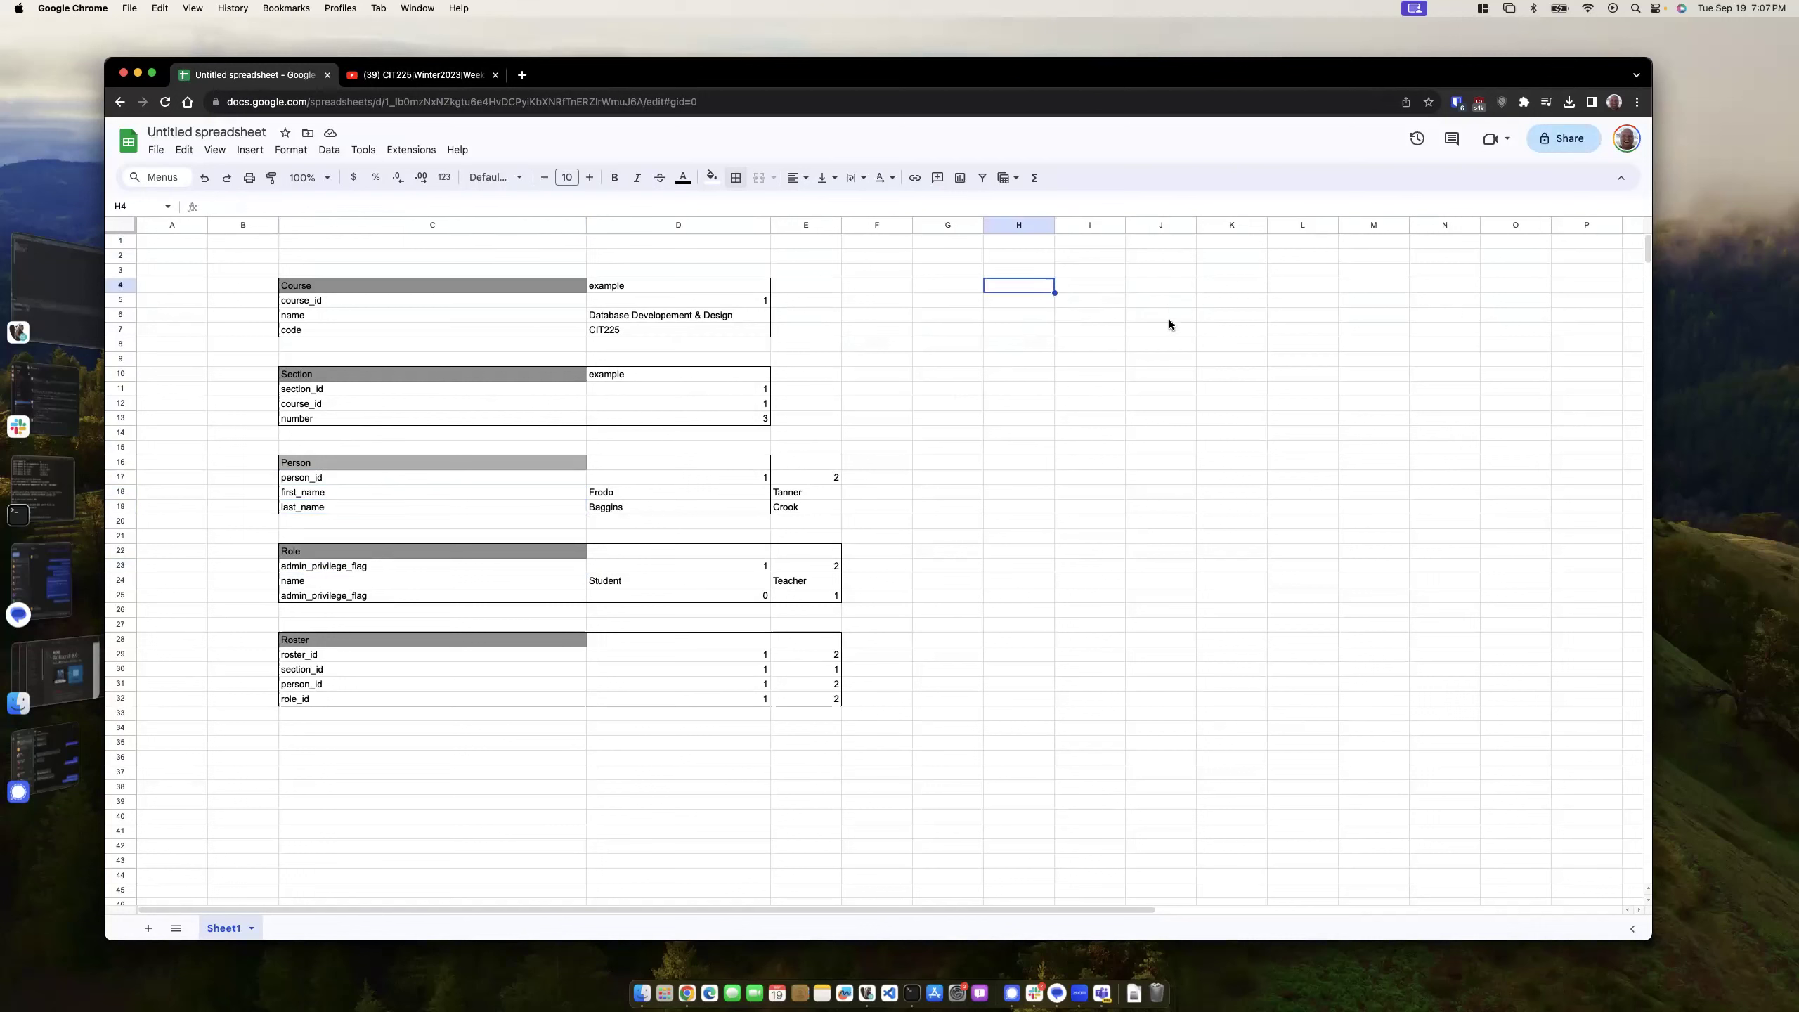
pyautogui.write('Fruit')
pyautogui.press('Return')
pyautogui.write('Apple')
pyautogui.press('Return')
pyautogui.write('Organ')
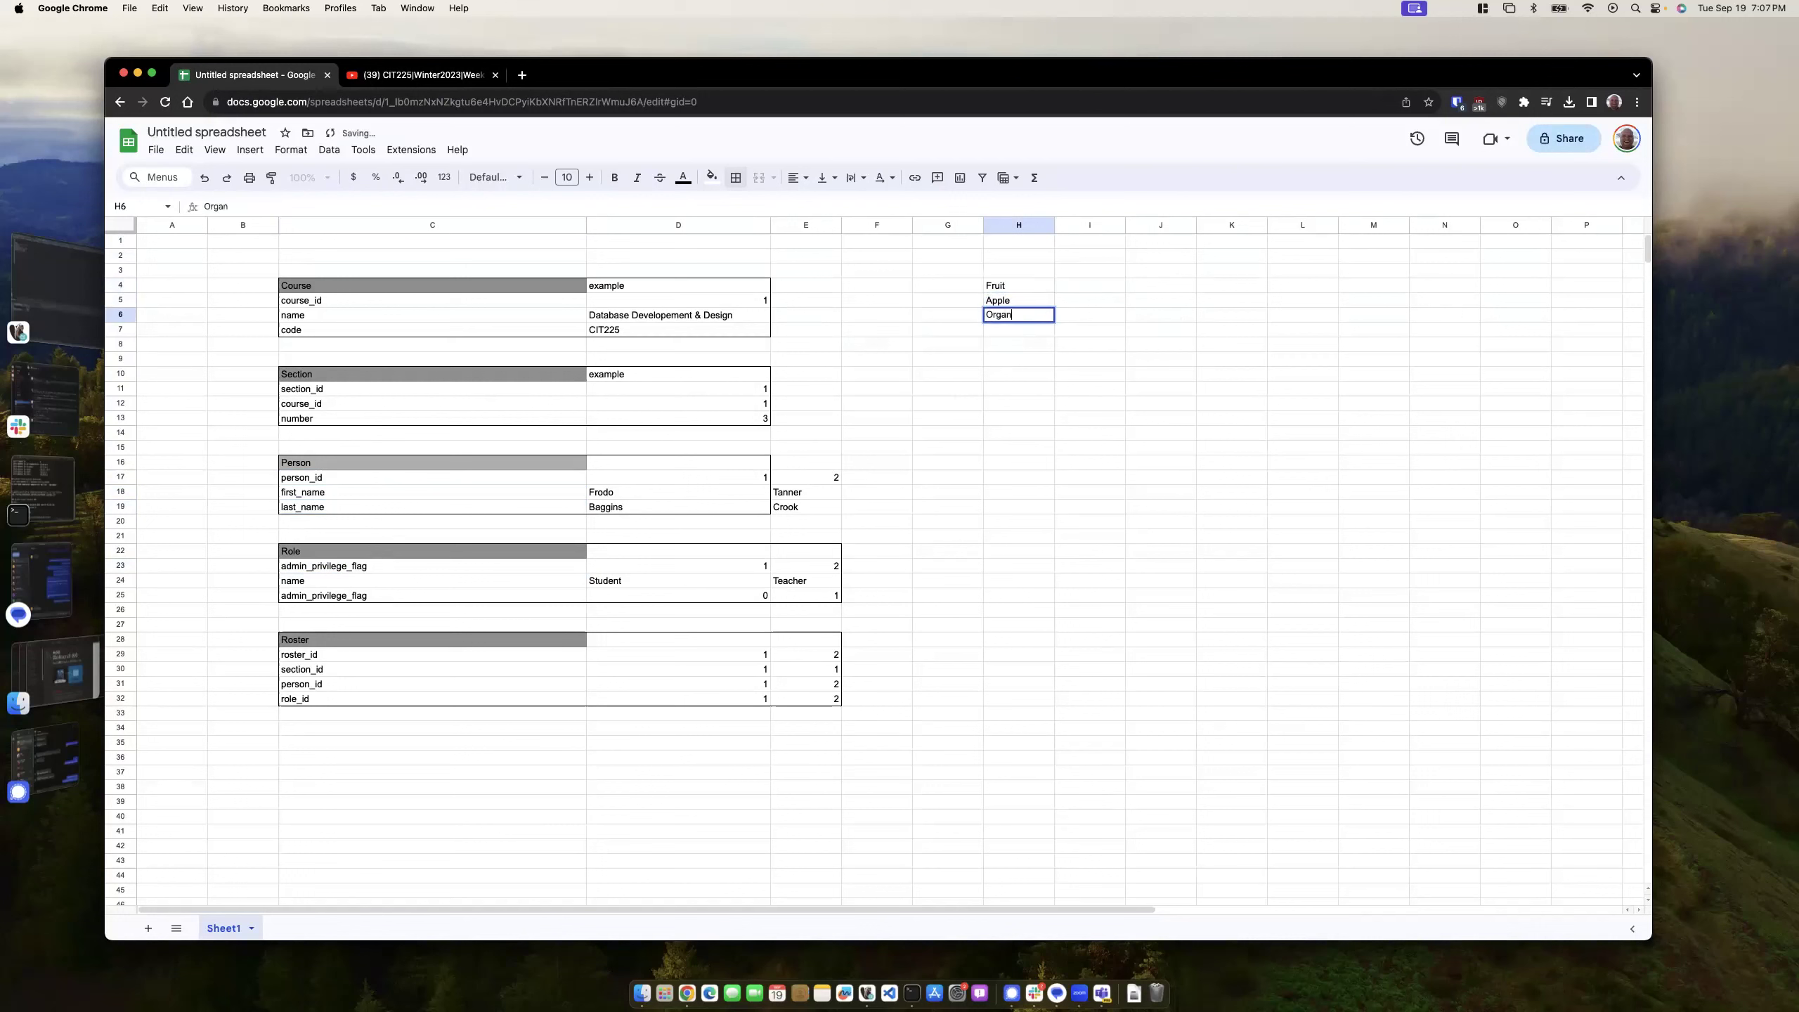
pyautogui.write('ange')
pyautogui.press('Return')
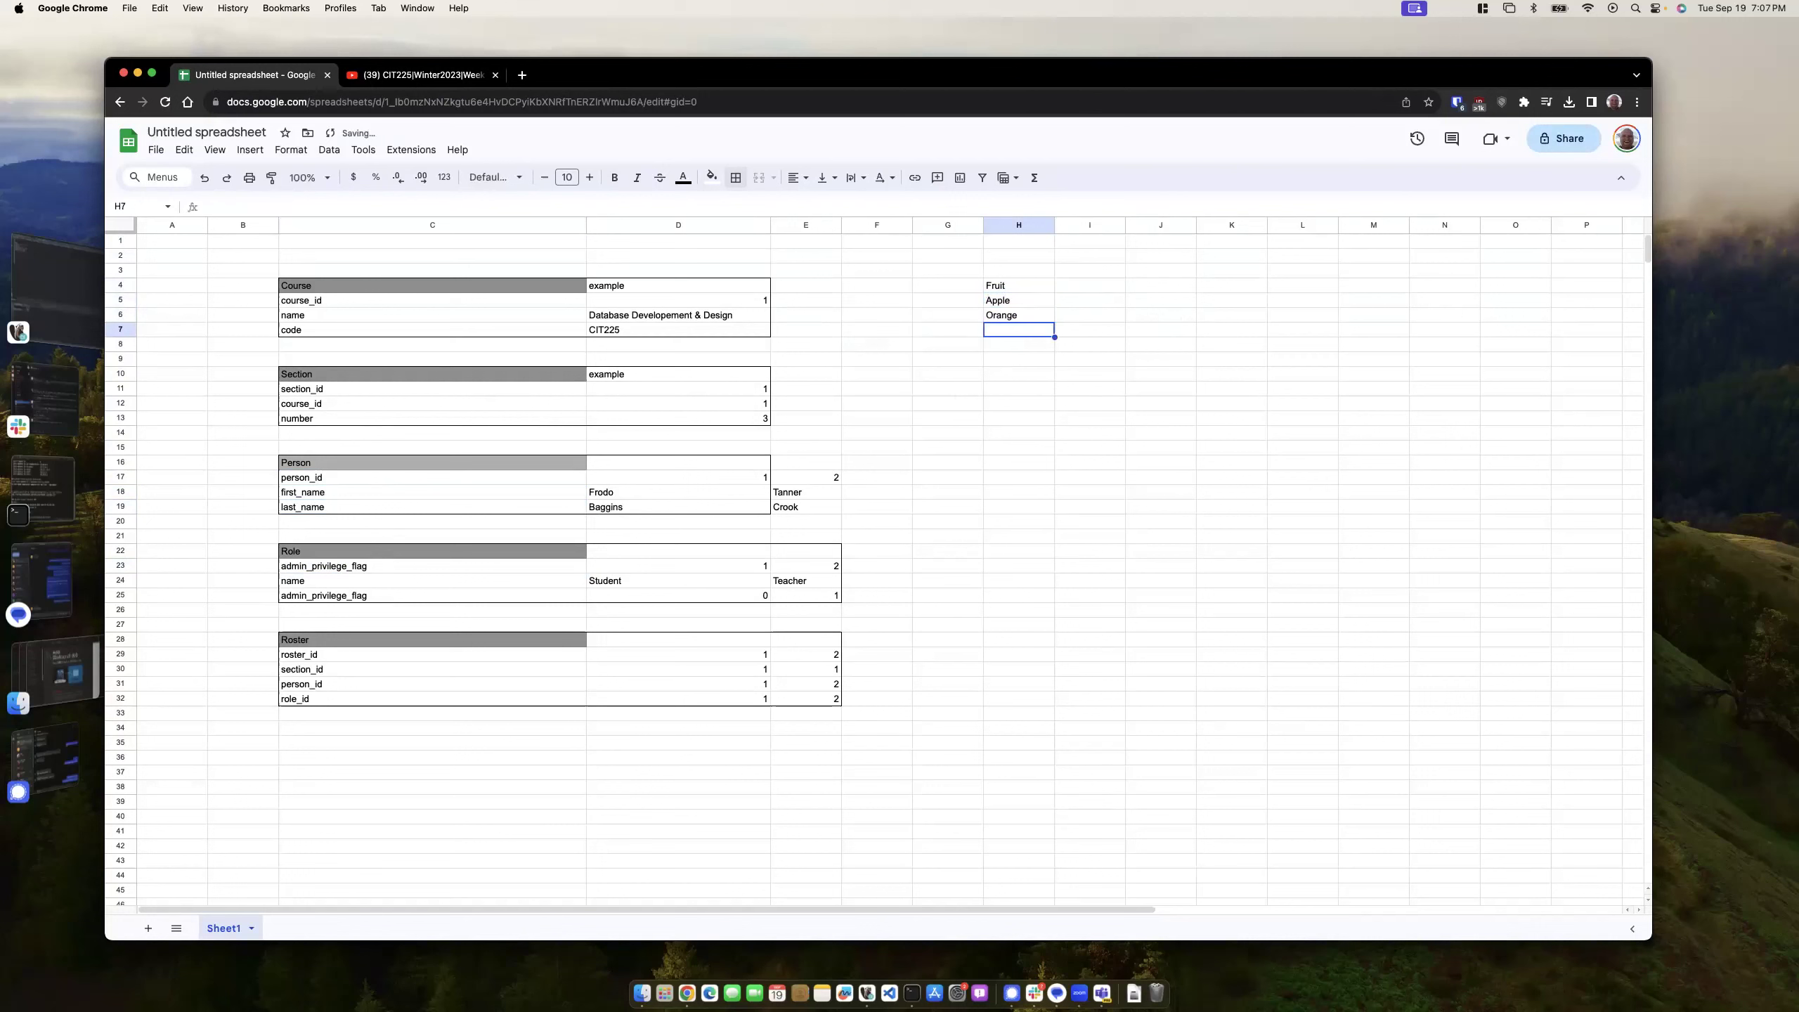
pyautogui.moveTo(1020, 300); pyautogui.dragTo(1024, 314)
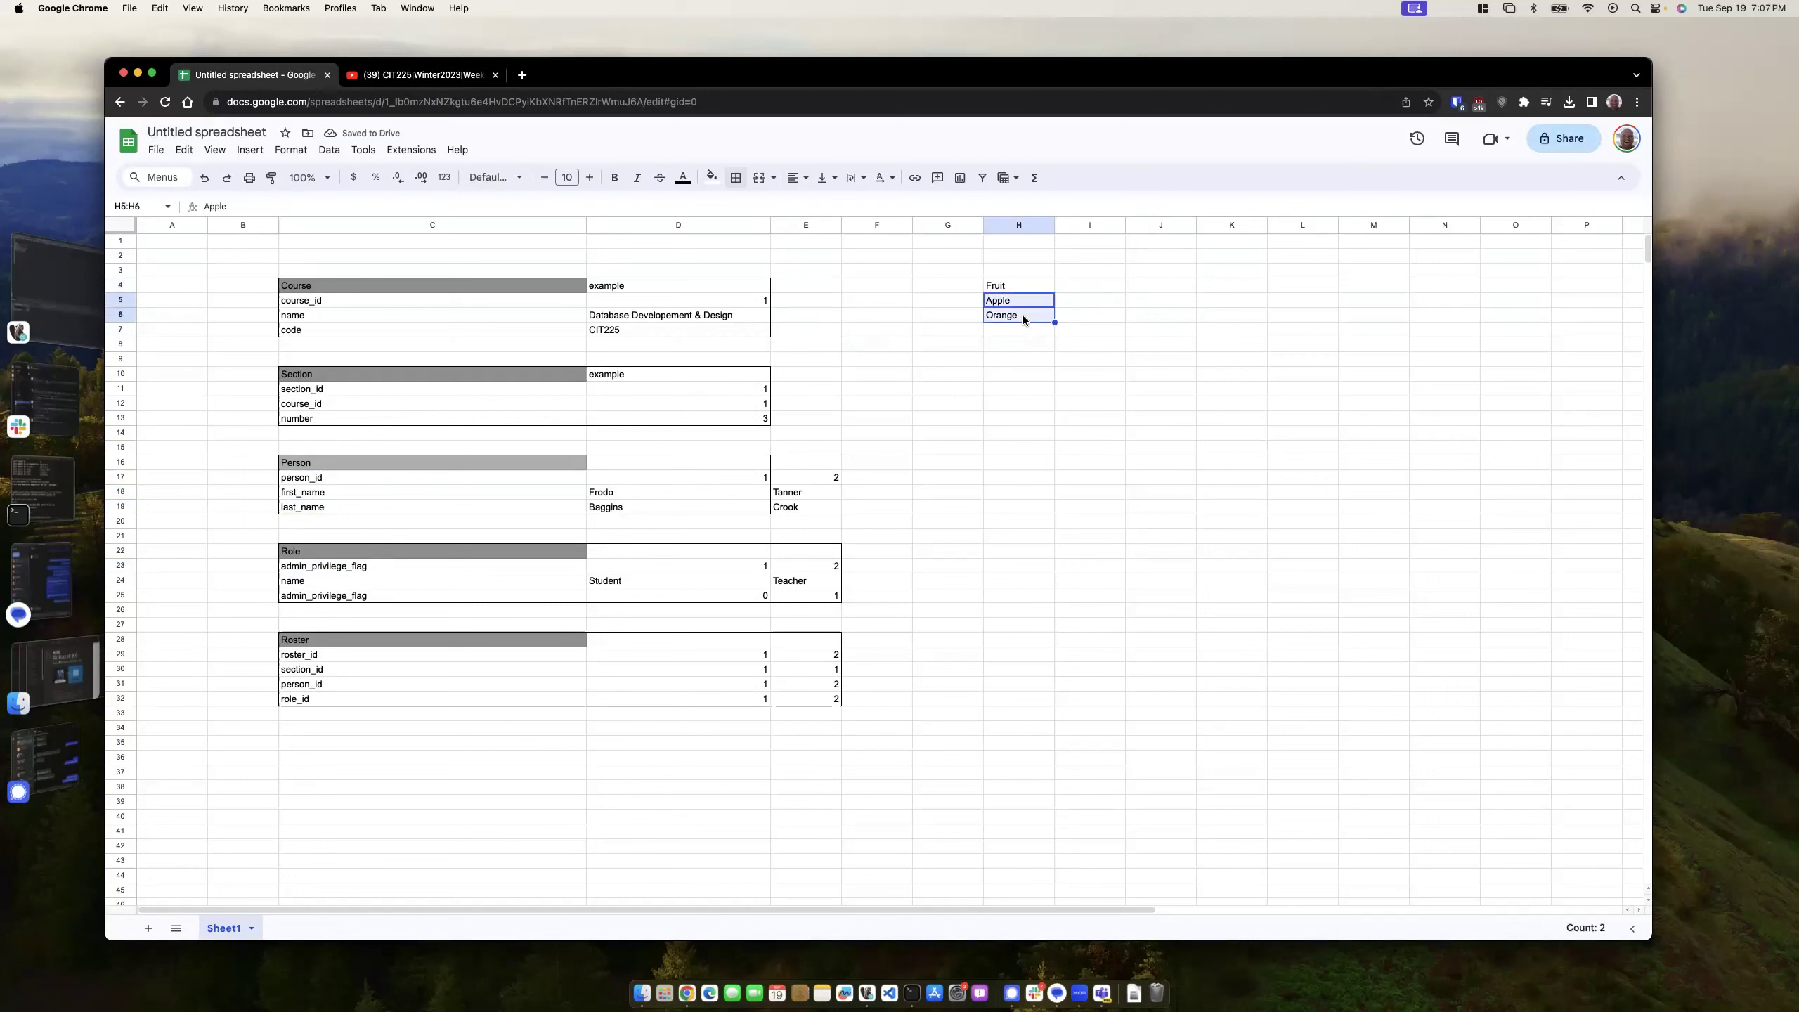
pyautogui.press('Delete')
pyautogui.click(1015, 286)
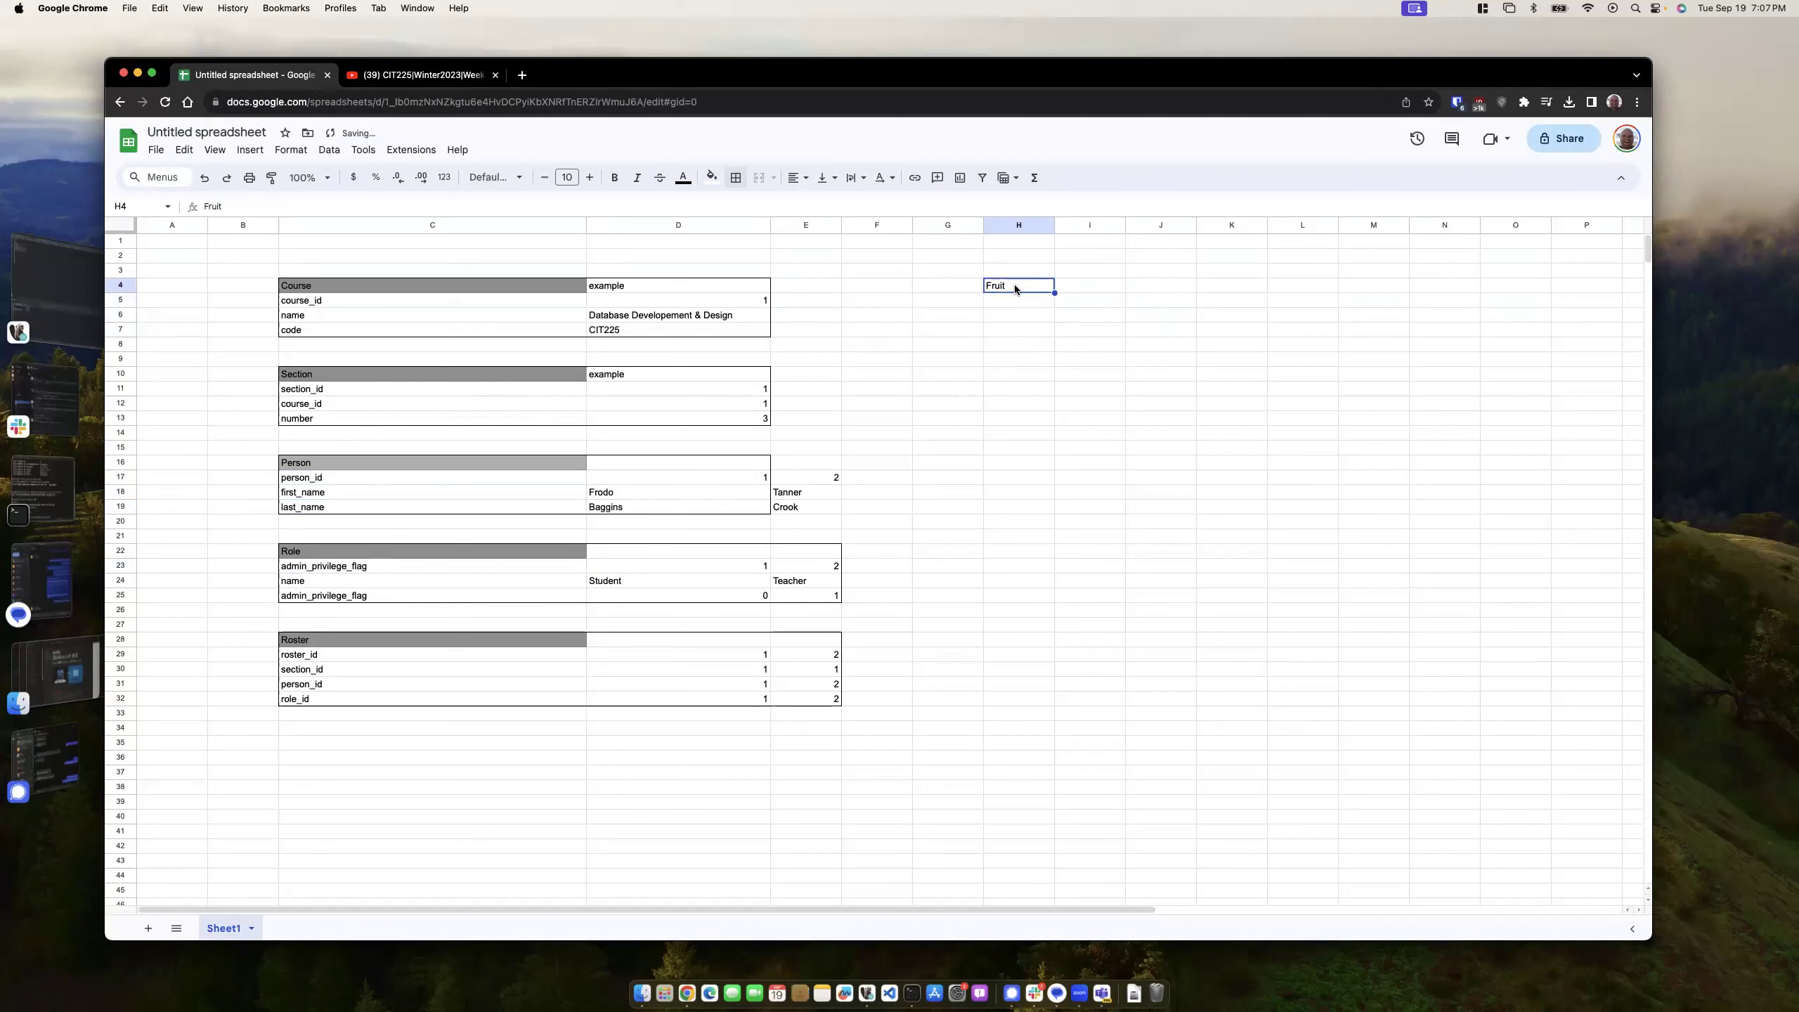
pyautogui.press('Delete')
pyautogui.moveTo(446, 301); pyautogui.dragTo(689, 332)
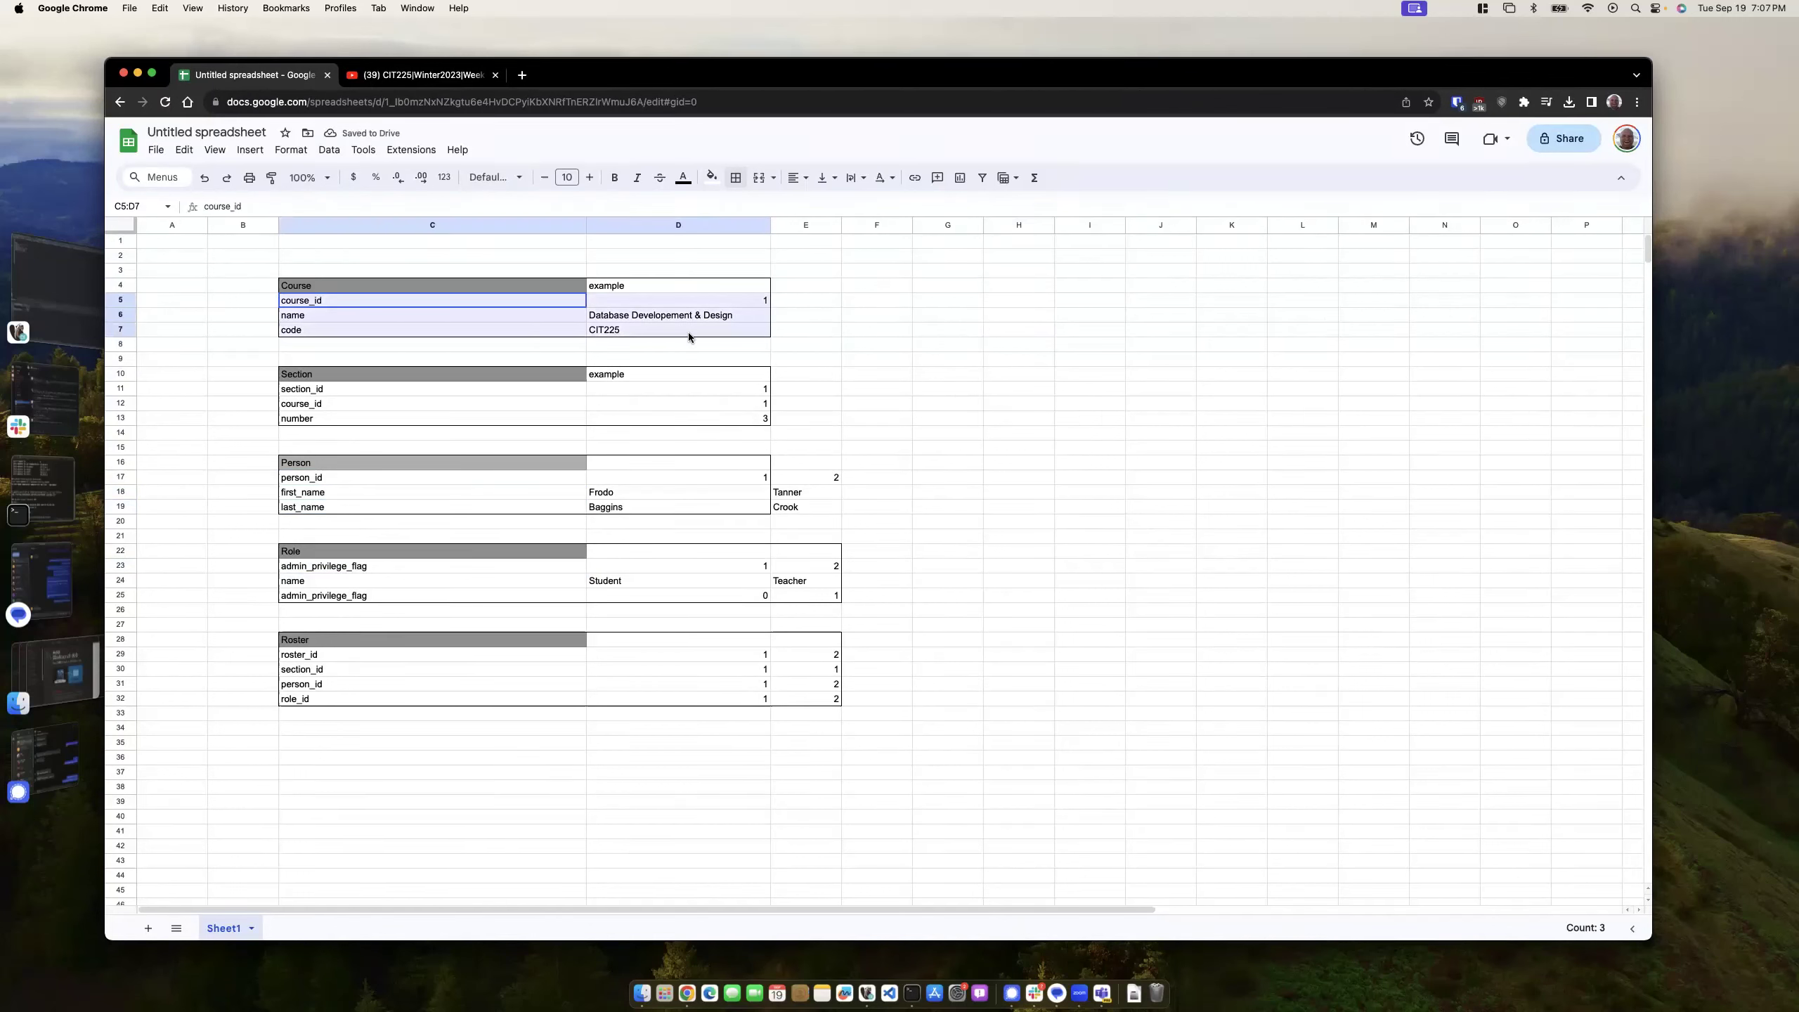
pyautogui.click(810, 335)
pyautogui.moveTo(416, 284); pyautogui.dragTo(666, 333)
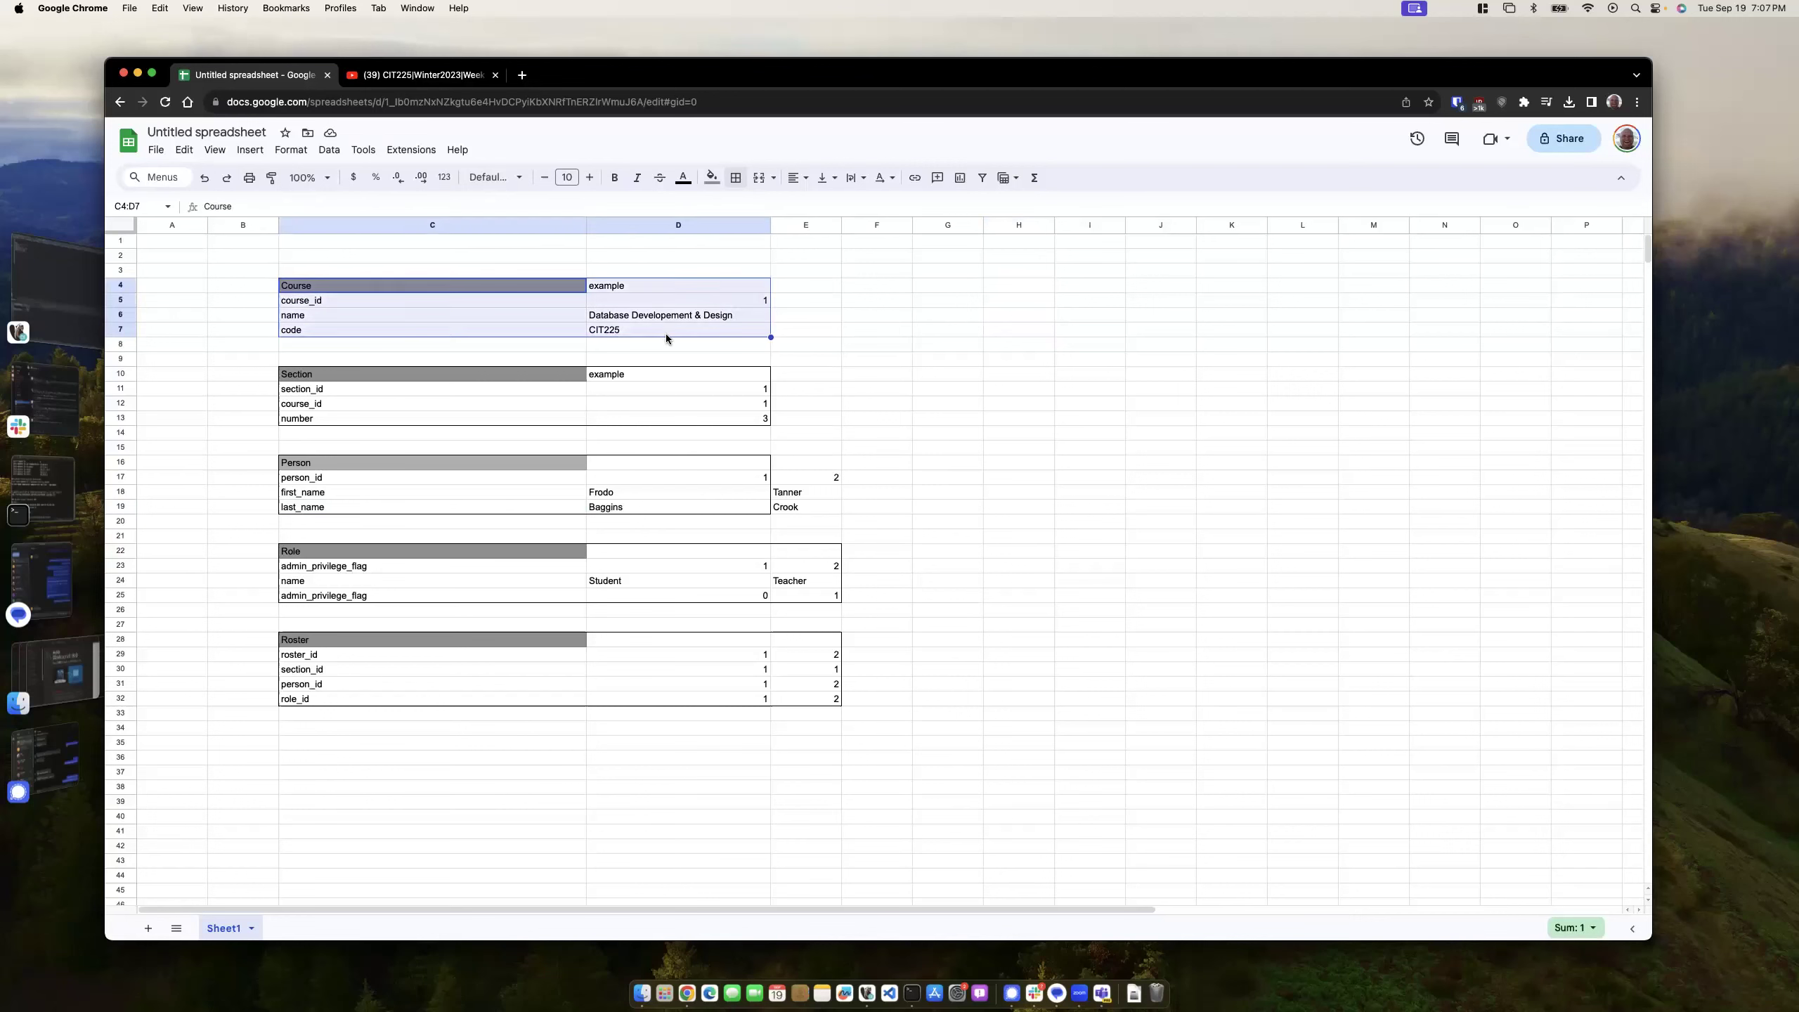
pyautogui.click(808, 344)
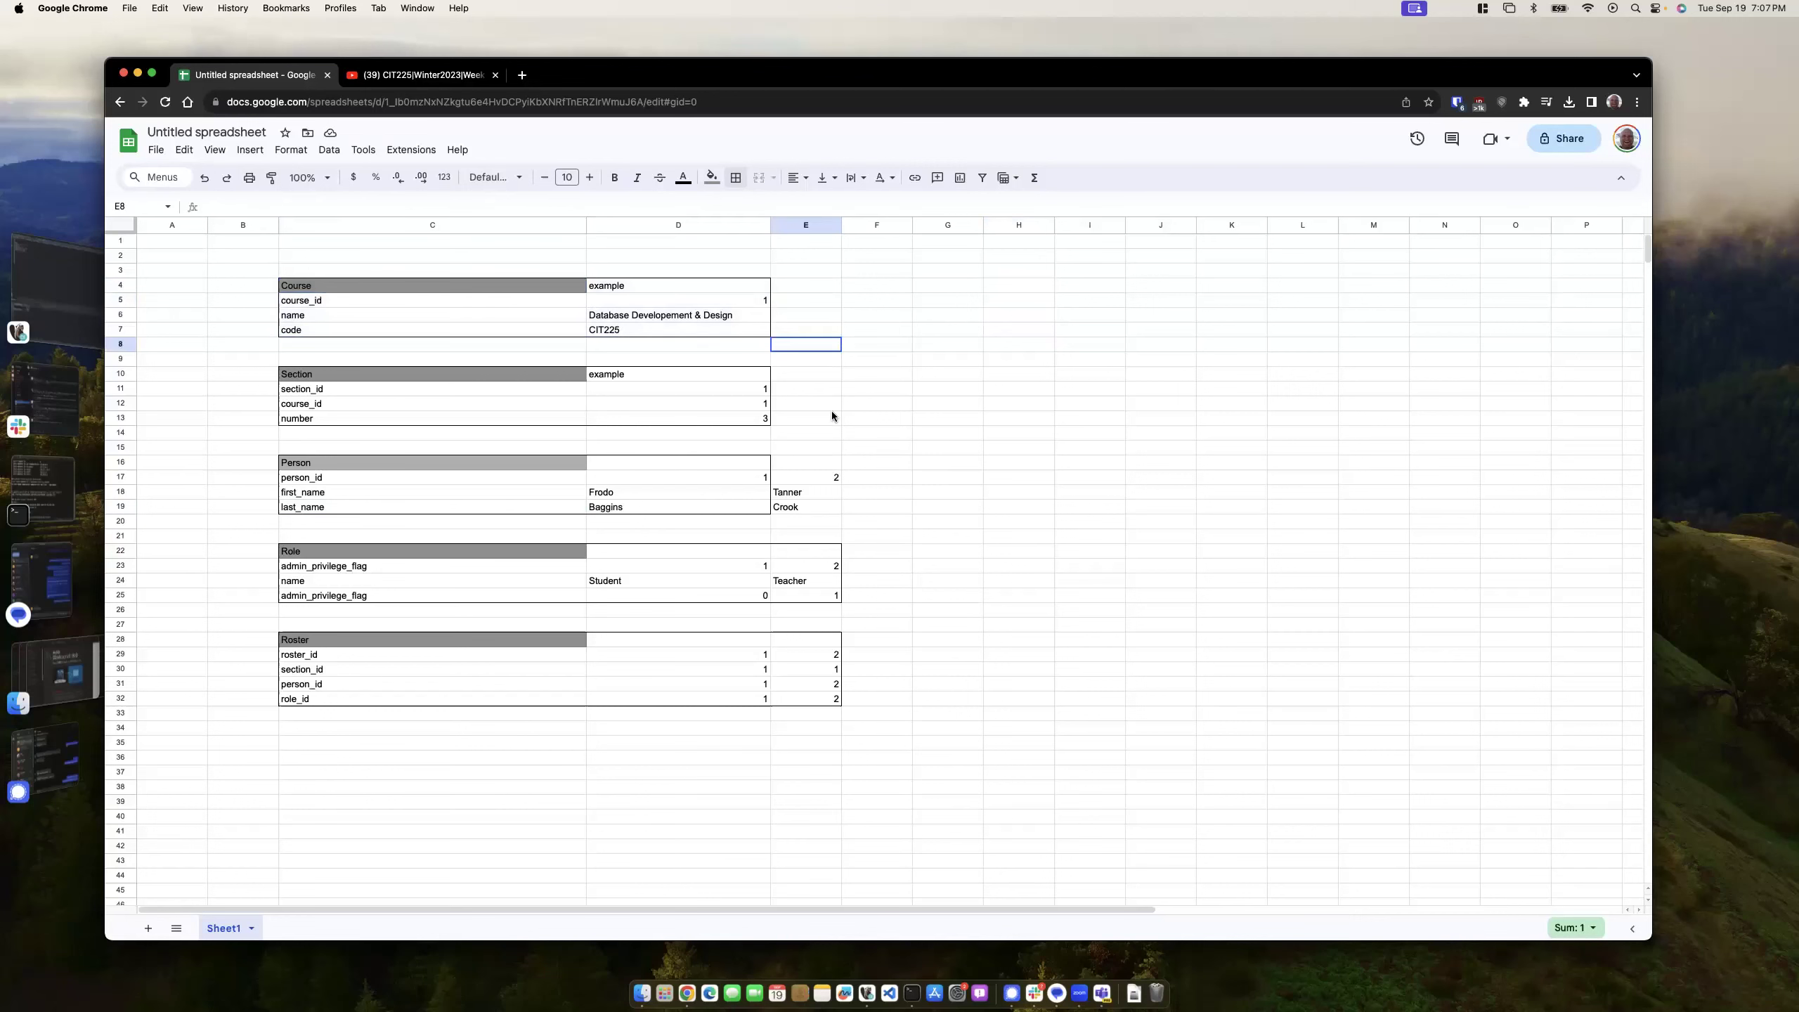
pyautogui.click(791, 304)
pyautogui.write('2')
pyautogui.press('Return')
pyautogui.write('Intro to WEb')
pyautogui.press('BackSpace')
pyautogui.press('BackSpace')
pyautogui.write('eb dE')
pyautogui.press('BackSpace')
pyautogui.press('BackSpace')
pyautogui.write('Dev')
pyautogui.press('Return')
pyautogui.write('CIT230')
pyautogui.press('Return')
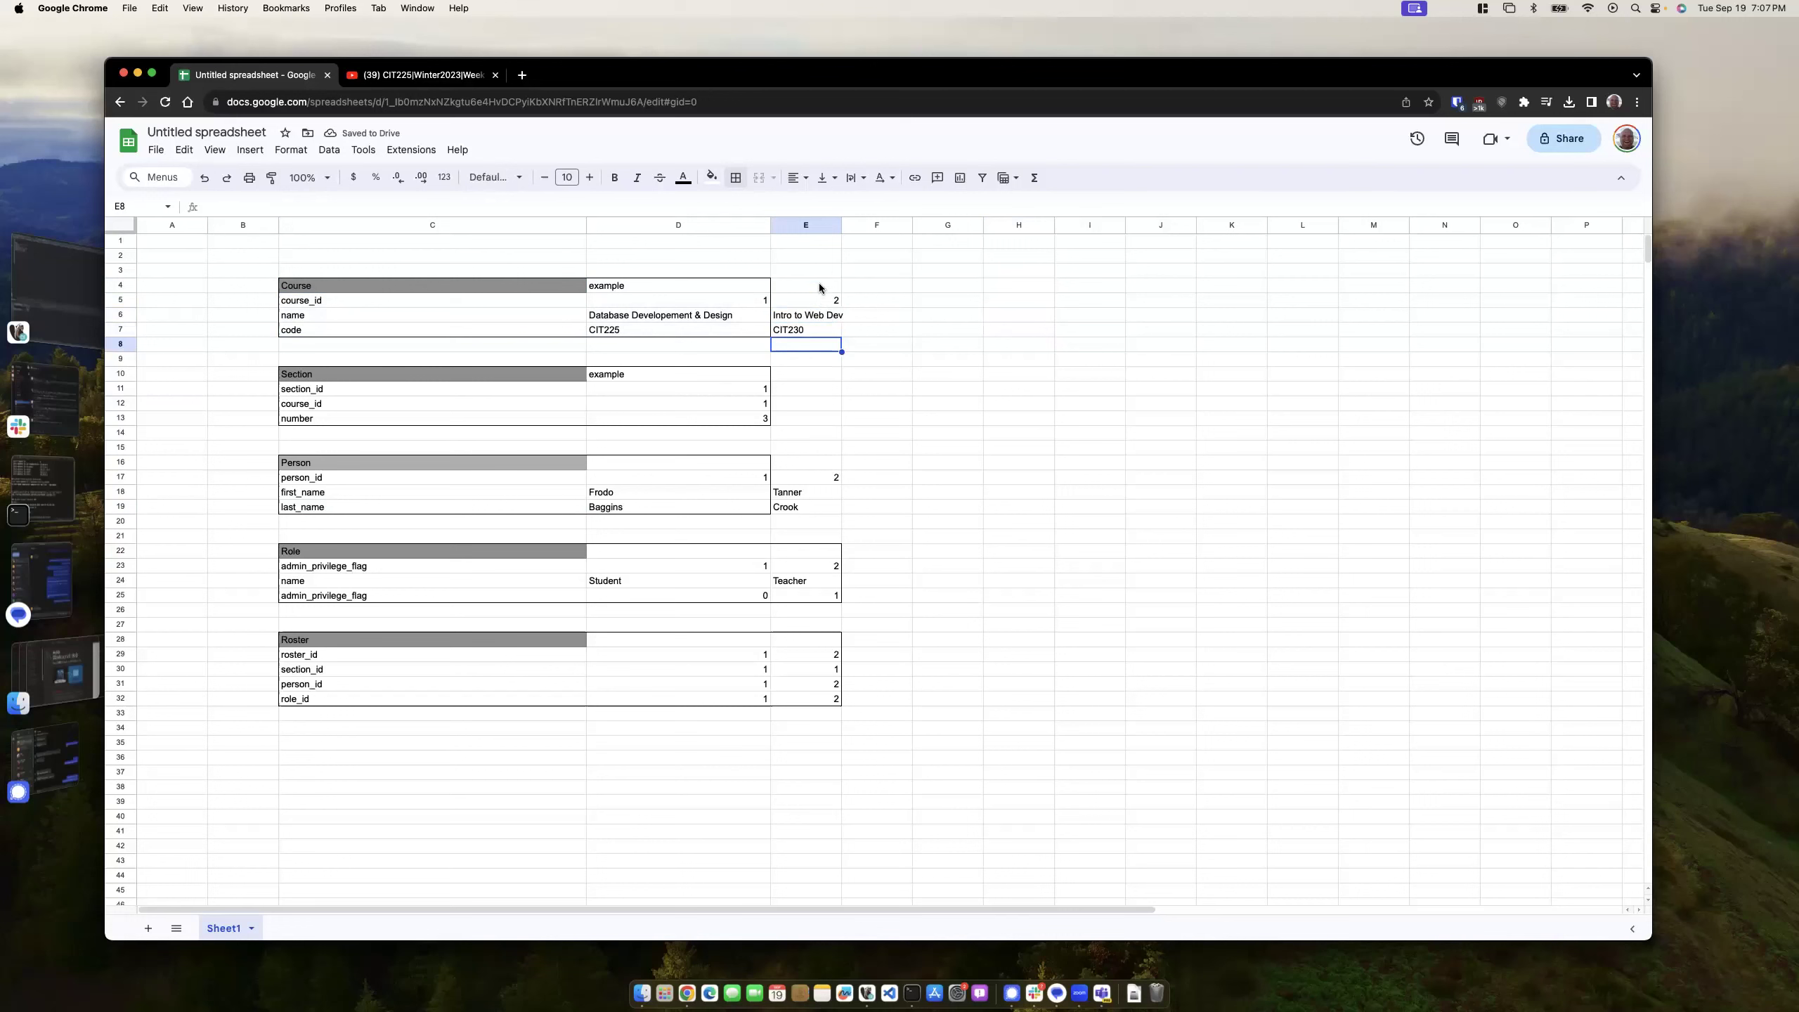
pyautogui.moveTo(821, 284); pyautogui.dragTo(815, 325)
pyautogui.press('Delete')
pyautogui.click(898, 389)
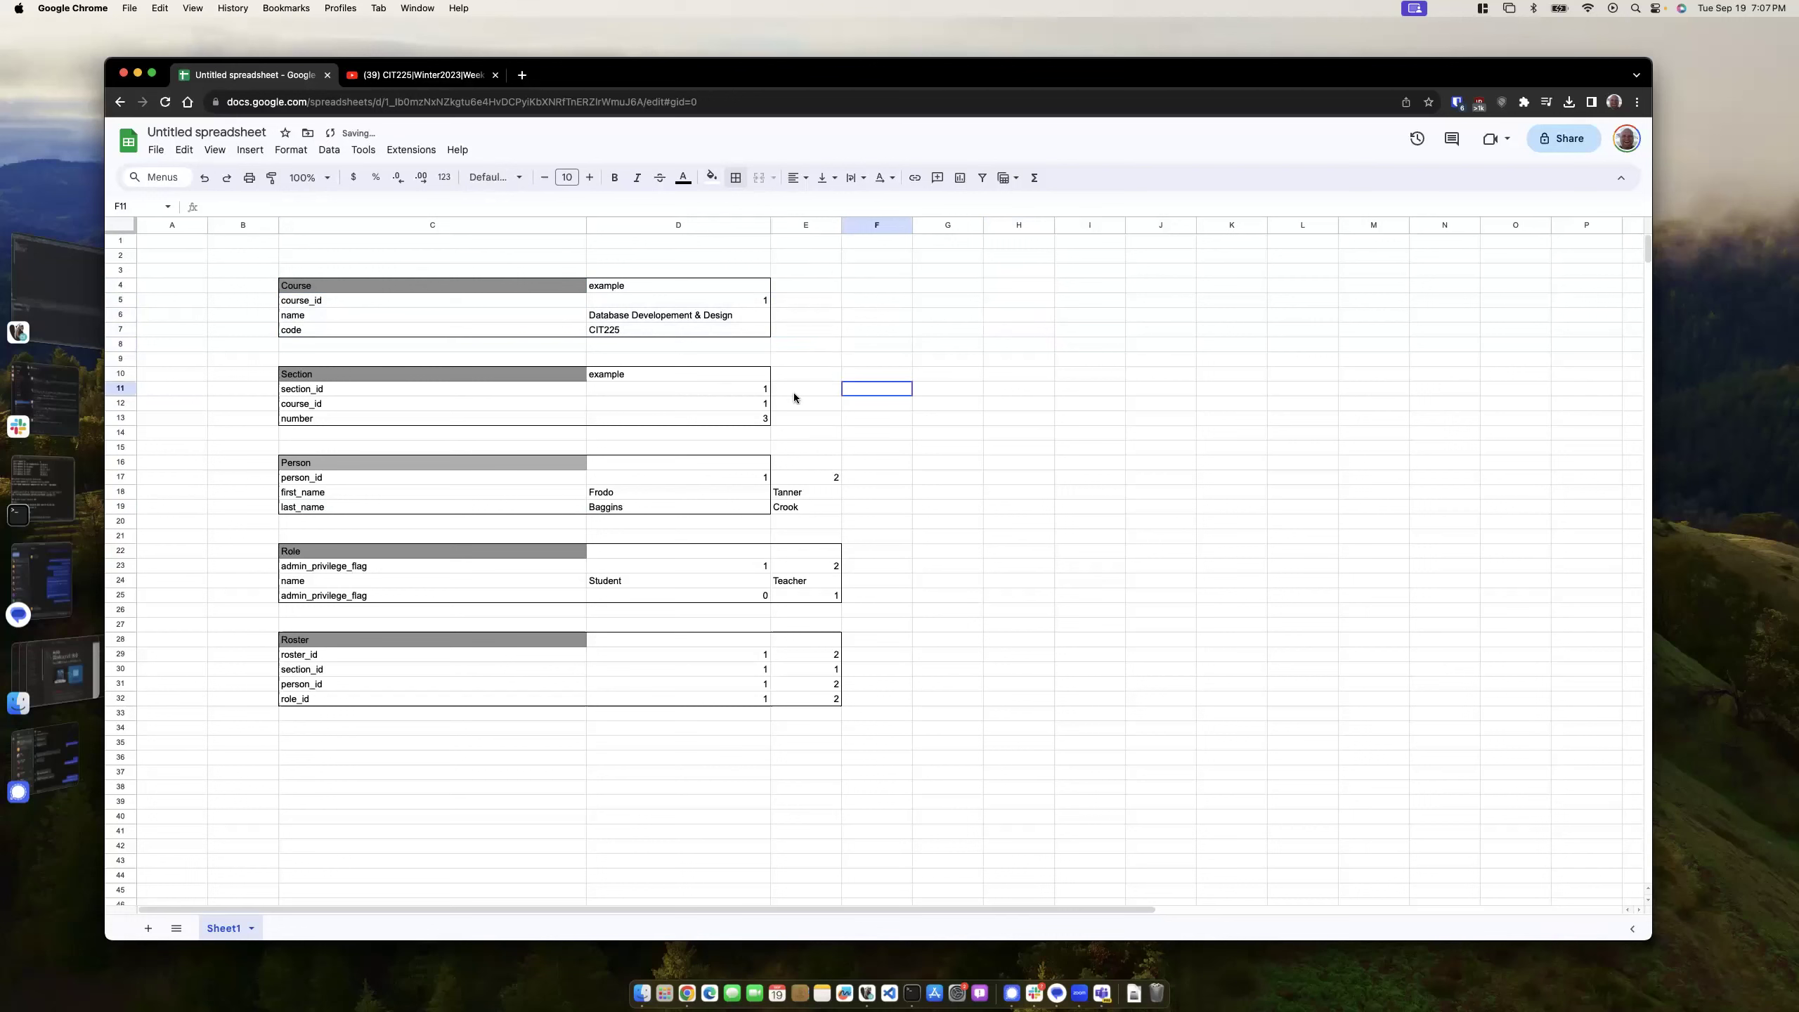
pyautogui.moveTo(673, 301); pyautogui.dragTo(820, 698)
pyautogui.click(928, 508)
pyautogui.moveTo(347, 286); pyautogui.dragTo(361, 696)
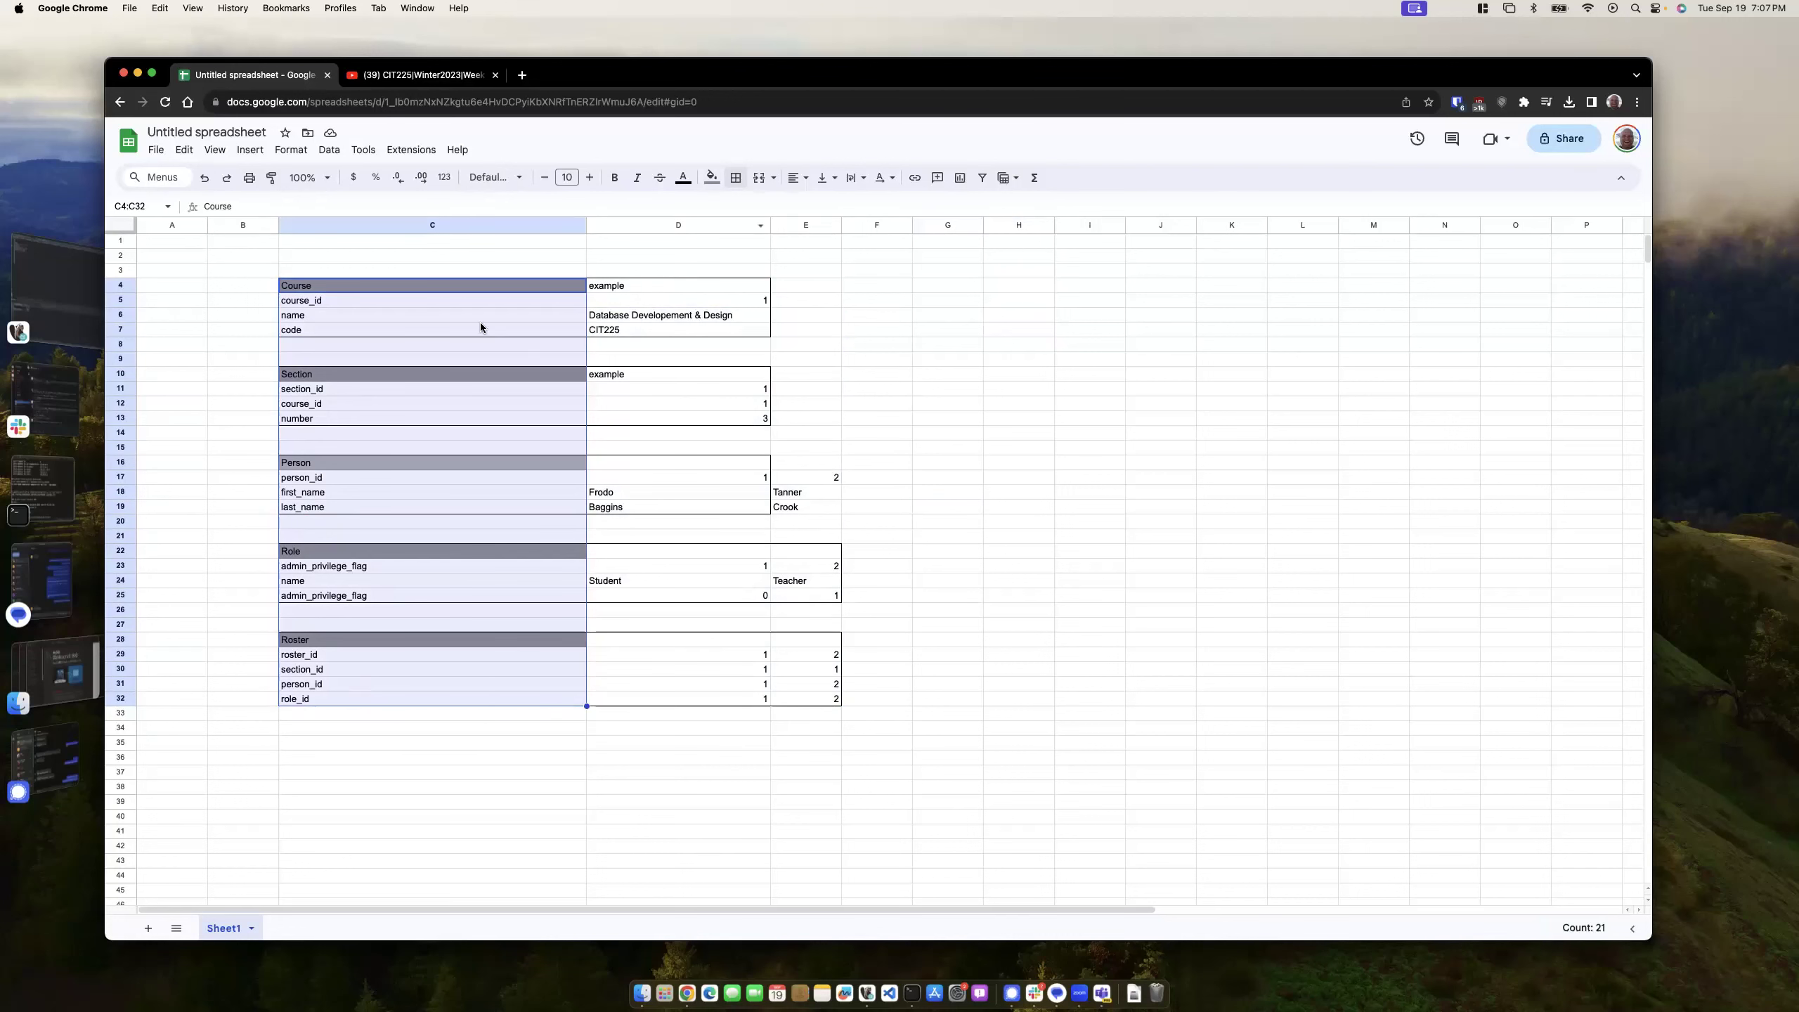
pyautogui.click(893, 408)
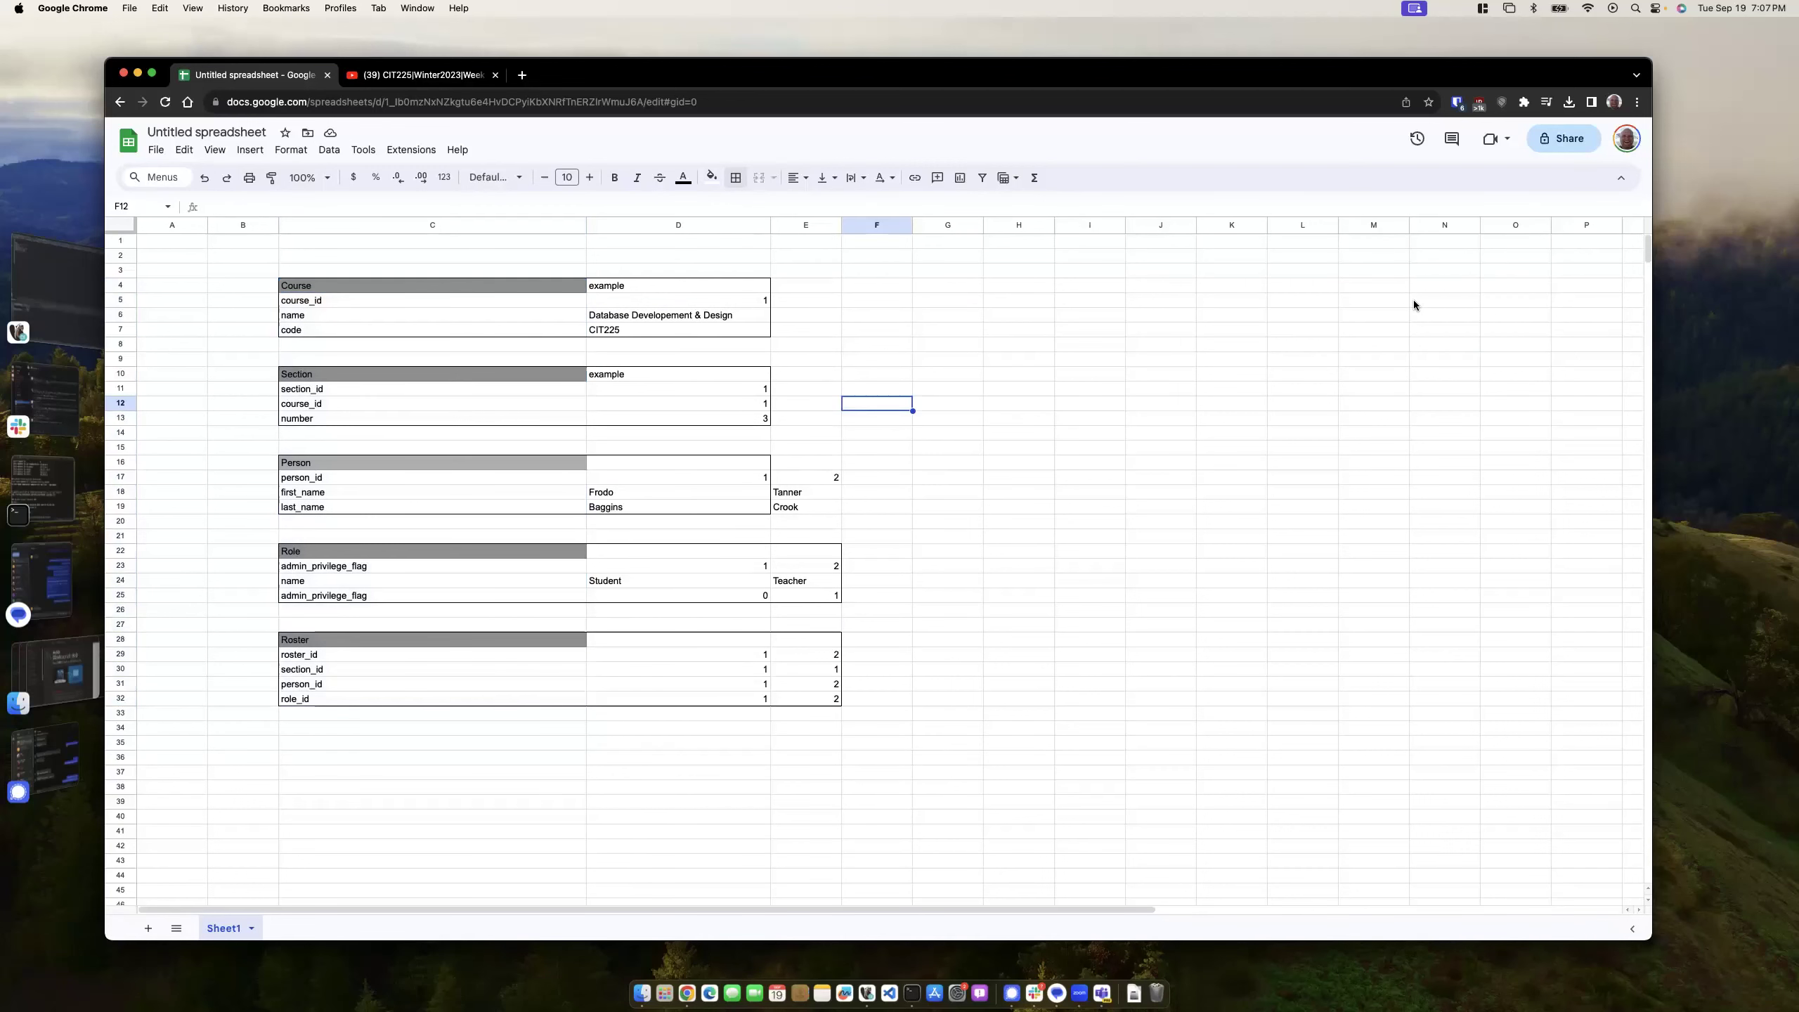